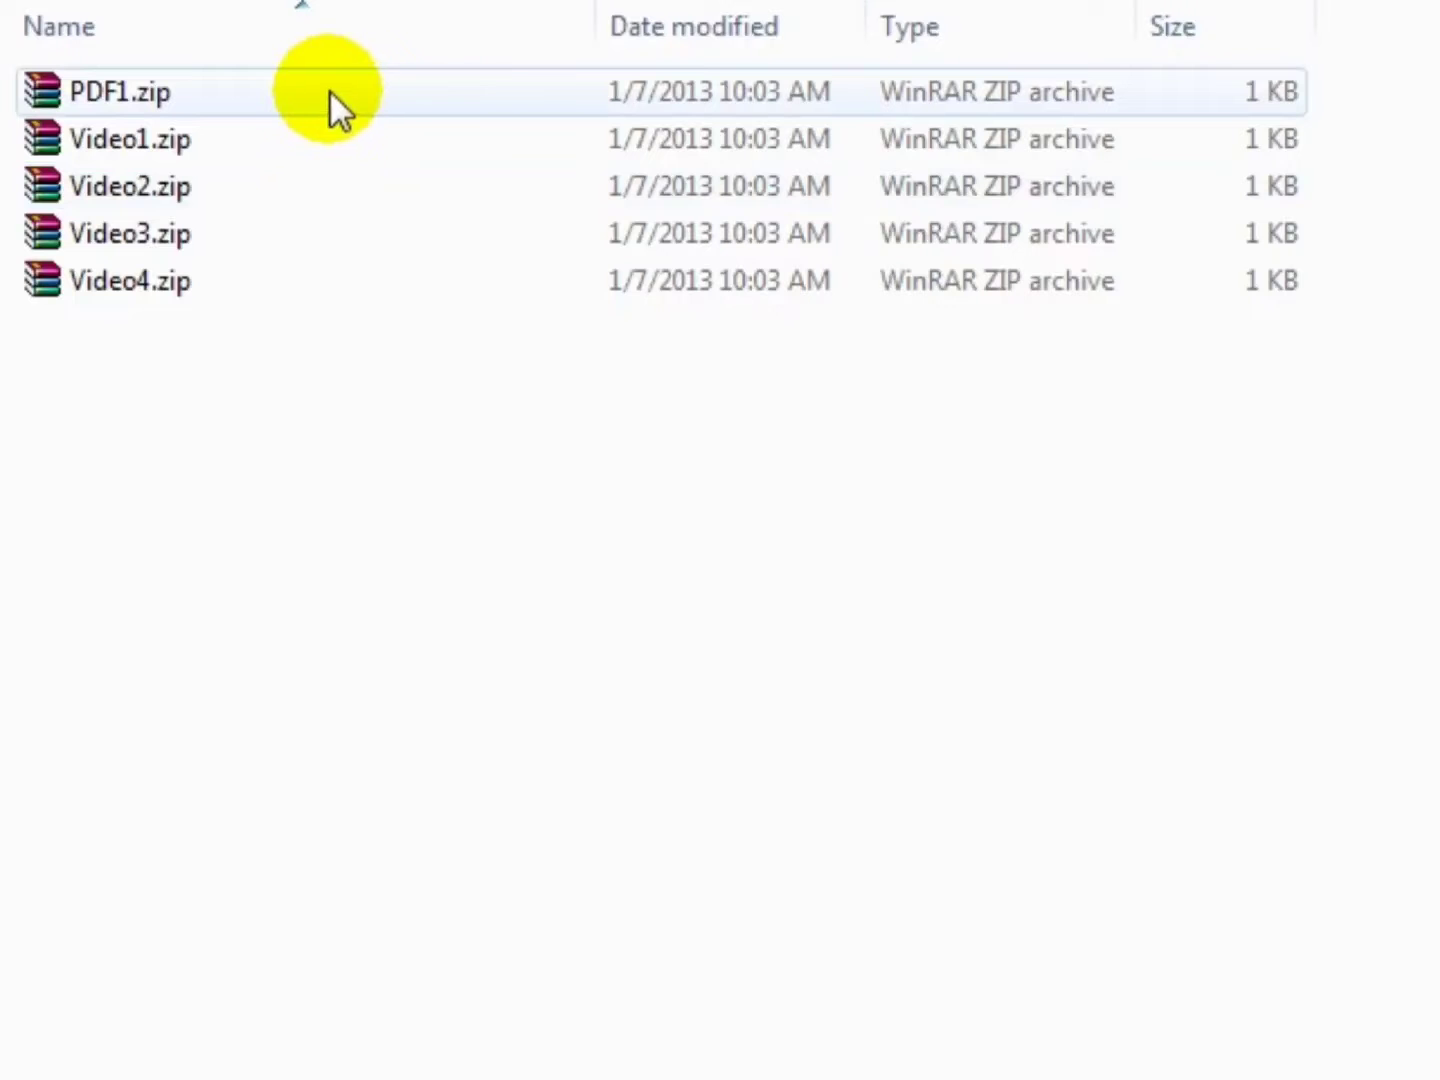
click(235, 395)
click(180, 287)
right_click(147, 290)
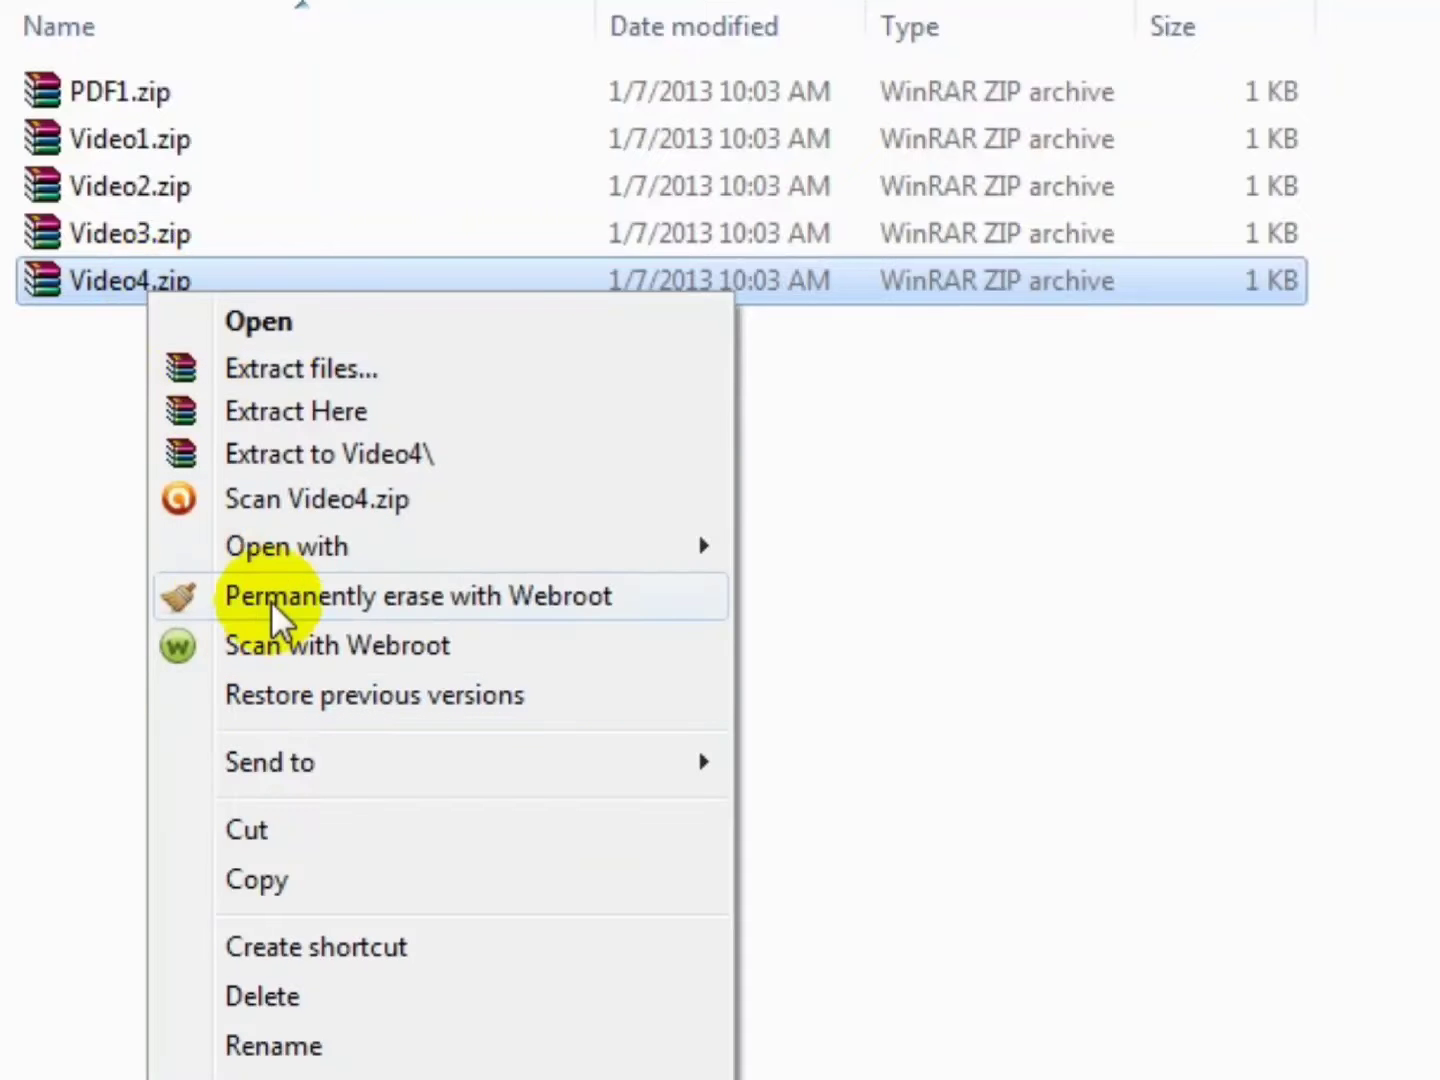
mouse_move(523, 755)
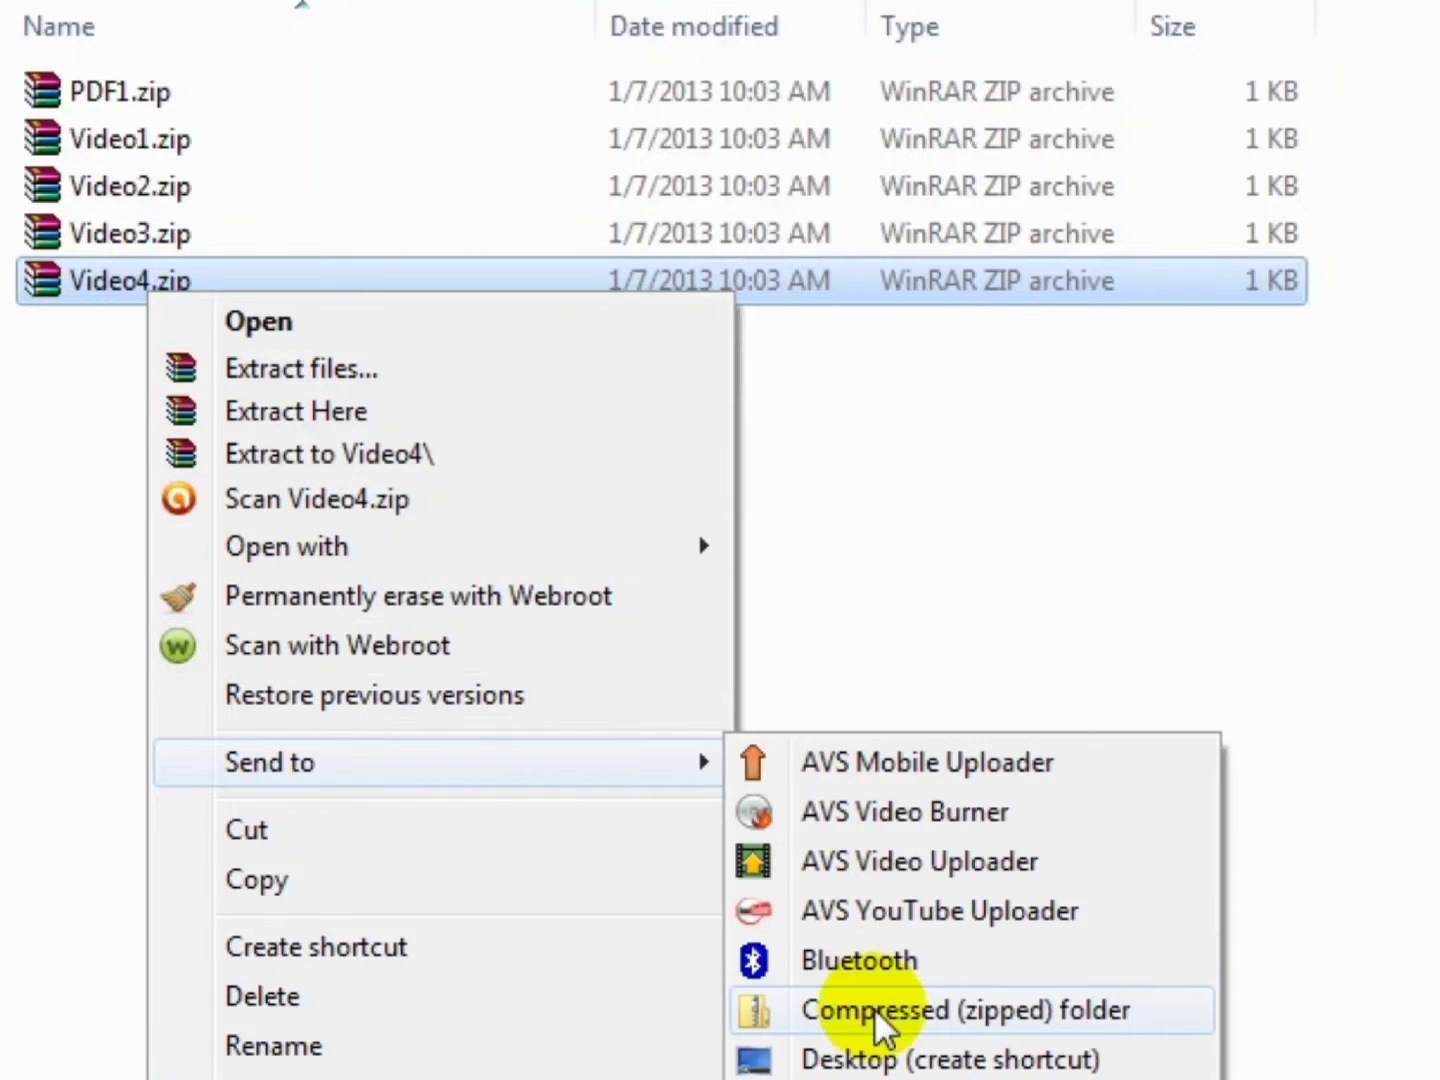
click(1137, 1011)
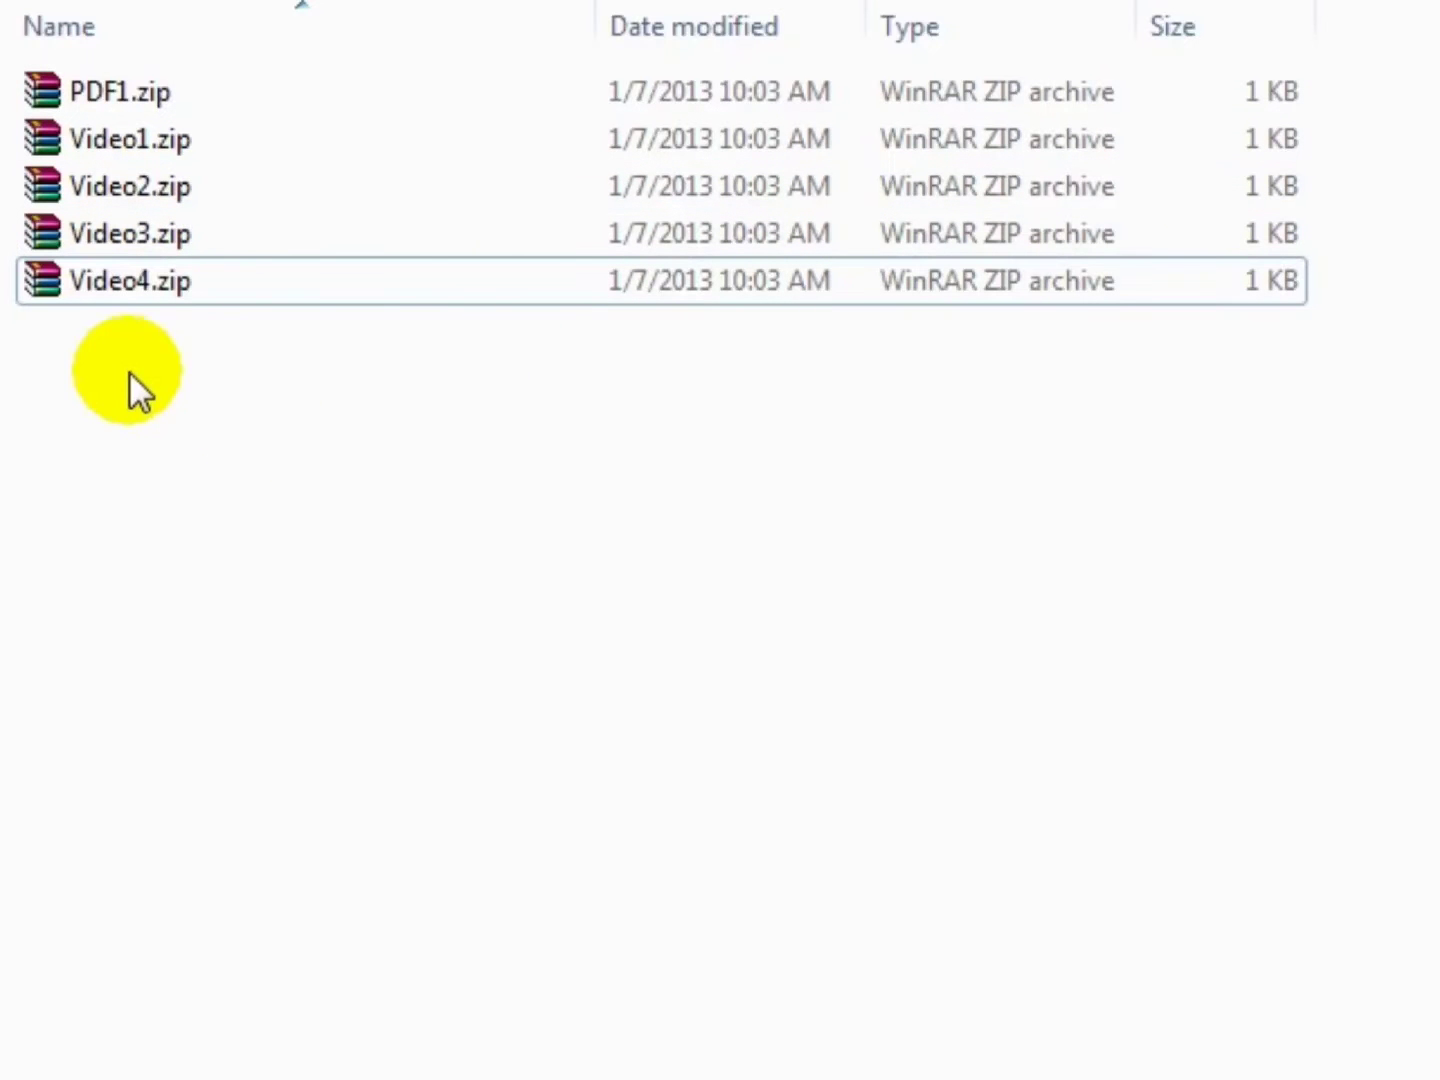
right_click(22, 319)
- Create a new text document and rename it index.html, accepting the extension change
click(295, 865)
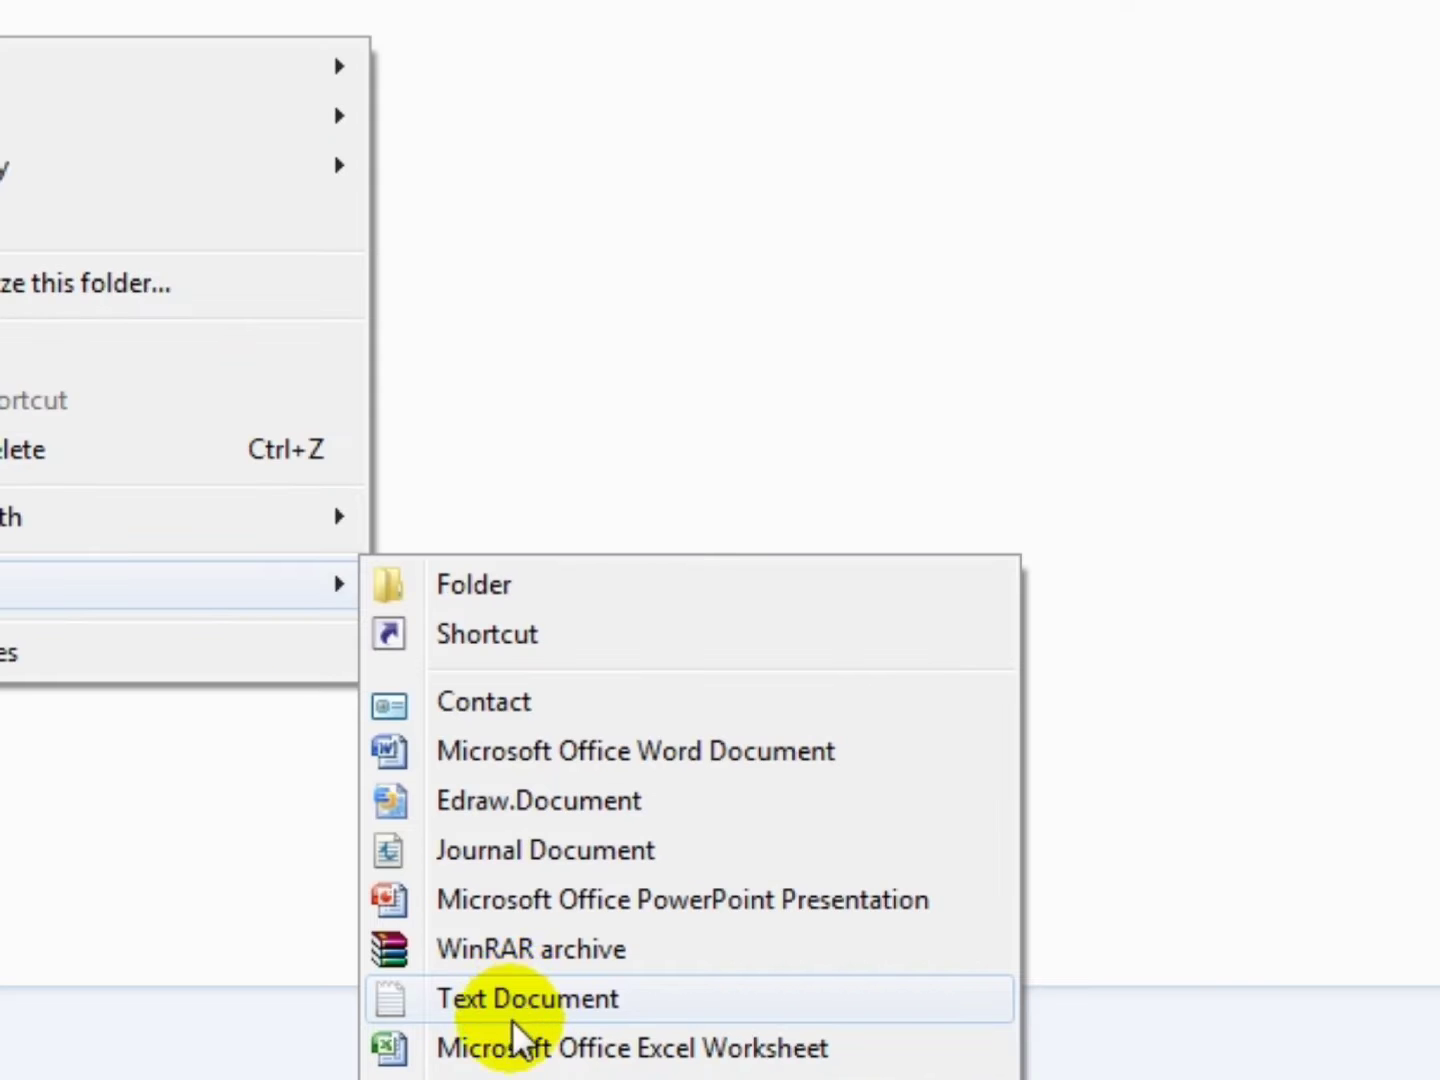
click(523, 998)
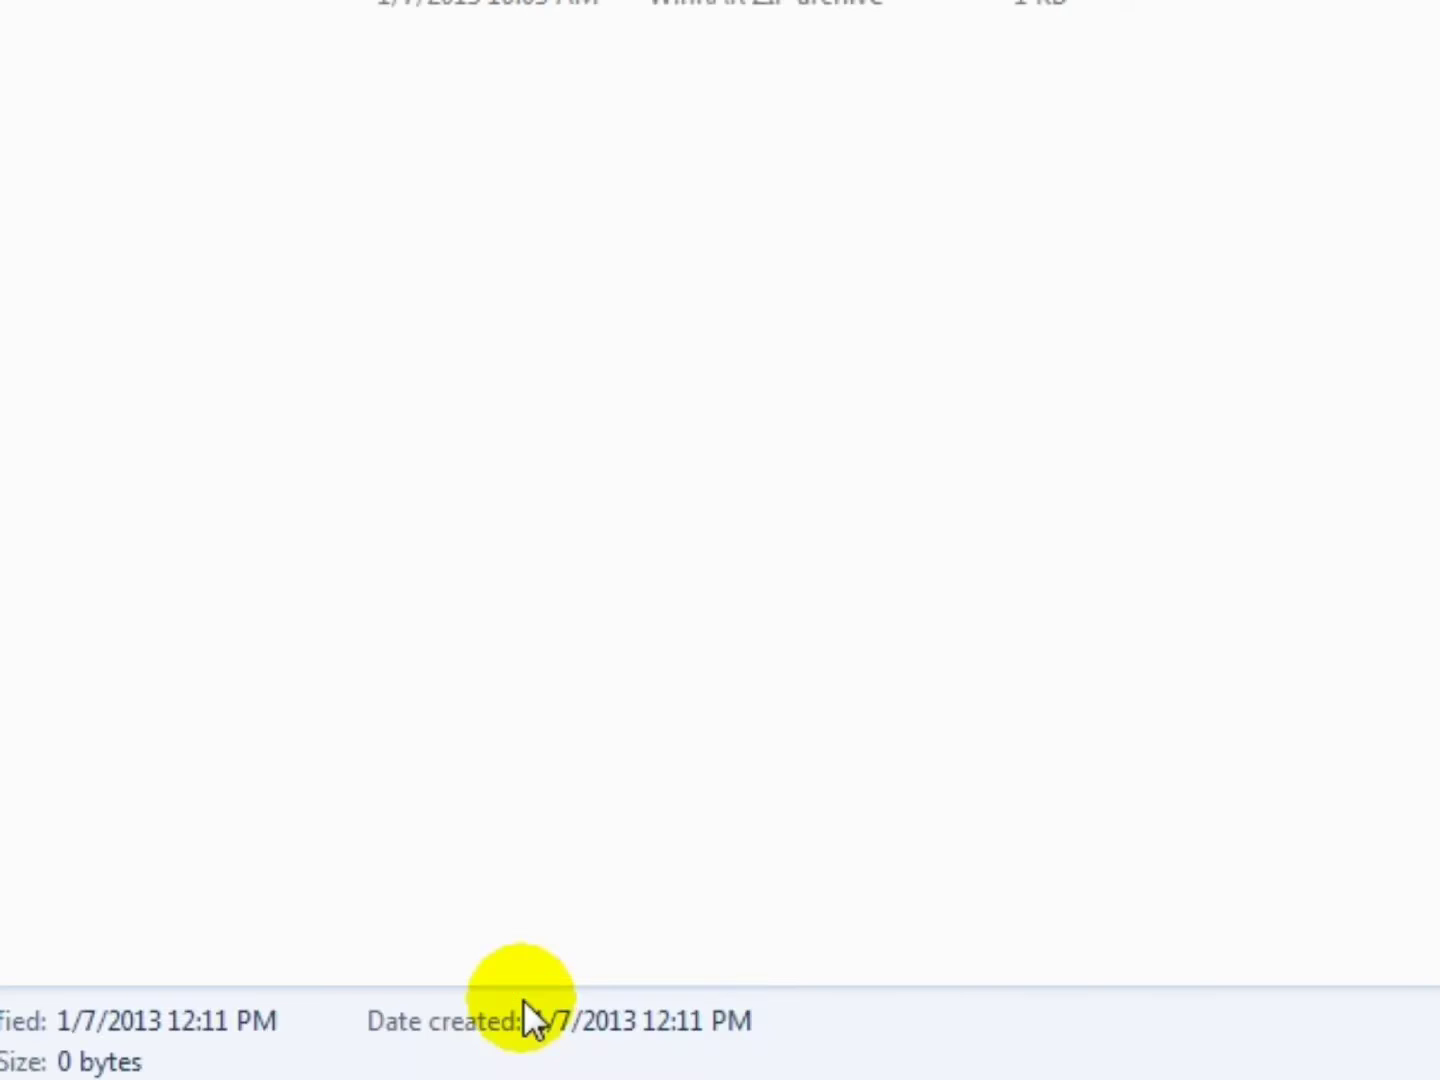
click(535, 517)
click(170, 50)
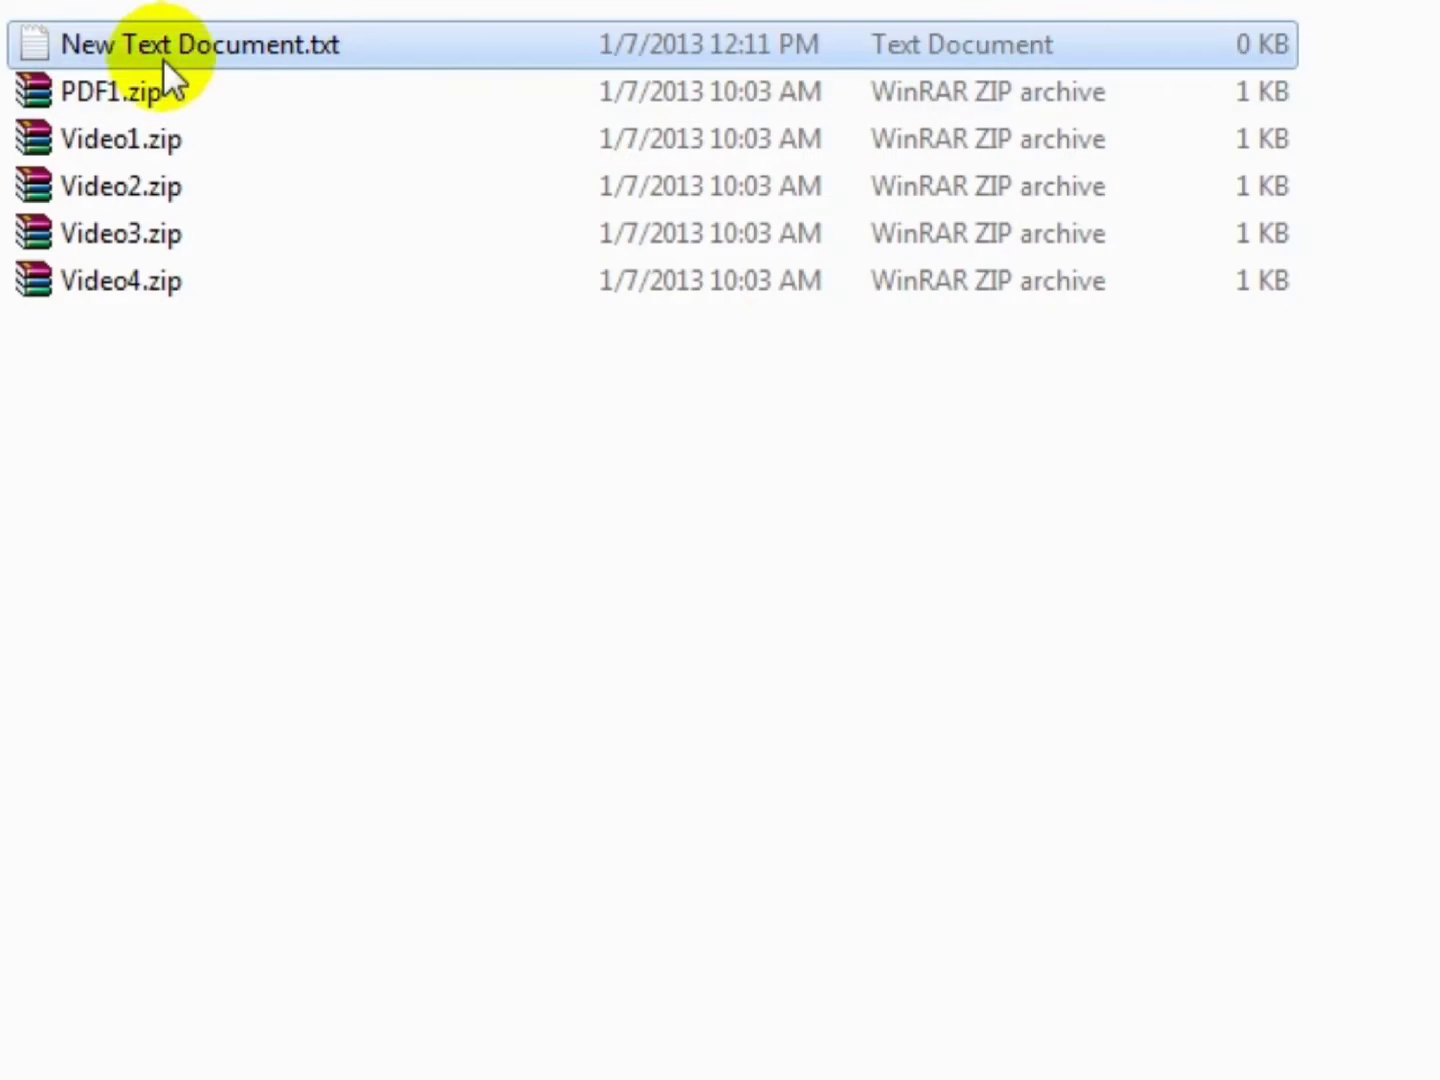
right_click(231, 56)
click(436, 947)
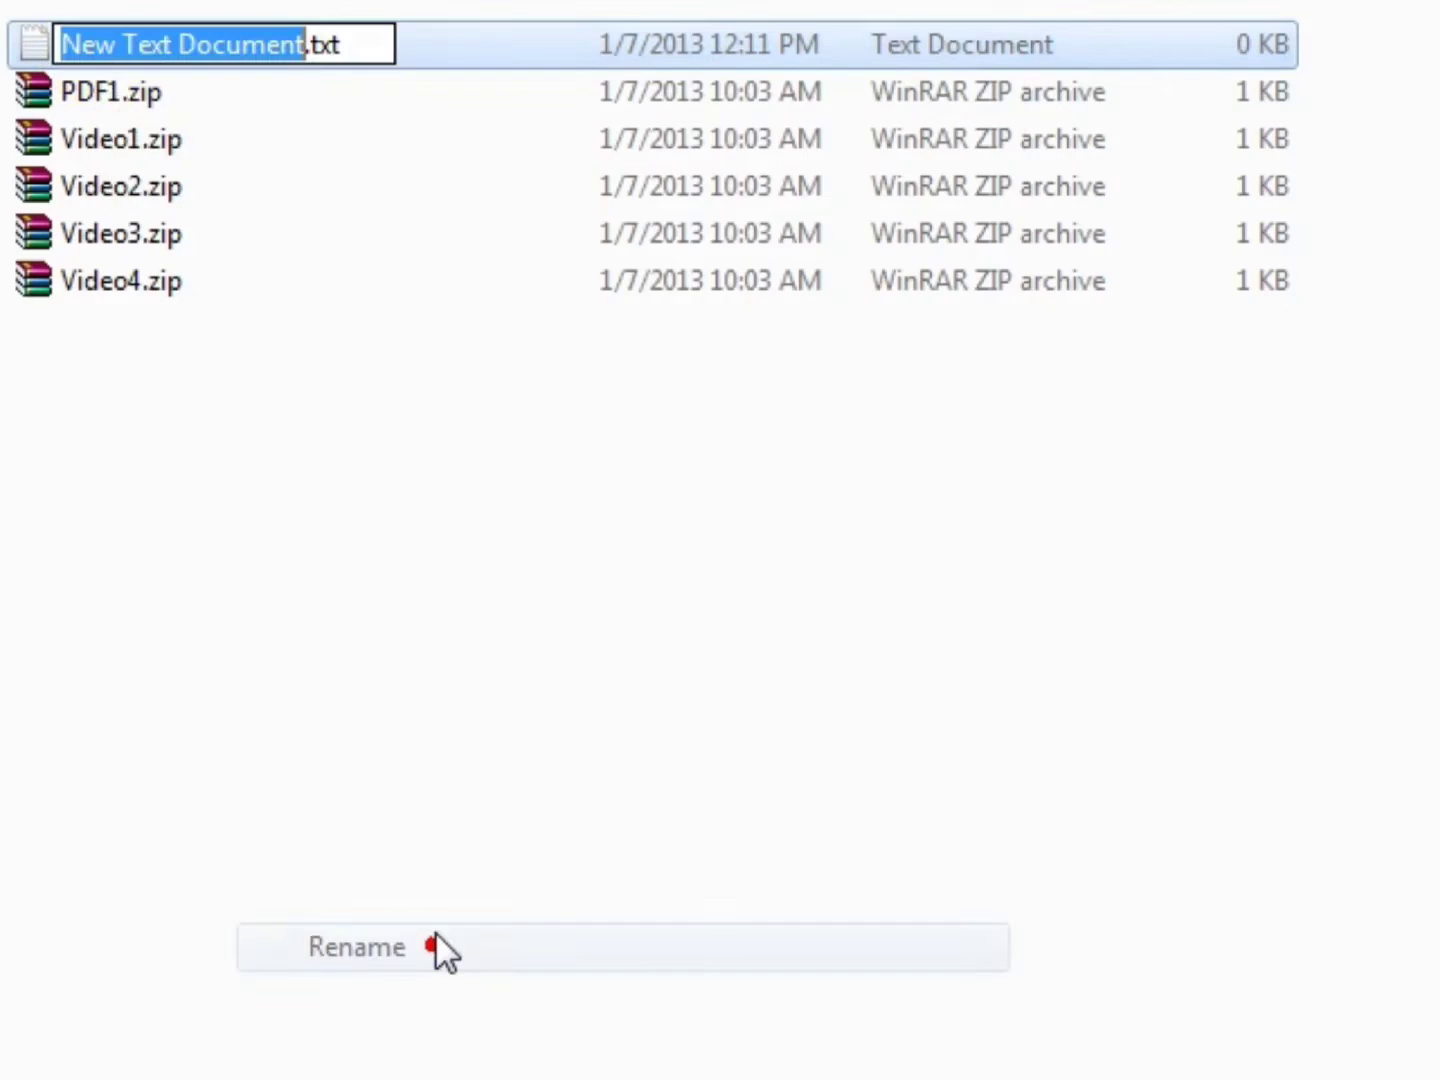
drag(378, 46, 23, 45)
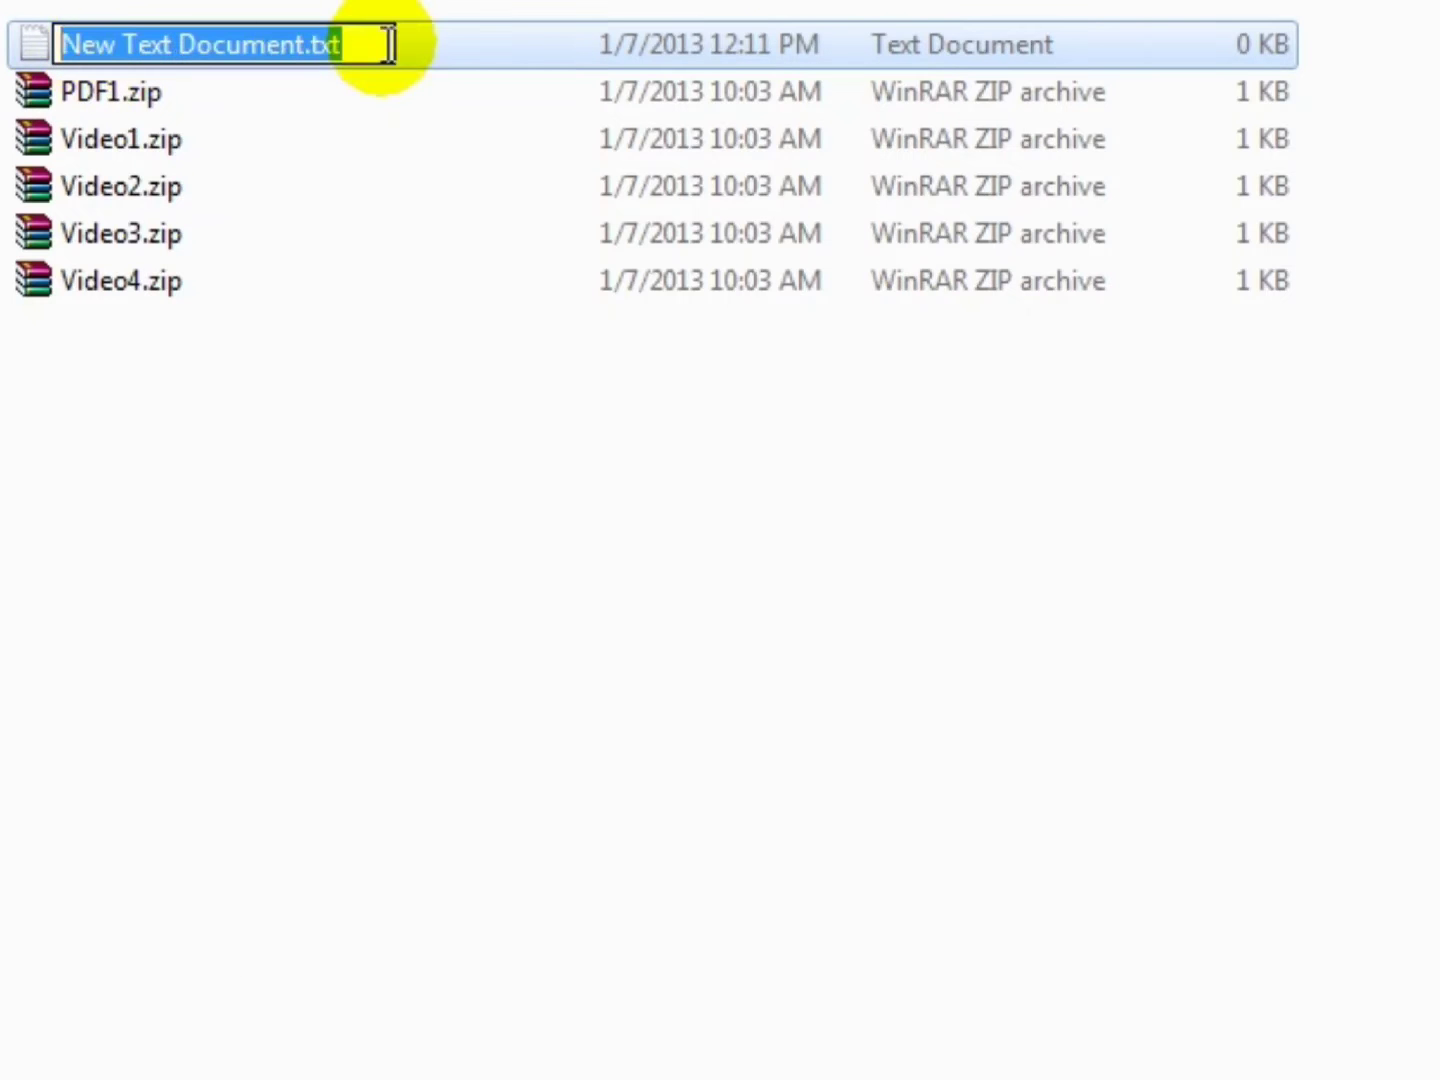
text(index.html)
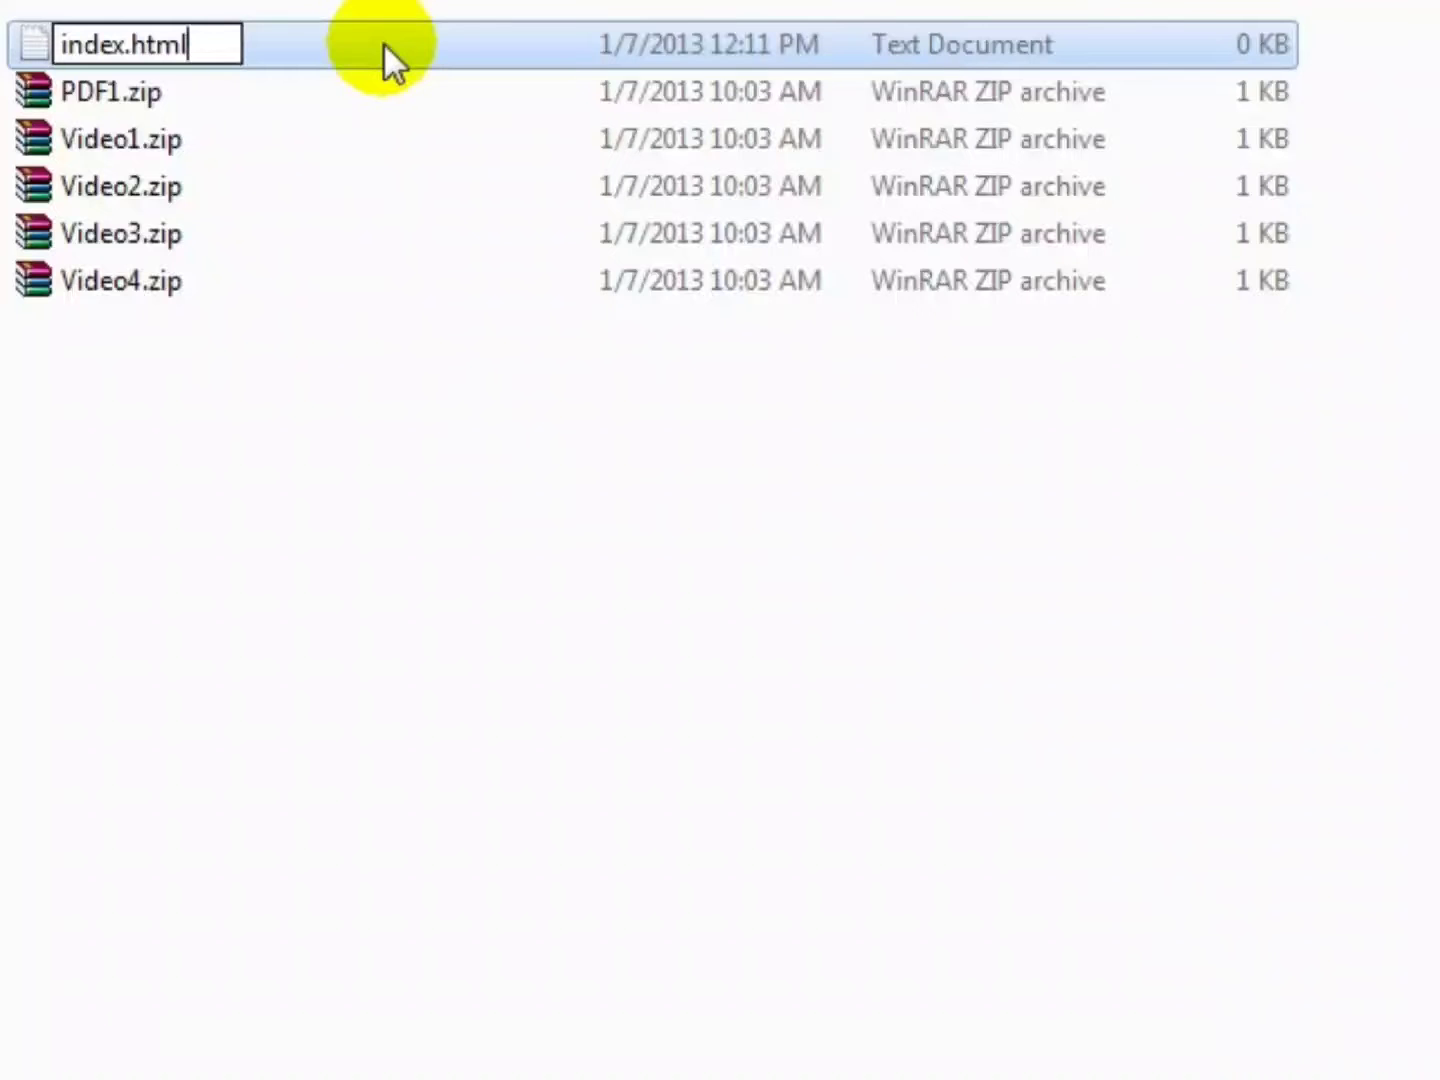
key(Return)
click(1340, 615)
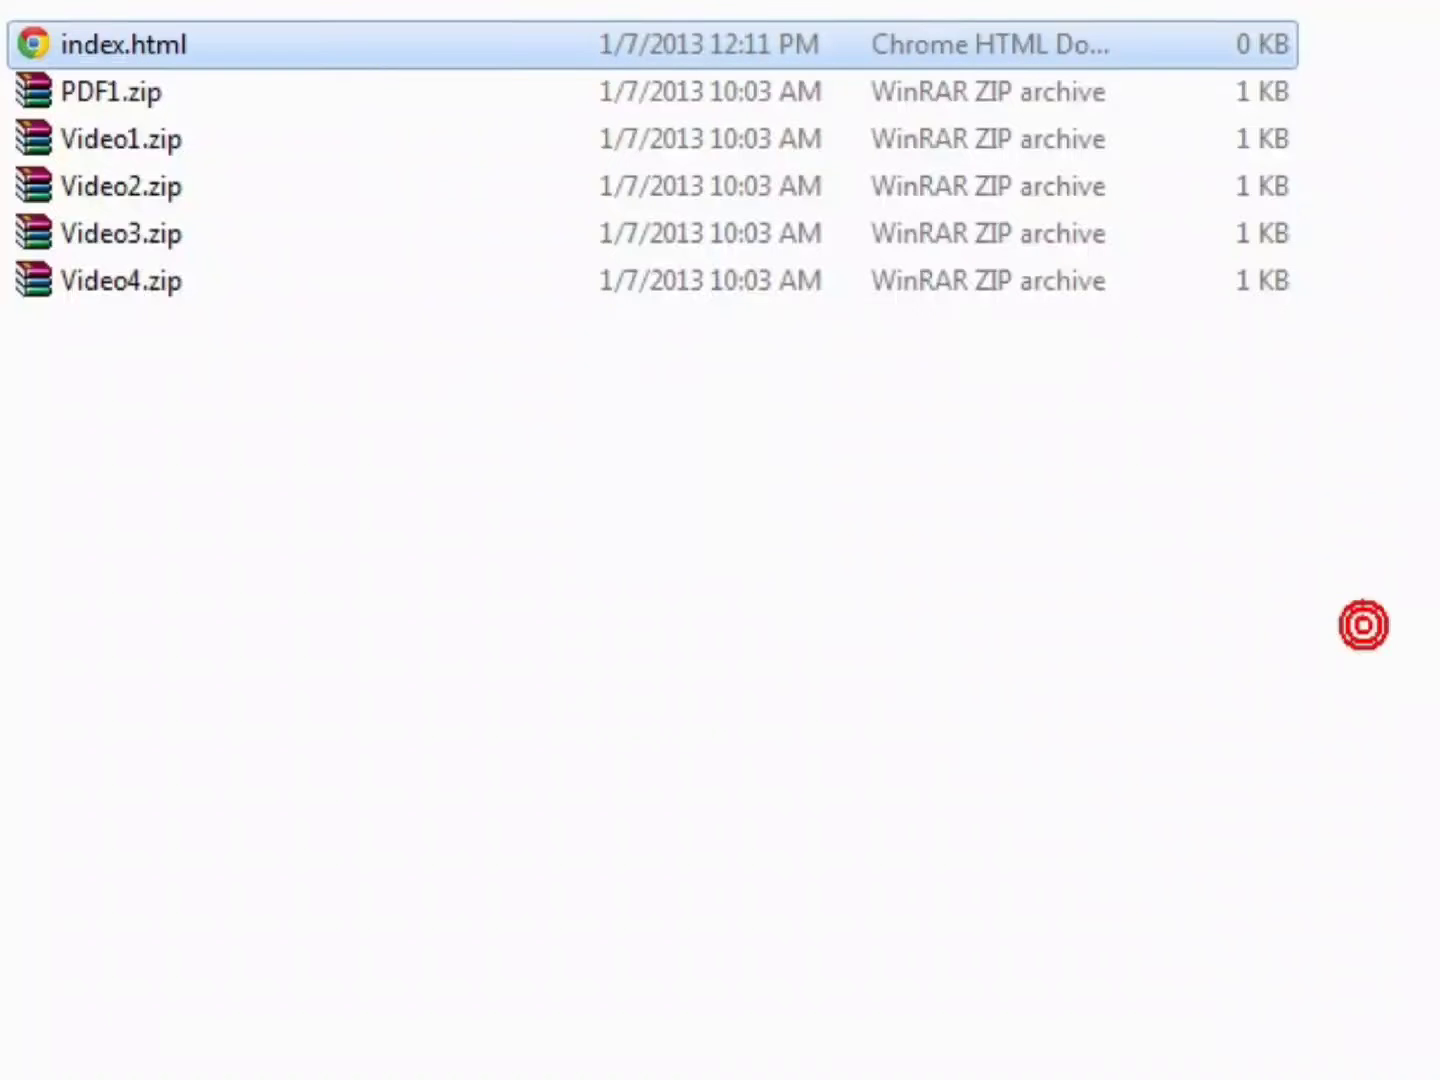
- Copy index.html and paste two copies into the same folder
right_click(140, 48)
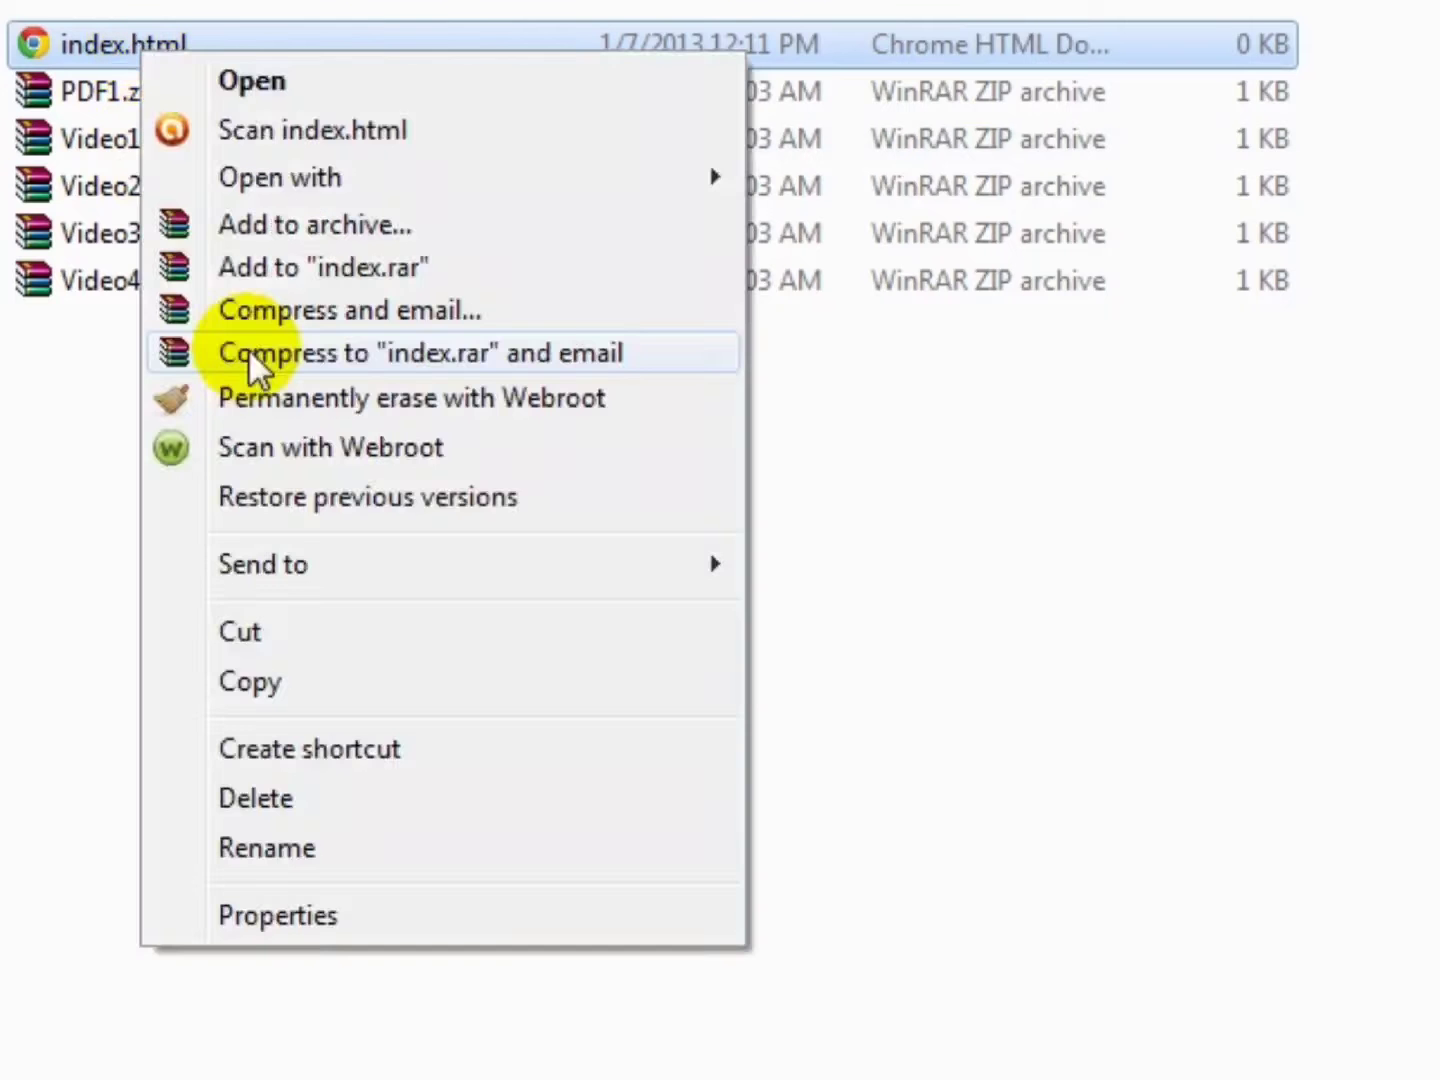
click(248, 671)
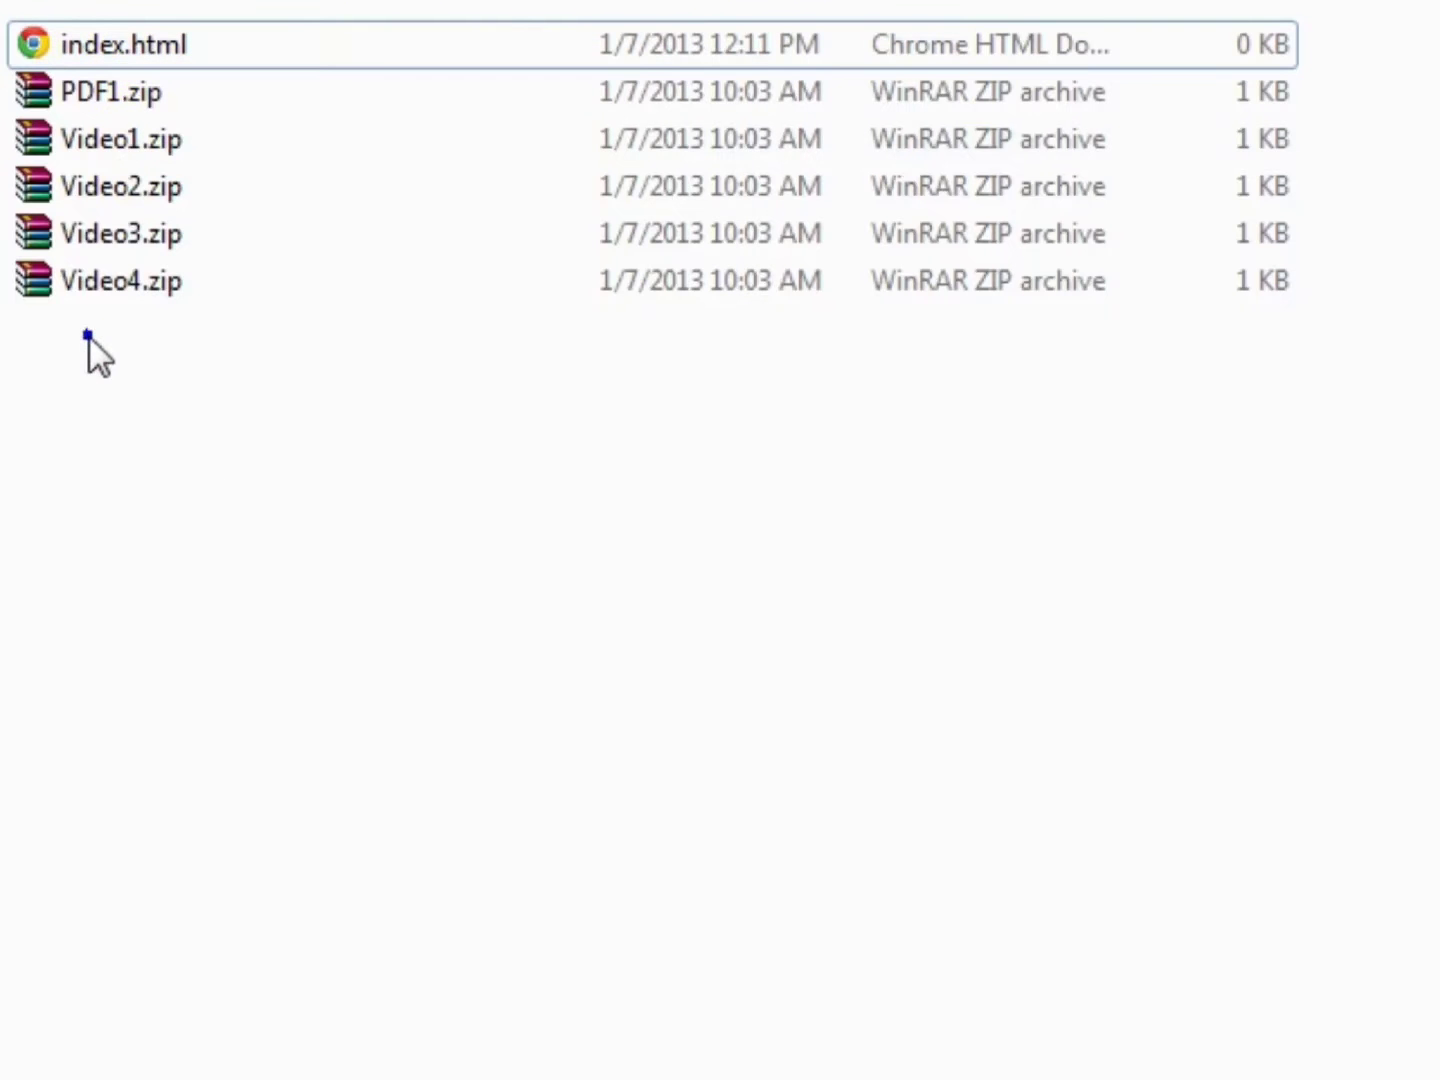
right_click(88, 341)
click(315, 655)
right_click(162, 442)
click(285, 761)
- Rename 'index - Copy.html' to thankst2st123lkj3919.html
click(184, 101)
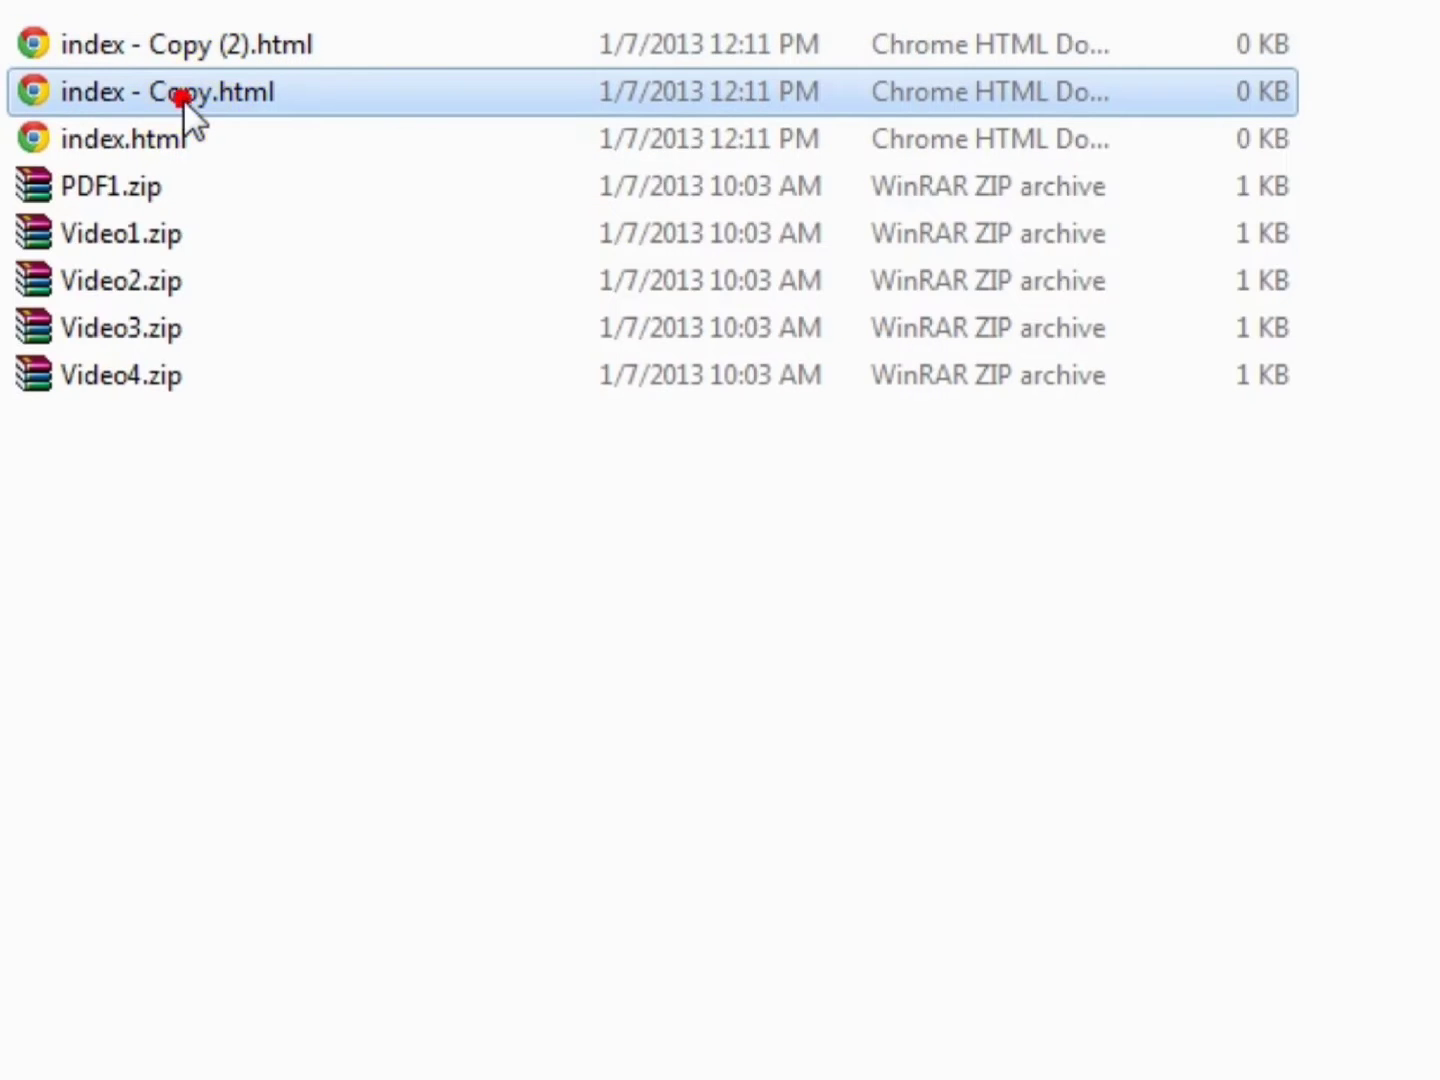
click(145, 86)
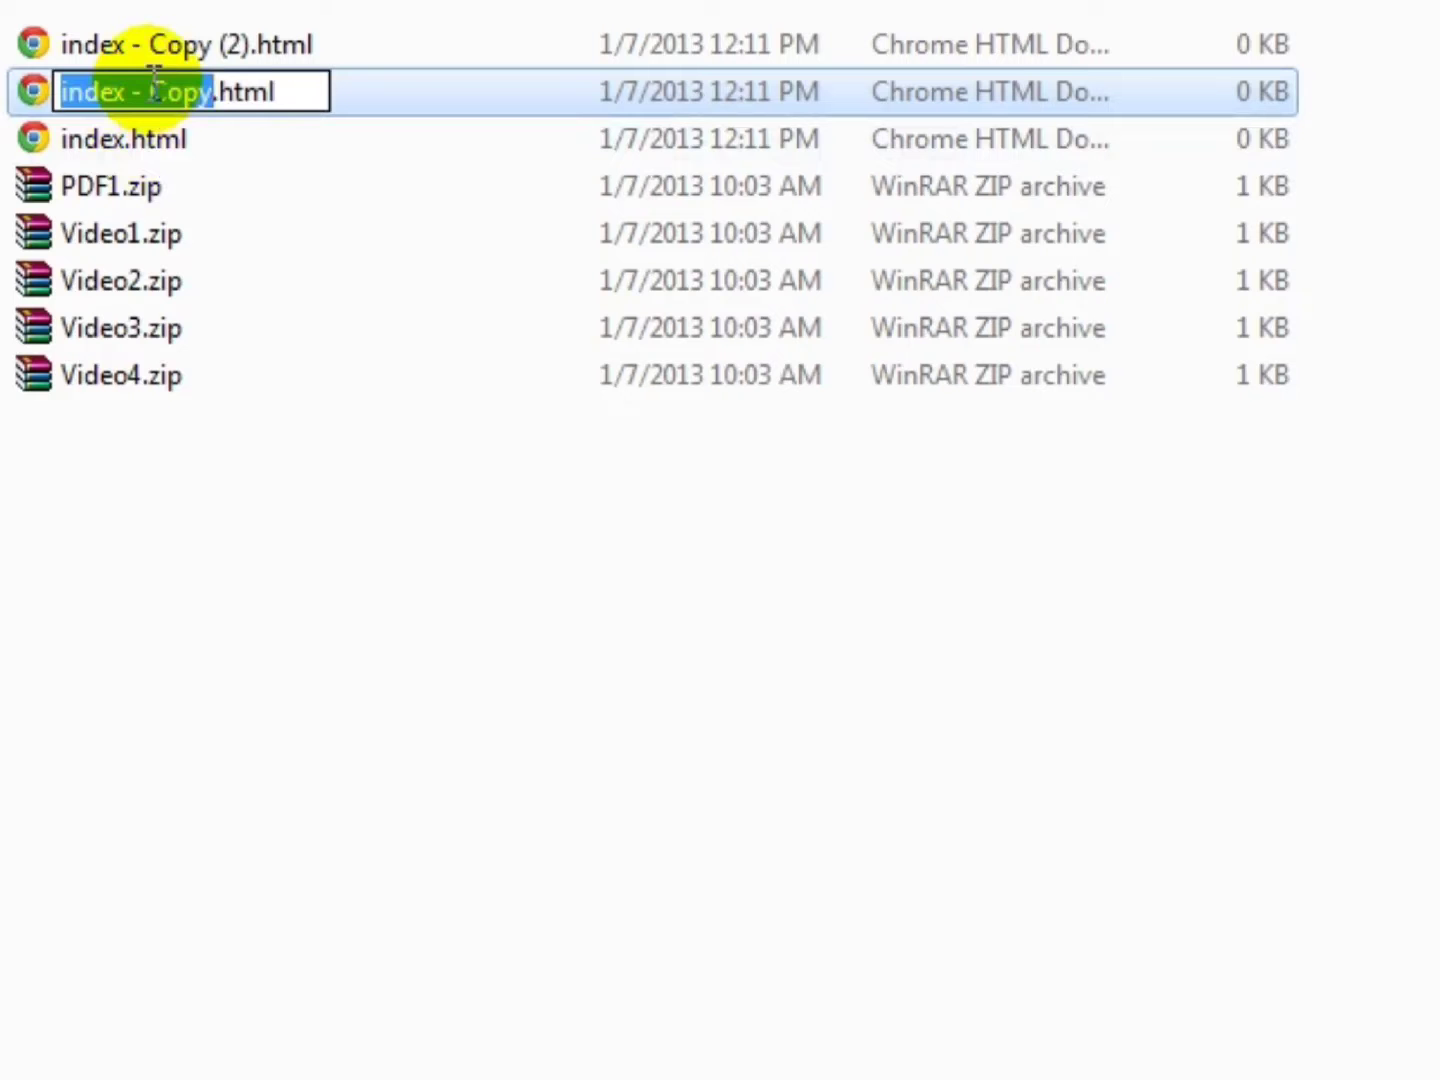
double_click(155, 82)
click(159, 78)
key(Right)
key(Right)
key(Right)
key(shift+Home)
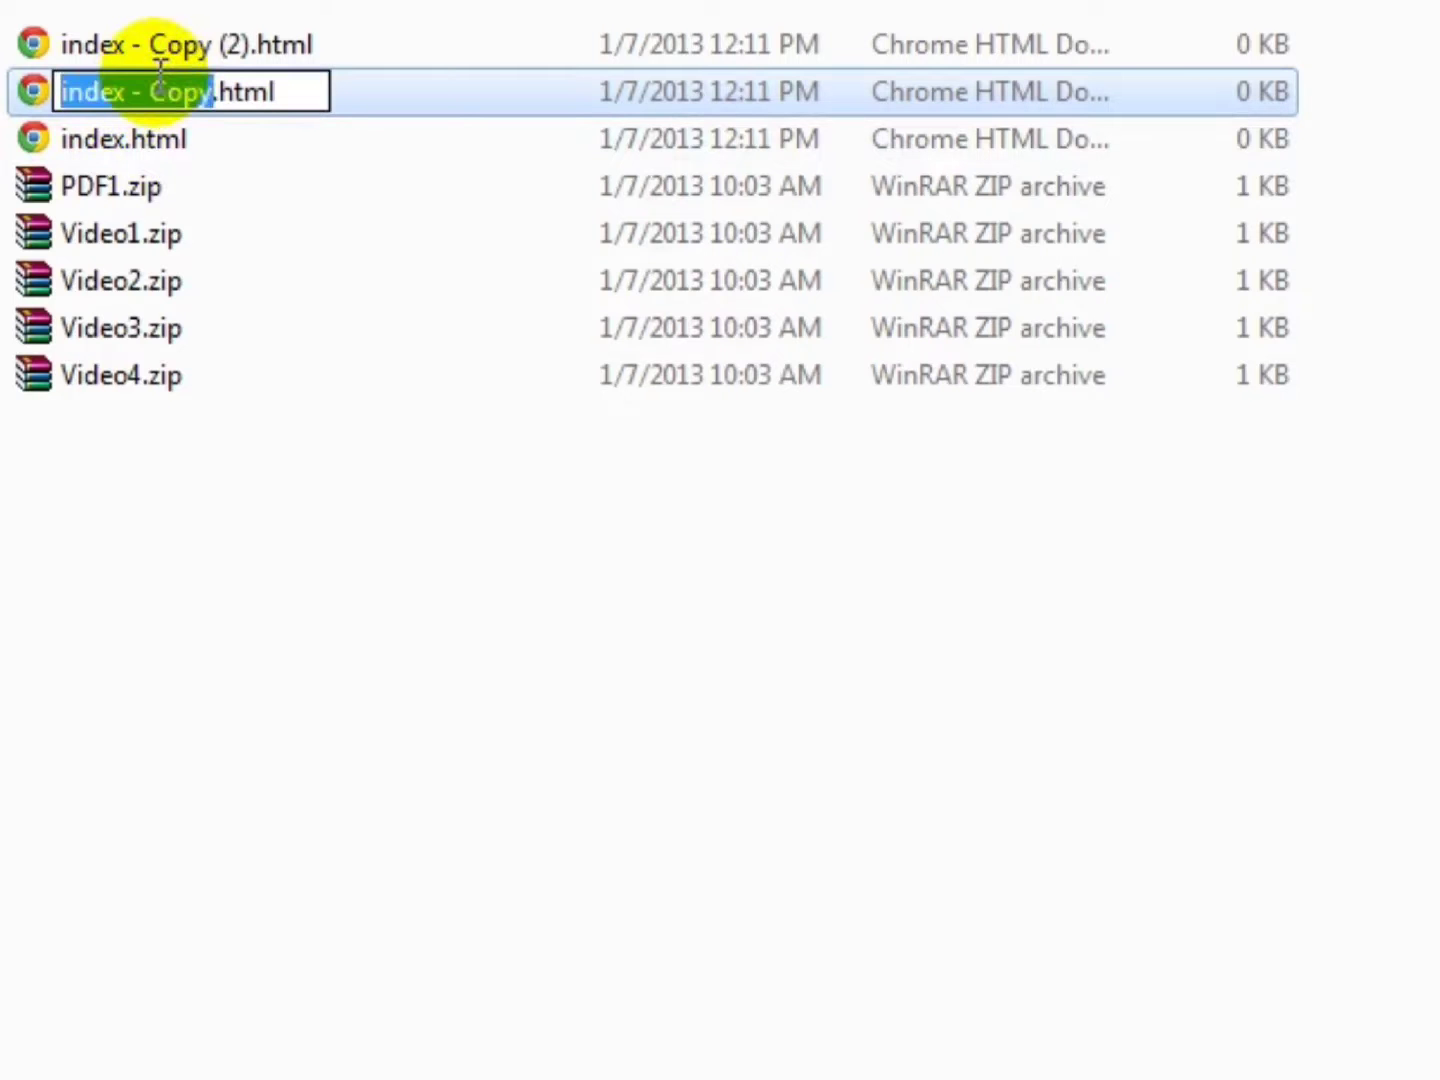
click(160, 70)
key(Right)
key(Right)
key(Right)
key(Right)
key(shift+Home)
text(thanks)
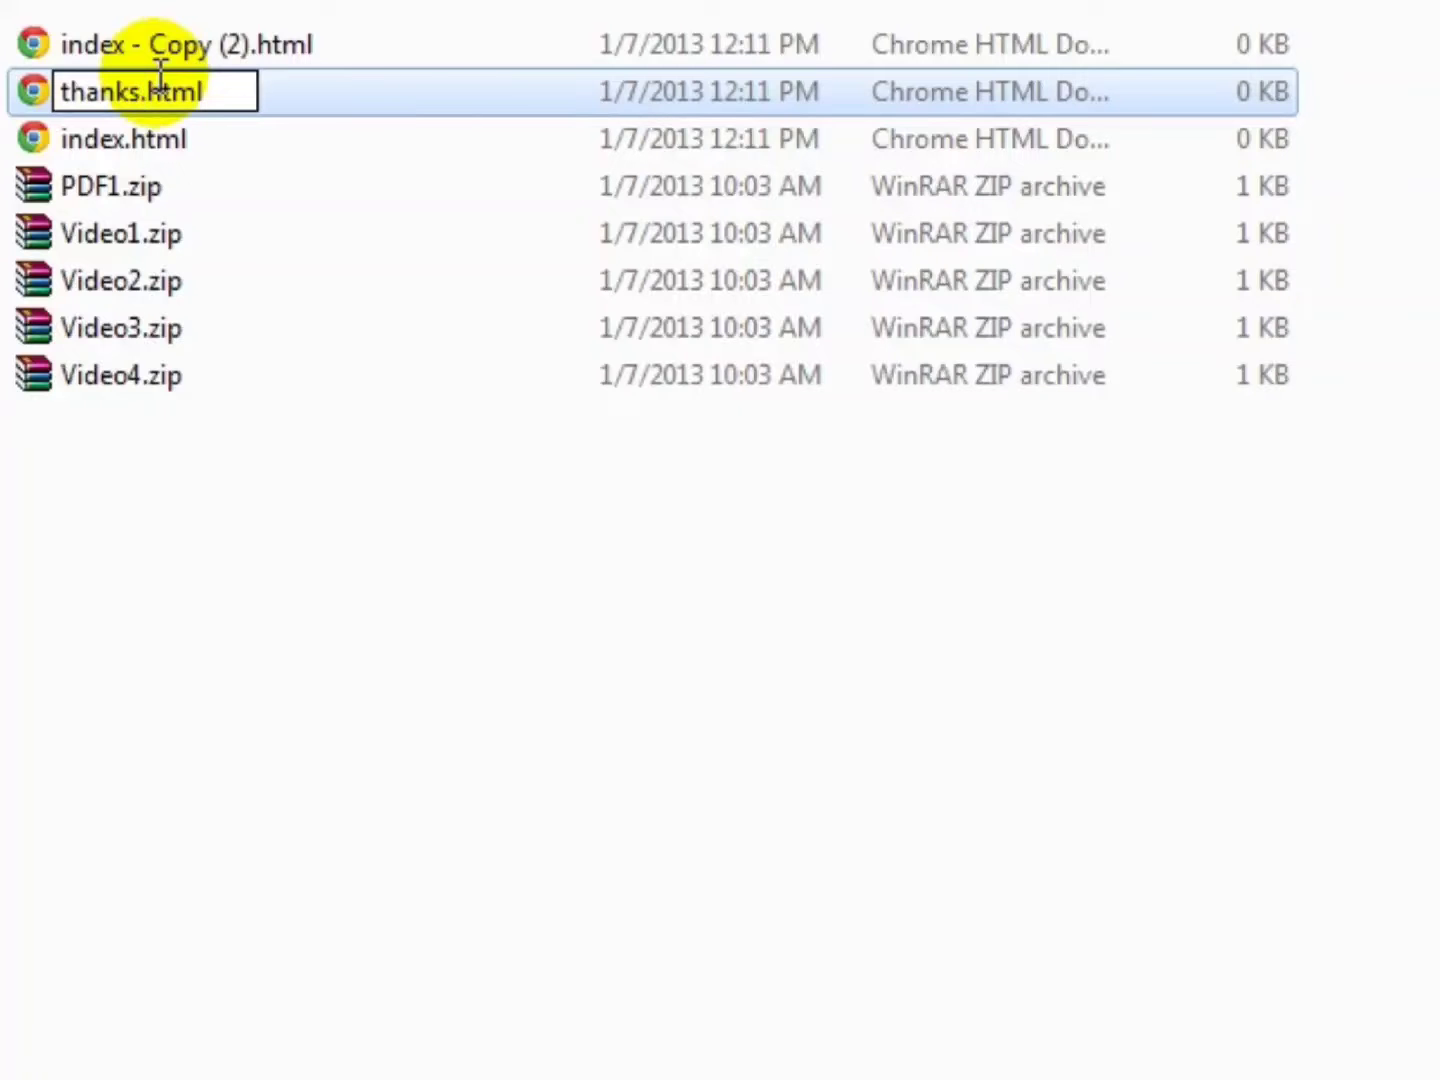
text(t2)
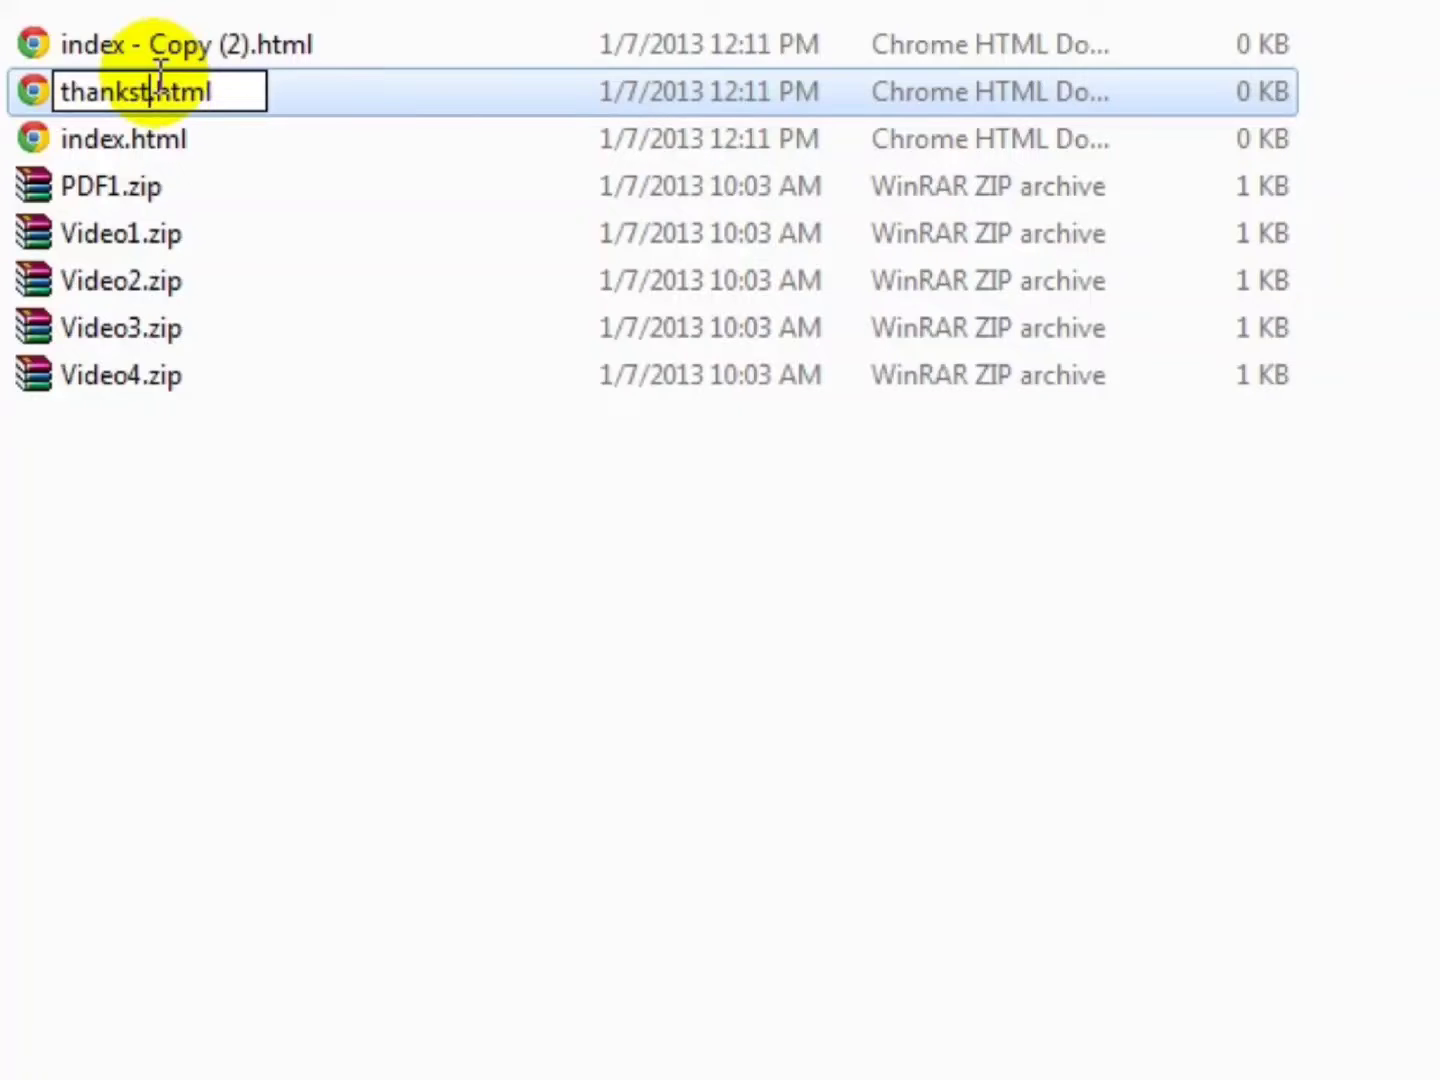
text(st123lkj)
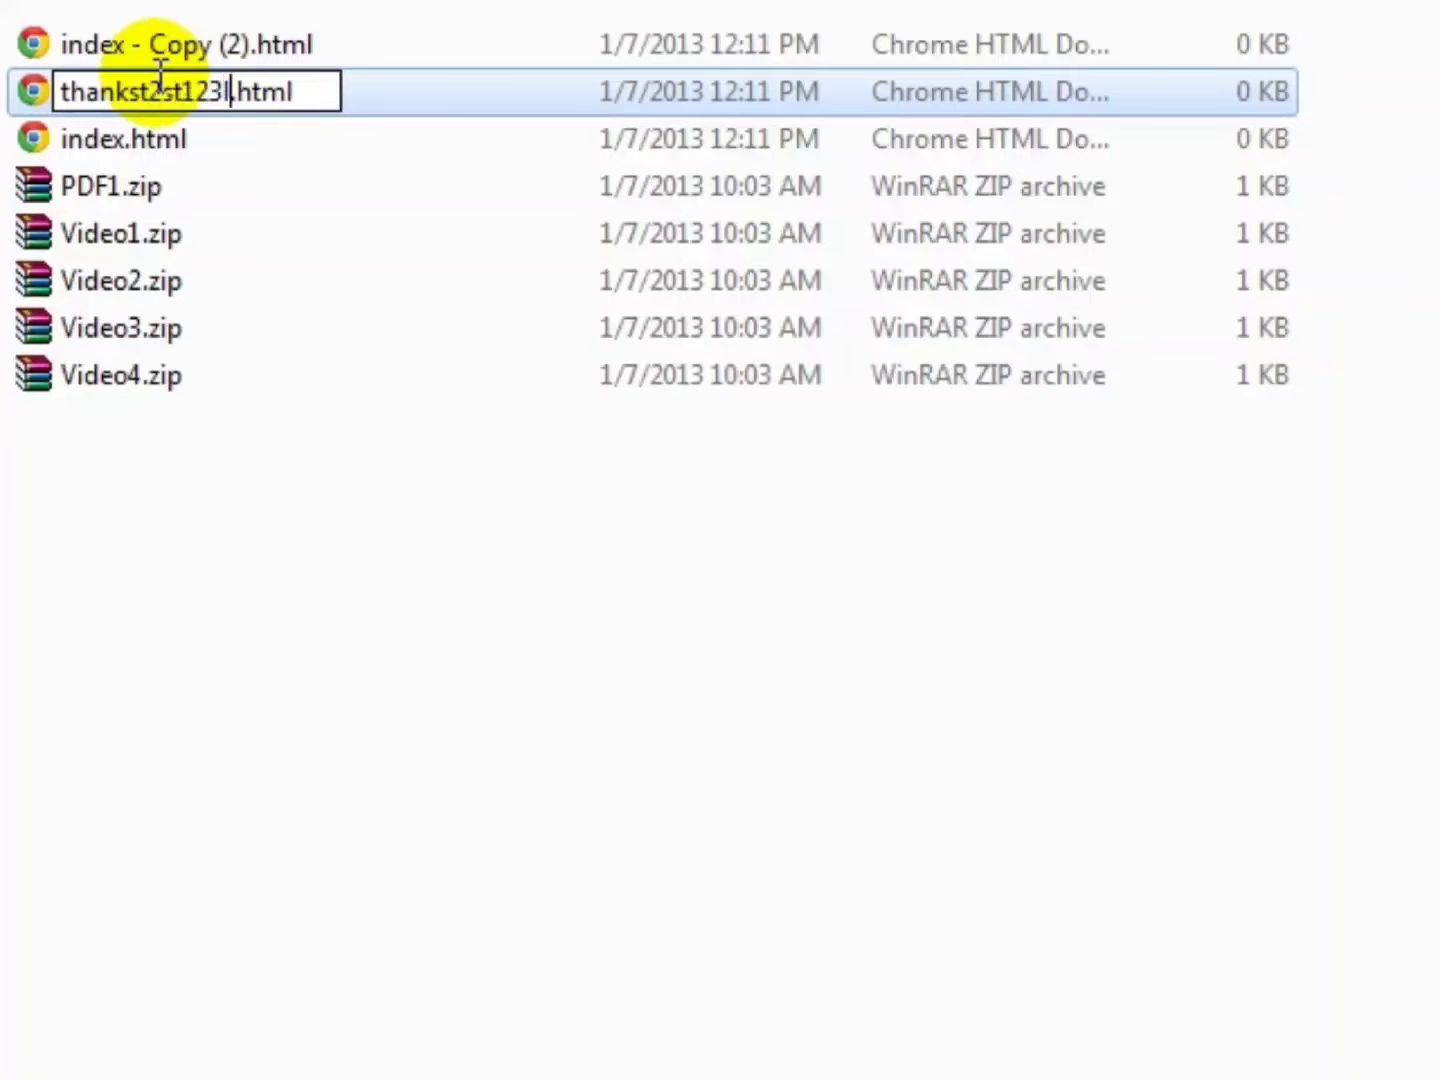
text(3919)
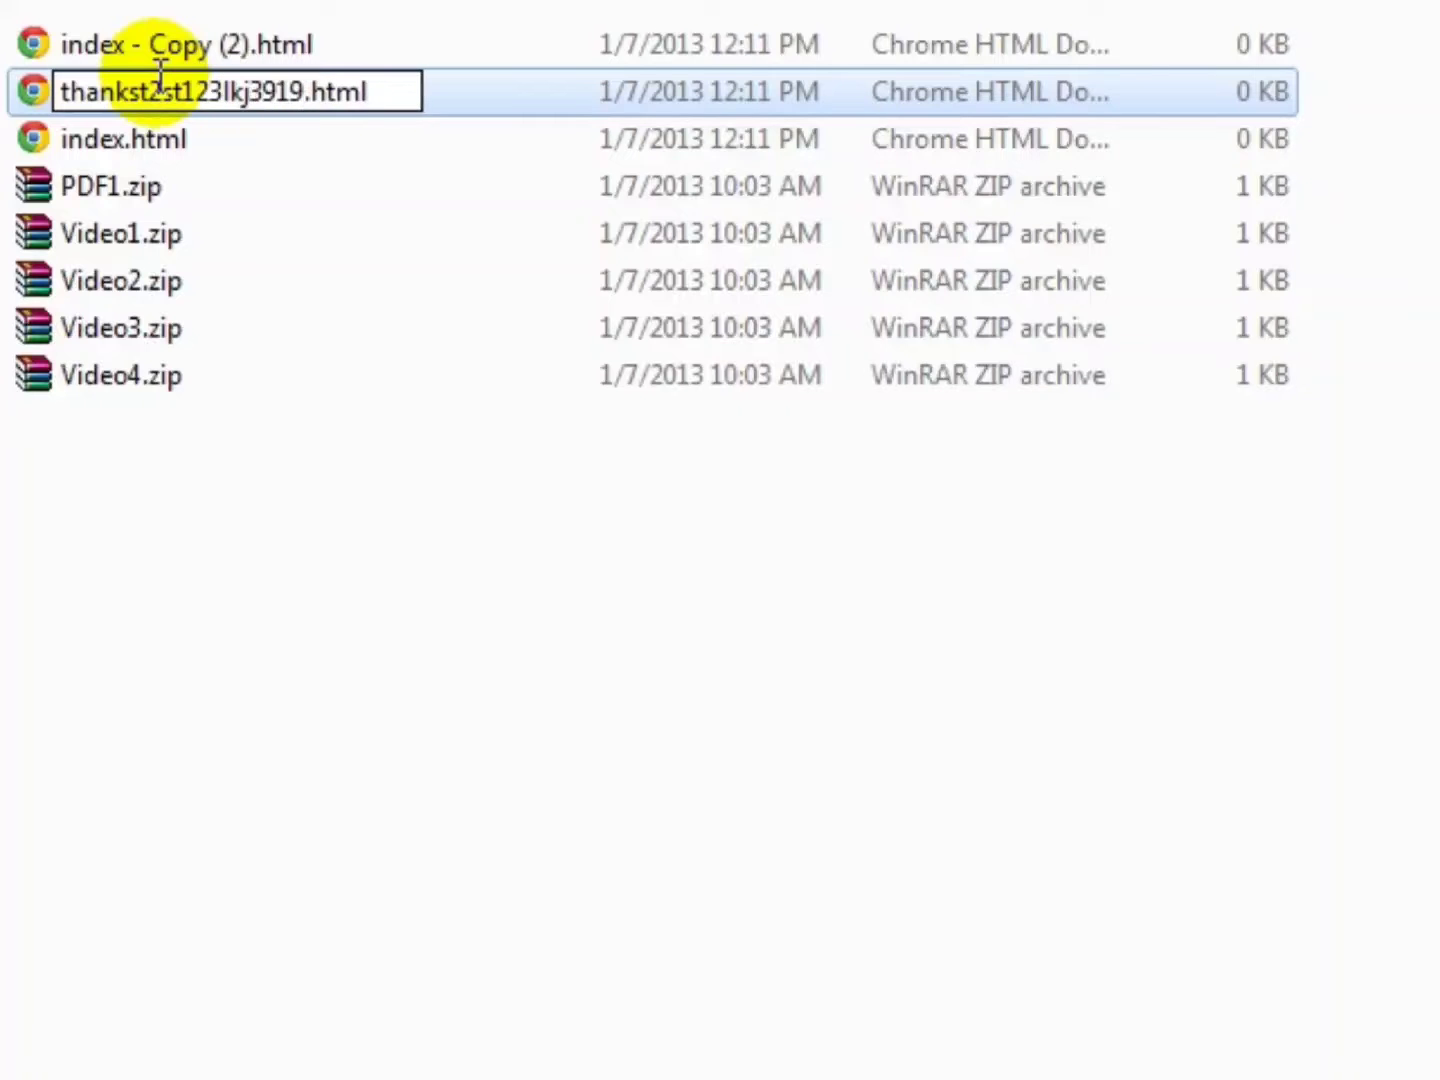
key(Return)
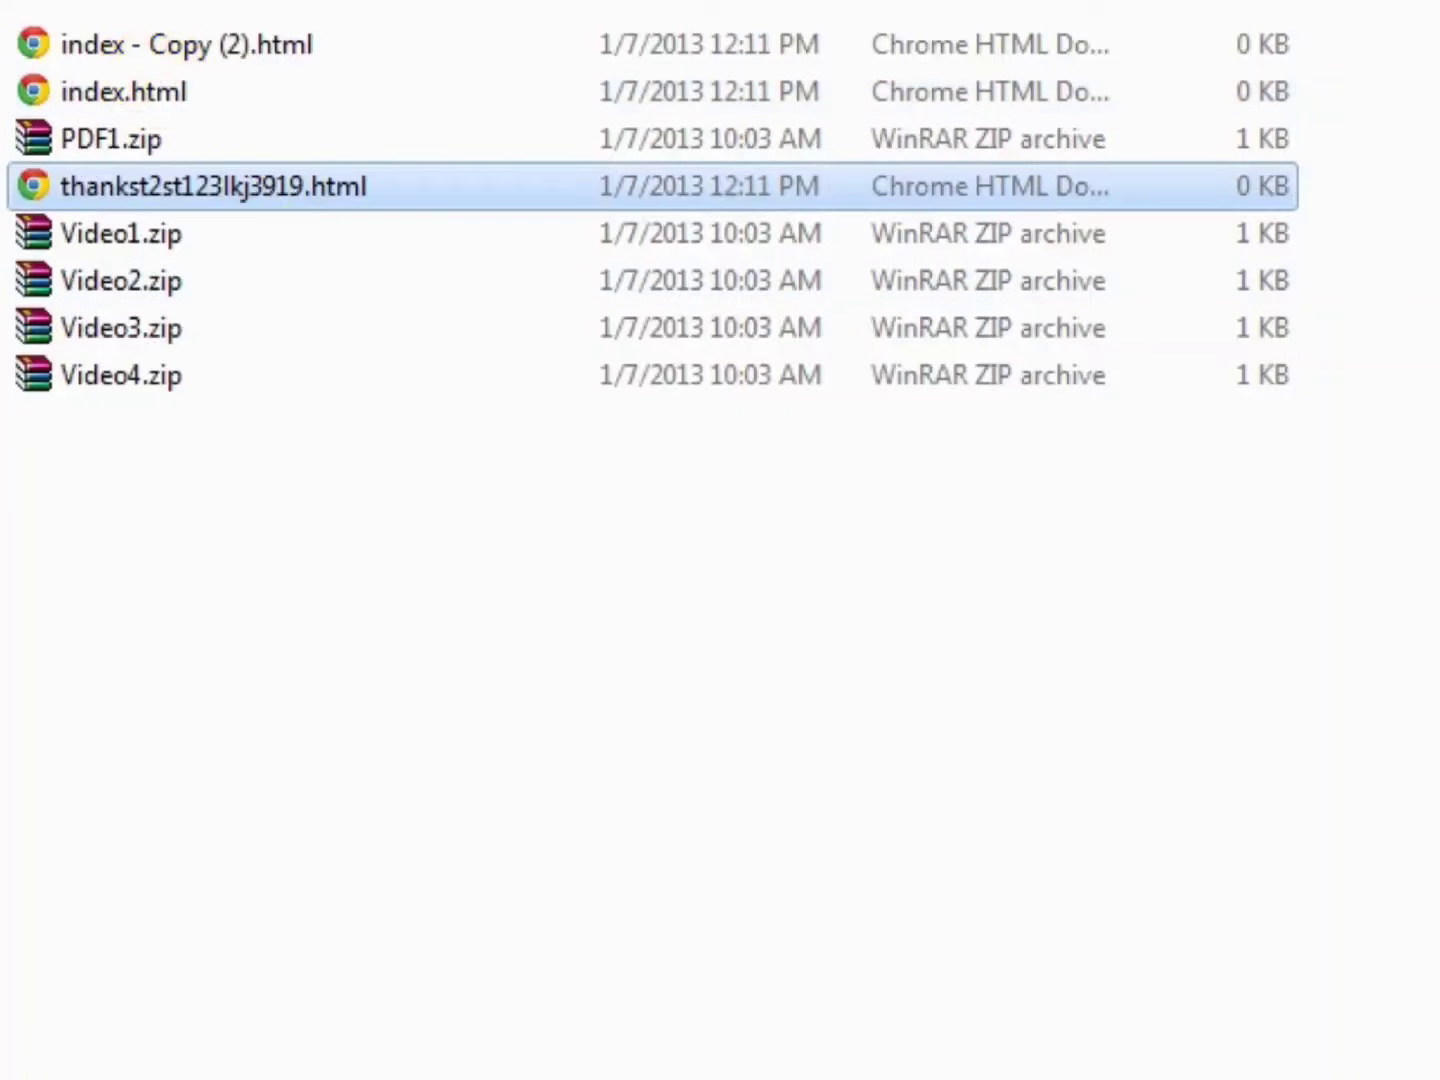
- Rename 'index - Copy (2).html' to affiliates.html
click(154, 88)
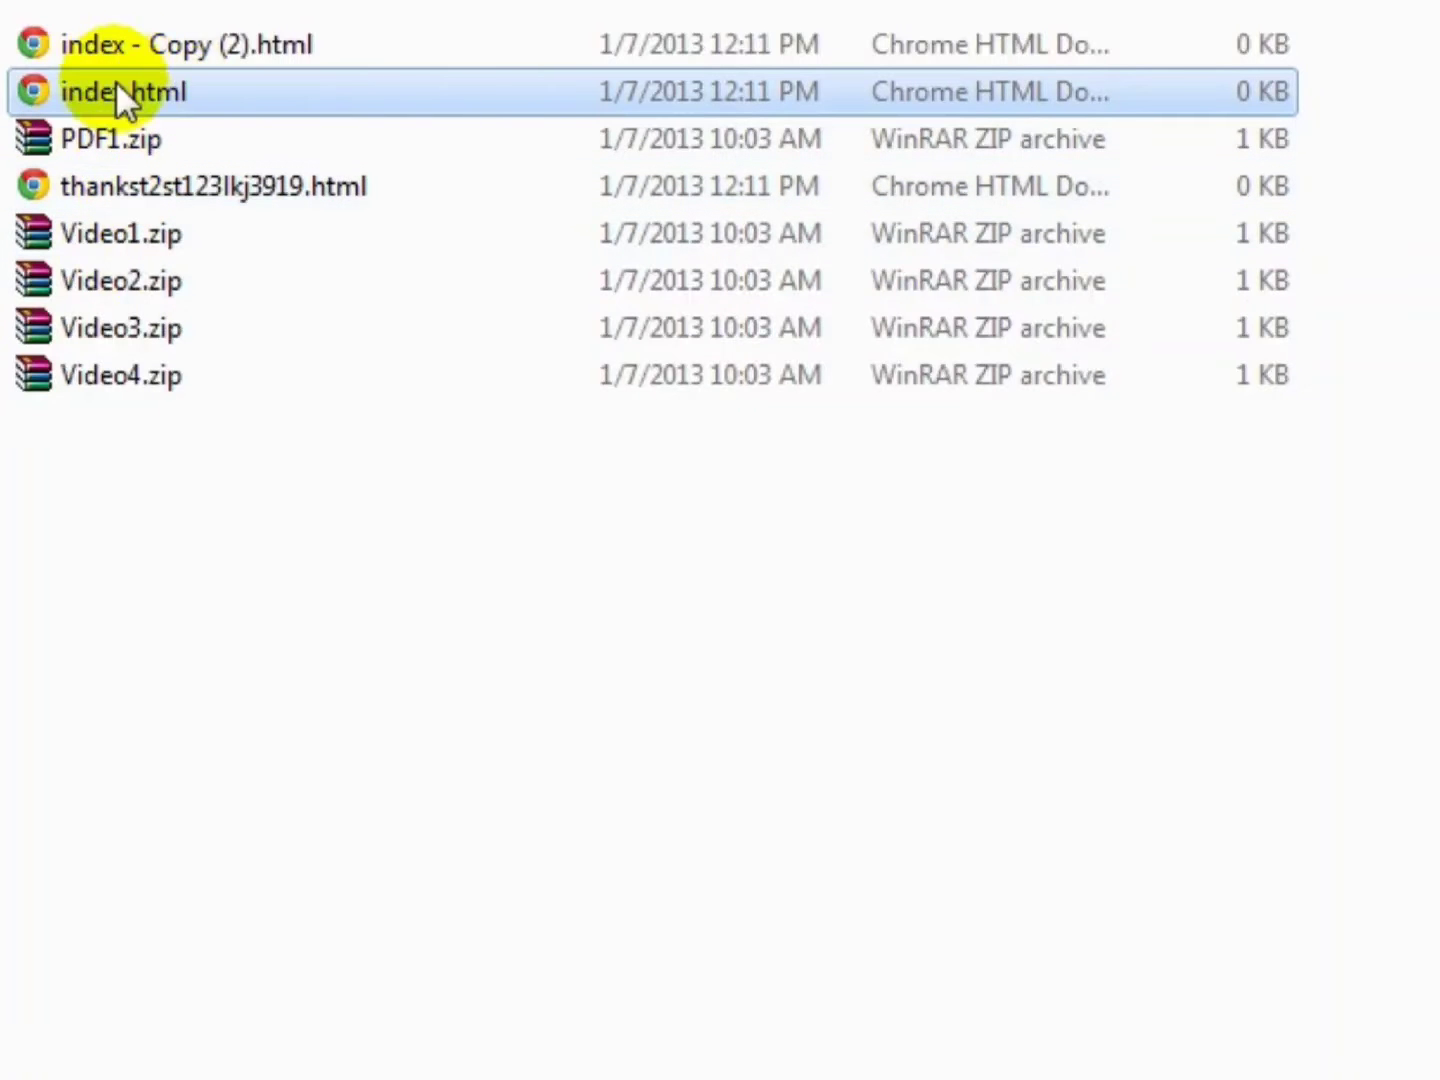
click(156, 36)
click(192, 41)
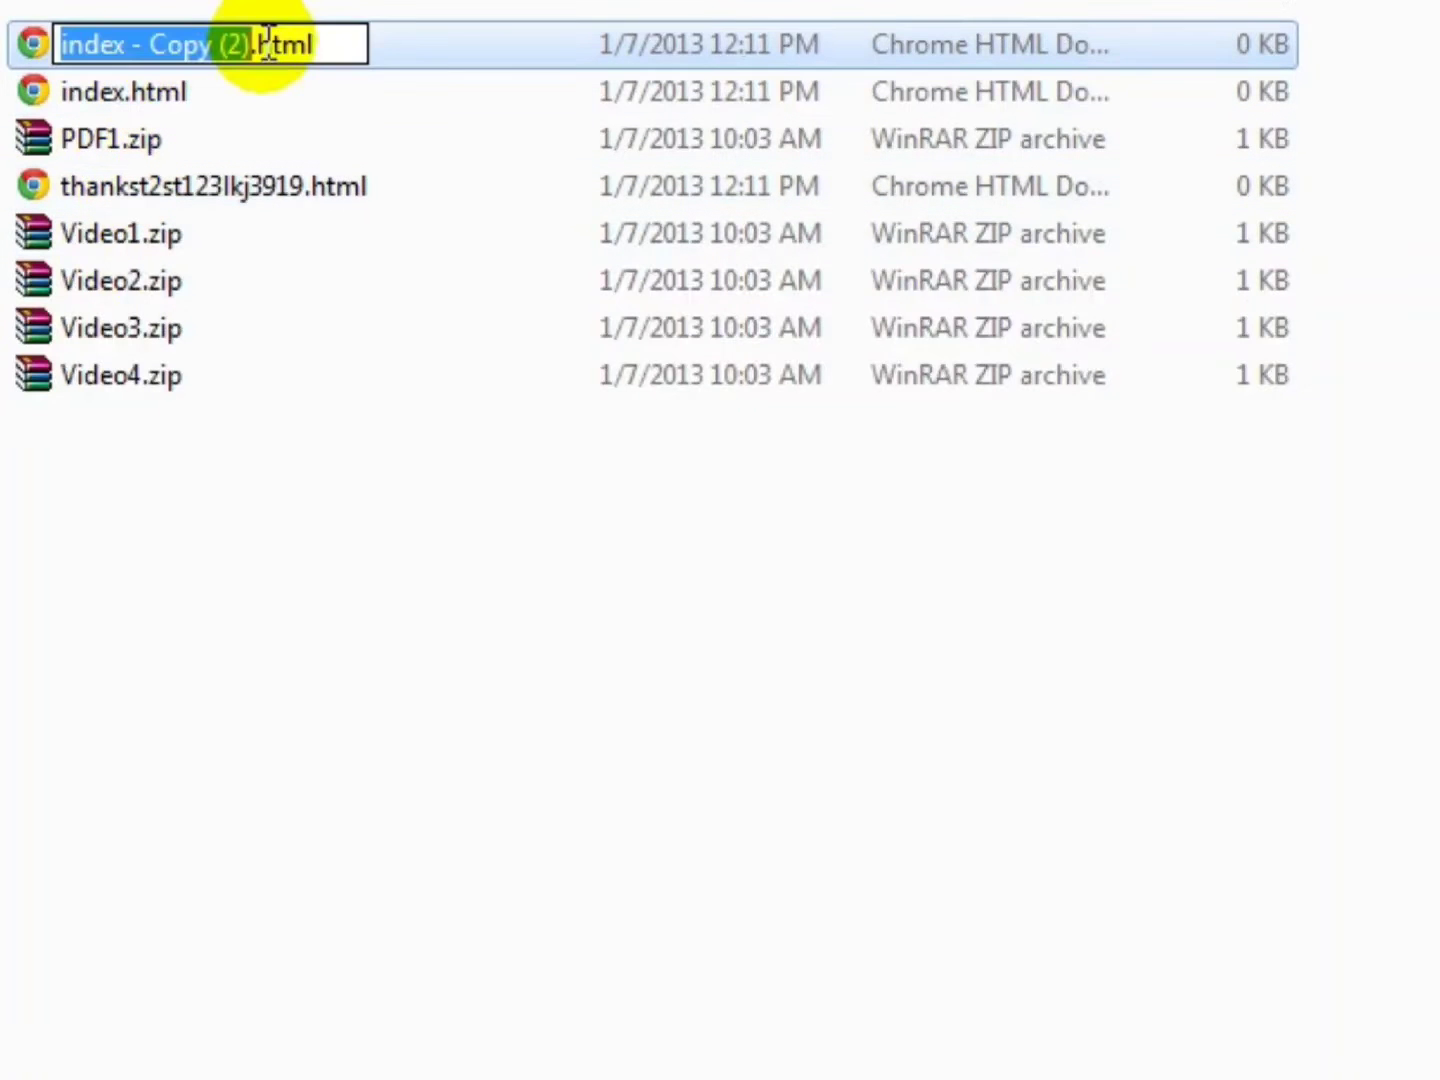
text(affiliate)
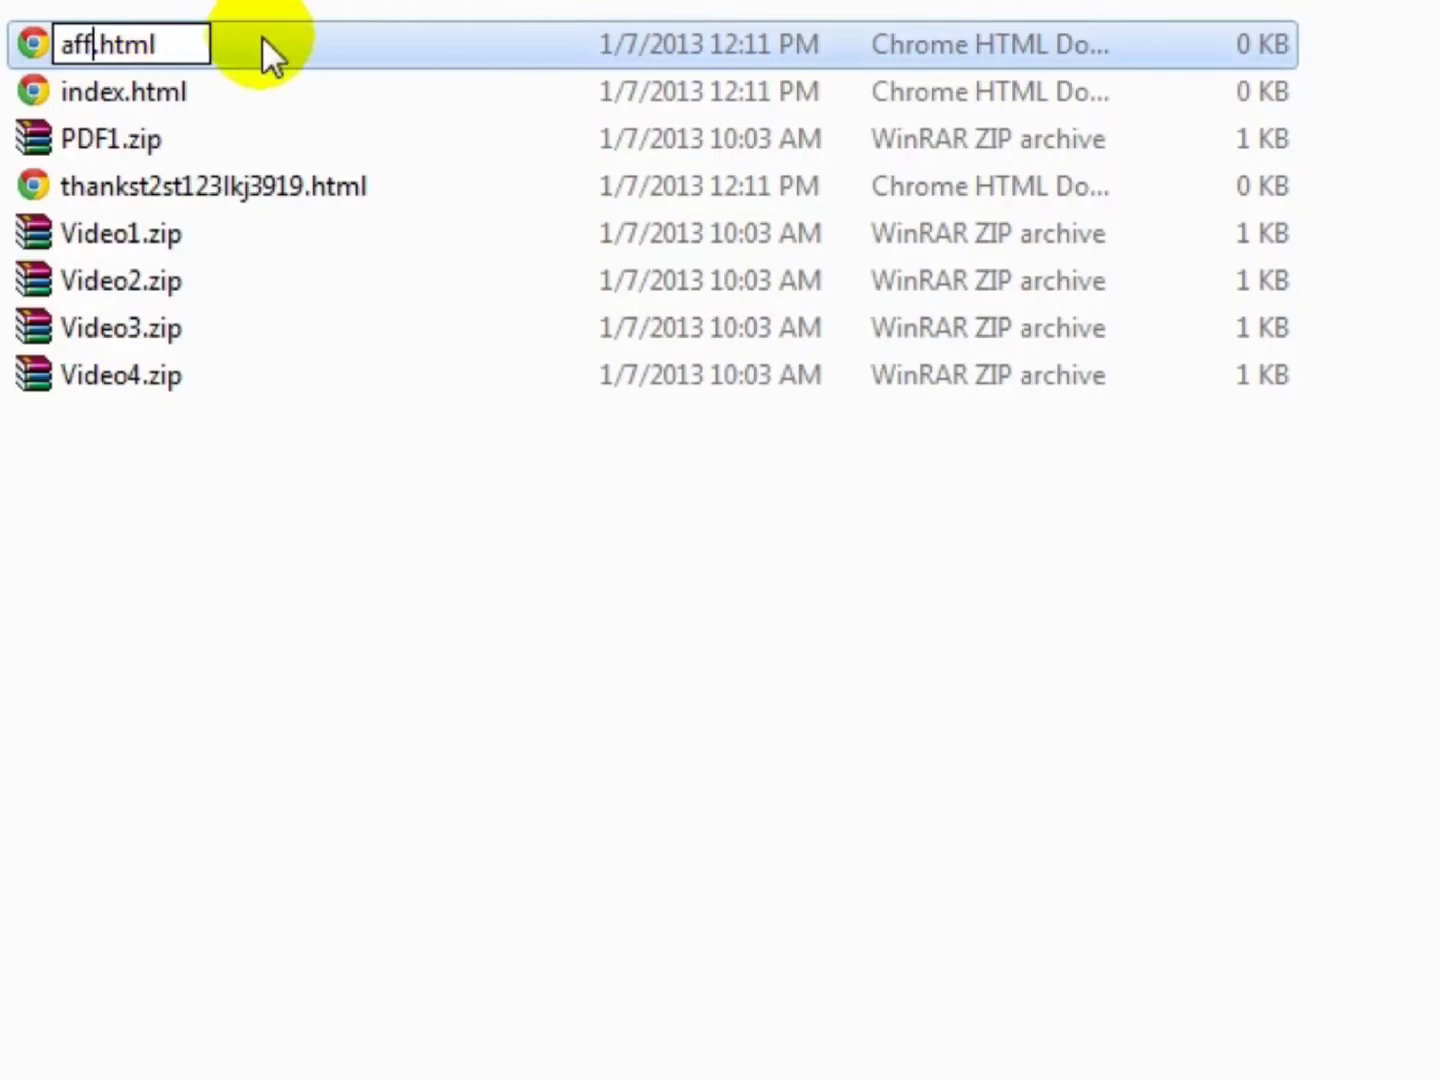
text(s)
key(Return)
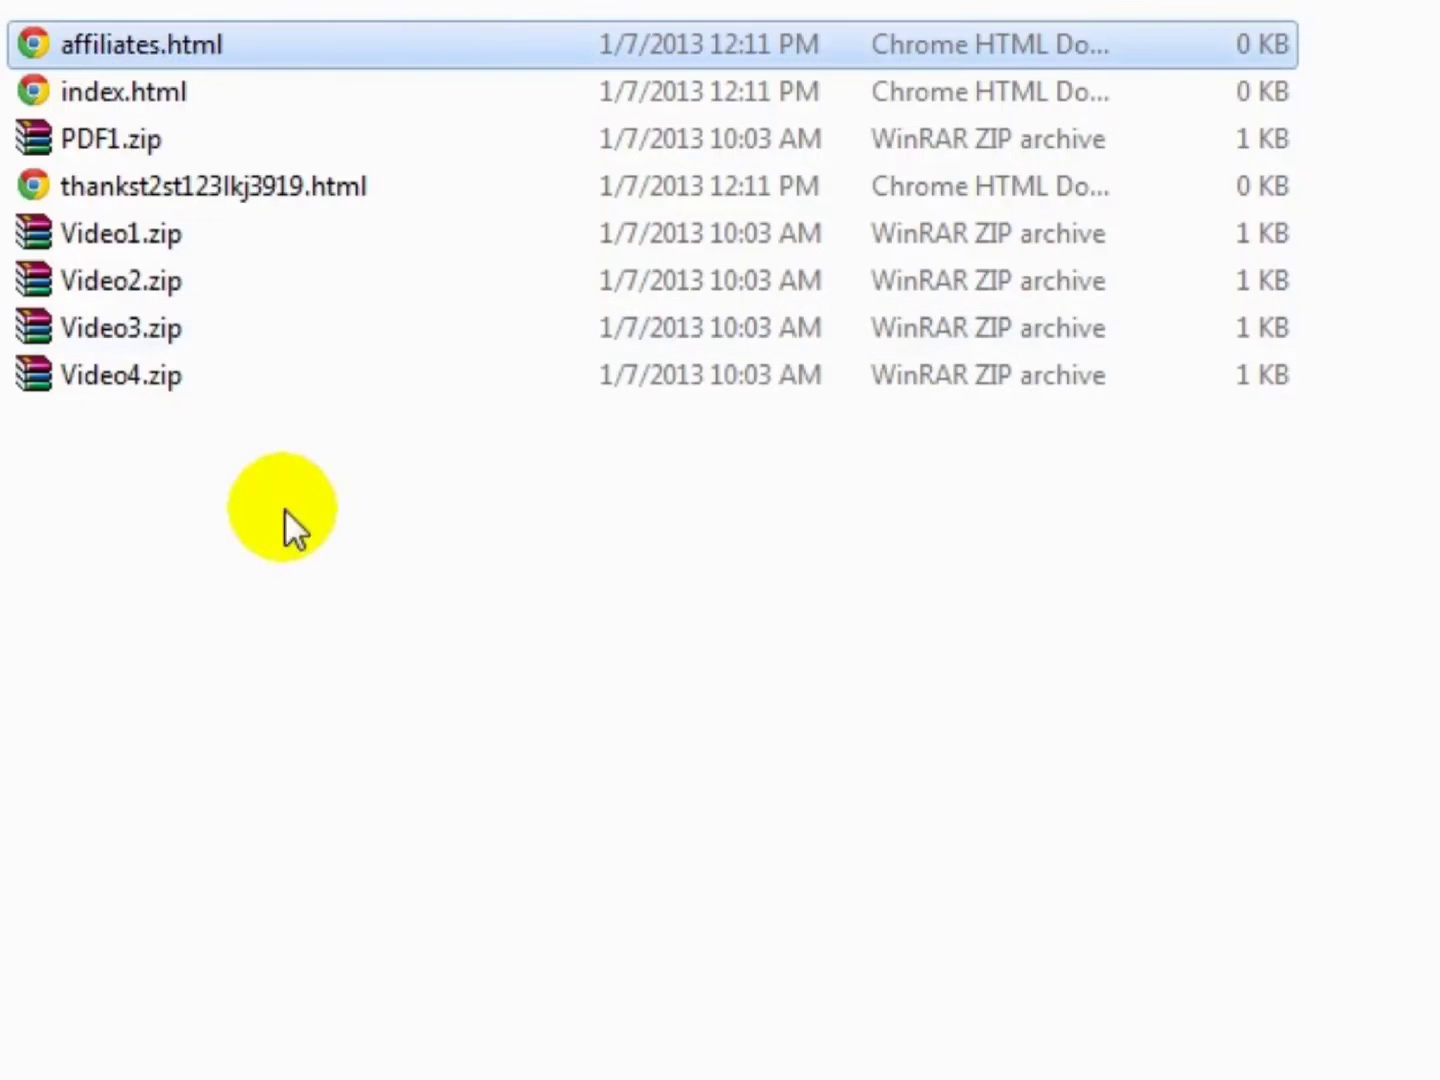
- Select index.html and open it with Composer (KompoZer)
click(284, 505)
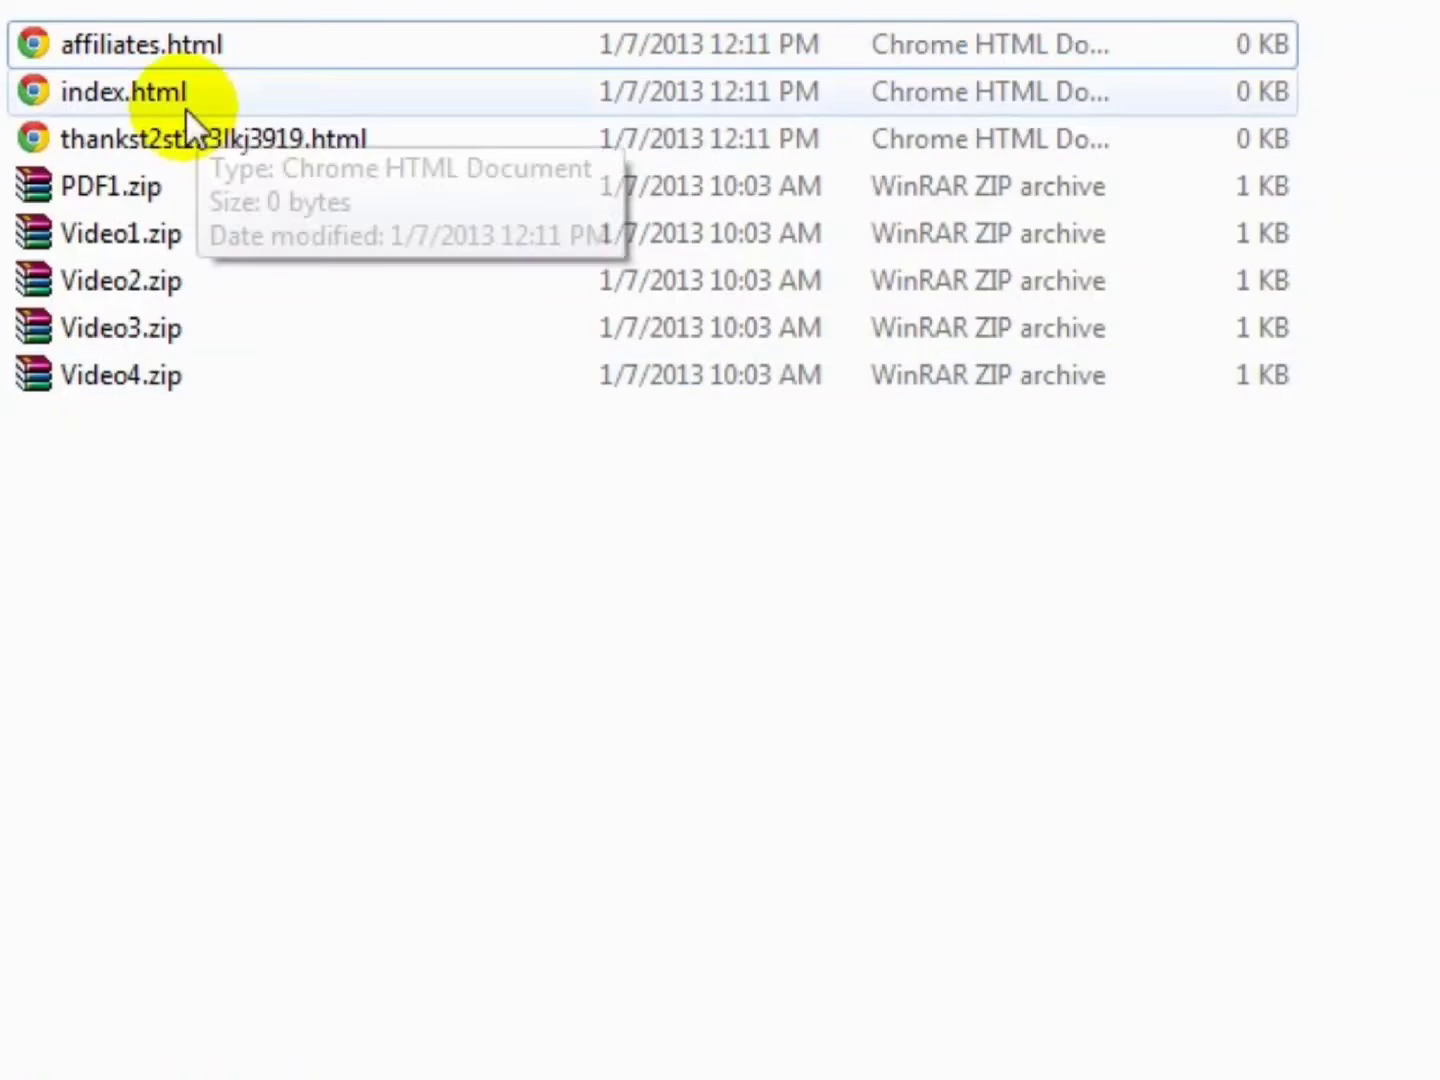
click(214, 49)
shift+click(226, 146)
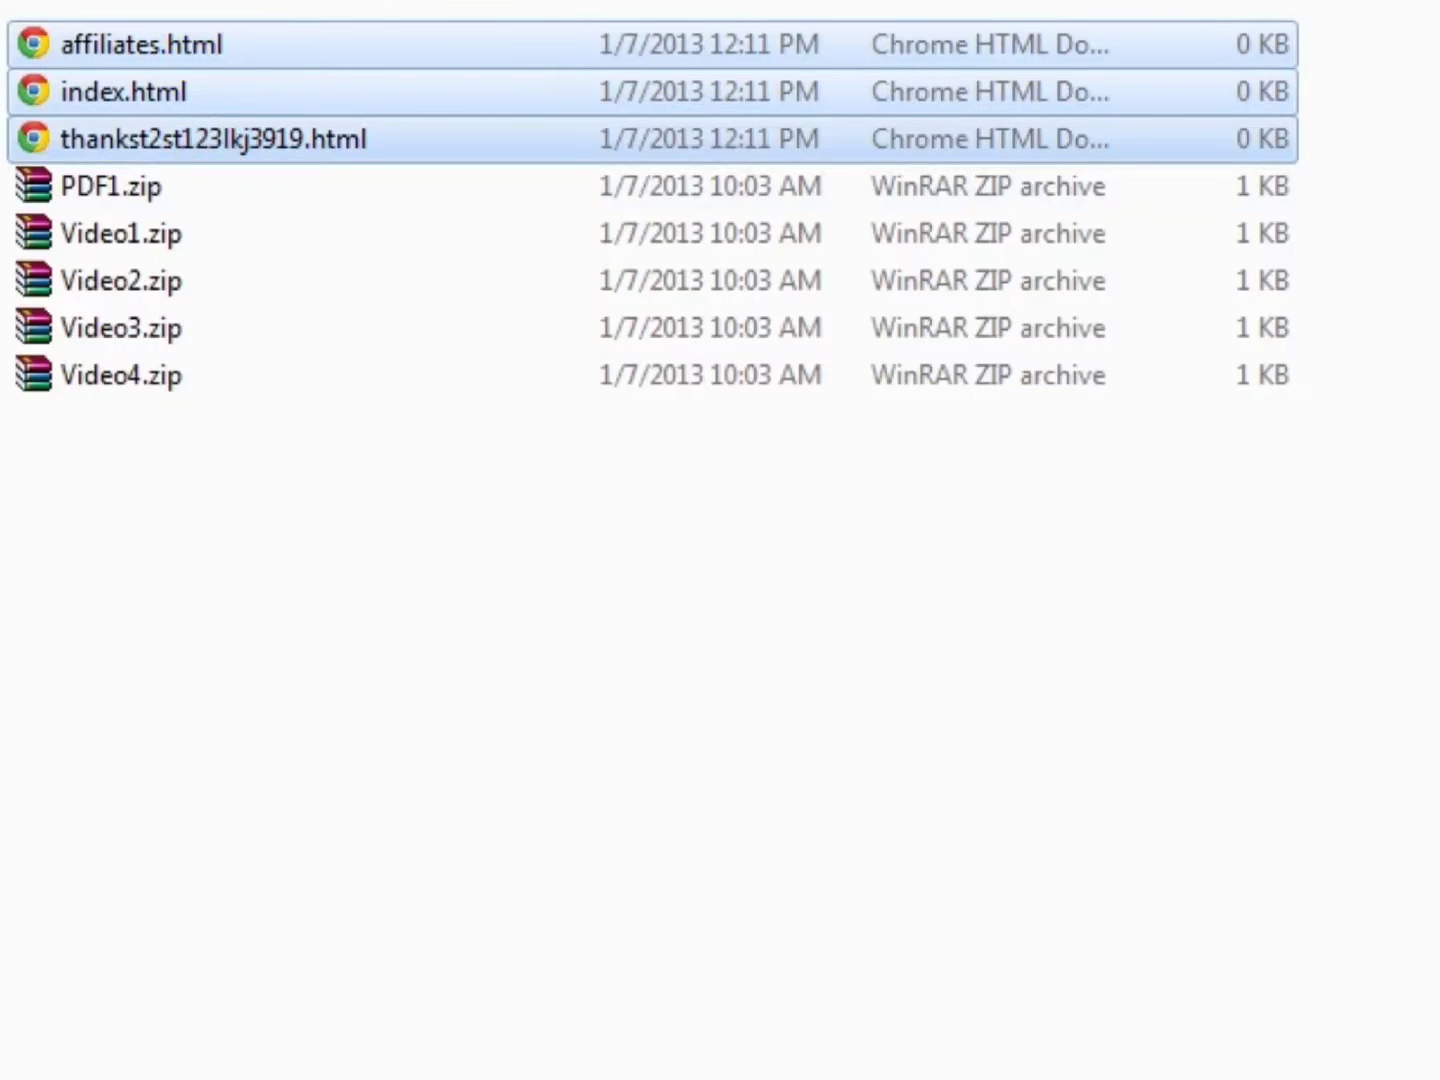
click(245, 558)
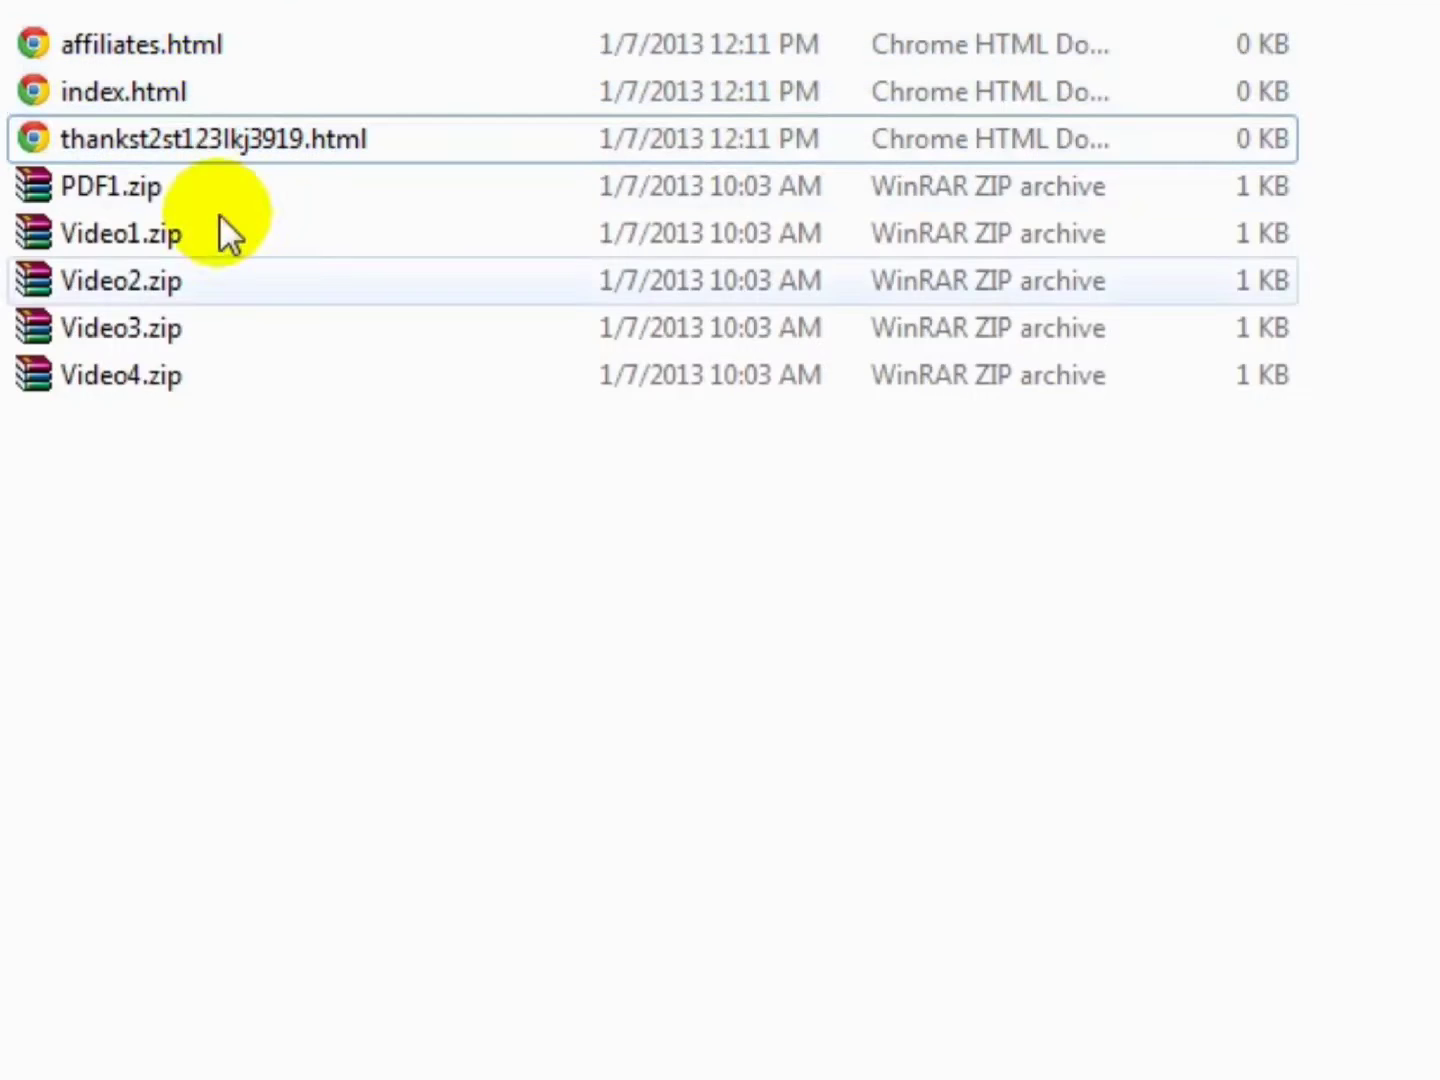
click(74, 77)
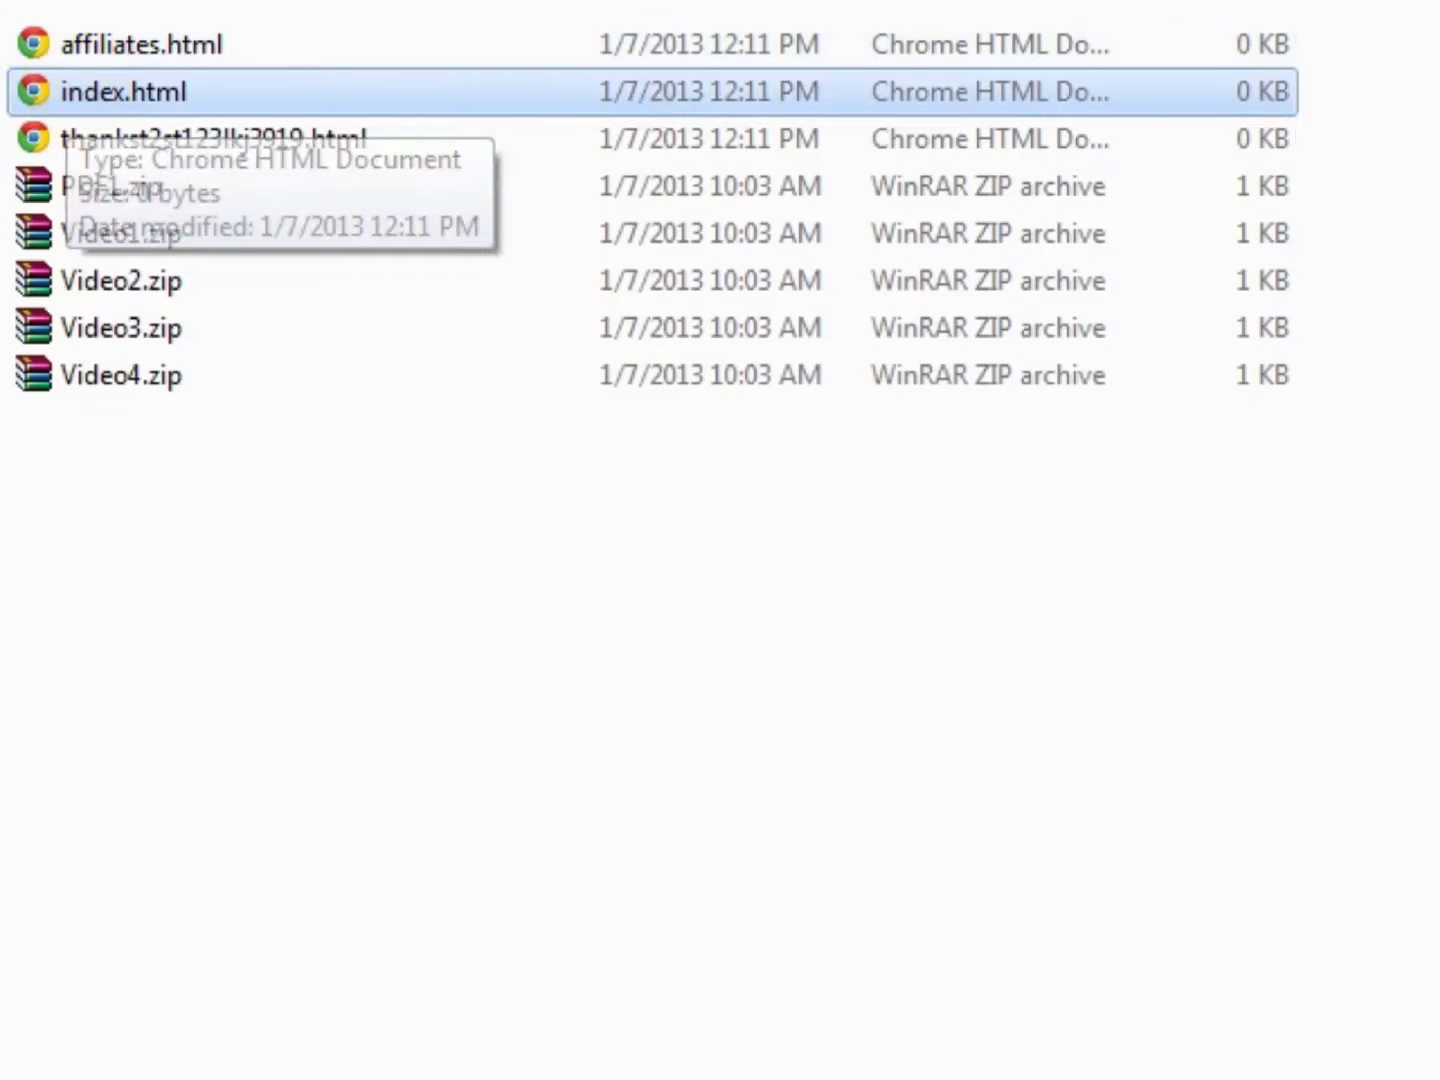
right_click(27, 93)
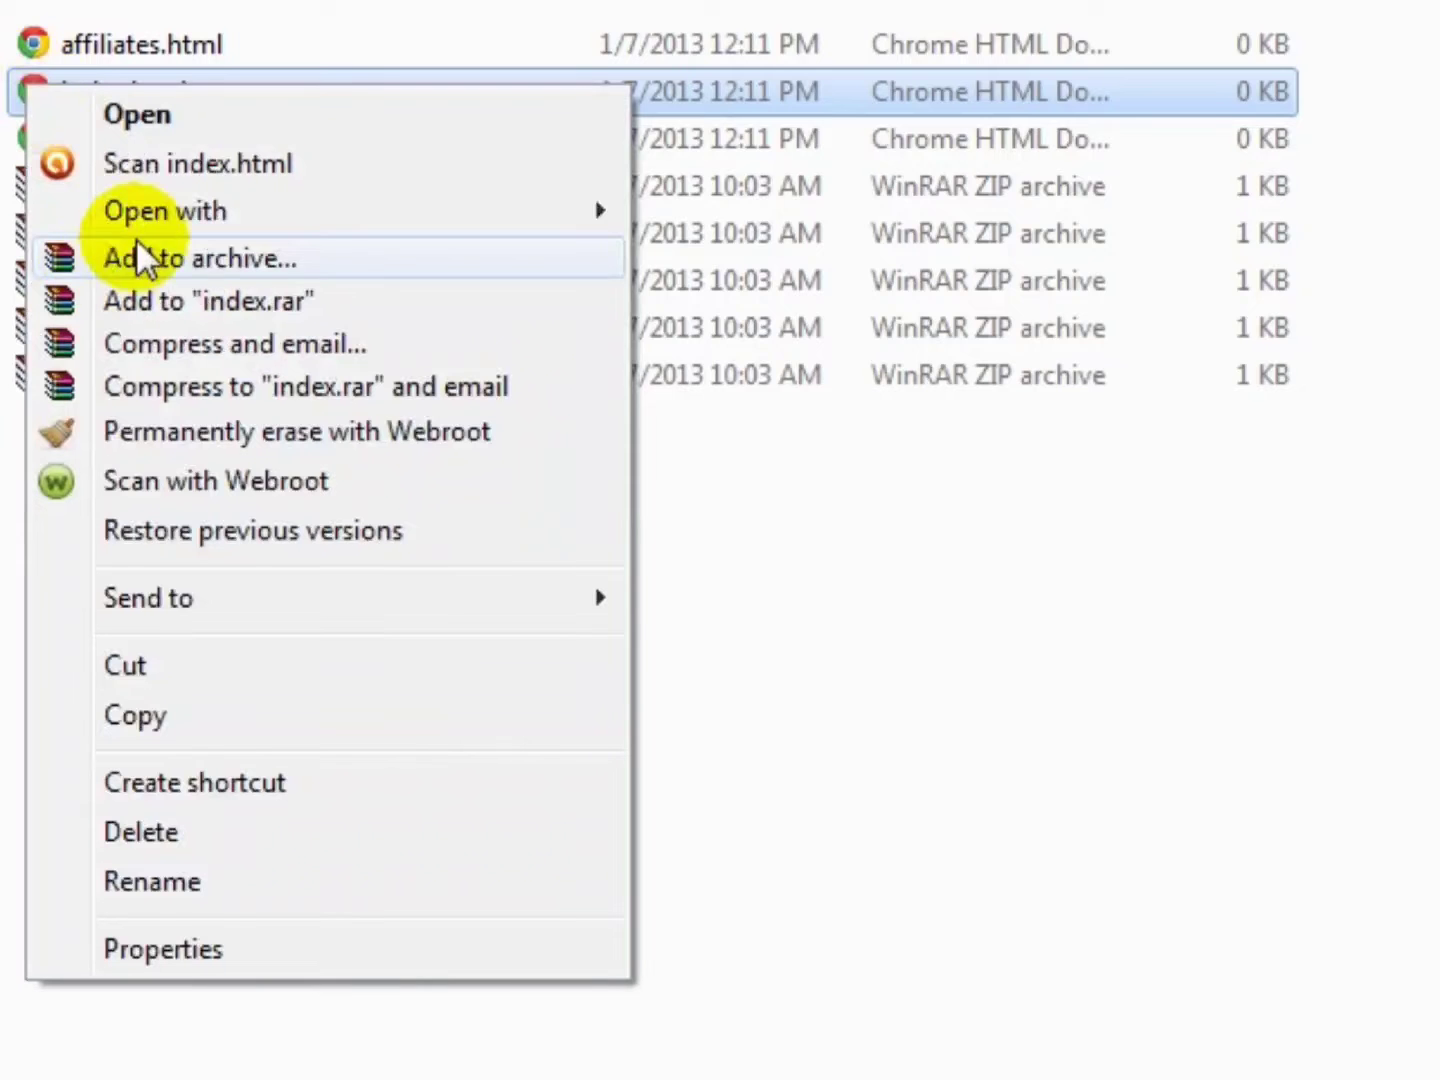
mouse_move(160, 212)
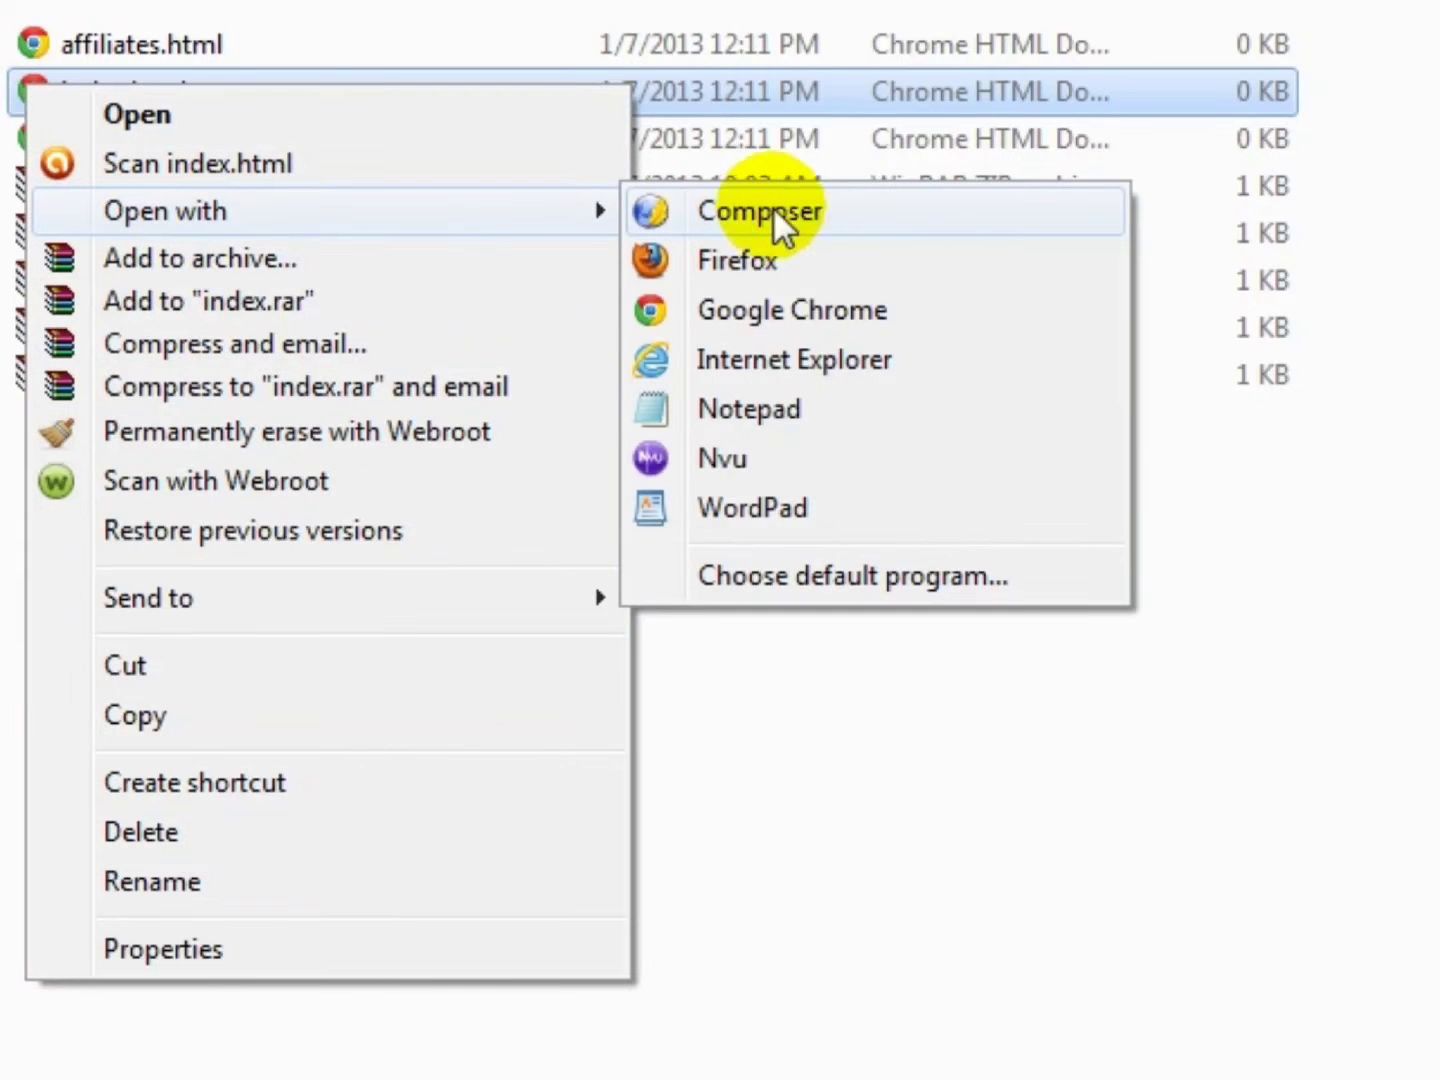
click(640, 206)
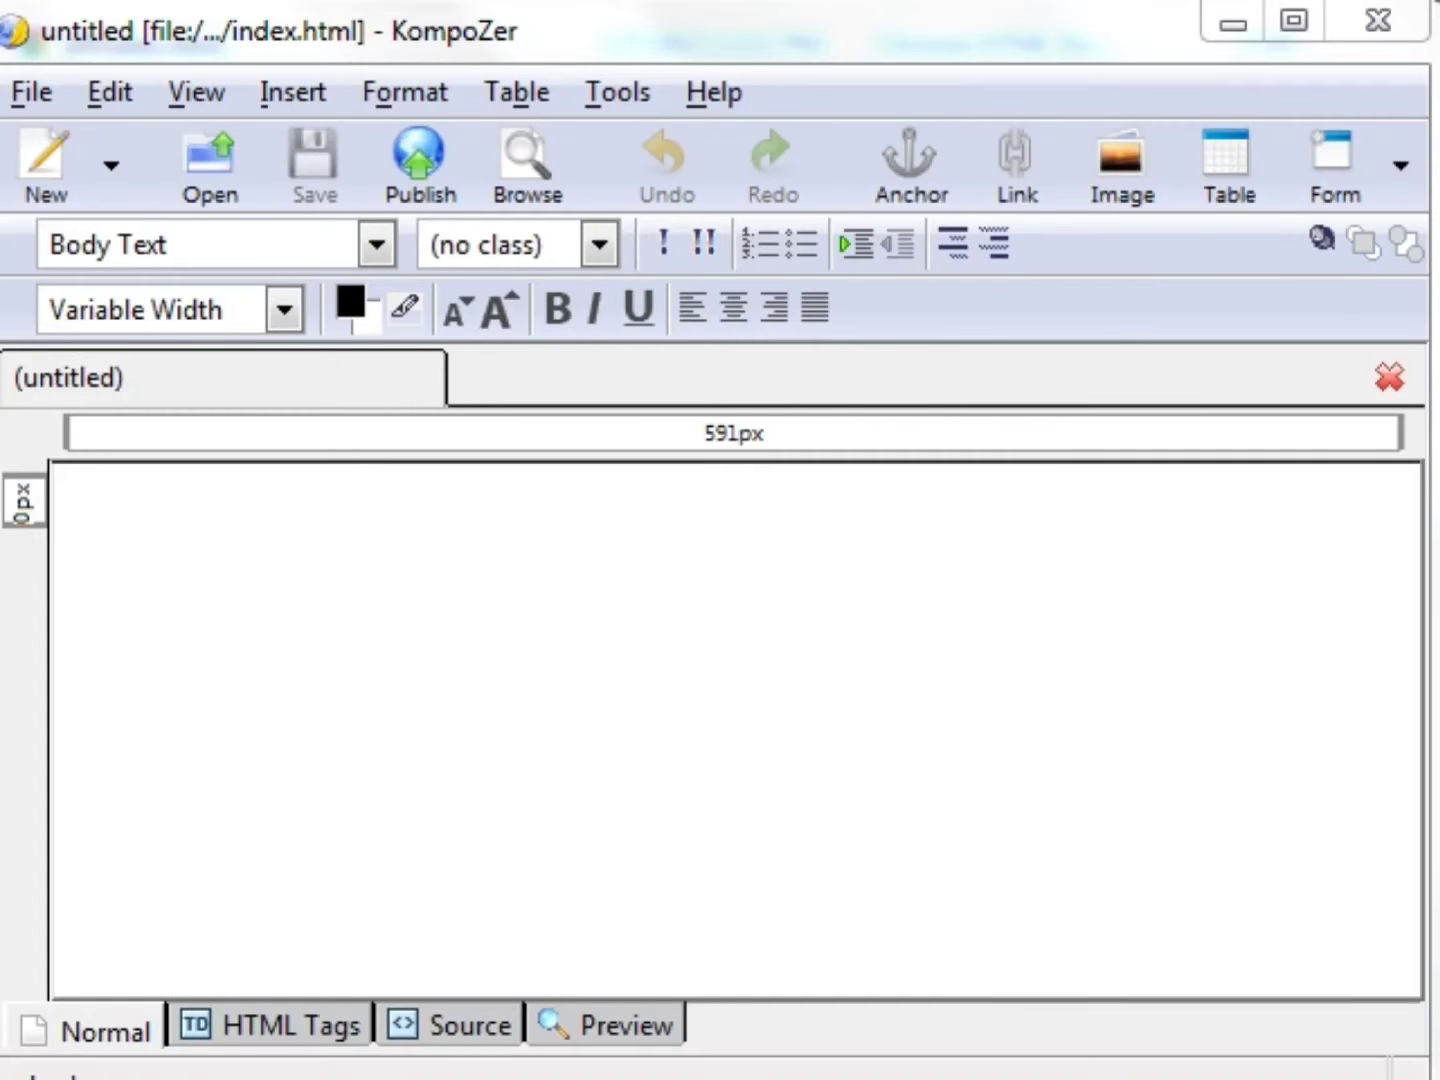
- Type centred 'Headline' and 'Subheadline' on separate lines of the blank page
click(375, 31)
drag(376, 31, 427, 28)
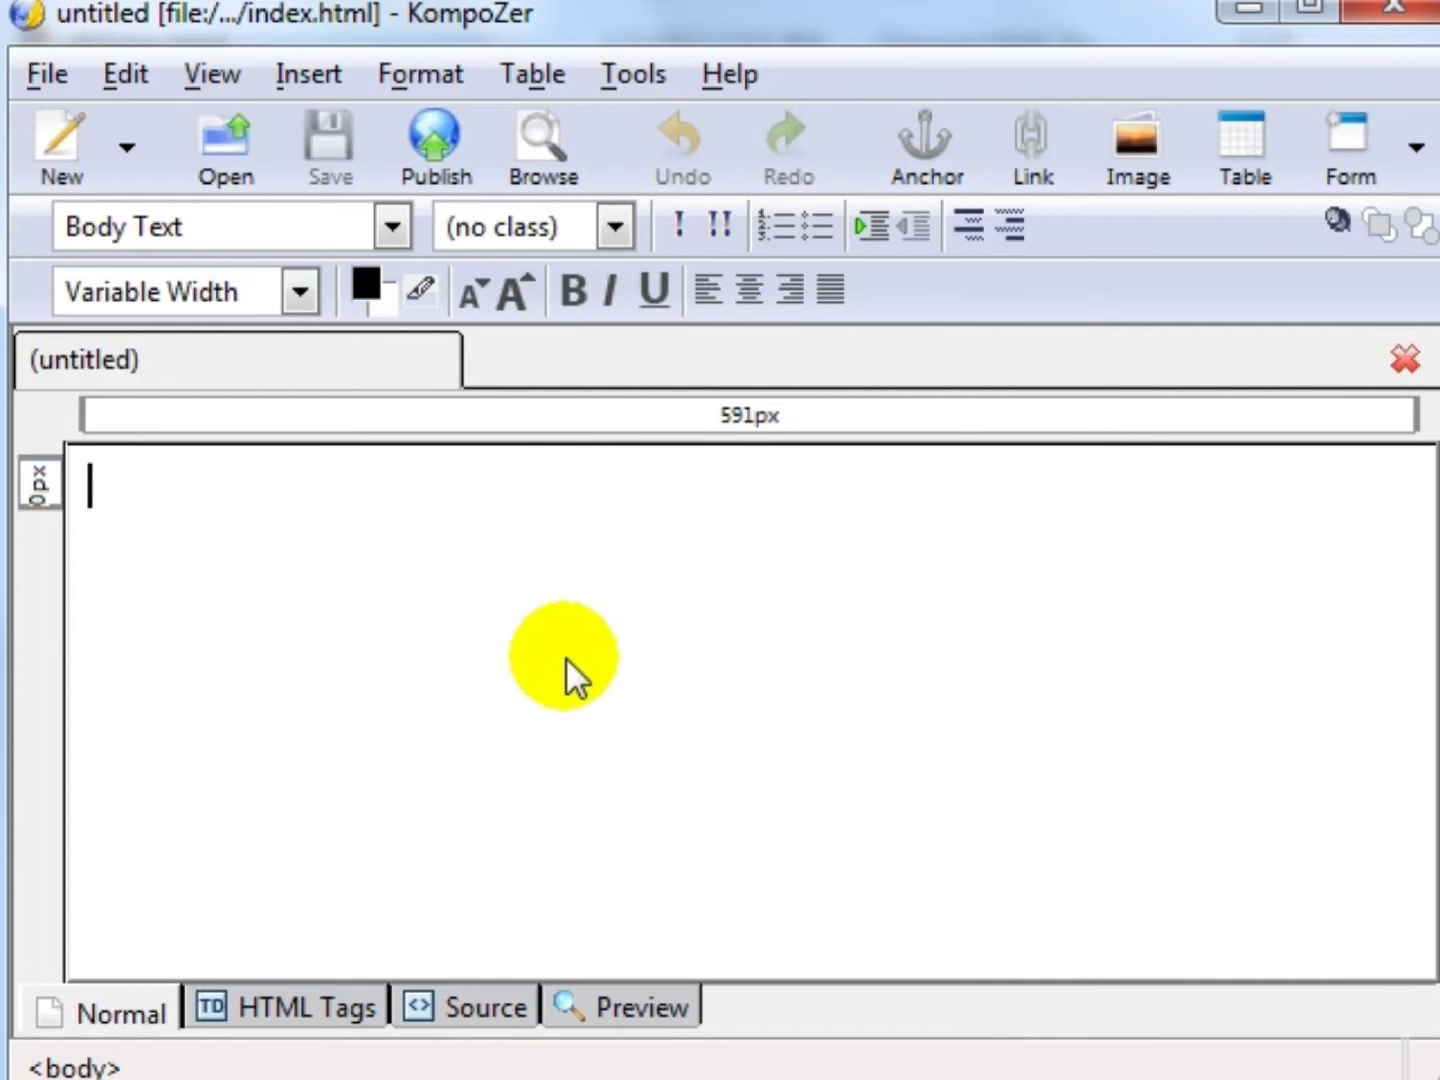
click(750, 292)
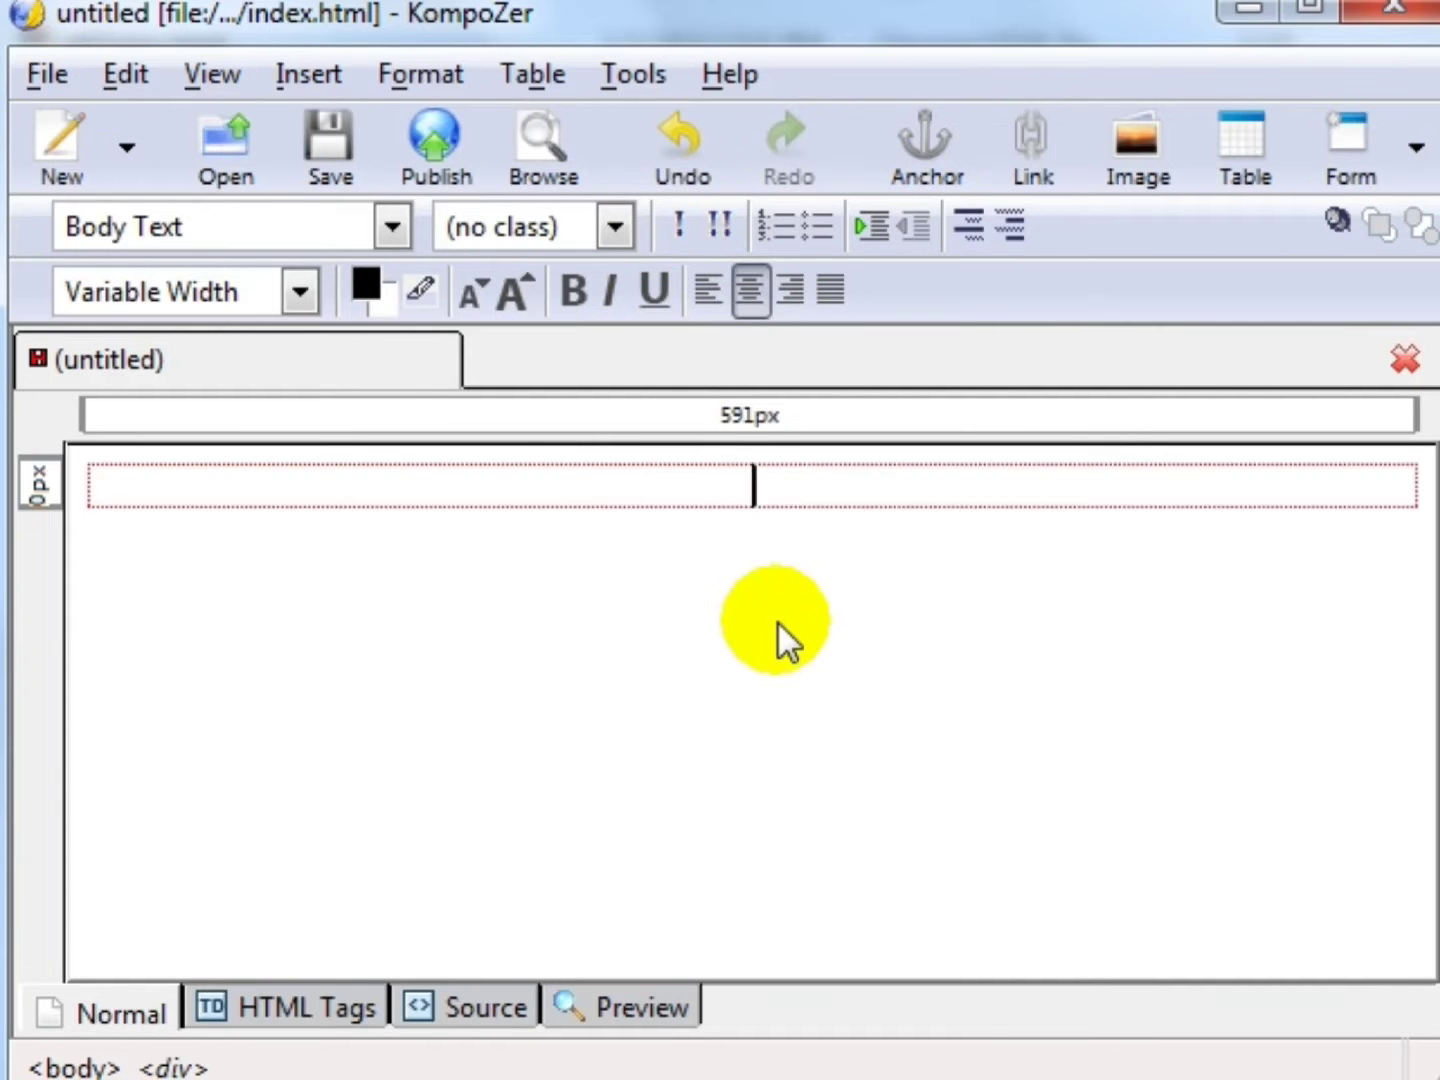
text(Headline)
key(Return)
text(Sub)
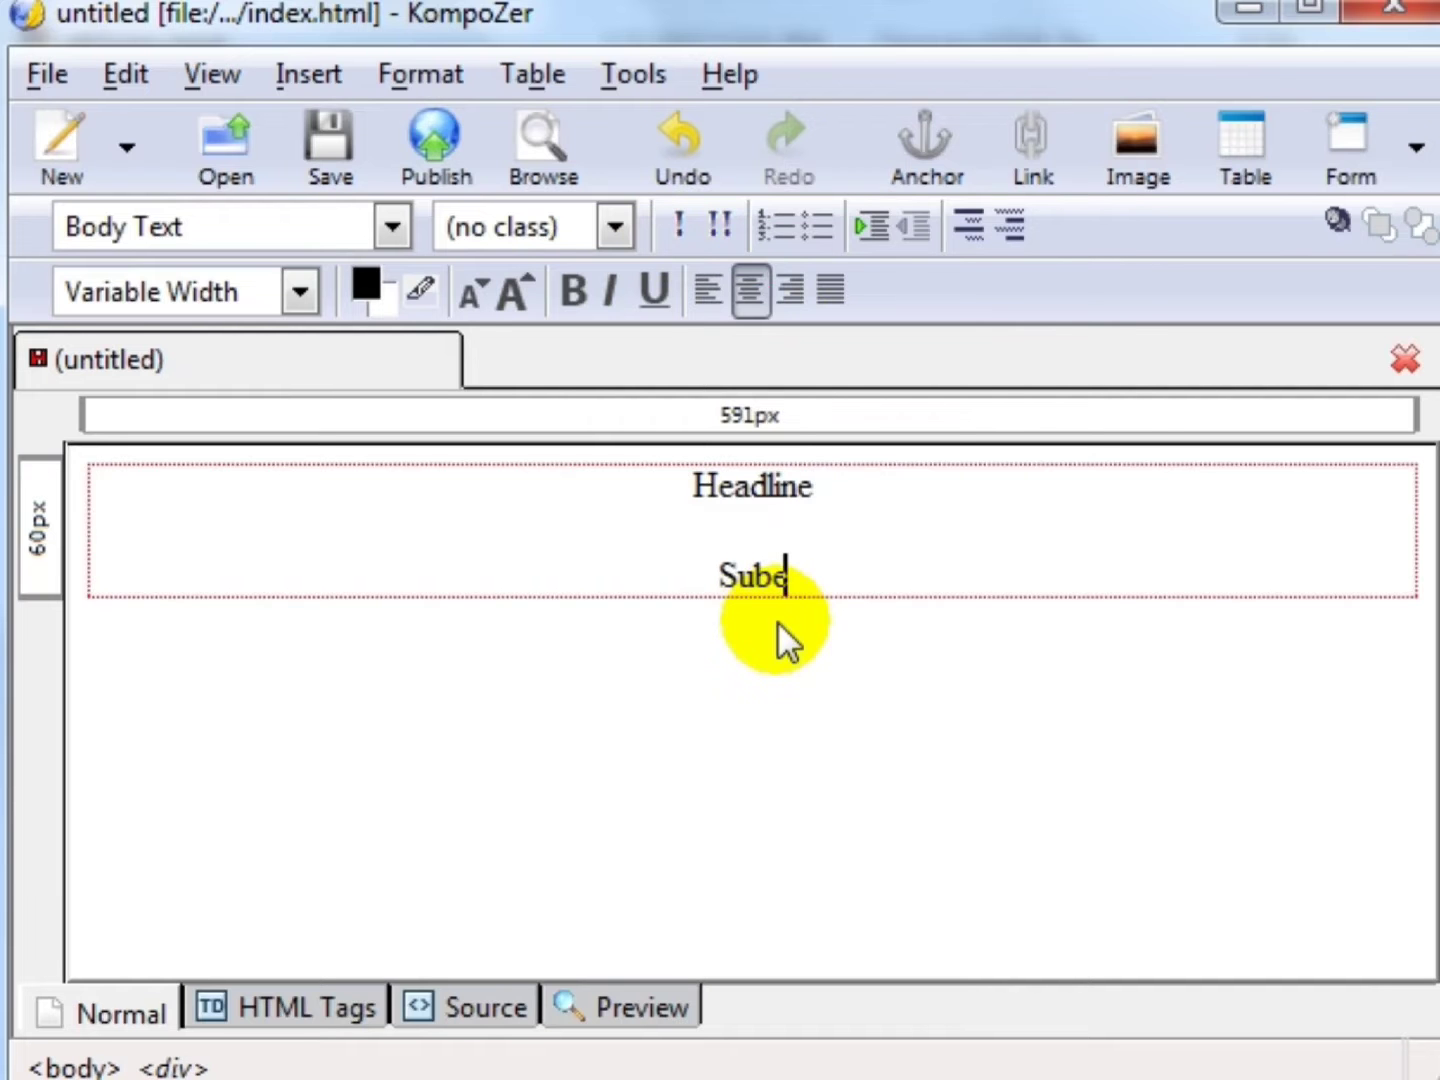
text(headline)
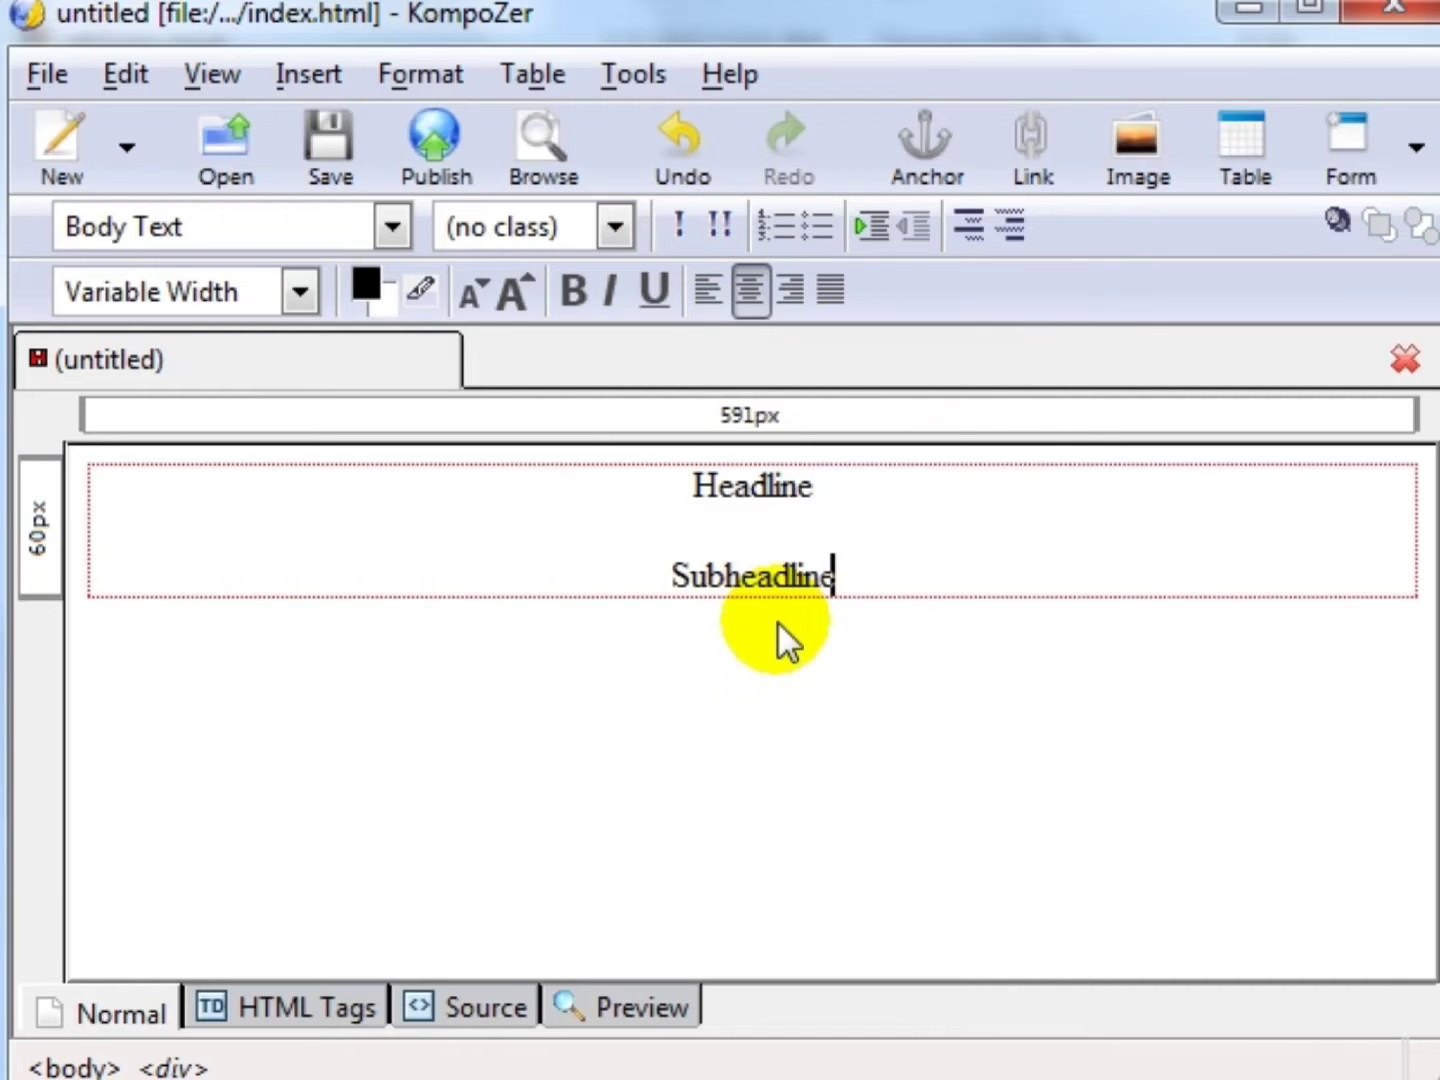
- Make Headline bold, dark red and one font size larger
drag(820, 487, 671, 492)
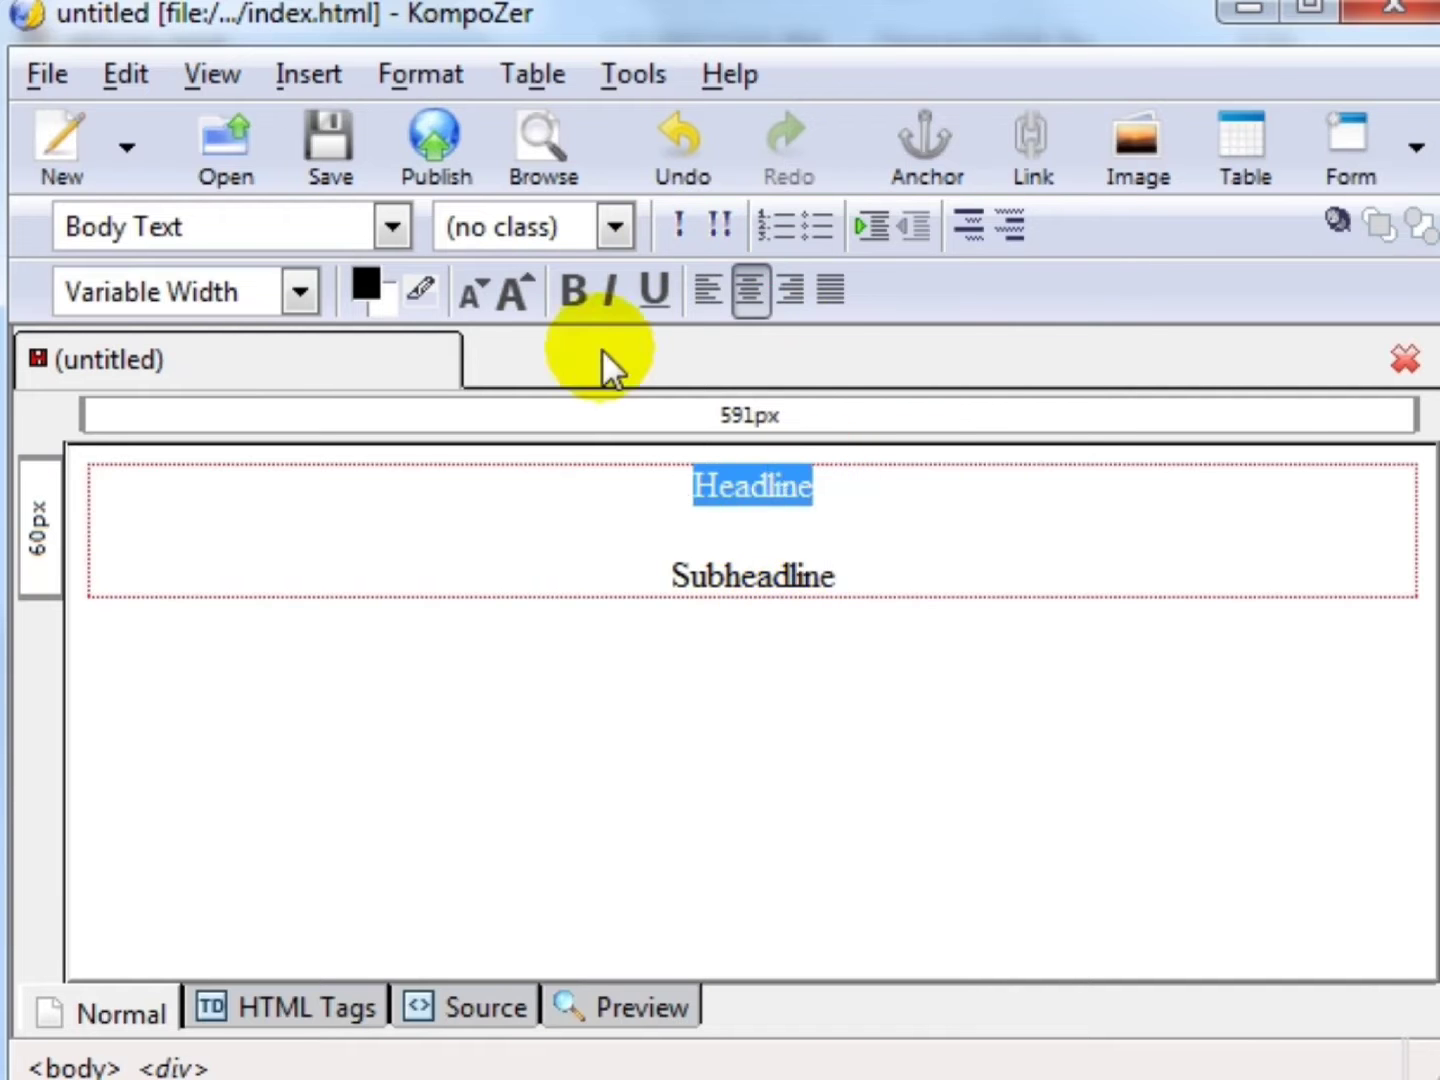
click(582, 290)
click(366, 287)
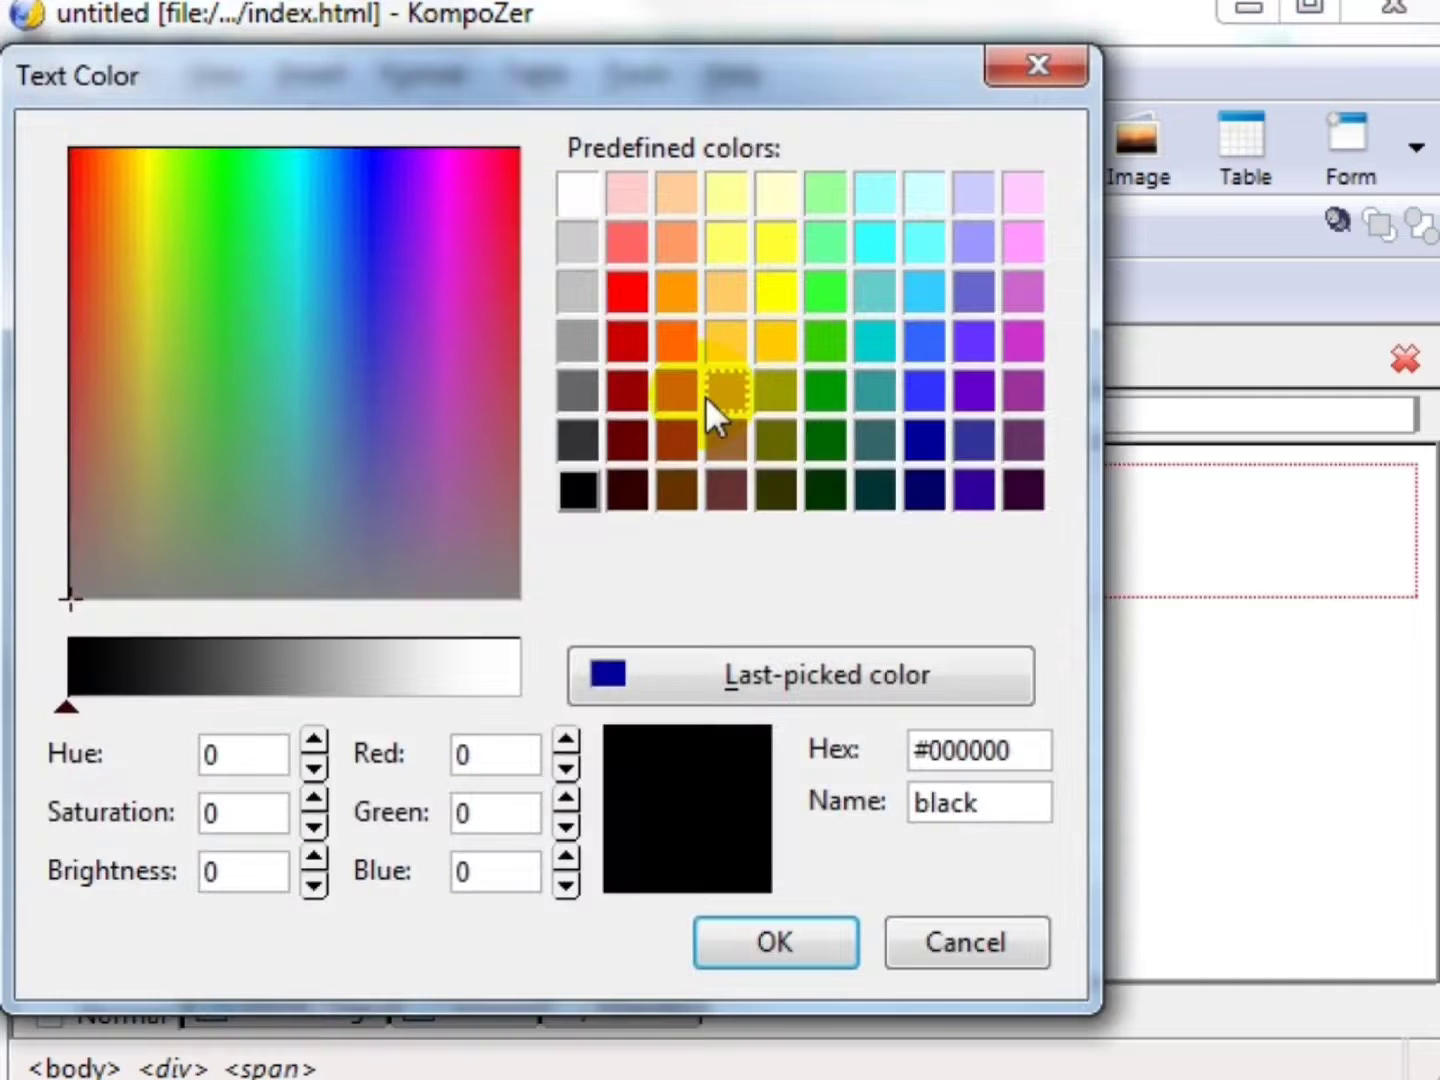
double_click(641, 333)
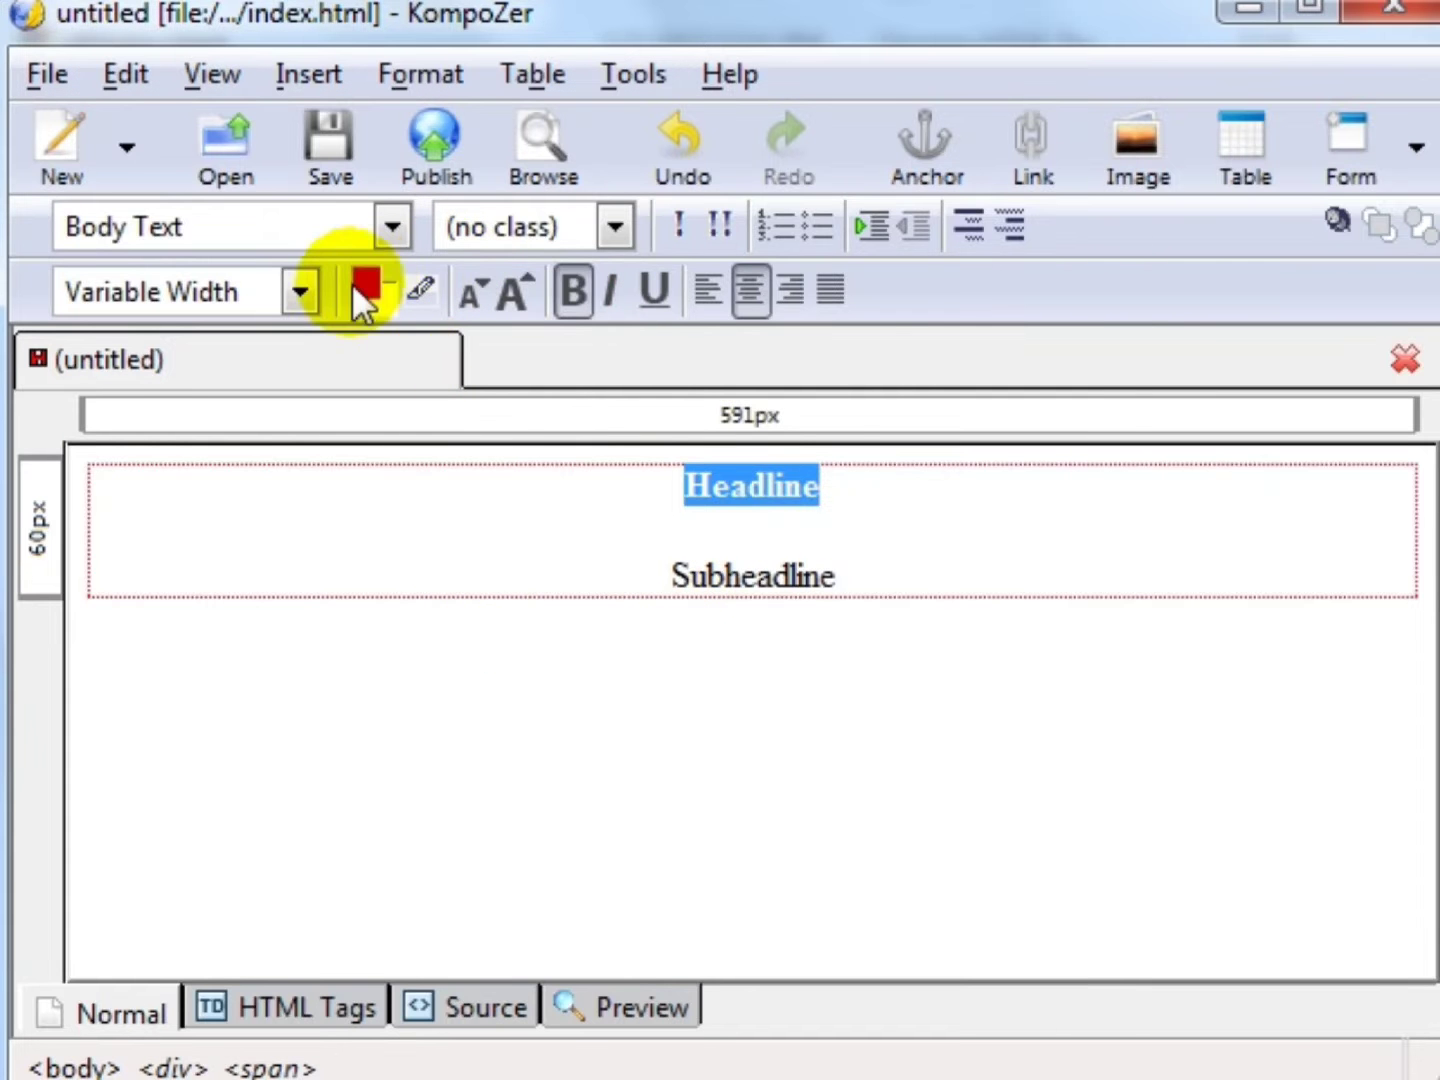
click(517, 284)
click(517, 284)
click(475, 293)
click(474, 294)
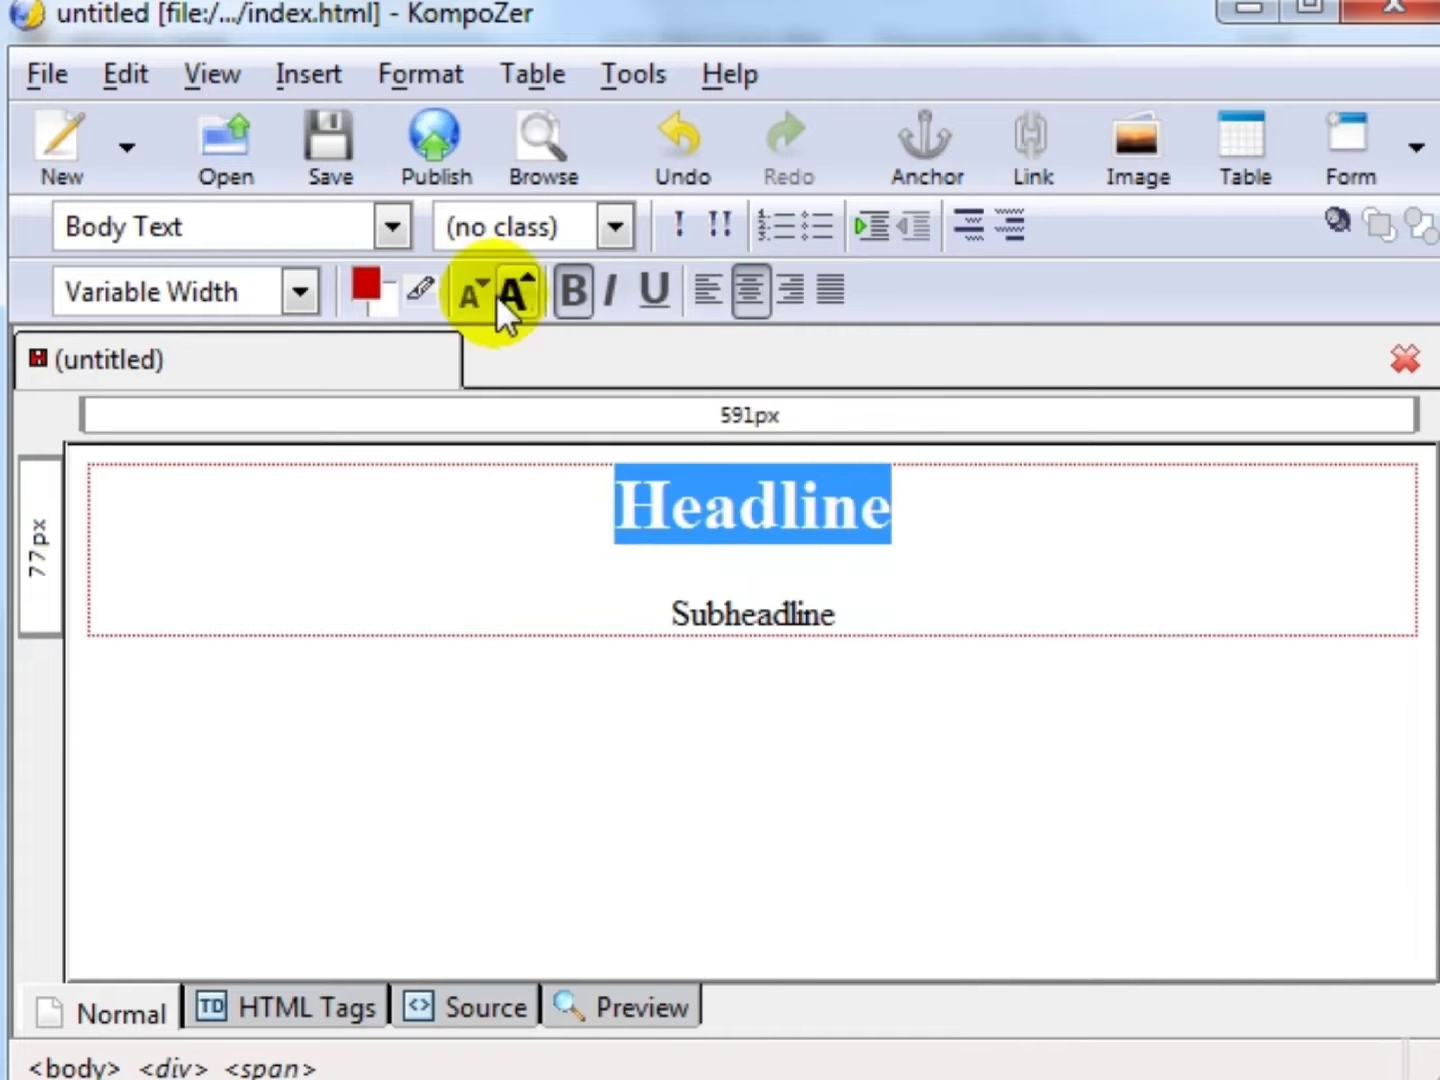
click(512, 292)
- Keep Headline centred without italic or underline and set its font to Helvetica, Arial
click(608, 289)
click(607, 289)
click(654, 289)
click(656, 289)
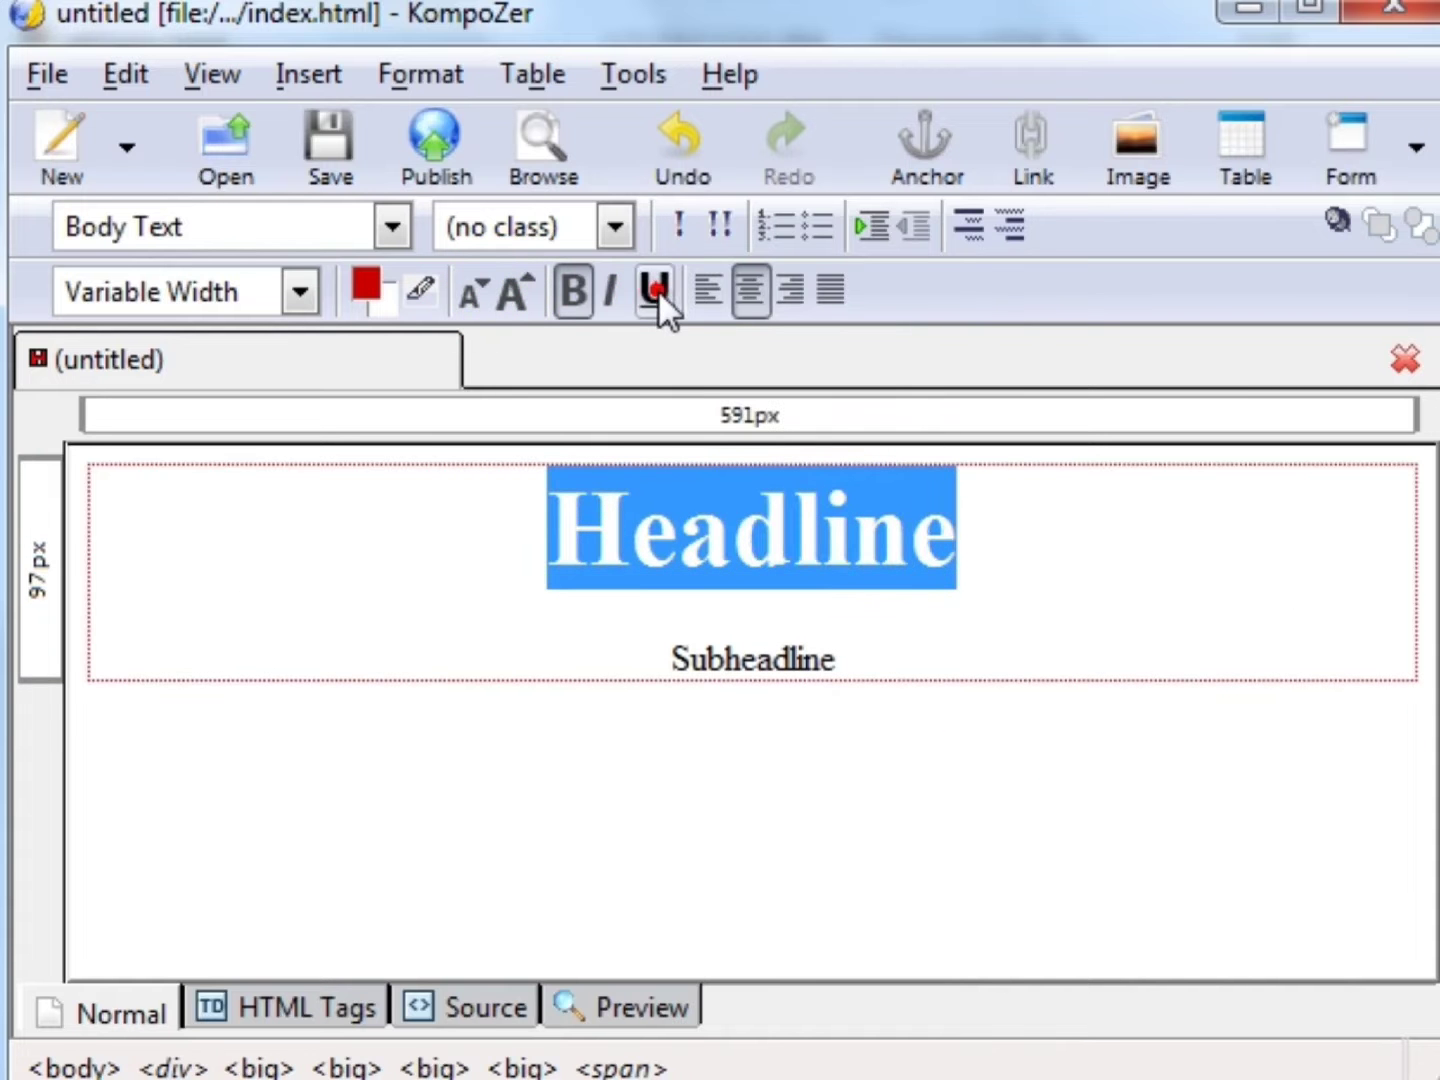
click(712, 298)
click(751, 290)
click(788, 290)
click(750, 291)
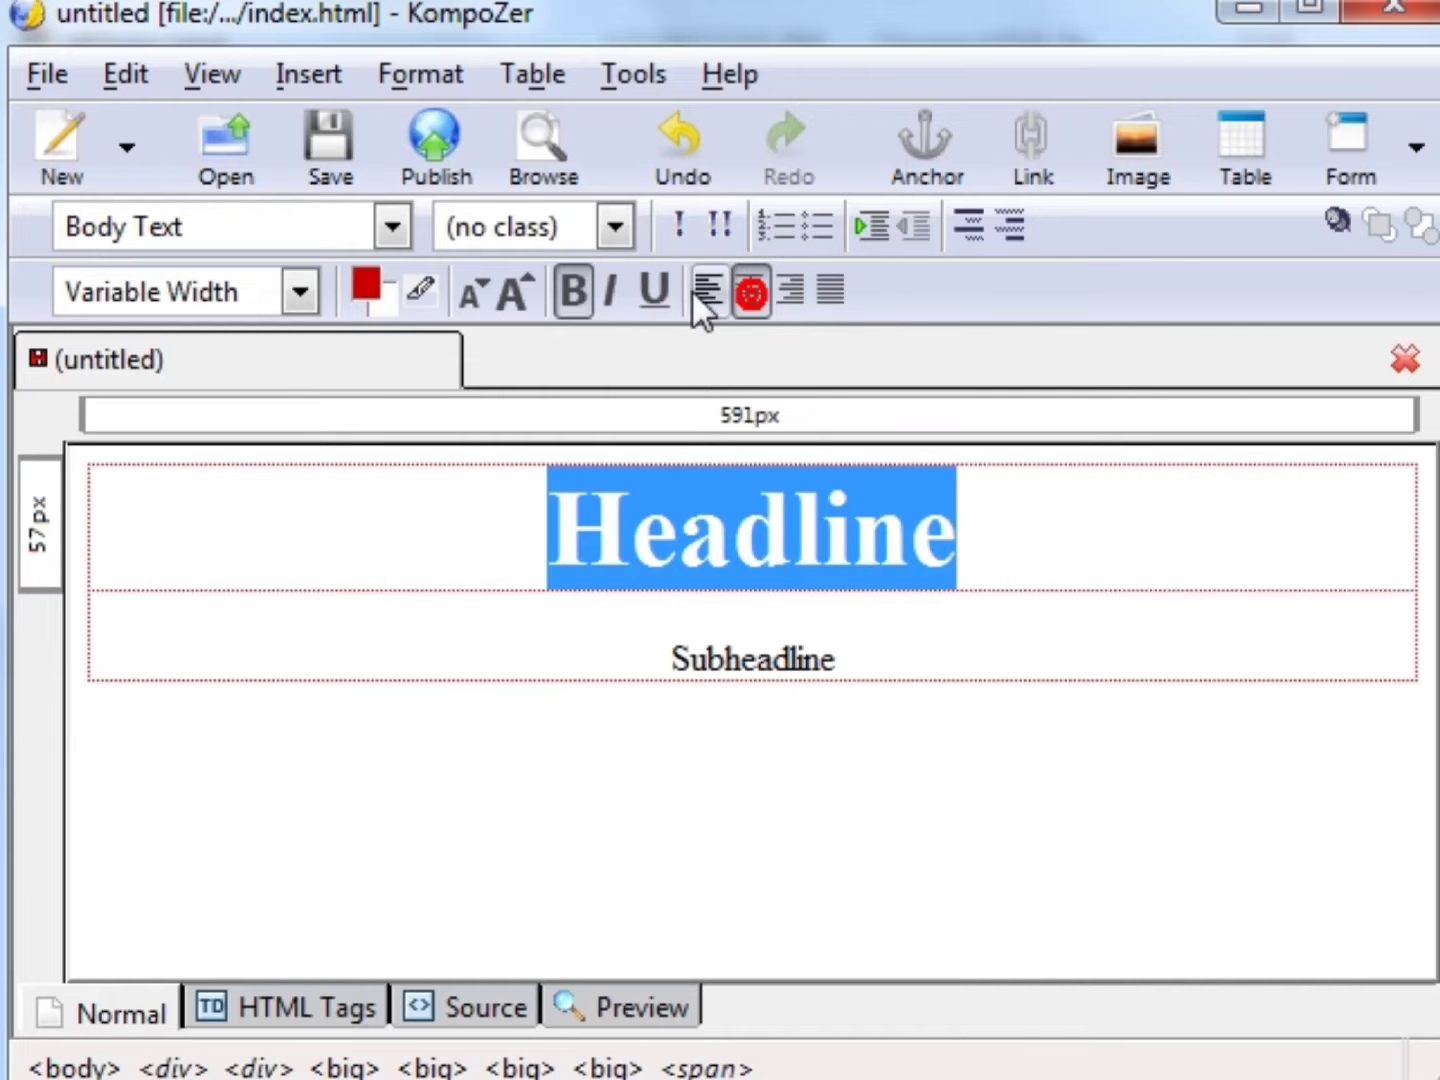
click(397, 224)
click(397, 224)
click(298, 291)
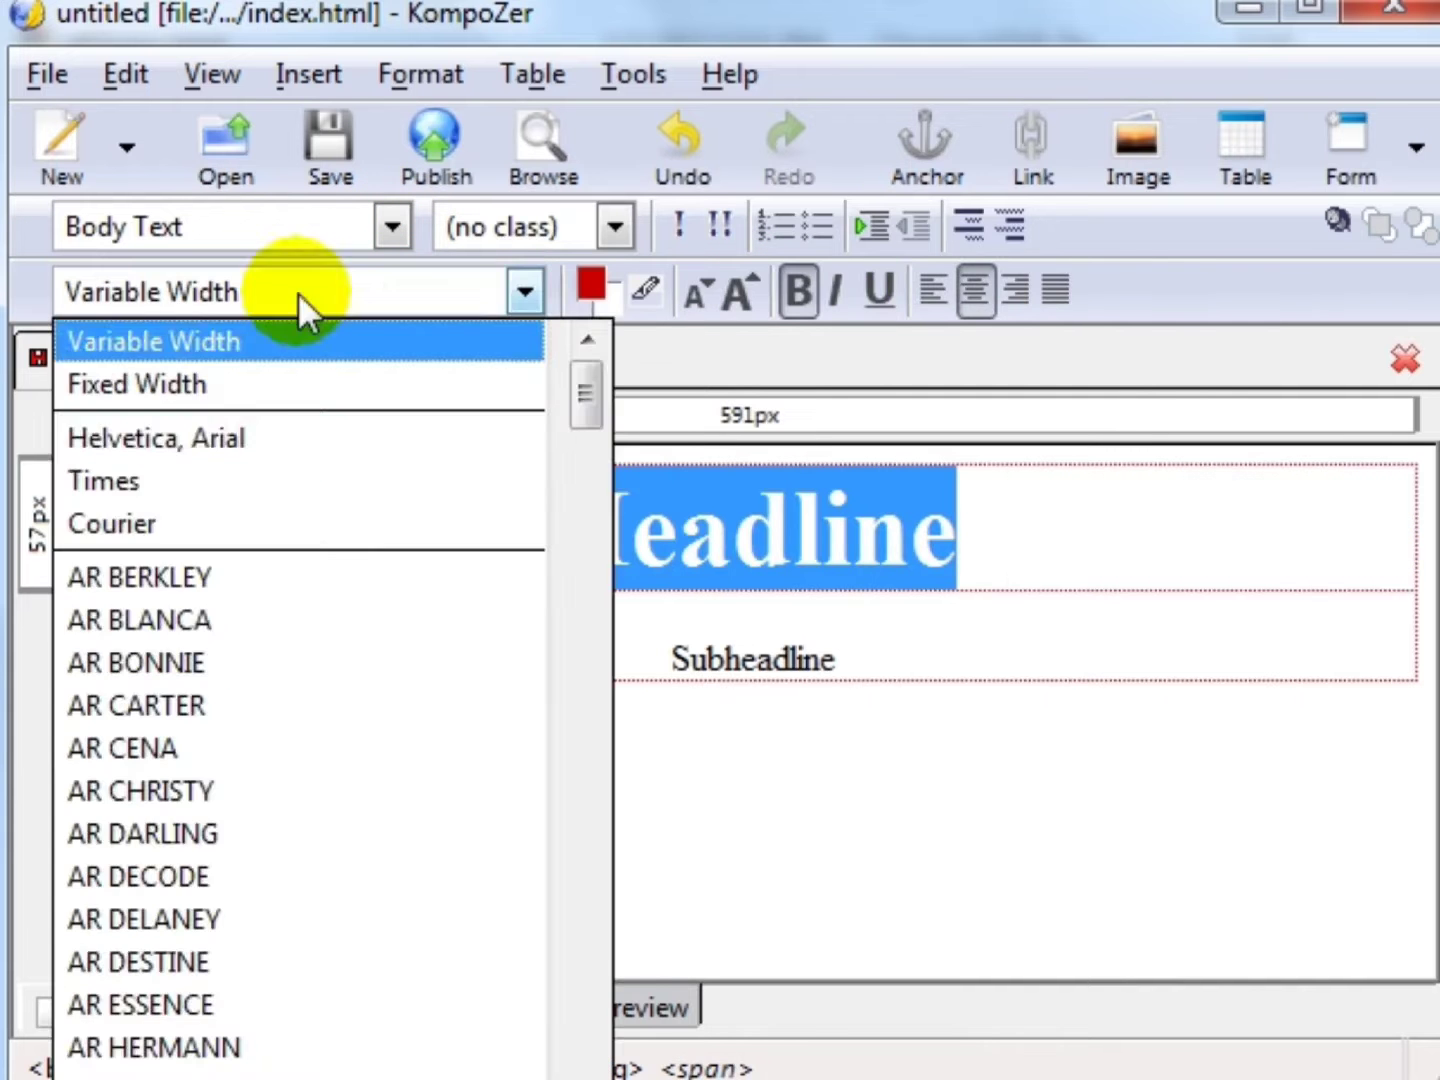
click(258, 440)
- Start a new empty line below Subheadline
click(1051, 685)
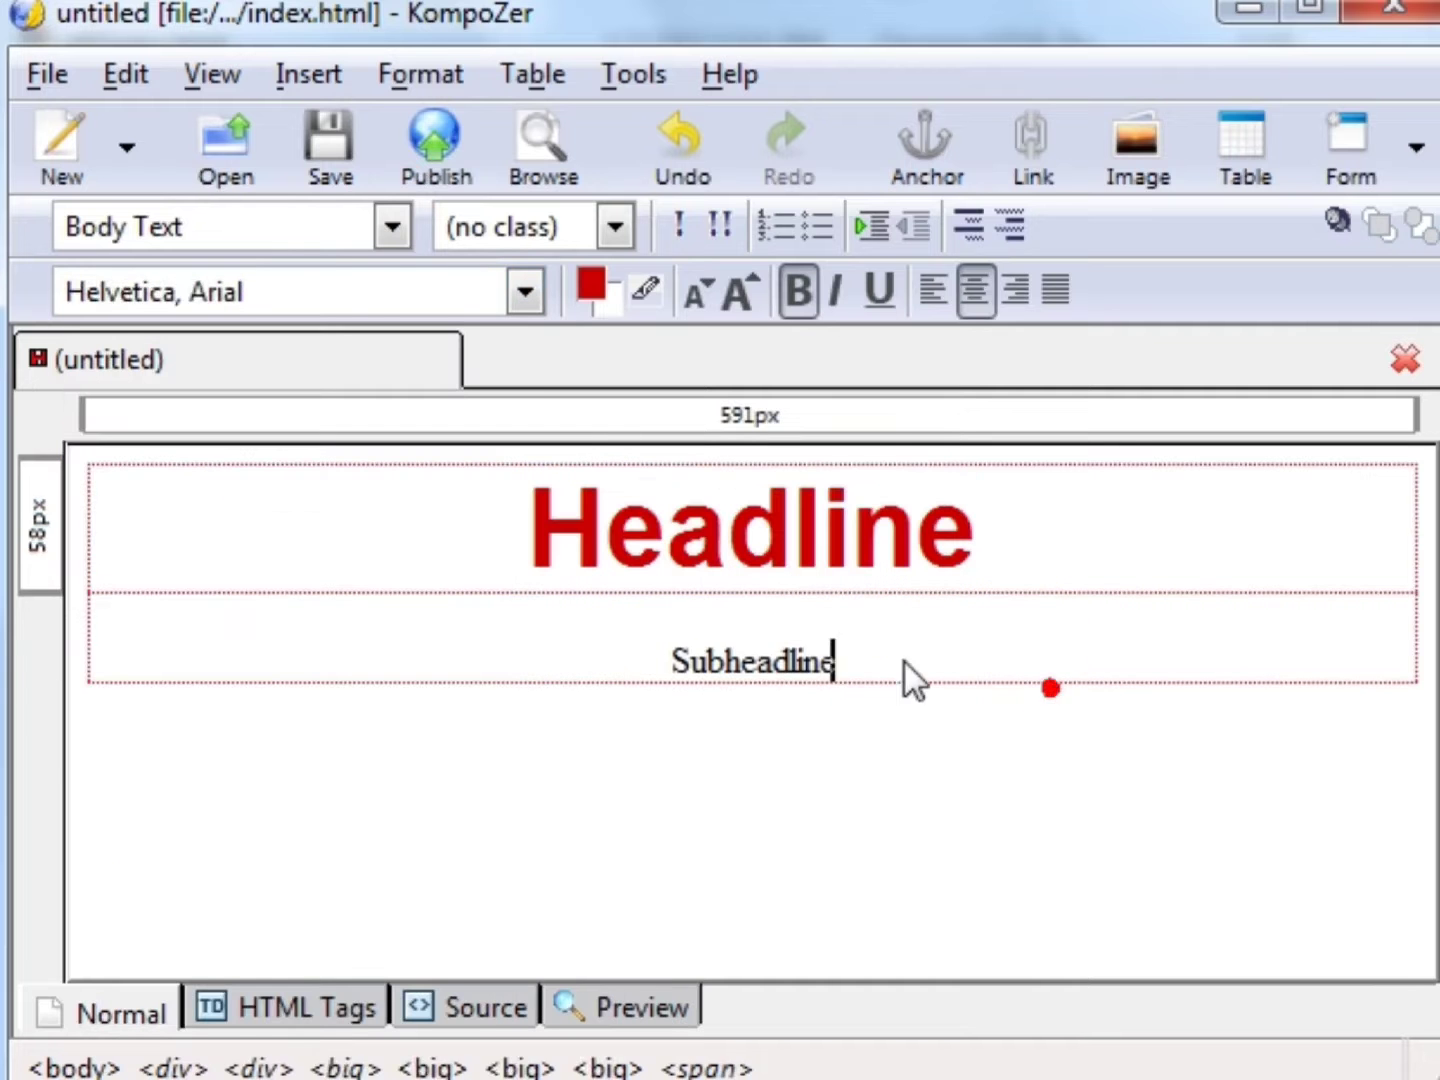
drag(848, 652, 708, 636)
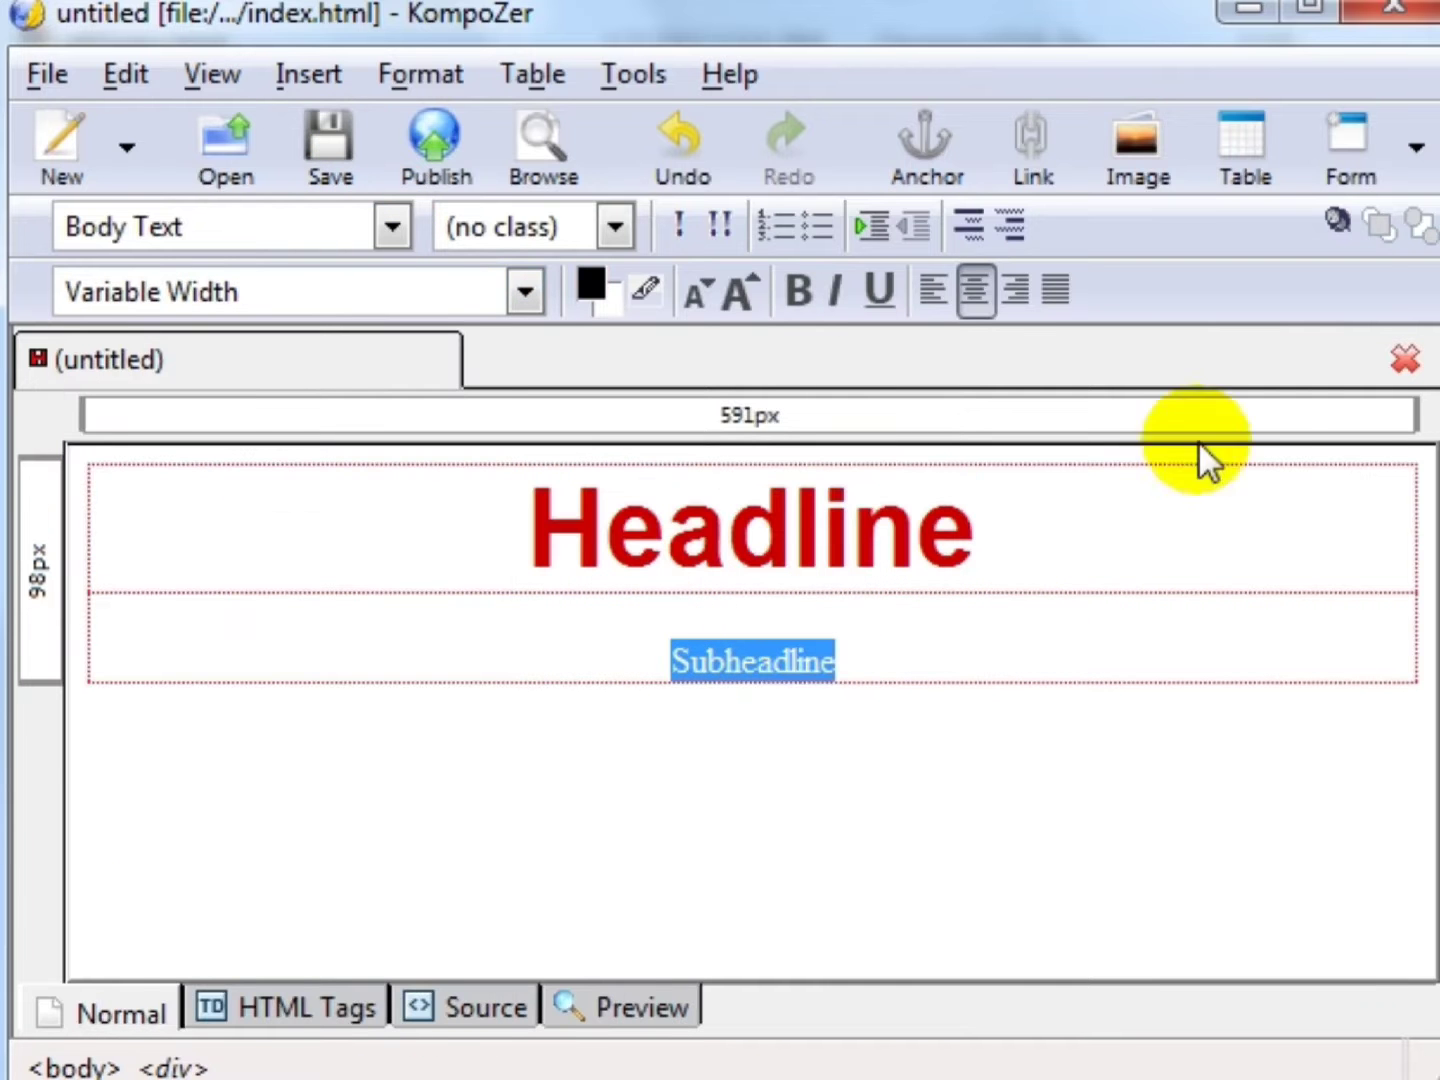
click(928, 680)
key(Return)
- Cancel the image dialog, paste the Body, Letter and SalesButton lines, and save
click(1133, 180)
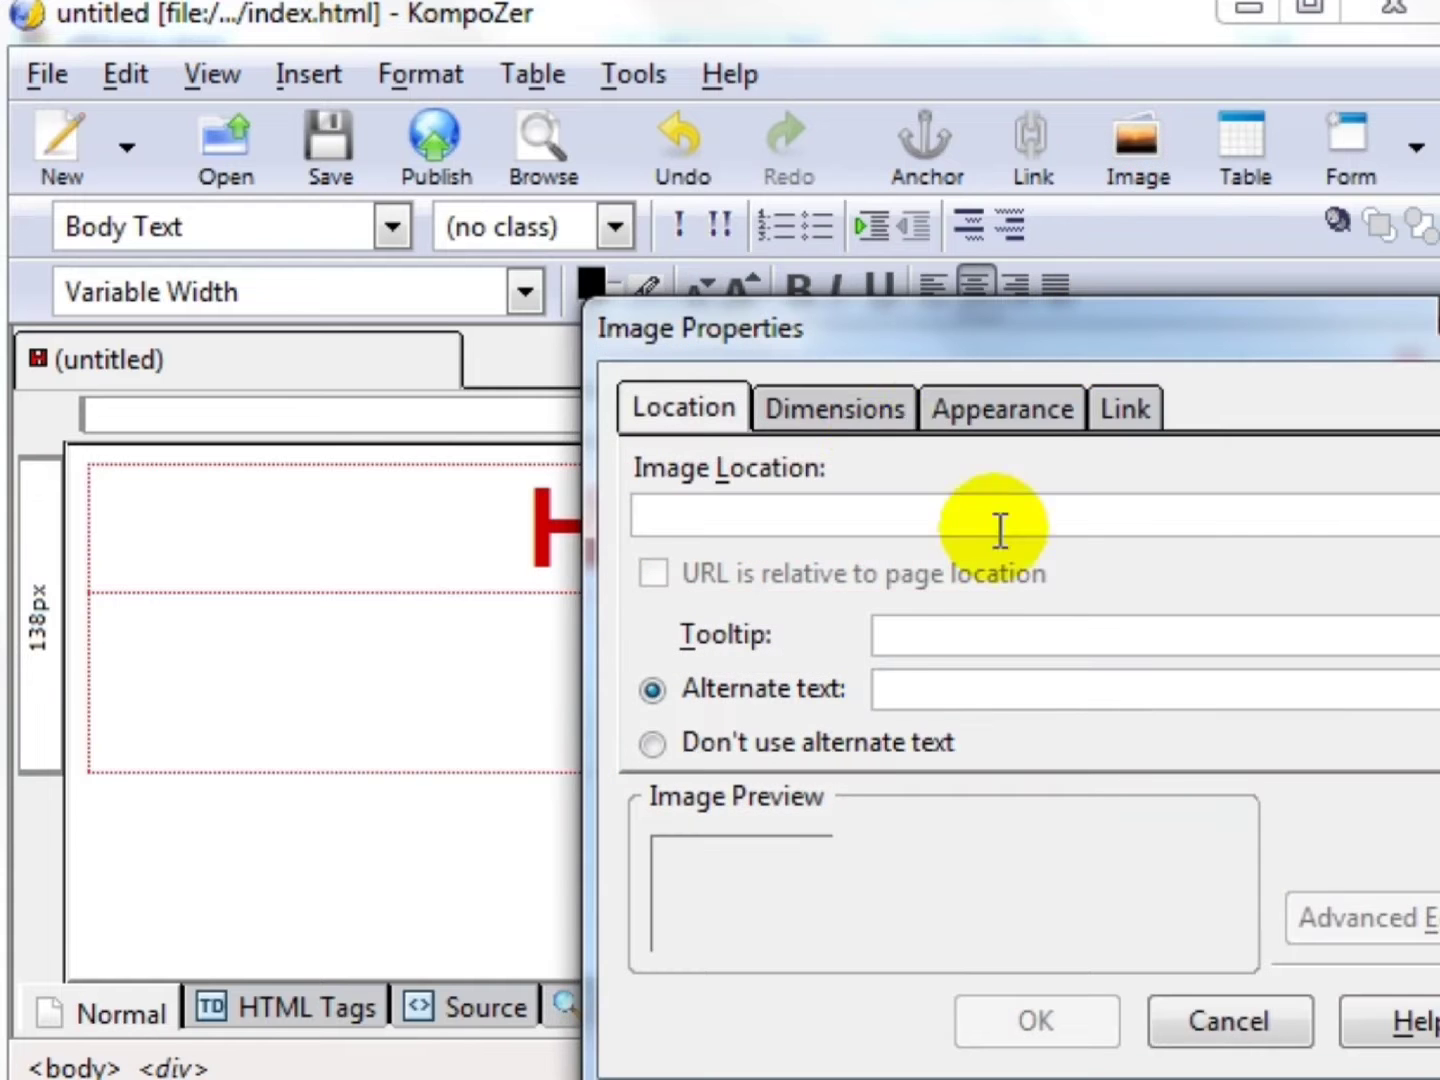
click(872, 744)
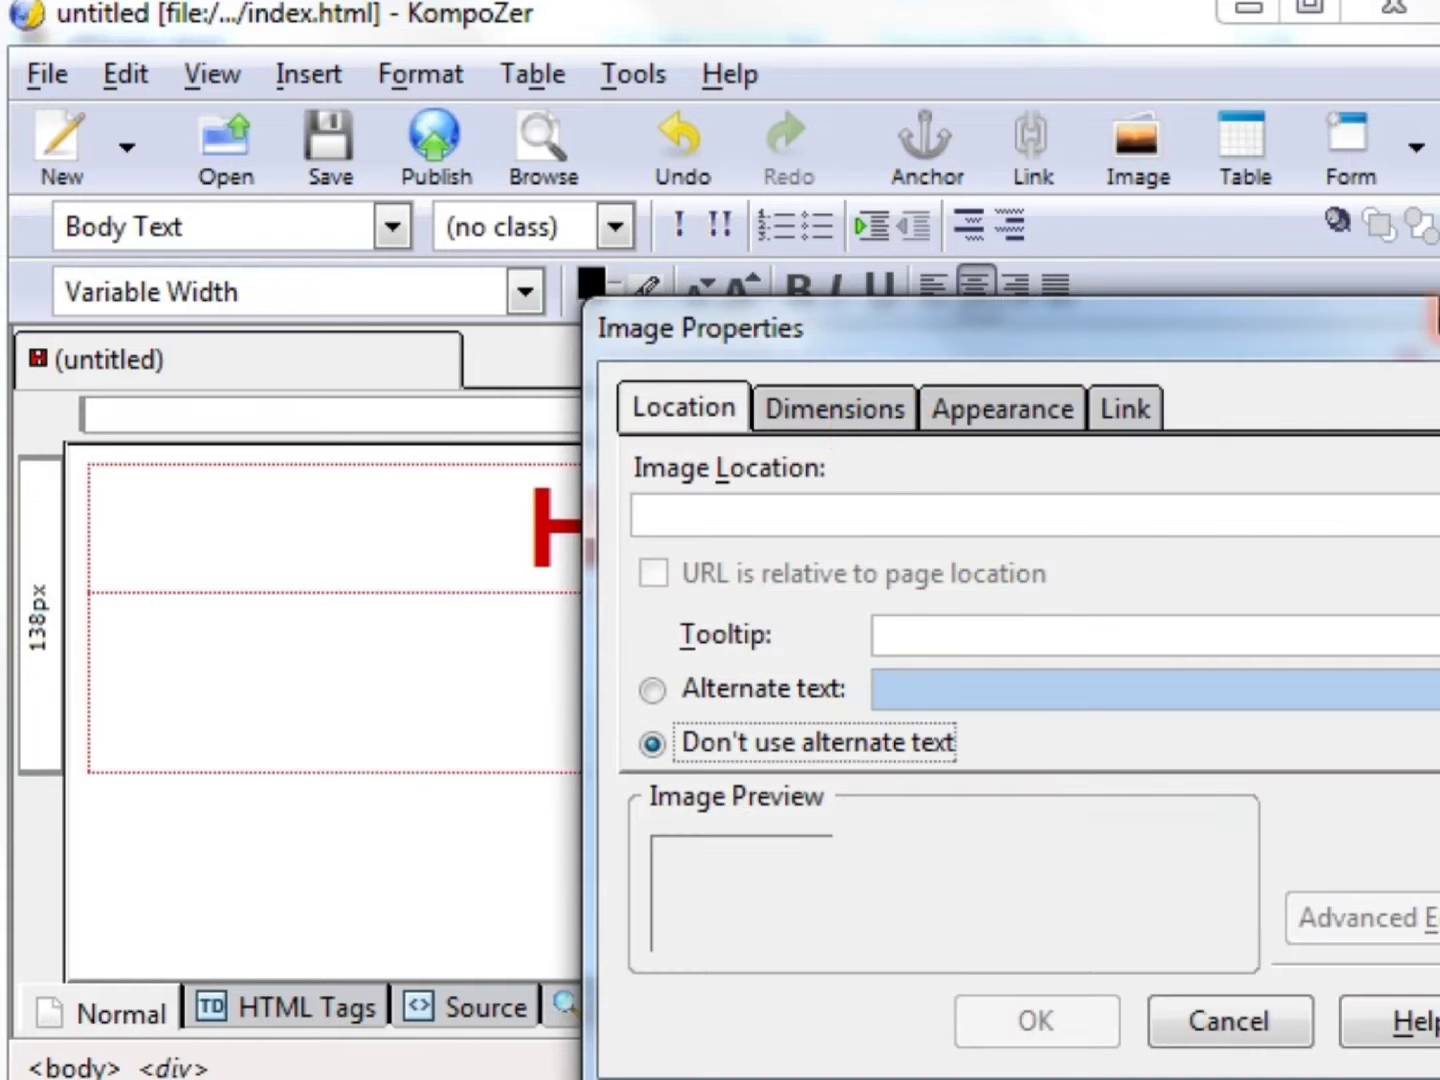
key(Escape)
click(312, 167)
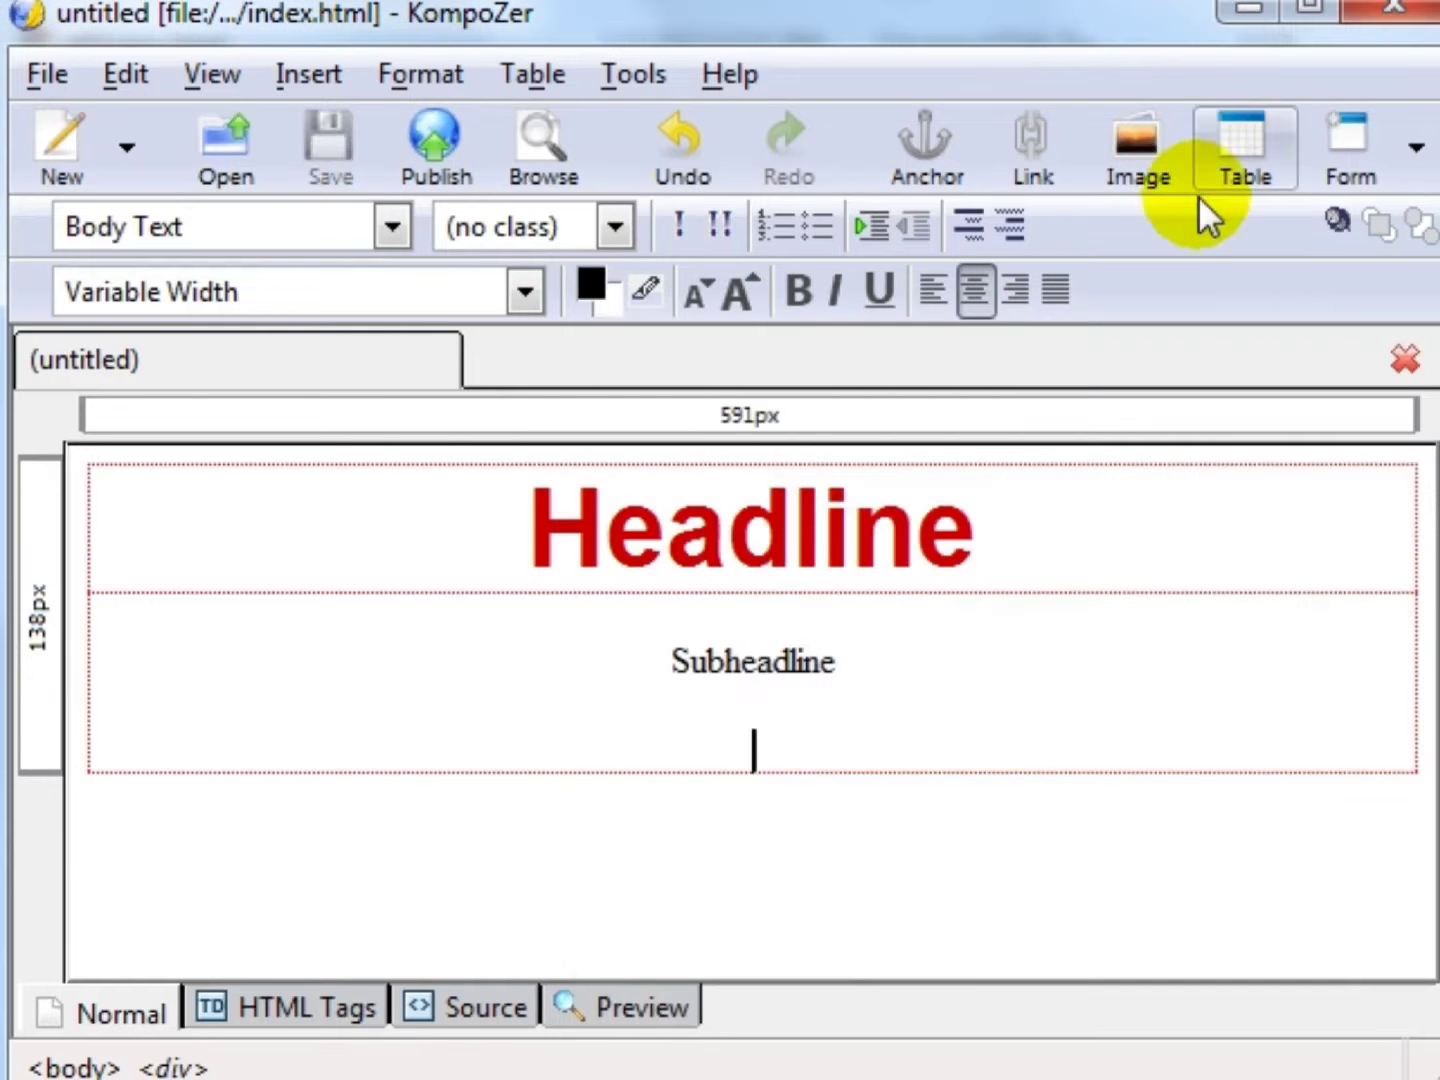
text(Body Letter SalesButton)
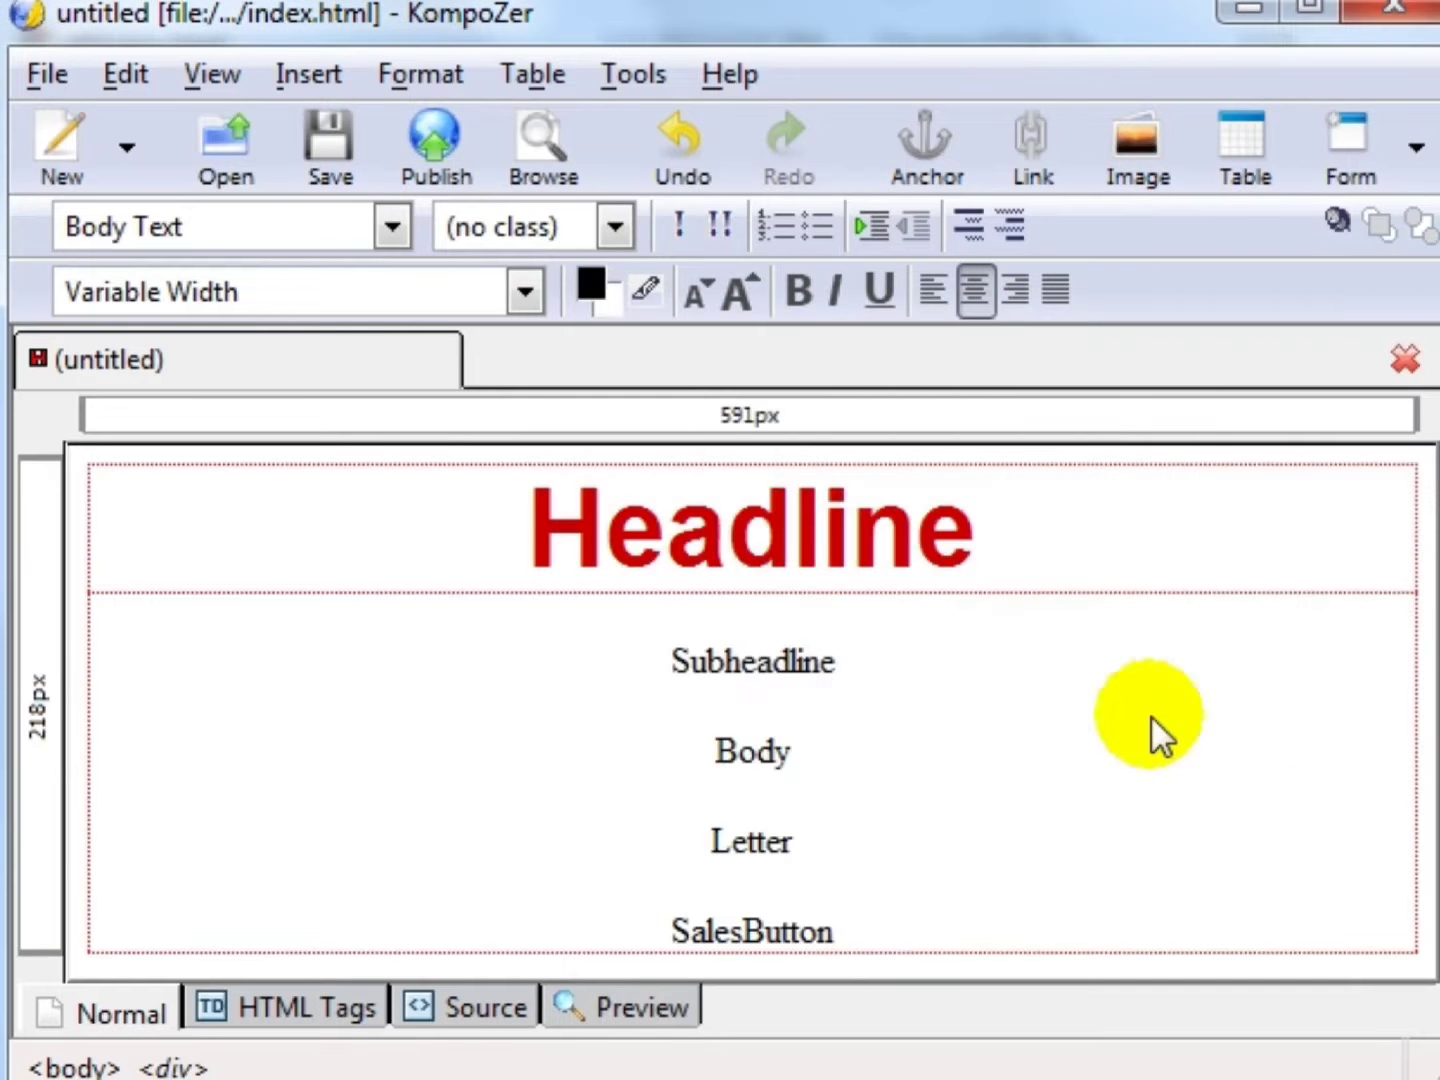
click(314, 150)
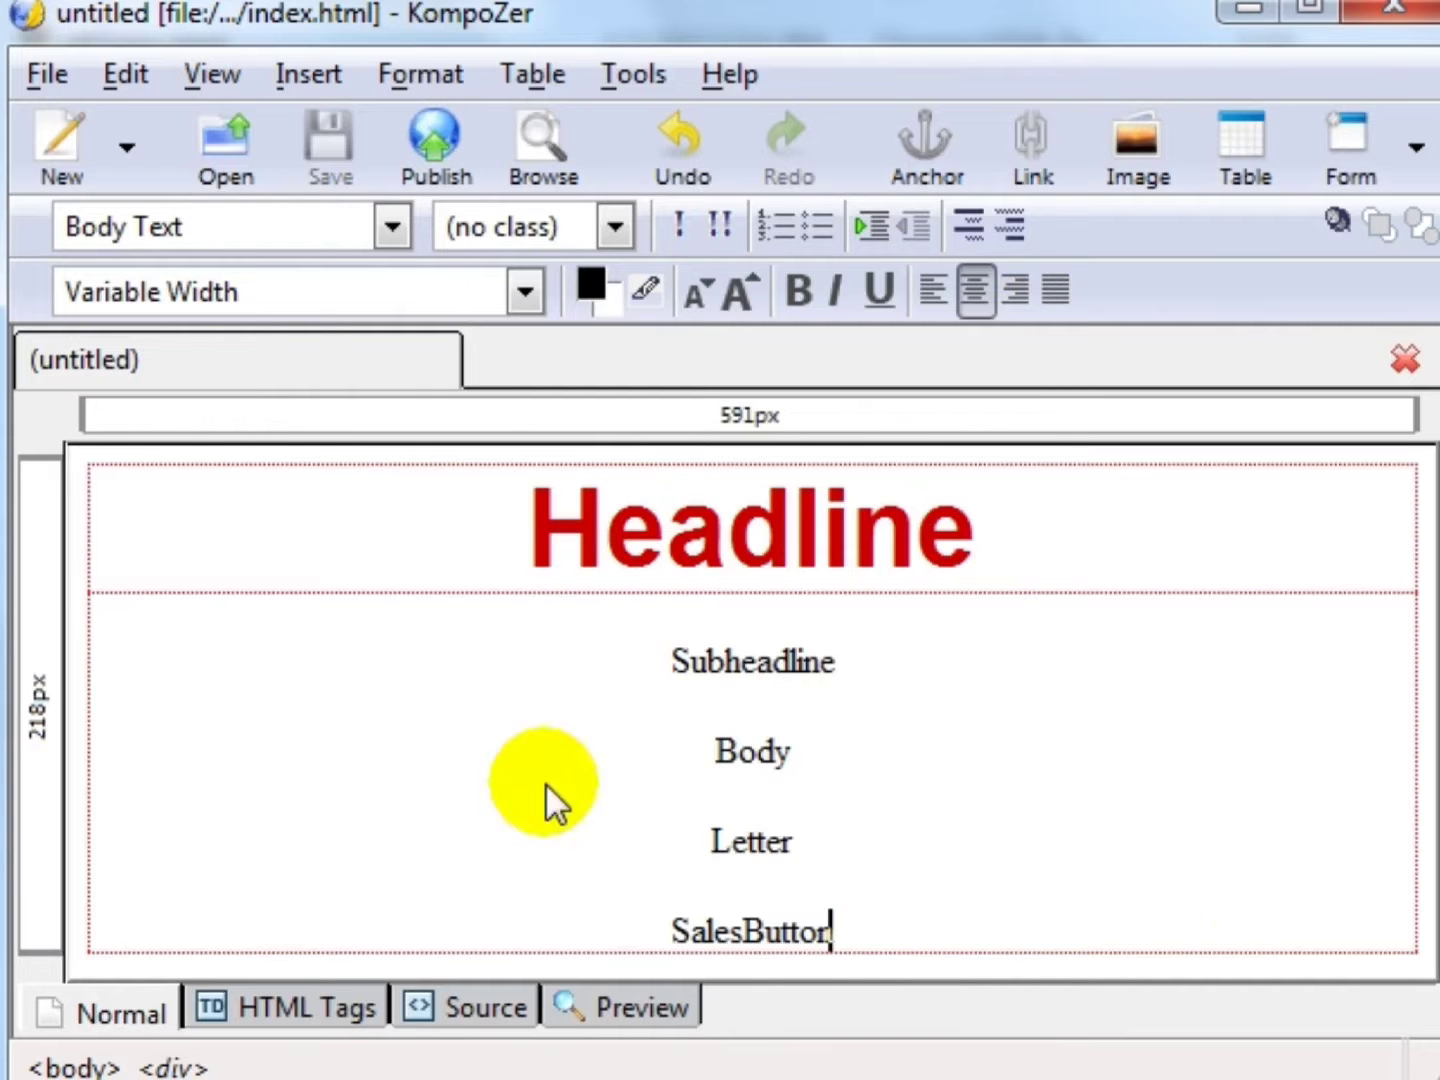
- Review the page by selecting and deselecting the lines from Headline to SalesButton
drag(961, 933, 579, 492)
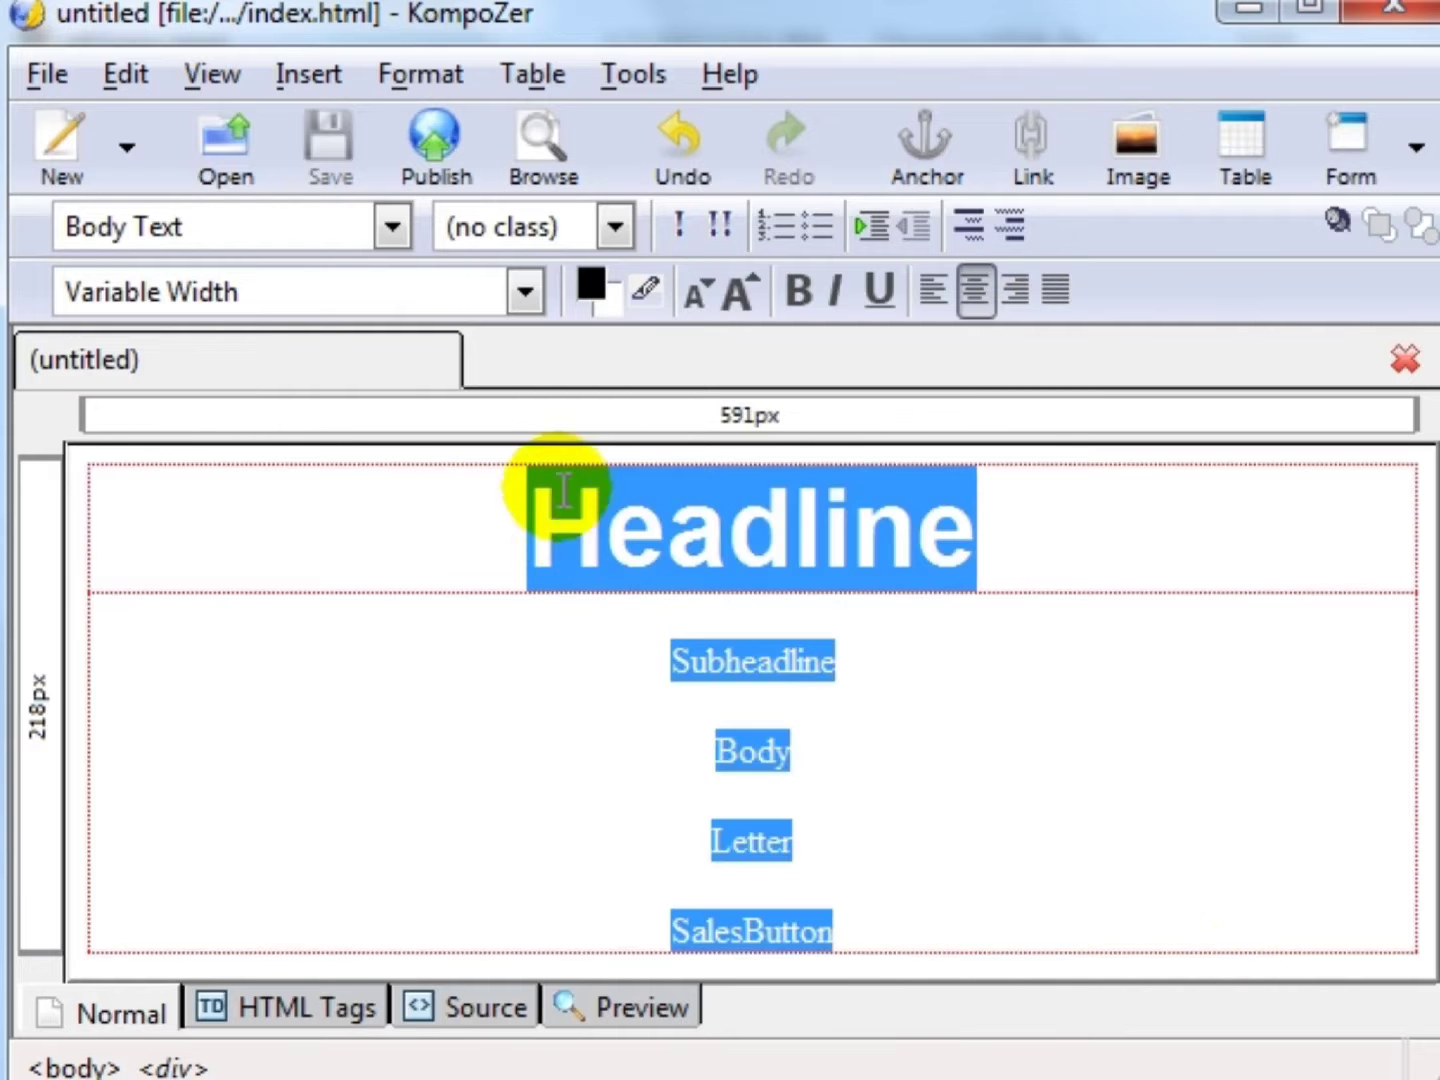
click(533, 509)
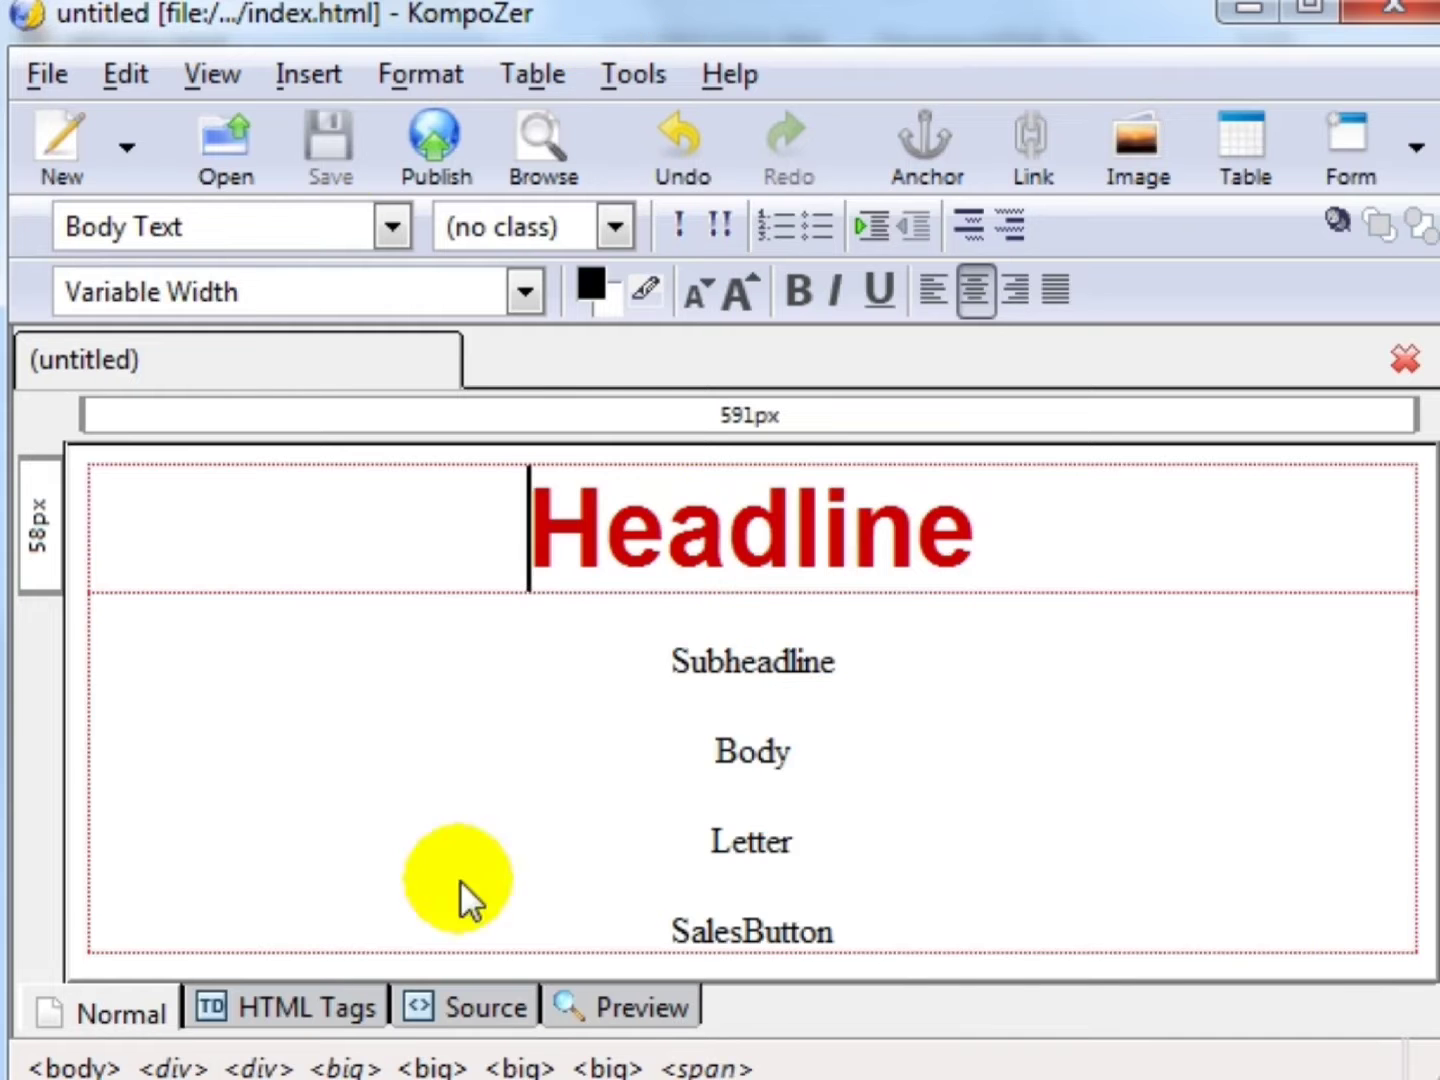
drag(931, 931, 525, 543)
click(526, 542)
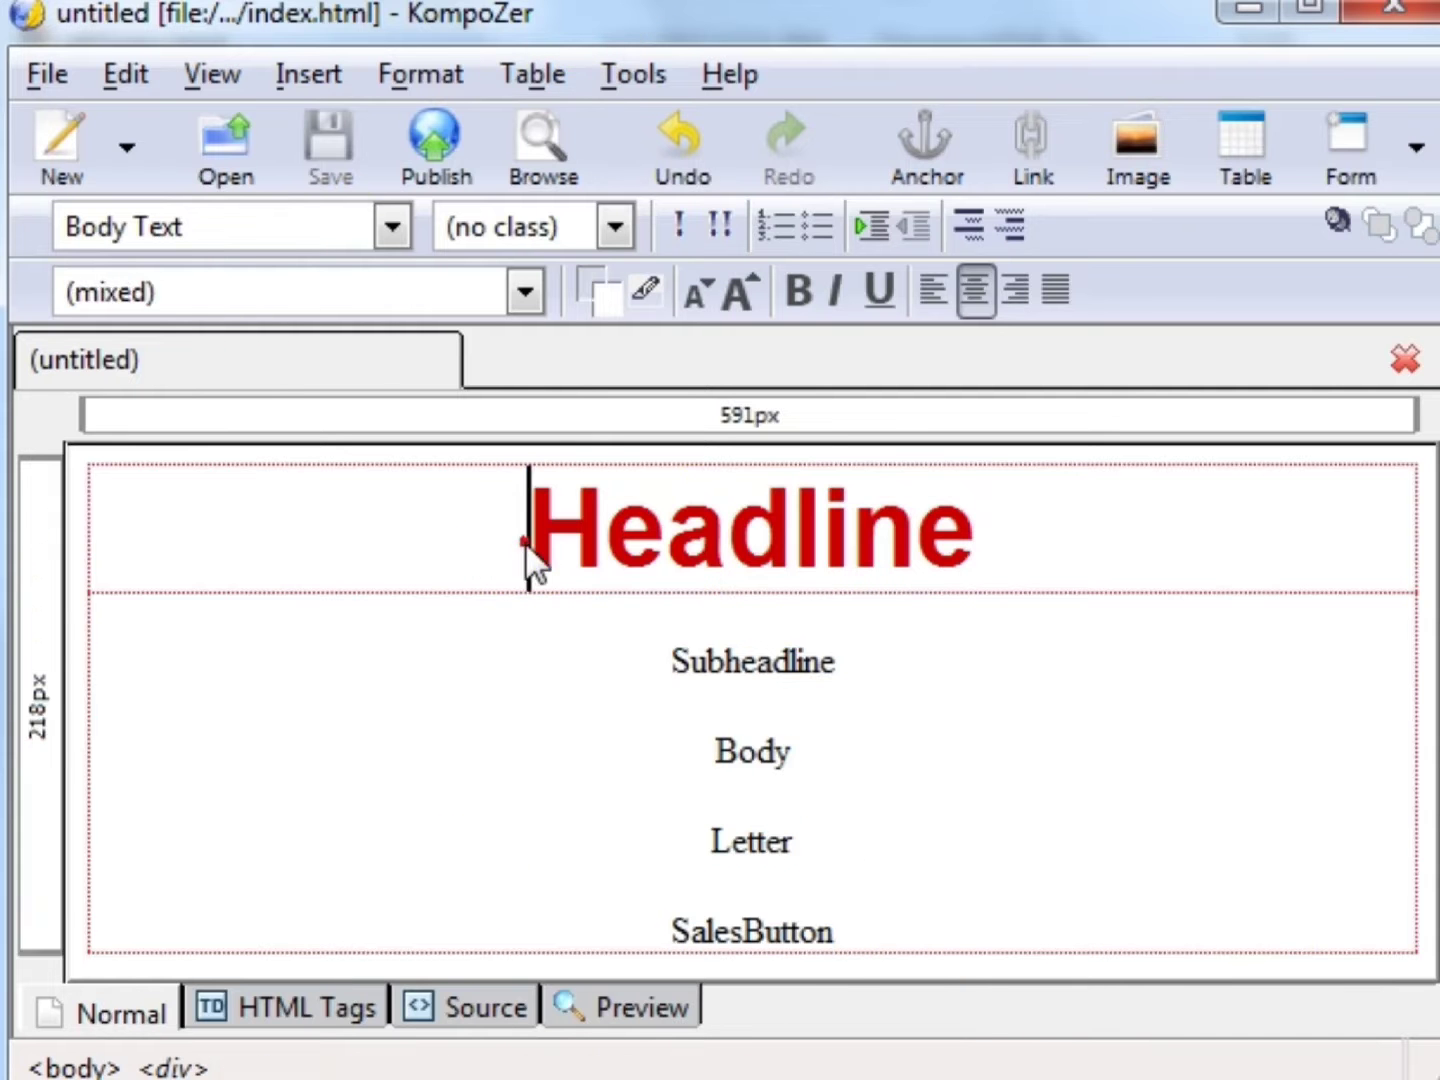
click(893, 930)
drag(894, 930, 671, 934)
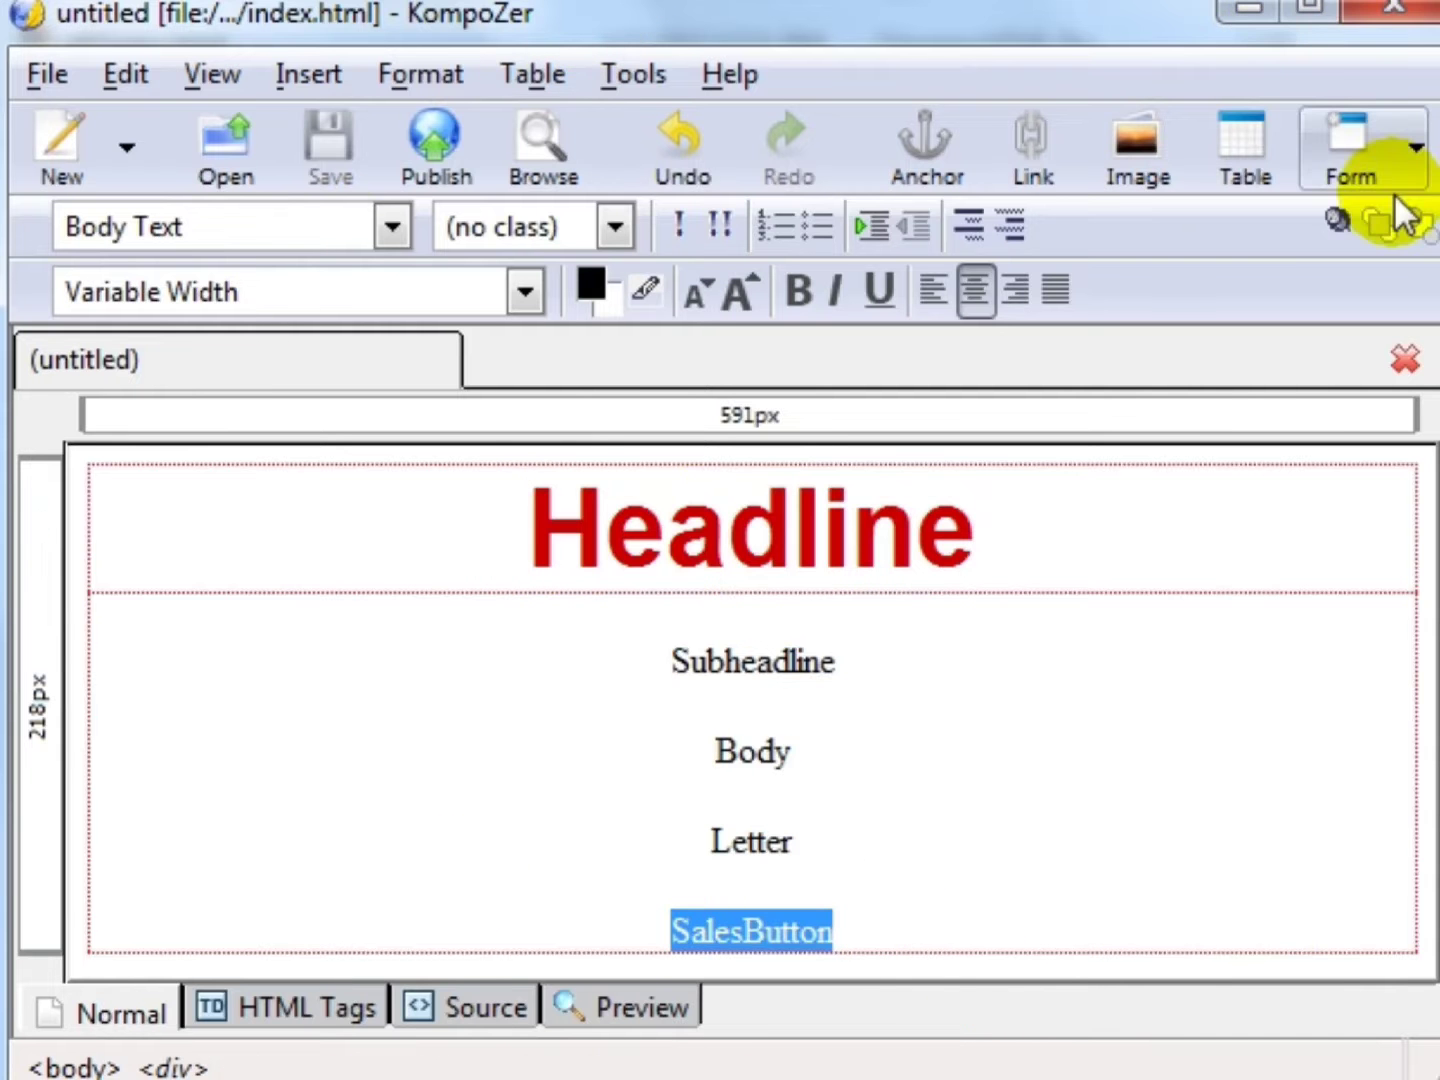
click(905, 926)
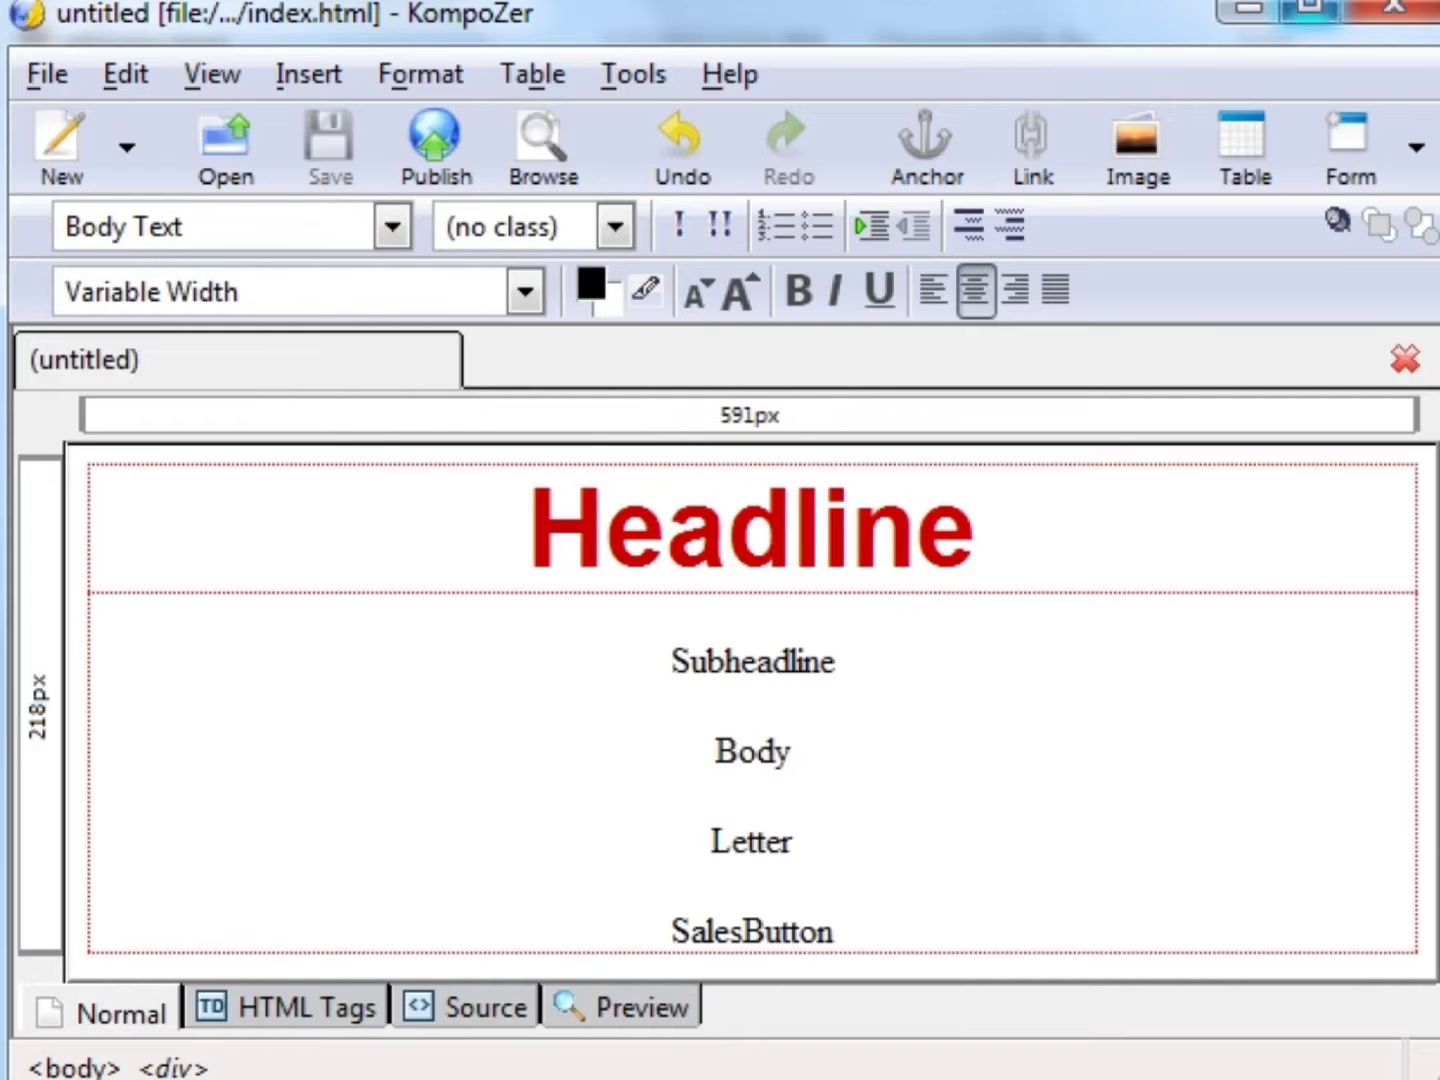
- Close KompoZer and open thankst2st123lkj3919.html with Composer
click(1399, 20)
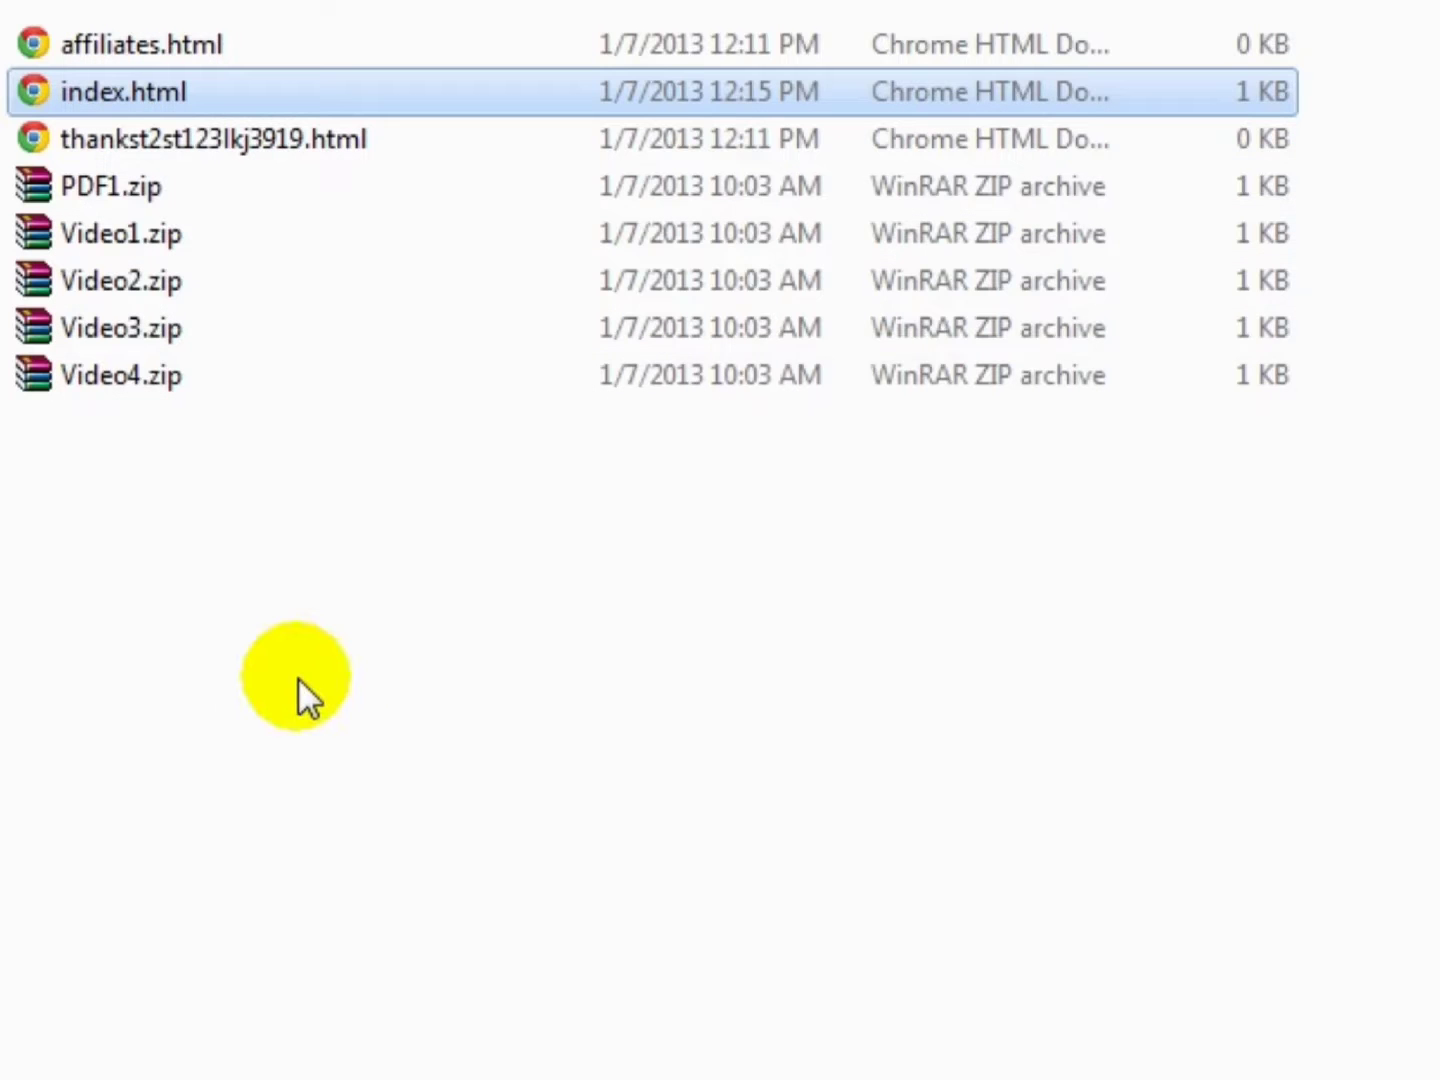
click(298, 678)
drag(320, 537, 290, 195)
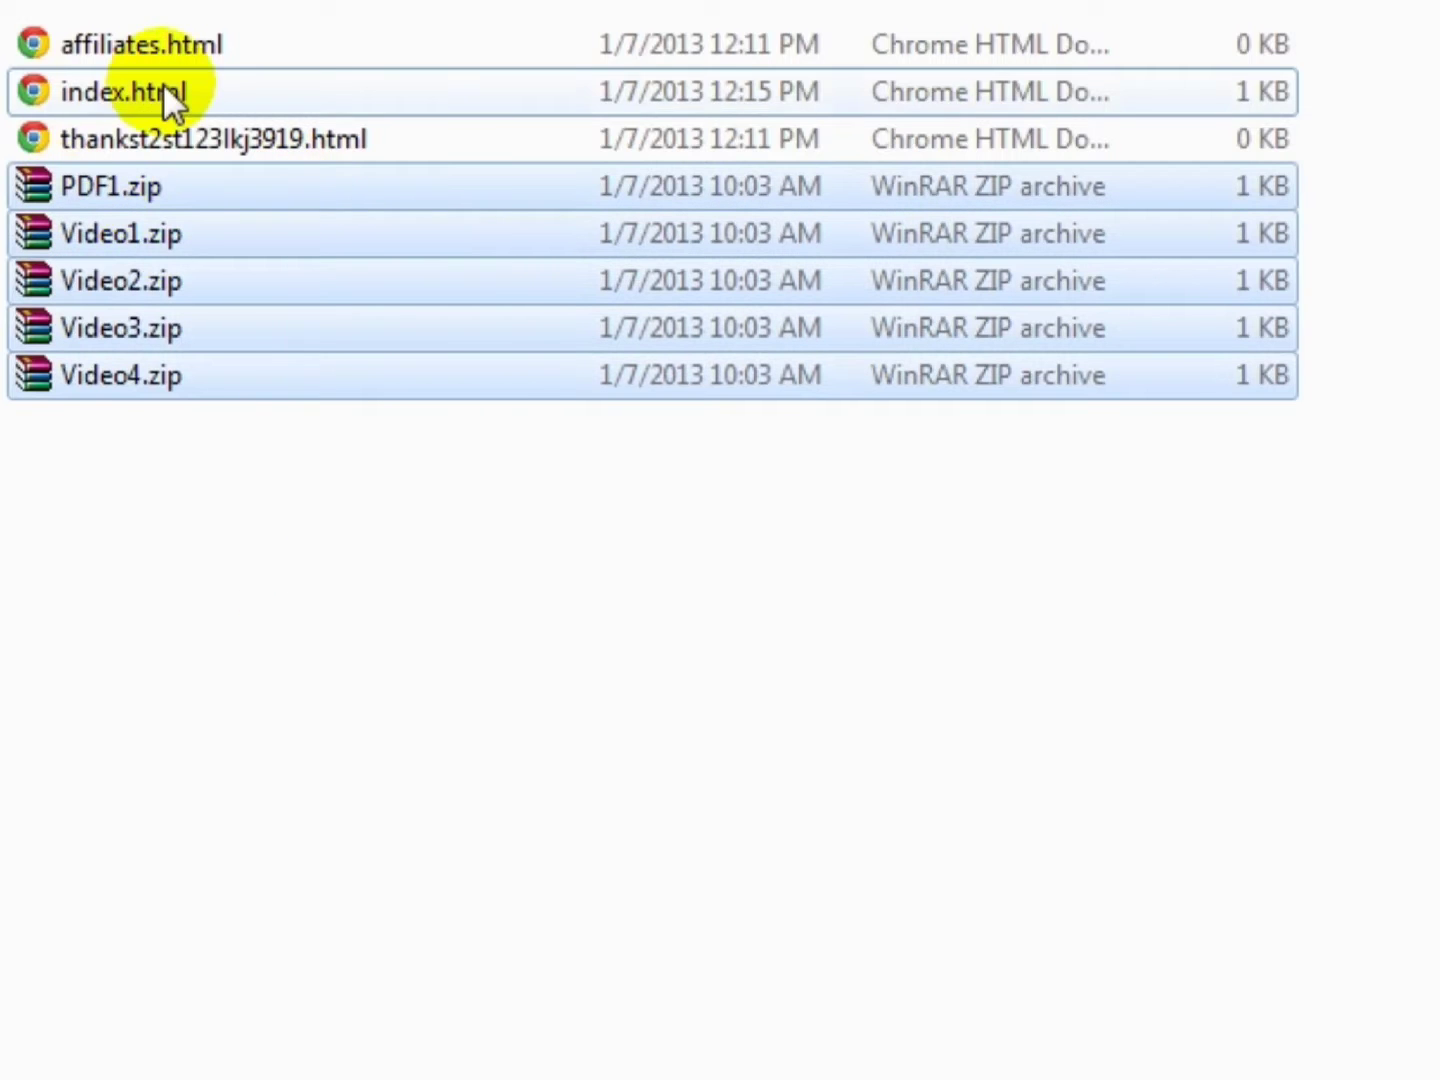
click(340, 138)
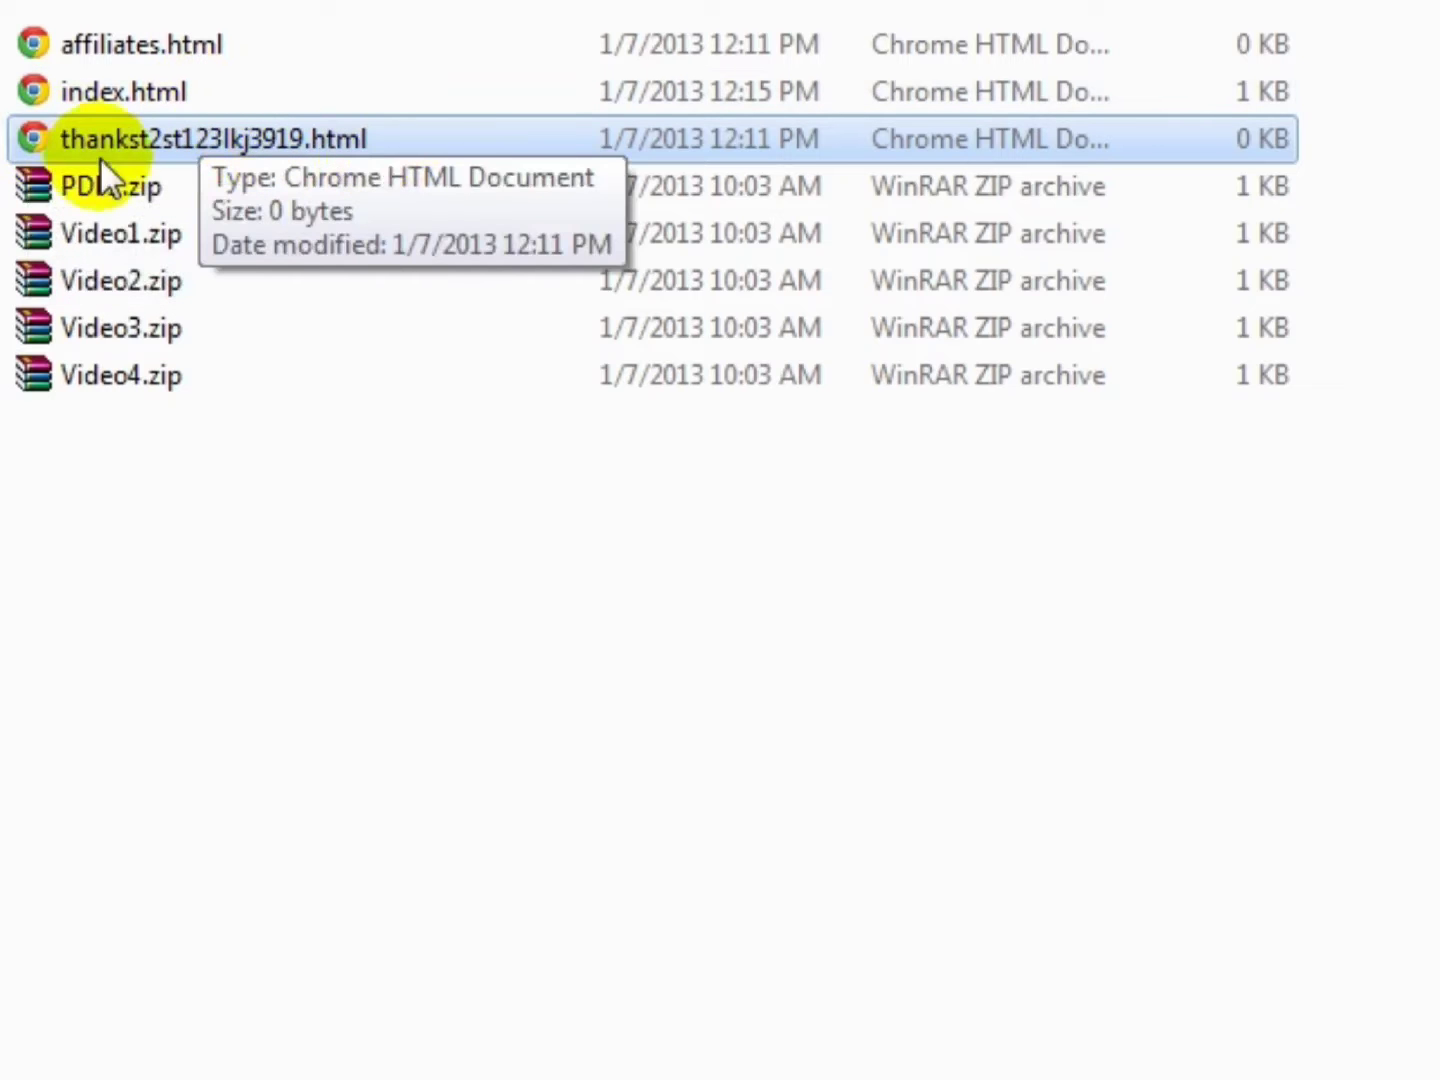
right_click(32, 141)
mouse_move(132, 266)
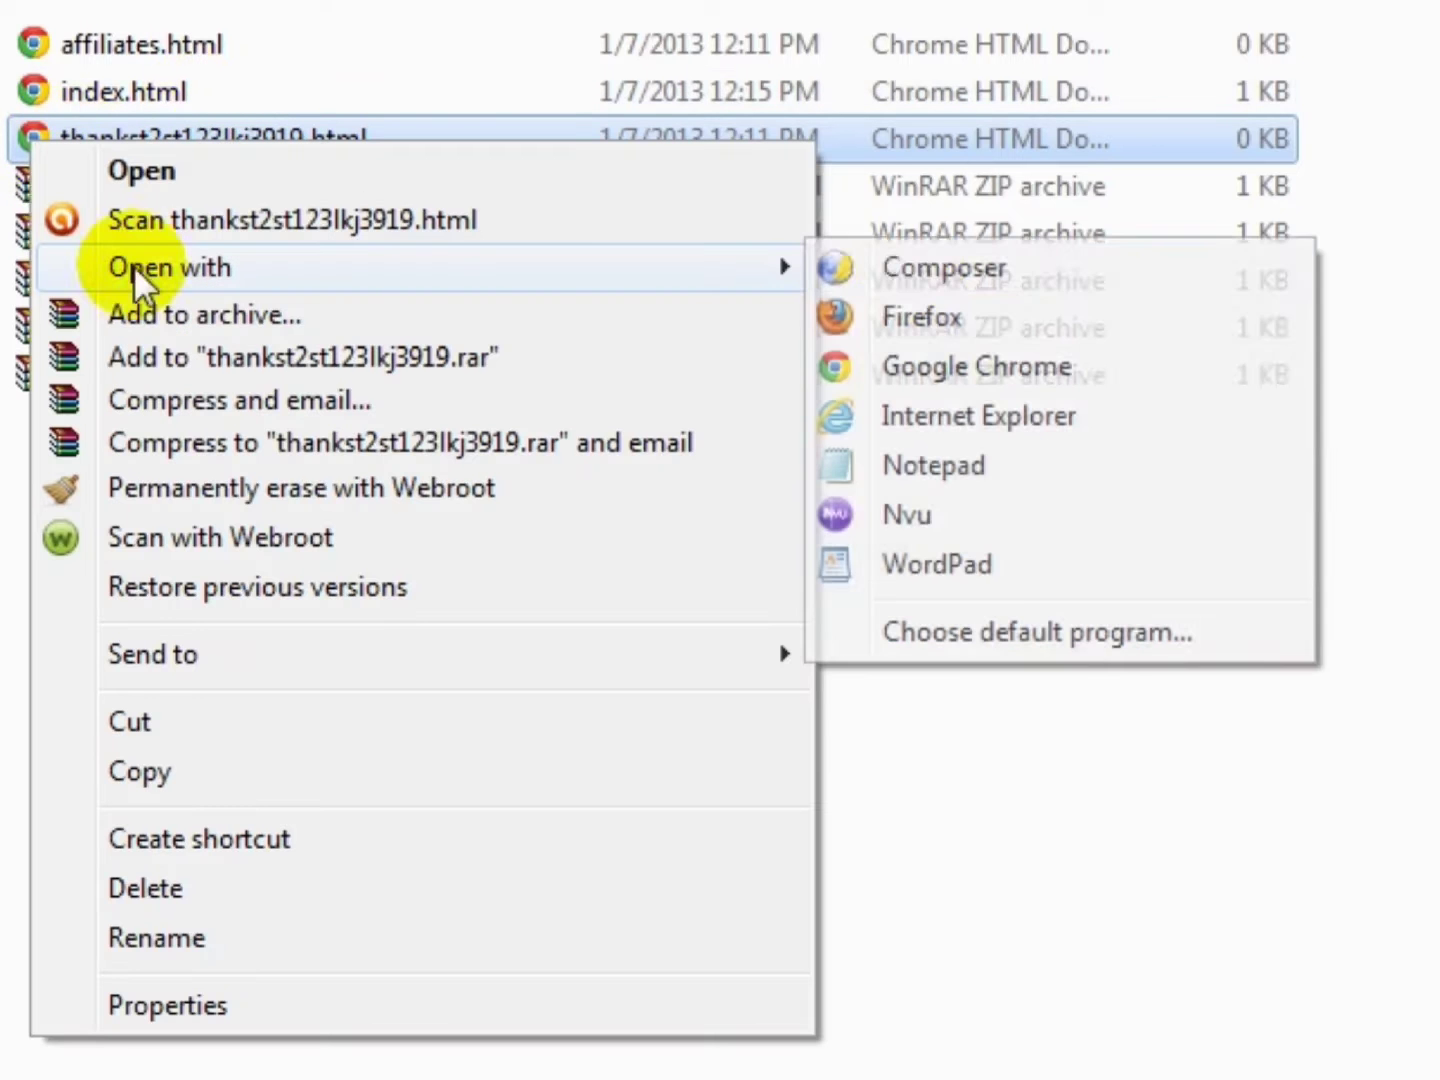
click(911, 265)
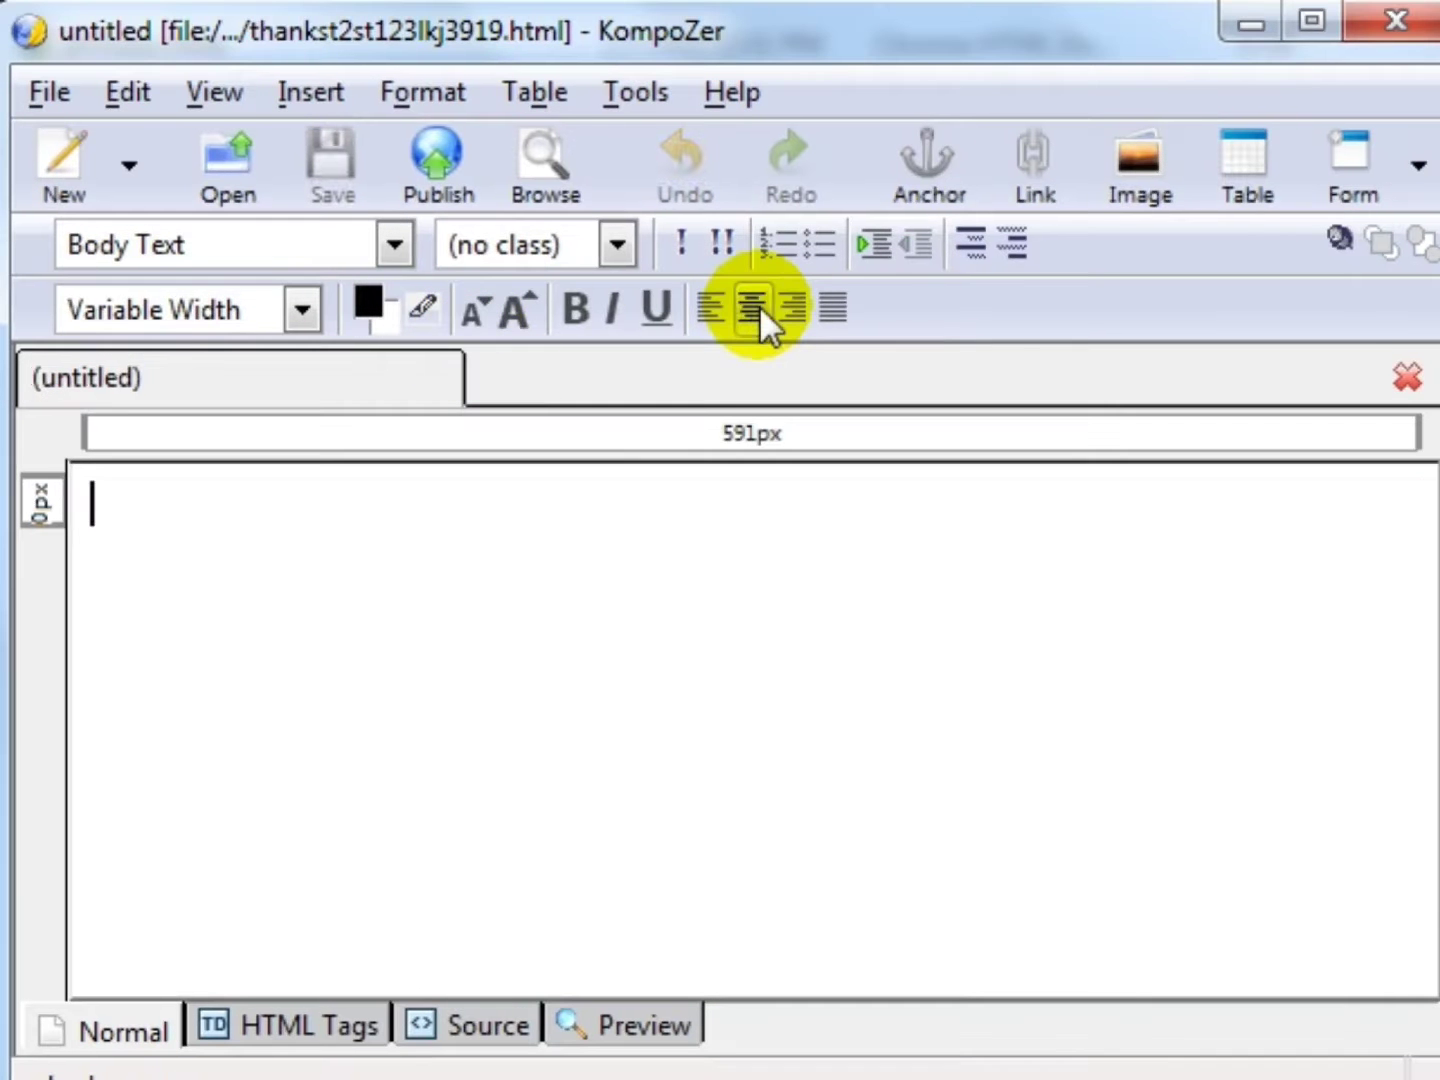
- Type centred 'Thank you for purchase X product. You can download the files down below :::'
click(760, 305)
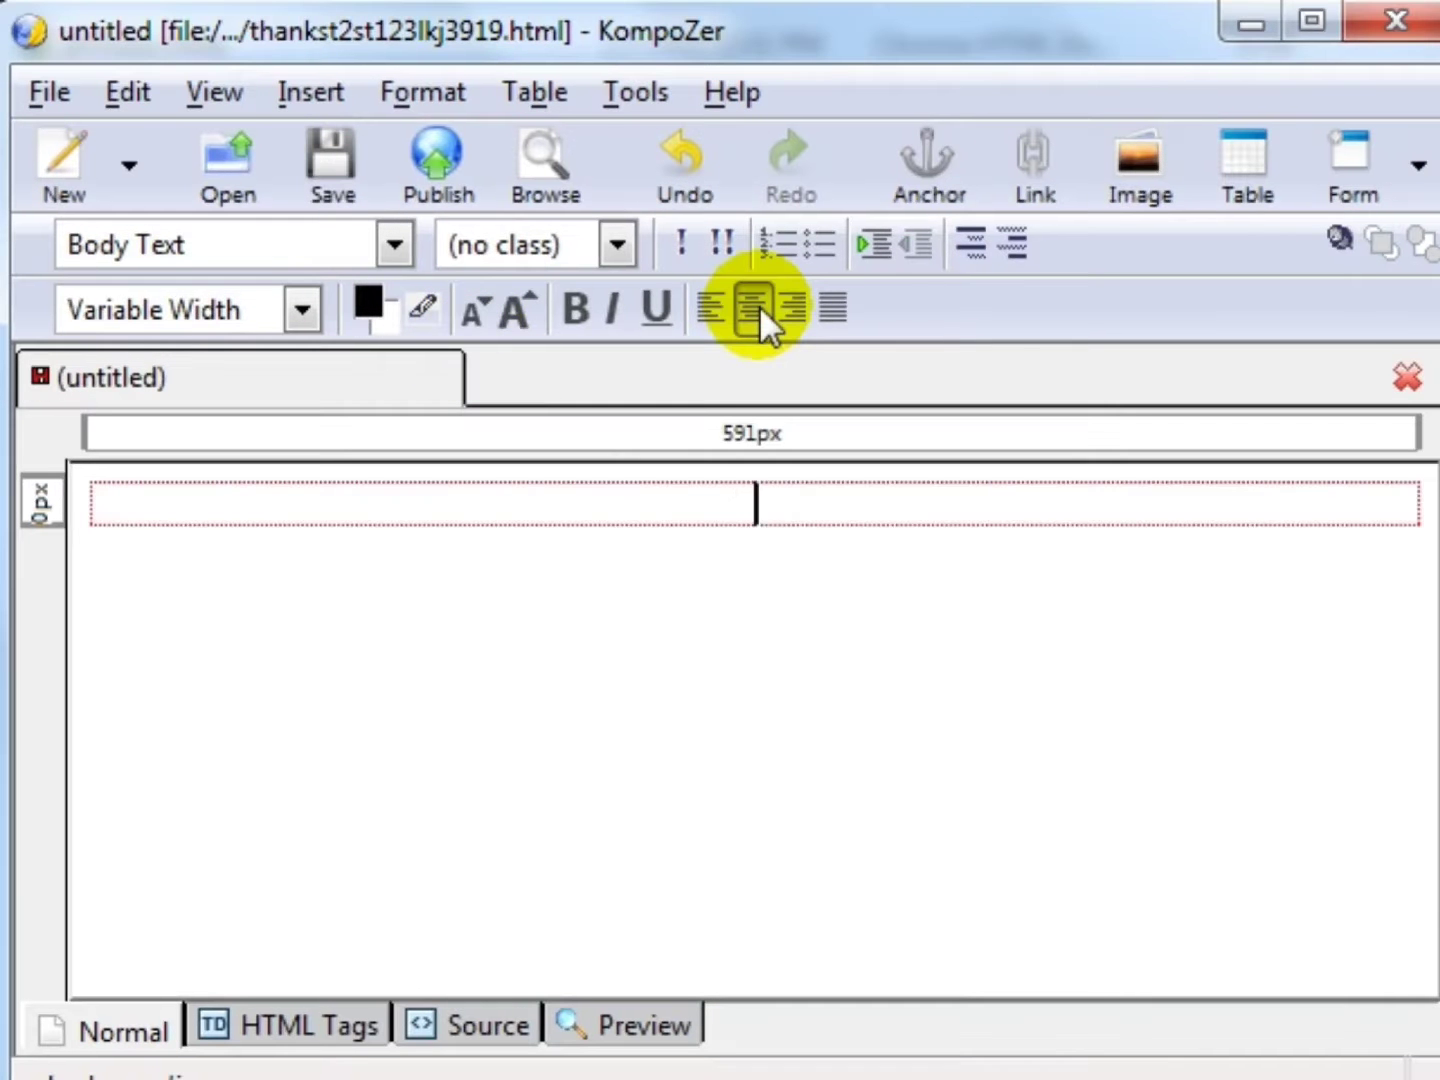
text(Thank you for p)
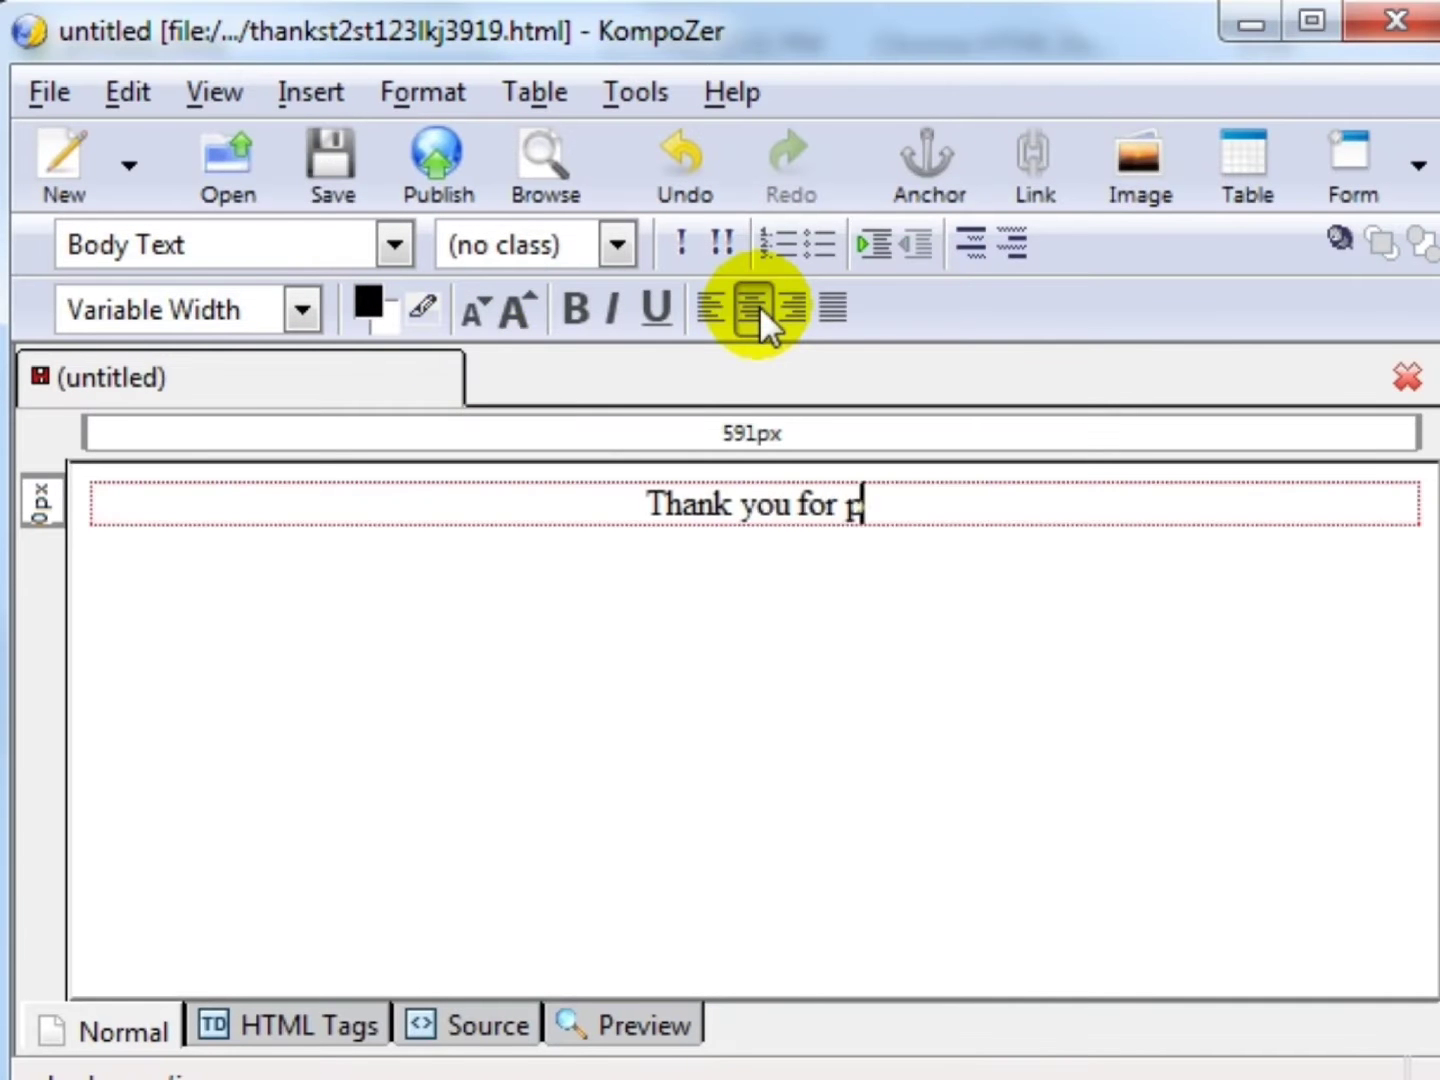
text(urchase X p)
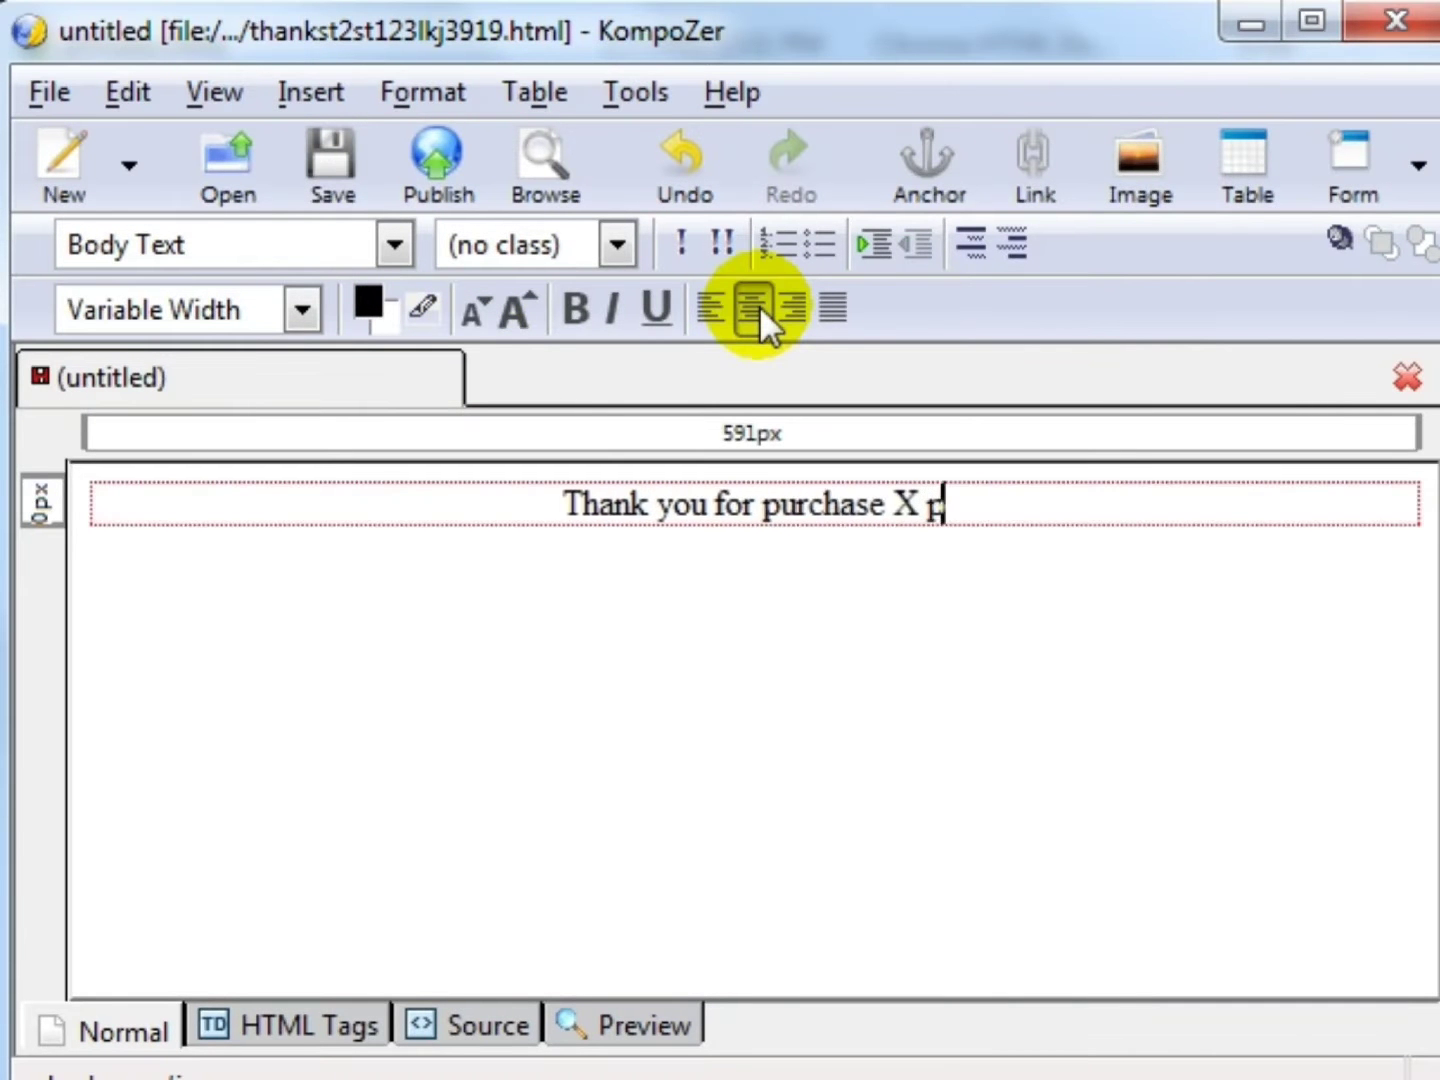
text(roduct.  Y)
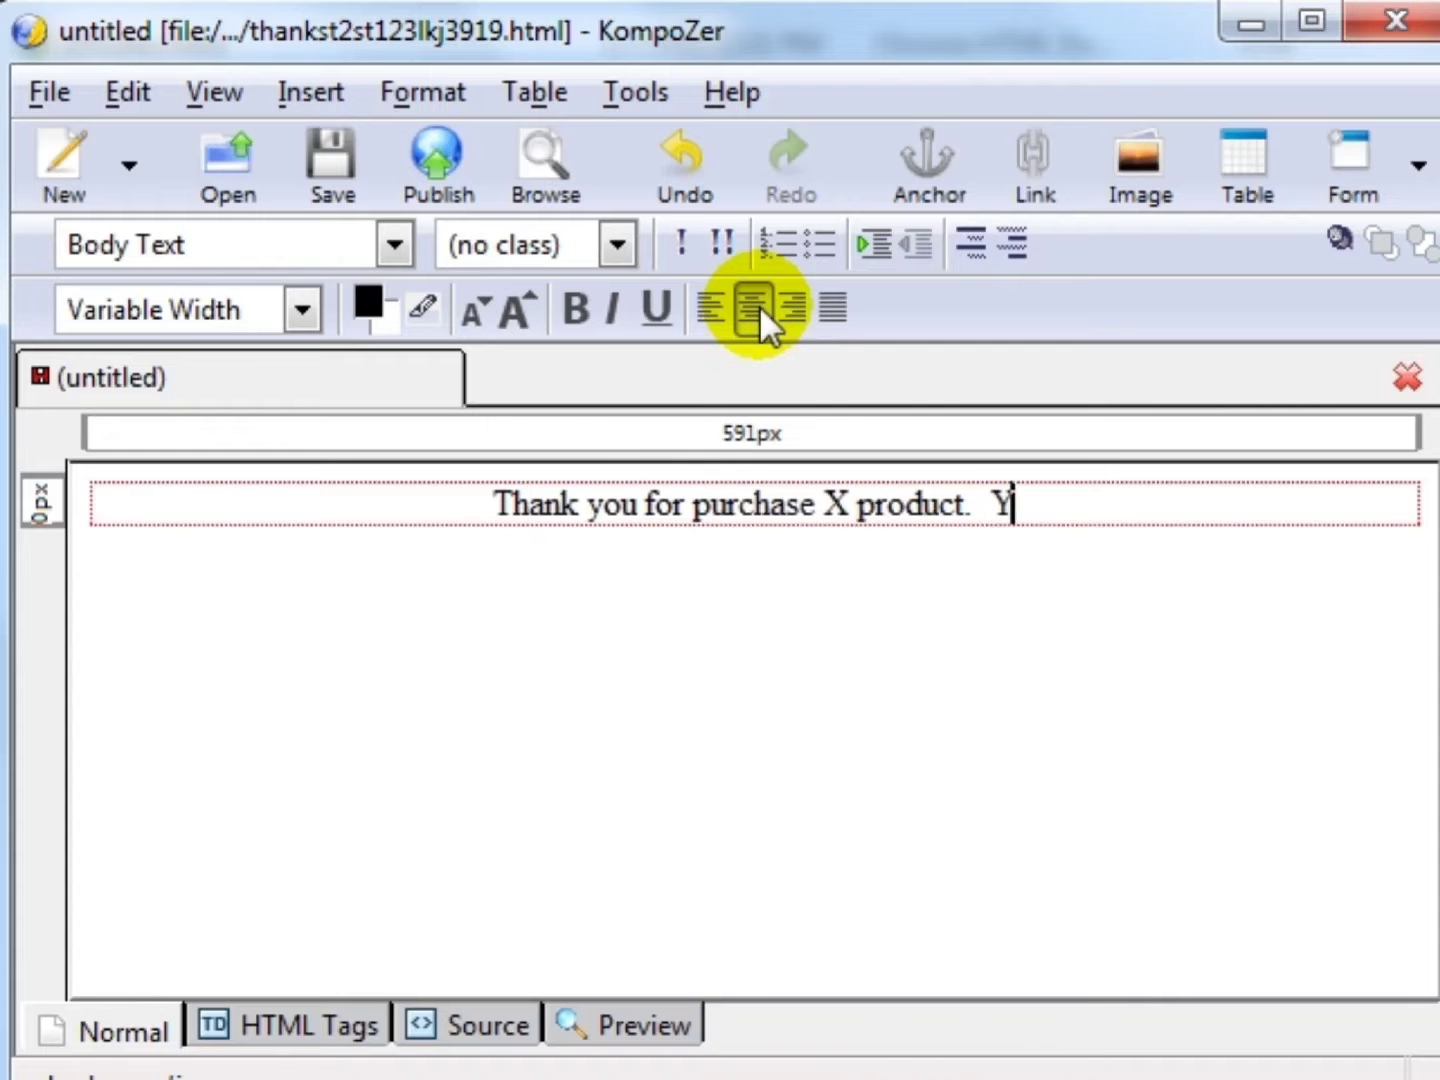
text(ou can download te)
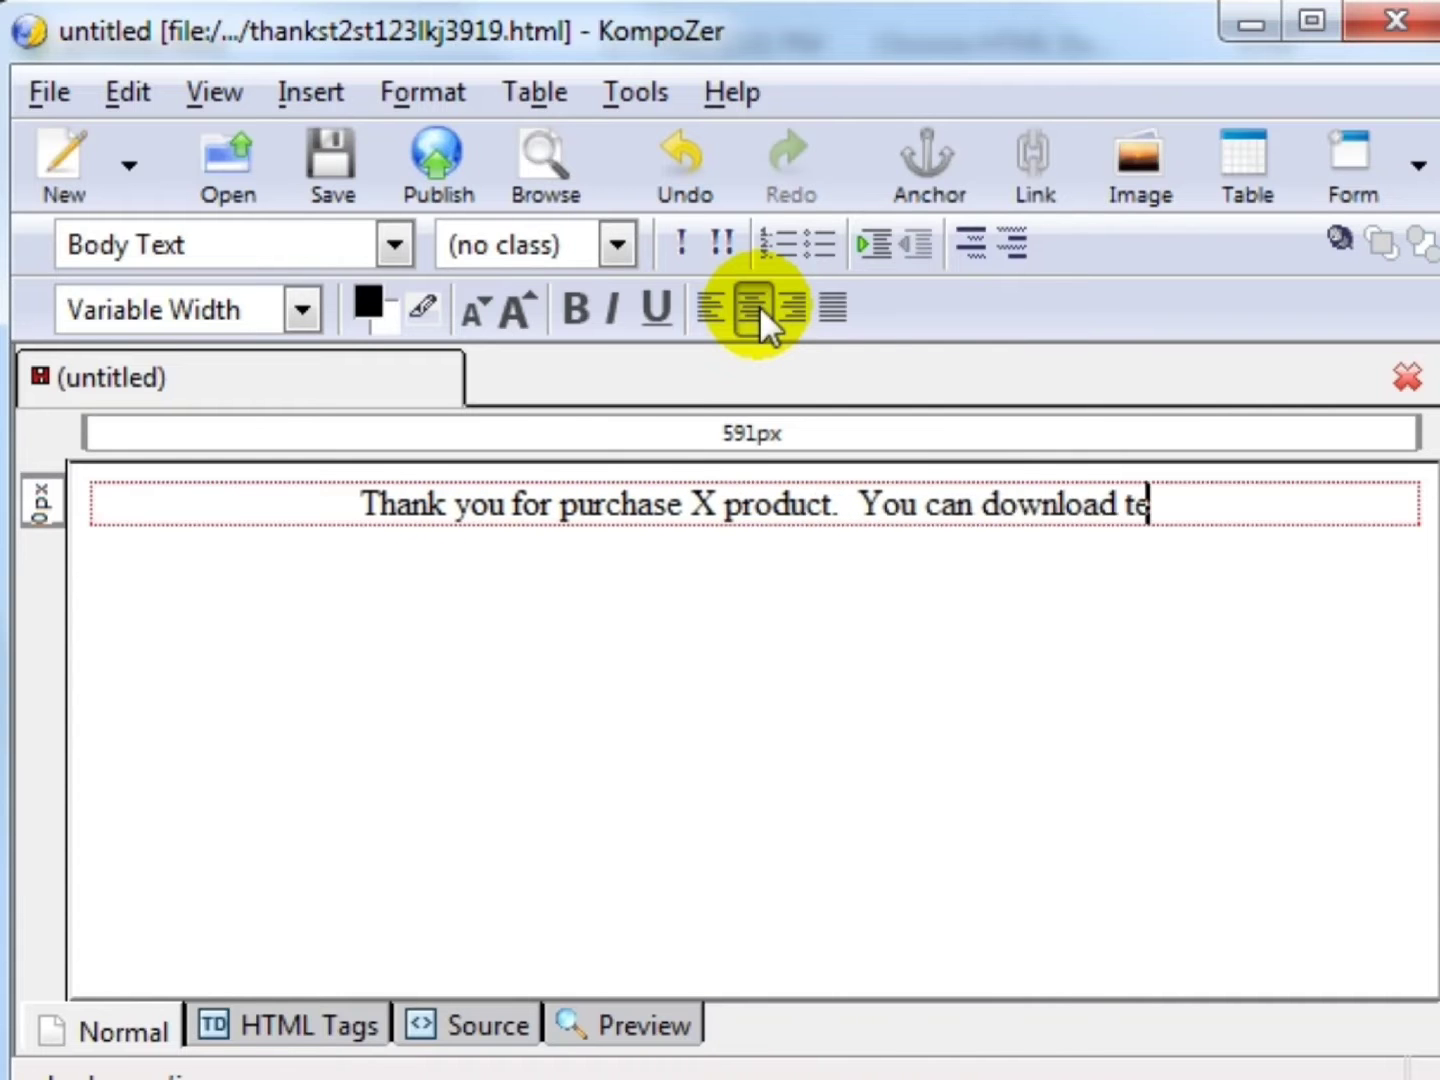
key(BackSpace)
text(he files )
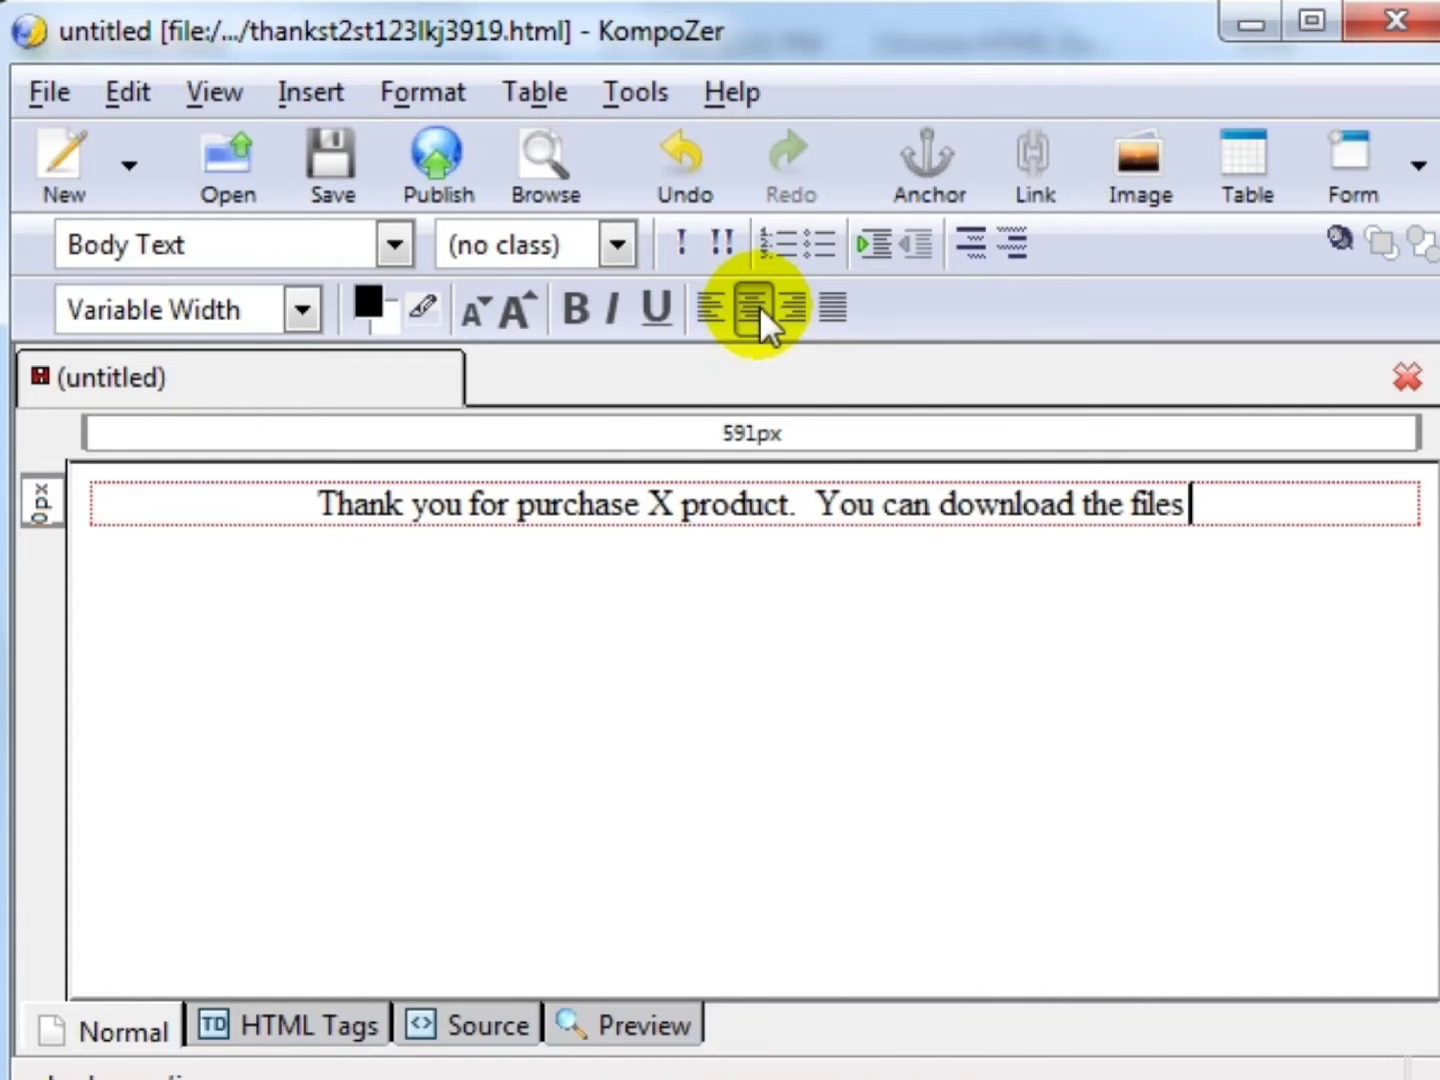
text(down below )
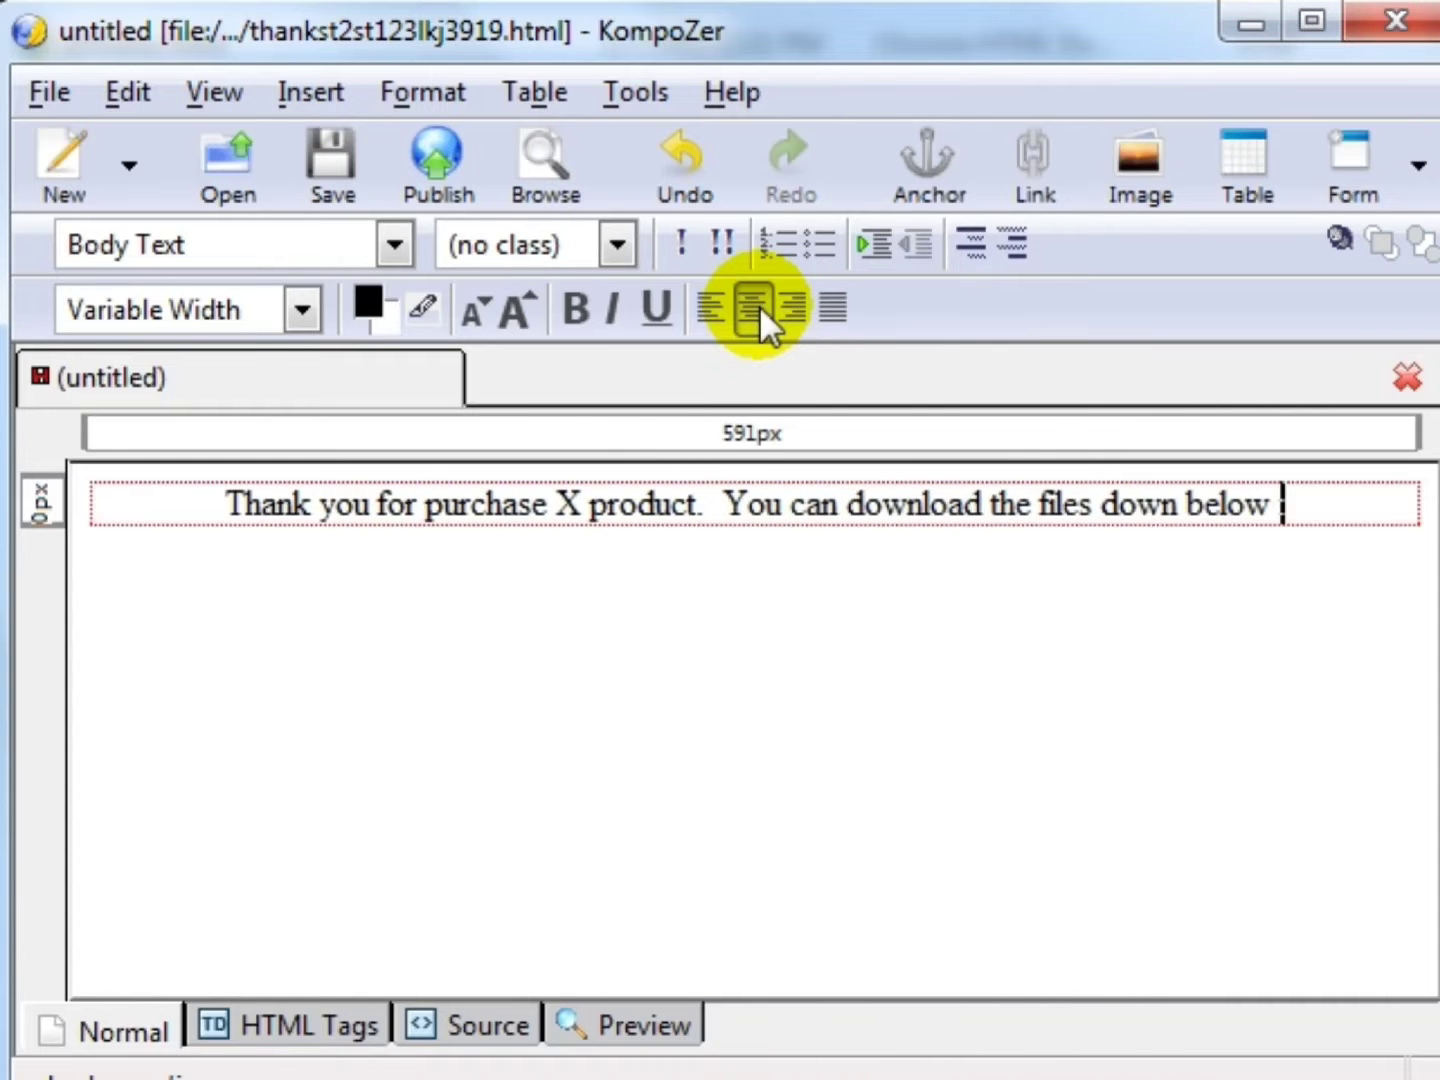
text(::::)
key(Return)
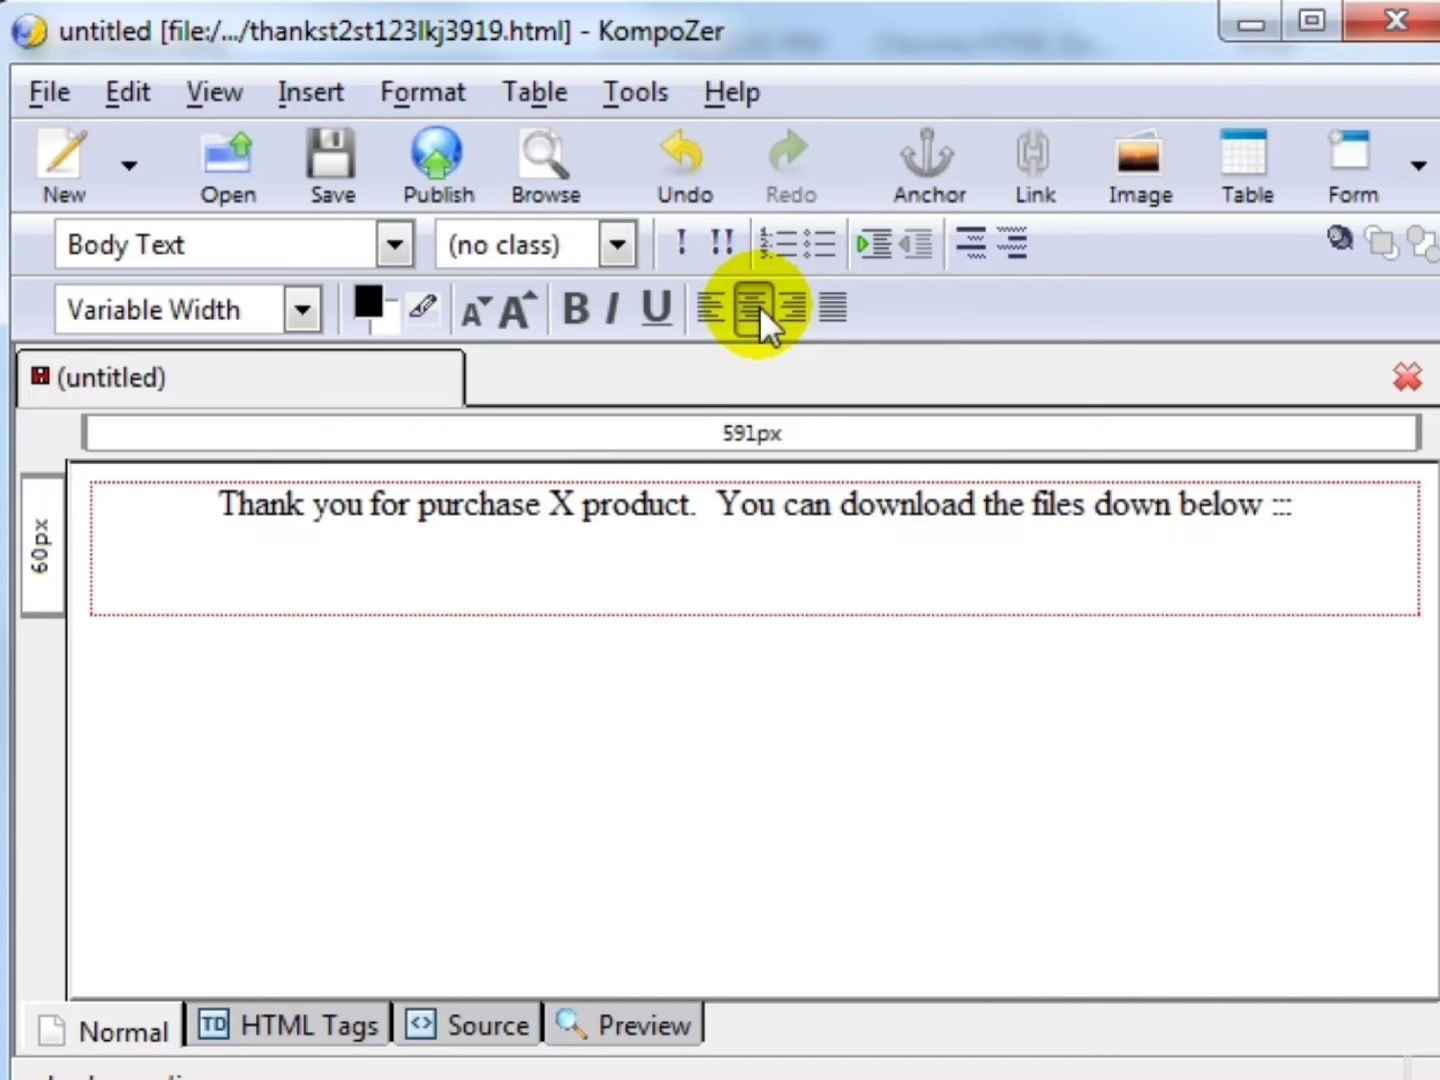
- Add a 'Download' line and check which product files are available
text(Download)
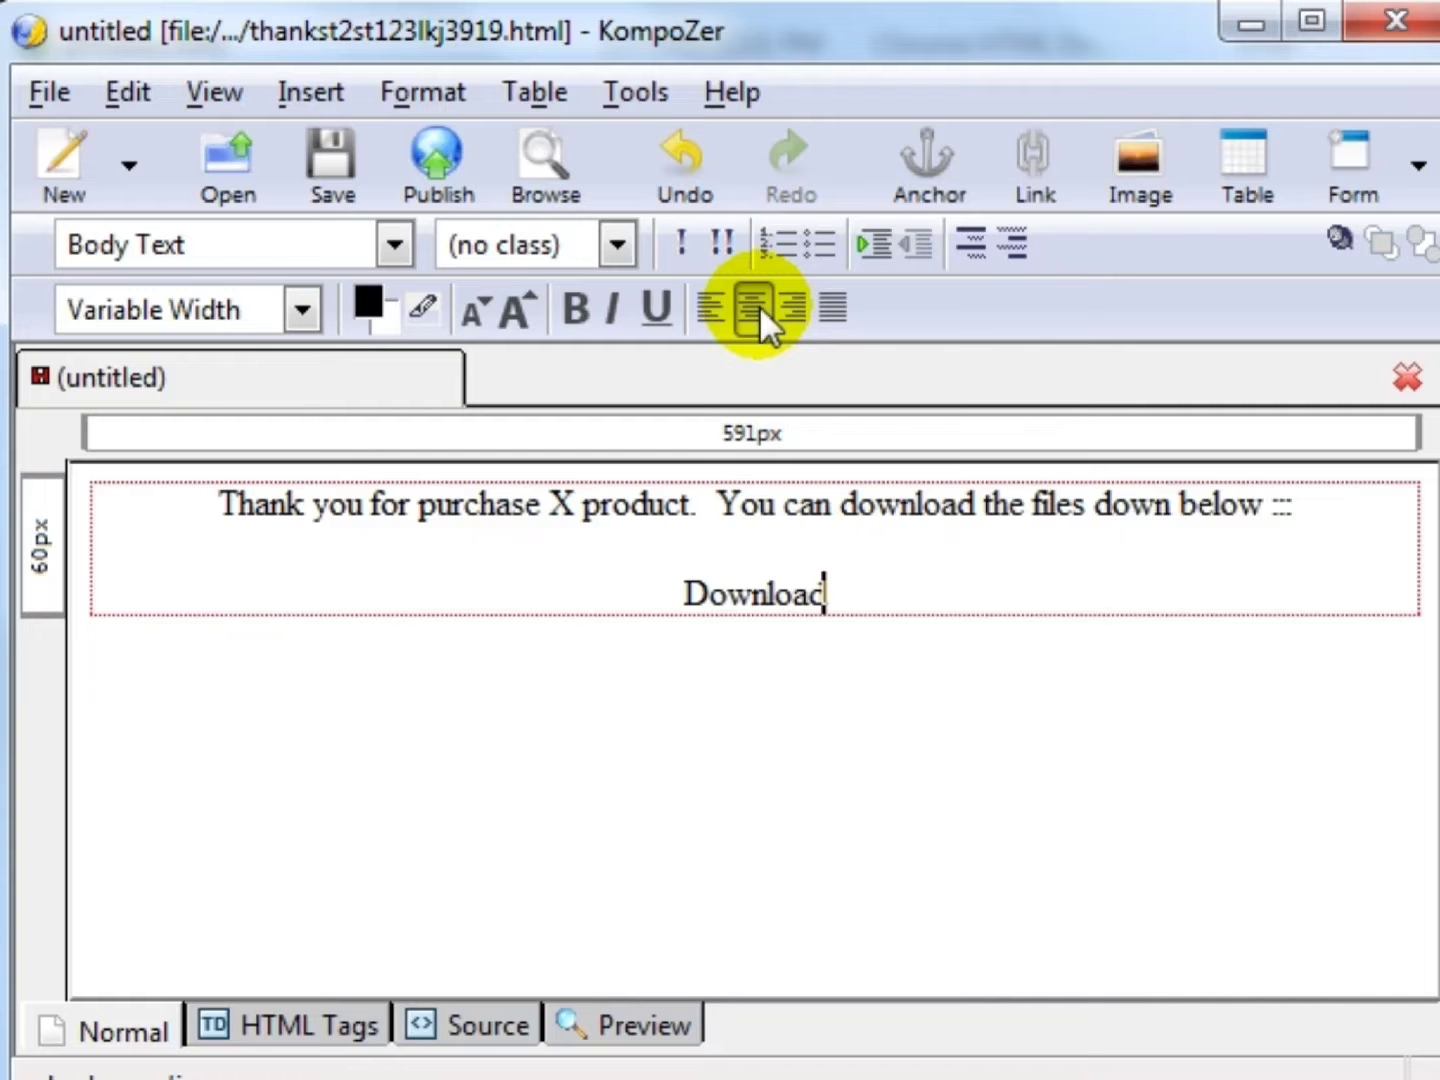
key(shift+Home)
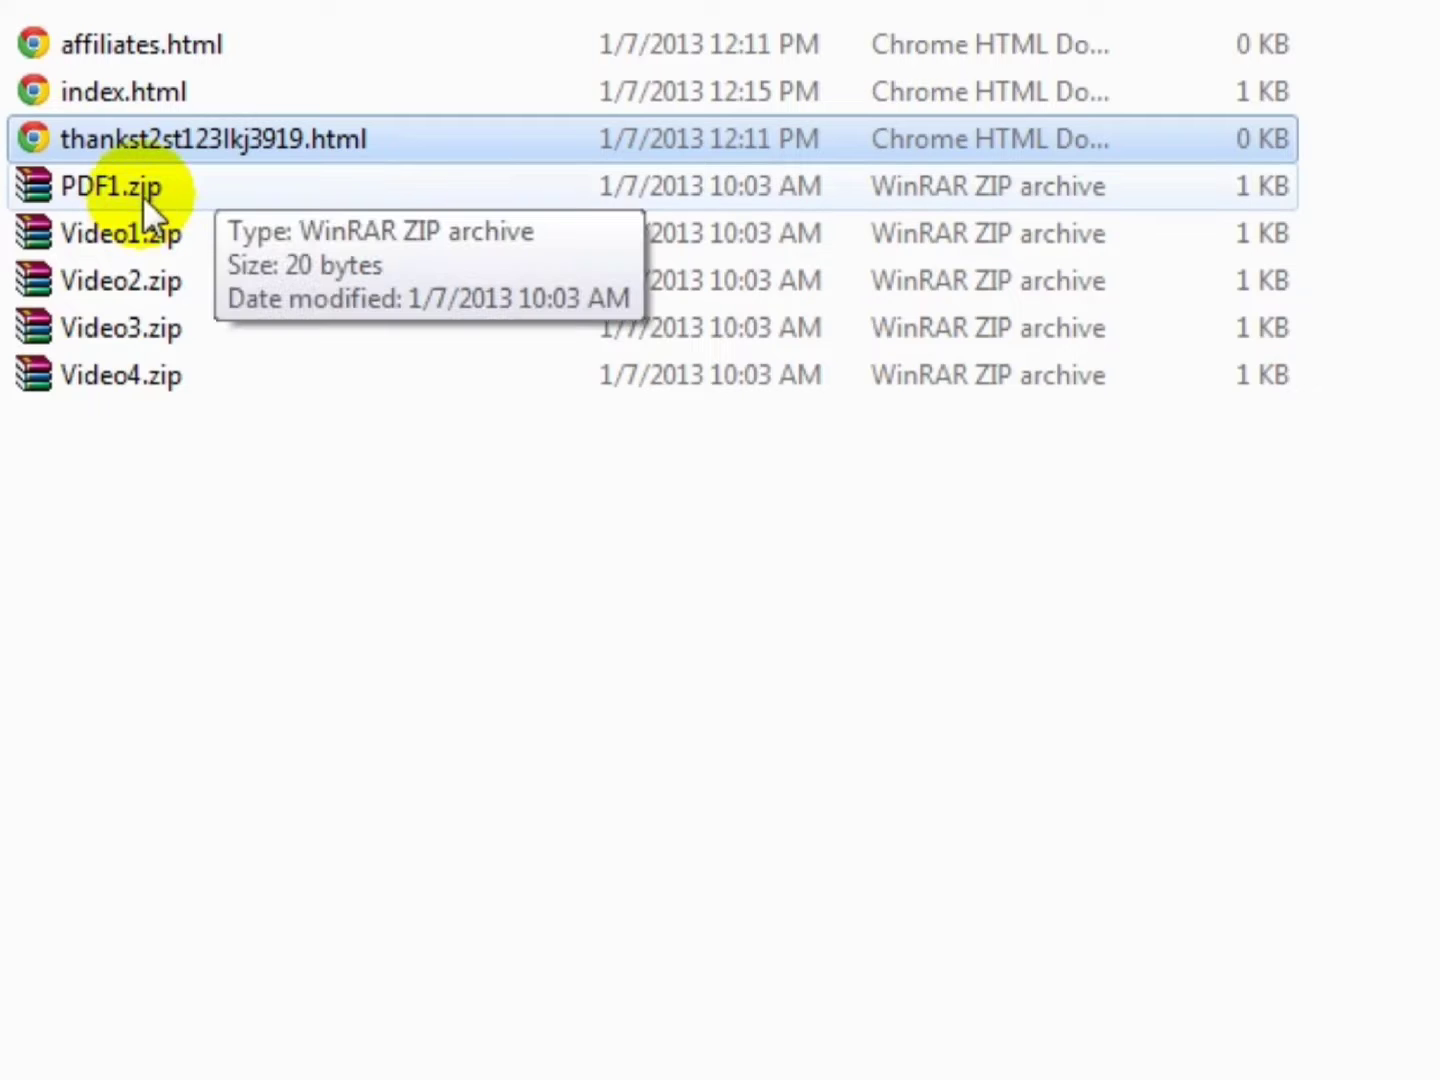
click(142, 194)
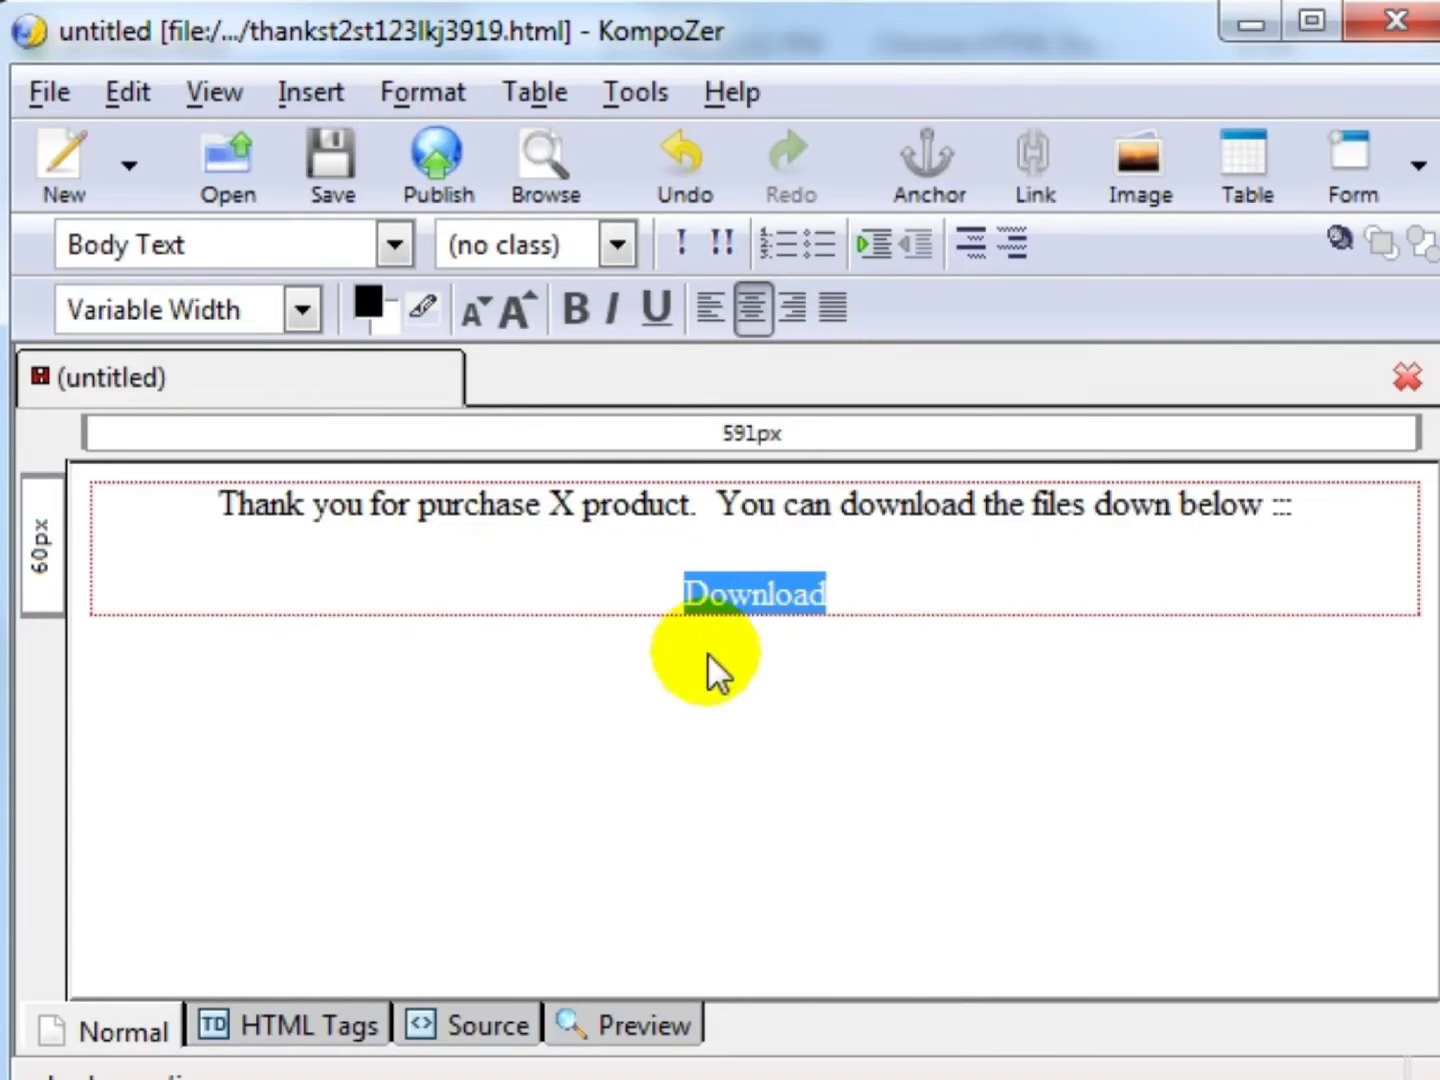
click(867, 584)
double_click(868, 584)
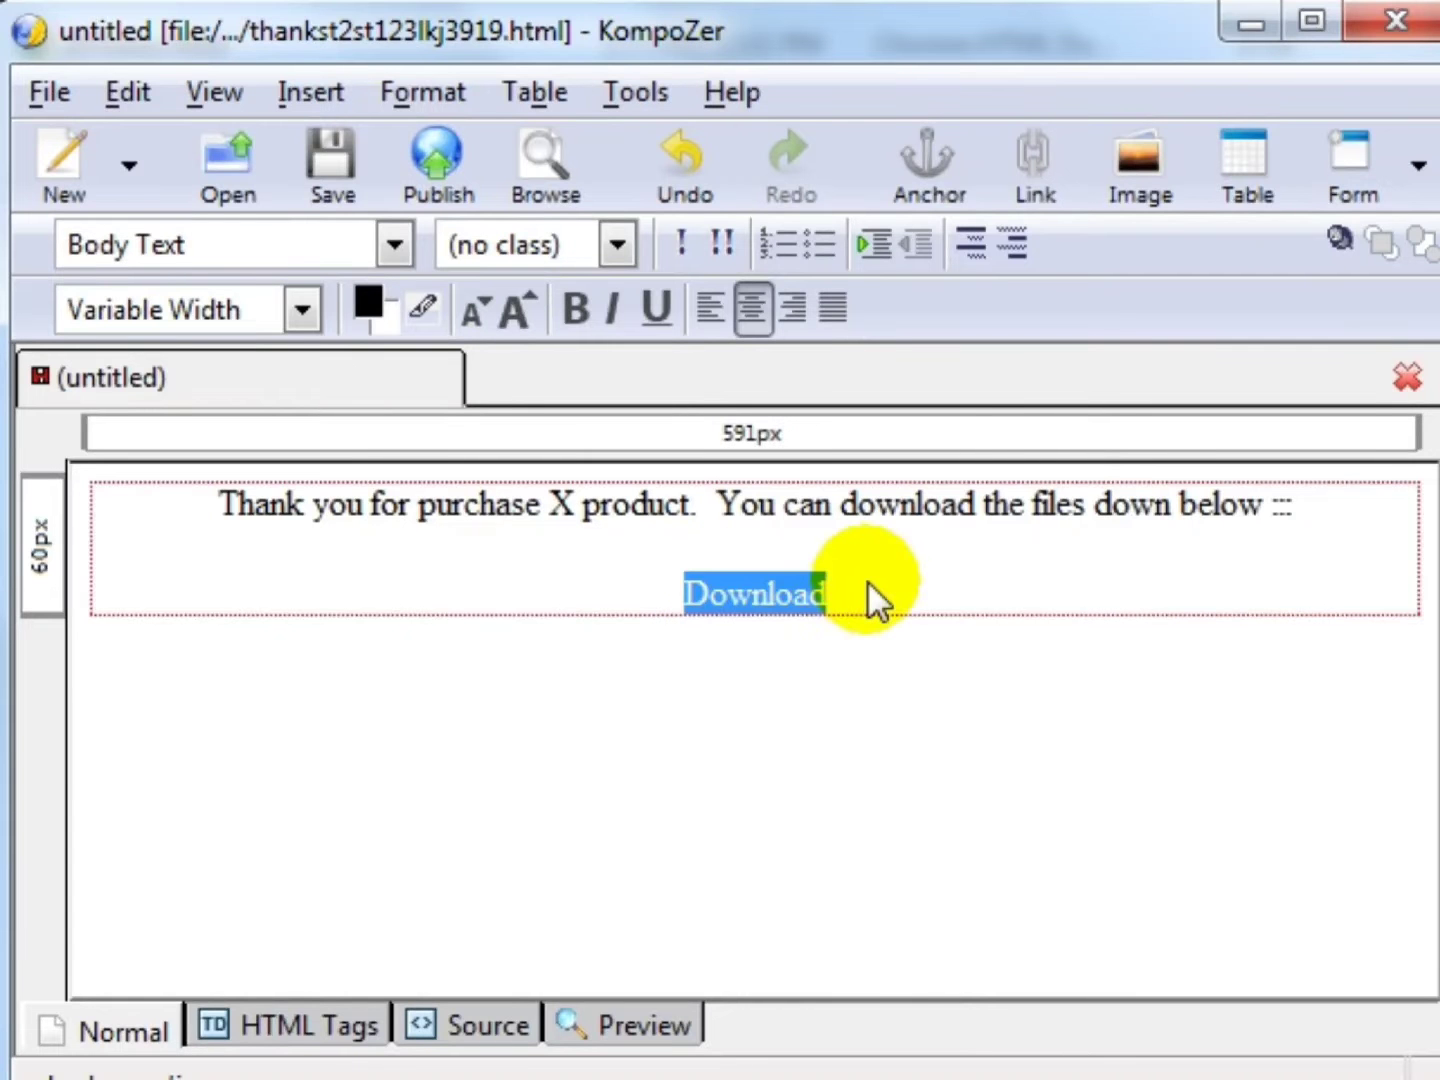
- Replace Download with separate lines PDF, Video 1, Video 2, Video 3 and Video 4
text(PDF)
key(Return)
text(Video 1)
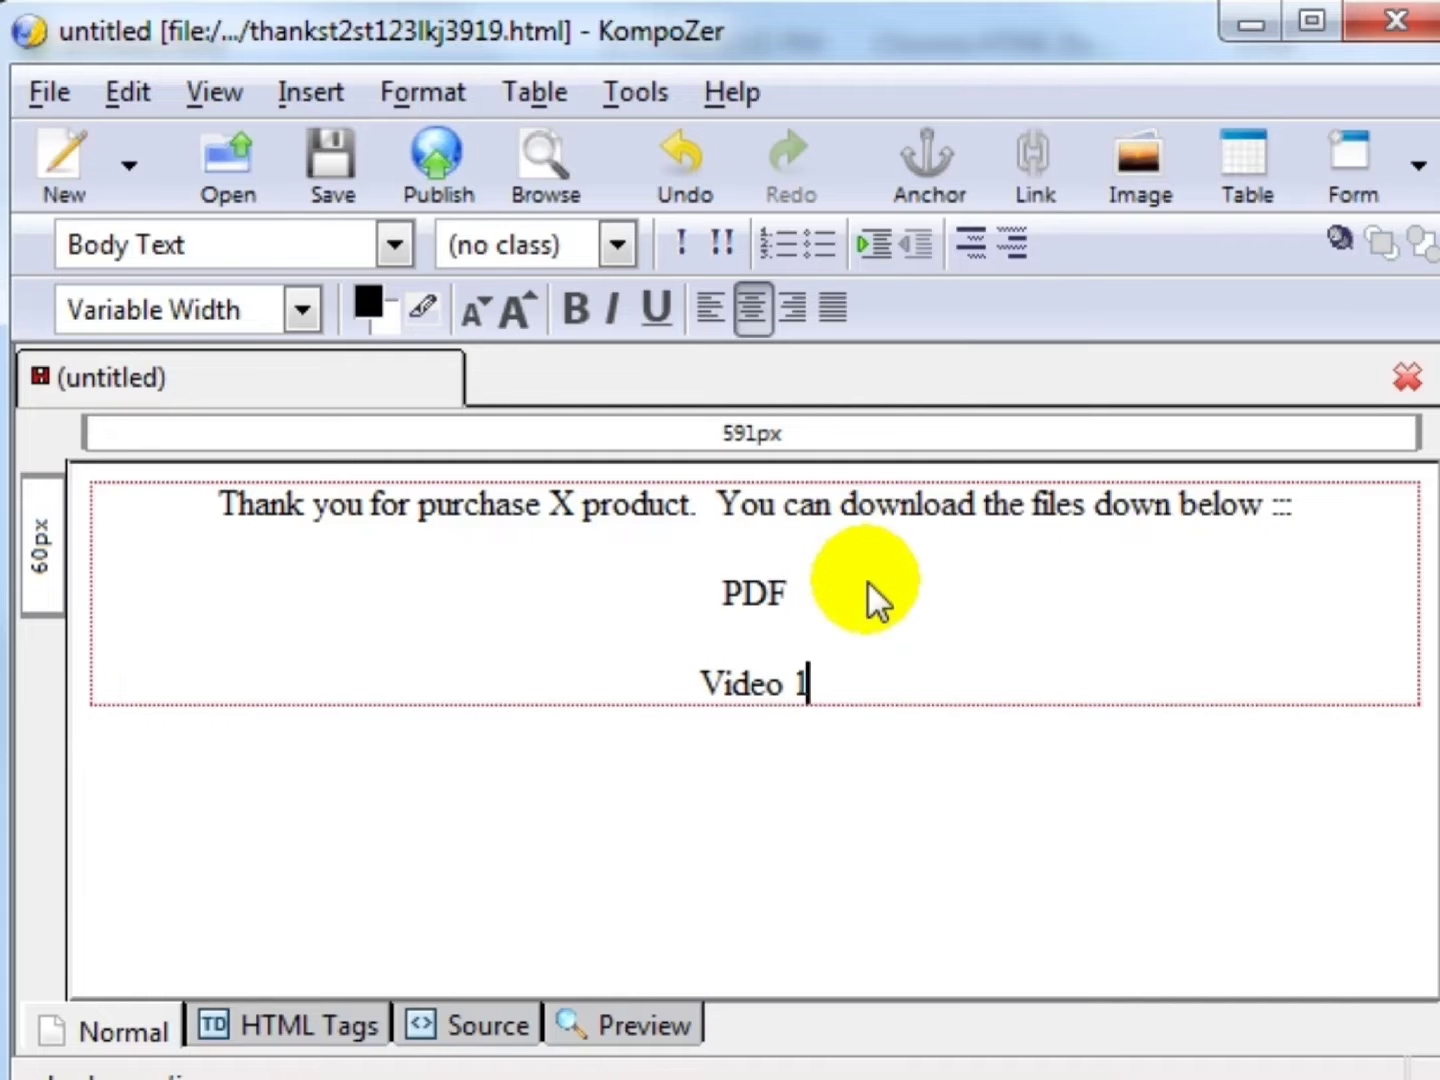
key(Return)
text(Video 2)
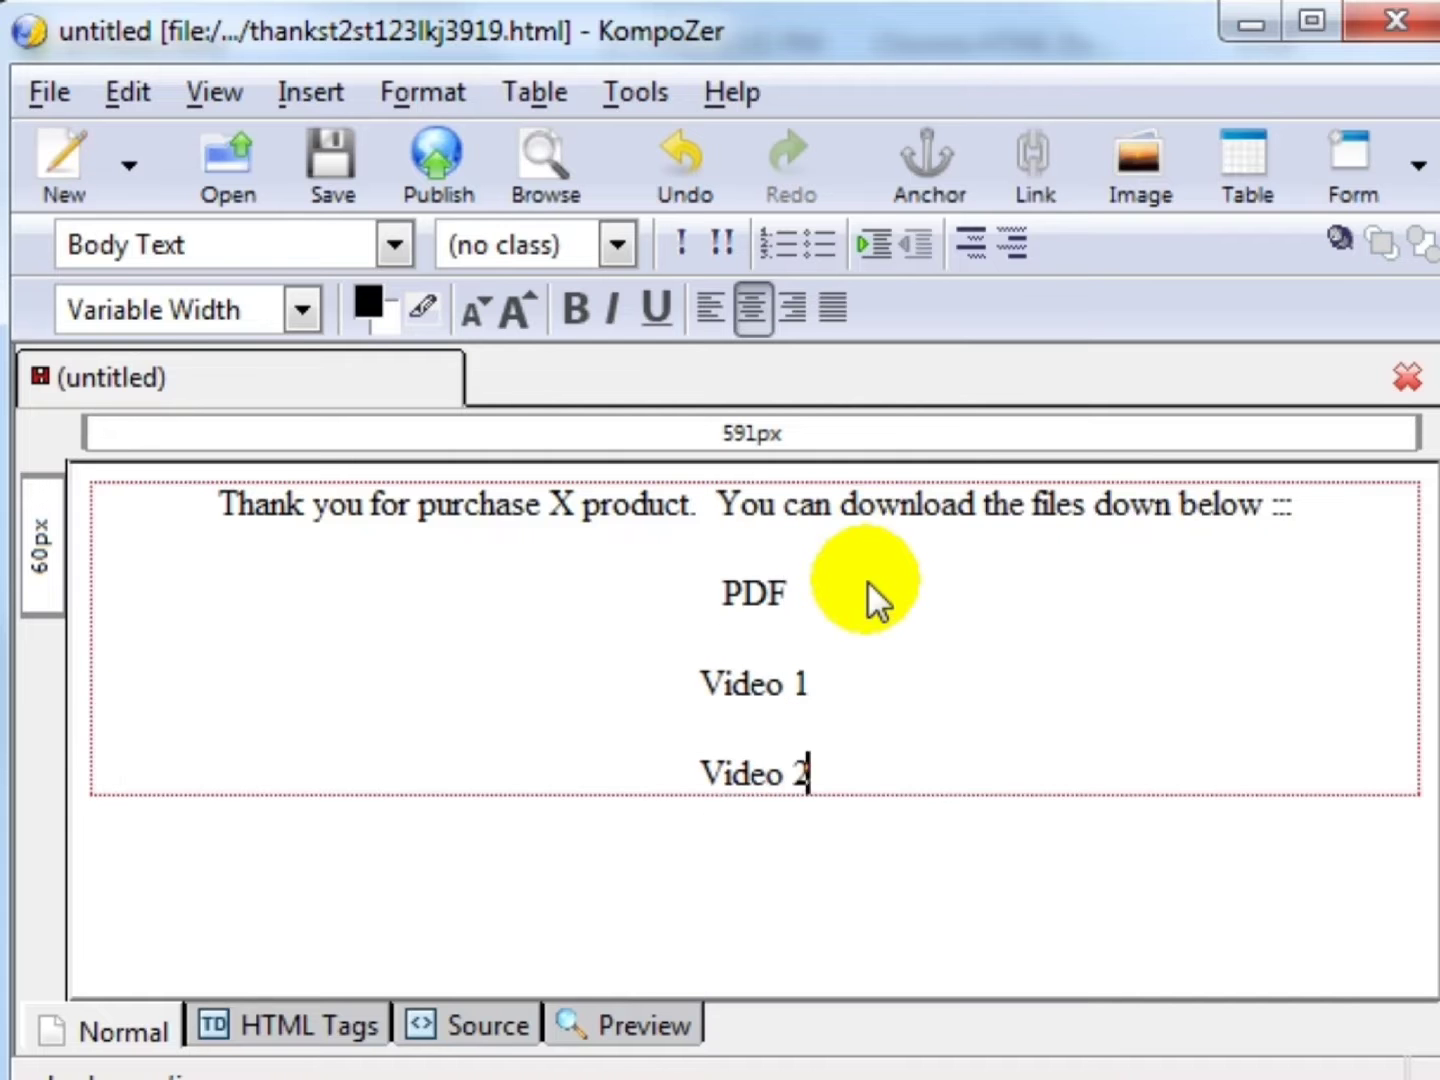
key(Return)
text(Video 3)
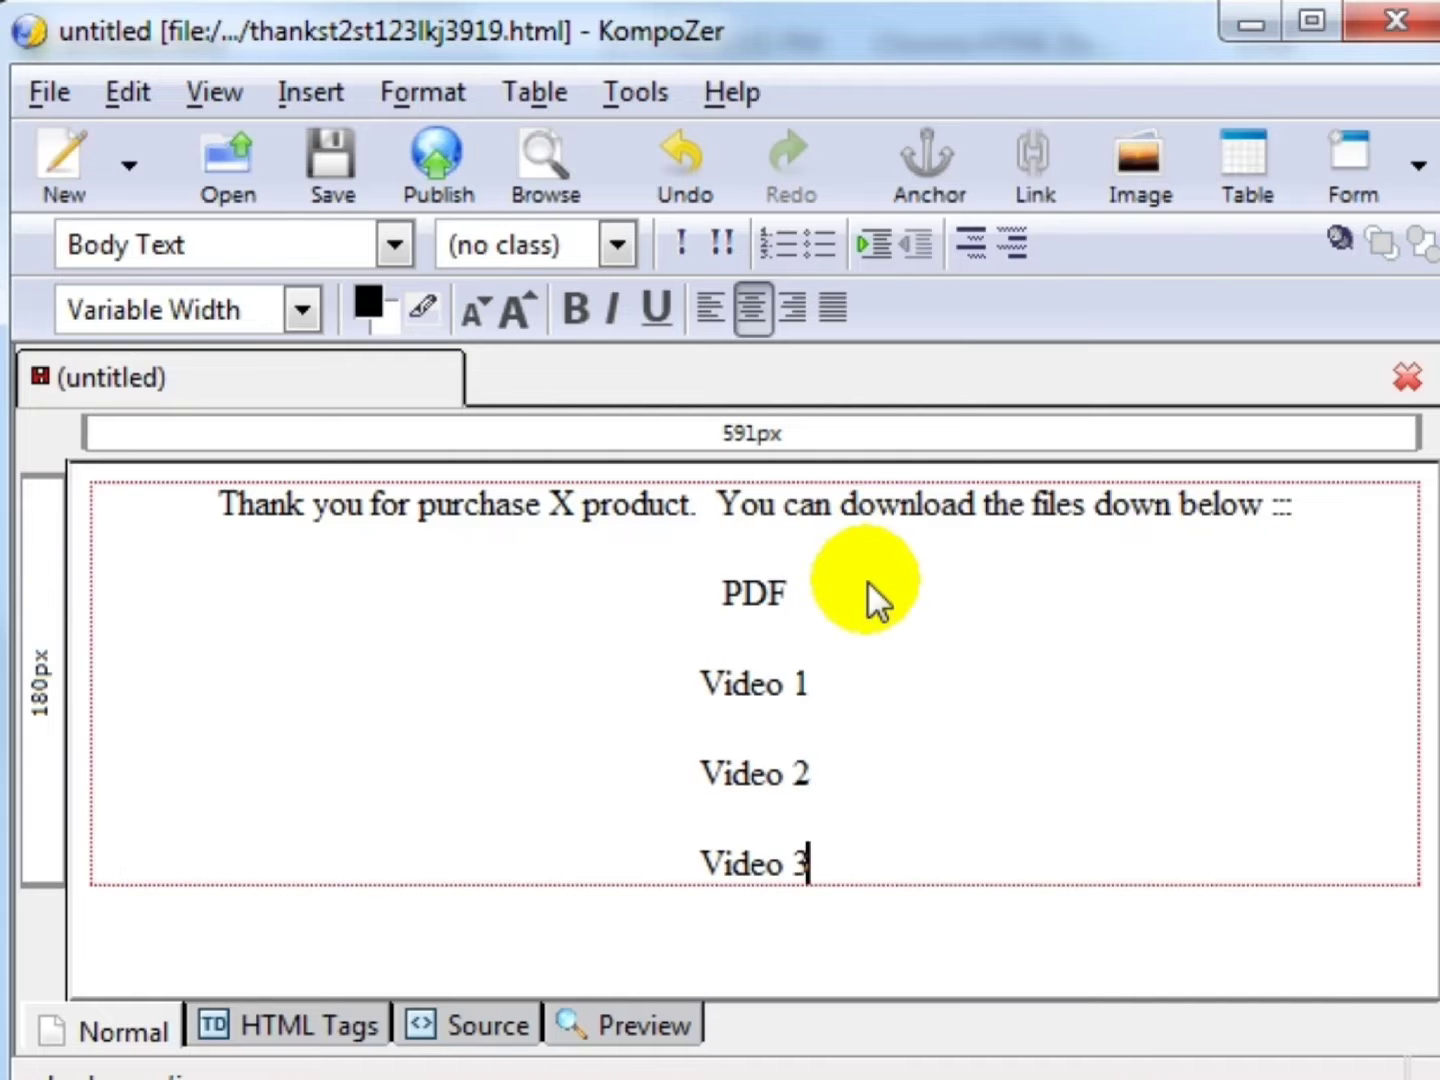
key(Return)
text(Video 4)
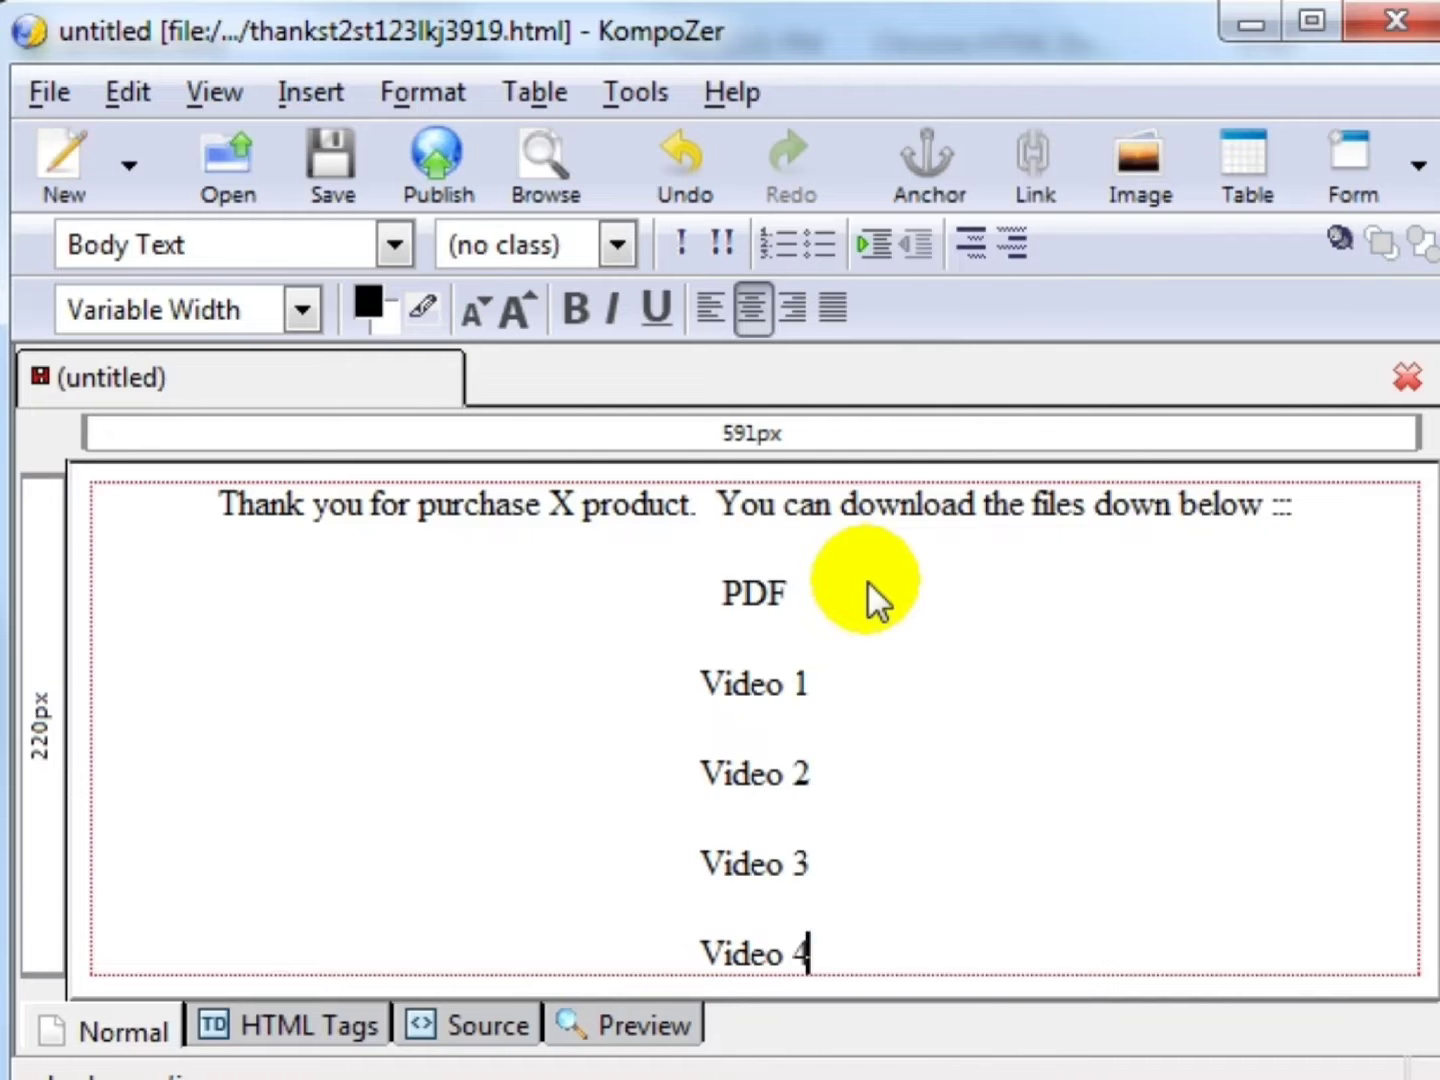
click(819, 589)
- Split the thank-you message so the first sentence sits on its own line
key(Home)
key(Return)
key(Up)
key(Up)
key(Return)
key(Up)
key(Up)
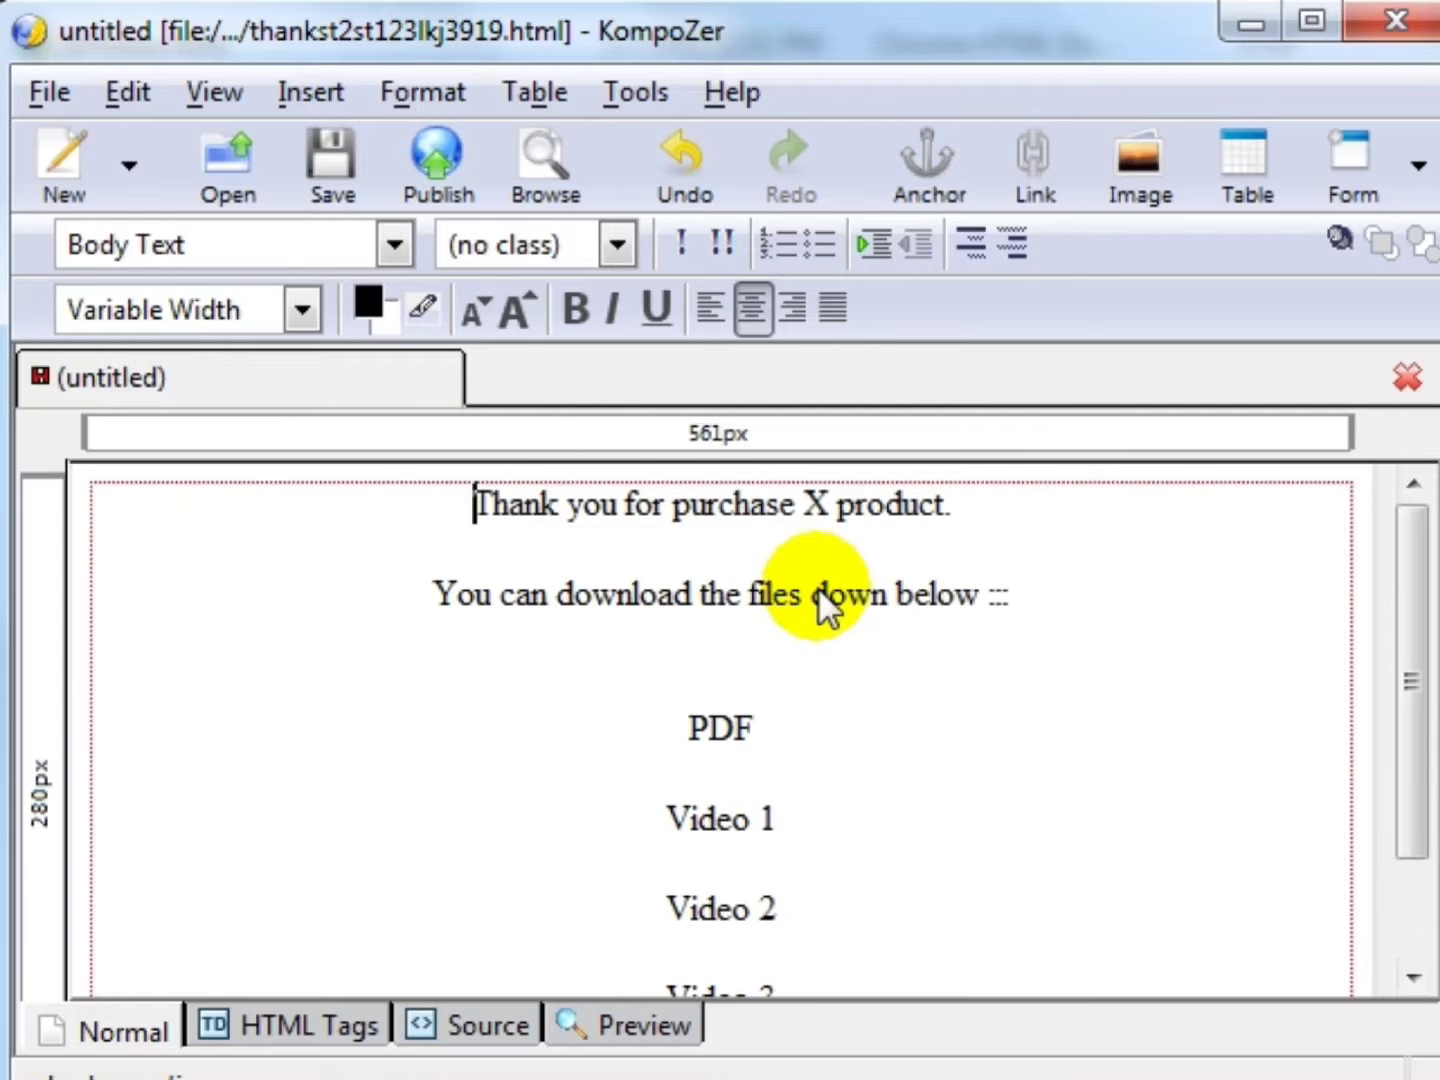
key(shift+End)
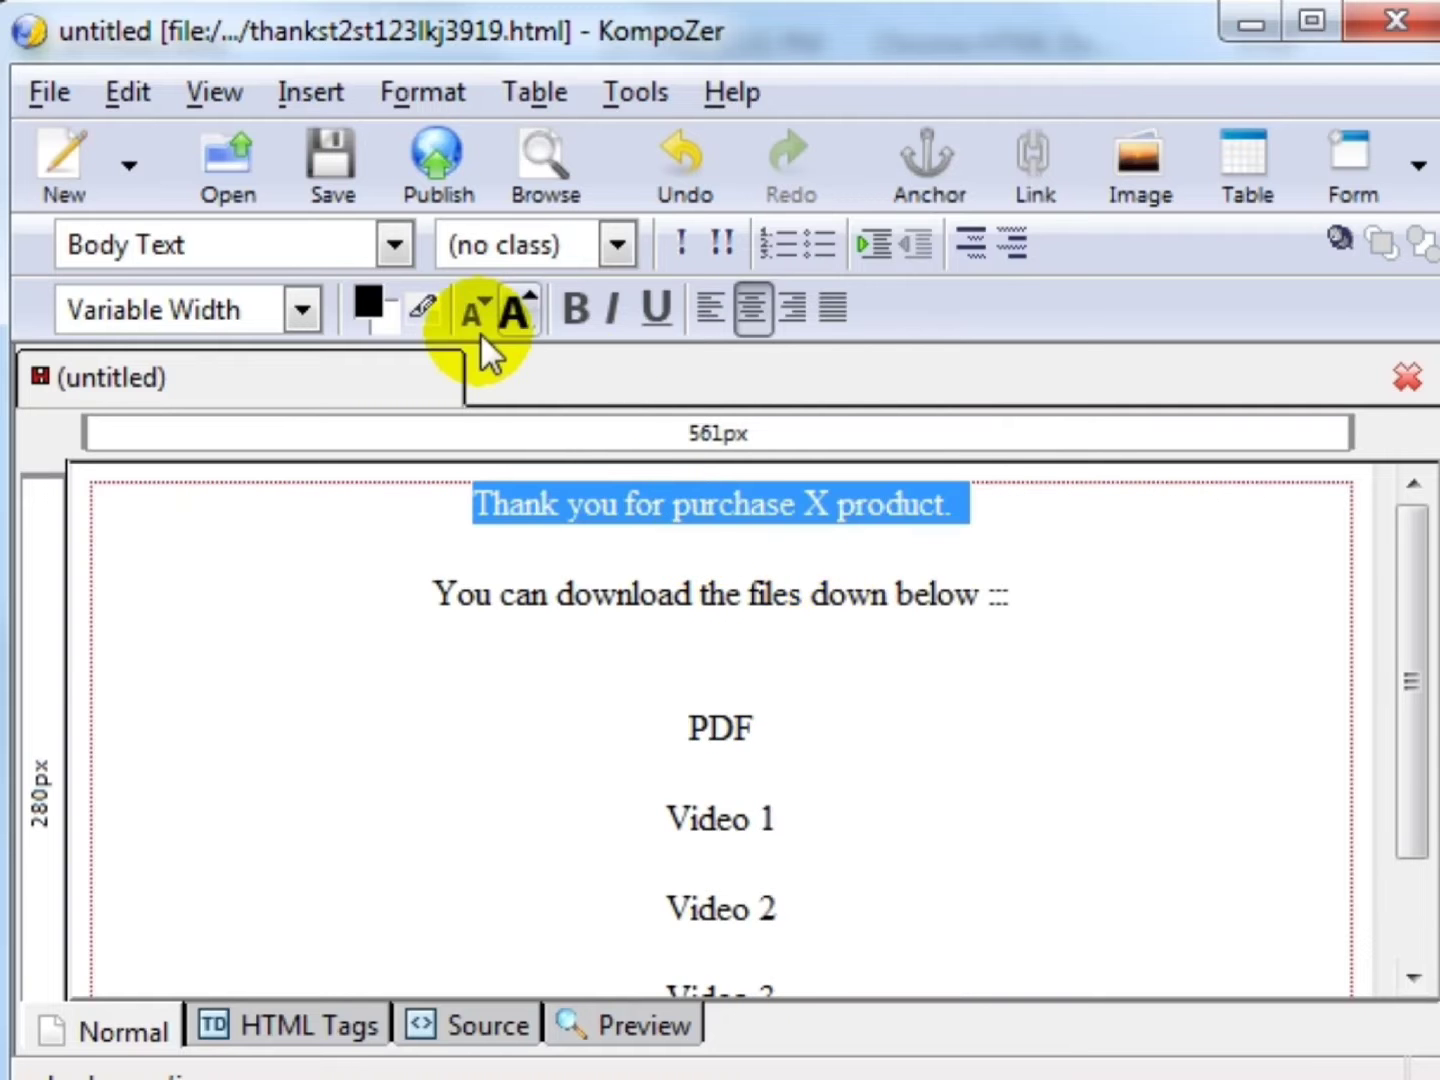
- Set all the page text to the Helvetica, Arial font
key(ctrl+a)
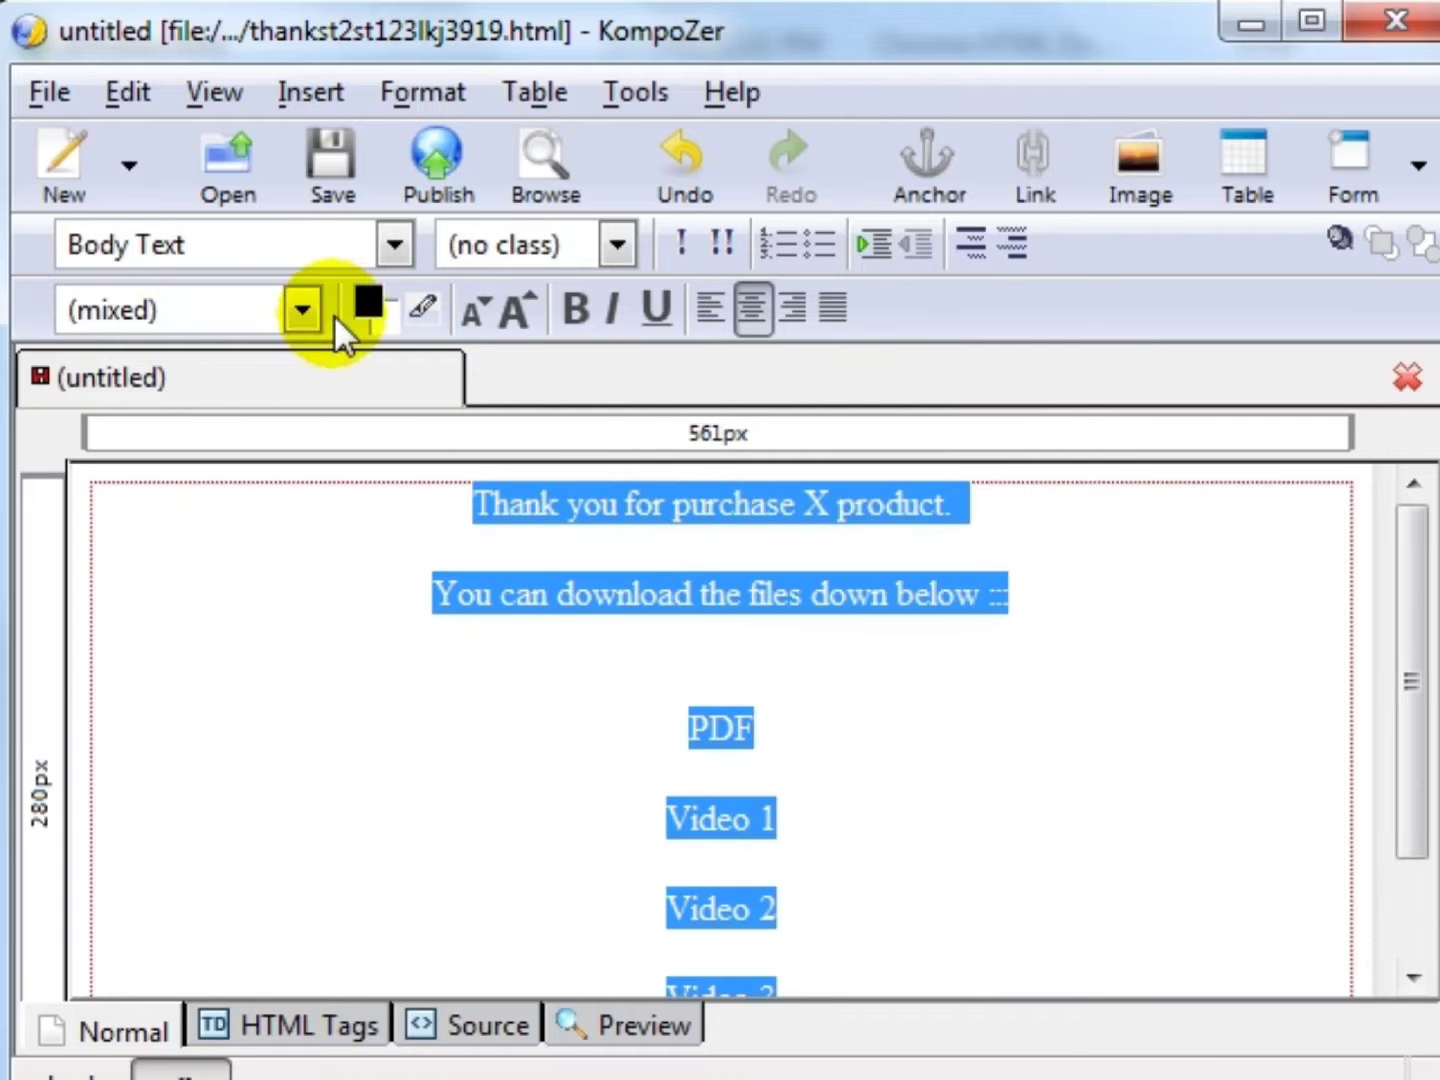
click(300, 317)
click(260, 463)
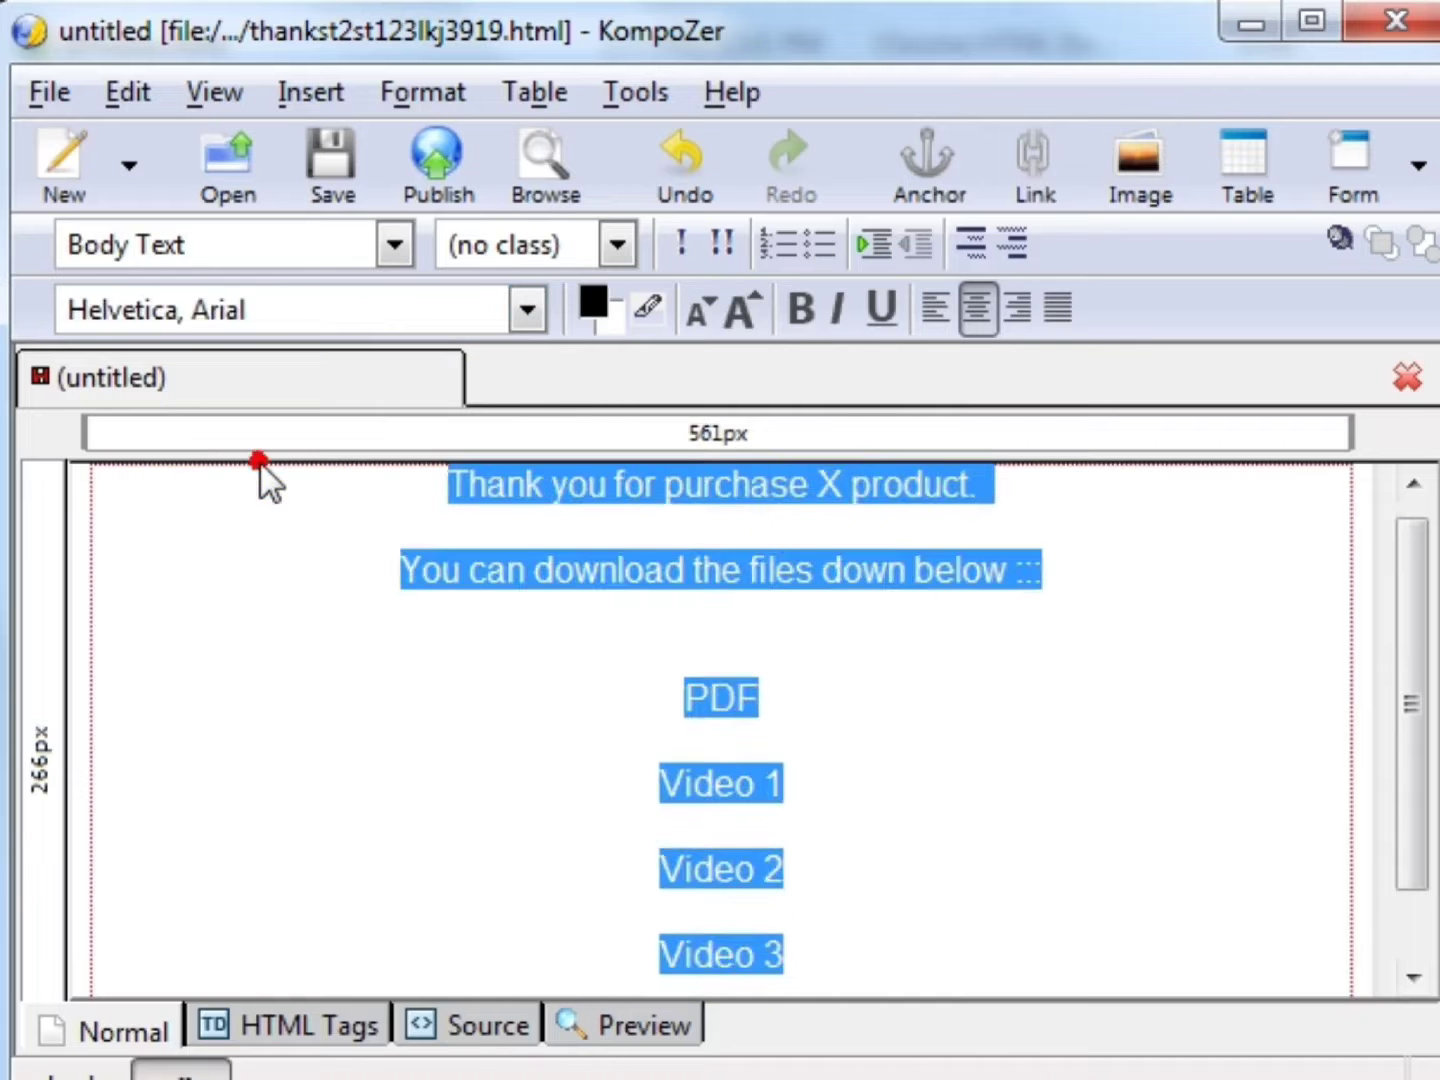
click(815, 510)
- Underline the 'Thank you for purchase' line and make the download line bold red #CC0000
drag(1082, 493, 436, 453)
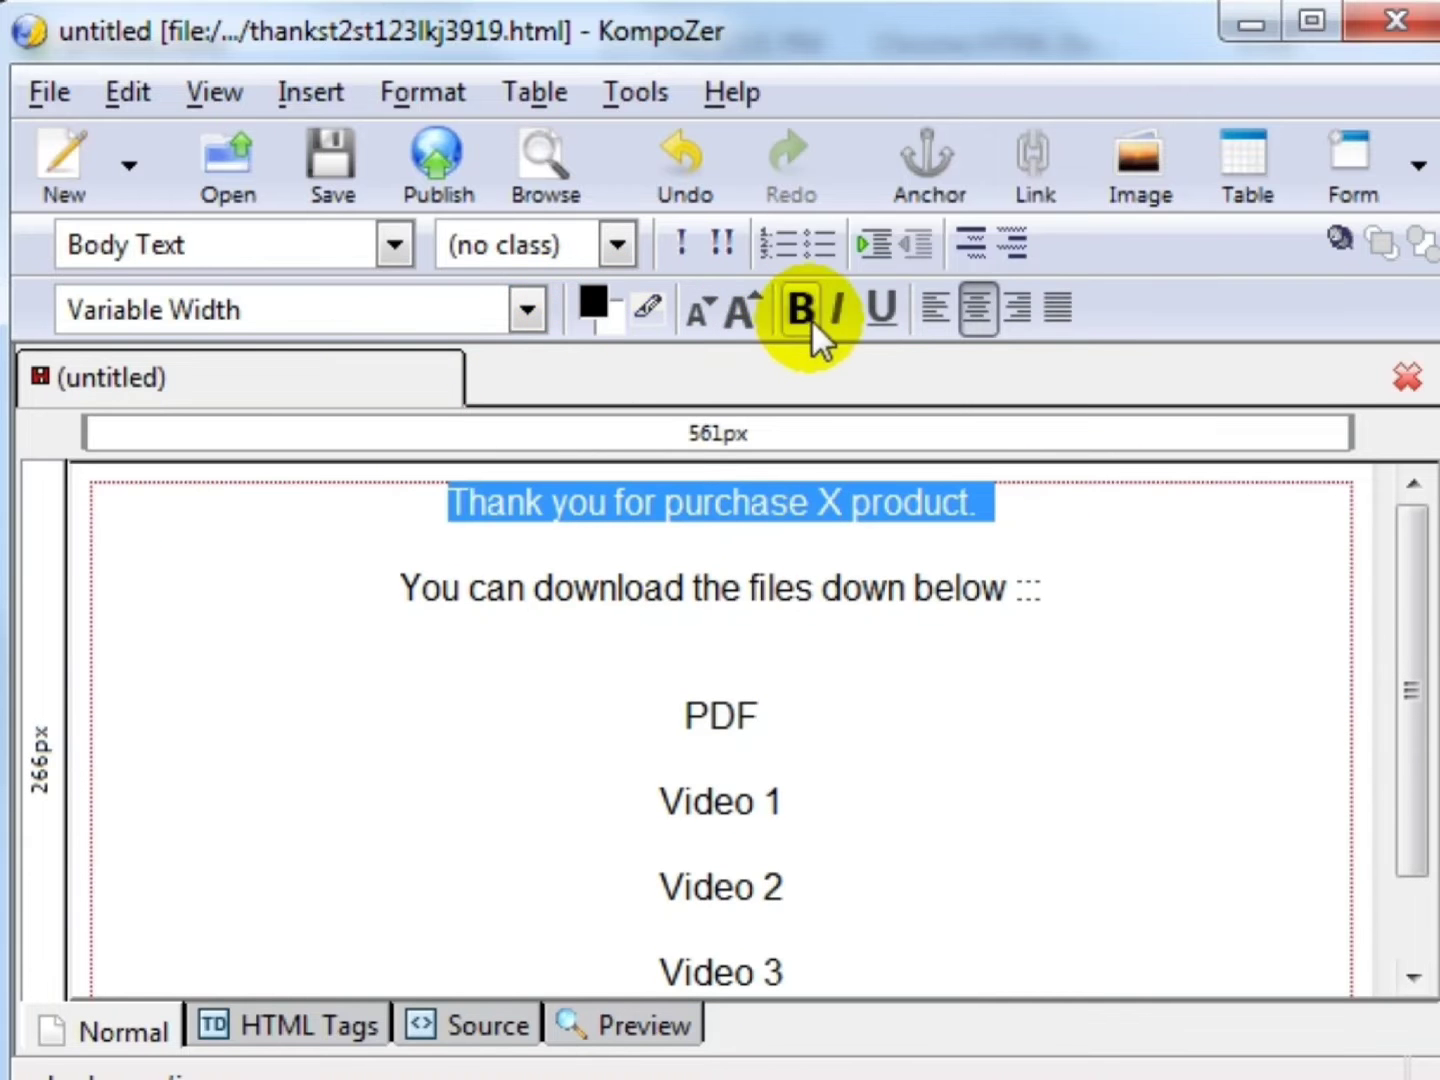
click(881, 312)
click(940, 590)
drag(1051, 590, 402, 595)
click(802, 310)
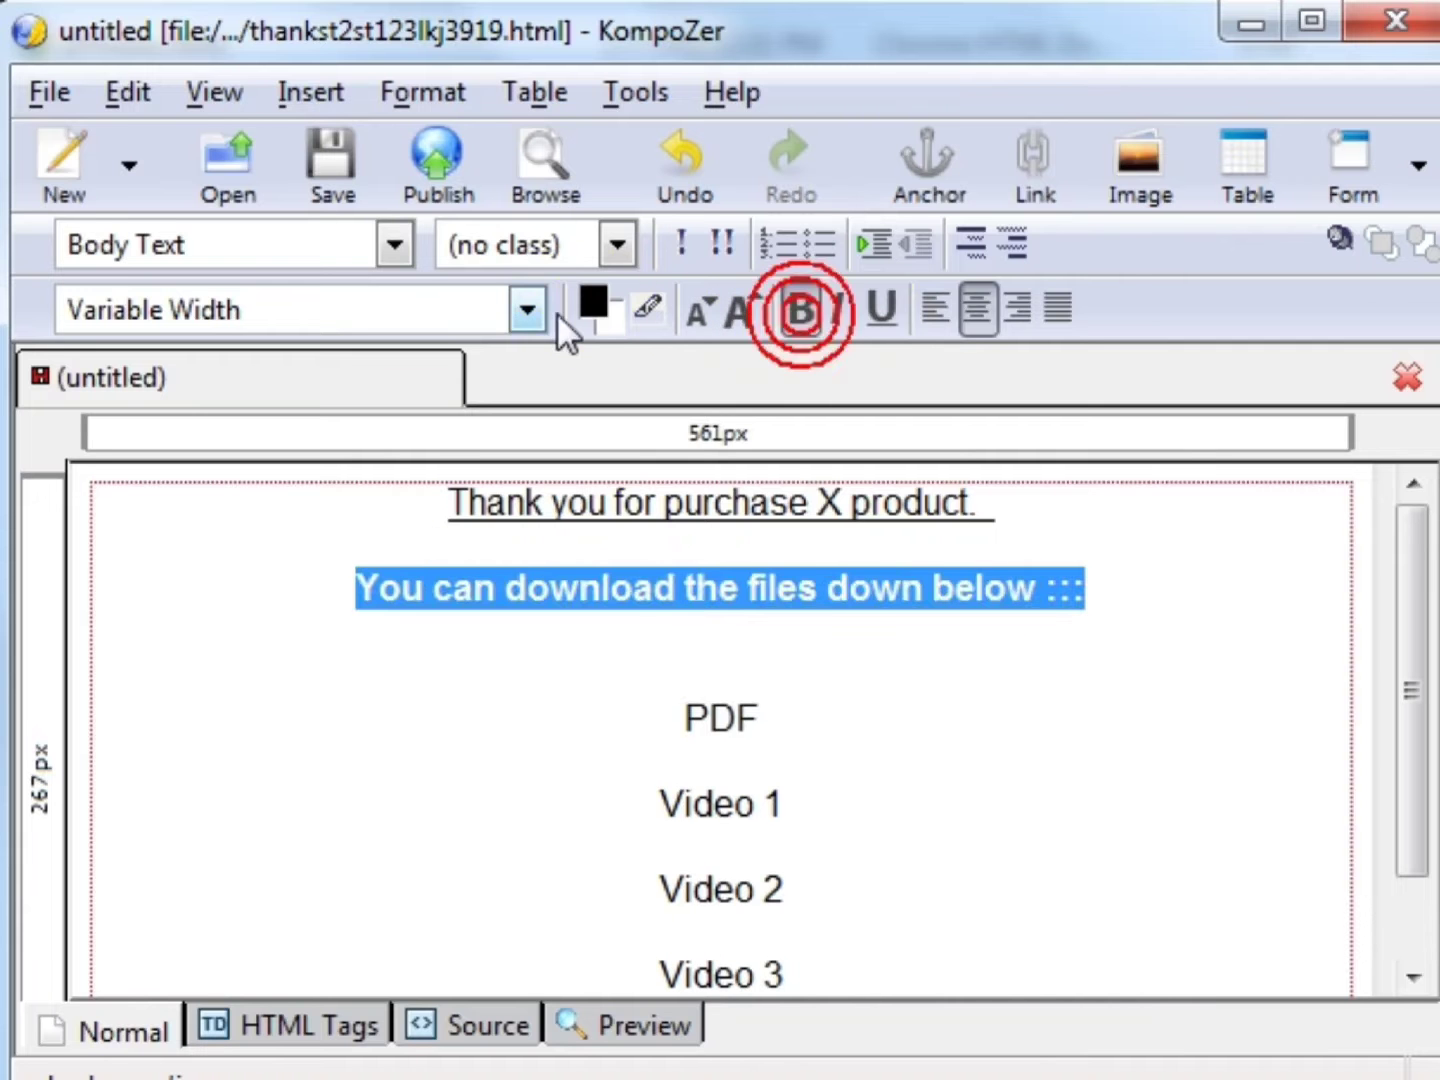
click(600, 311)
click(650, 683)
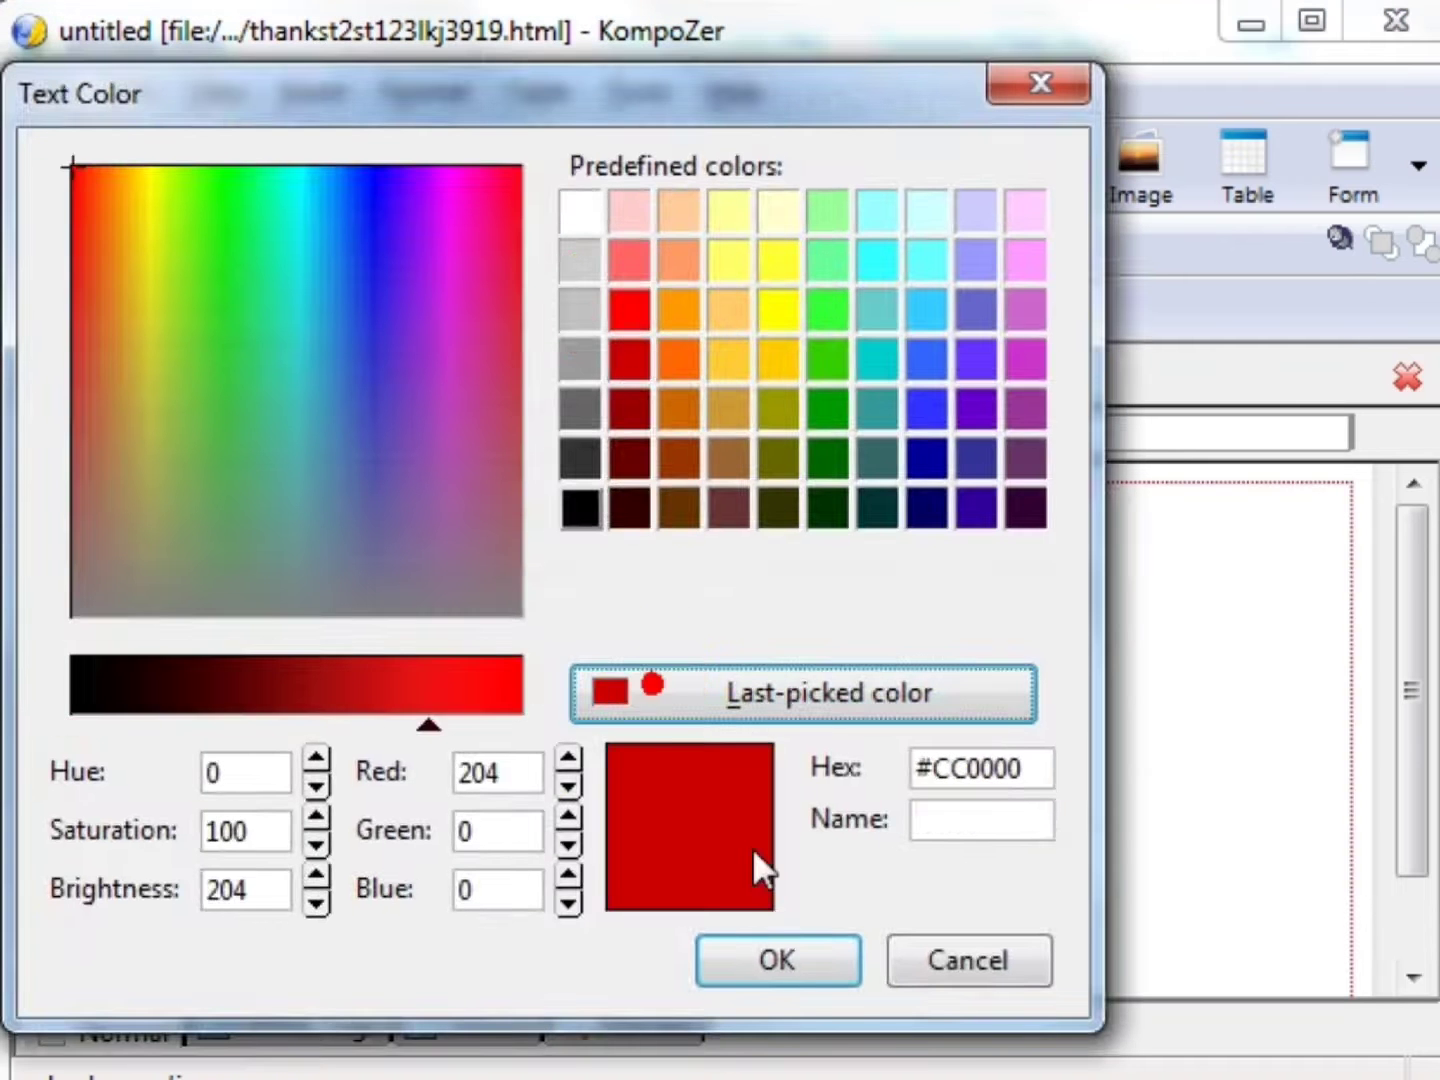
click(764, 967)
click(913, 728)
- Add a bold 'Bonuses :::' line below Video 4 and save the page
scroll(914, 728, down, 2)
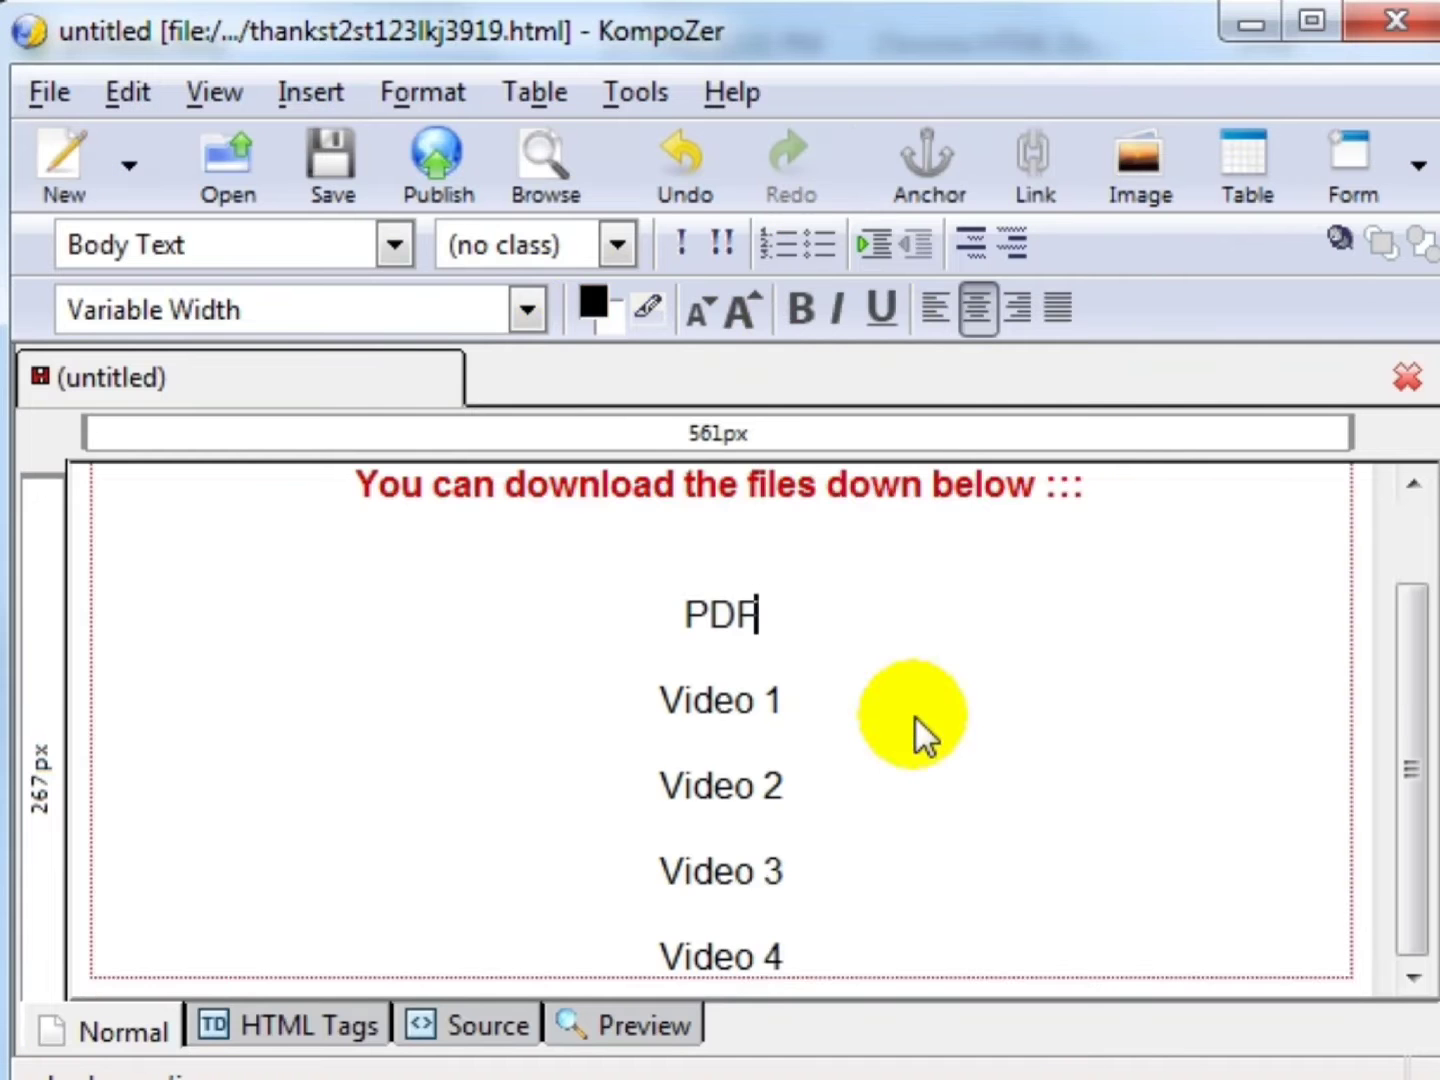
drag(572, 617, 812, 617)
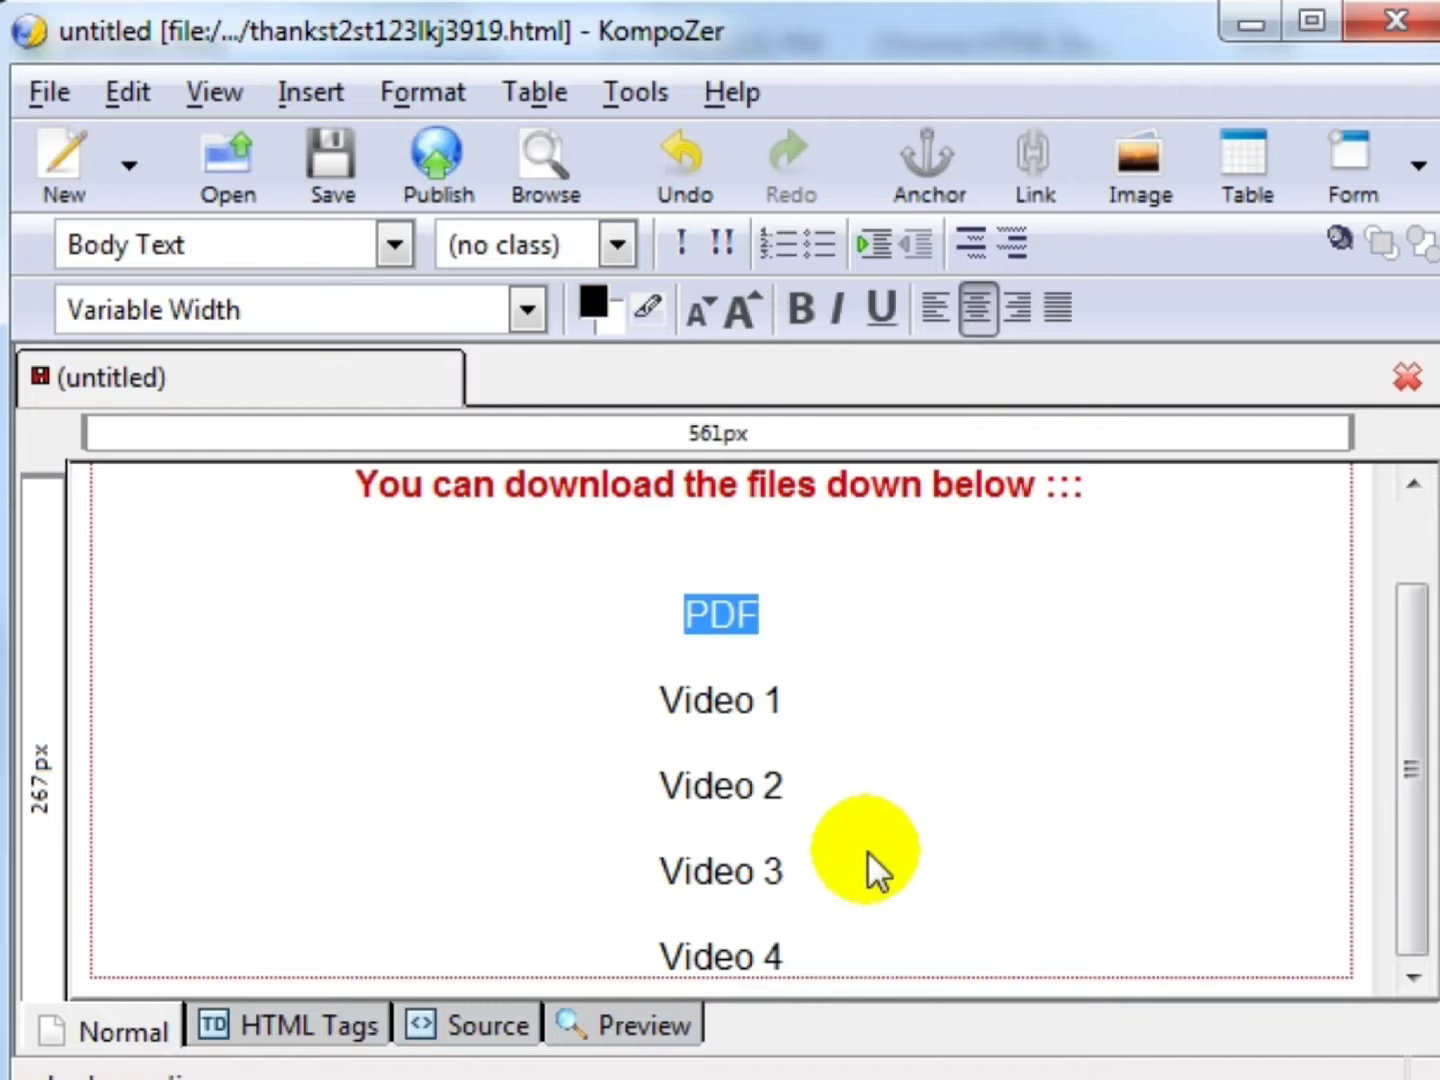
click(866, 965)
key(Return)
text(Bon)
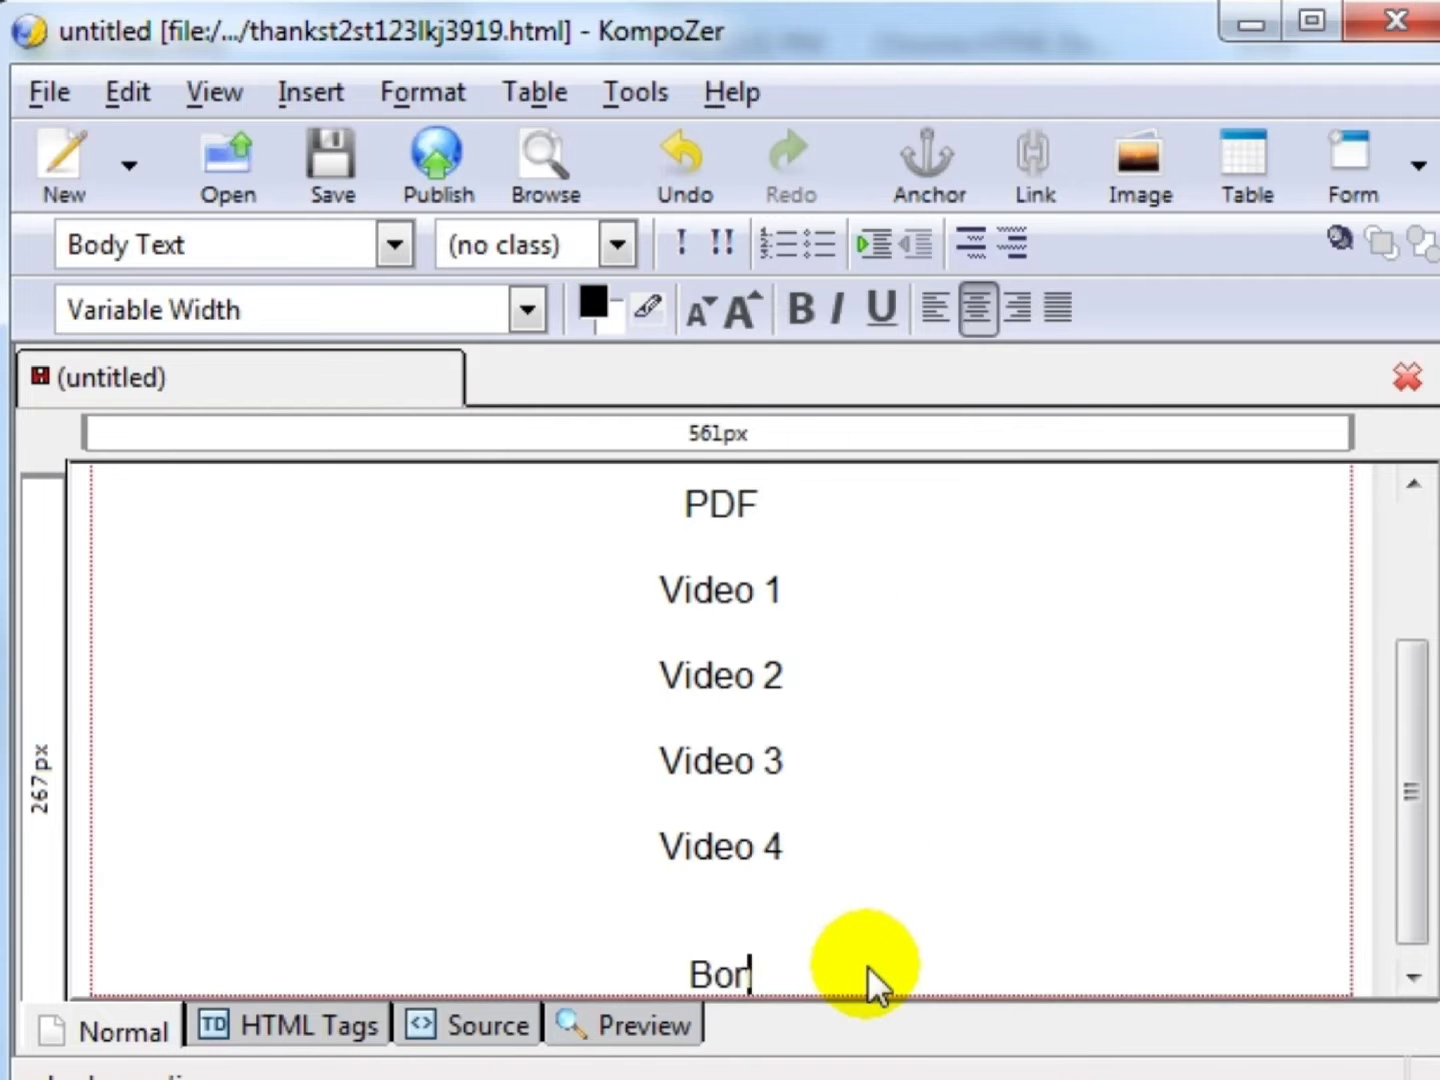
text(uses :::)
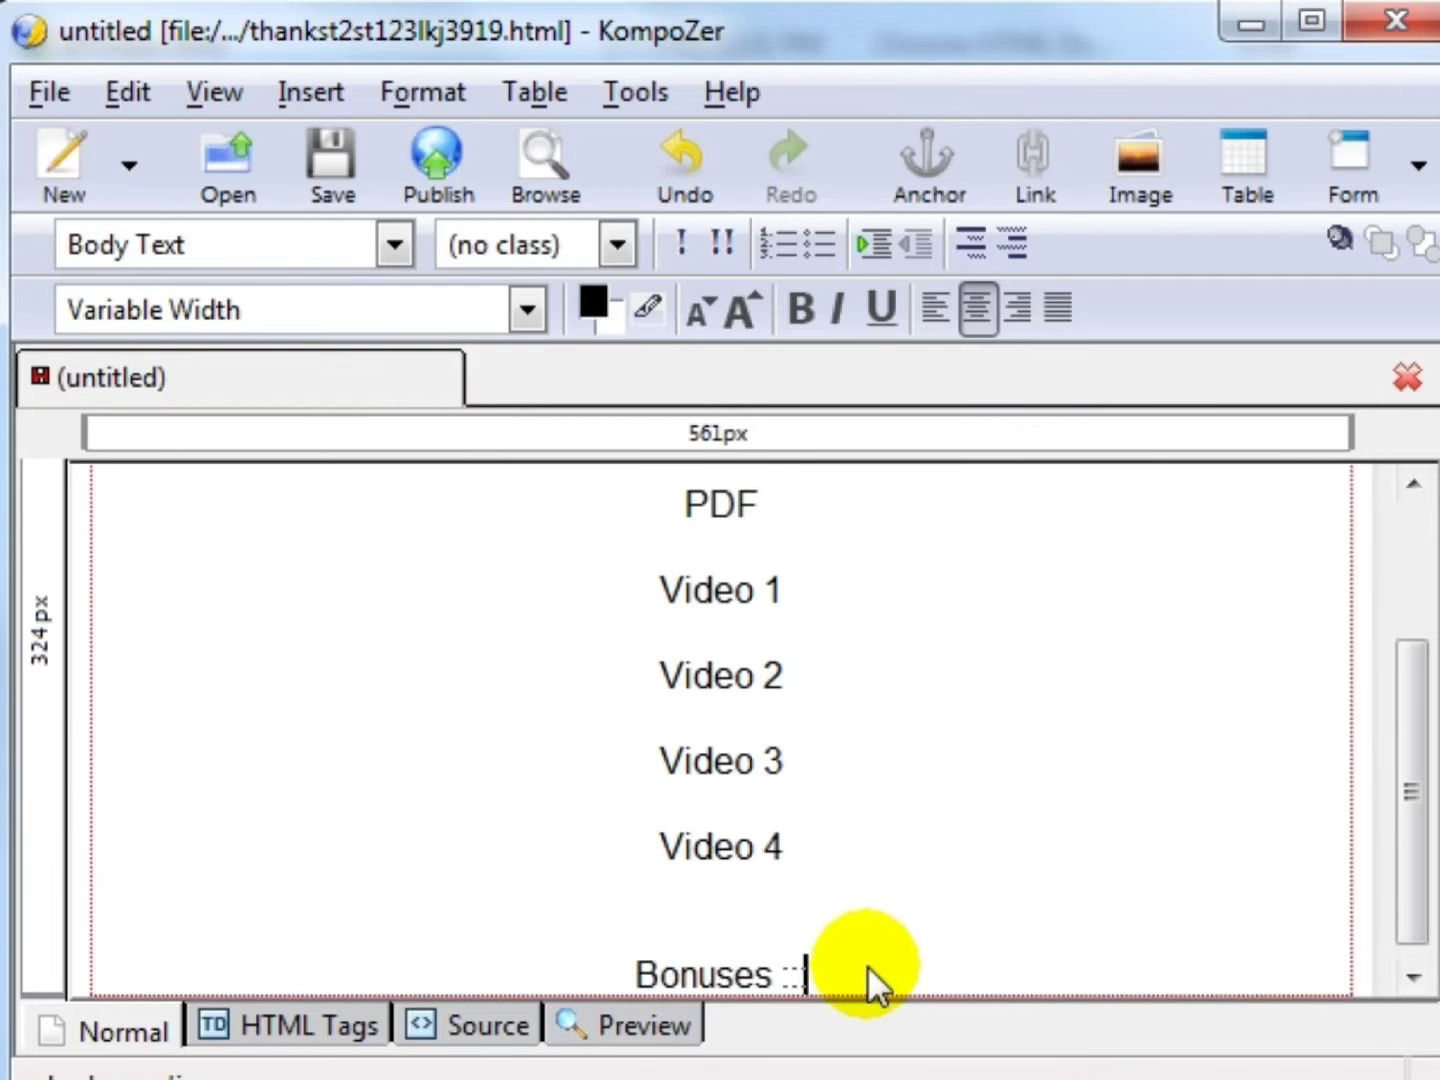
key(shift+Home)
key(ctrl+b)
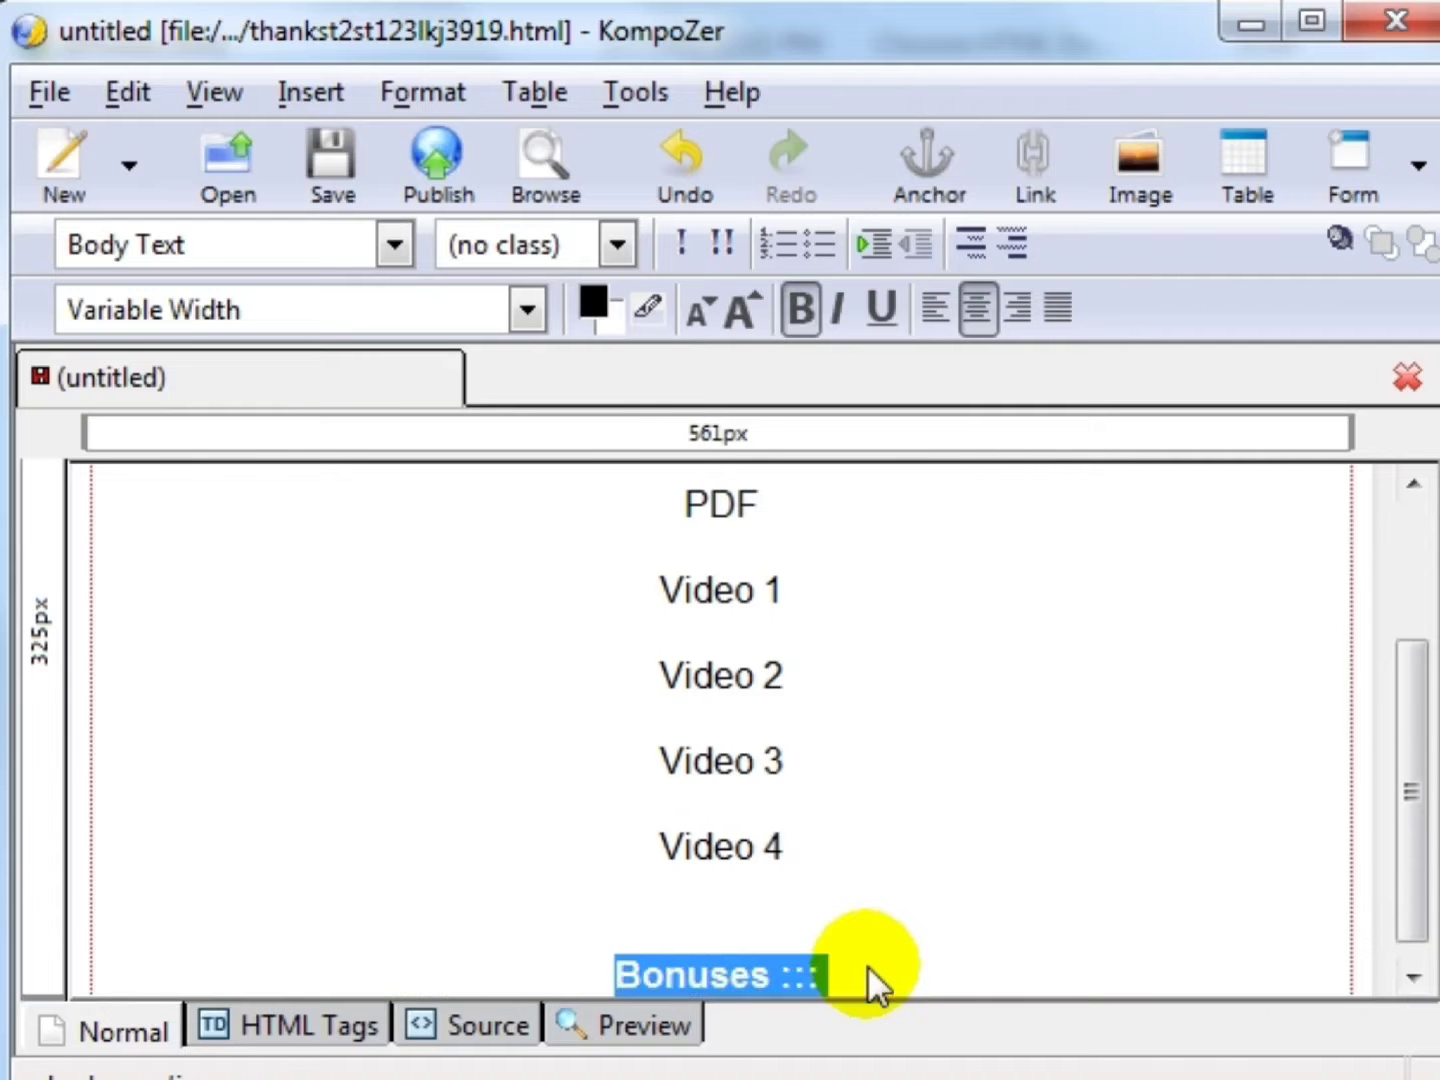
click(868, 965)
key(ctrl+s)
click(918, 598)
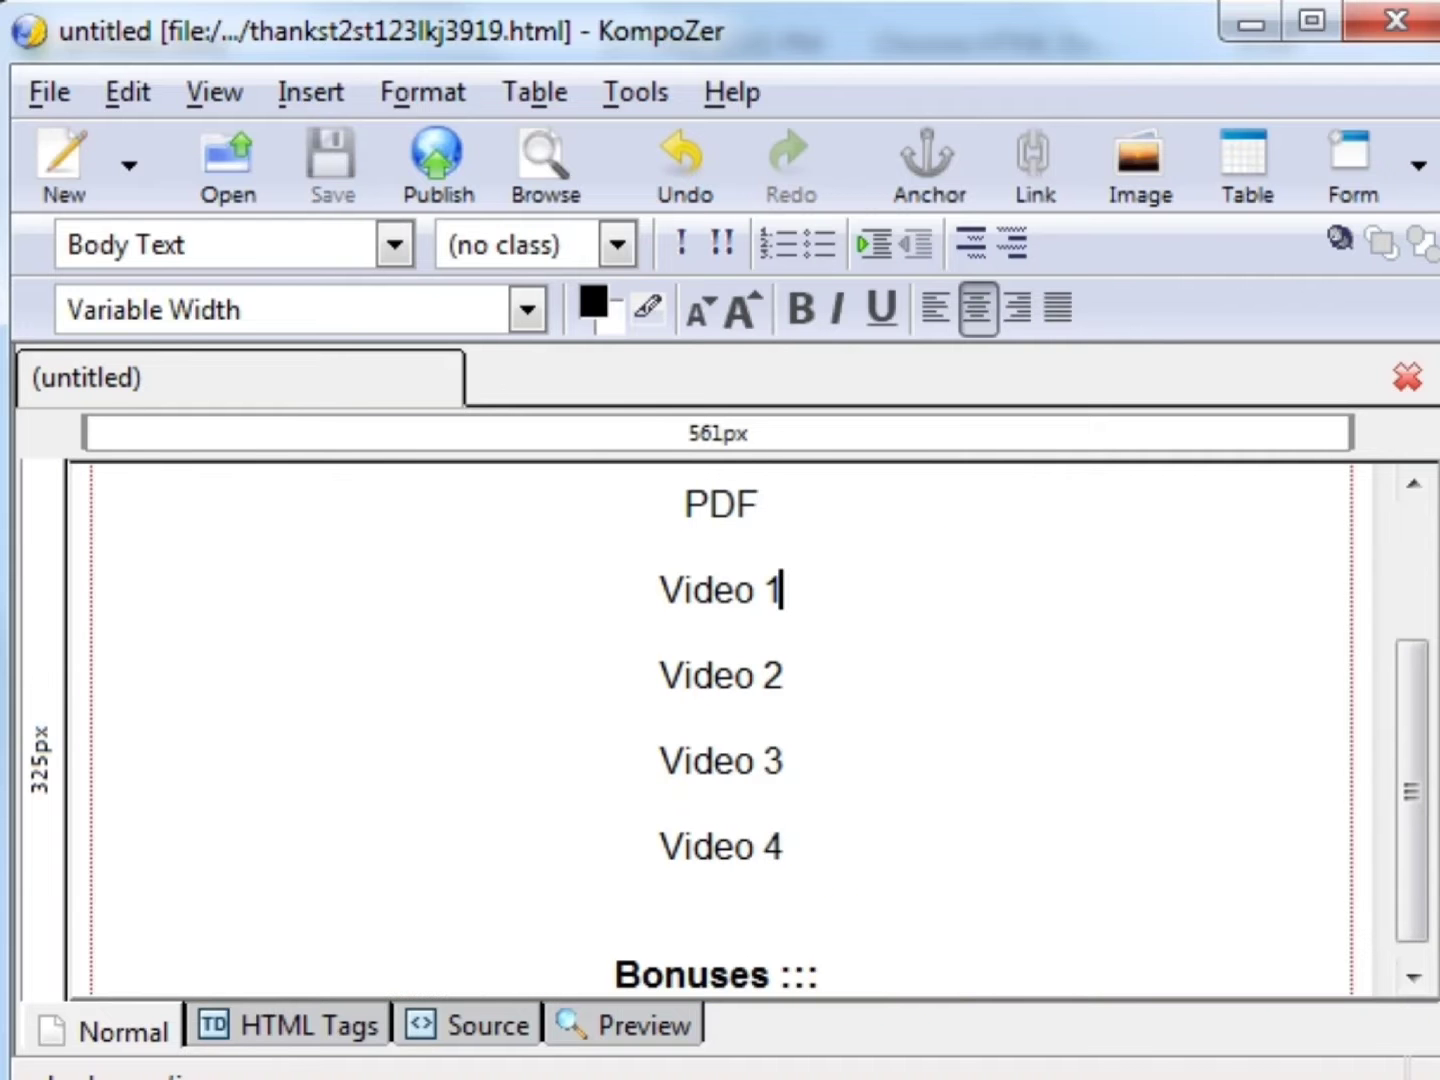
- Copy the PDF1.zip file name from Explorer's rename field, then switch back to KompoZer
drag(797, 505, 661, 508)
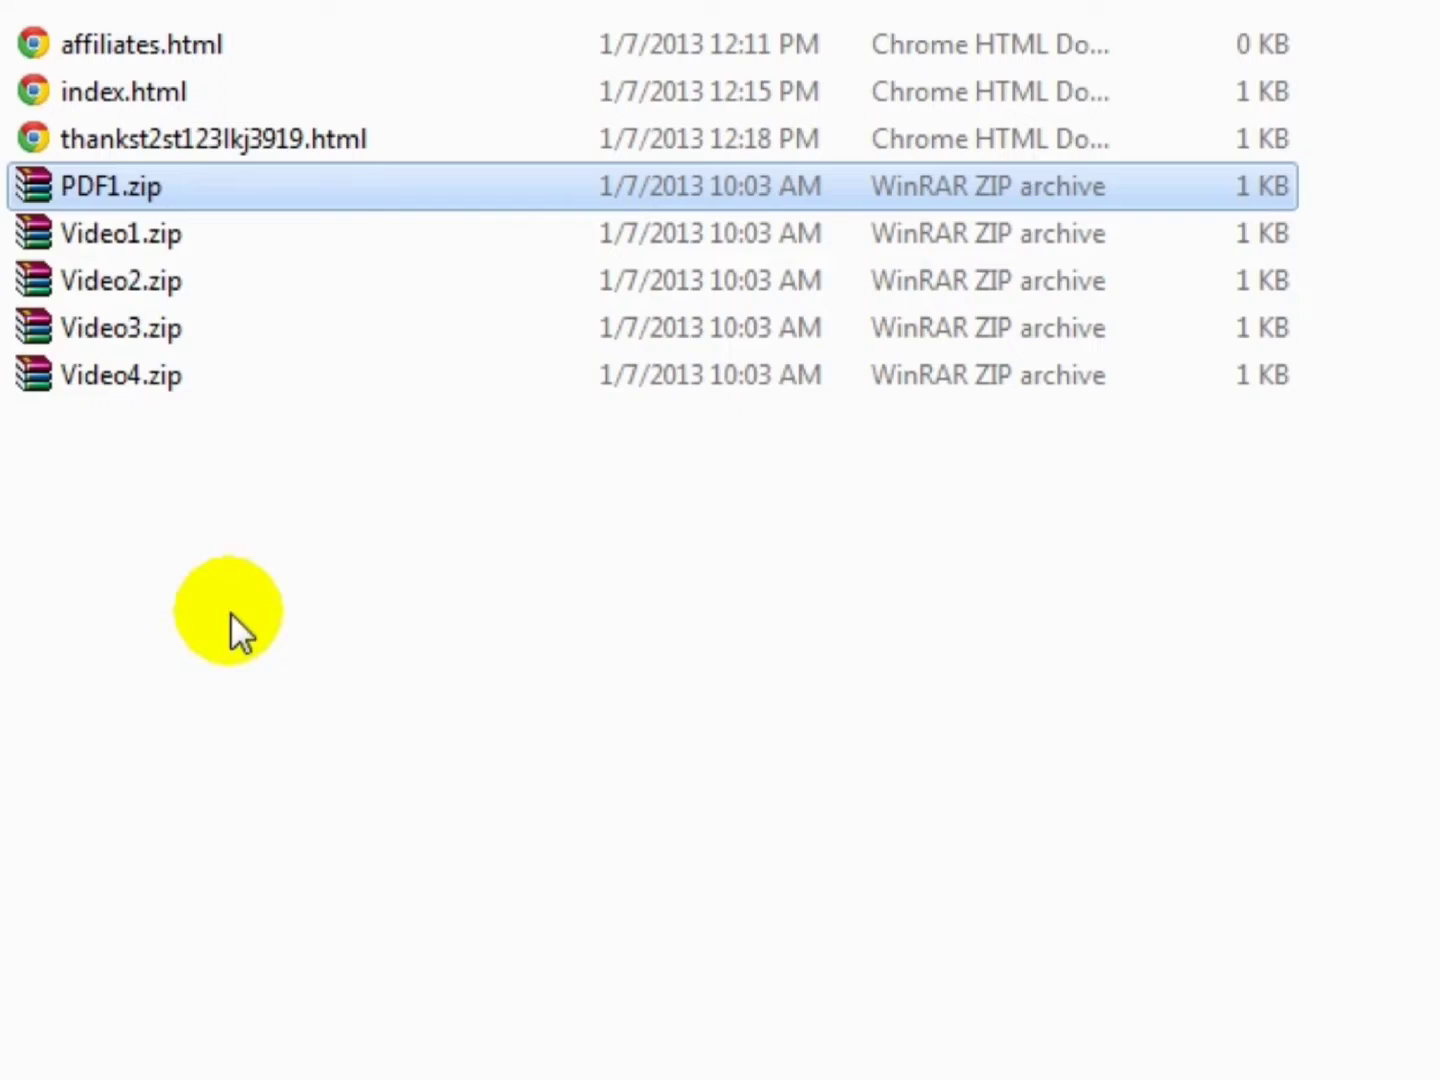
drag(239, 610, 241, 193)
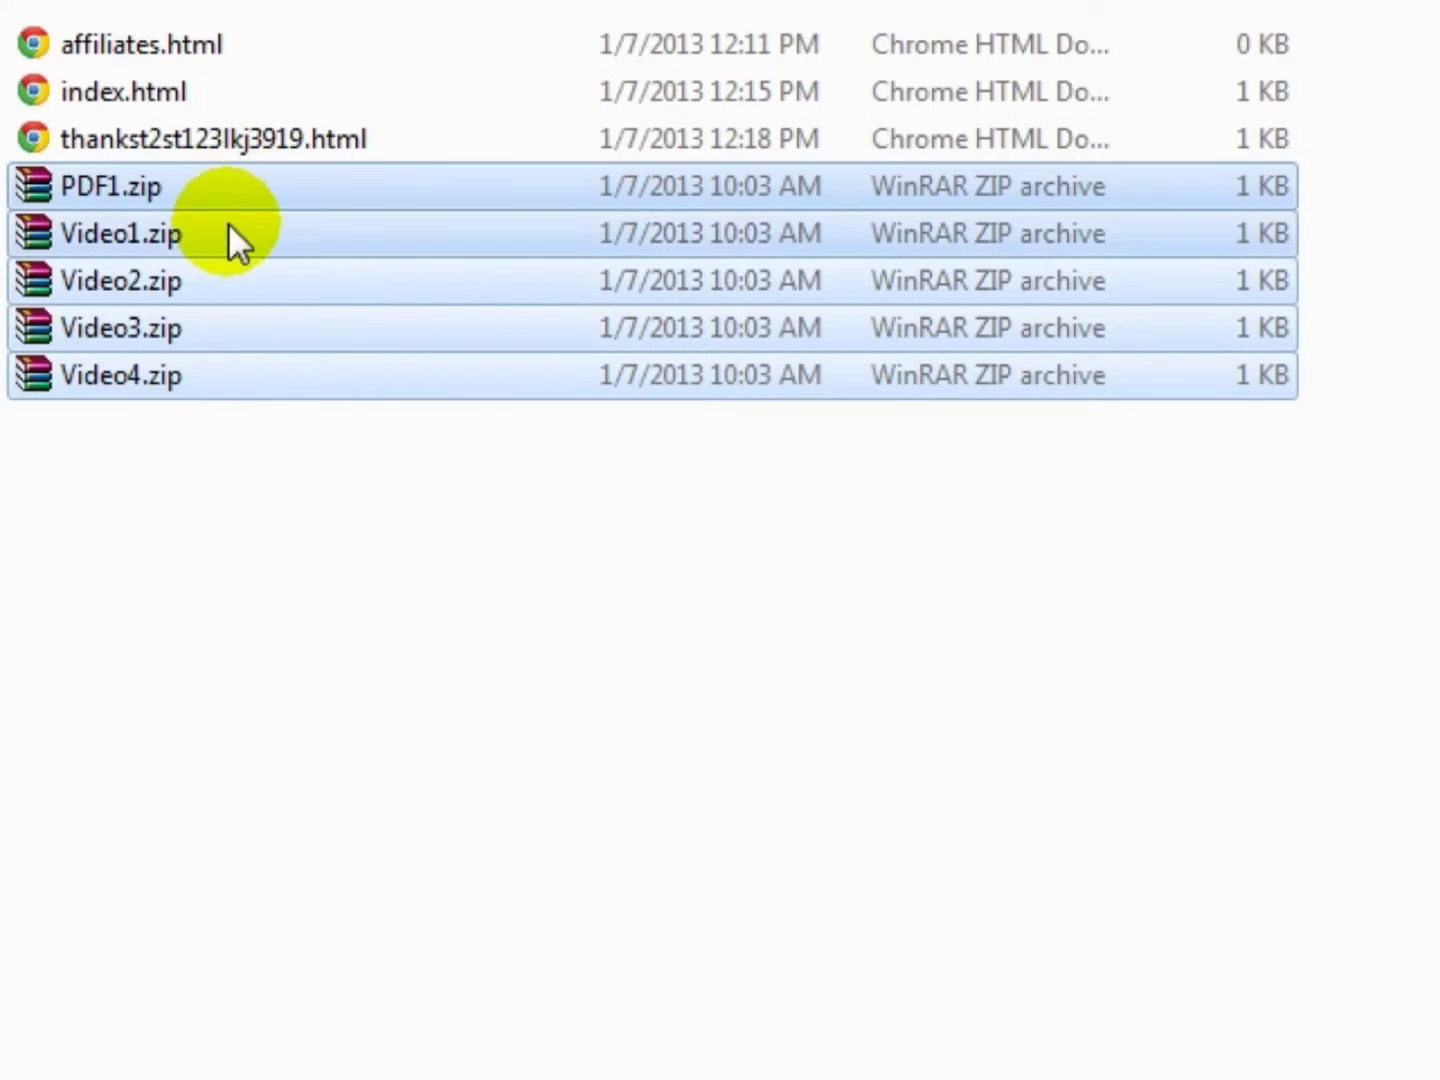
click(130, 195)
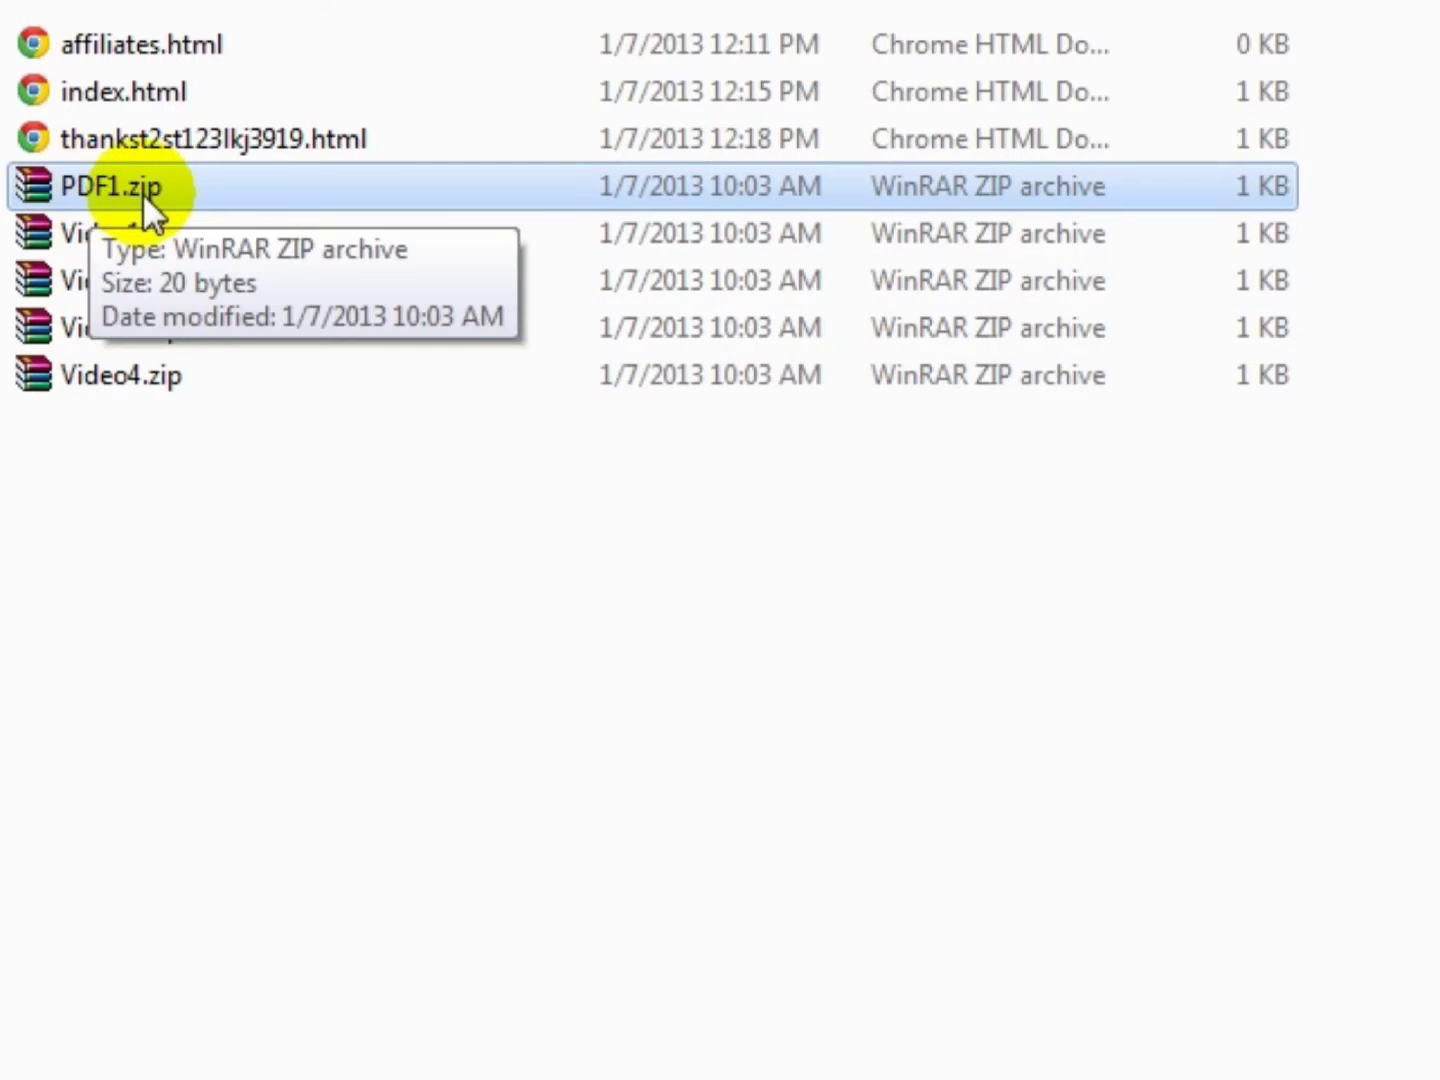
click(96, 186)
double_click(197, 187)
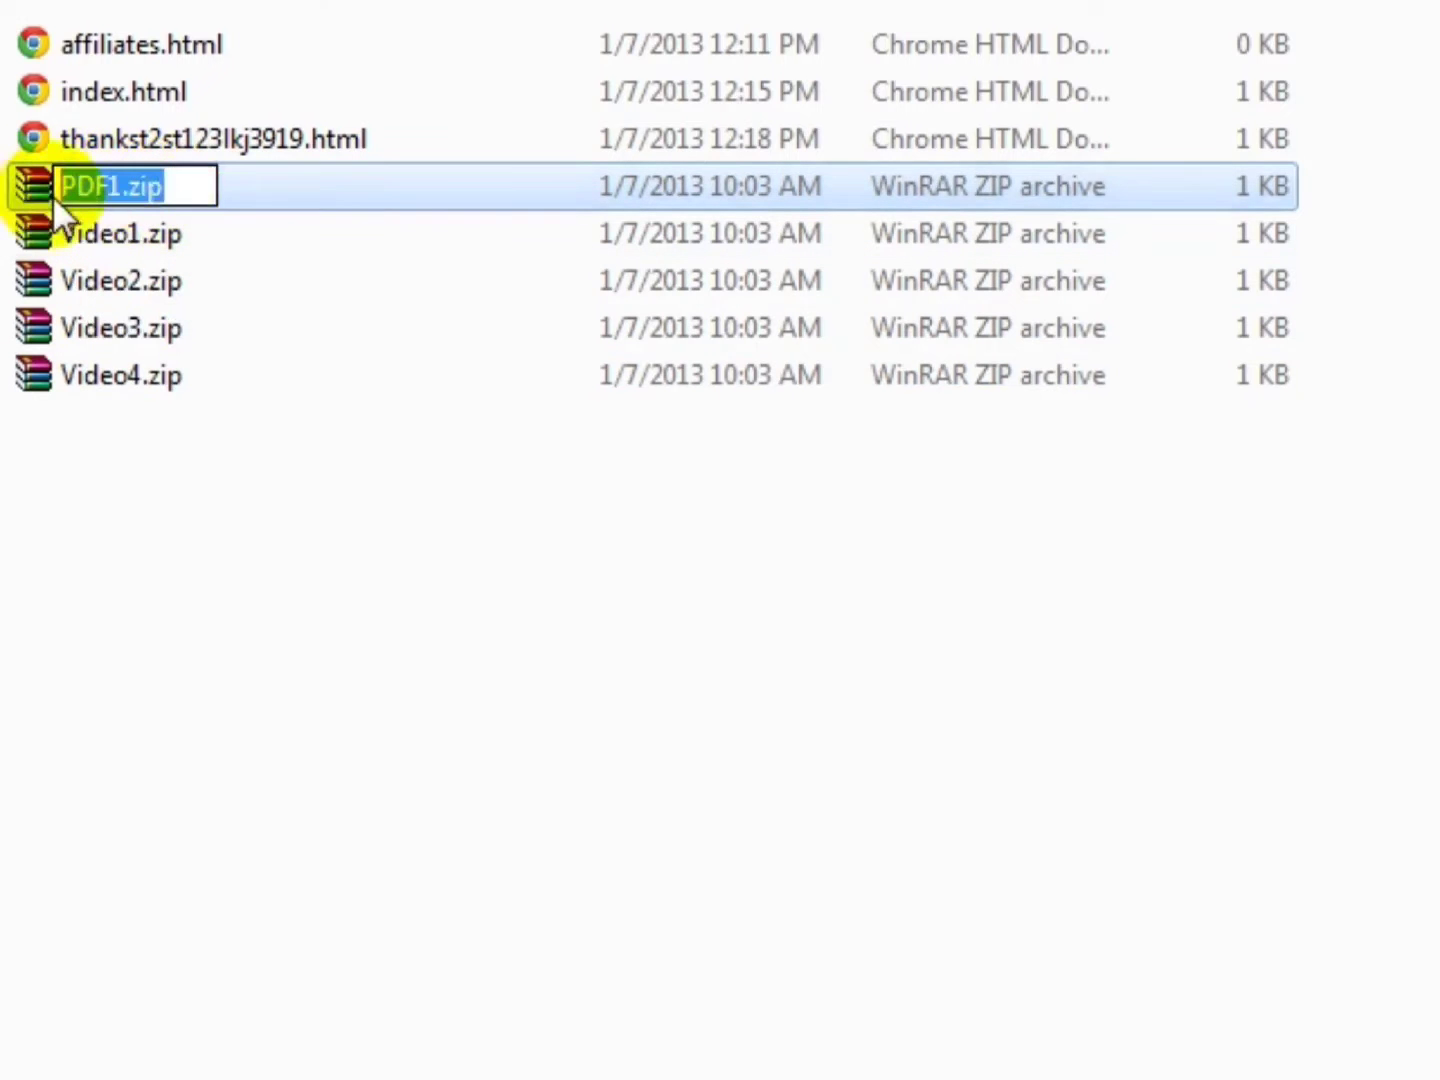
right_click(85, 193)
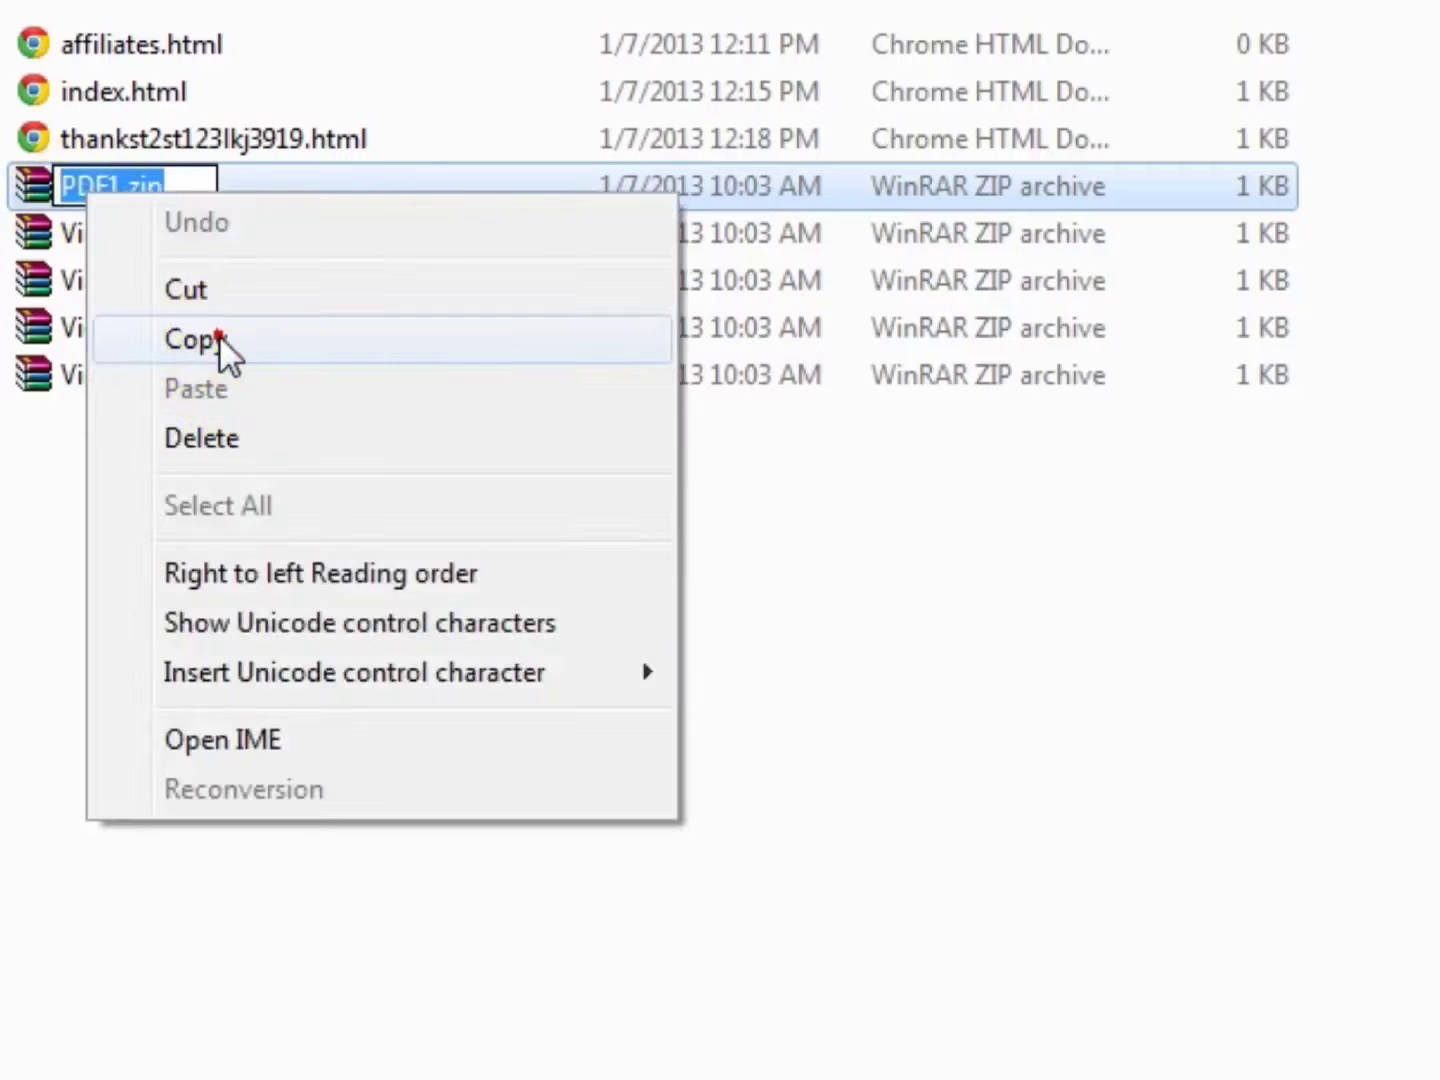
click(219, 334)
click(335, 582)
click(725, 1079)
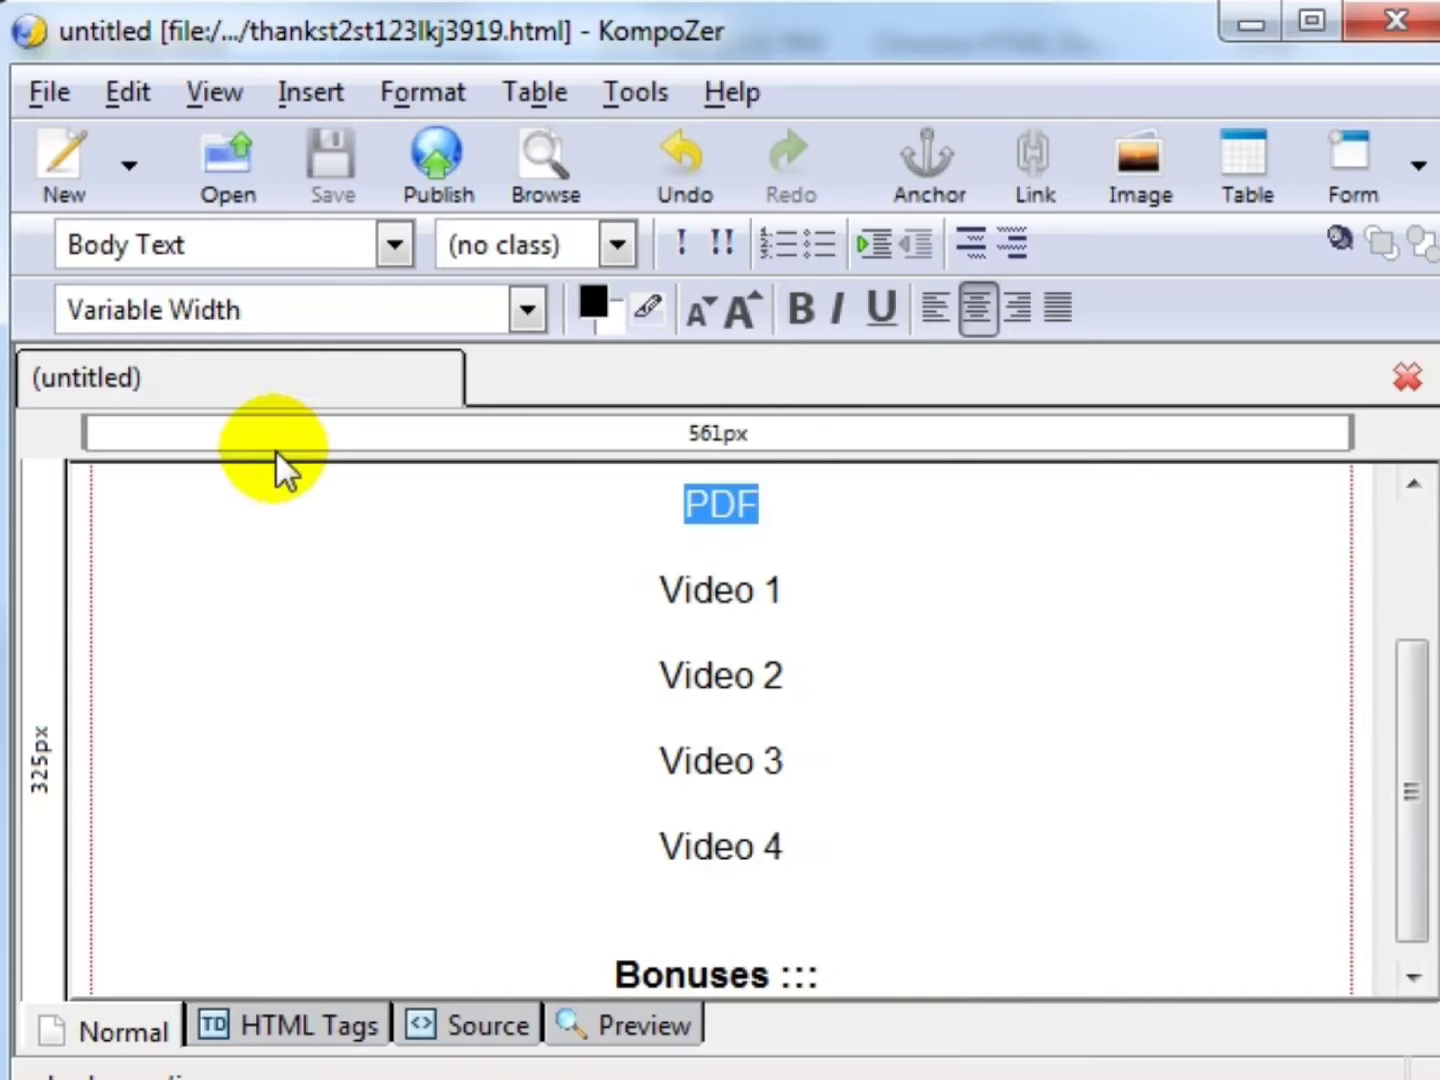
- Link the word PDF to PDF1.zip, opening in a new window
click(808, 502)
drag(758, 503, 684, 505)
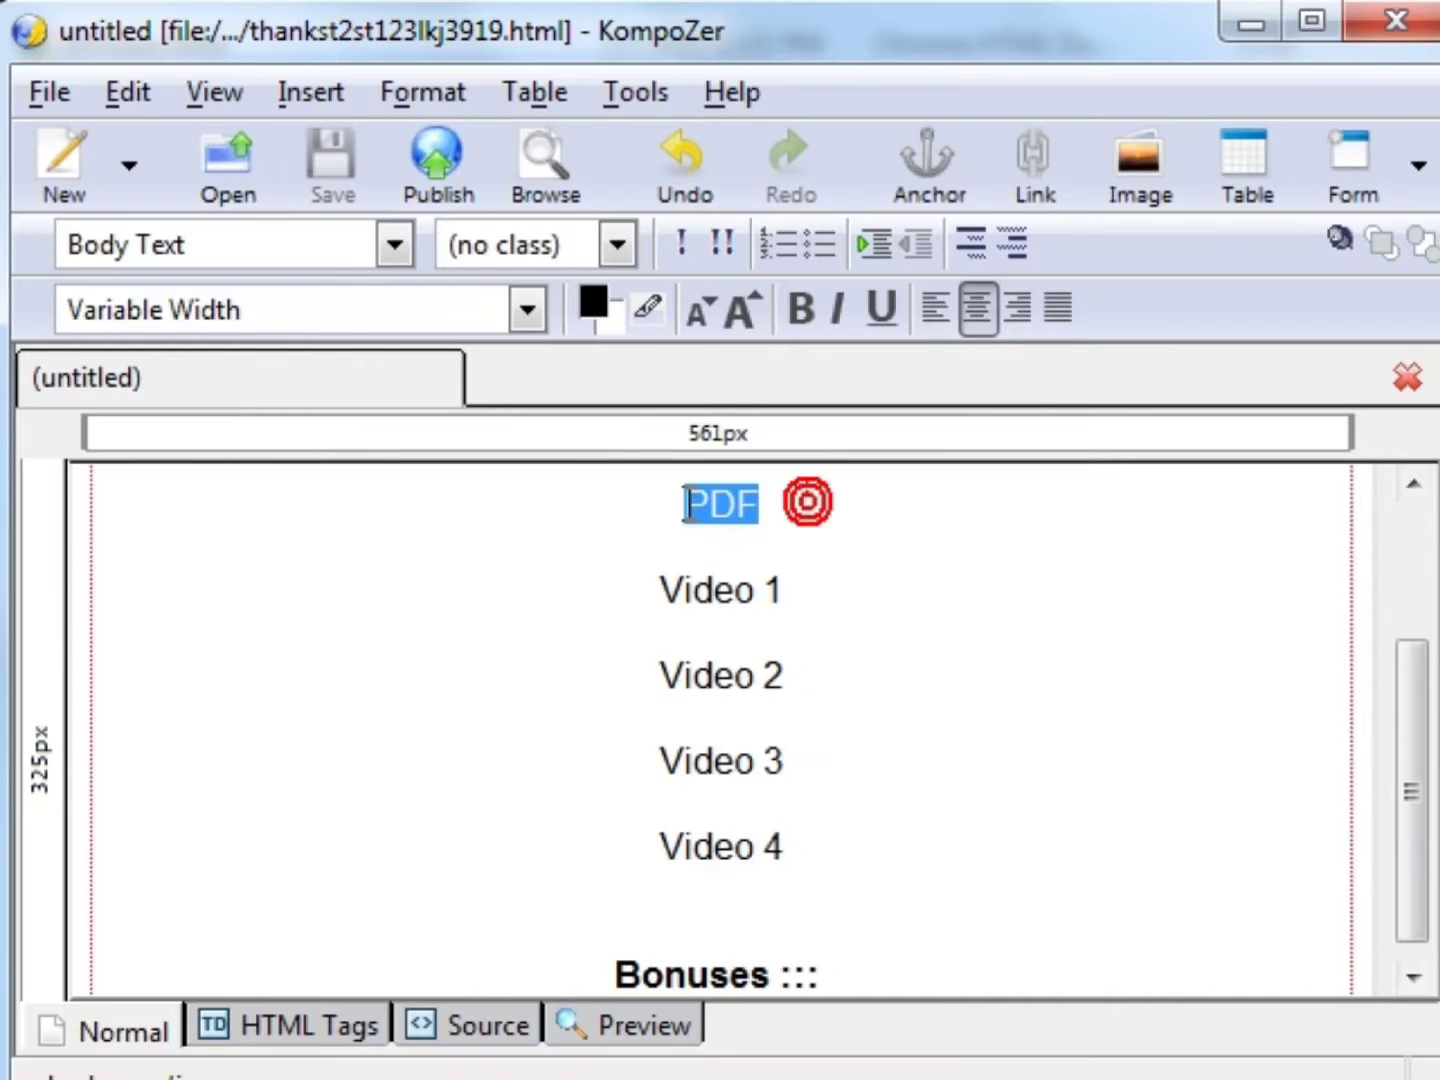
click(1042, 170)
drag(1022, 141, 785, 124)
key(ctrl+v)
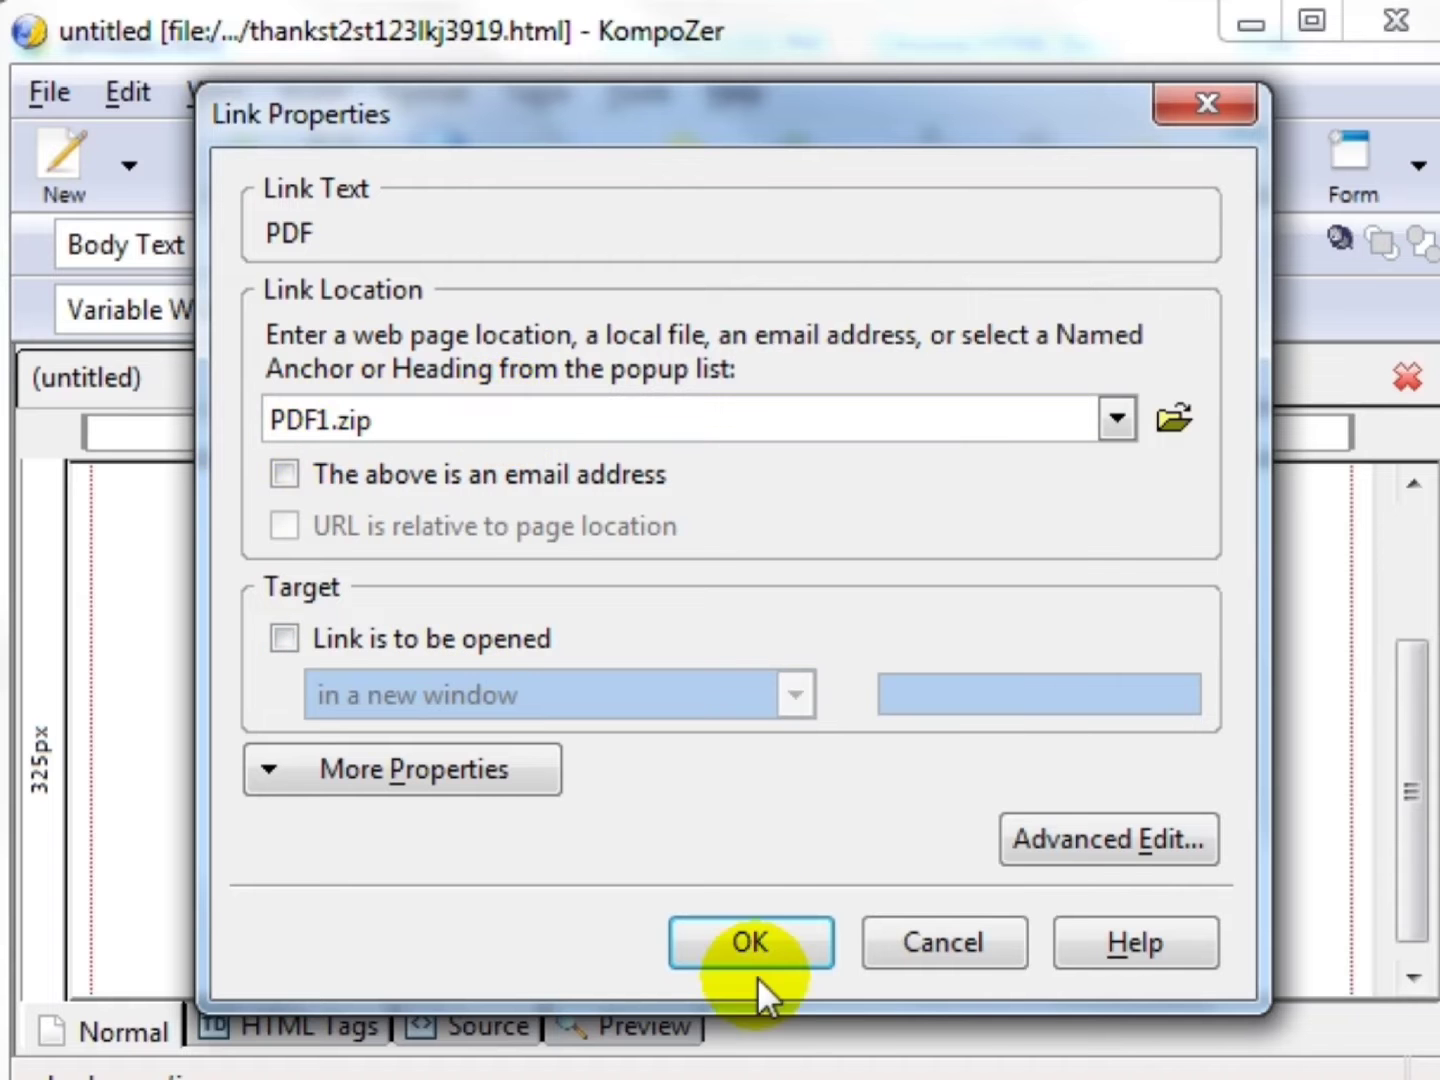
click(478, 636)
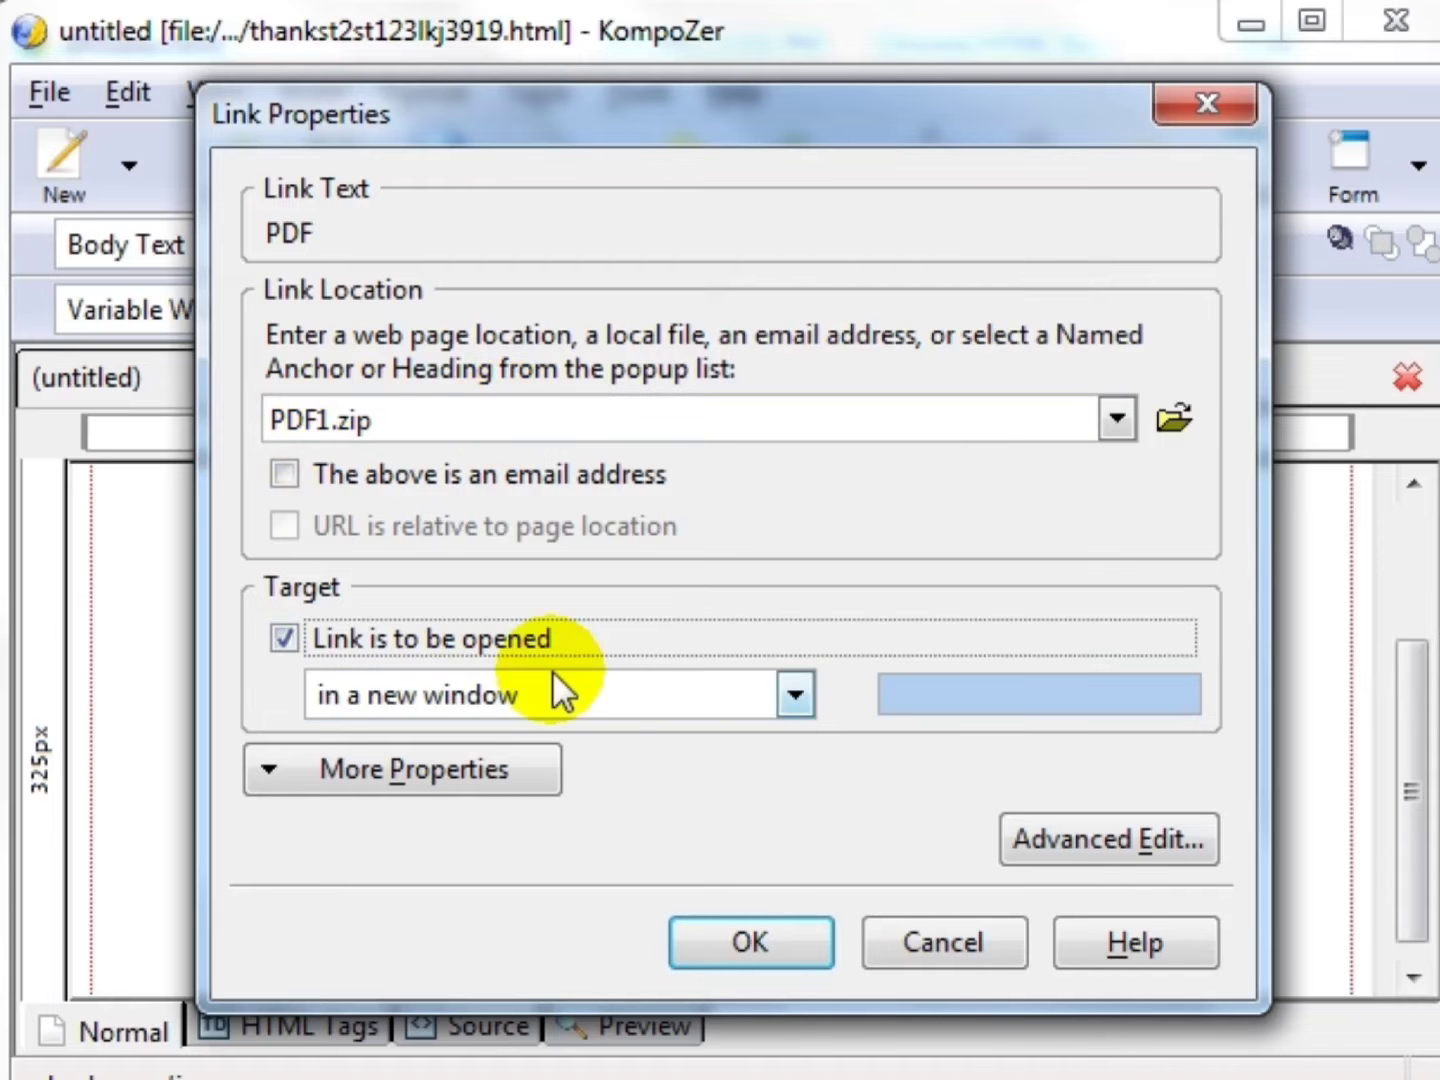
click(780, 950)
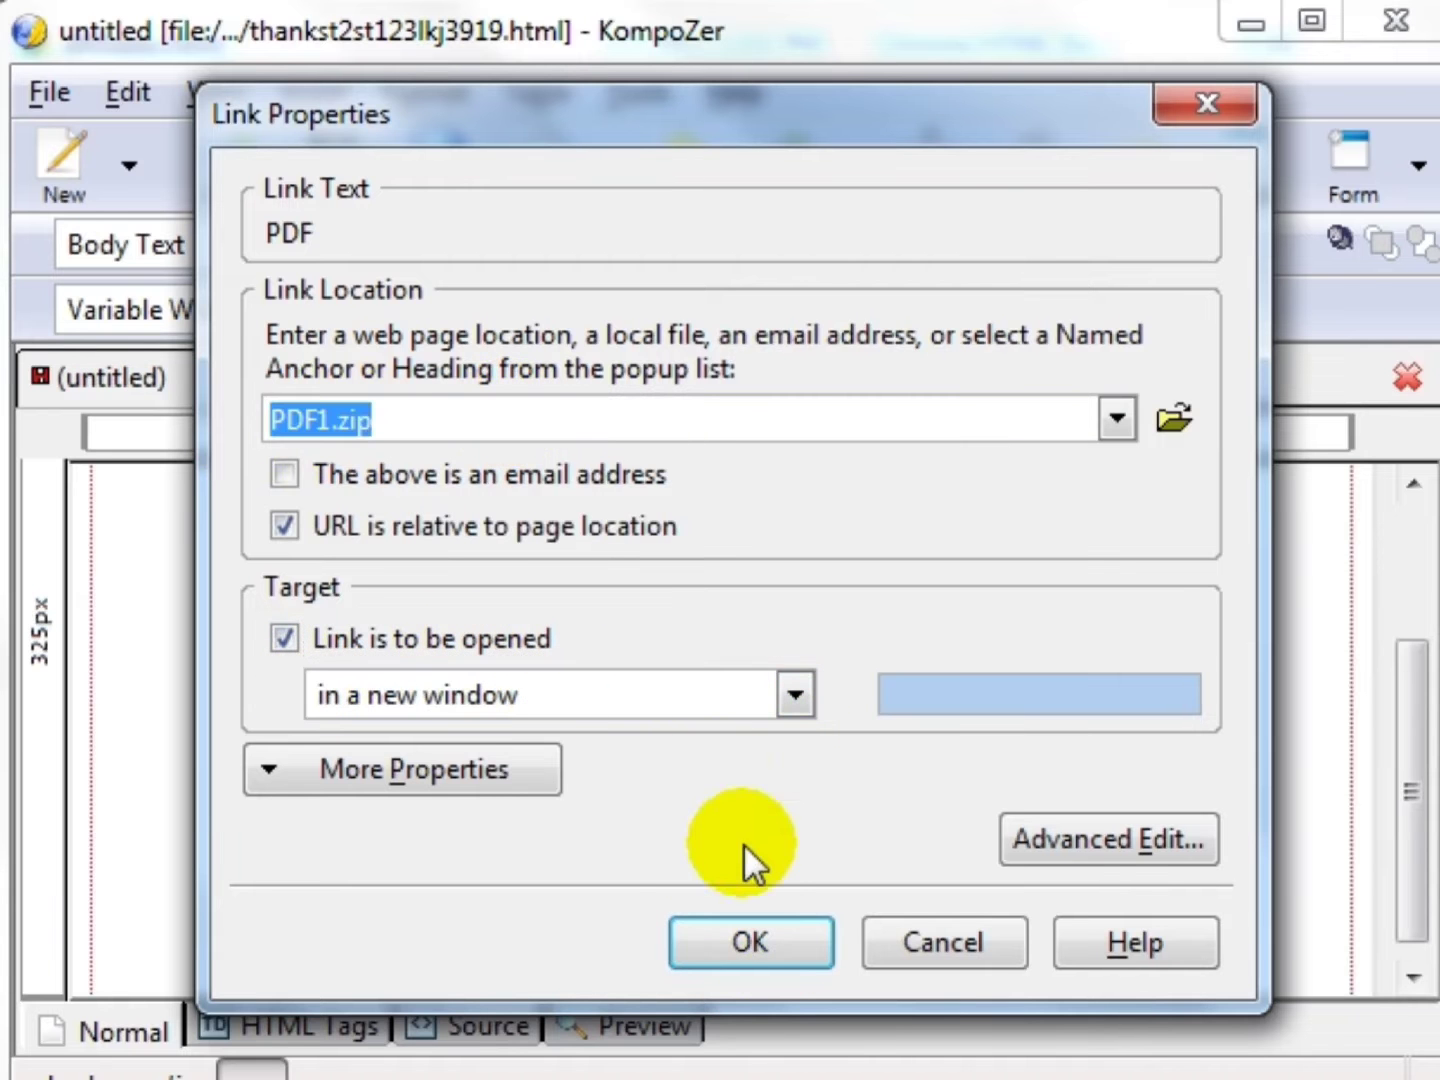
click(735, 941)
click(796, 648)
click(712, 503)
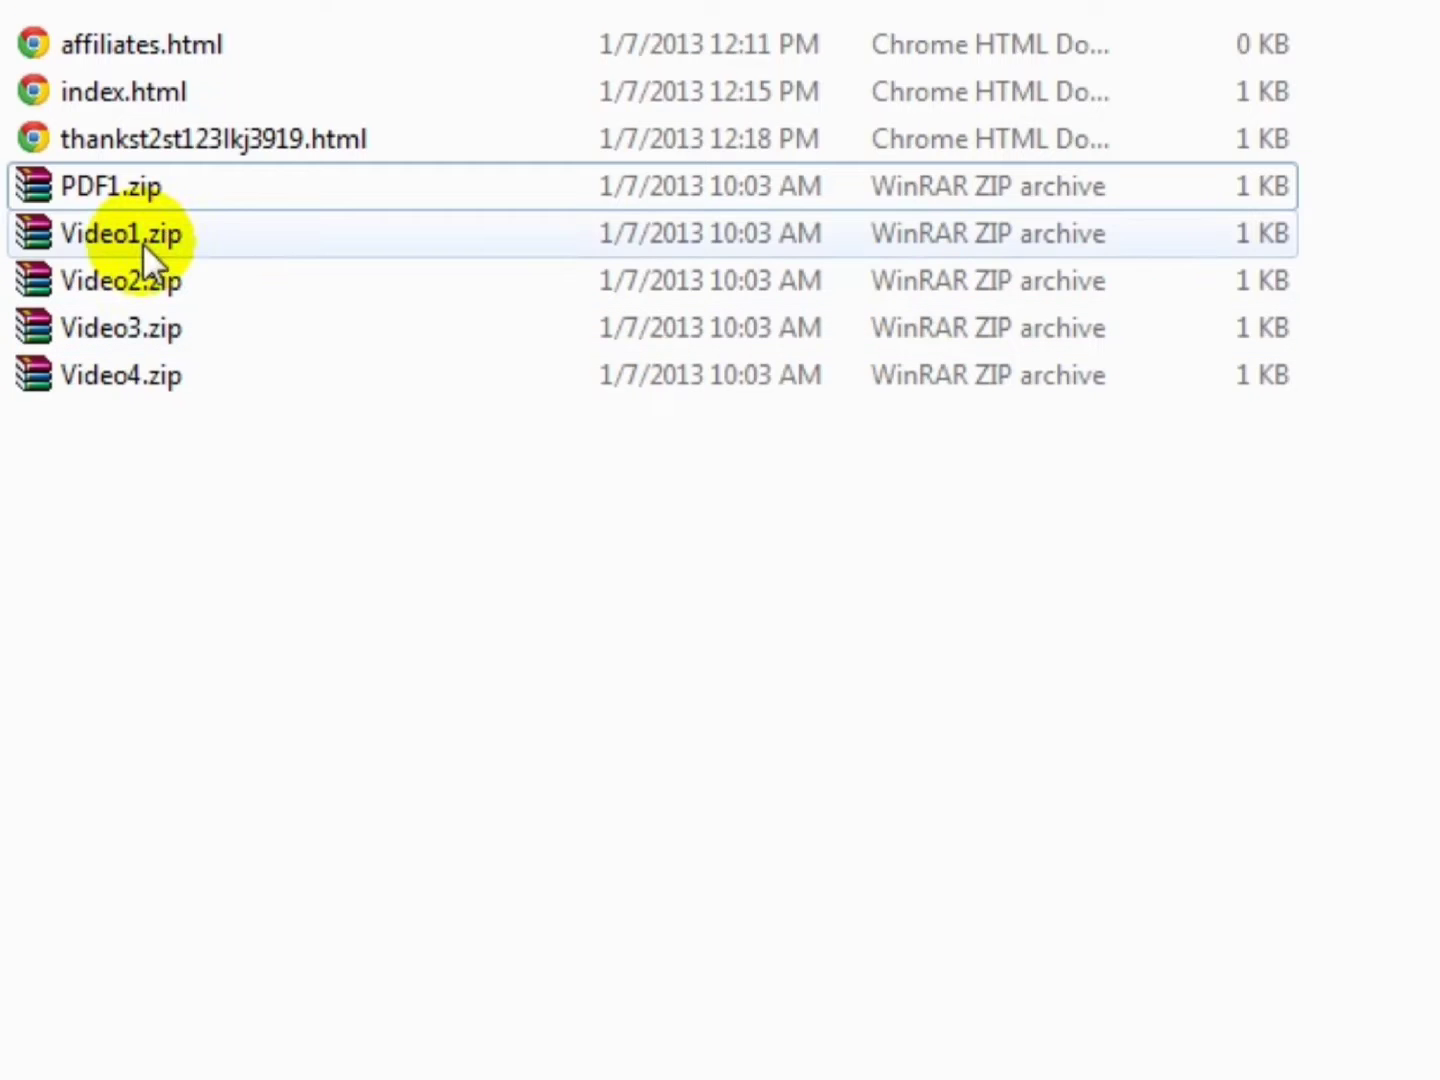
- Copy the Video1.zip name and link Video 1 to it in a new window
click(142, 231)
click(145, 232)
drag(216, 228, 16, 207)
key(Return)
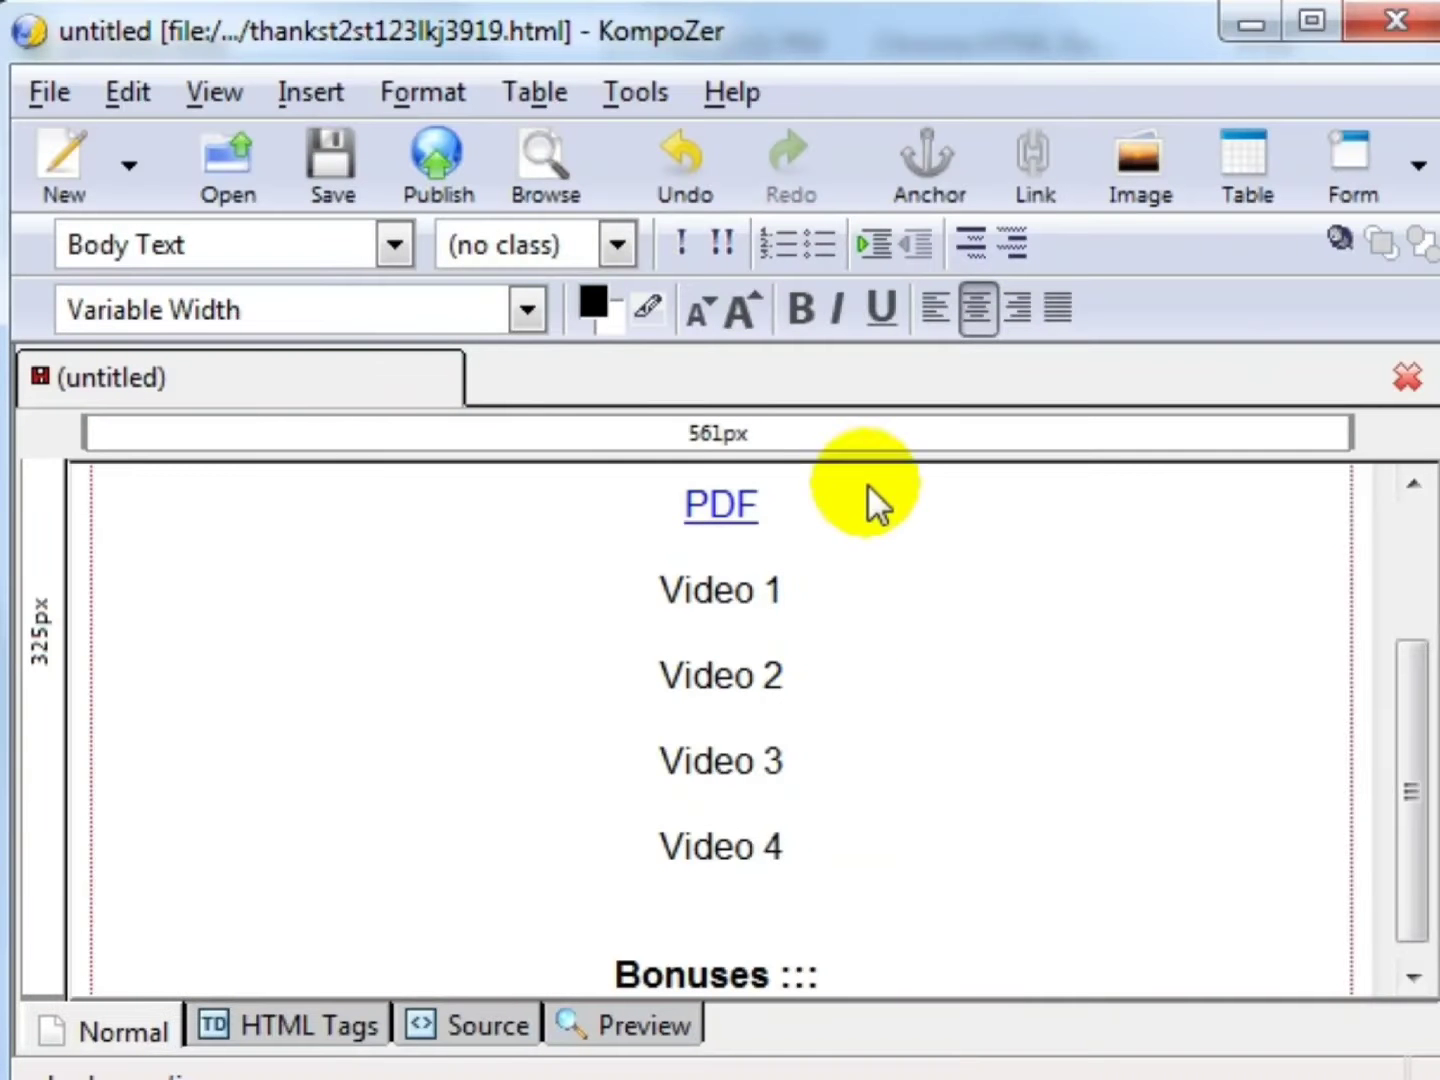
key(shift+Home)
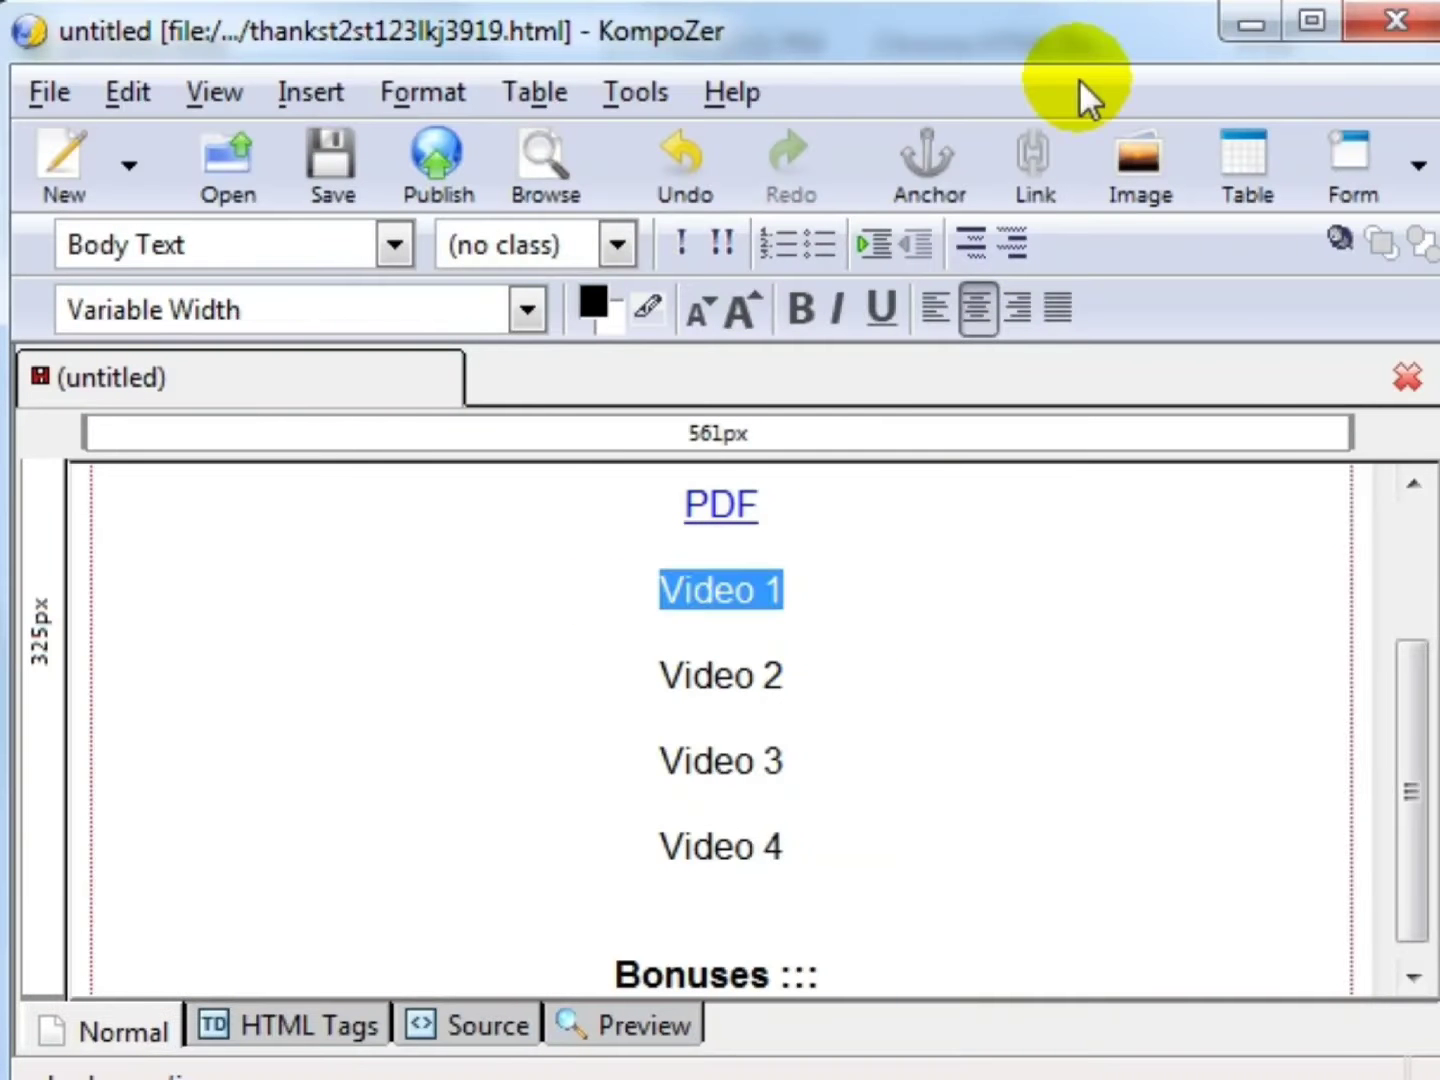
click(1035, 160)
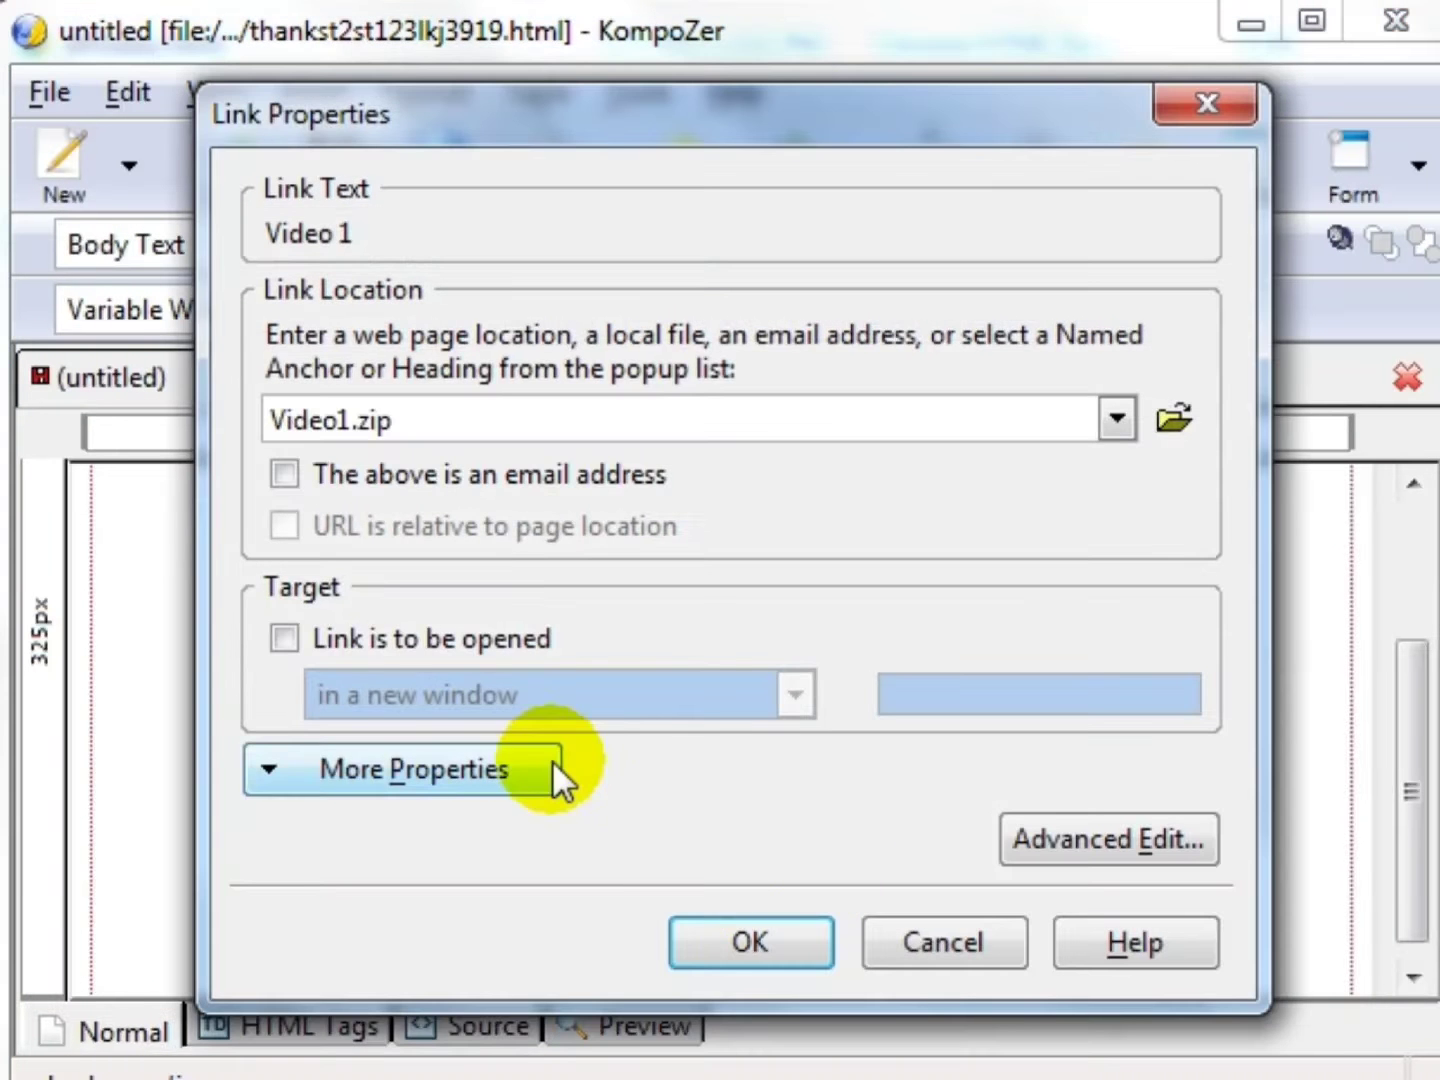
click(538, 630)
click(742, 926)
- Link Video 2, 3 and 4 to Video2.zip–Video4.zip, then save the thank-you page
click(826, 675)
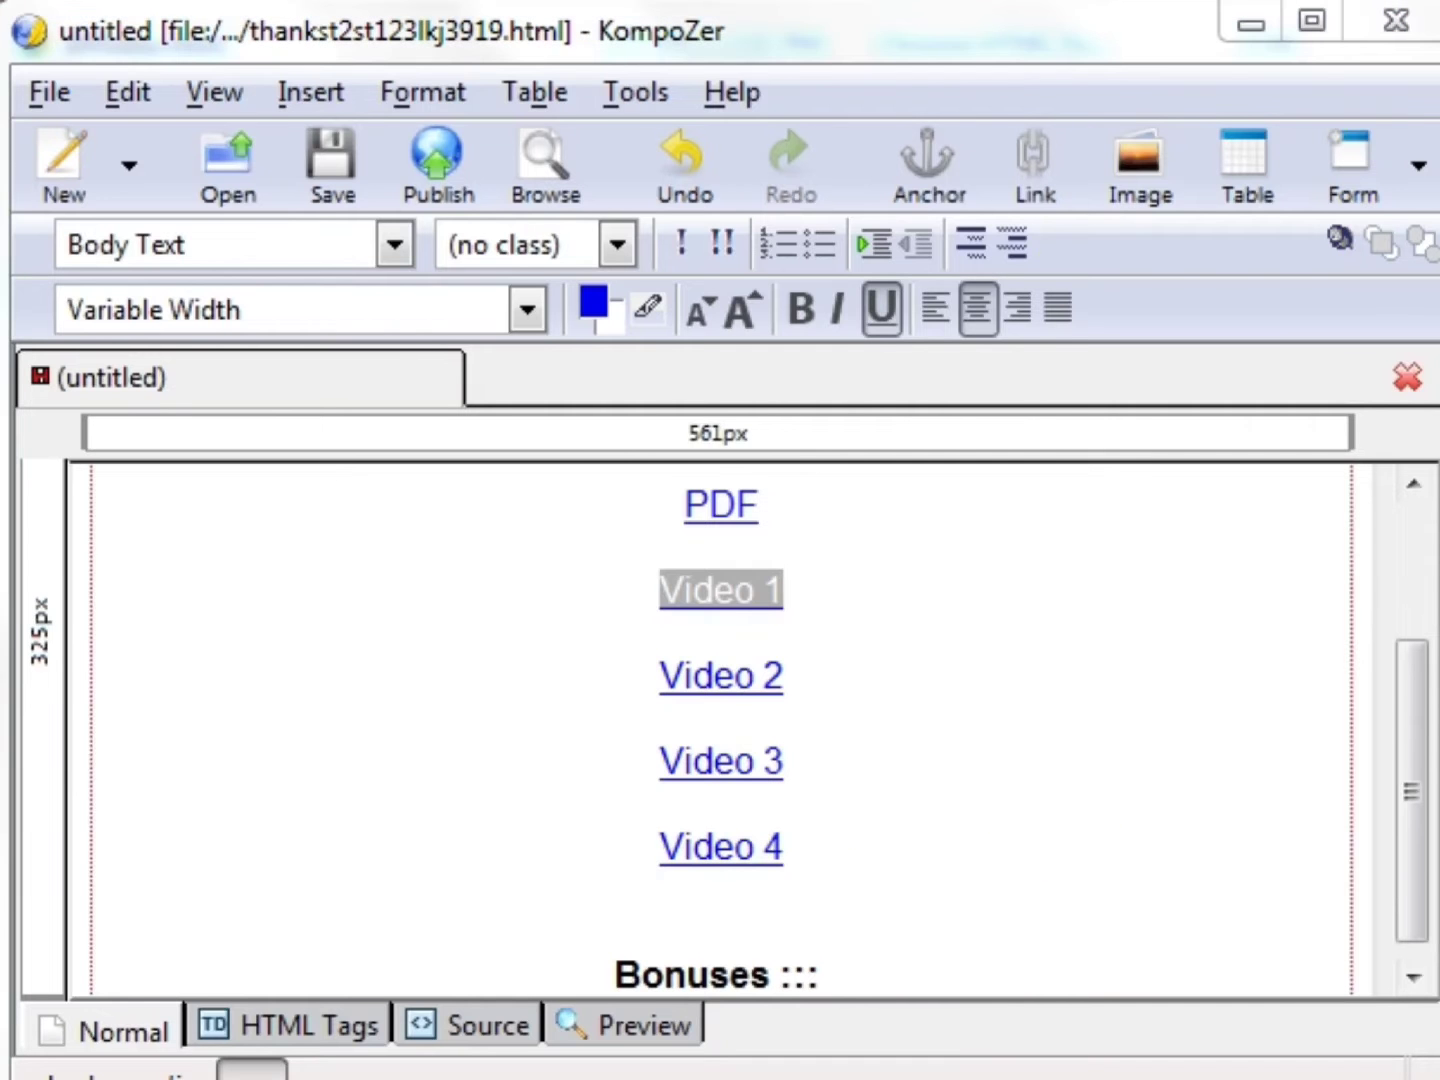
click(872, 616)
double_click(709, 590)
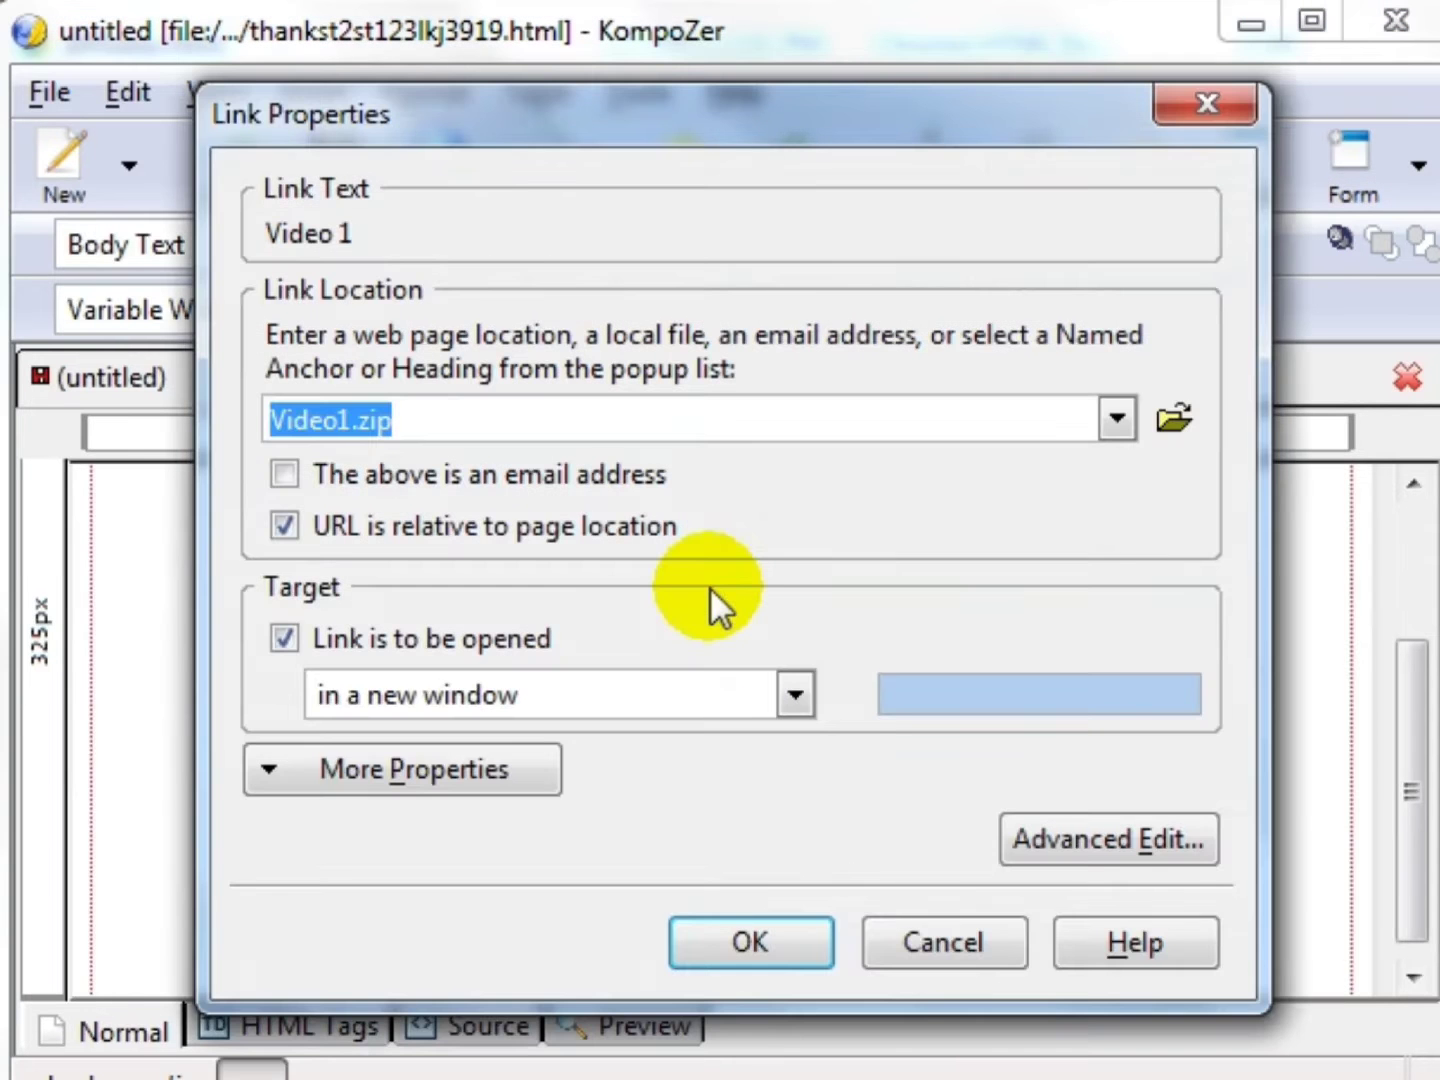
click(719, 945)
triple_click(745, 676)
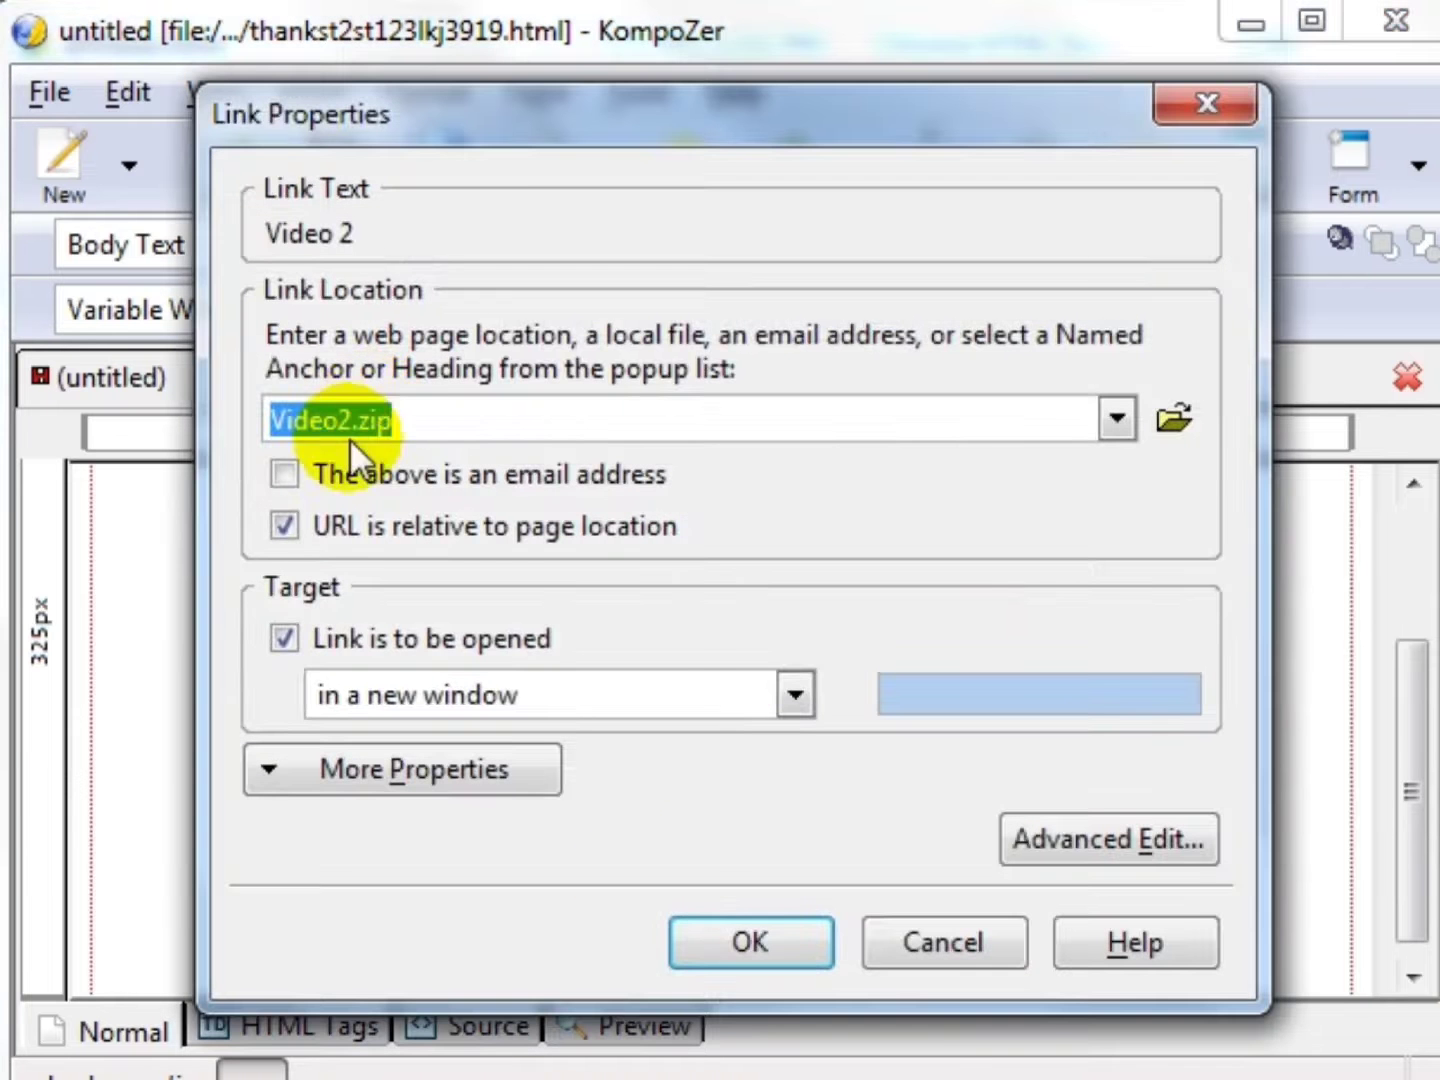
click(790, 935)
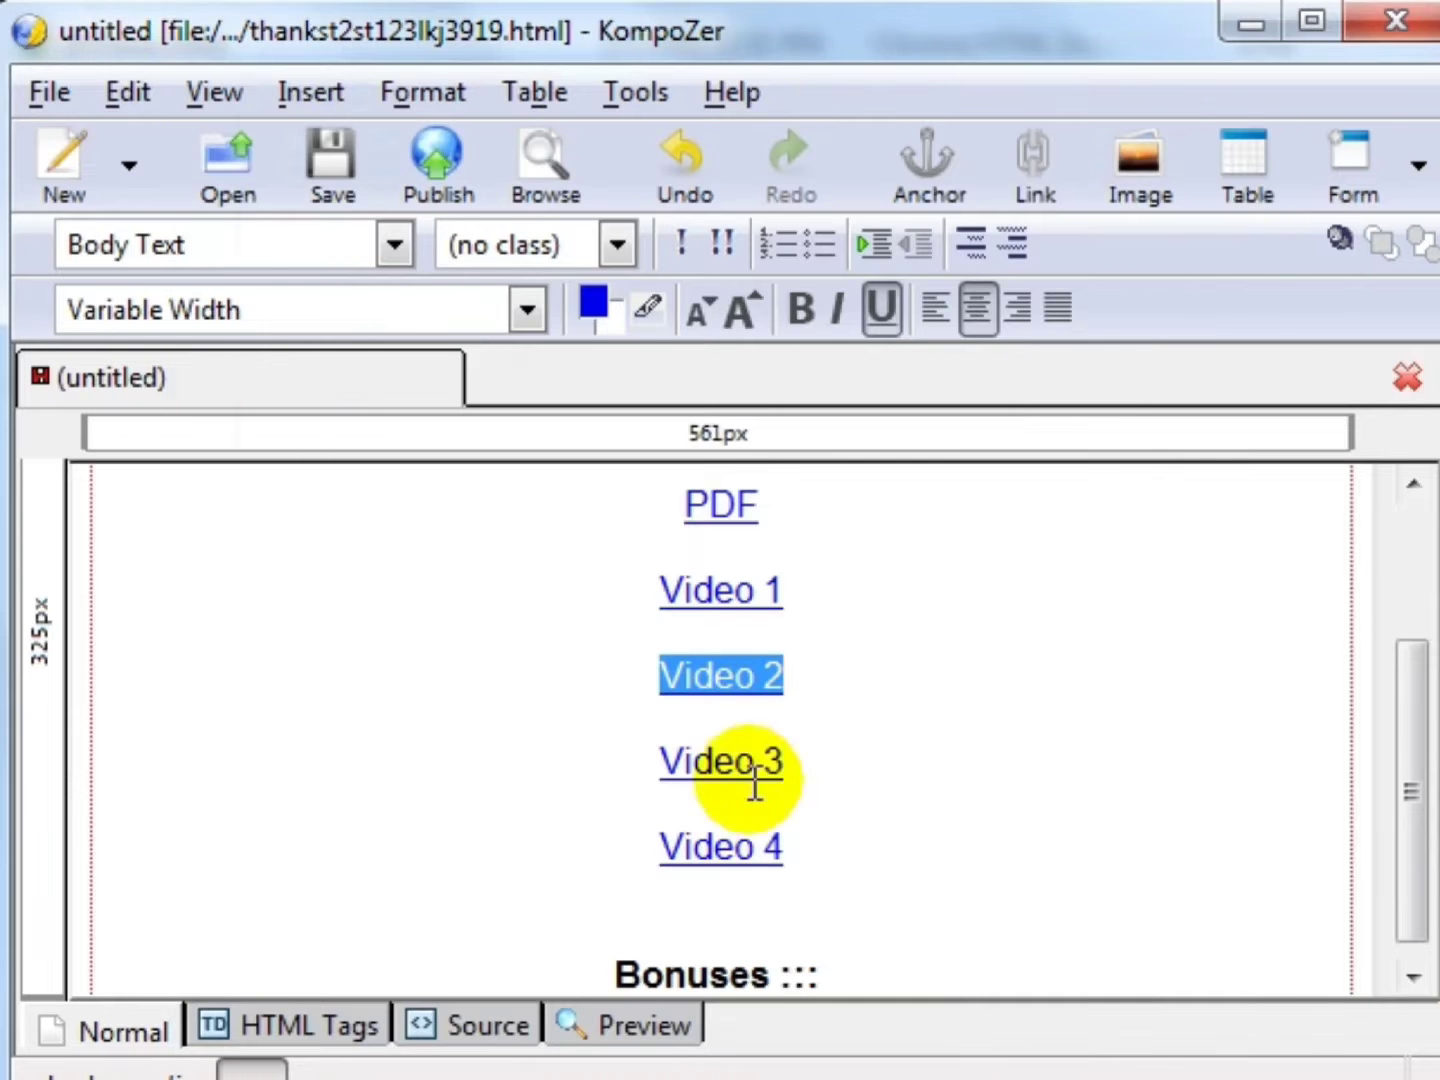
double_click(749, 777)
click(775, 918)
double_click(760, 848)
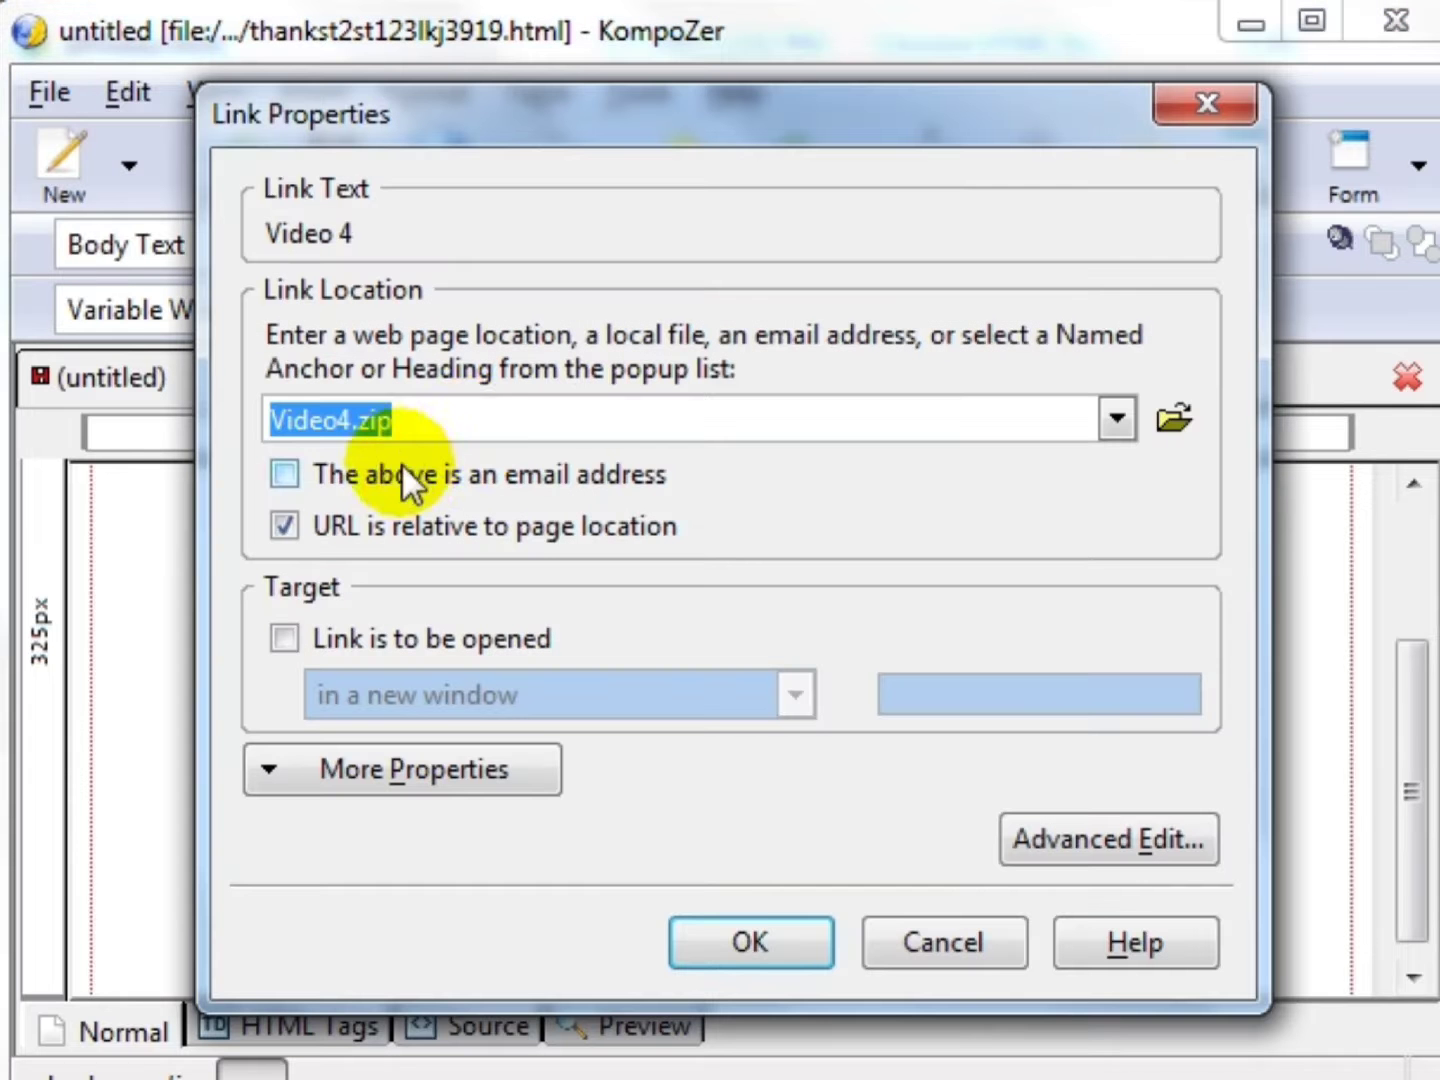
click(483, 410)
double_click(458, 425)
click(734, 931)
click(341, 188)
click(977, 597)
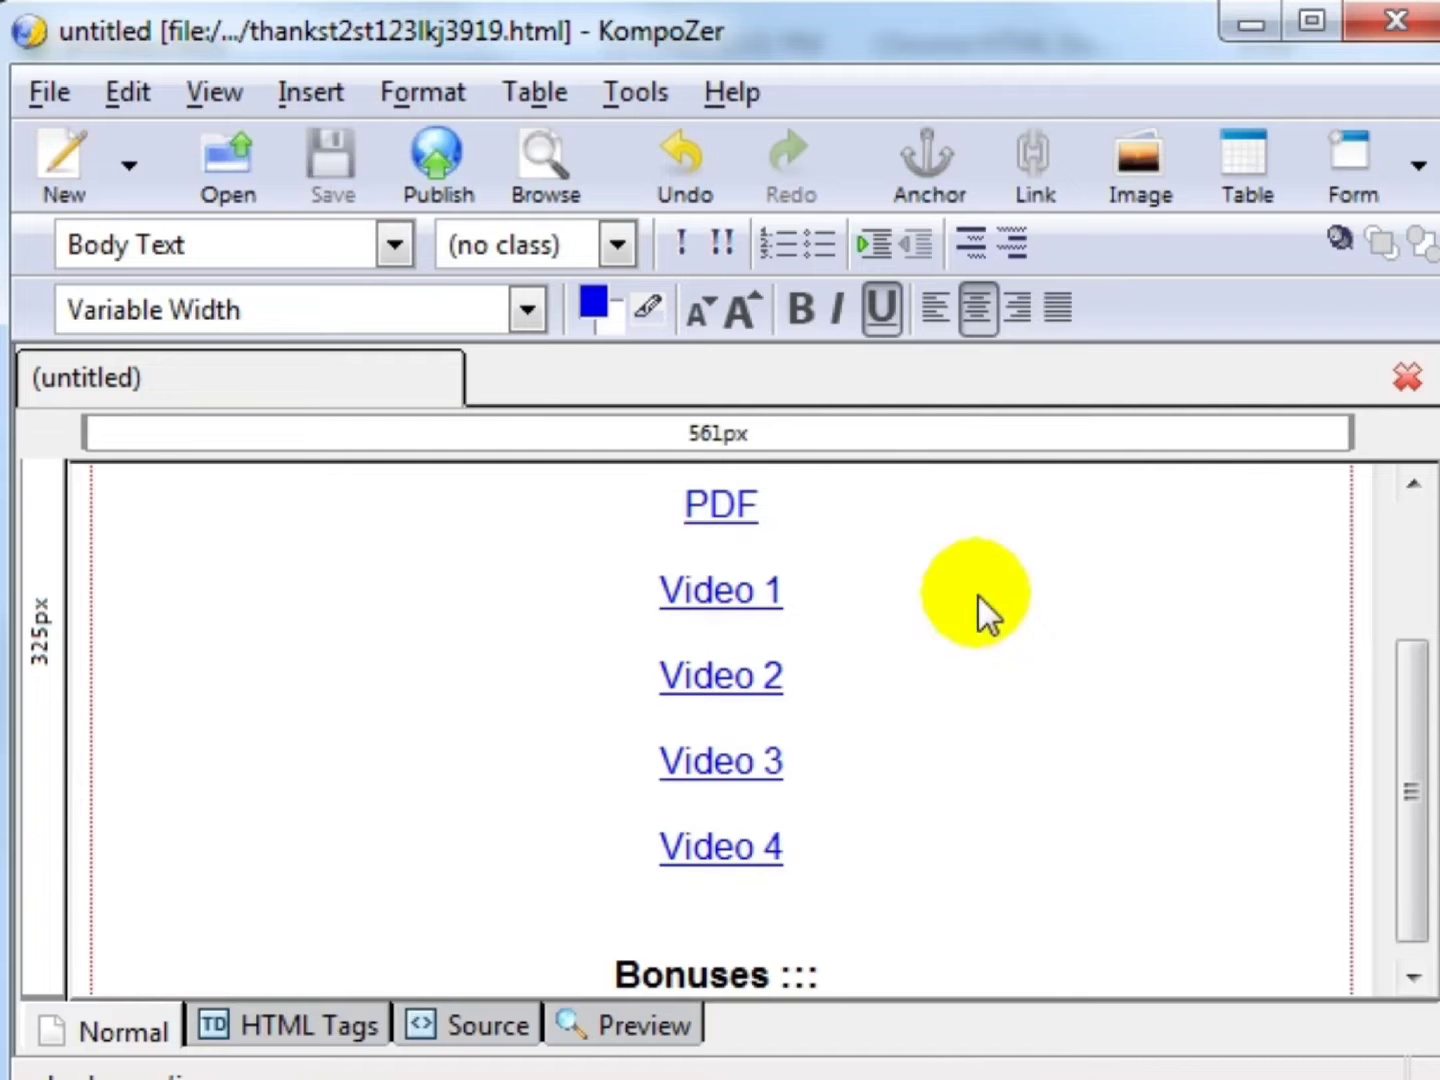
- Close the thank-you page and open affiliates.html with KompoZer from Explorer
click(1418, 14)
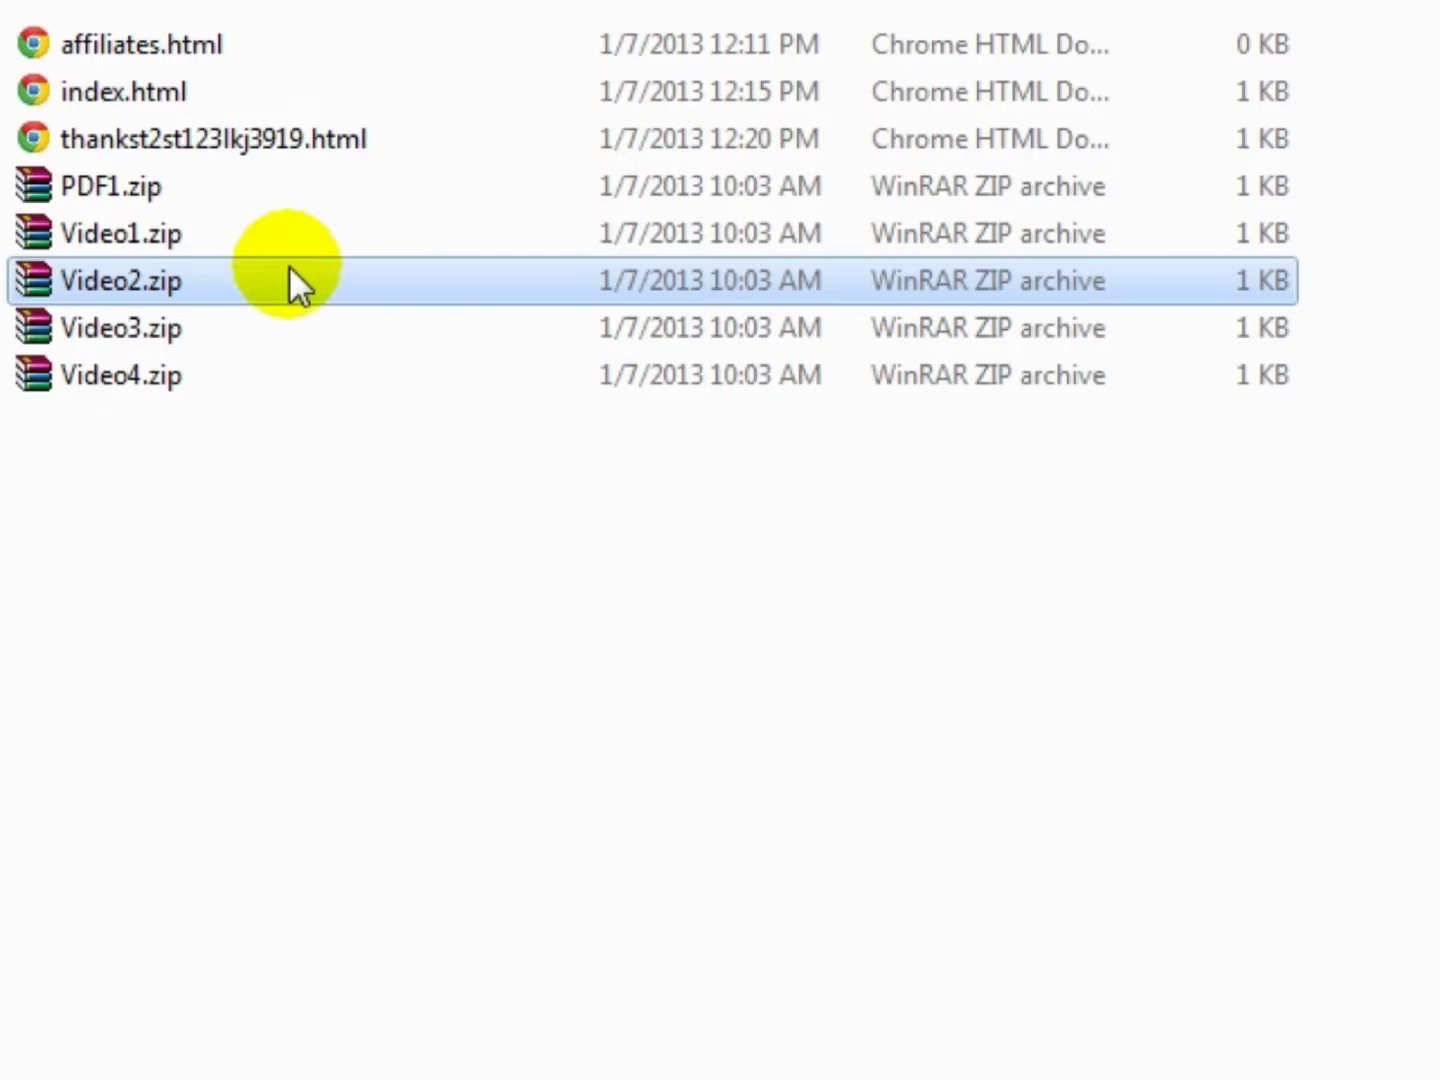
click(283, 138)
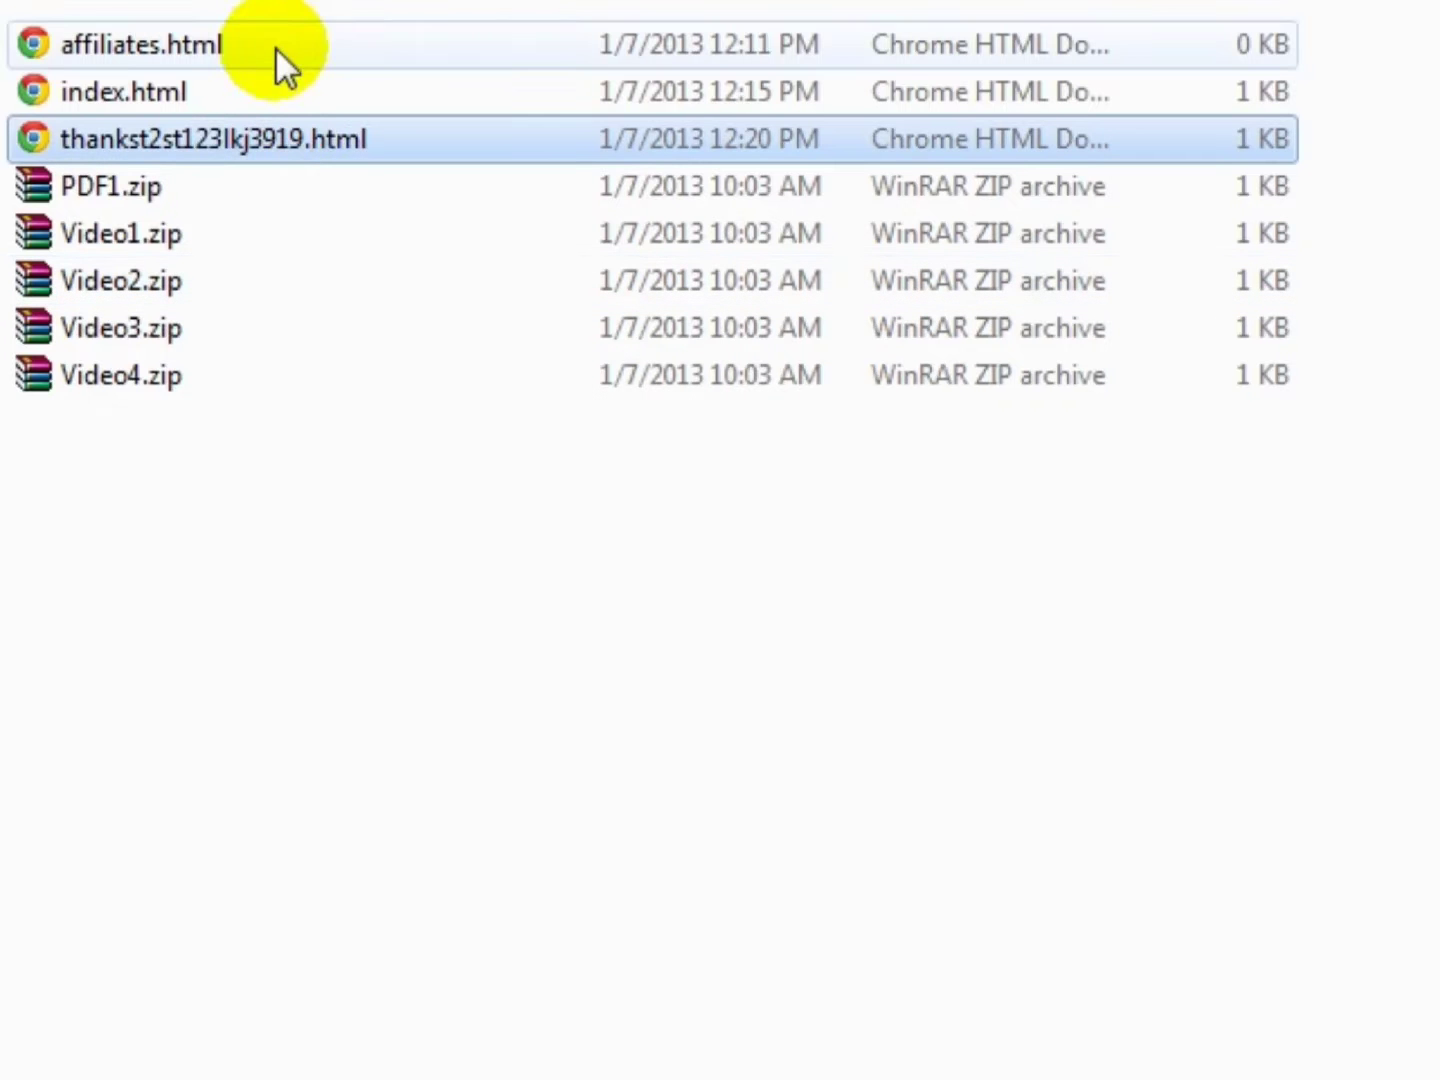
drag(257, 479, 223, 190)
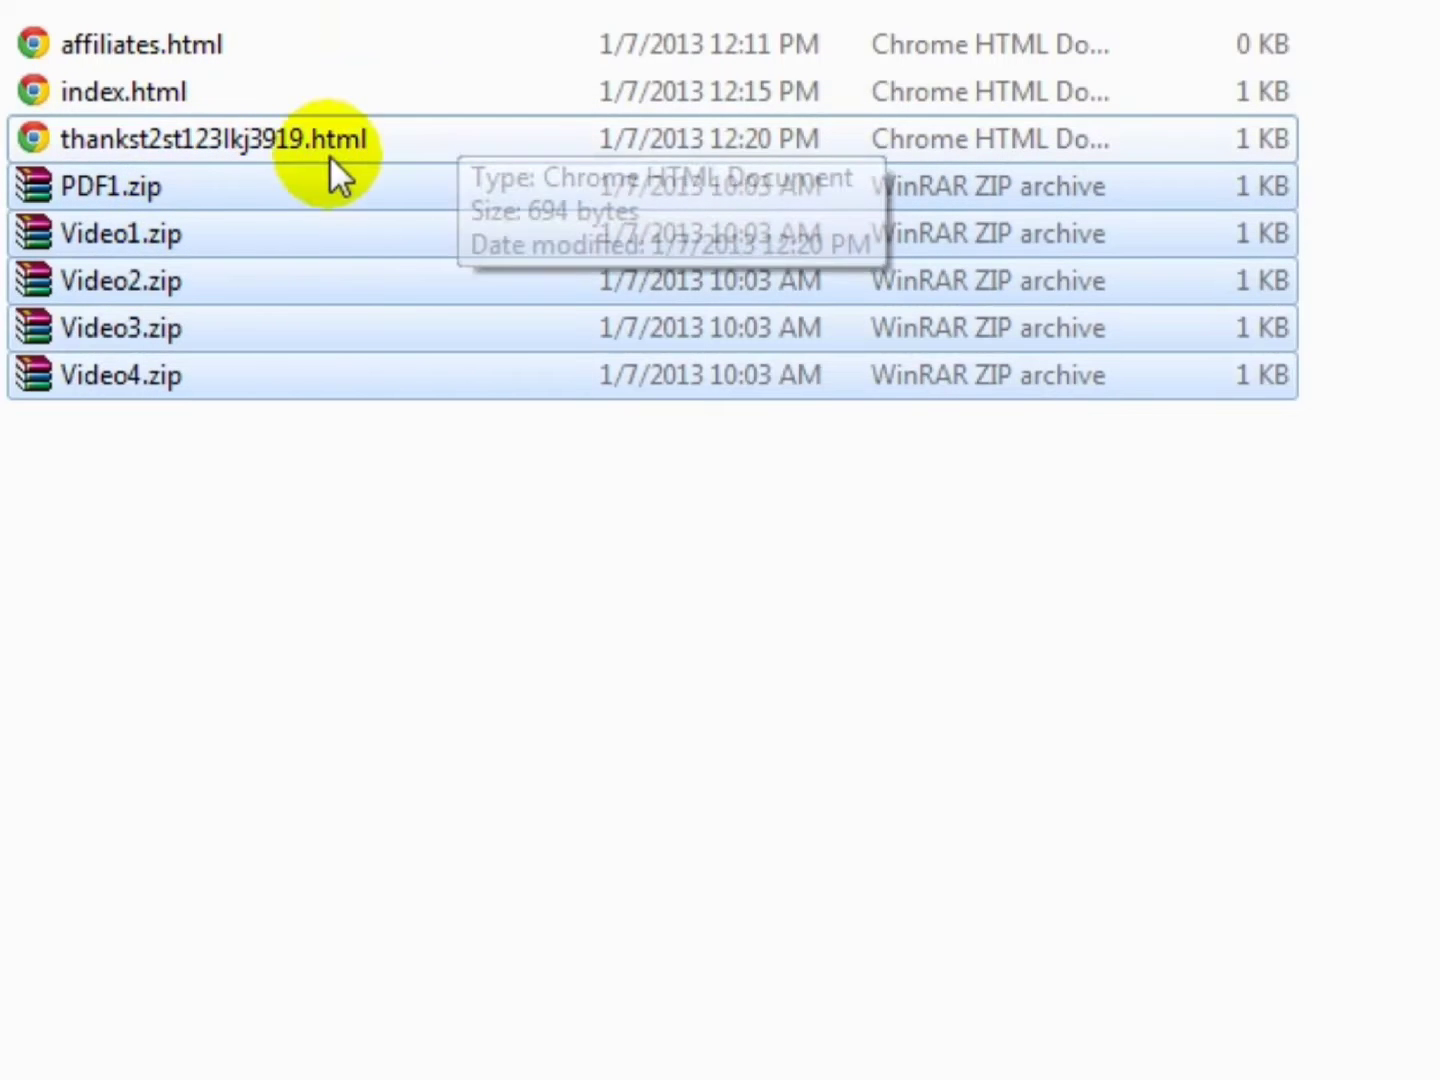
click(229, 45)
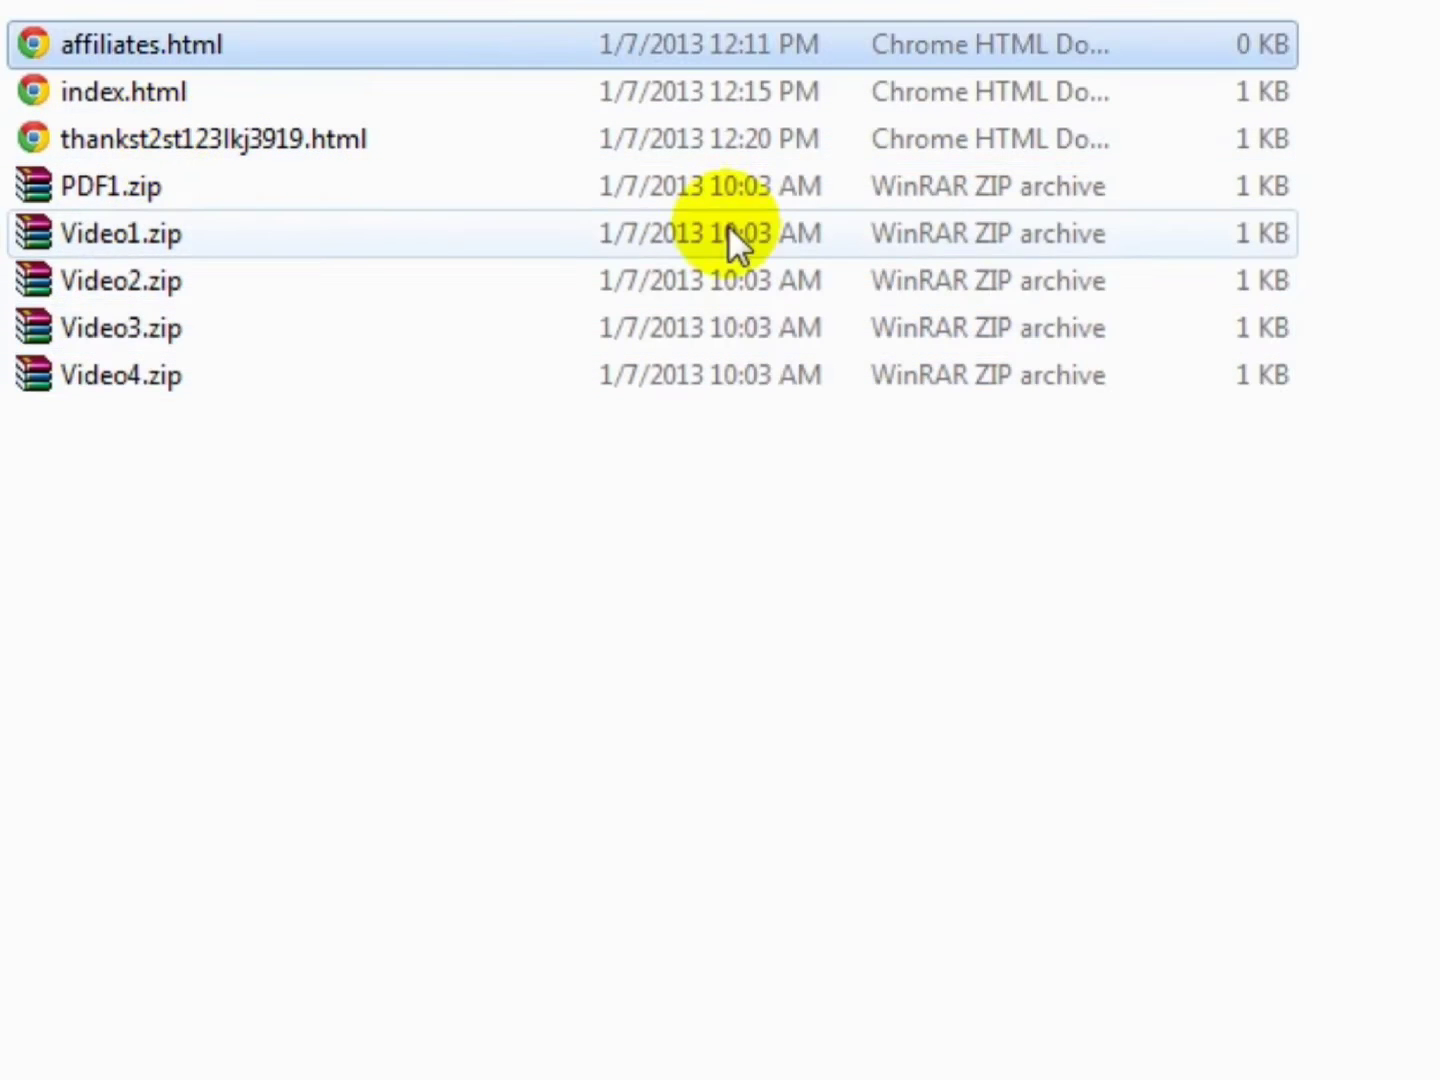
right_click(70, 41)
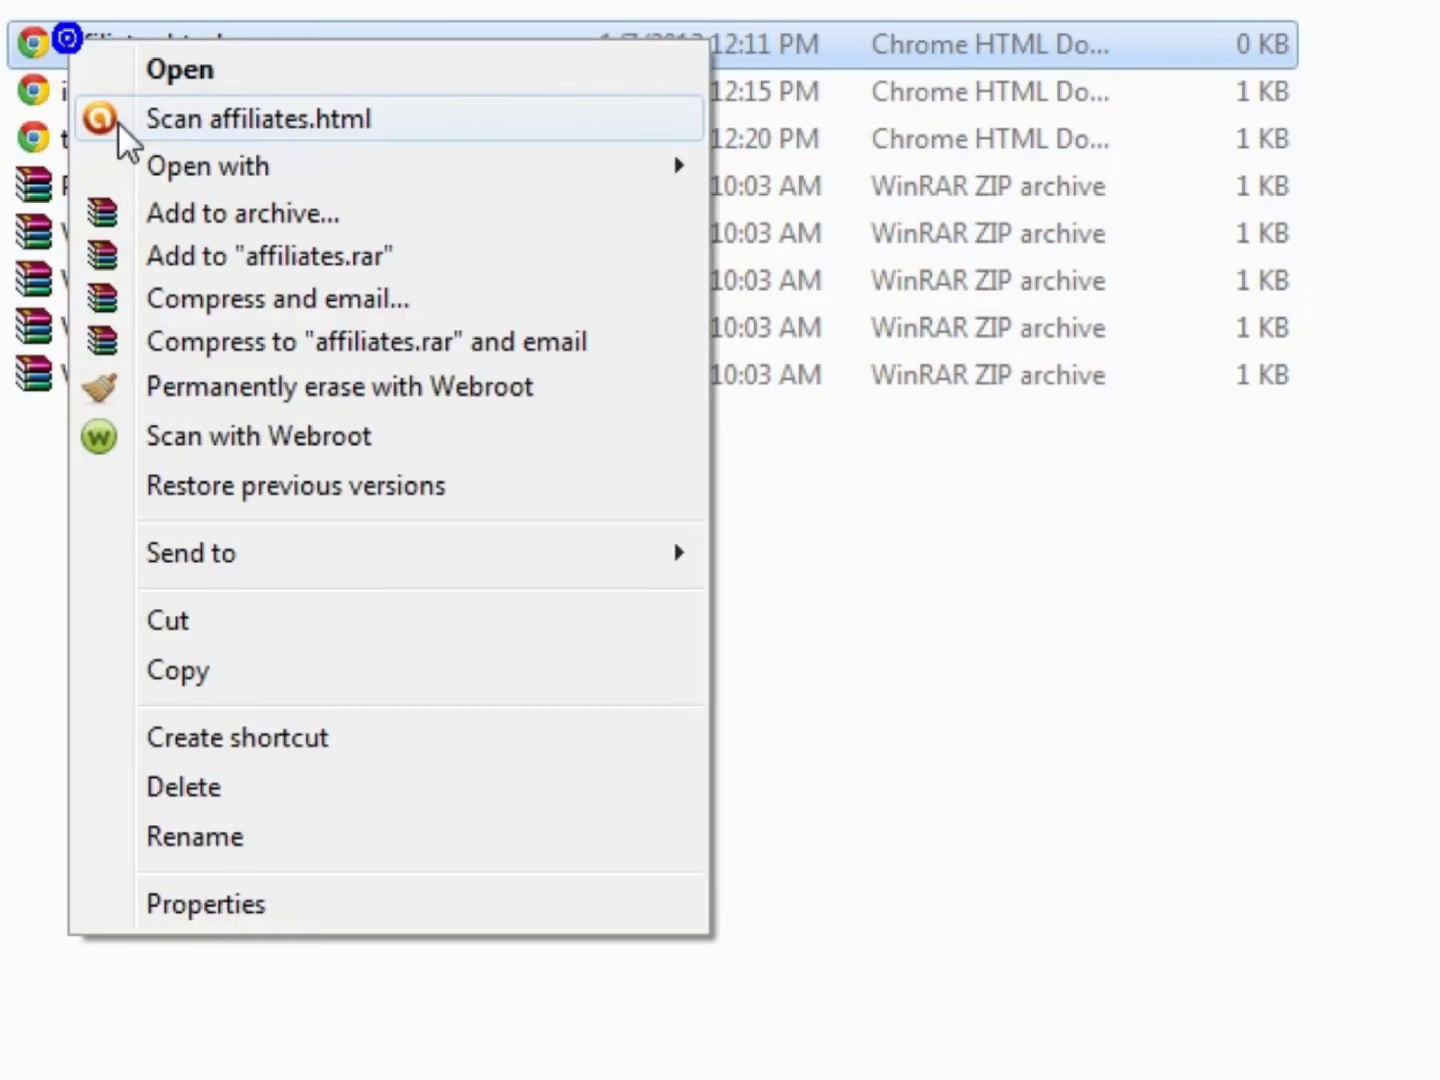
mouse_move(223, 163)
click(814, 170)
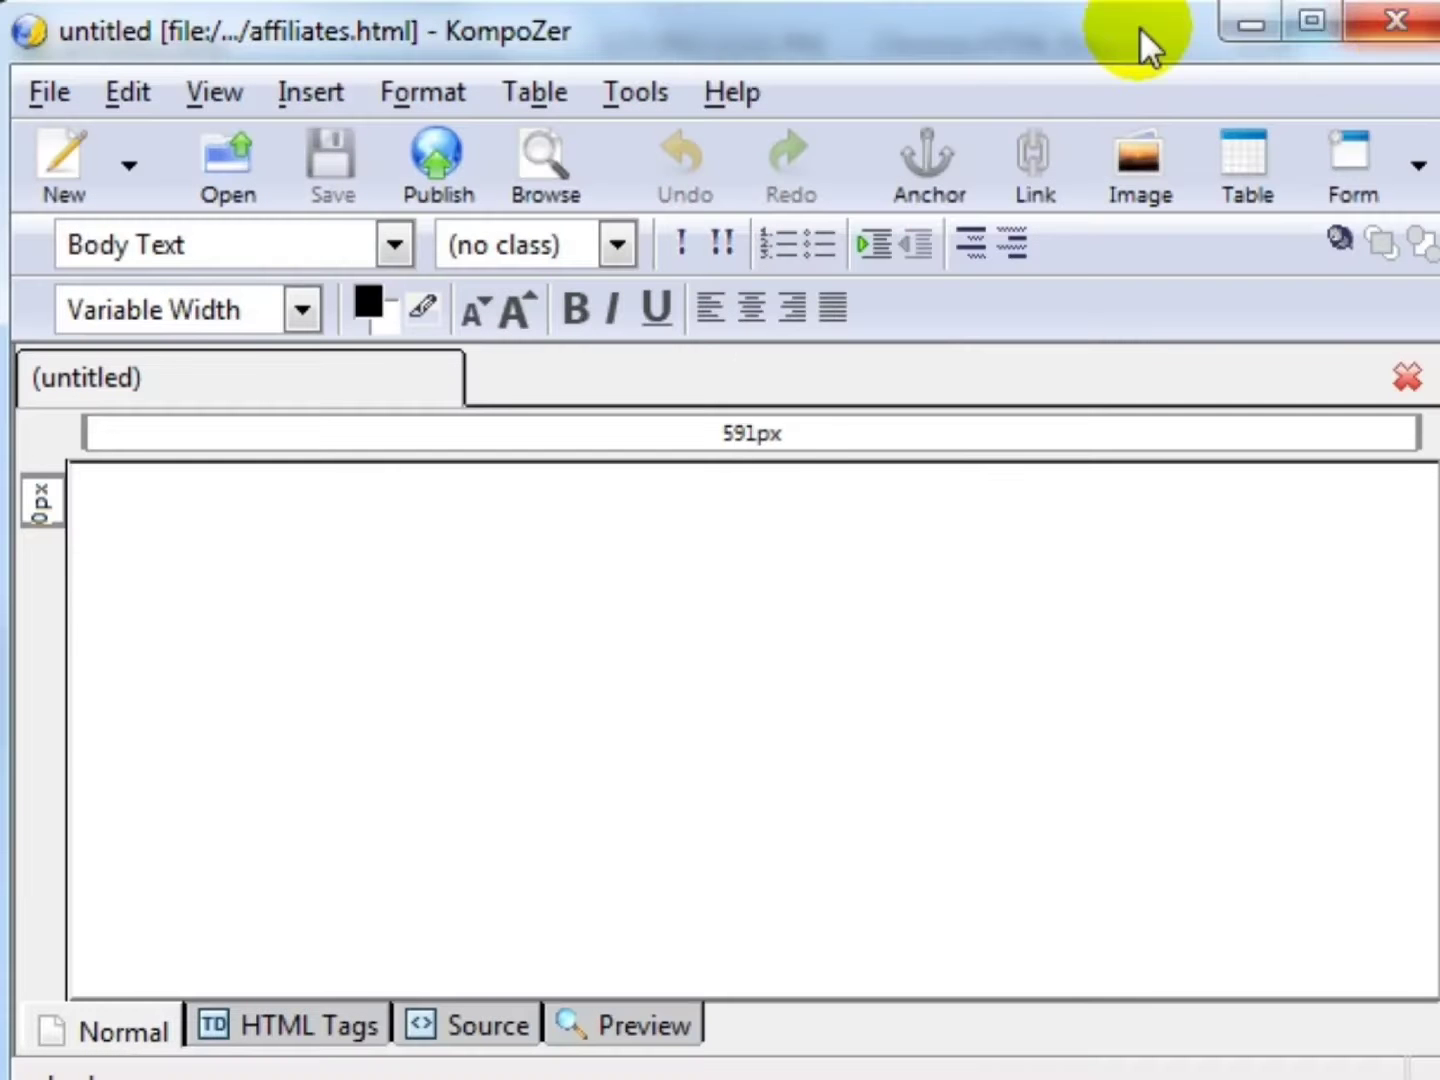
- Type centred lines 'Short description about your product' and 'Affiliates Fromotional Tools'
click(759, 316)
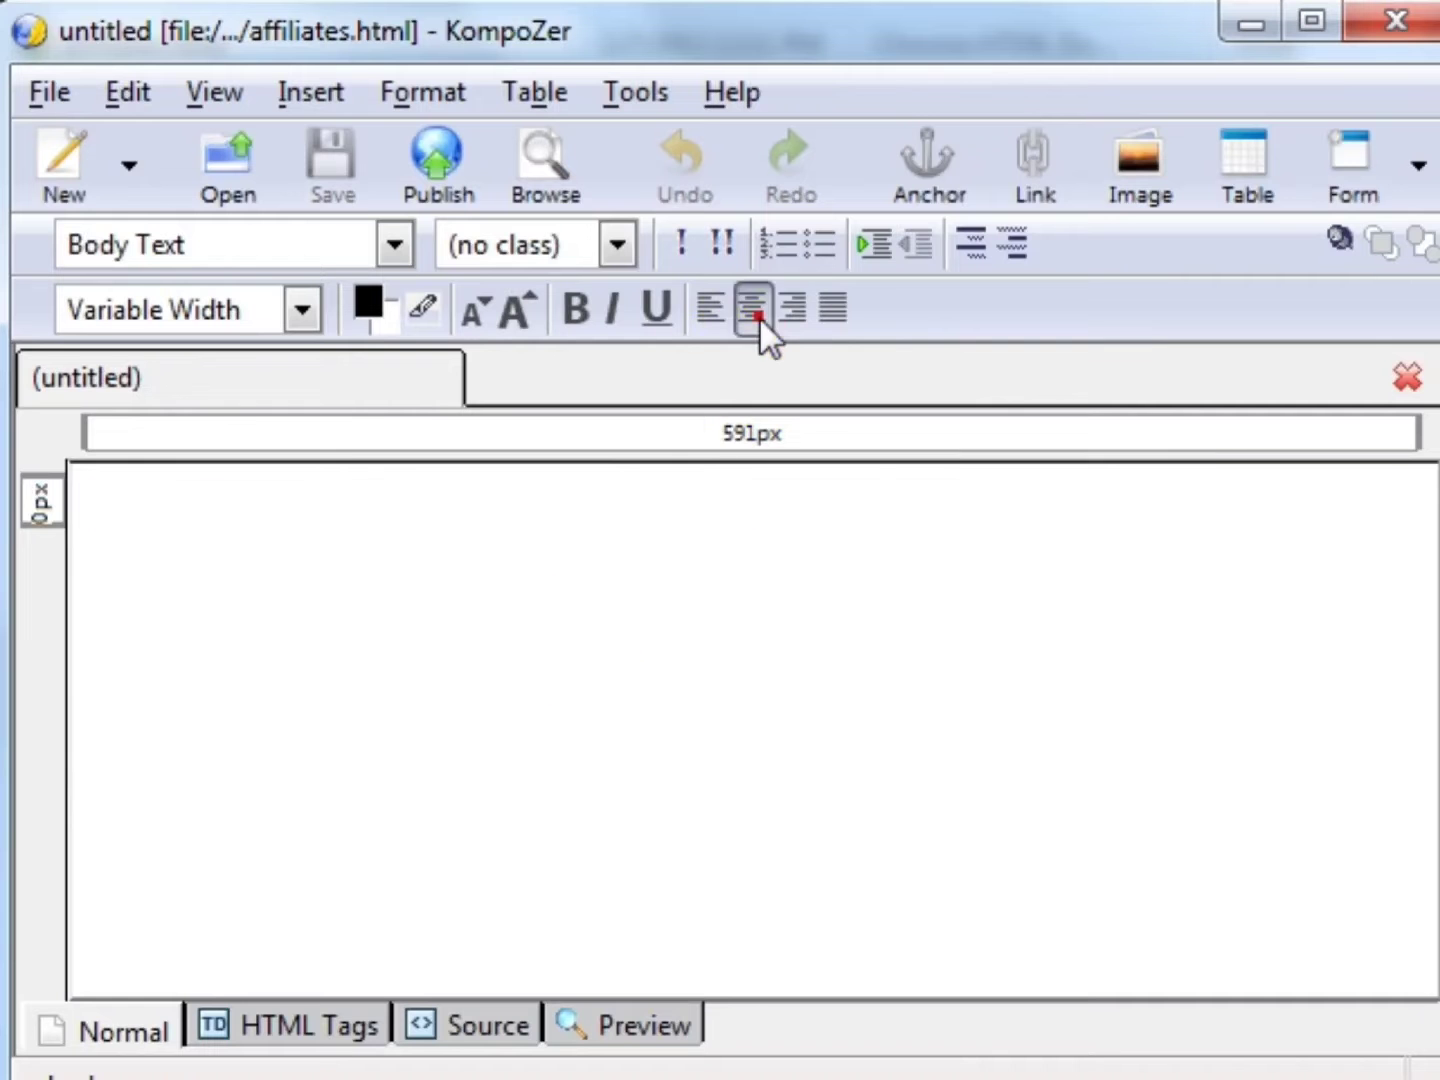
text(Affiliates F)
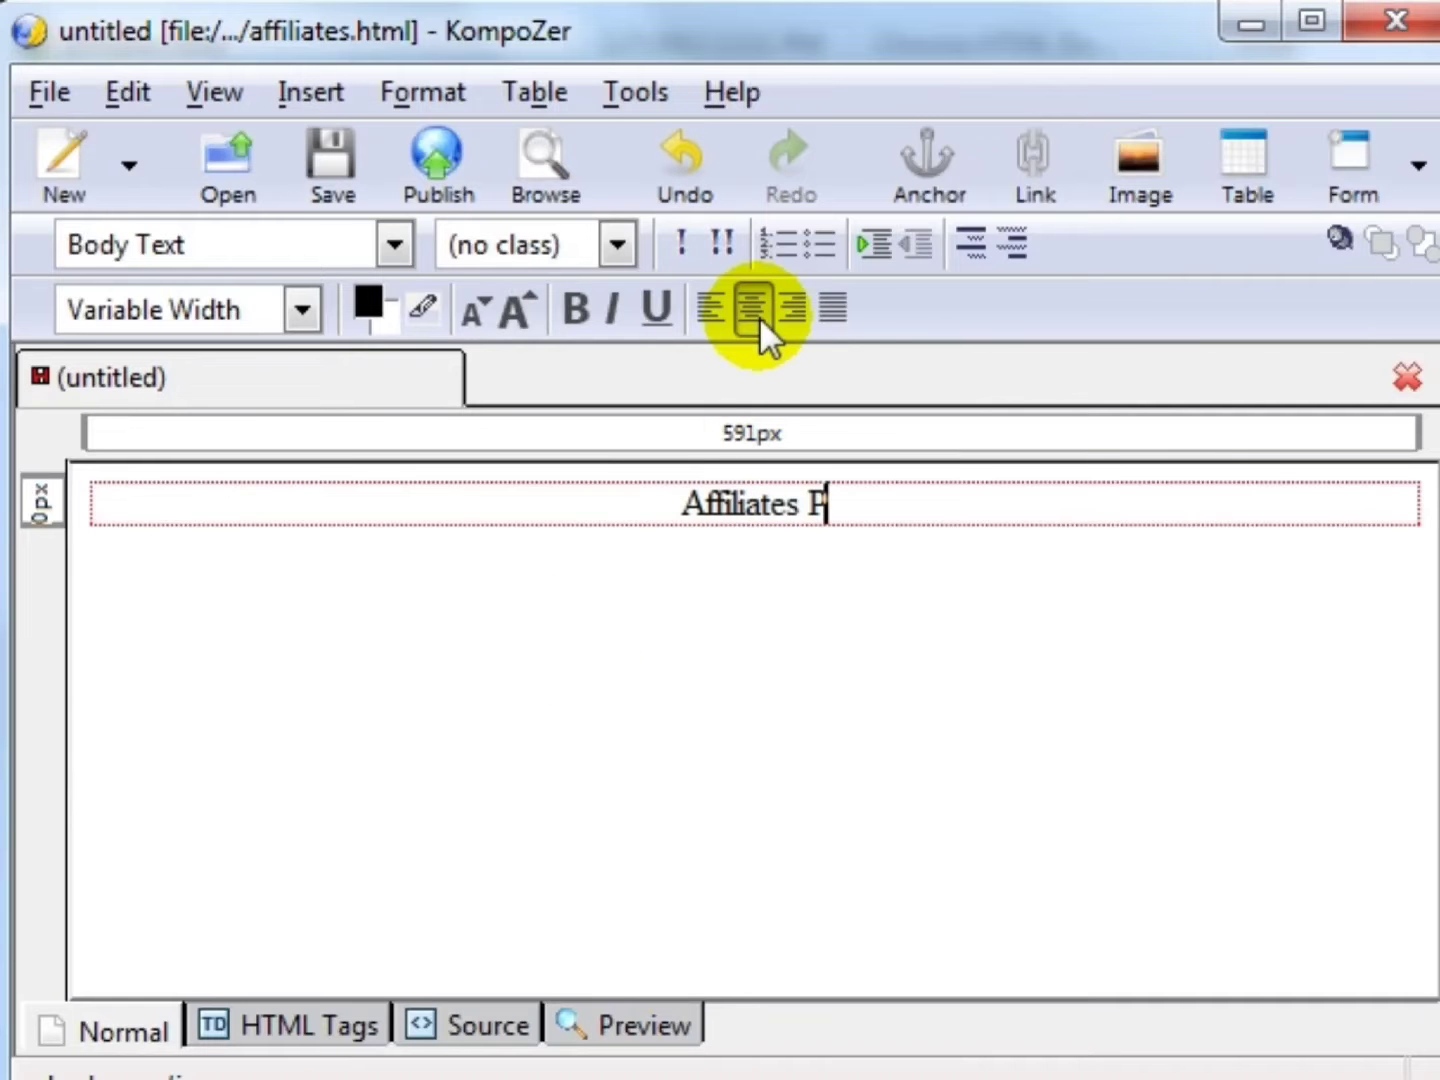
key(BackSpace)
text(Promotional )
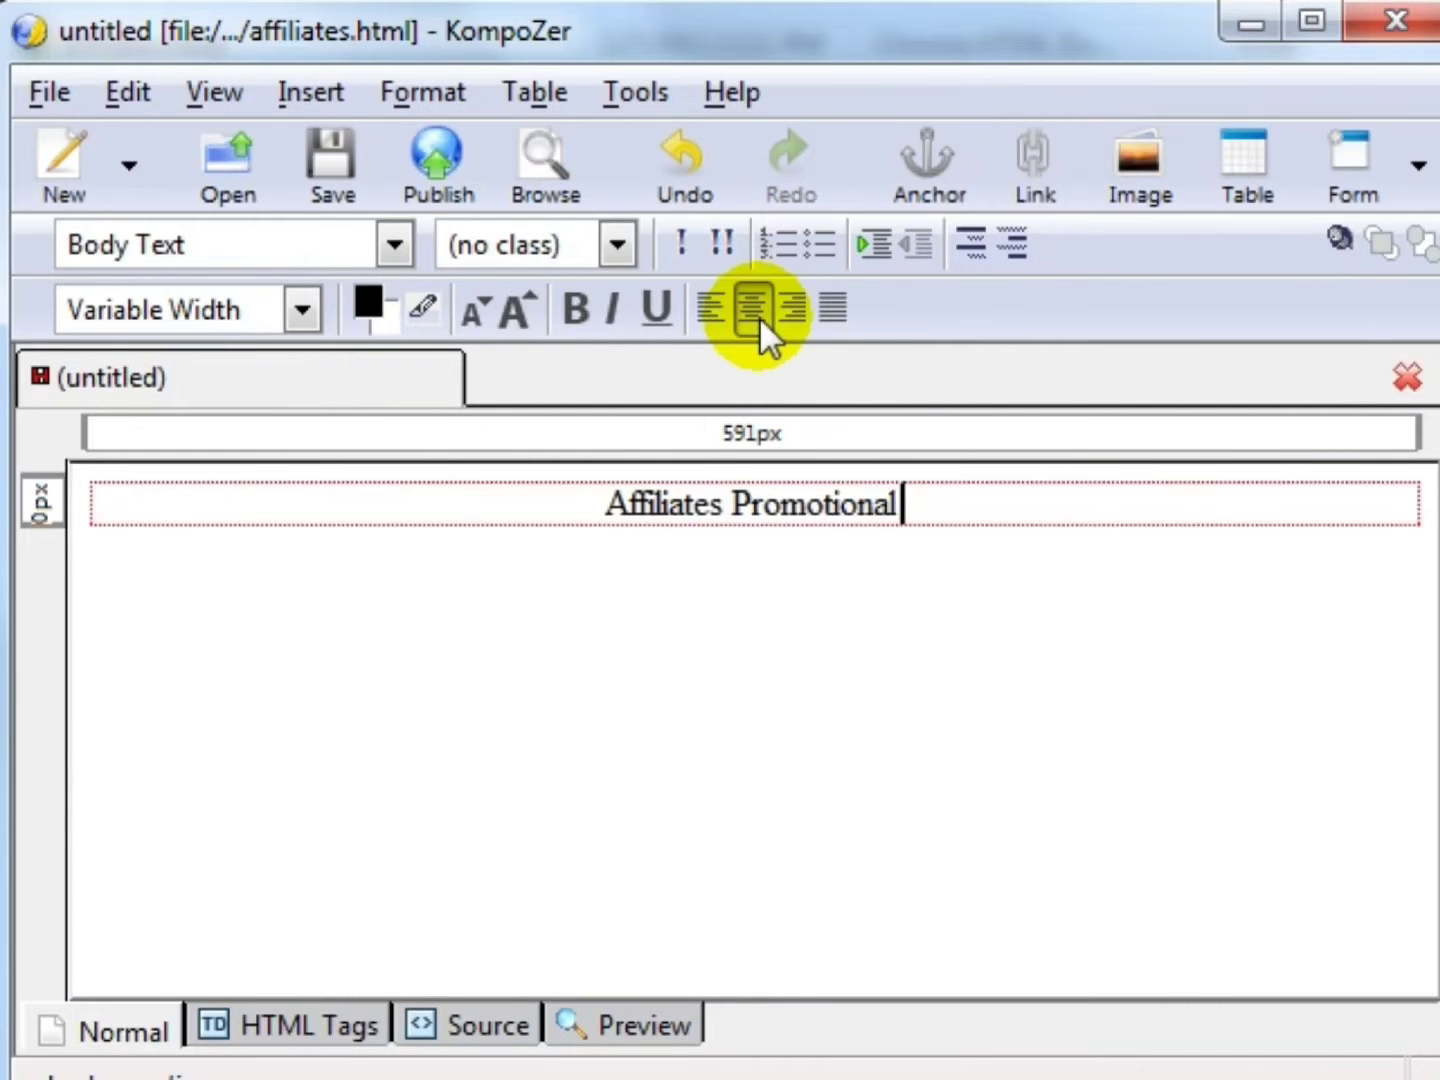
text(Tools)
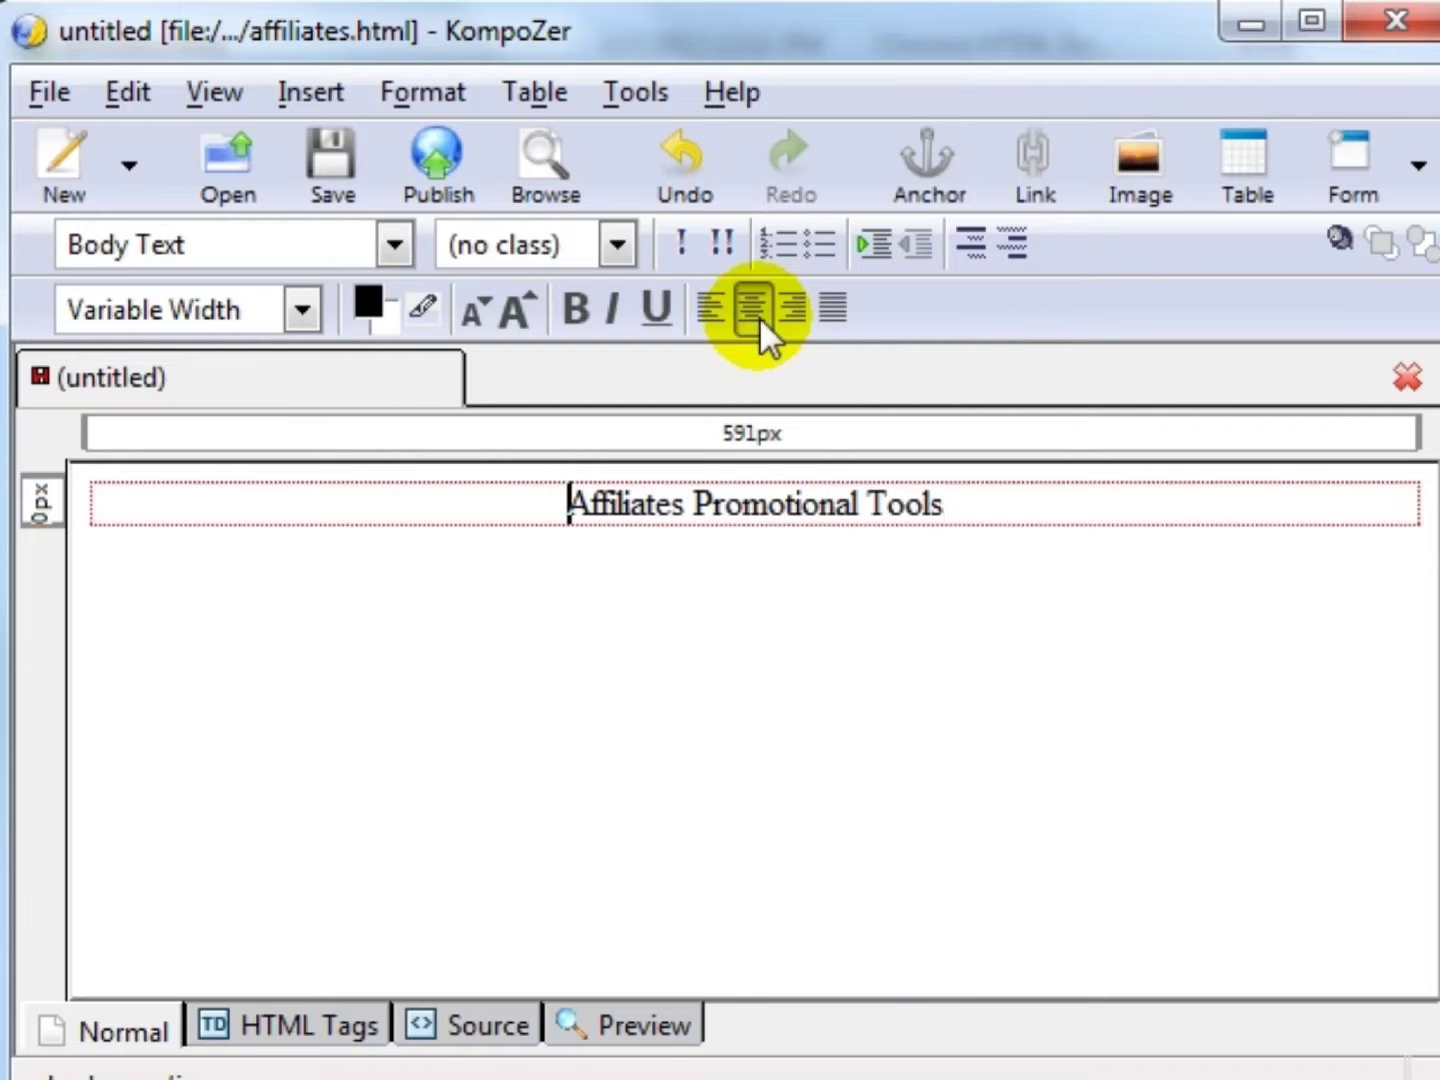
text(Description)
key(Return)
key(Return)
key(ctrl+Home)
text(Short)
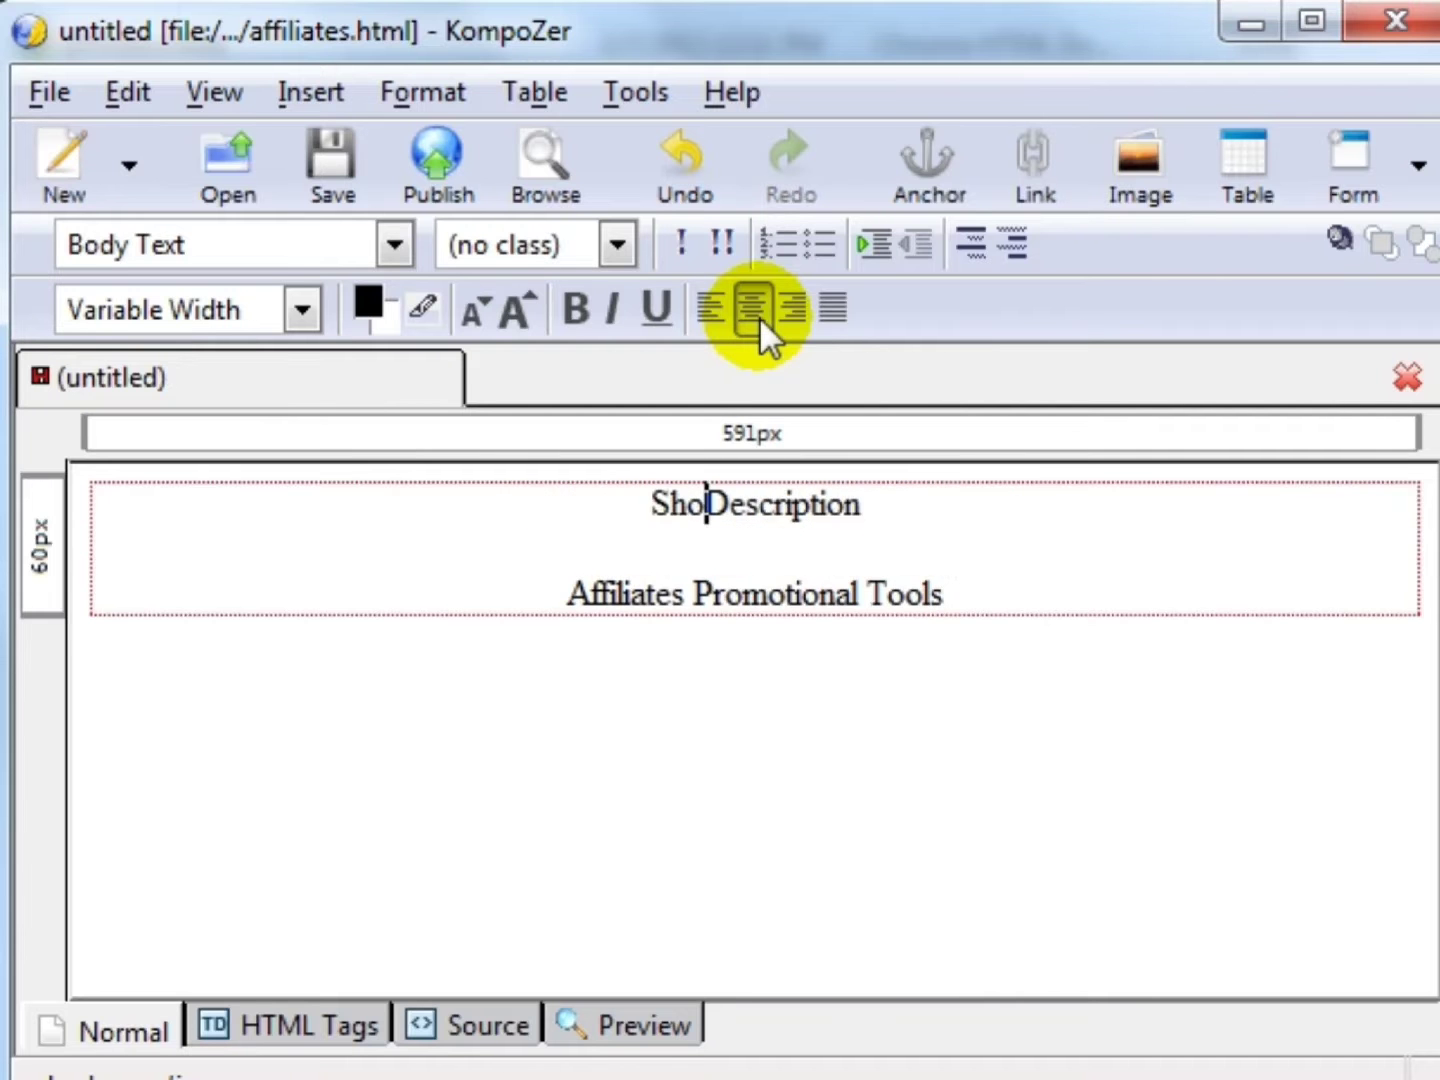
key(End)
text(about)
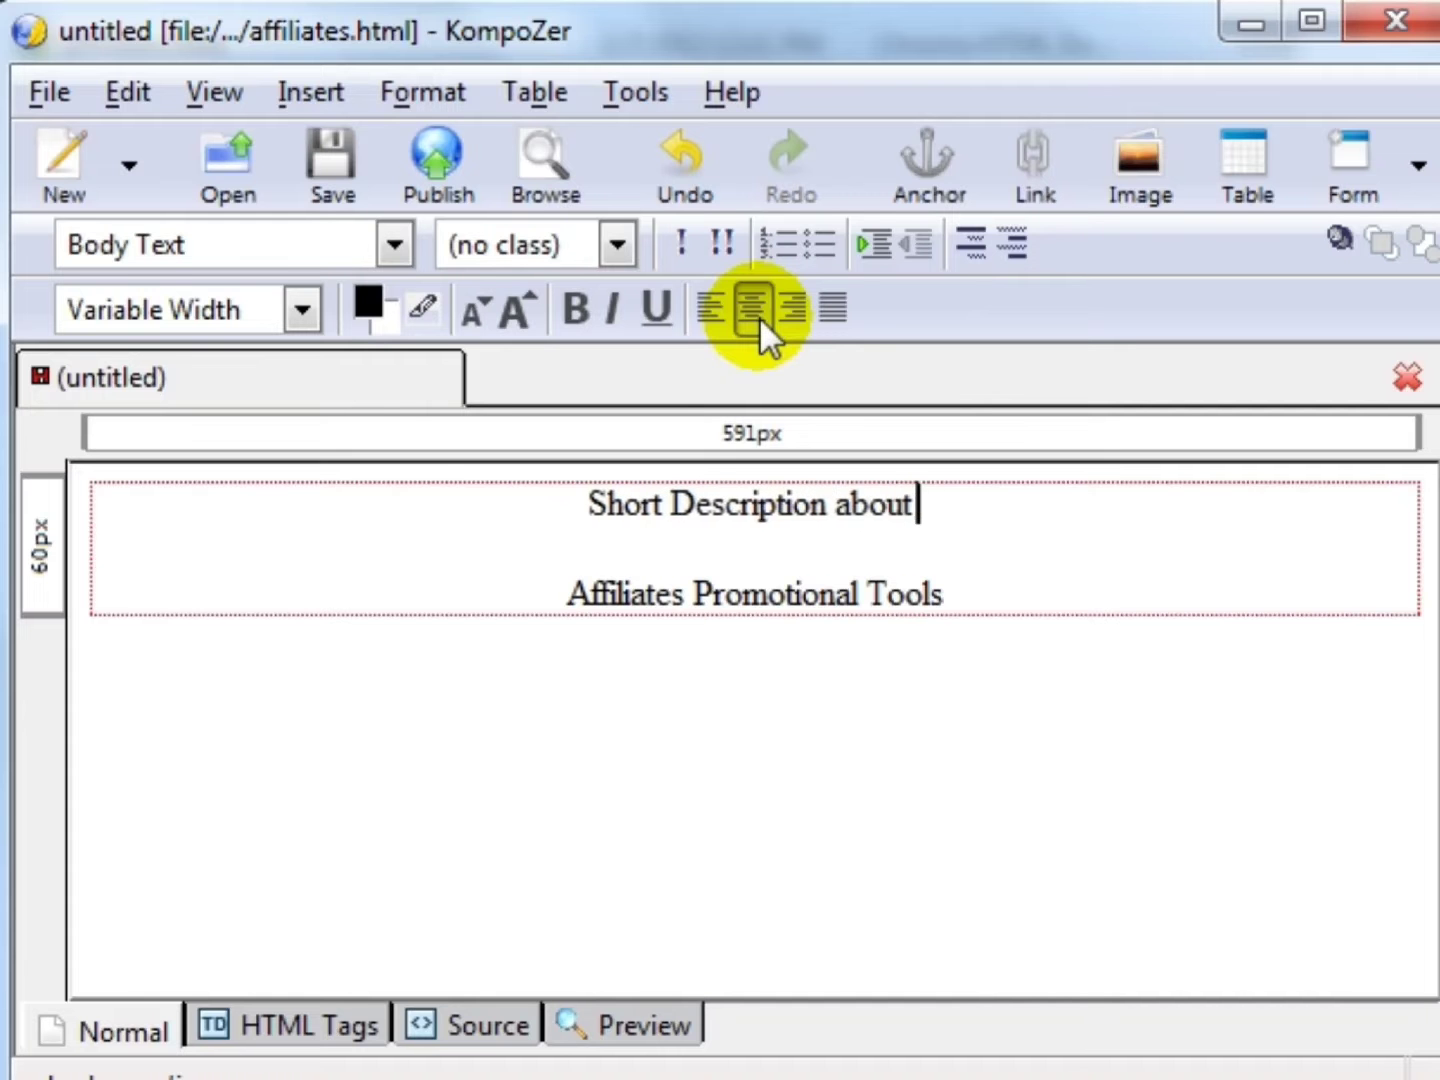
text( your product)
key(Return)
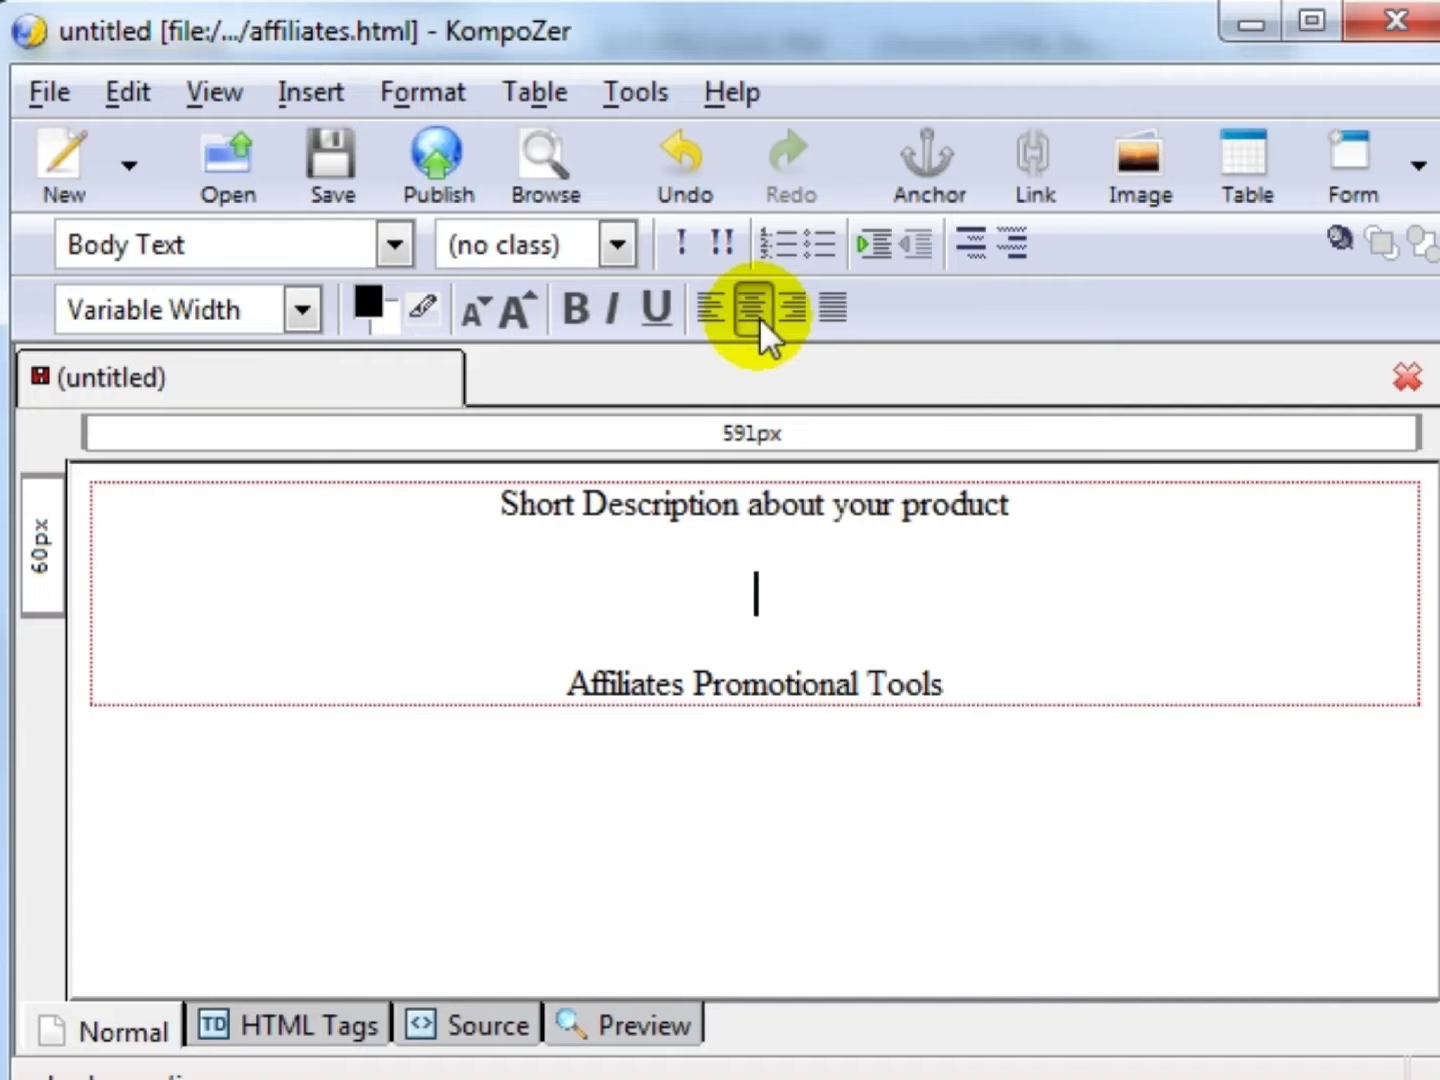
- Add the commissions and 'paid (Instantly)' lines, prefix 'Include - the', then save and close
text(What)
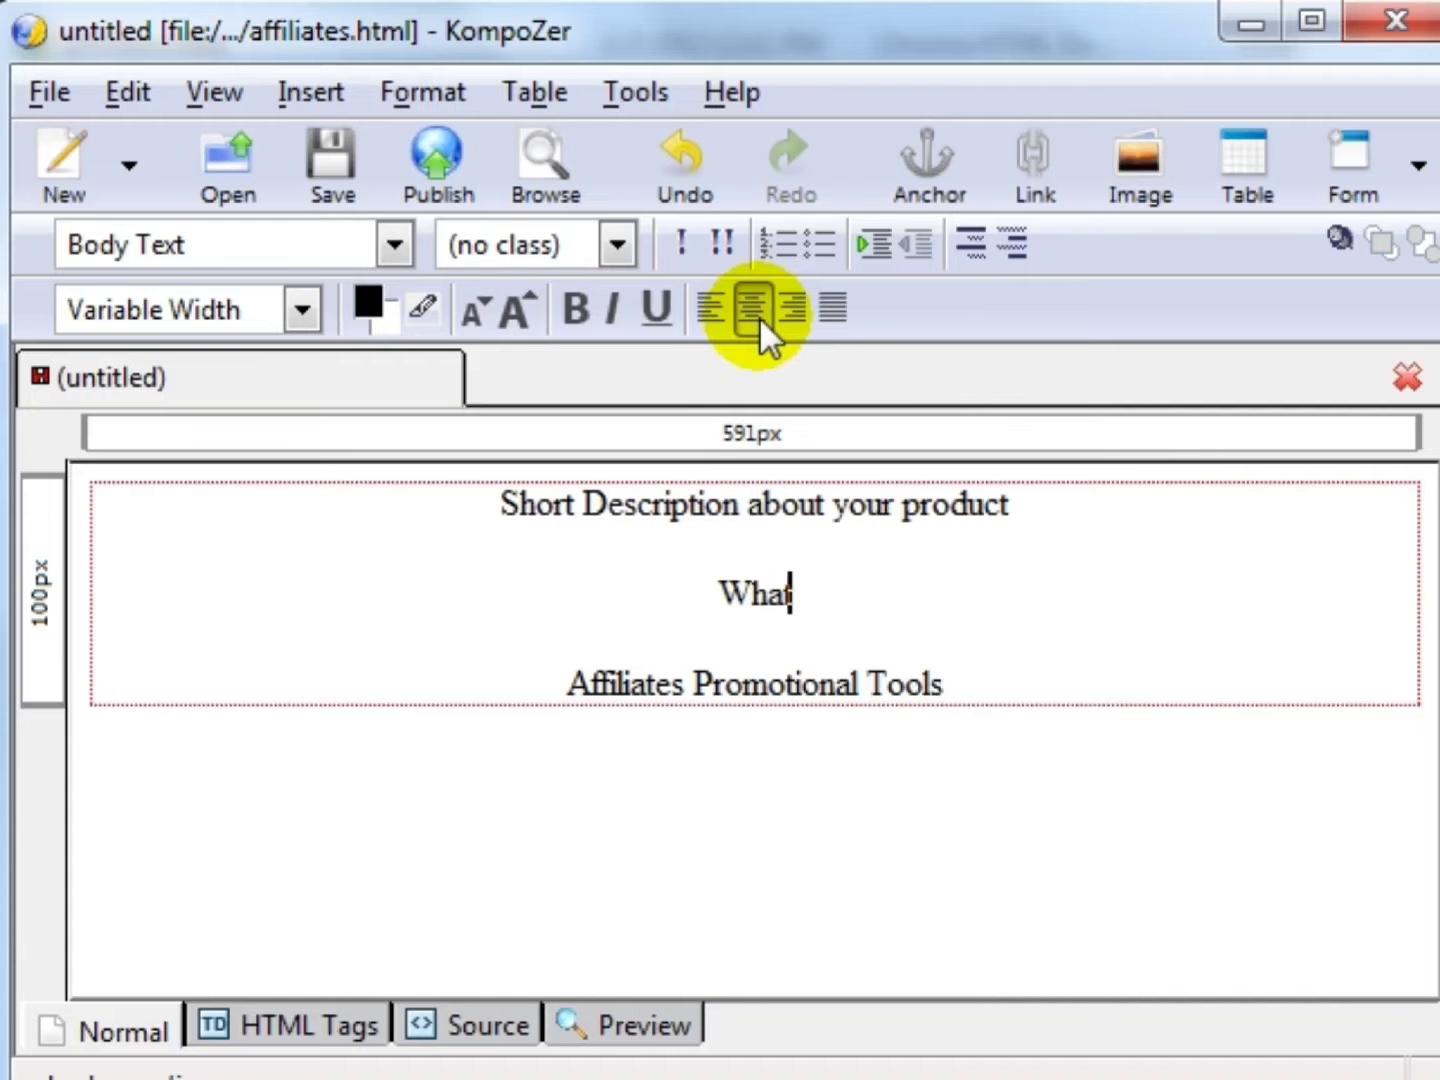
text( your affiliates will make in terms of commissions)
key(Return)
text(Tell them, how fast they will get paid (Instantly))
key(Right)
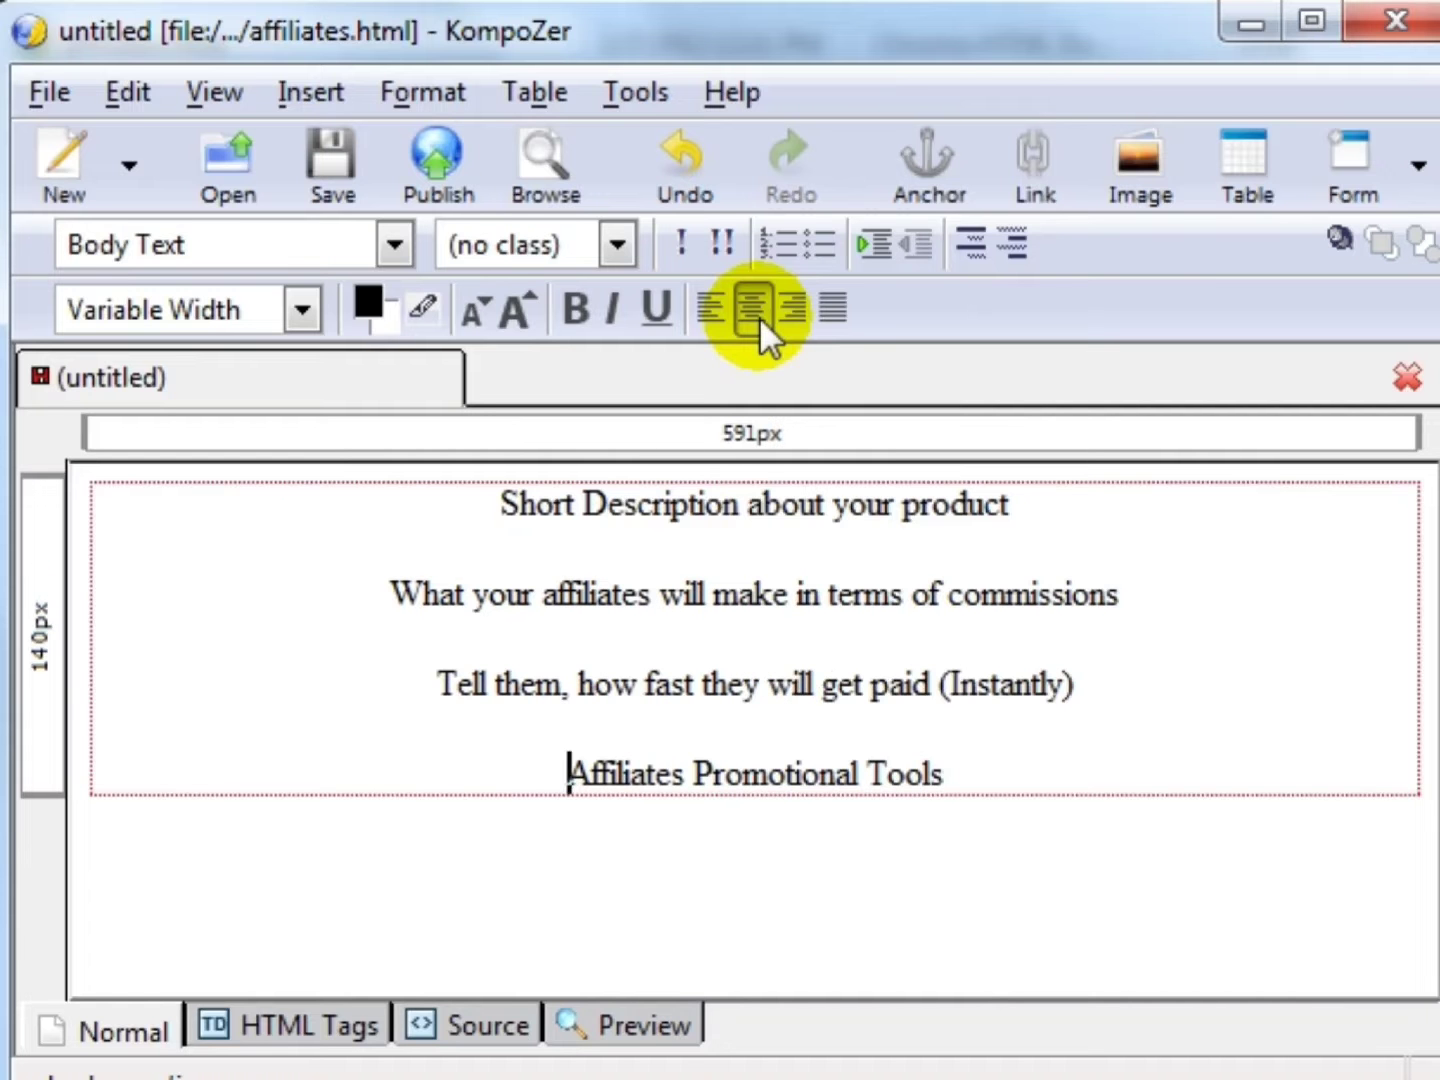
key(Up)
key(Up)
key(Down)
key(Down)
key(Home)
text(Include - )
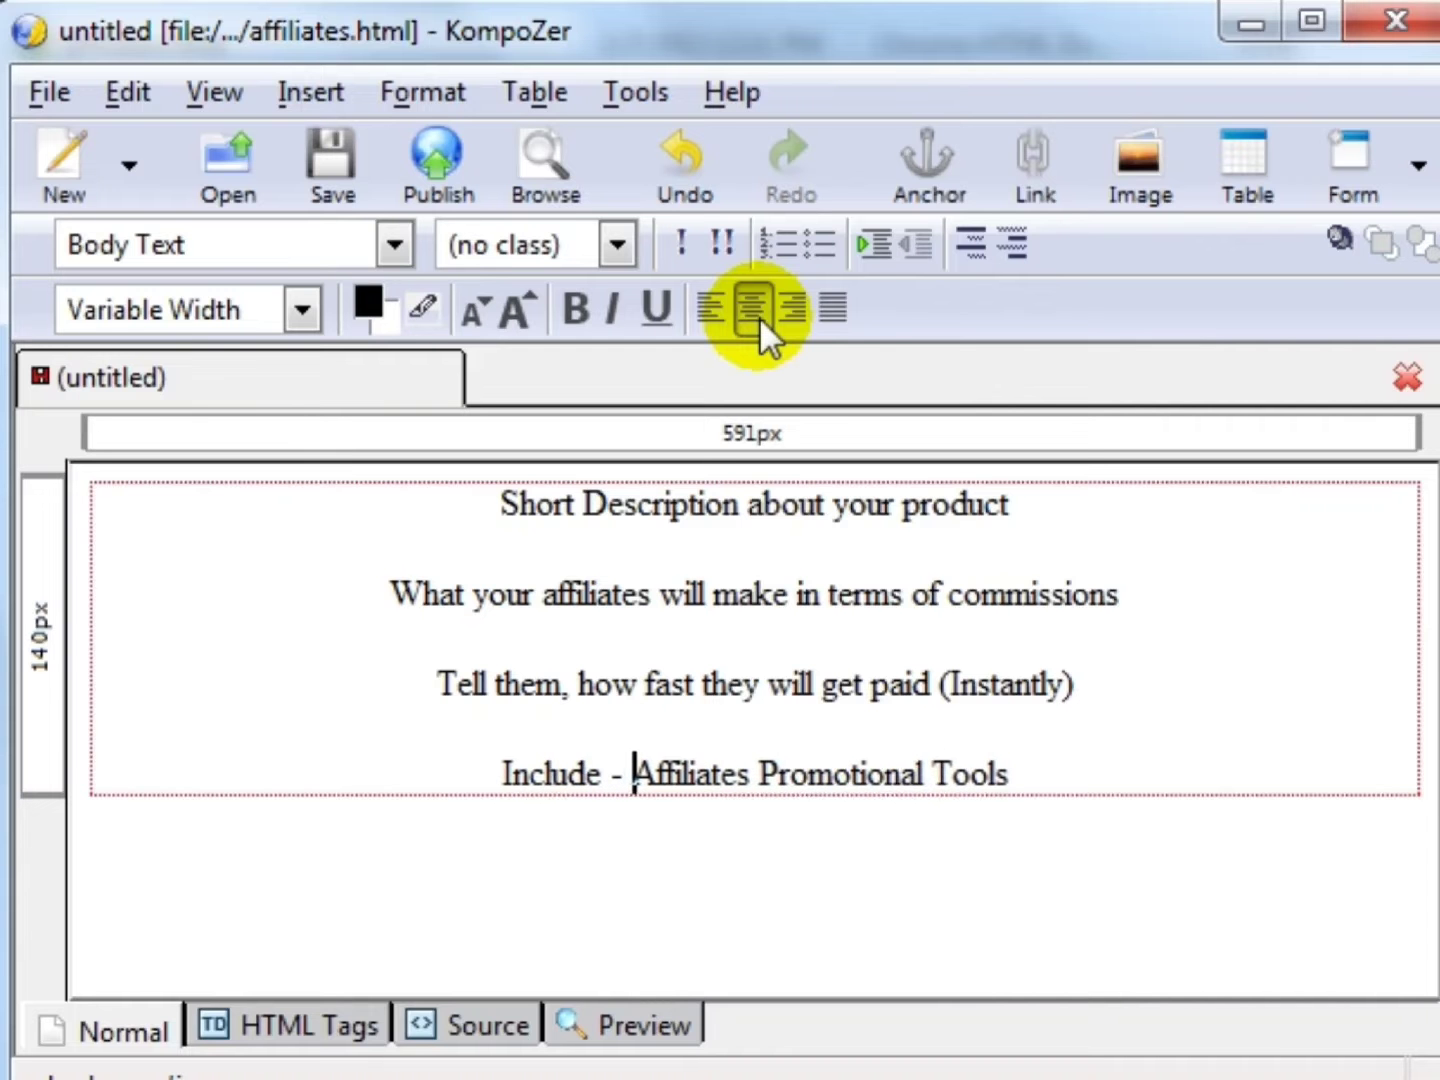
text(the)
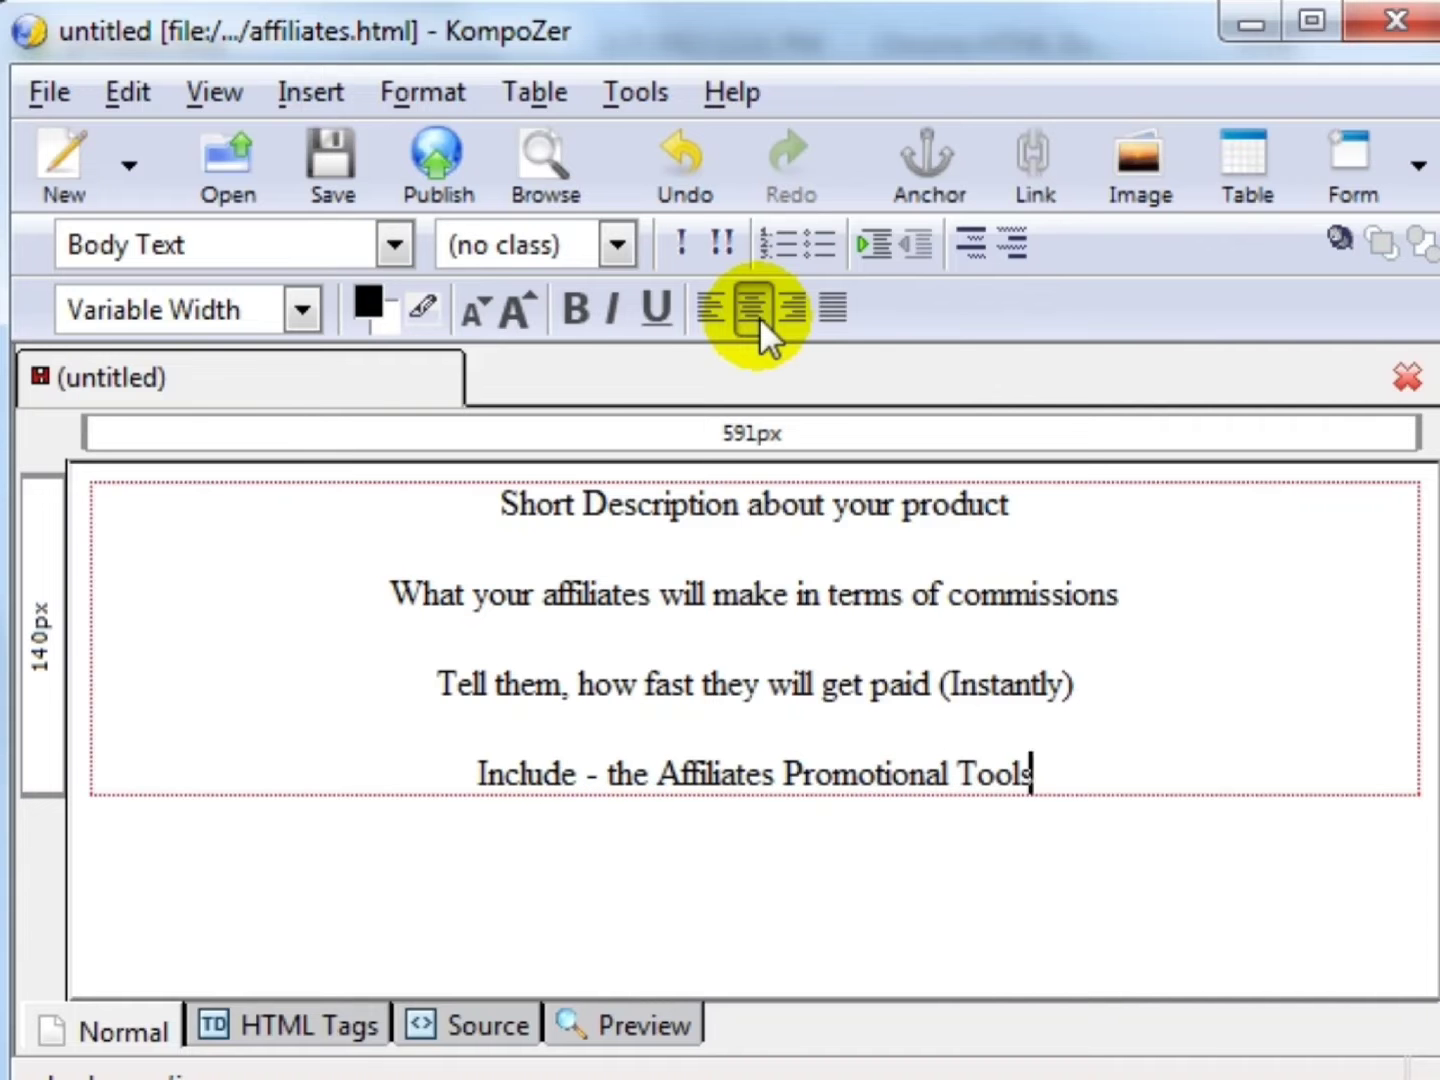
key(alt+f)
key(s)
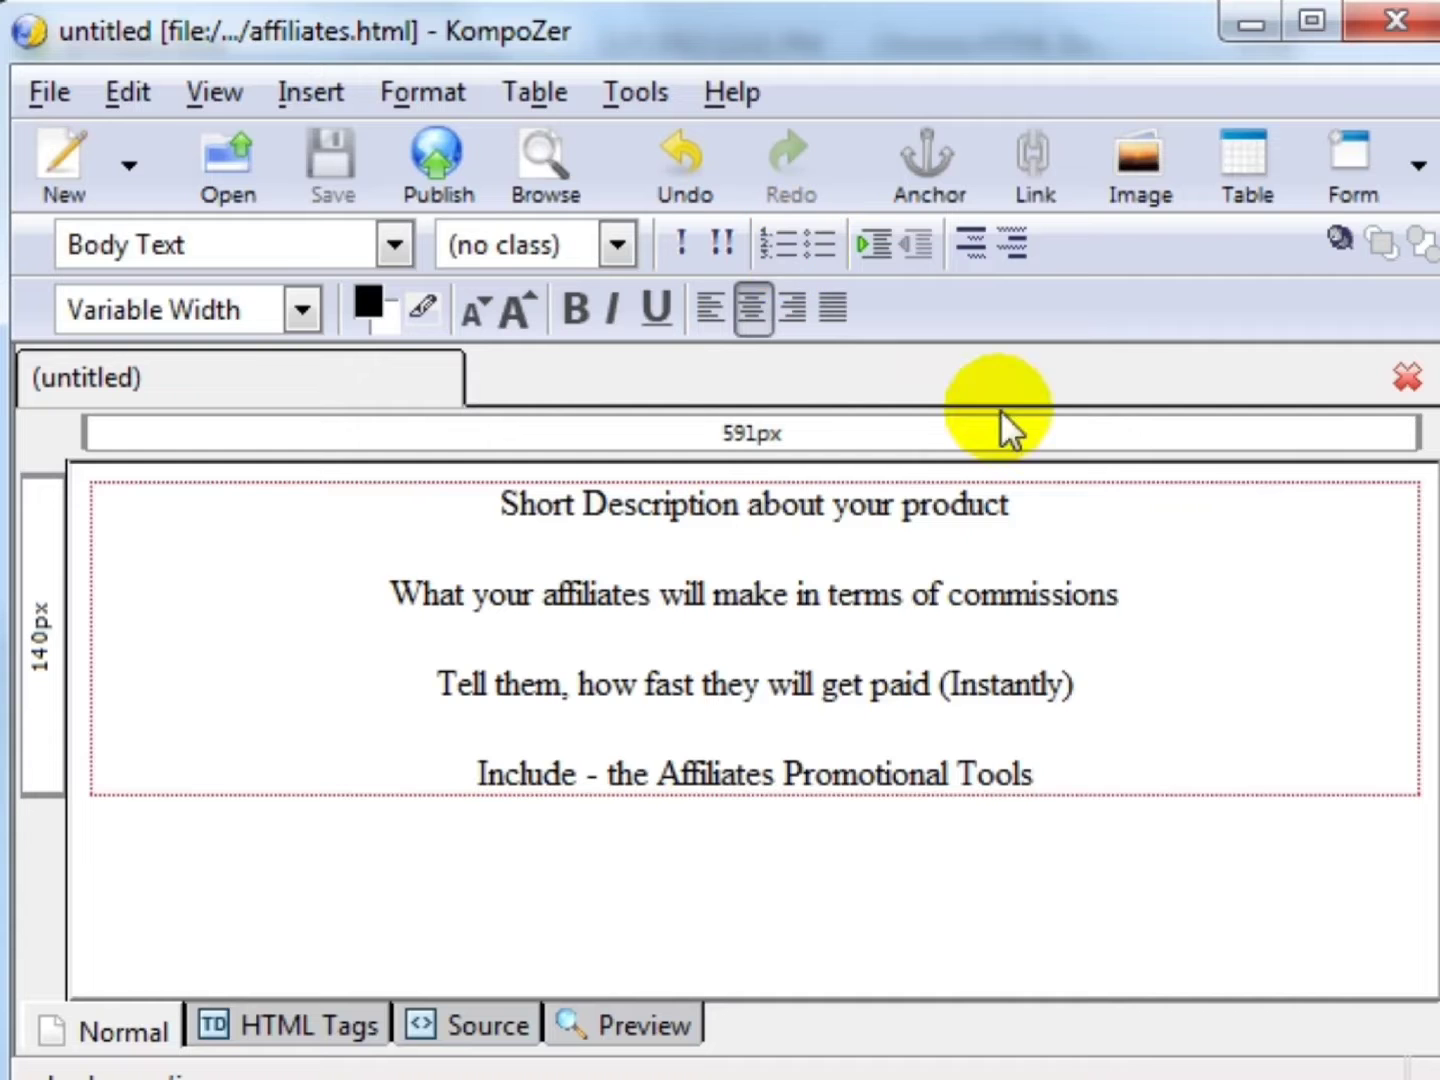
click(1406, 22)
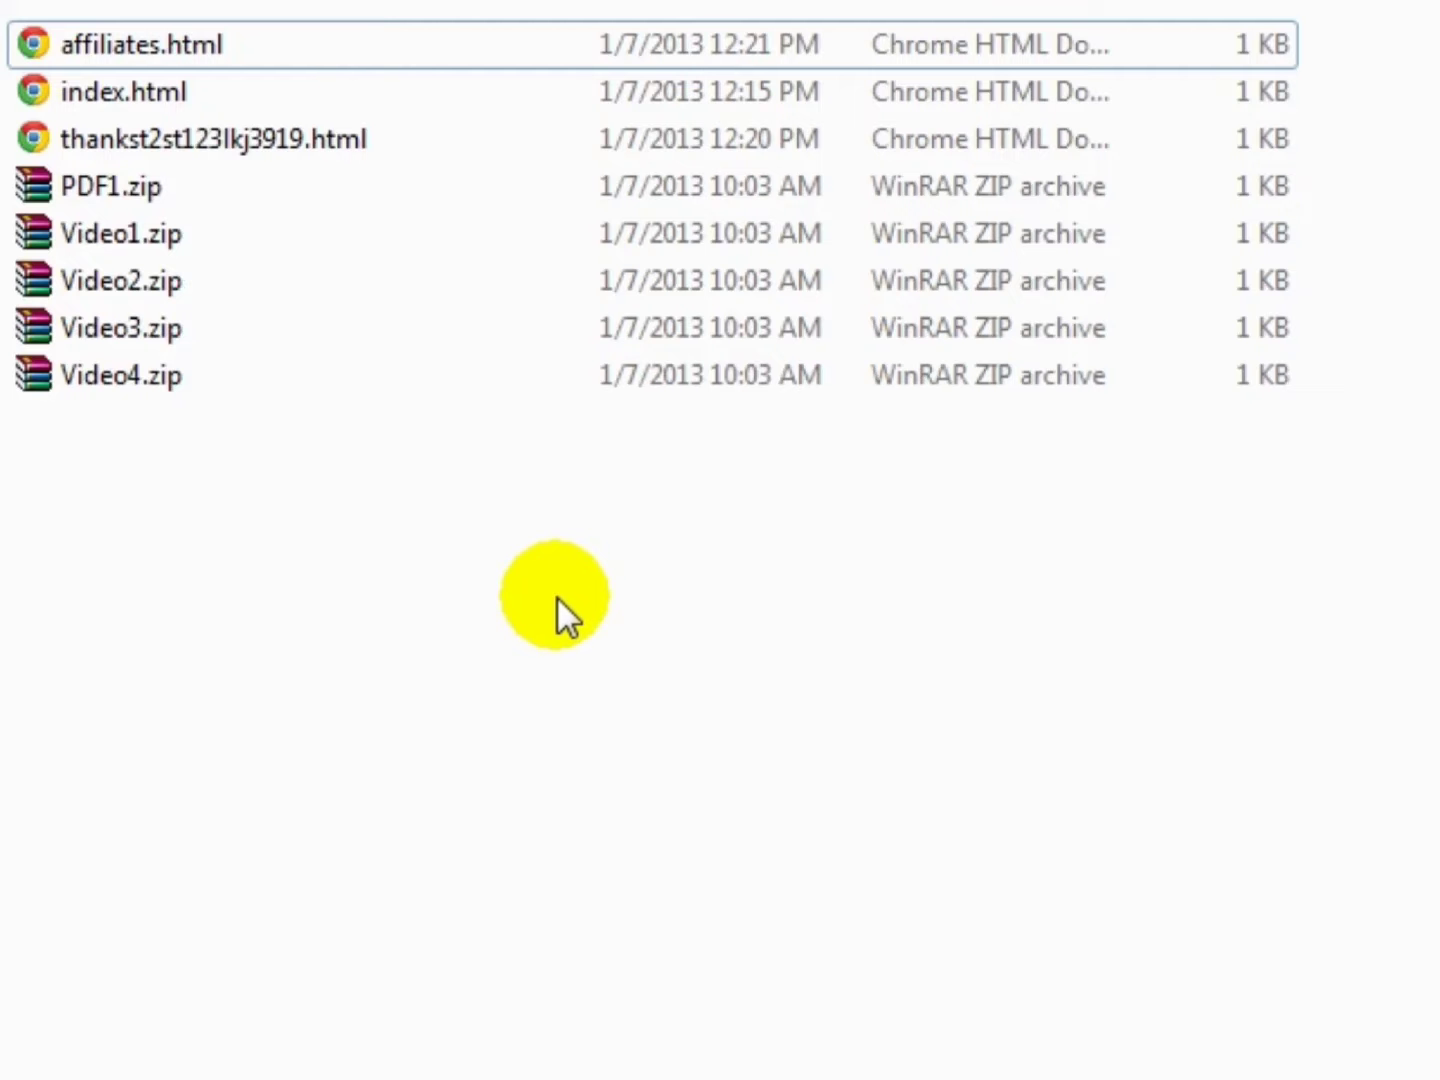
- Open index.html from Explorer in Chrome
double_click(188, 83)
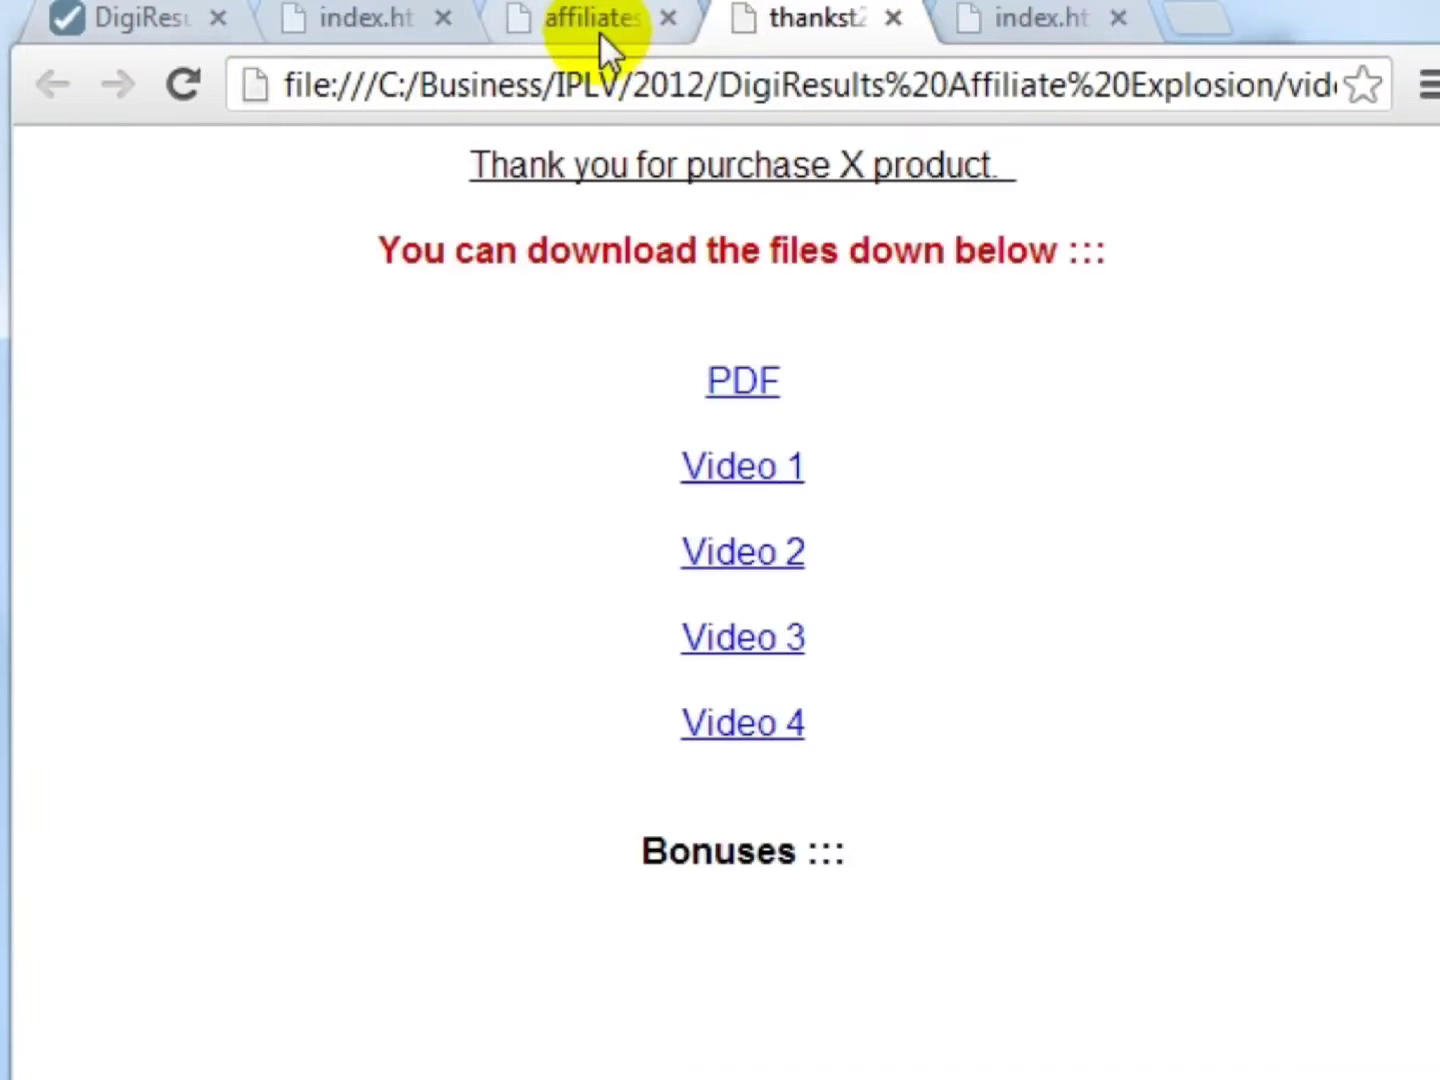
- Check the affiliates page, then download PDF and Video 1–4 from the thank-you page
click(600, 38)
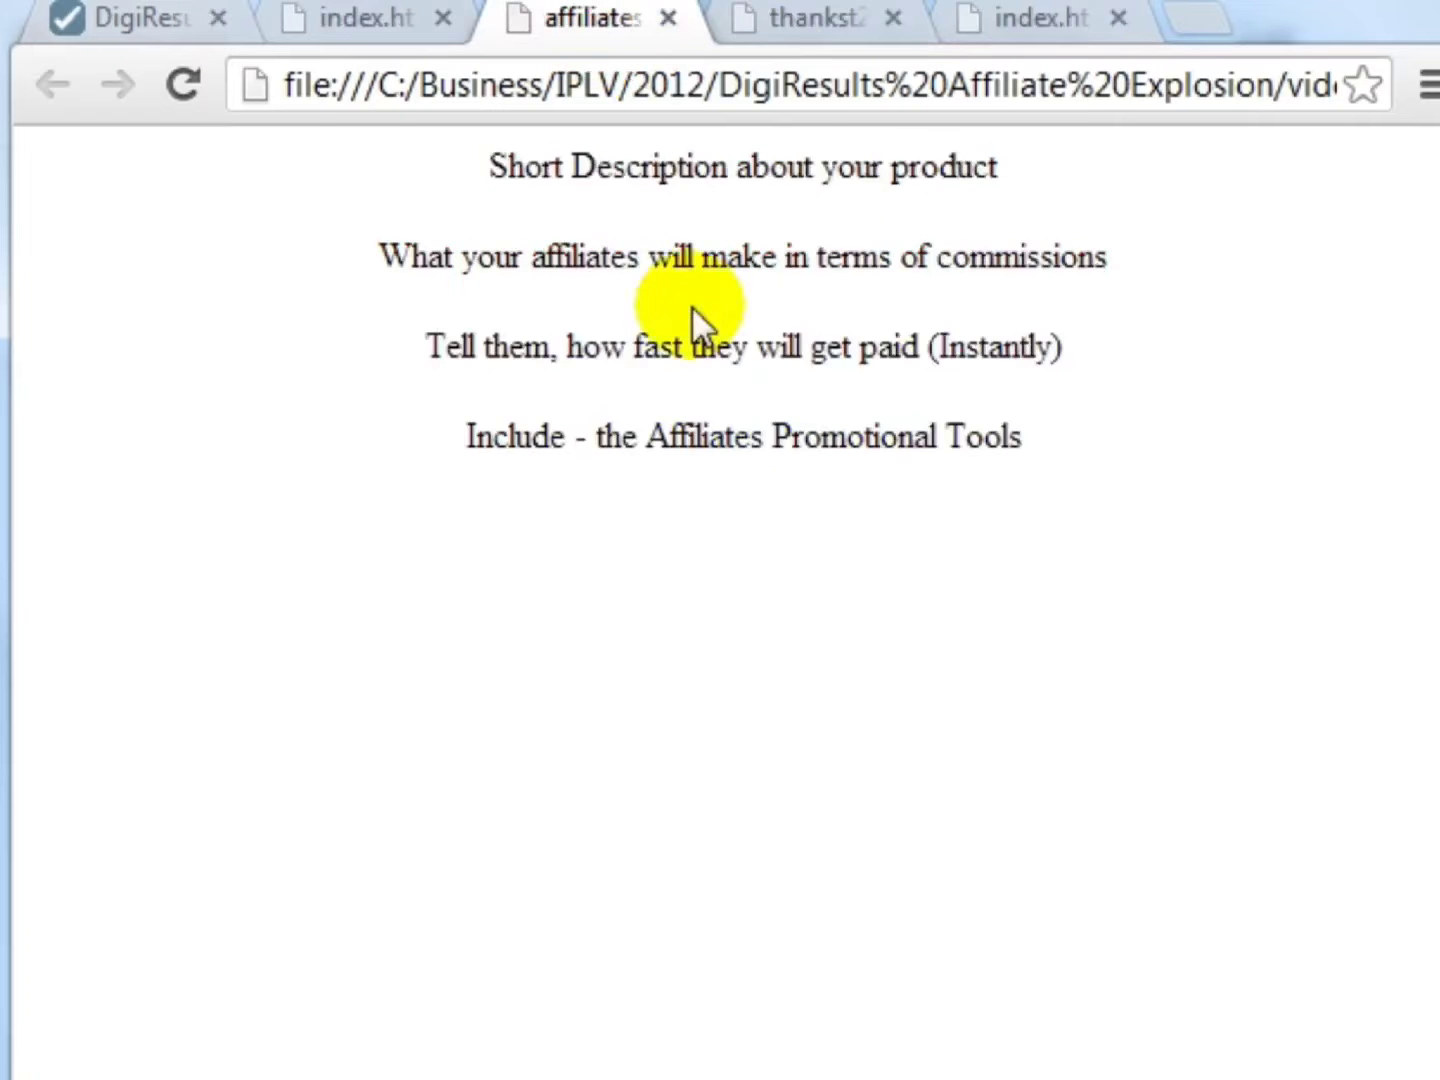
click(812, 38)
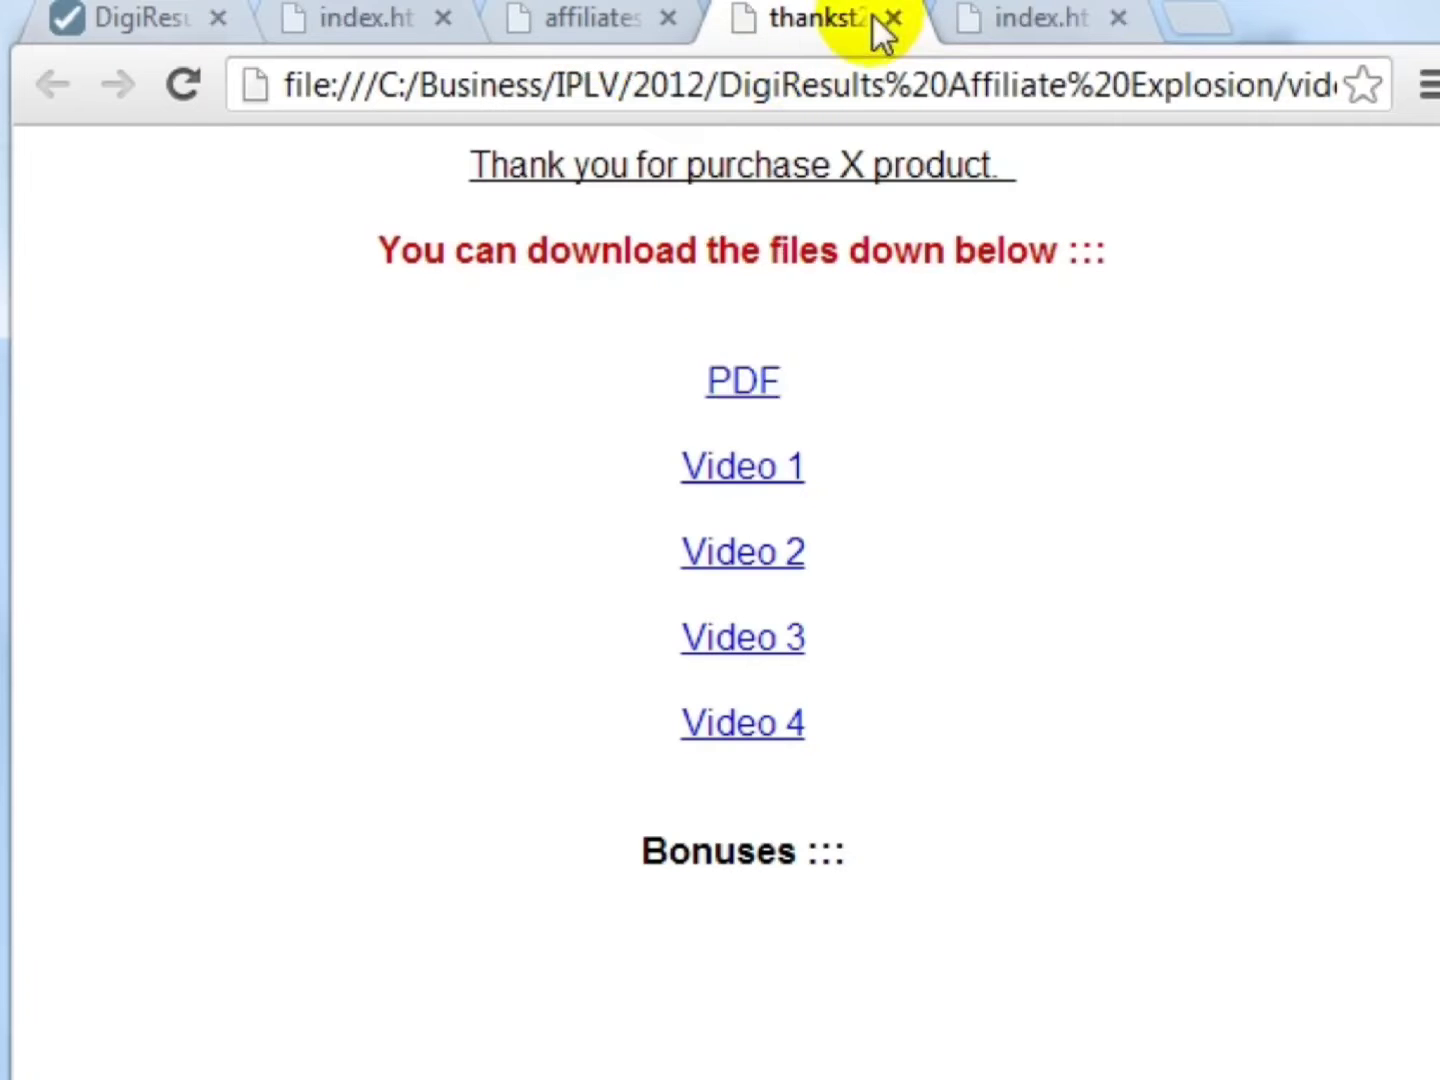
click(769, 391)
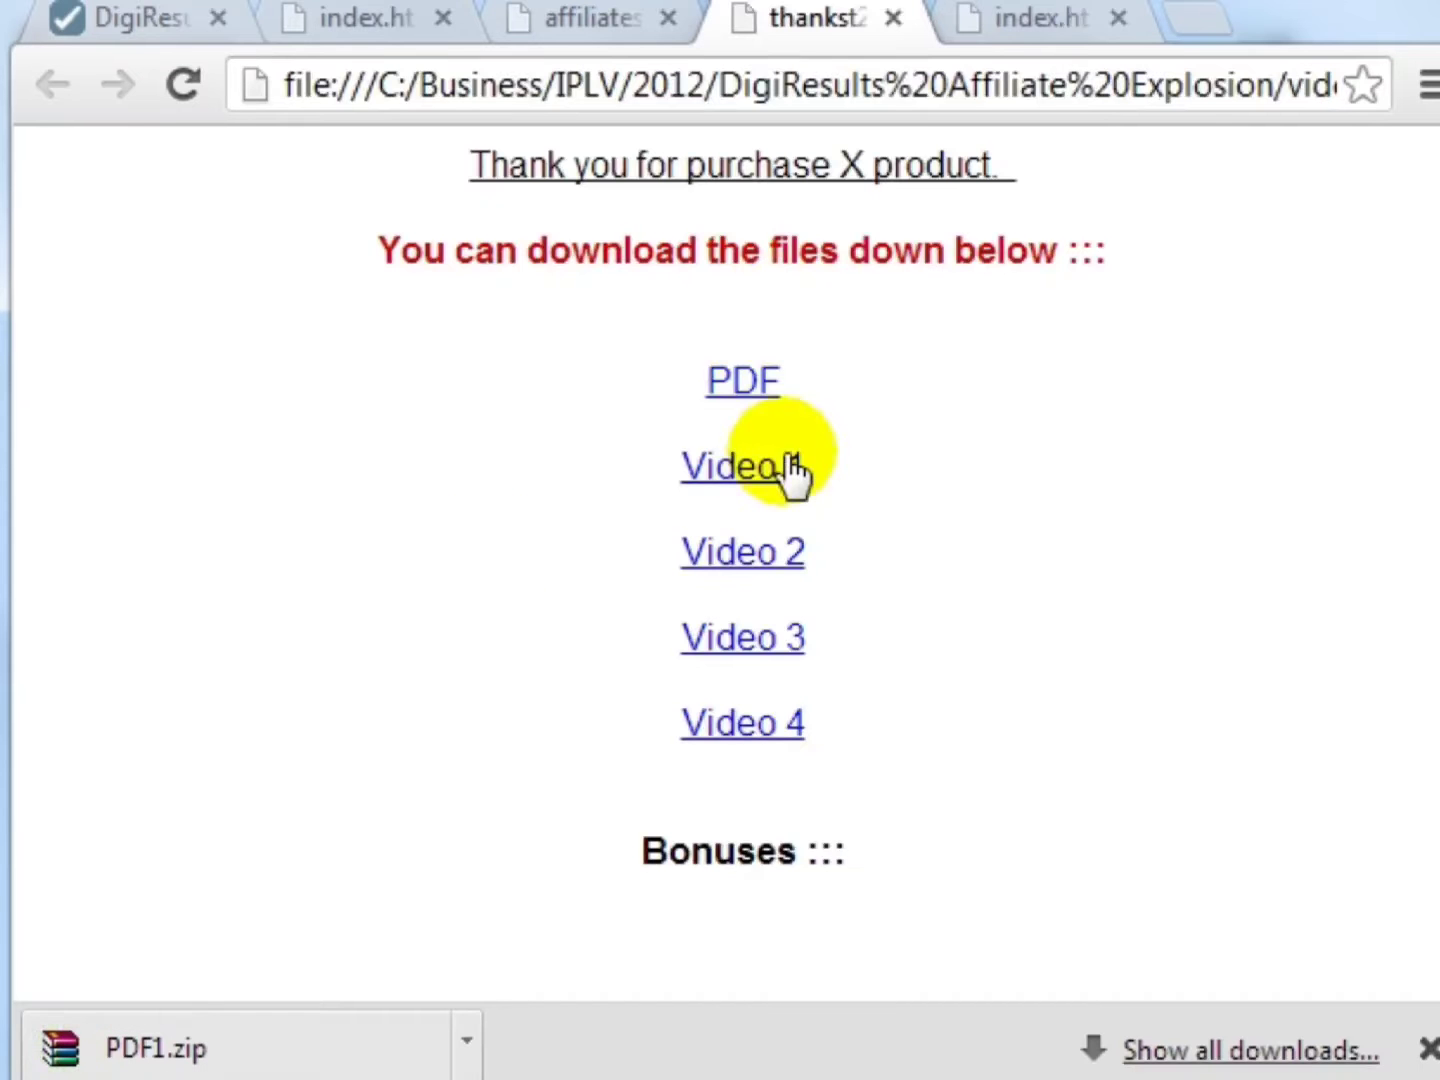
click(776, 468)
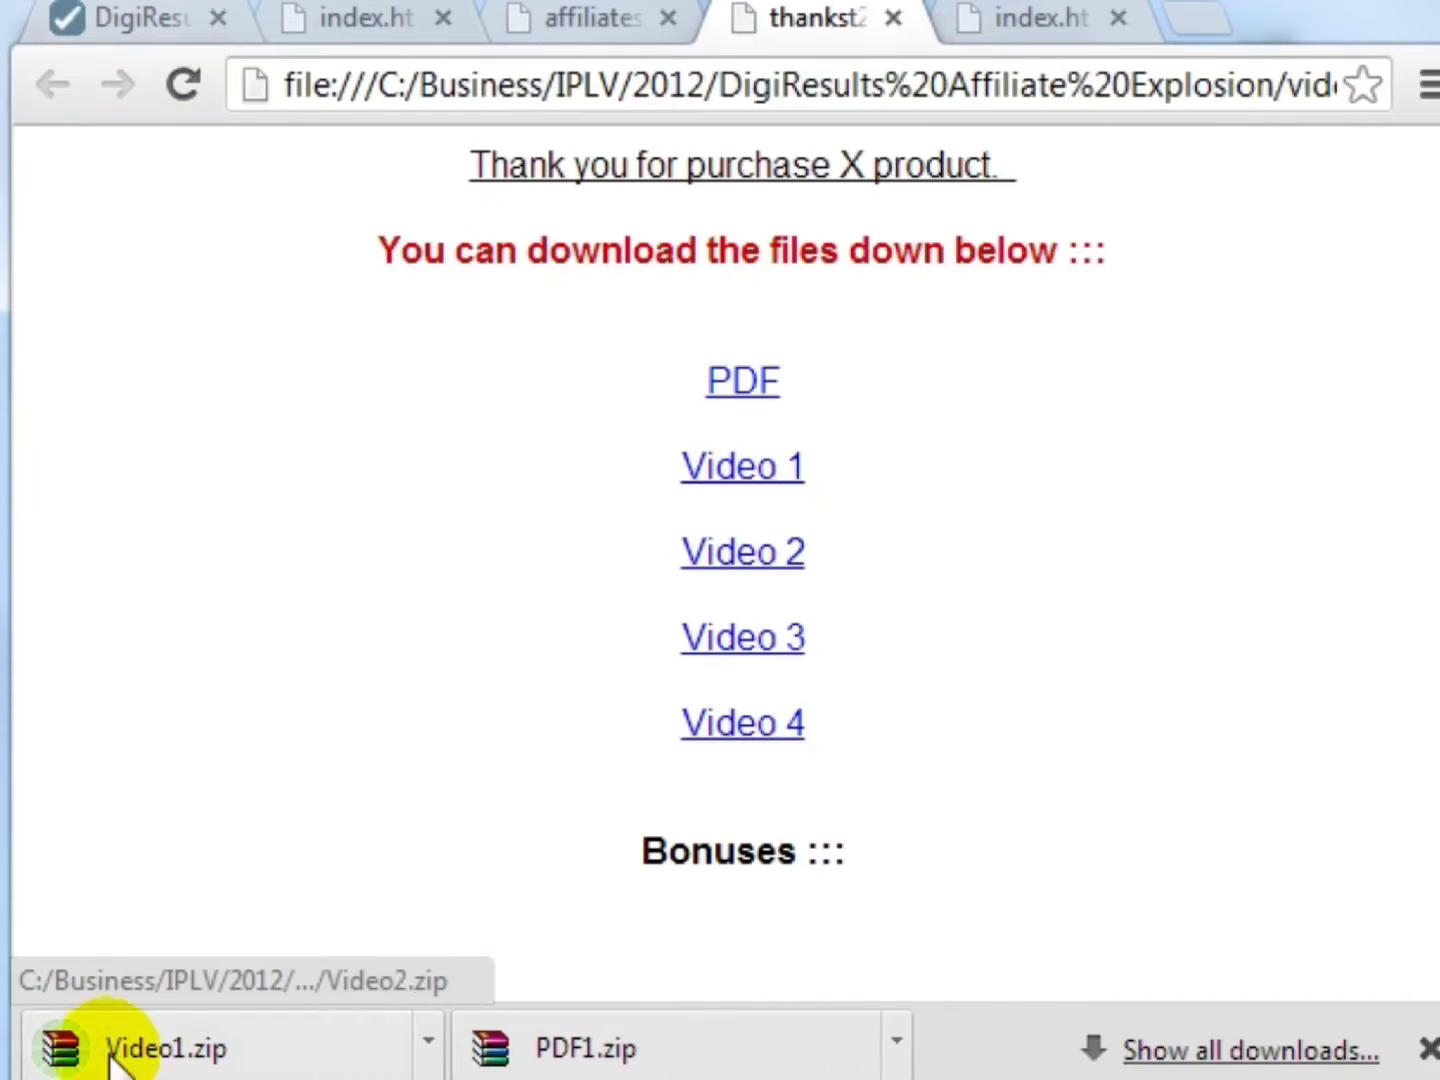
click(698, 565)
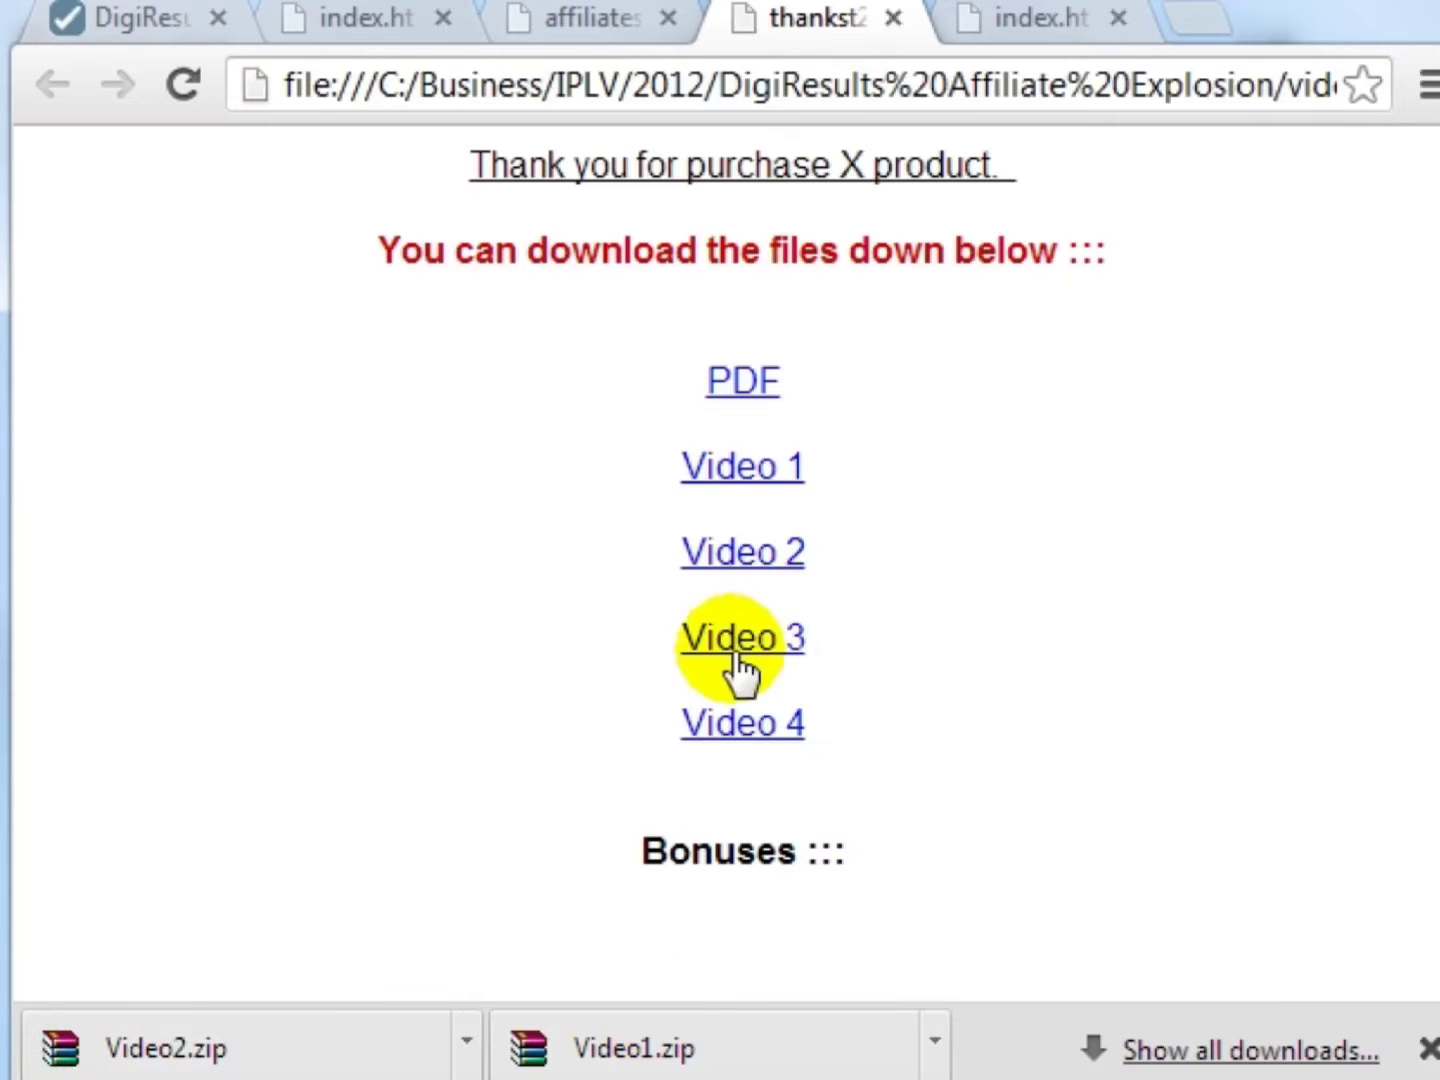
click(752, 644)
click(761, 730)
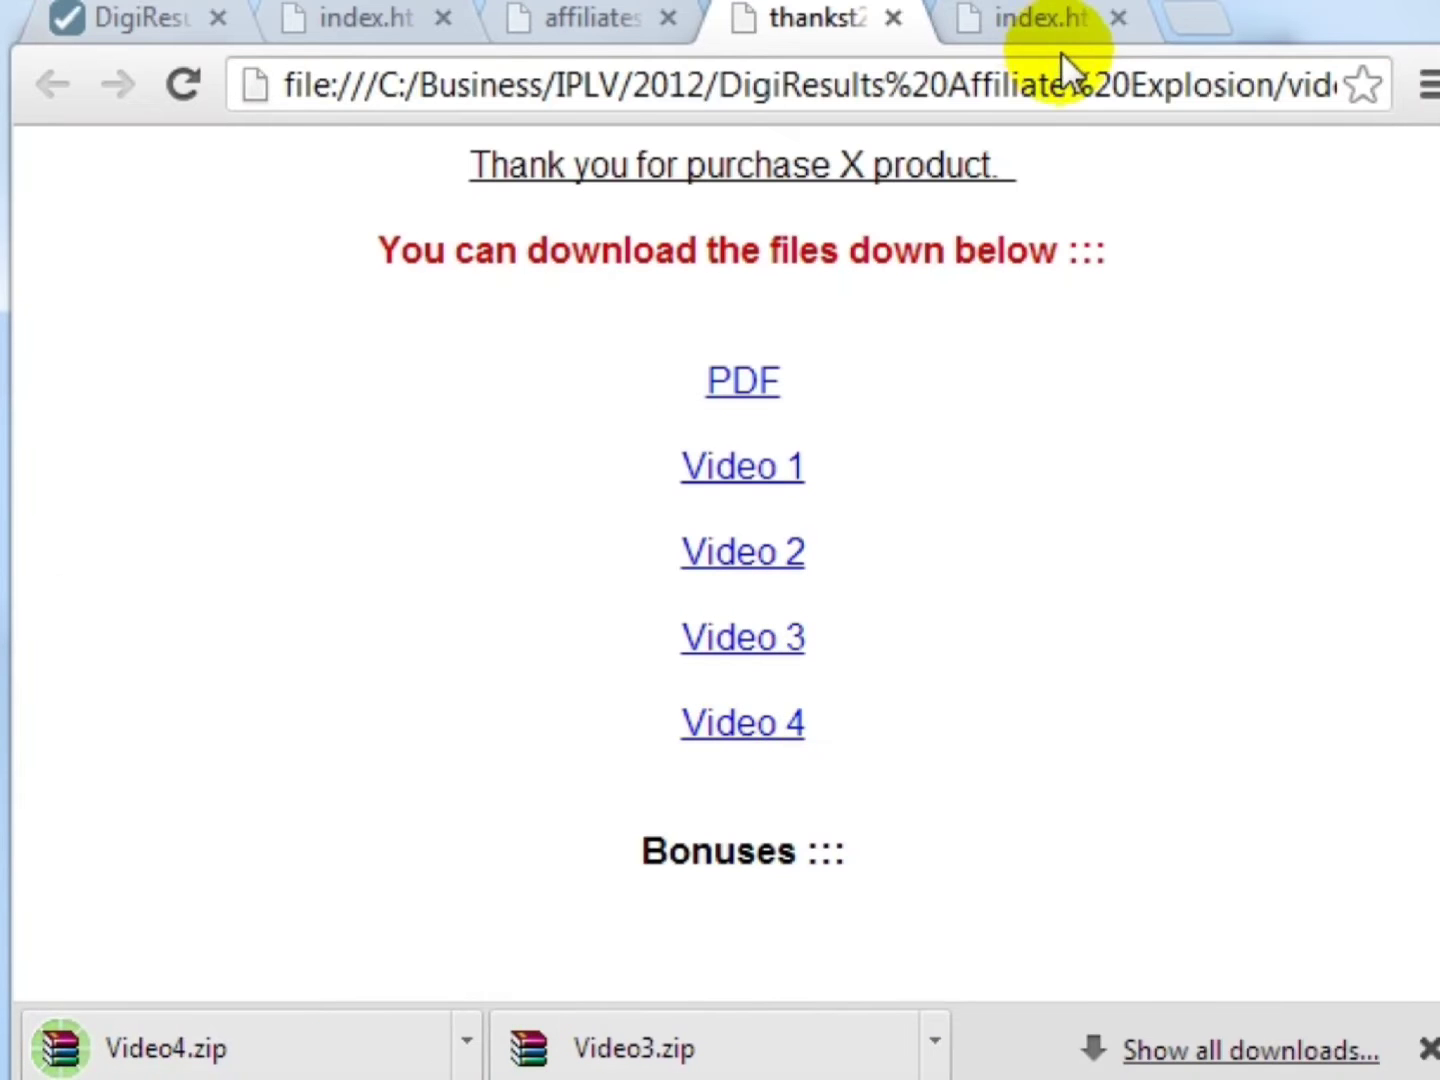
click(1427, 1048)
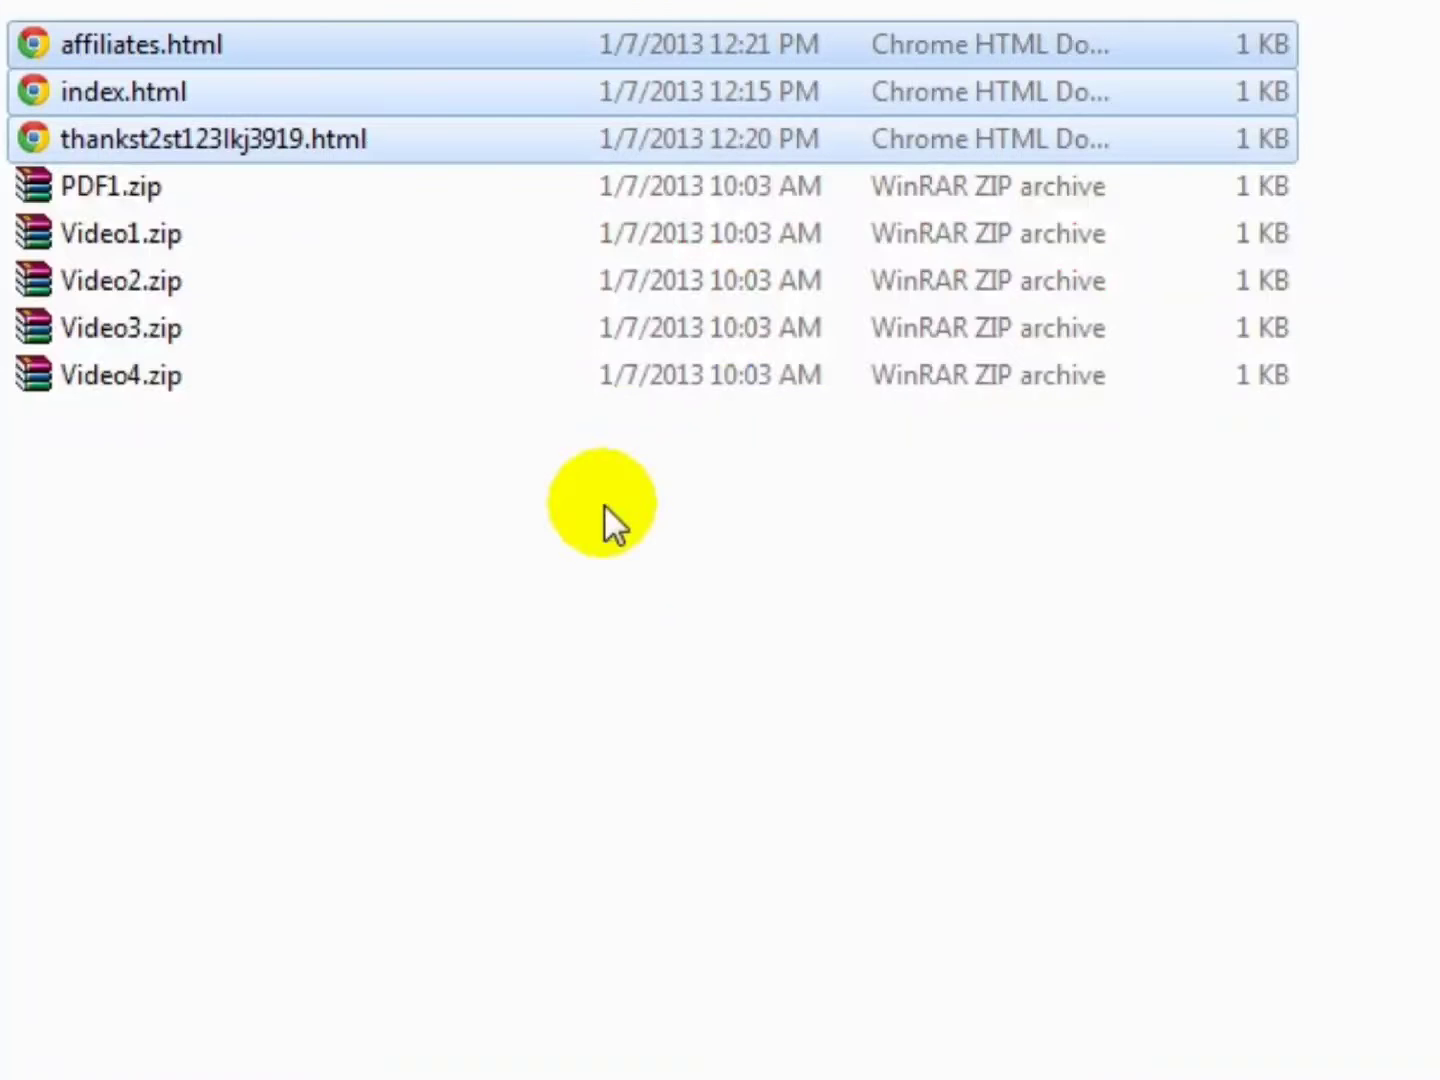
- Review the eight product files in Explorer and launch FileZilla from the Start menu
click(545, 495)
drag(544, 537, 362, 50)
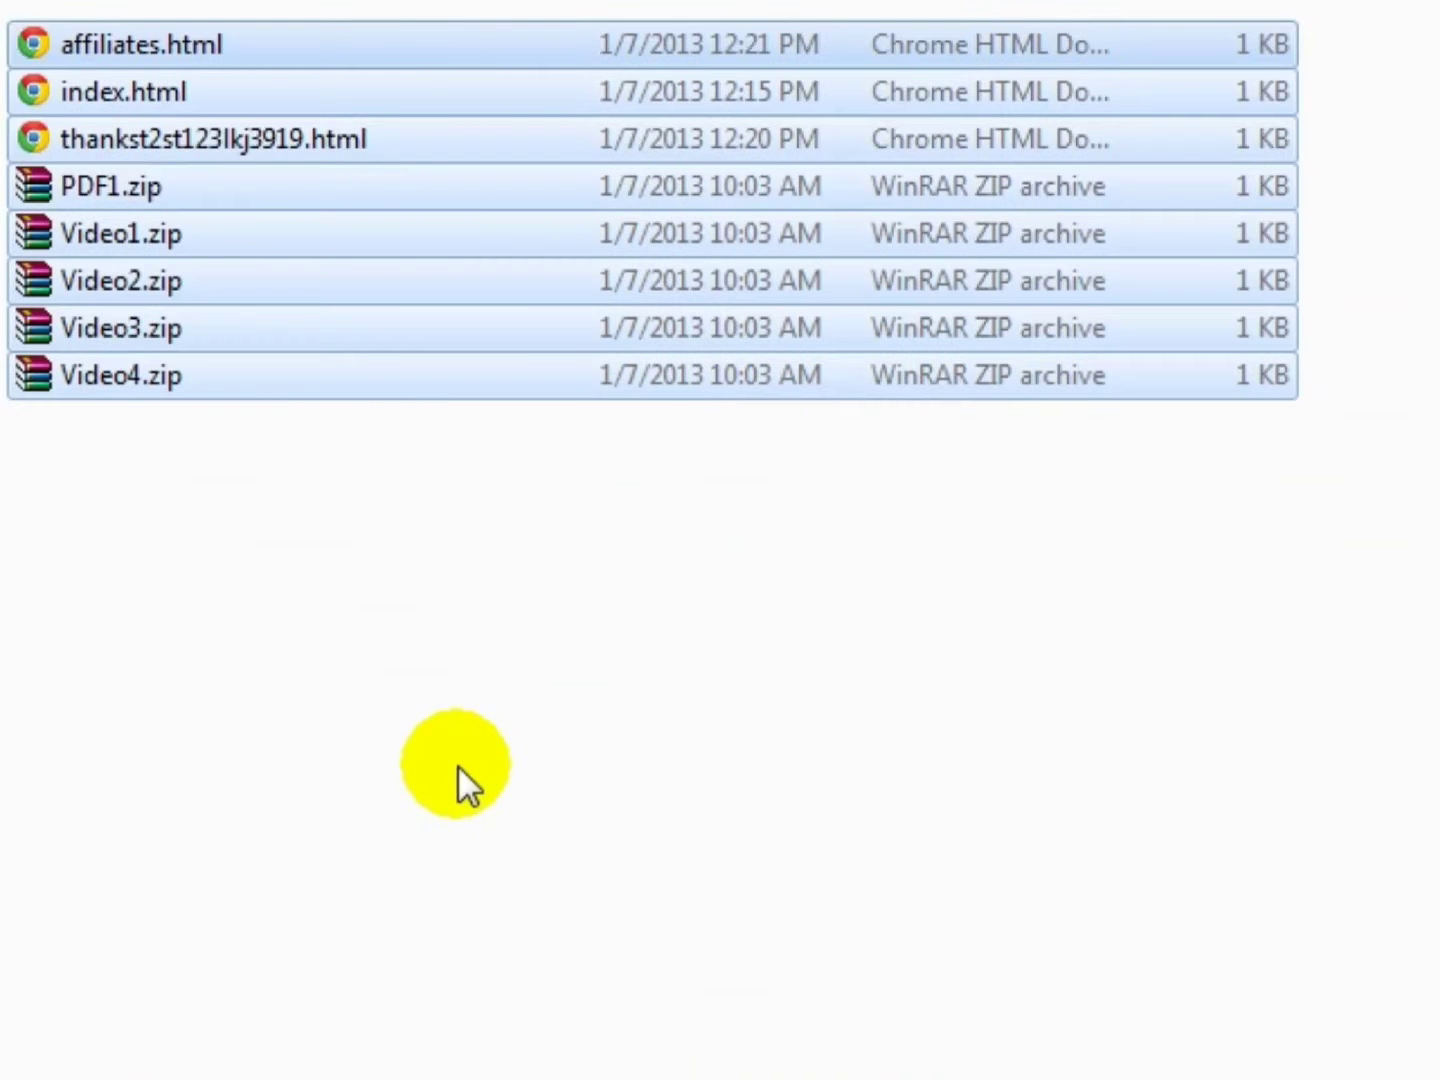
click(455, 764)
key(super)
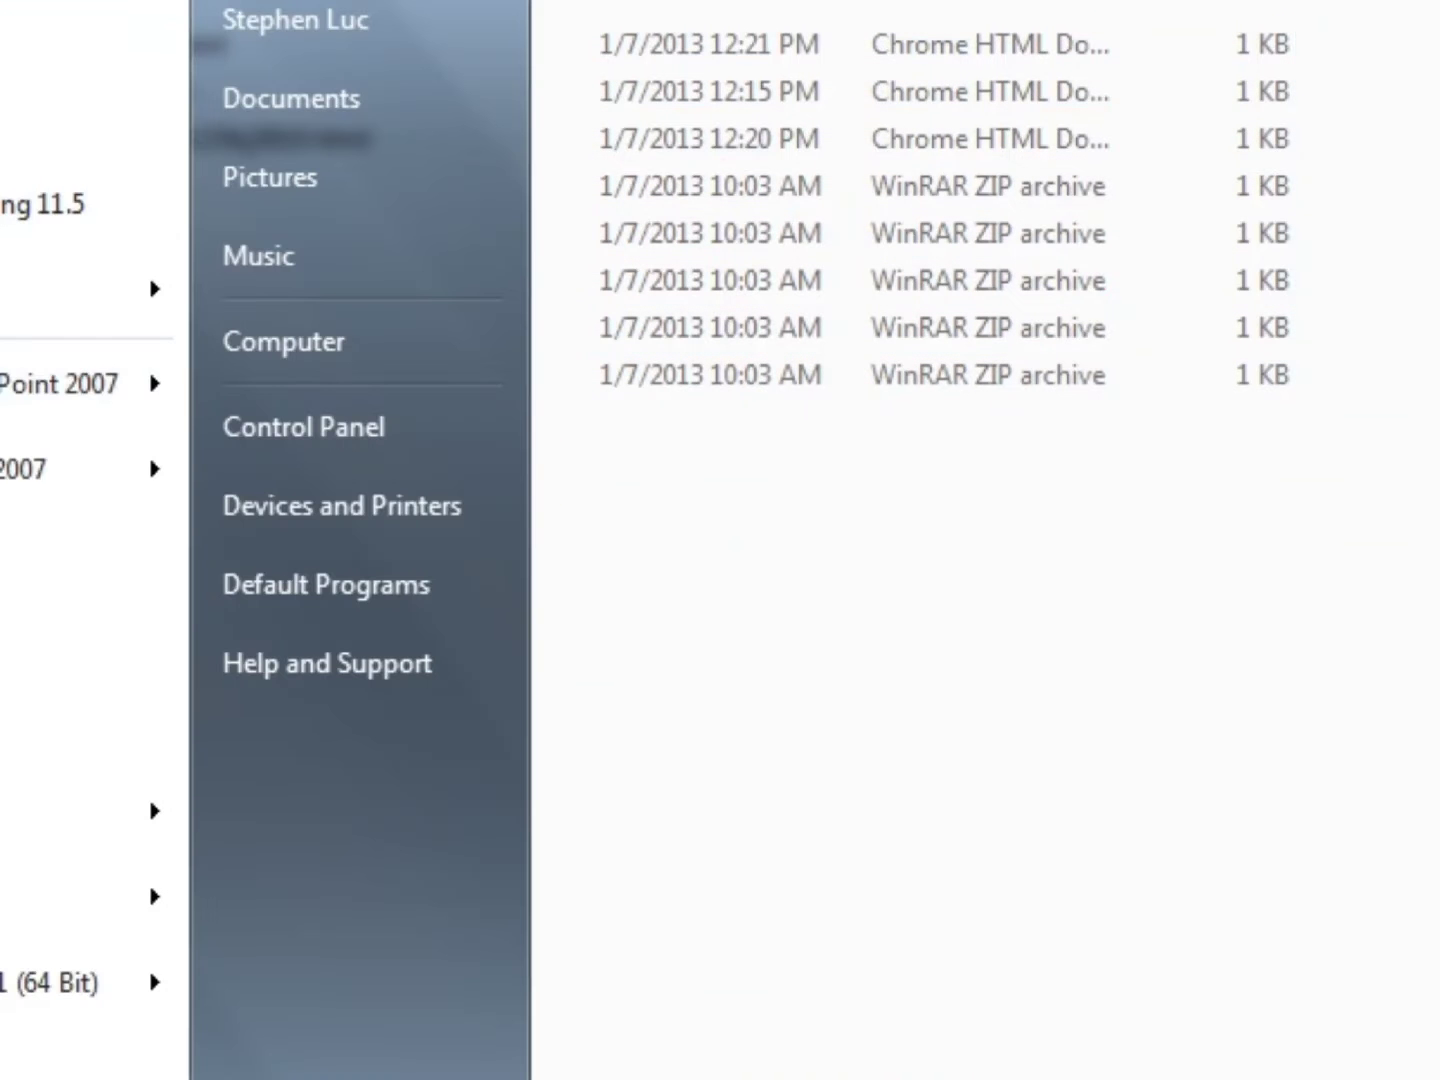
click(1184, 1035)
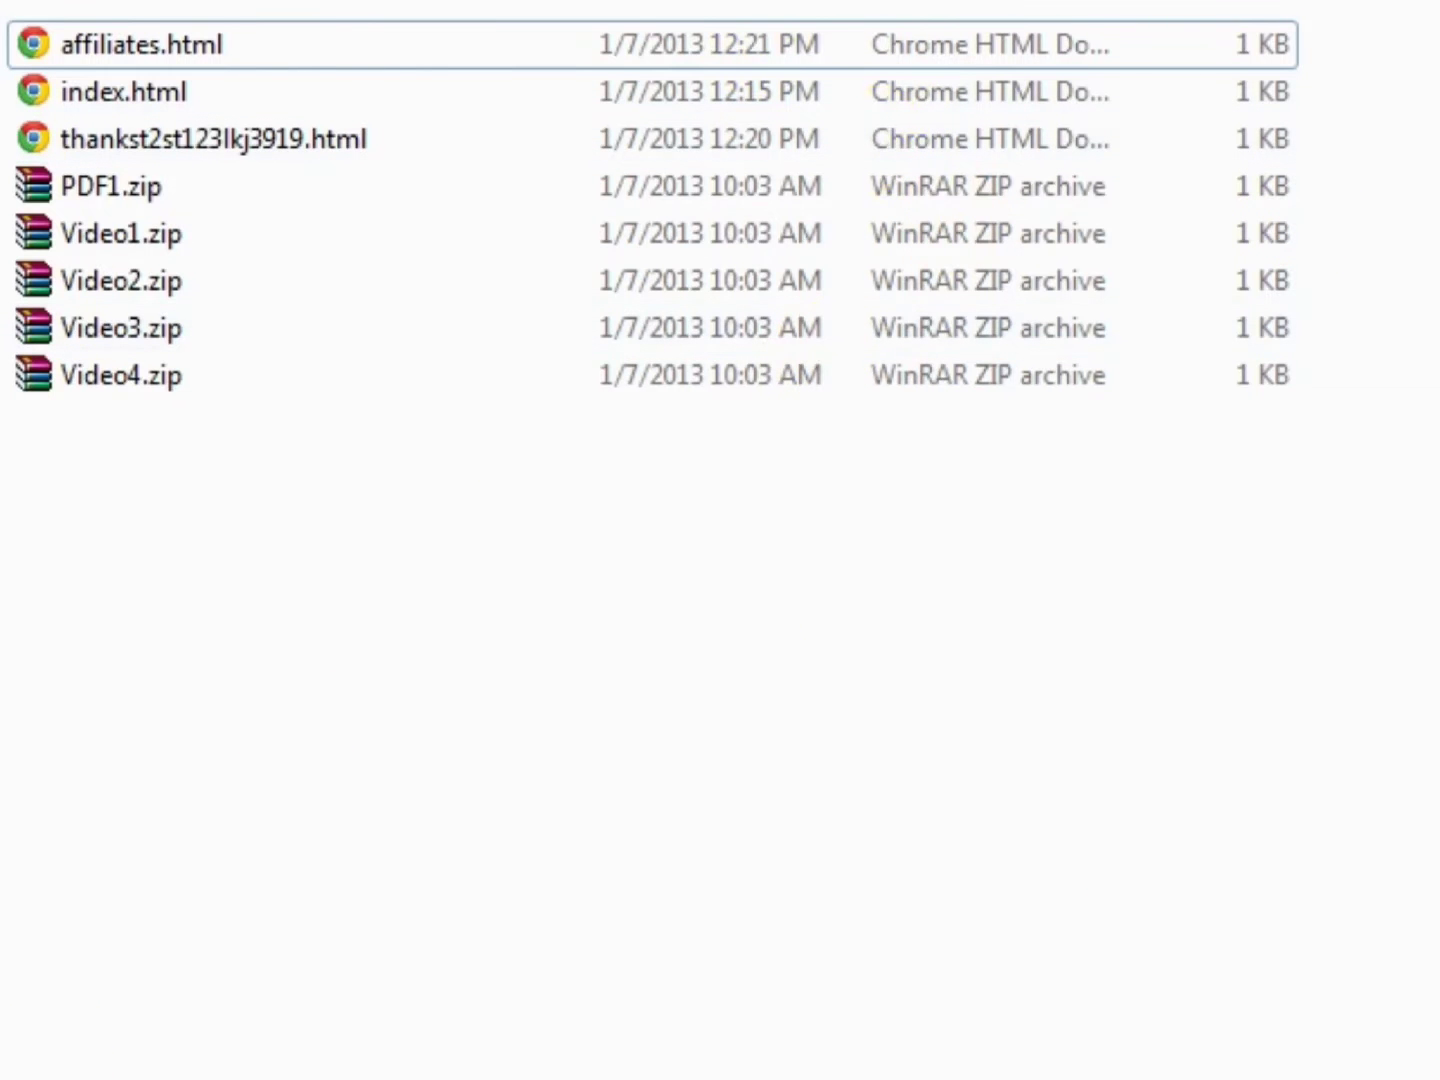
click(21, 1070)
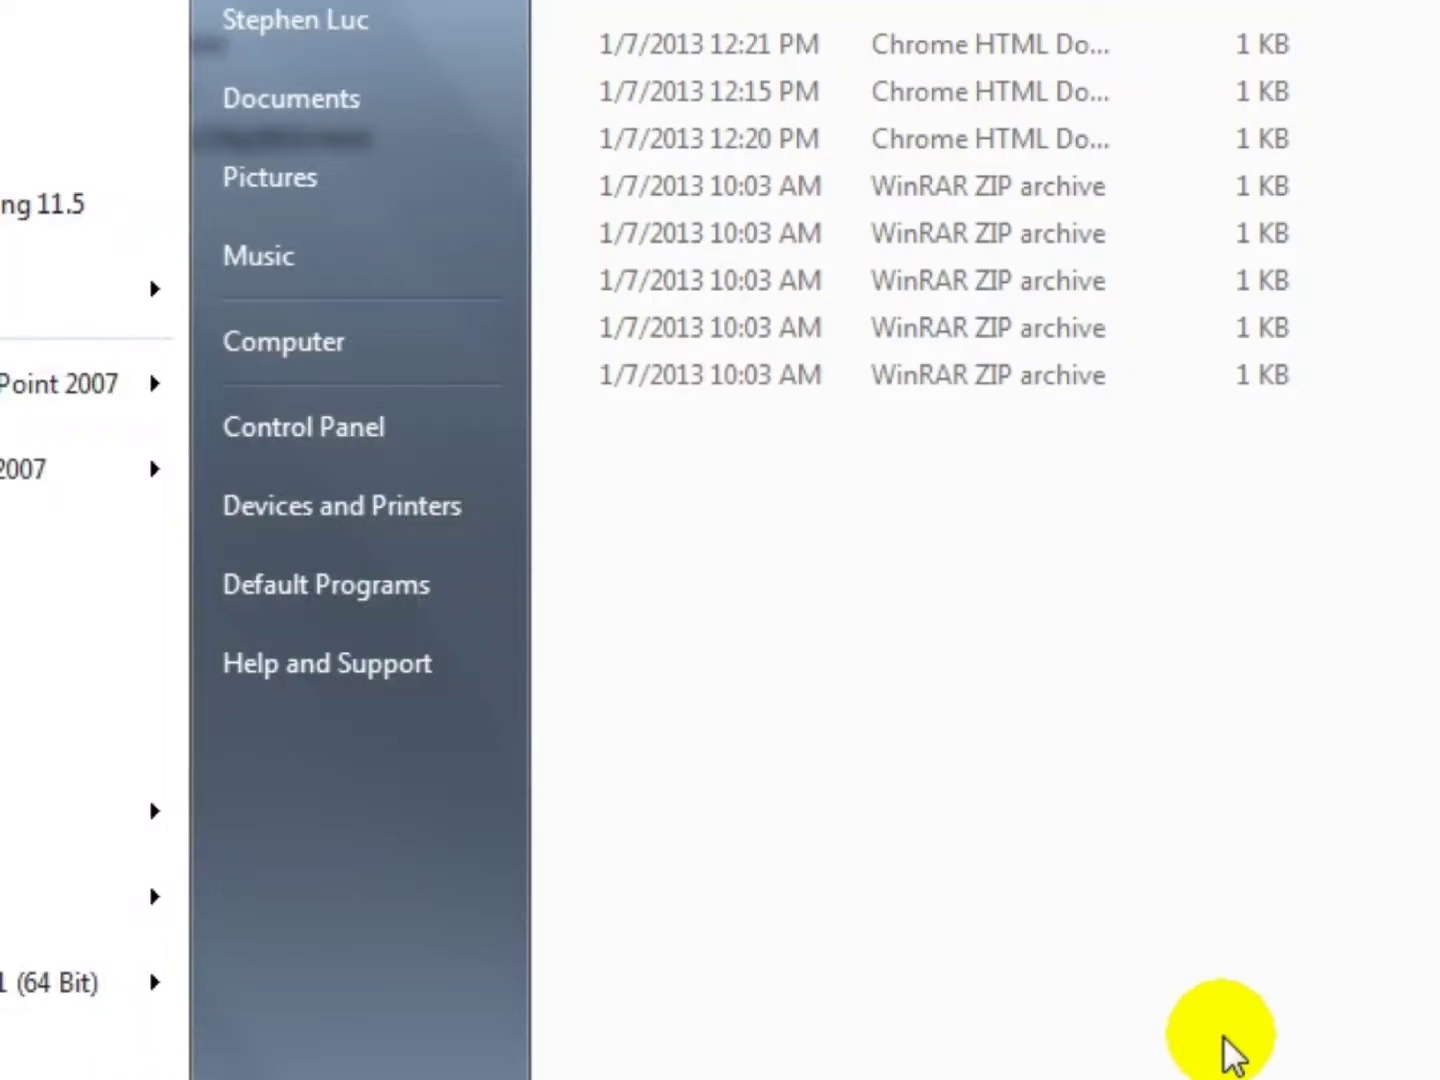
click(1120, 741)
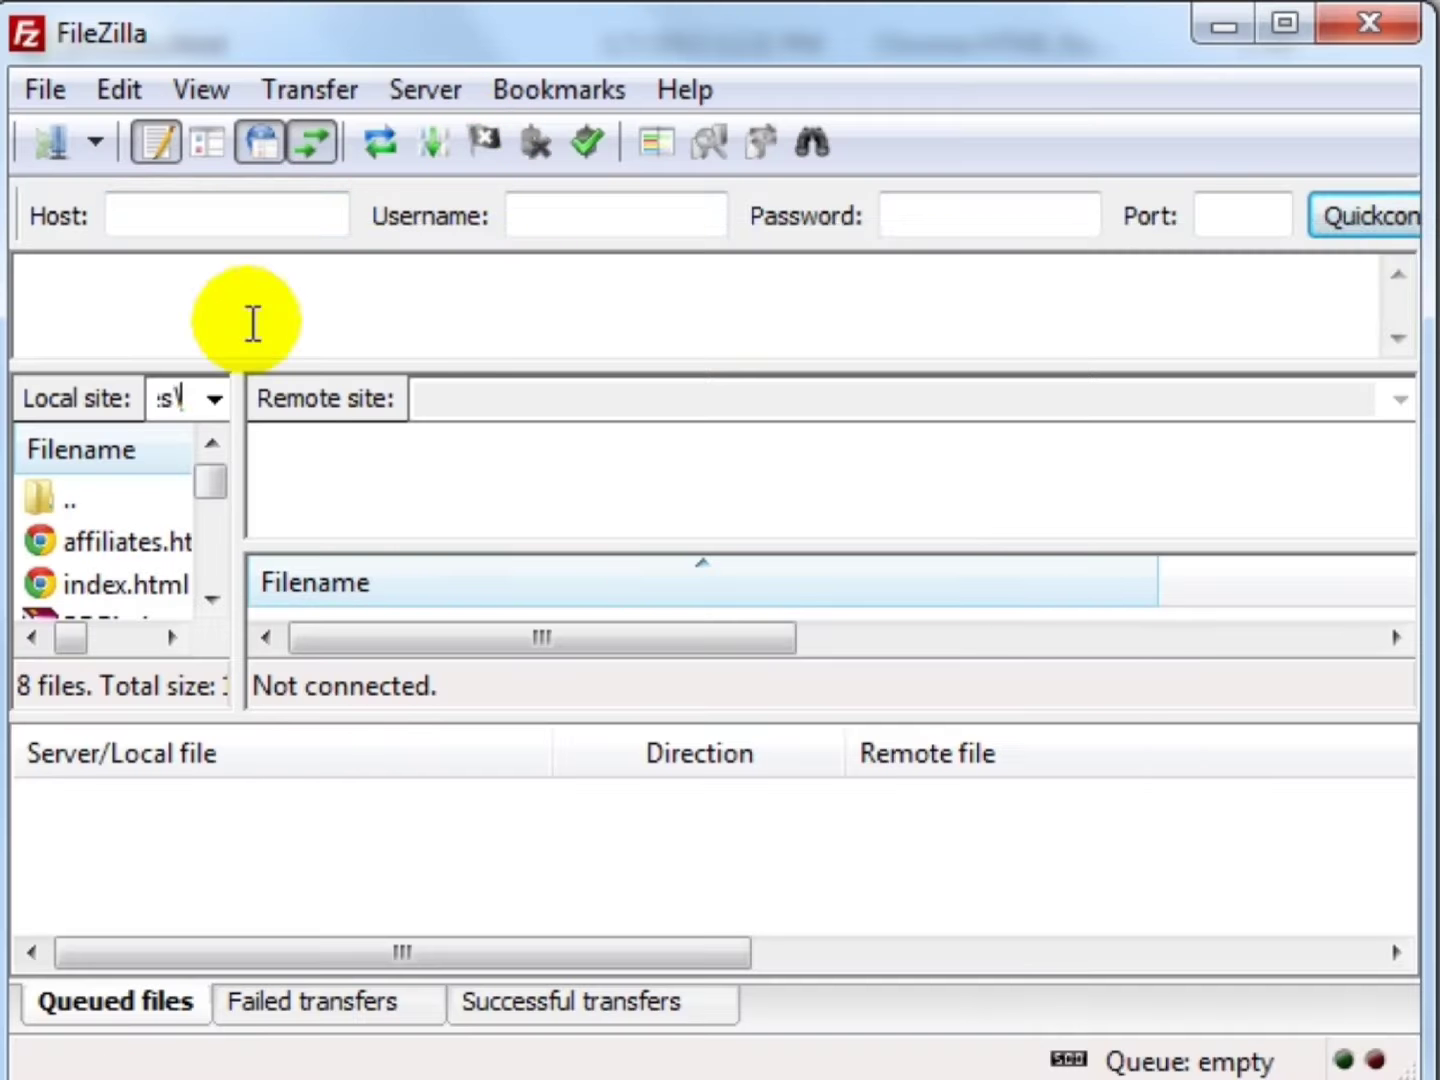
- Quickconnect to ftp.yourdomain.com with the account username and password
click(275, 212)
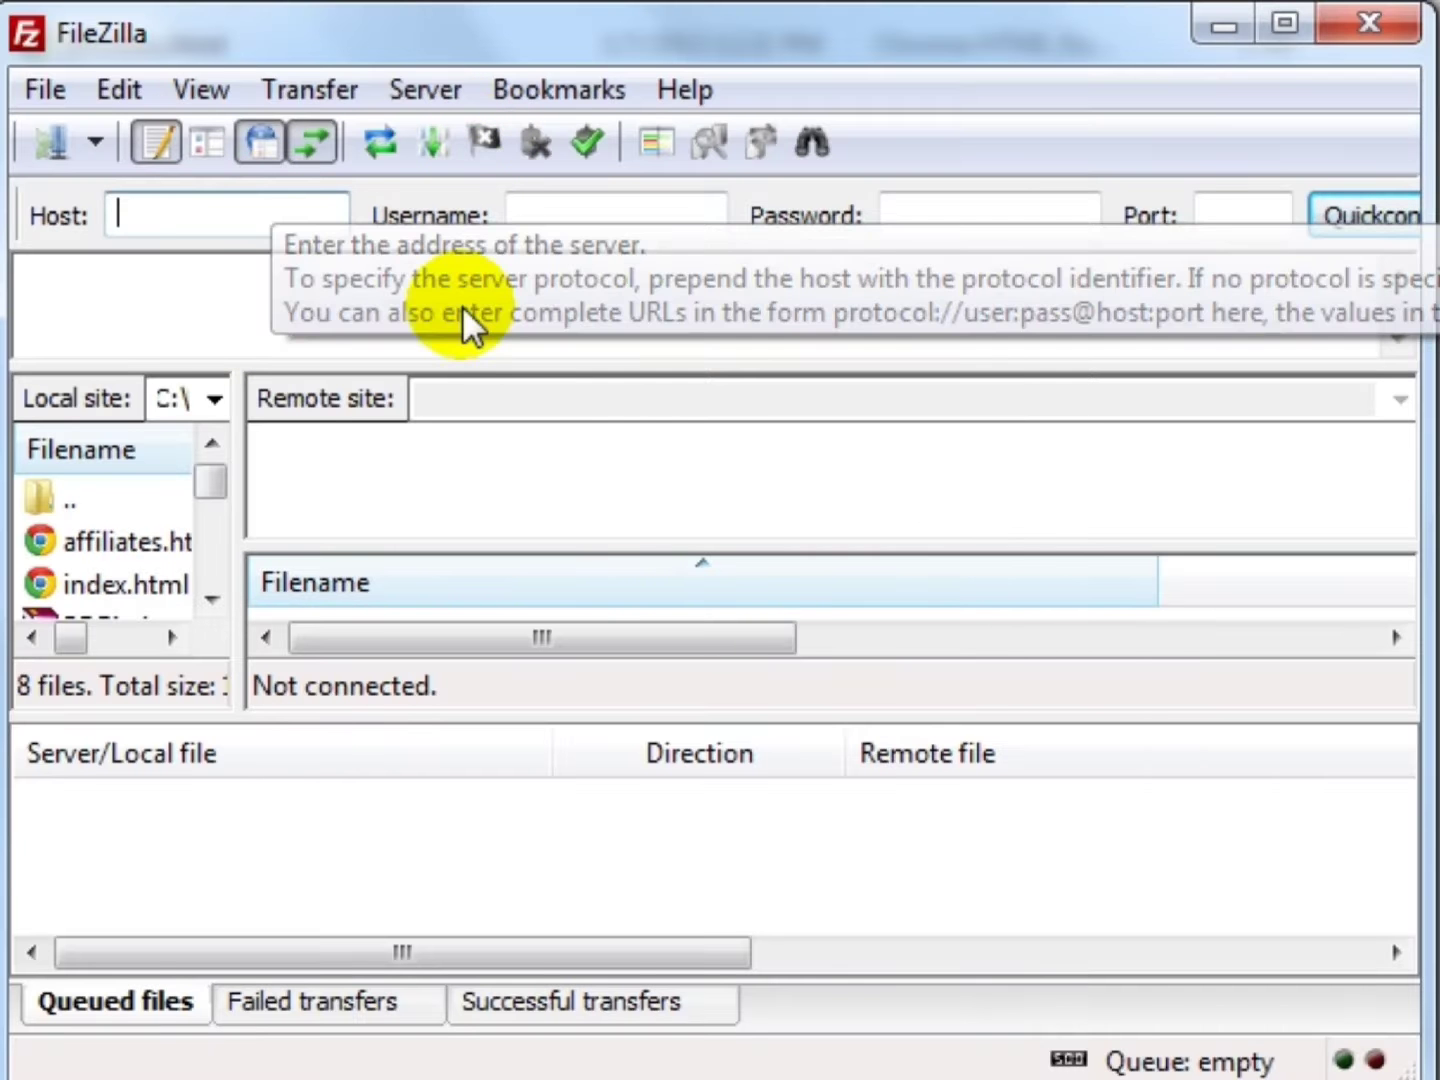
text(f)
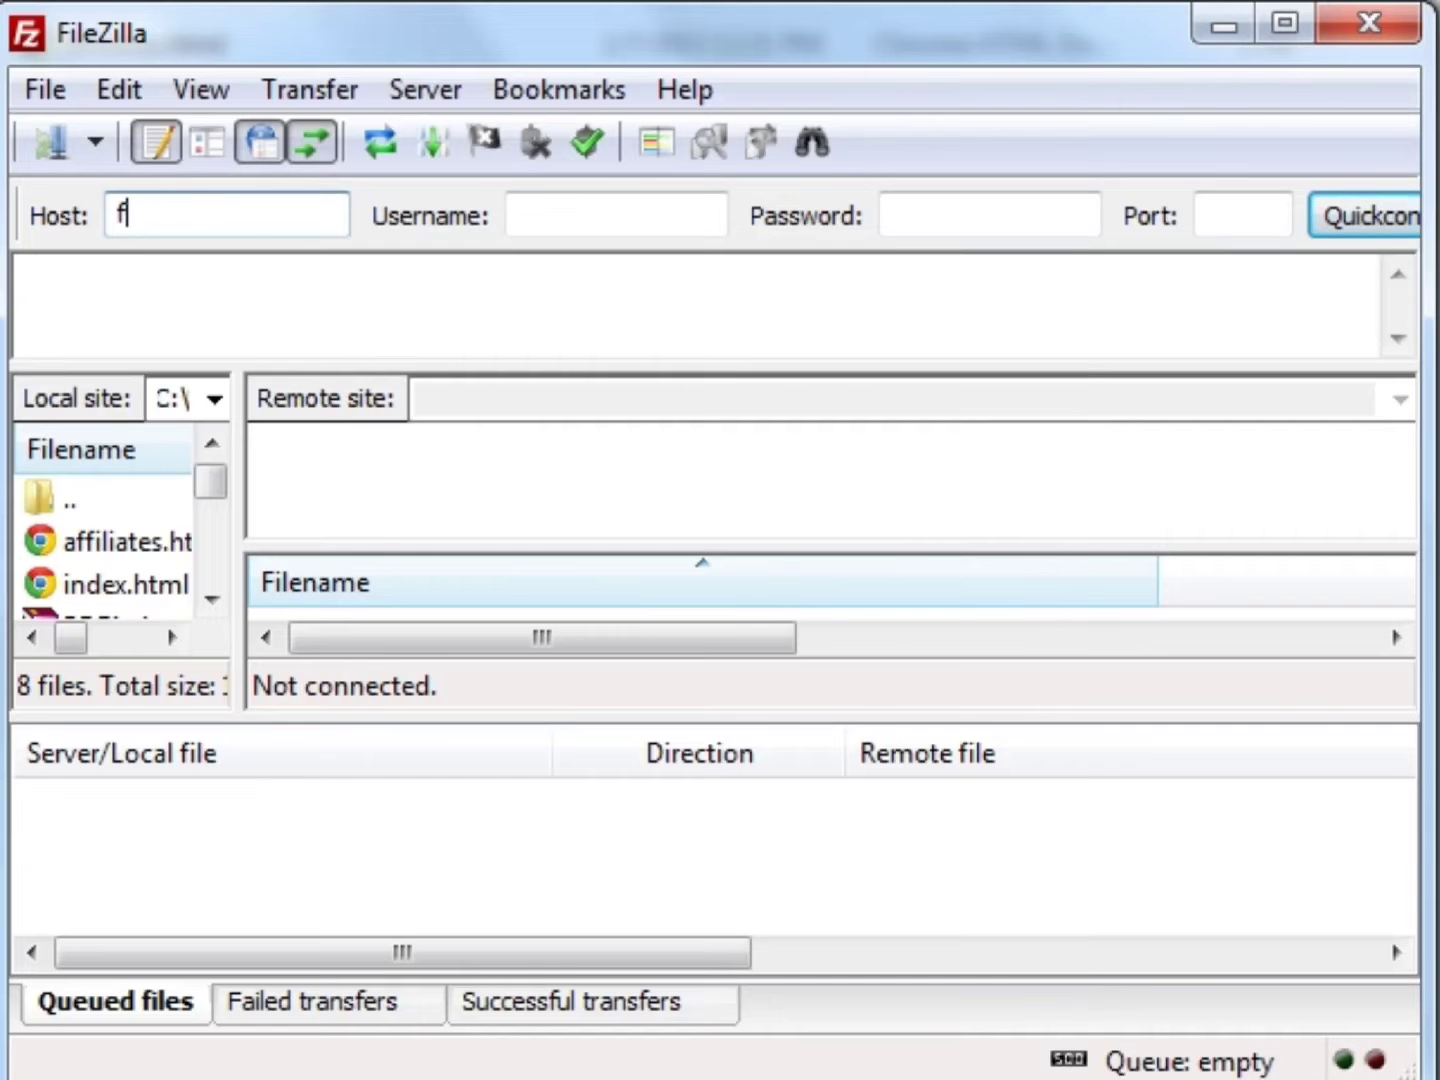
text(tp.yourdomain.com)
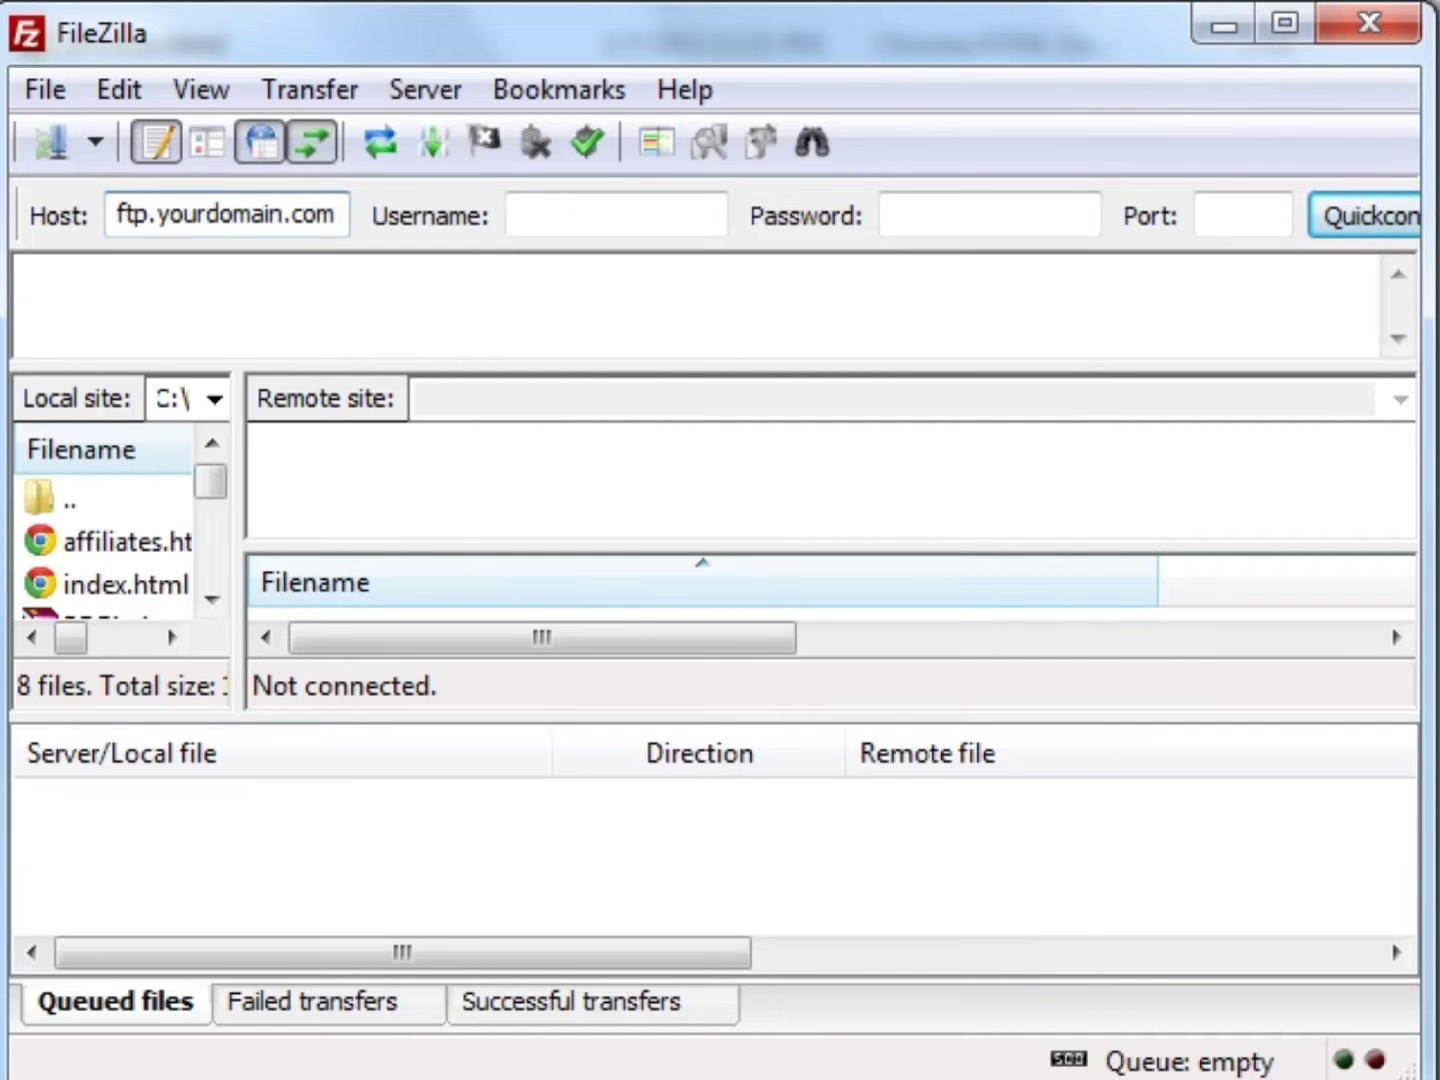
key(ctrl+a)
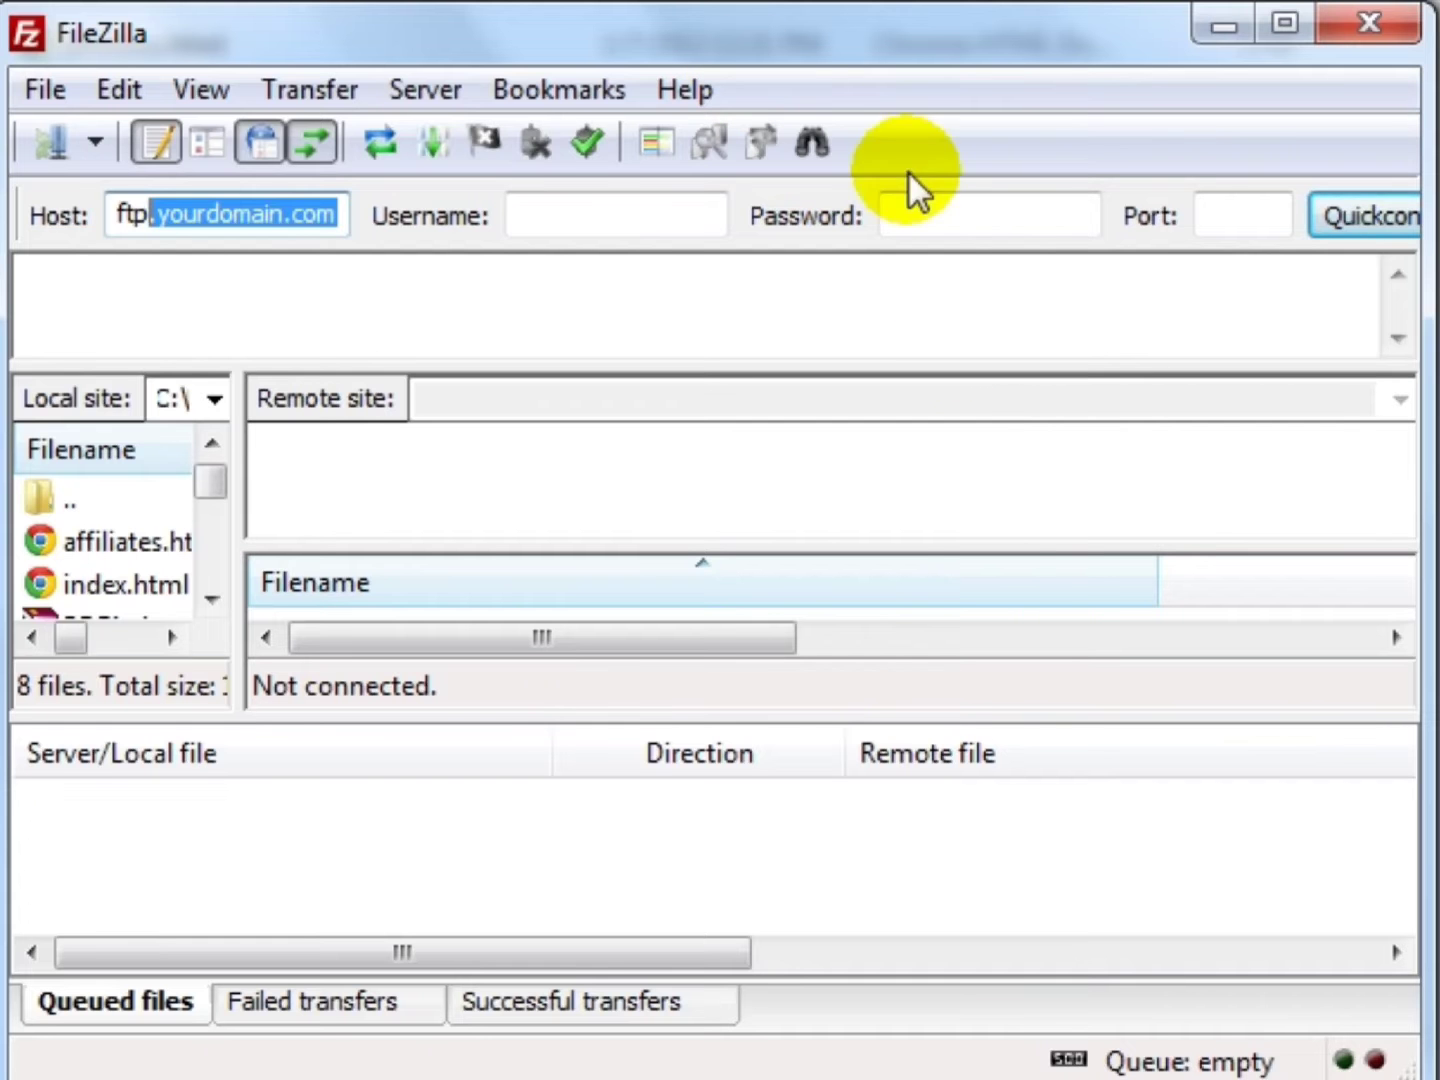
click(937, 218)
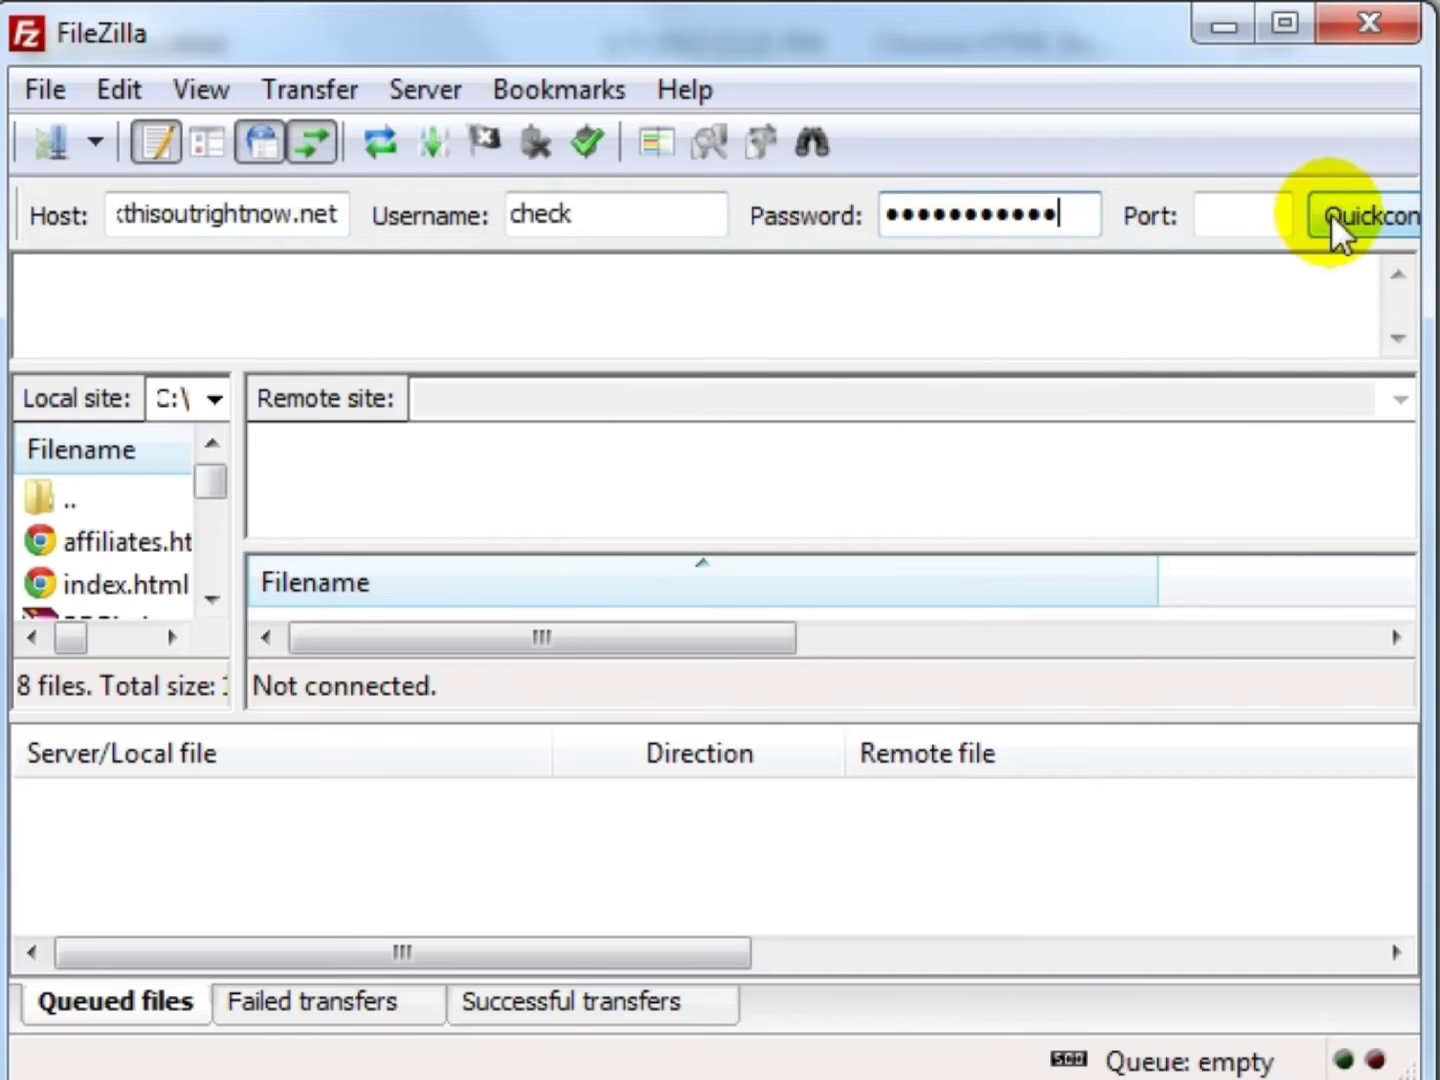
click(1329, 218)
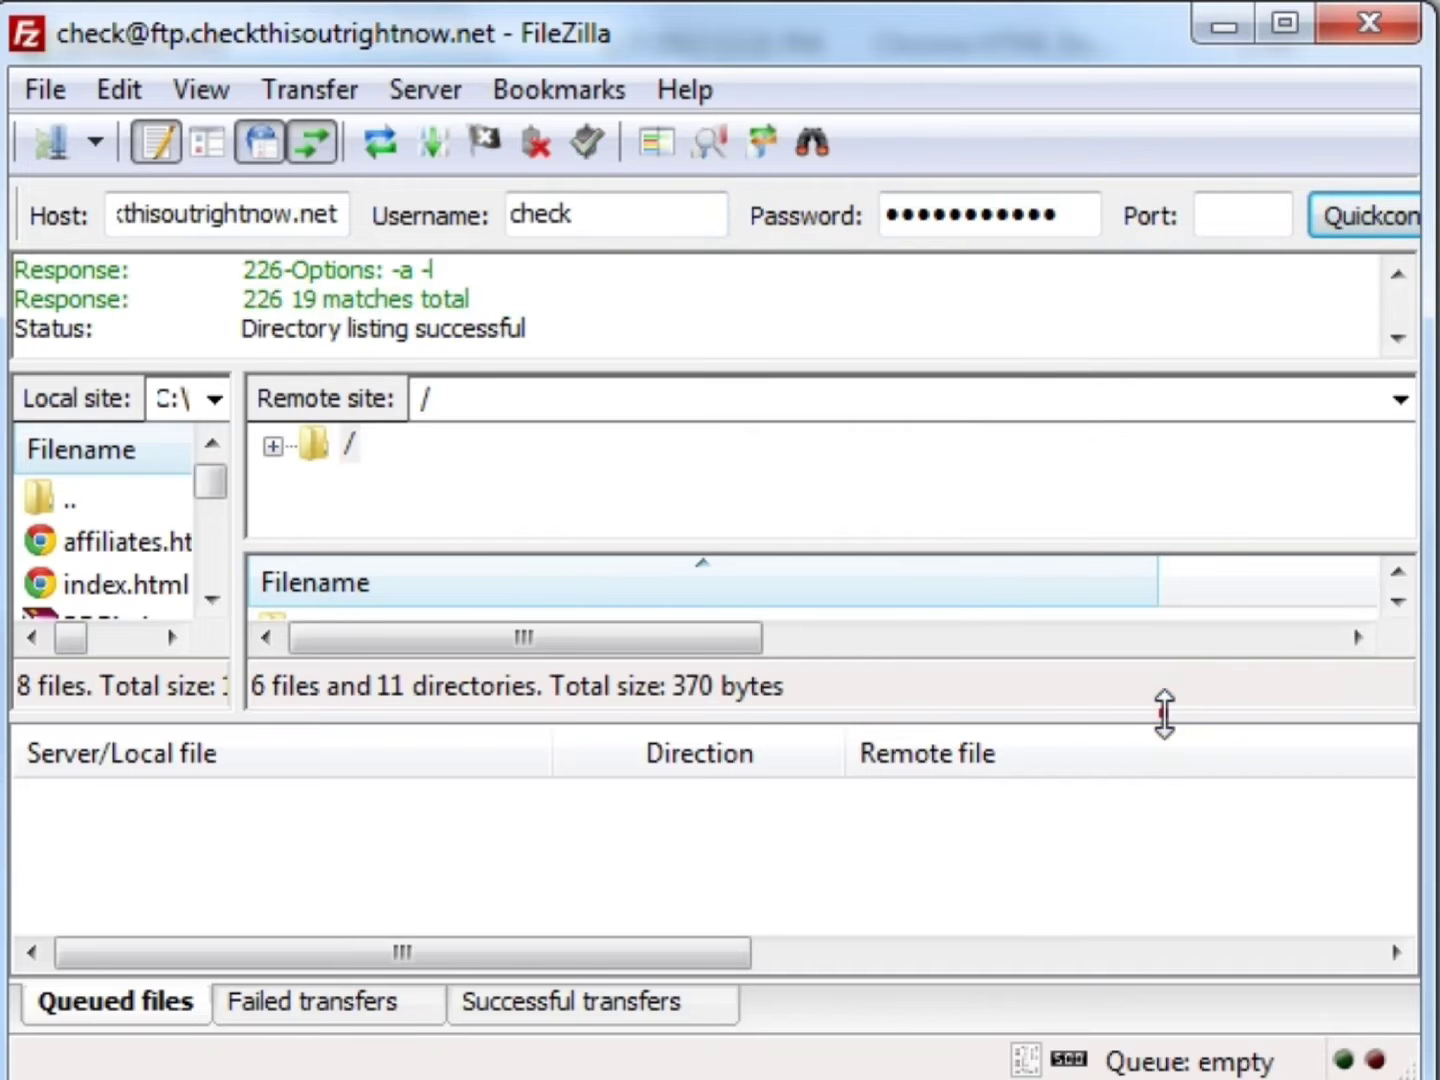
drag(1163, 715, 1164, 816)
- Enlarge FileZilla's file lists, open the server's /public_html folder and select its 3.5 folder
click(1185, 364)
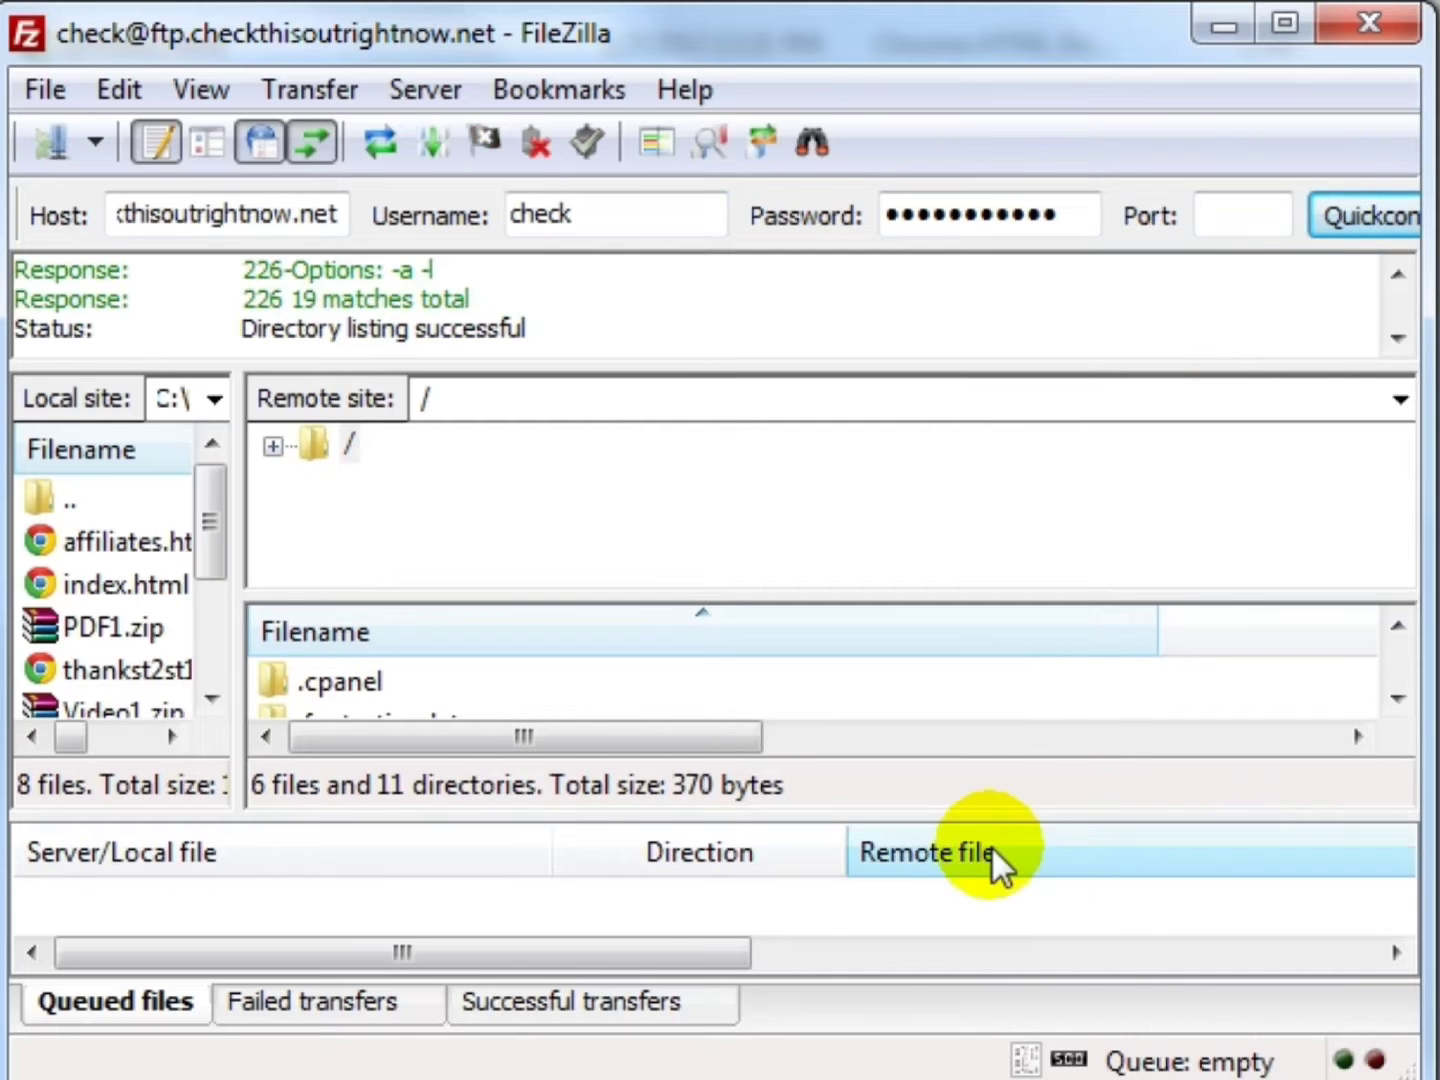
drag(1012, 818, 1006, 926)
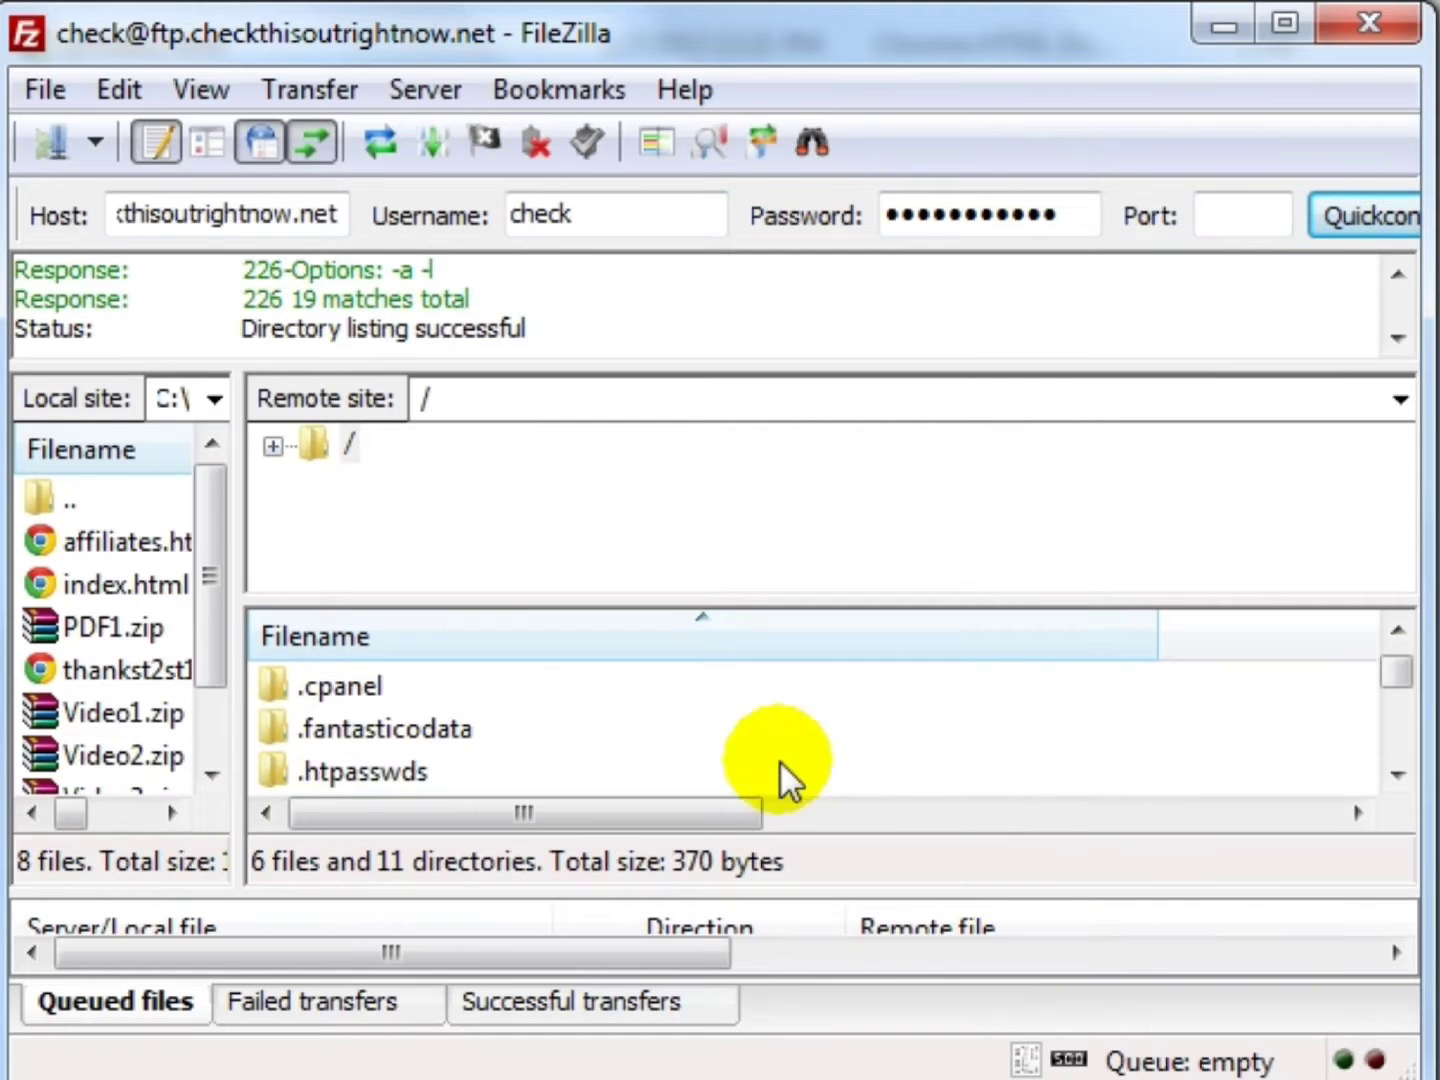
click(401, 727)
scroll(400, 726, down, 4)
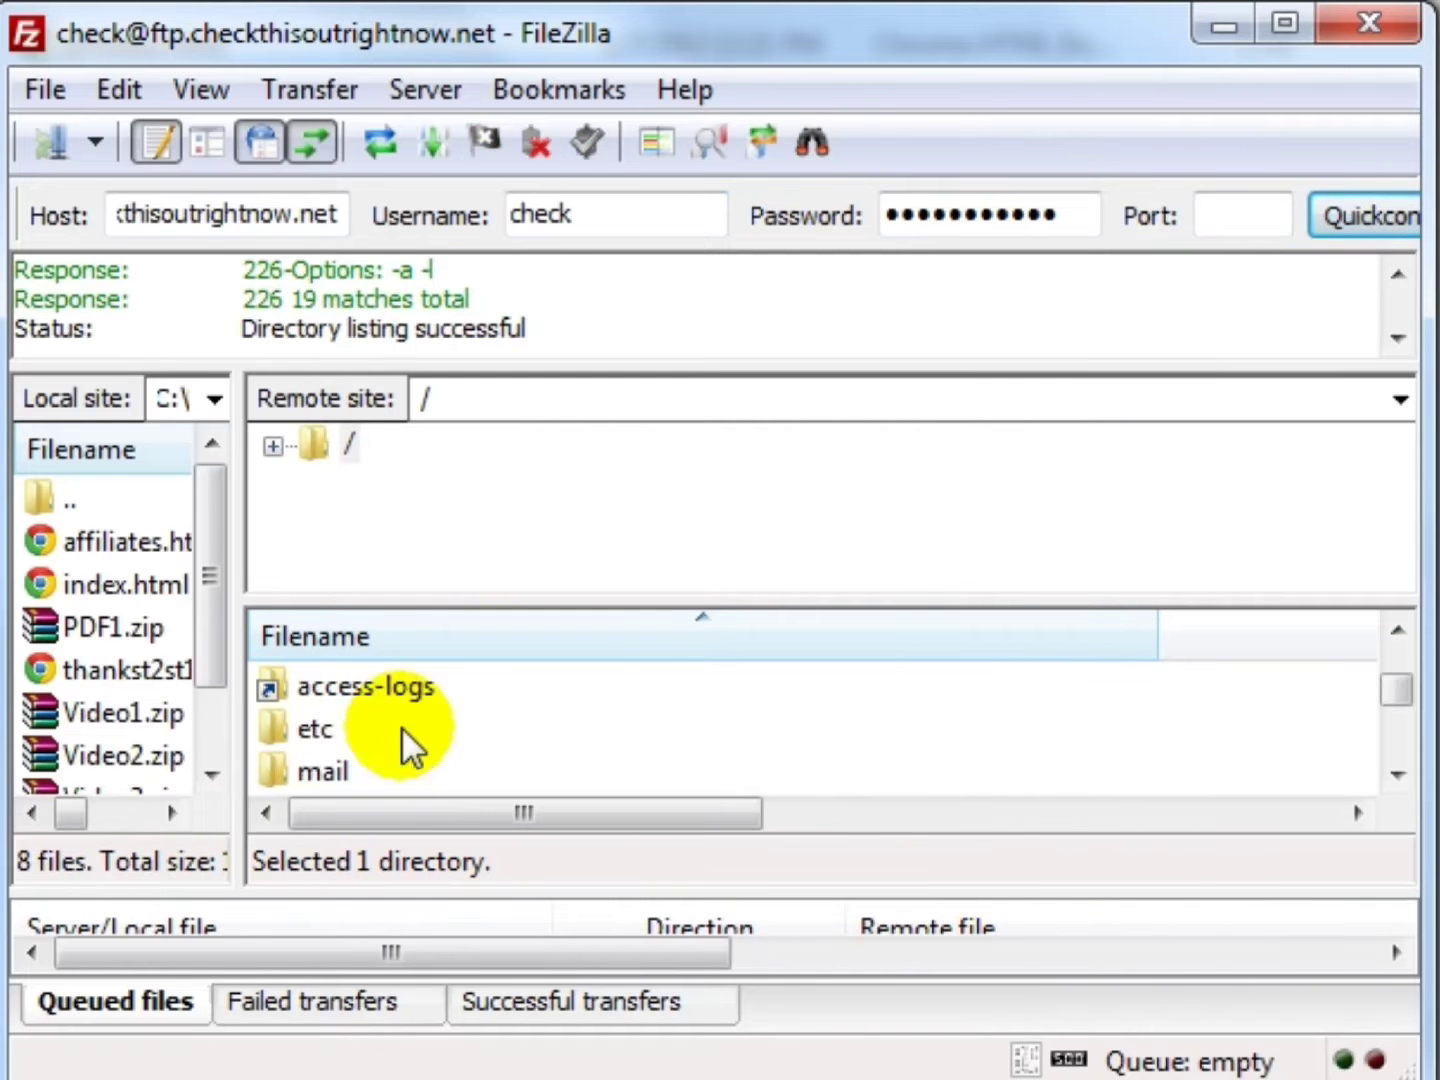
click(397, 769)
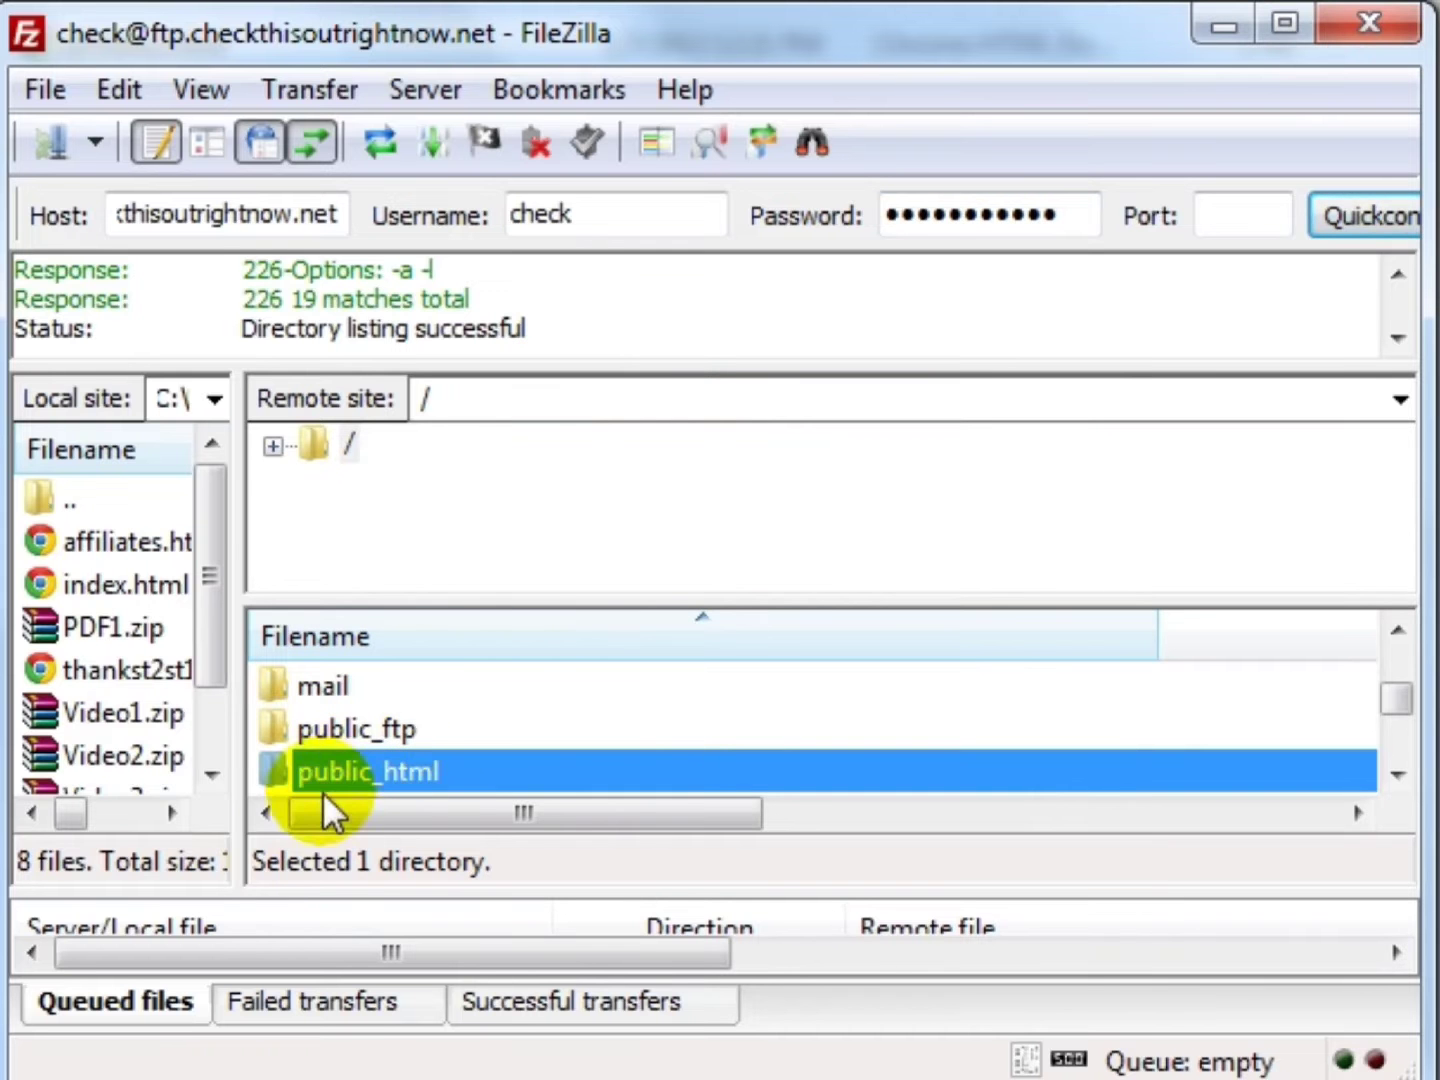
double_click(469, 770)
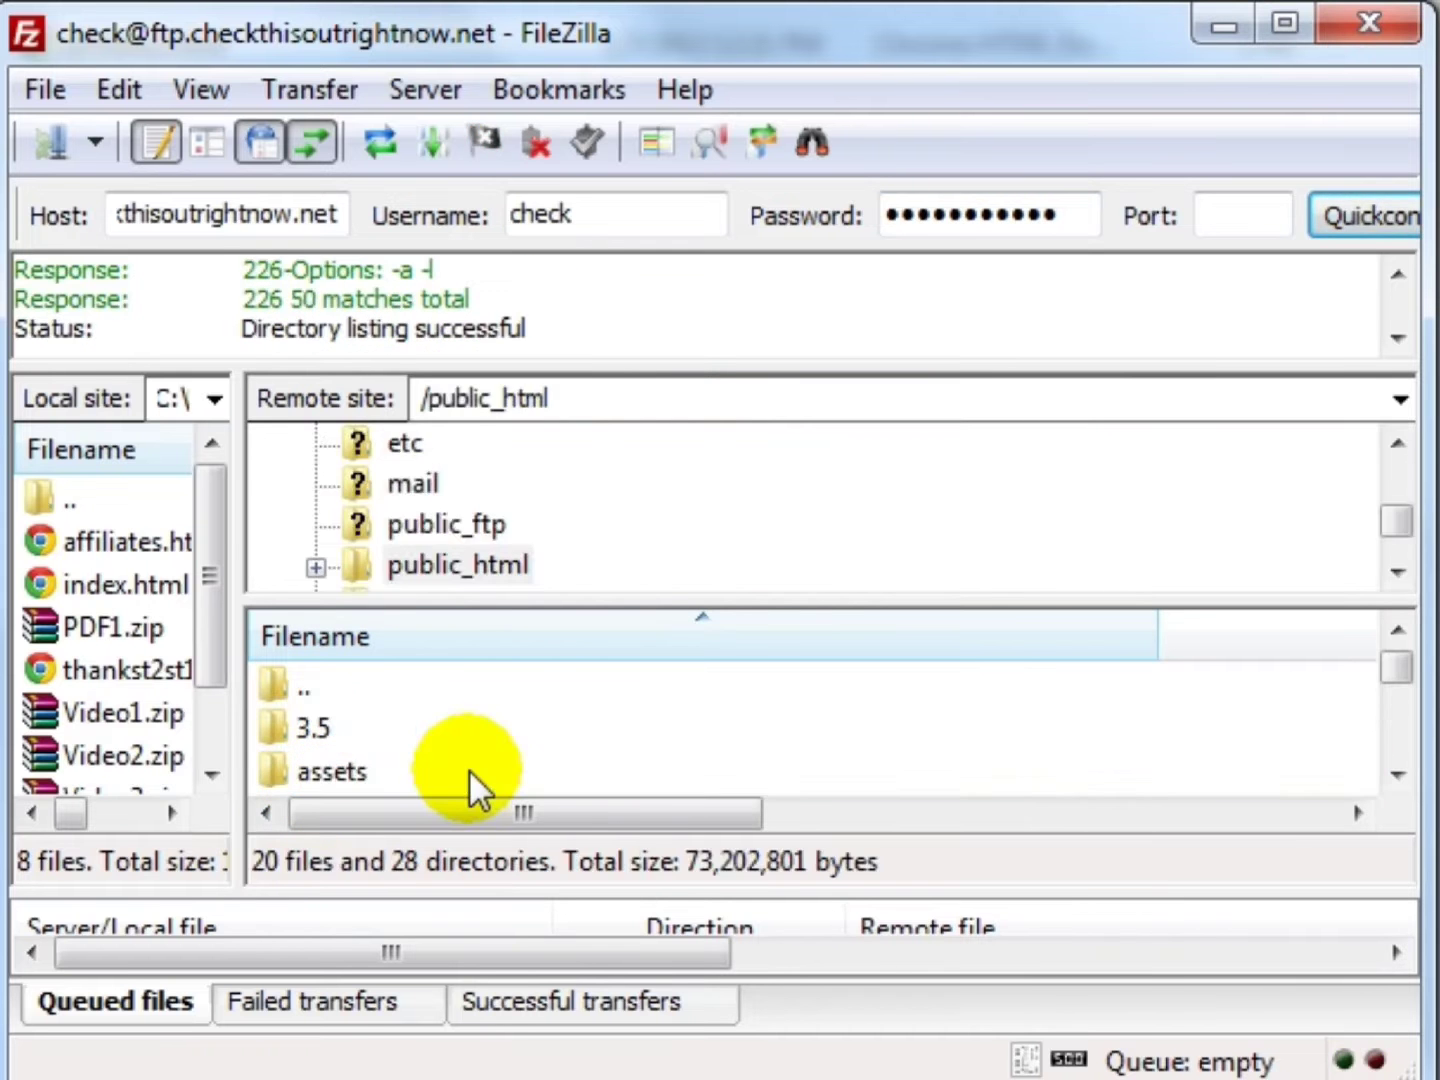
click(469, 770)
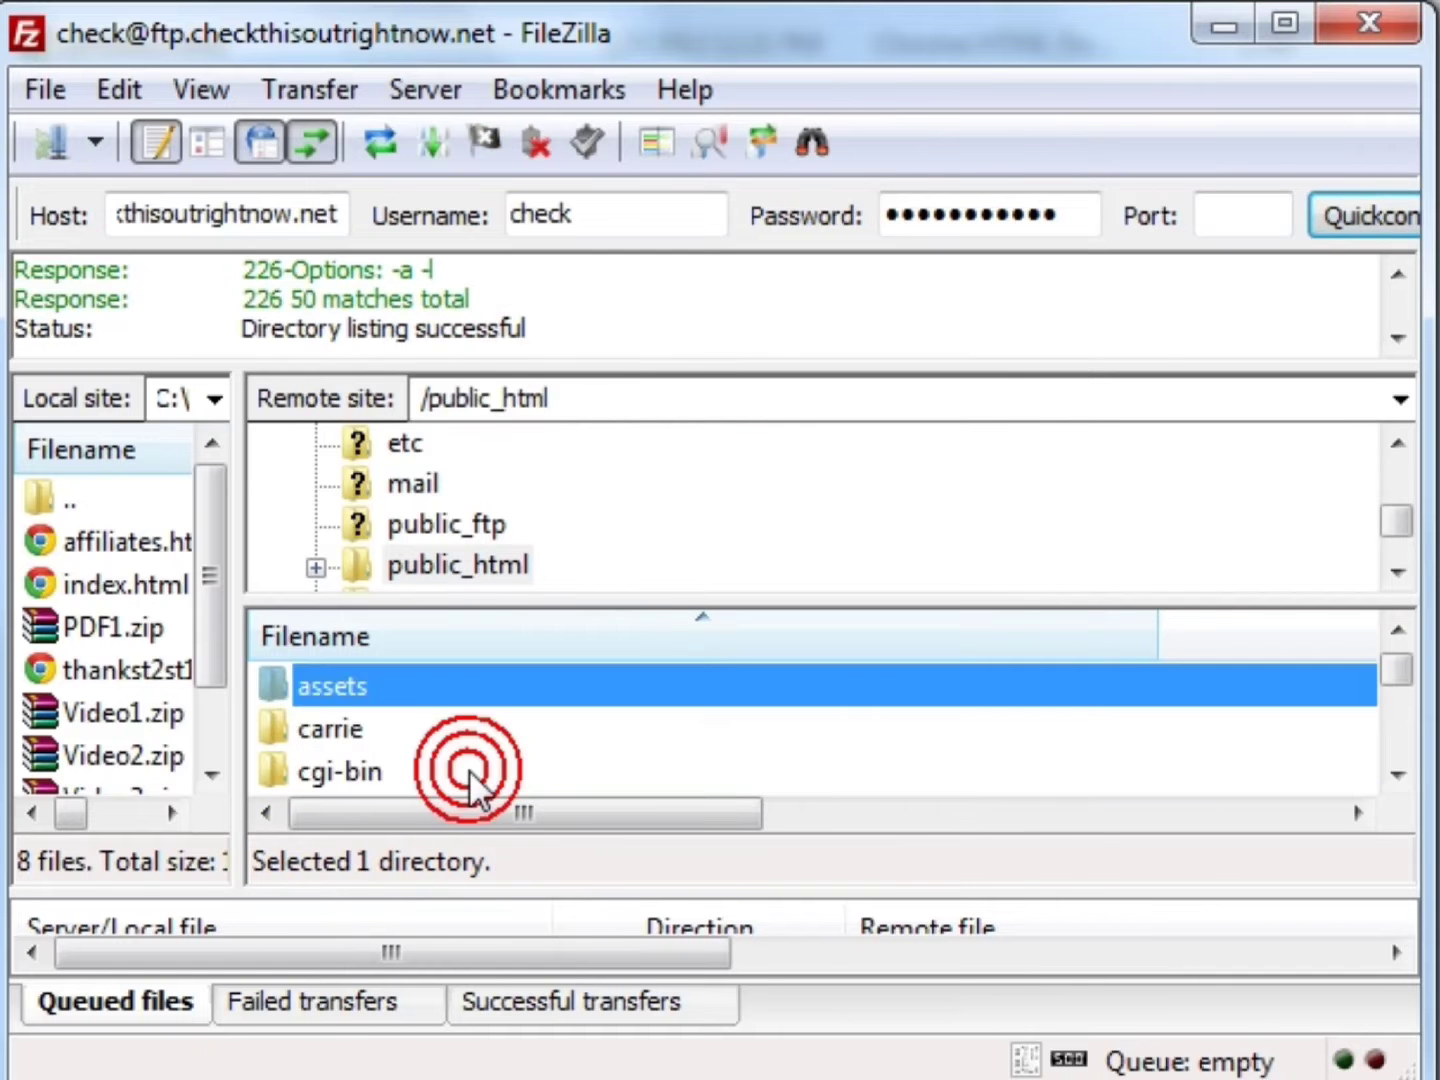
scroll(469, 770, up, 1)
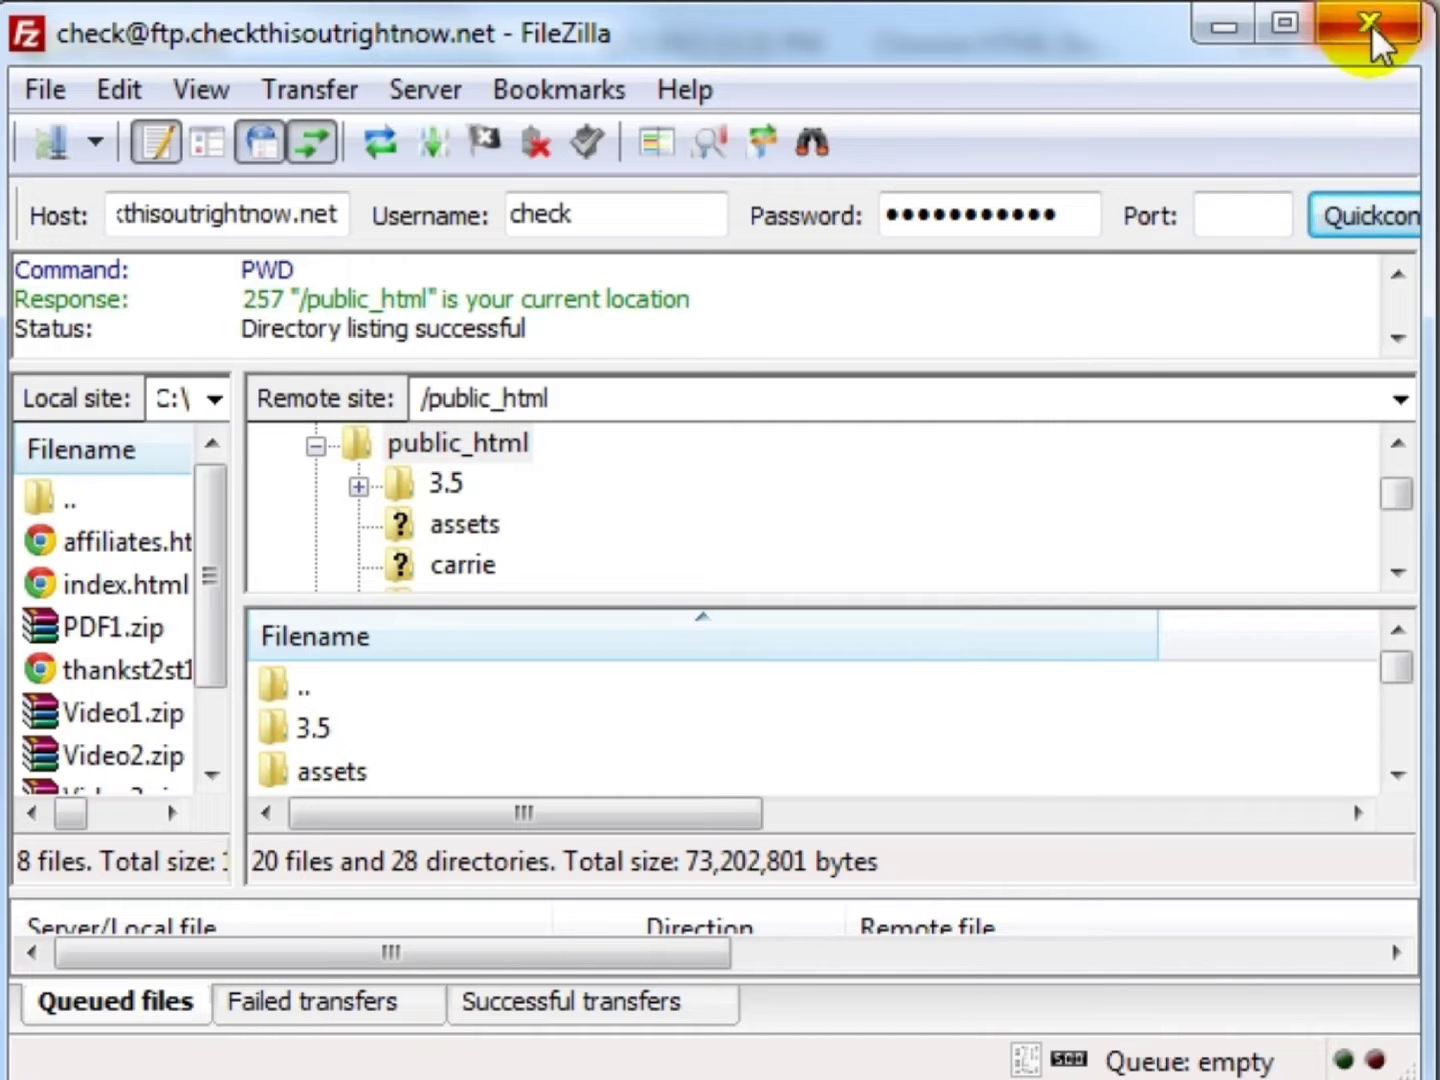
click(428, 738)
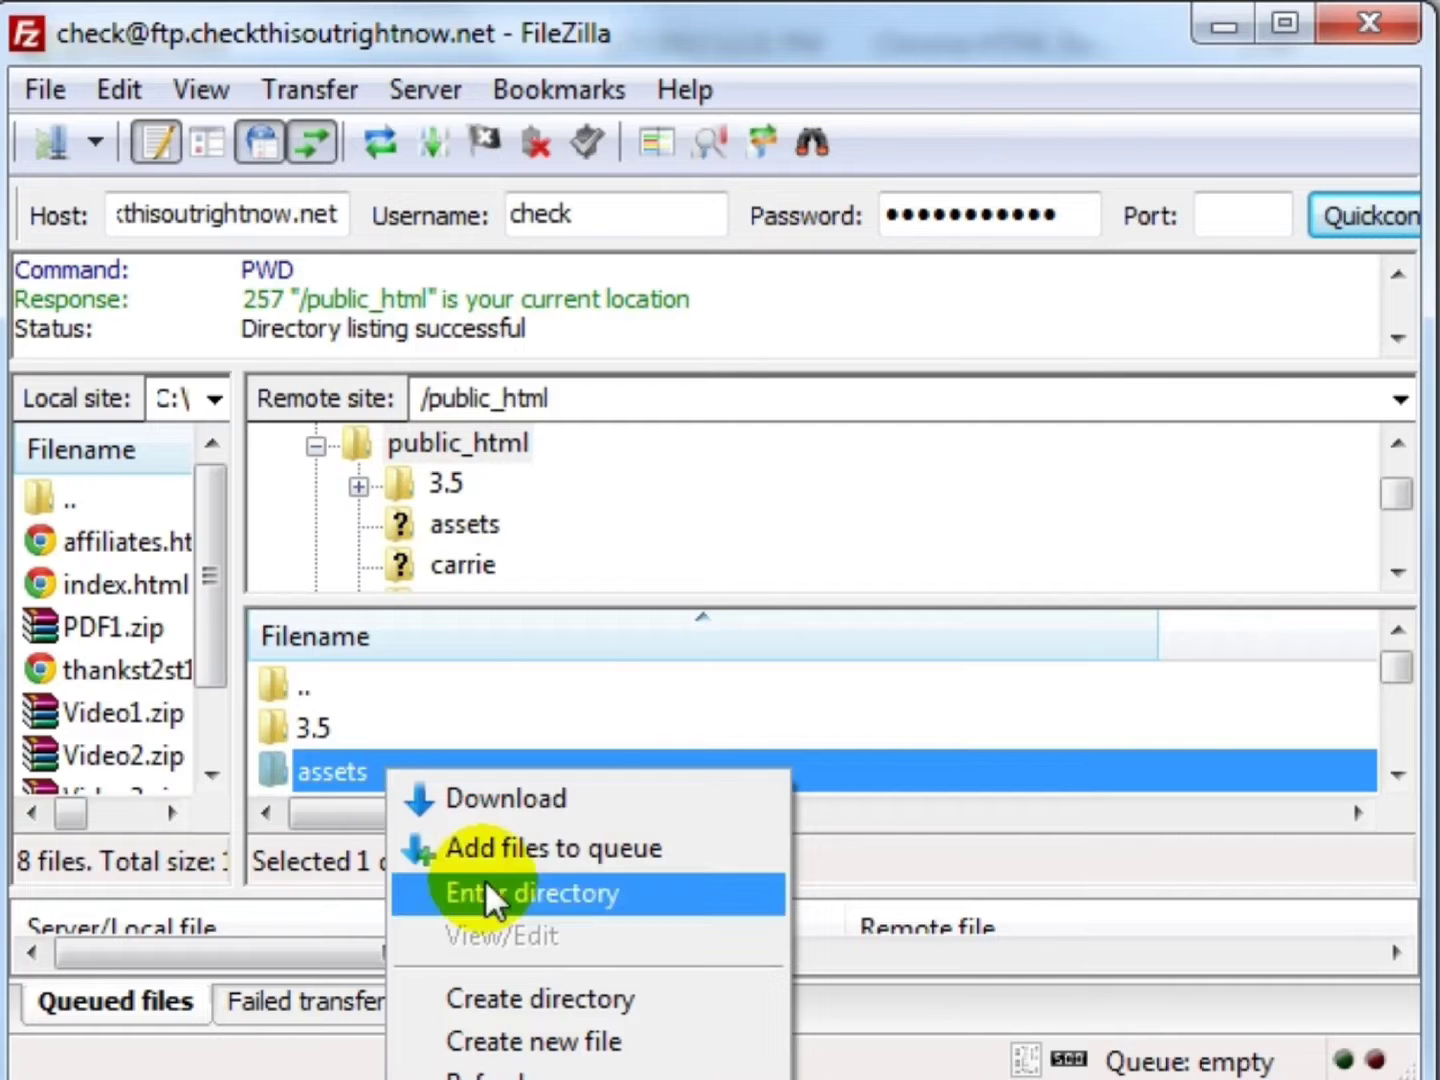
- Make a new 'digiresults' directory inside /public_html on the server and open it
click(499, 1003)
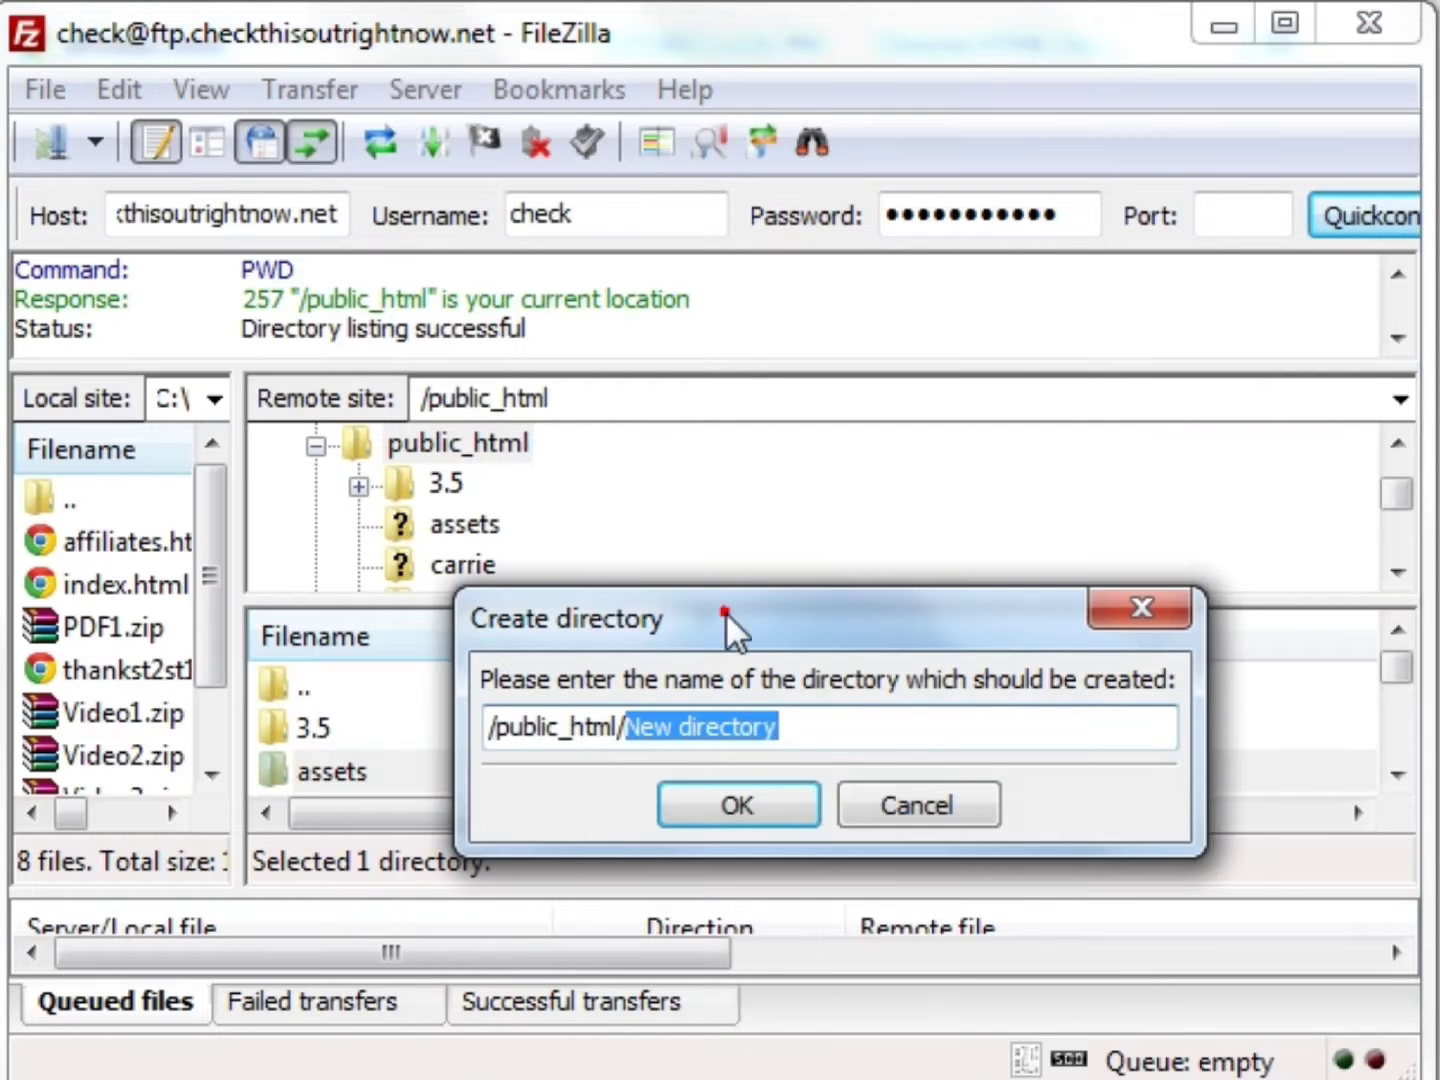
drag(730, 612, 492, 614)
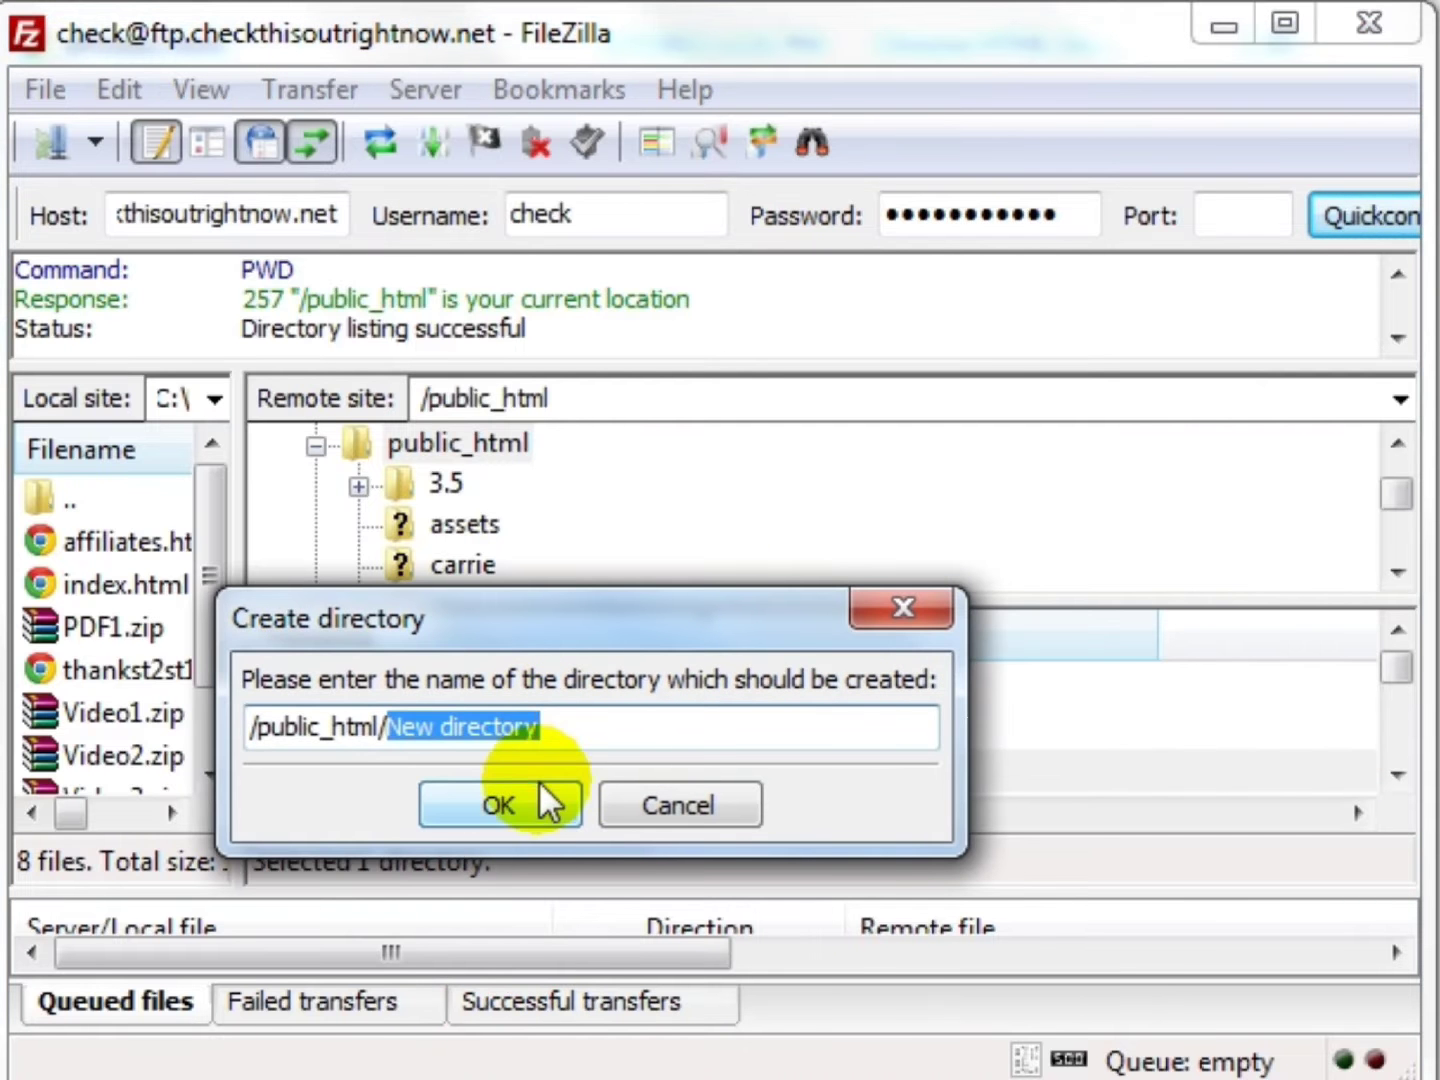
text(digiresults)
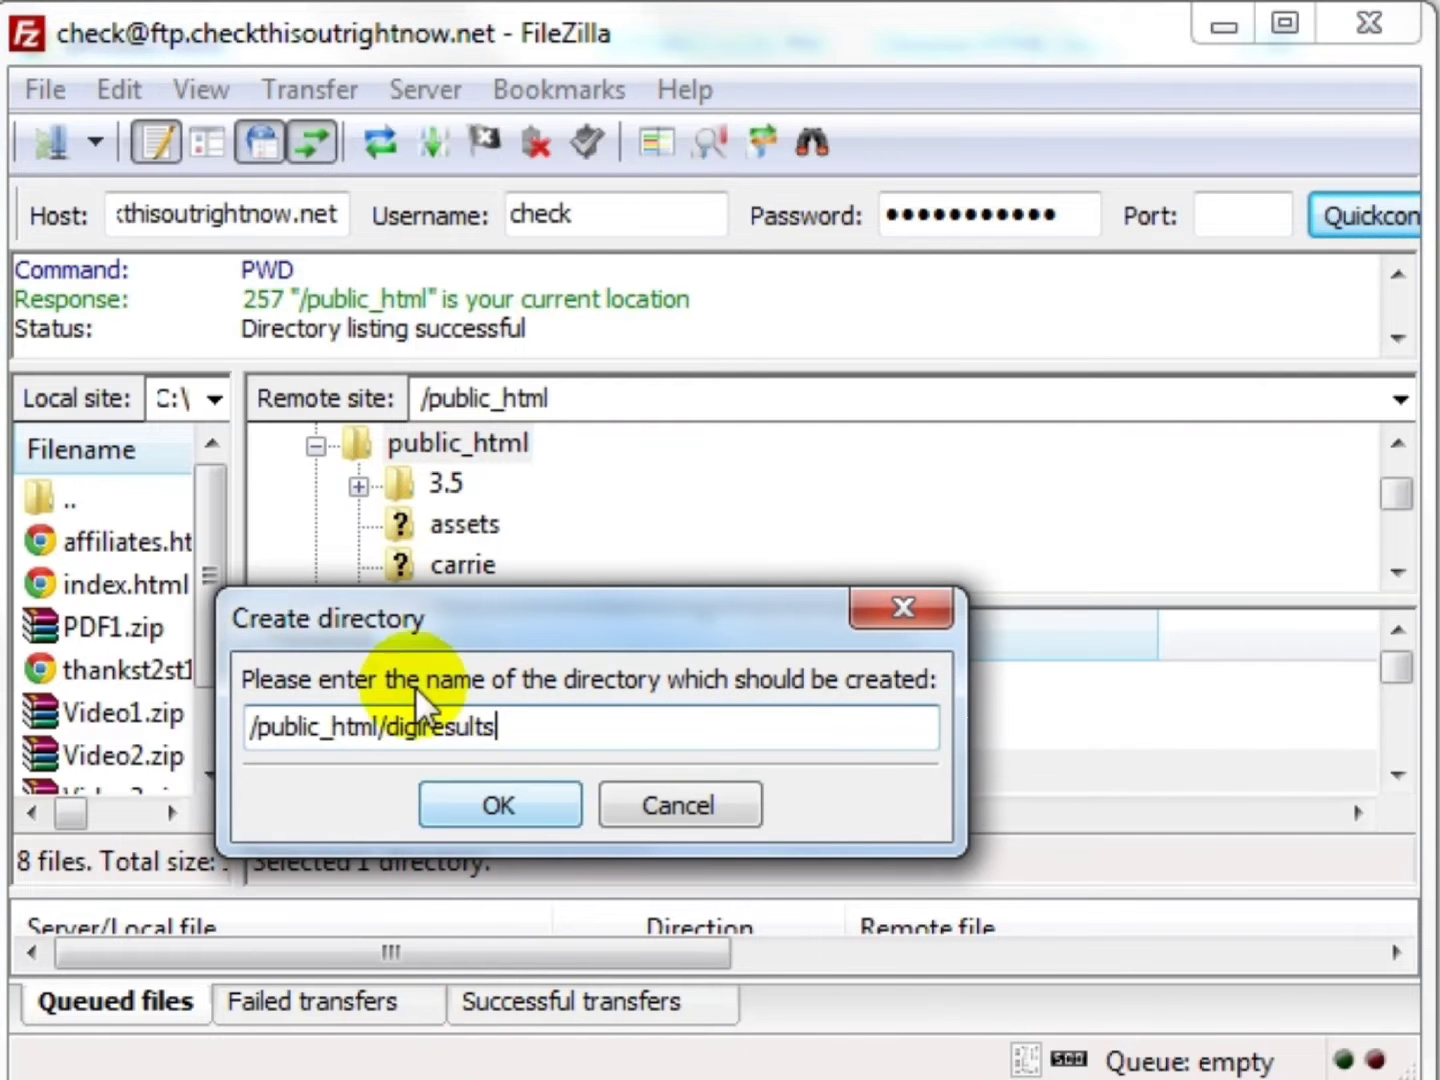
click(481, 806)
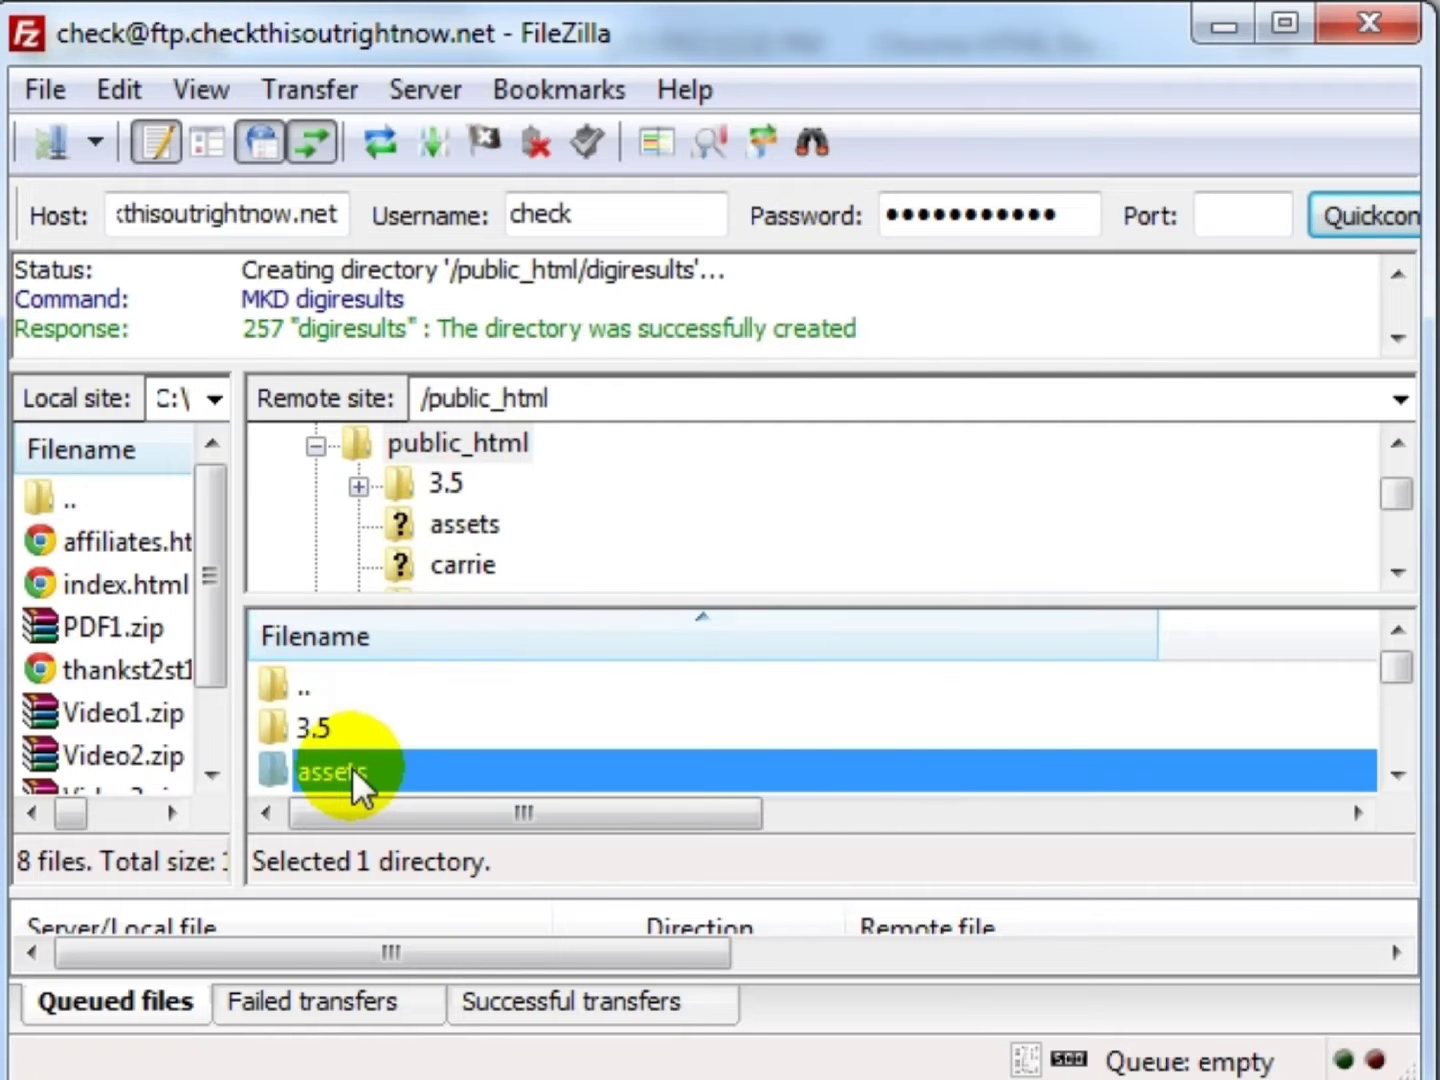
scroll(351, 767, down, 2)
click(381, 733)
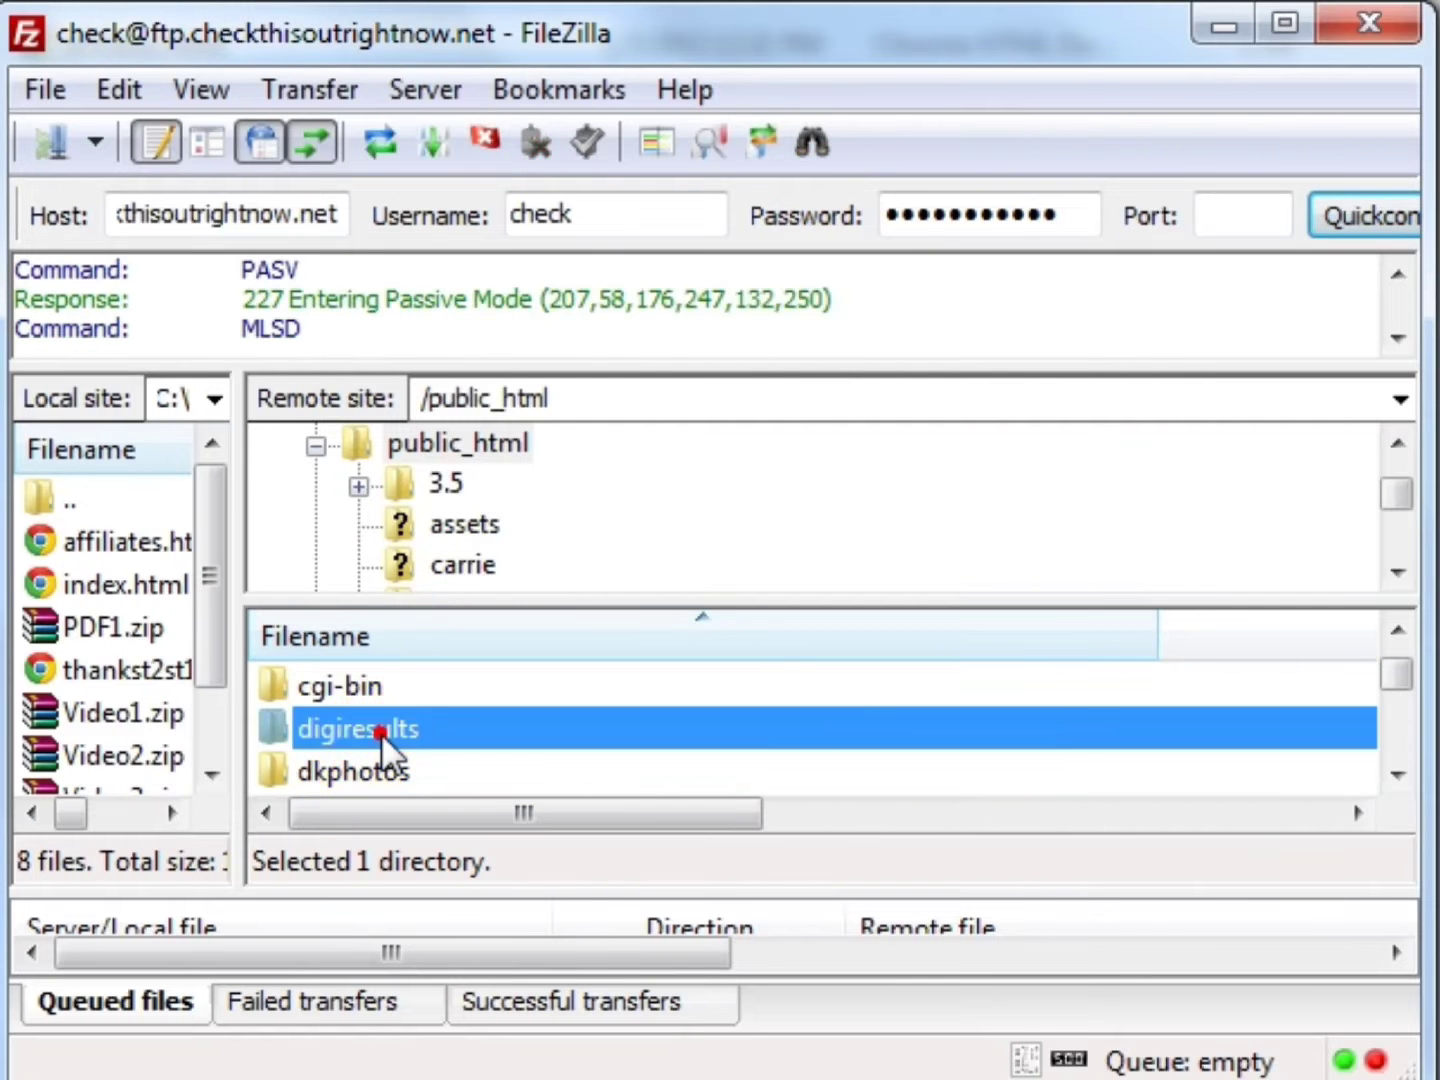
double_click(382, 733)
drag(742, 41, 1439, 22)
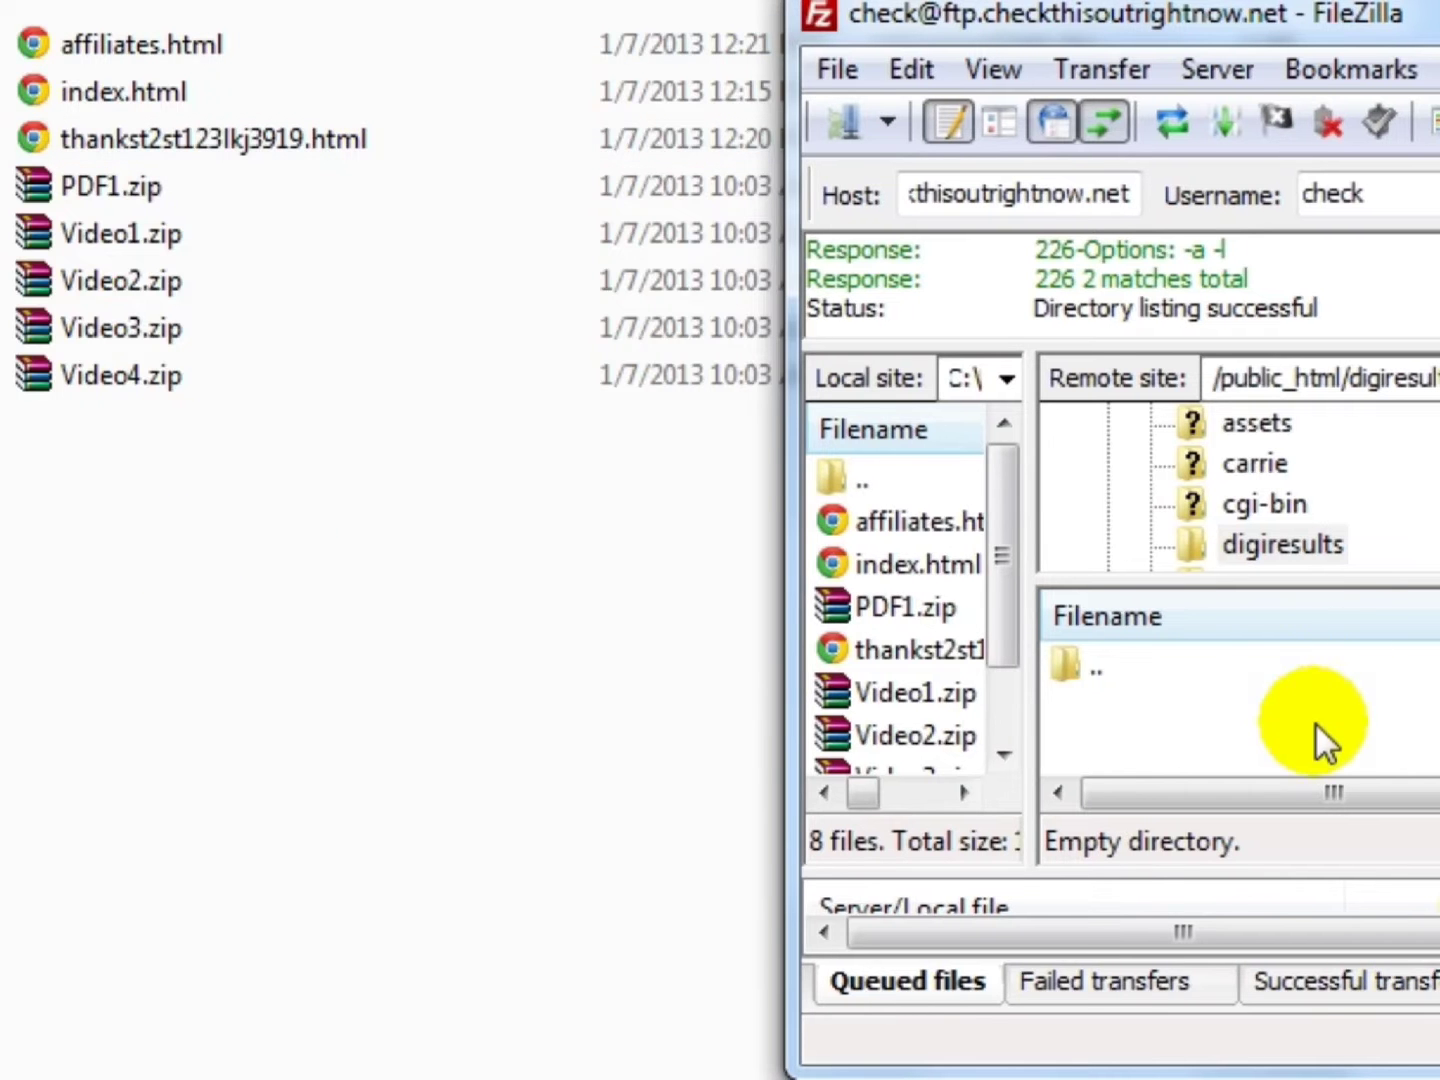
- Upload the eight local product files, HTML pages and zips, into the remote digiresults folder
drag(557, 630, 232, 57)
drag(544, 334, 1283, 732)
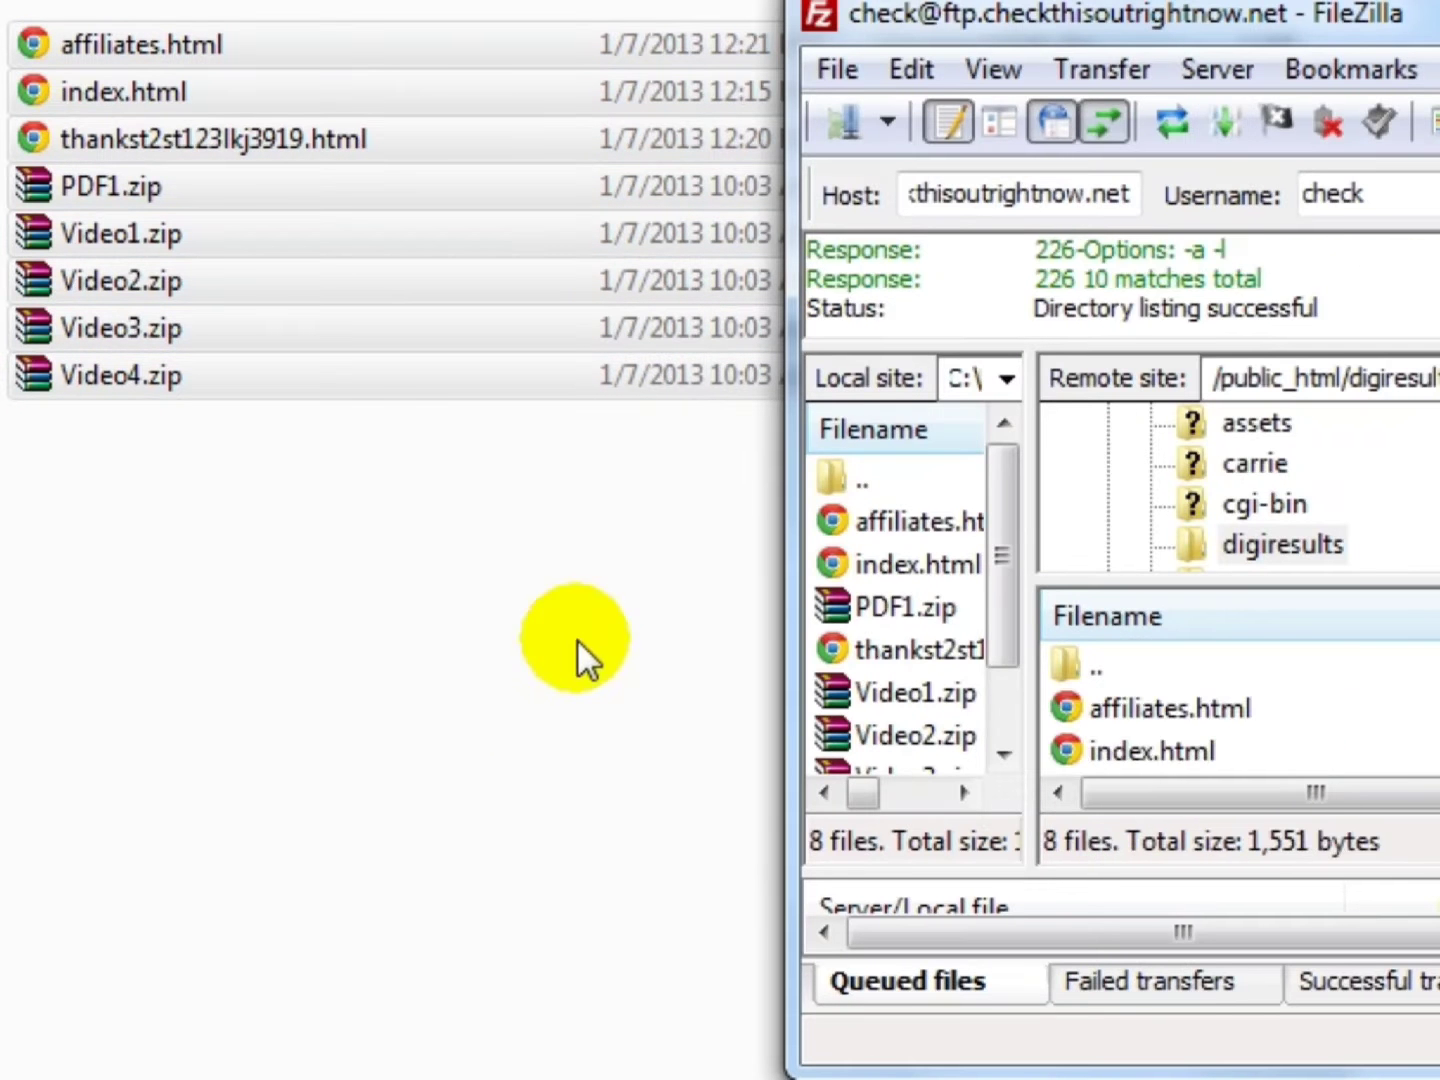
mouse_move(1439, 17)
mouse_down()
mouse_move(1408, 41)
mouse_move(1413, 26)
mouse_up()
click(300, 634)
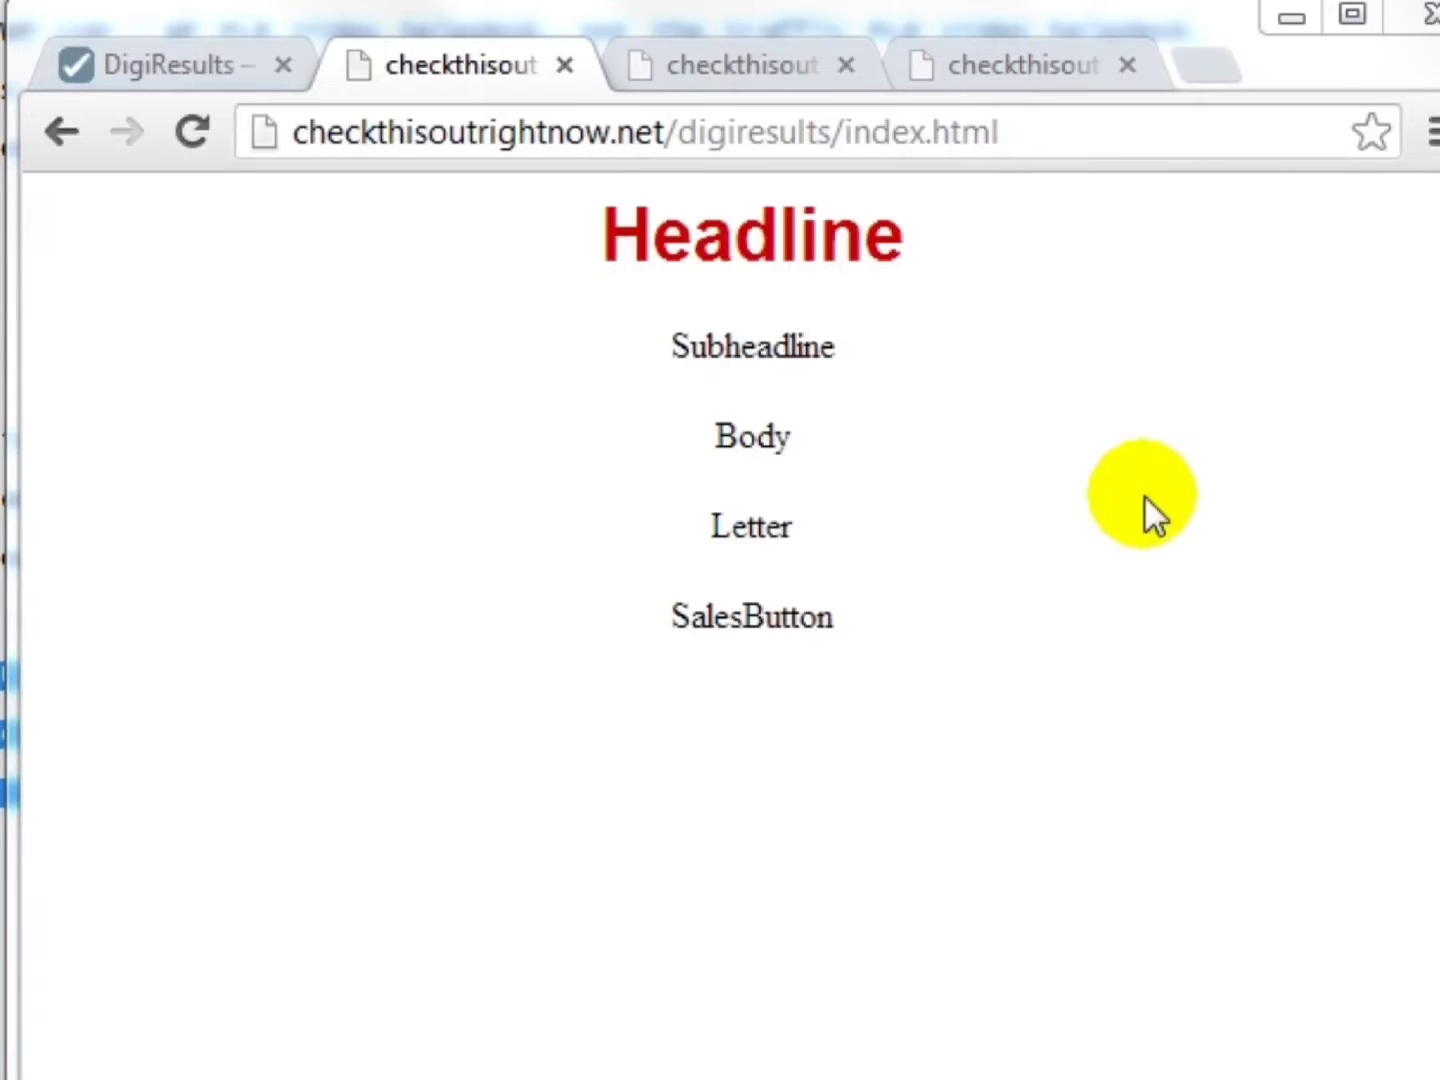
- Review the live index, affiliates and thank-you pages, then return to the DigiResults listings tab
click(682, 131)
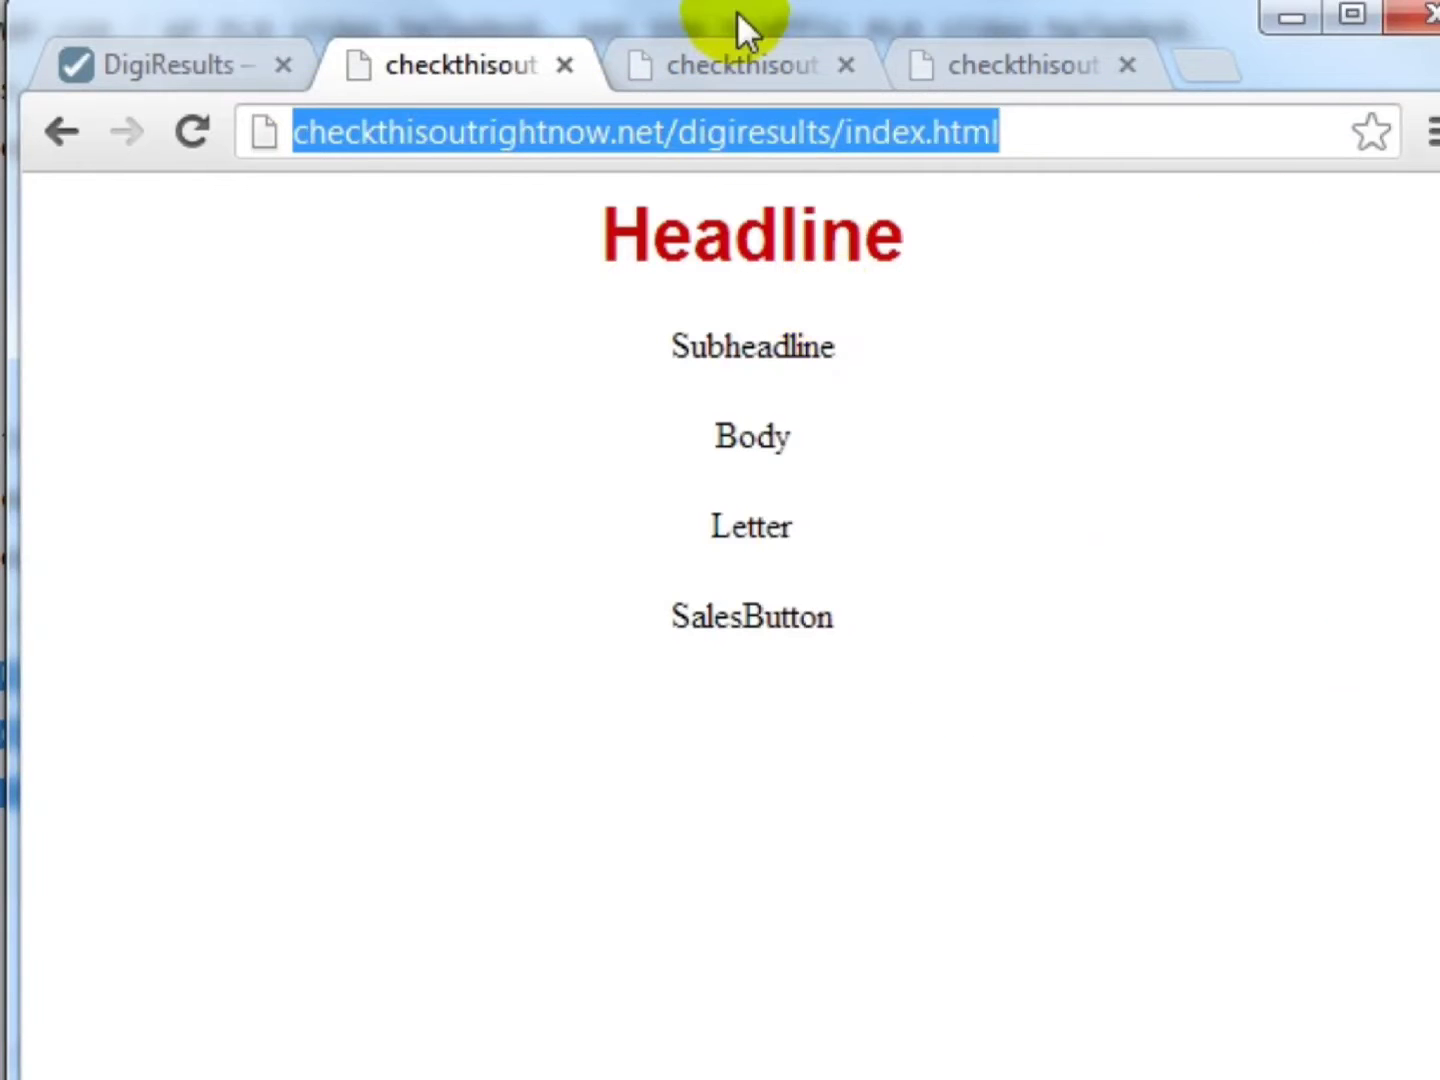
click(742, 66)
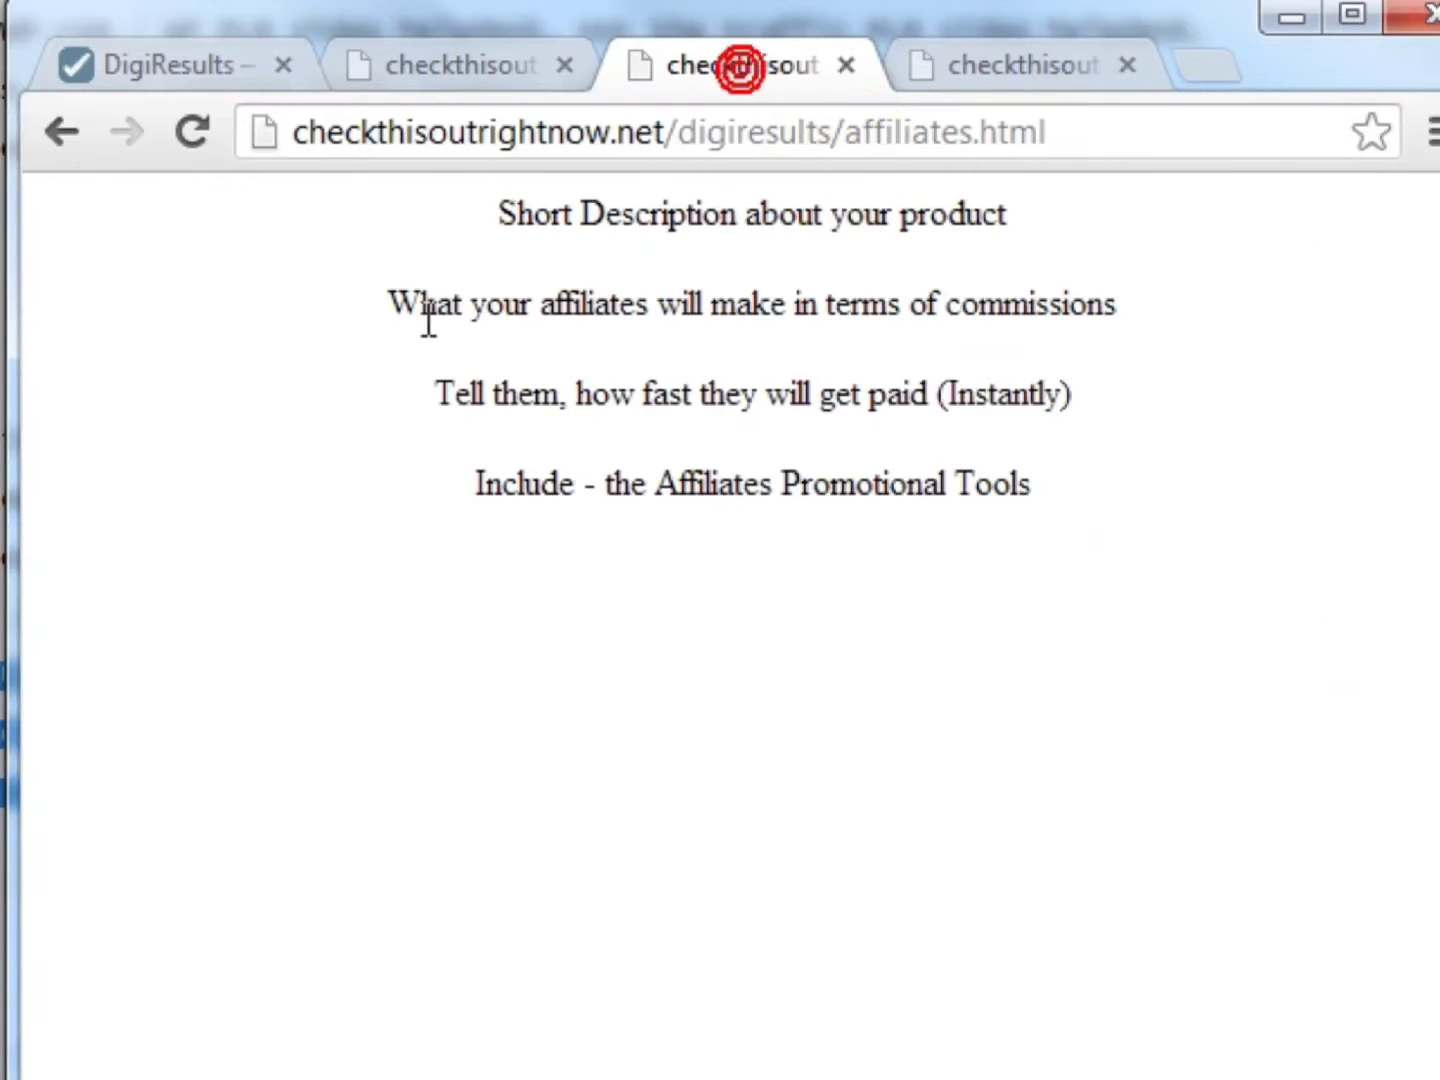
click(842, 140)
click(971, 66)
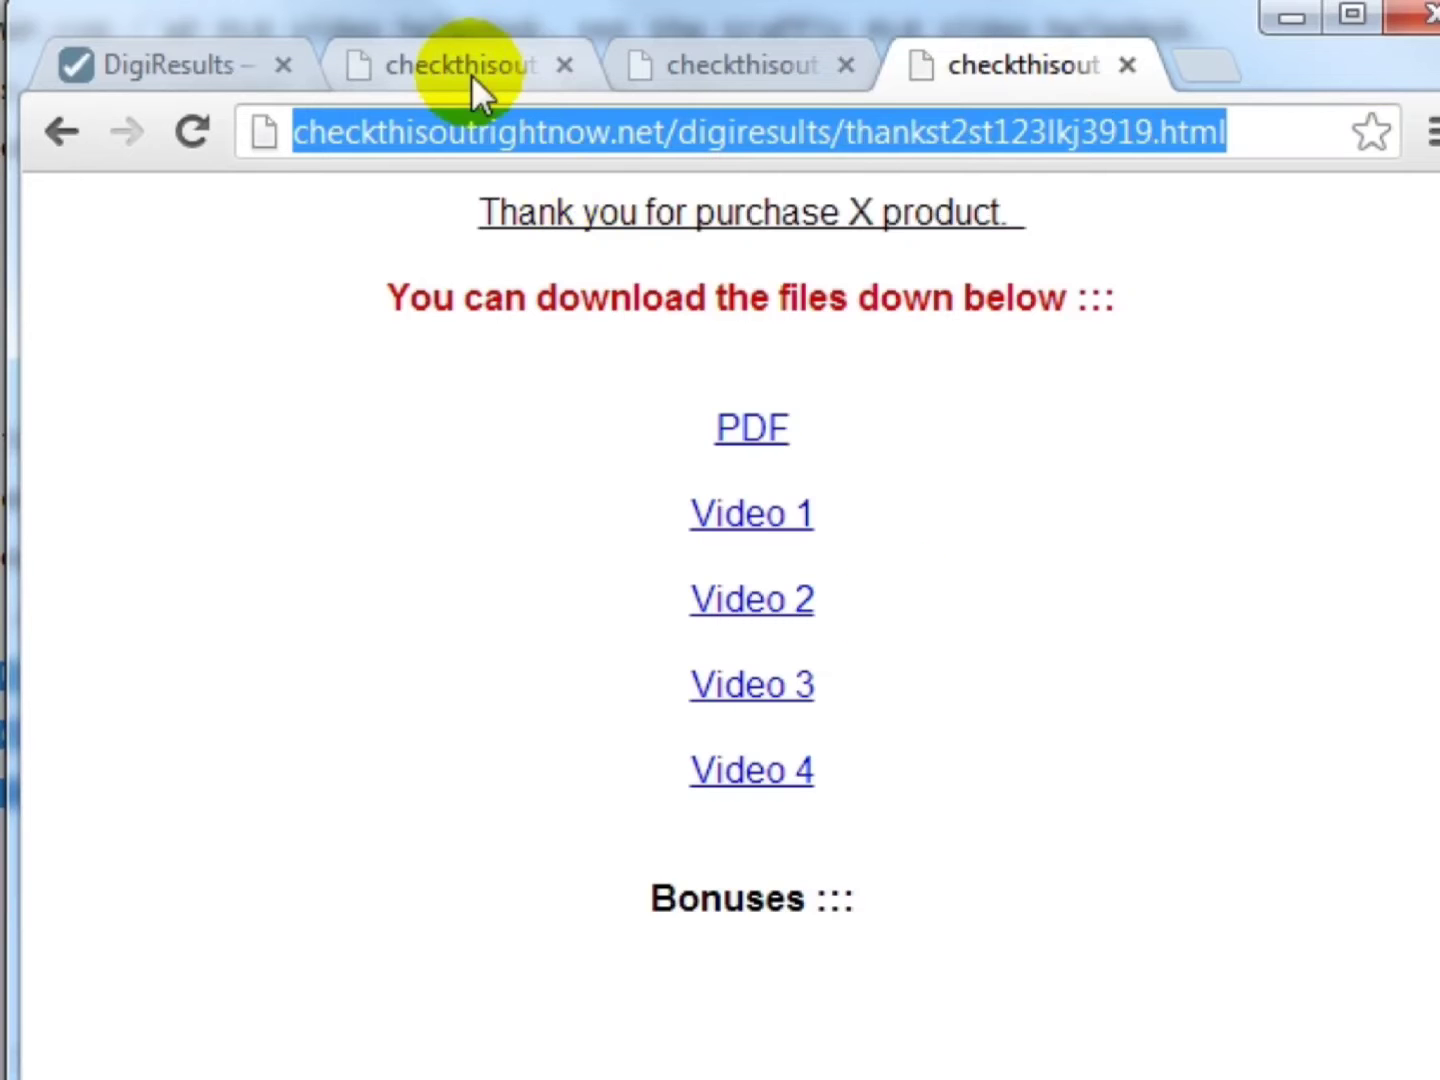
click(807, 64)
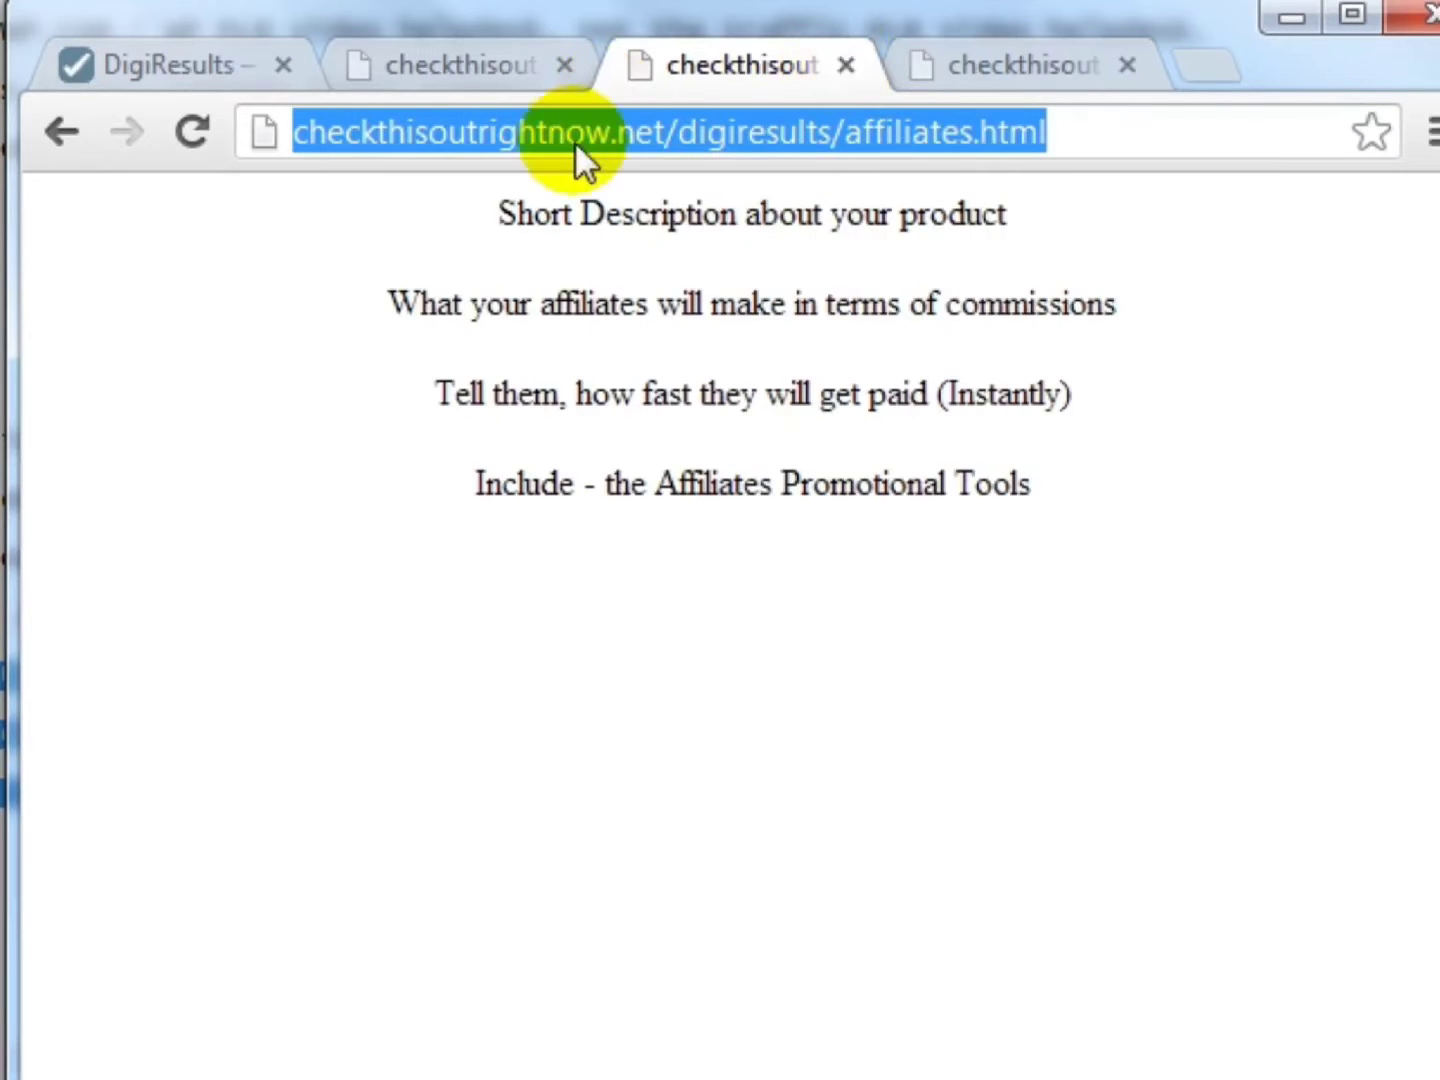
click(490, 66)
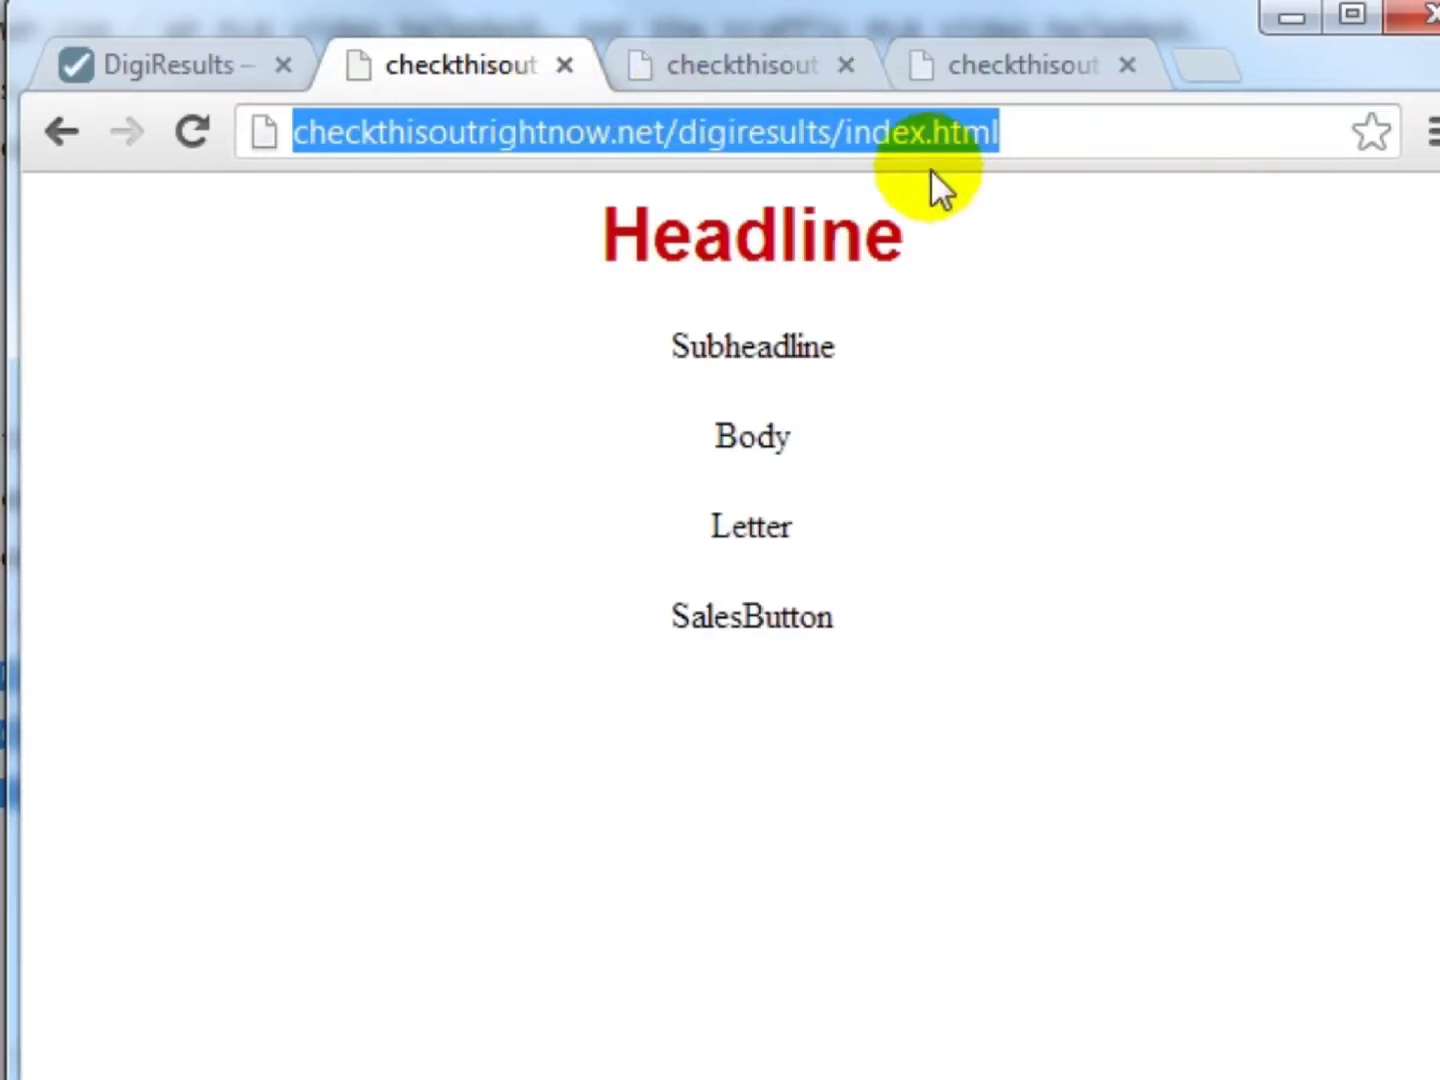
click(175, 66)
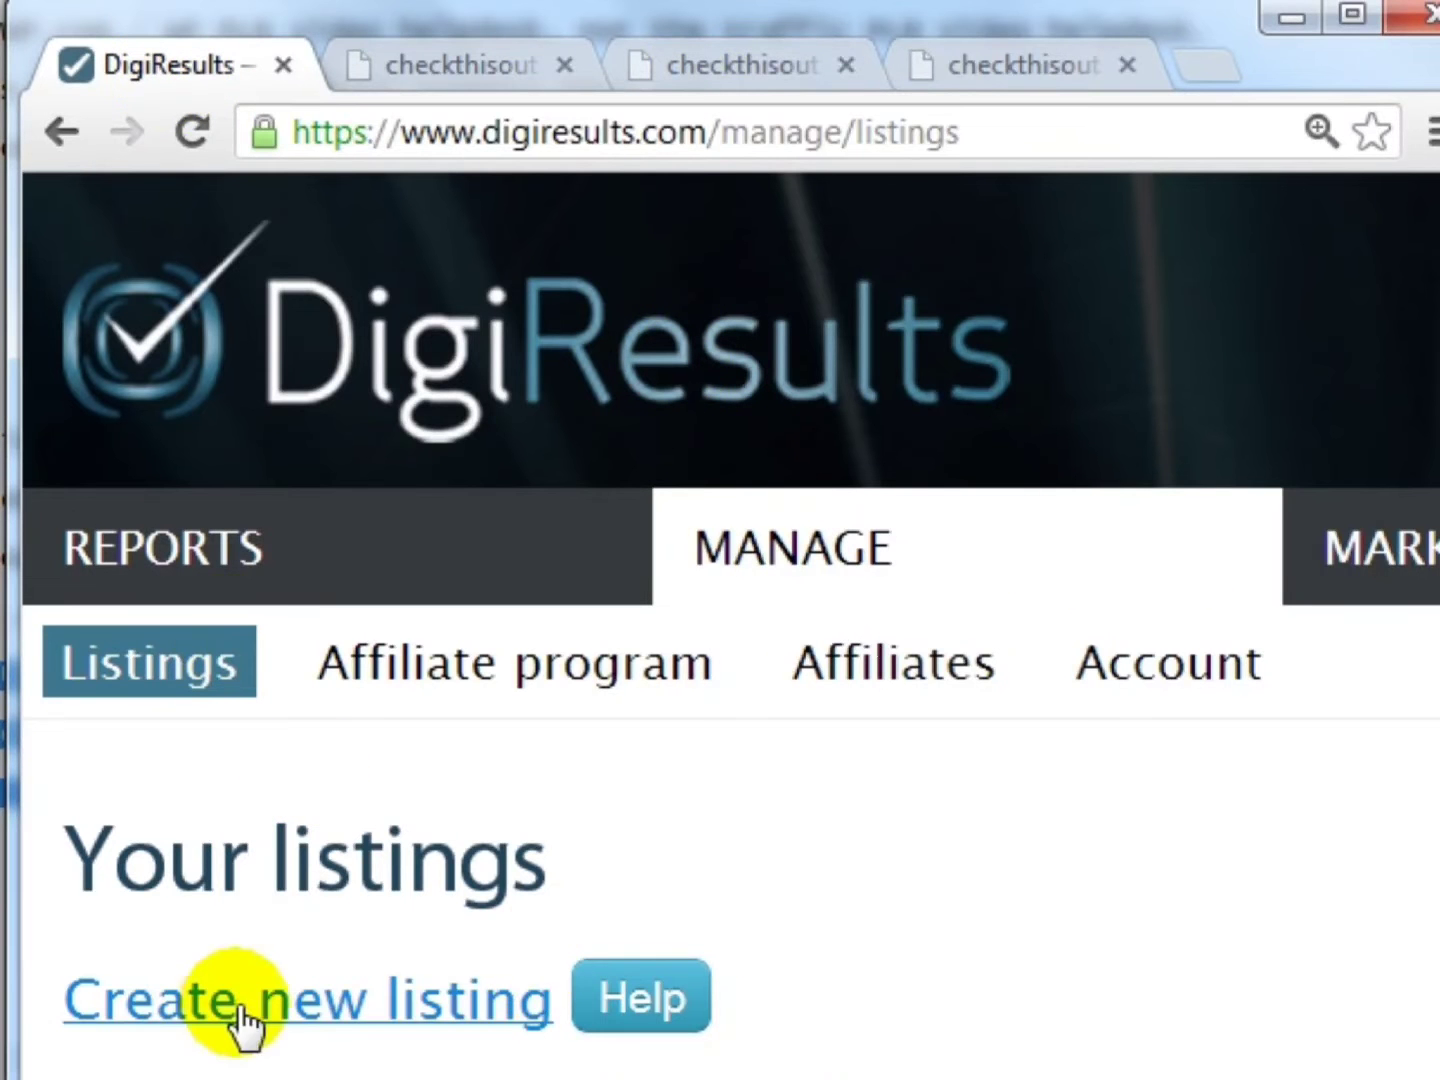
- Start a new listing named 'Product XYZ' in the E-business & E-marketing category
click(345, 1000)
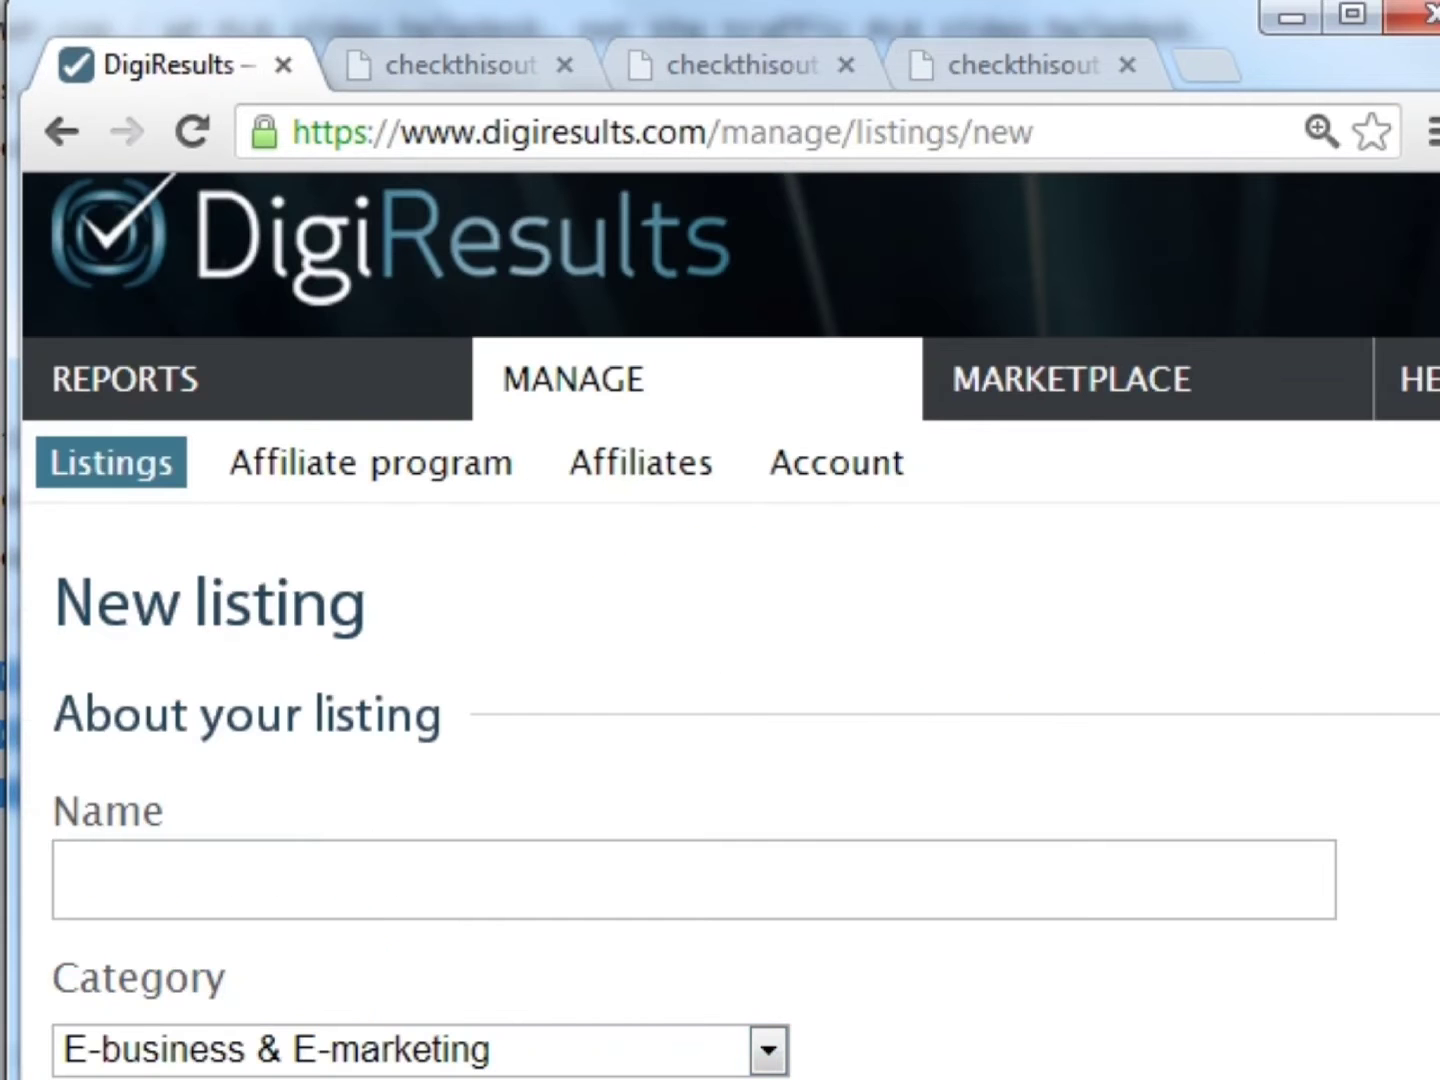
scroll(530, 480, down, 2)
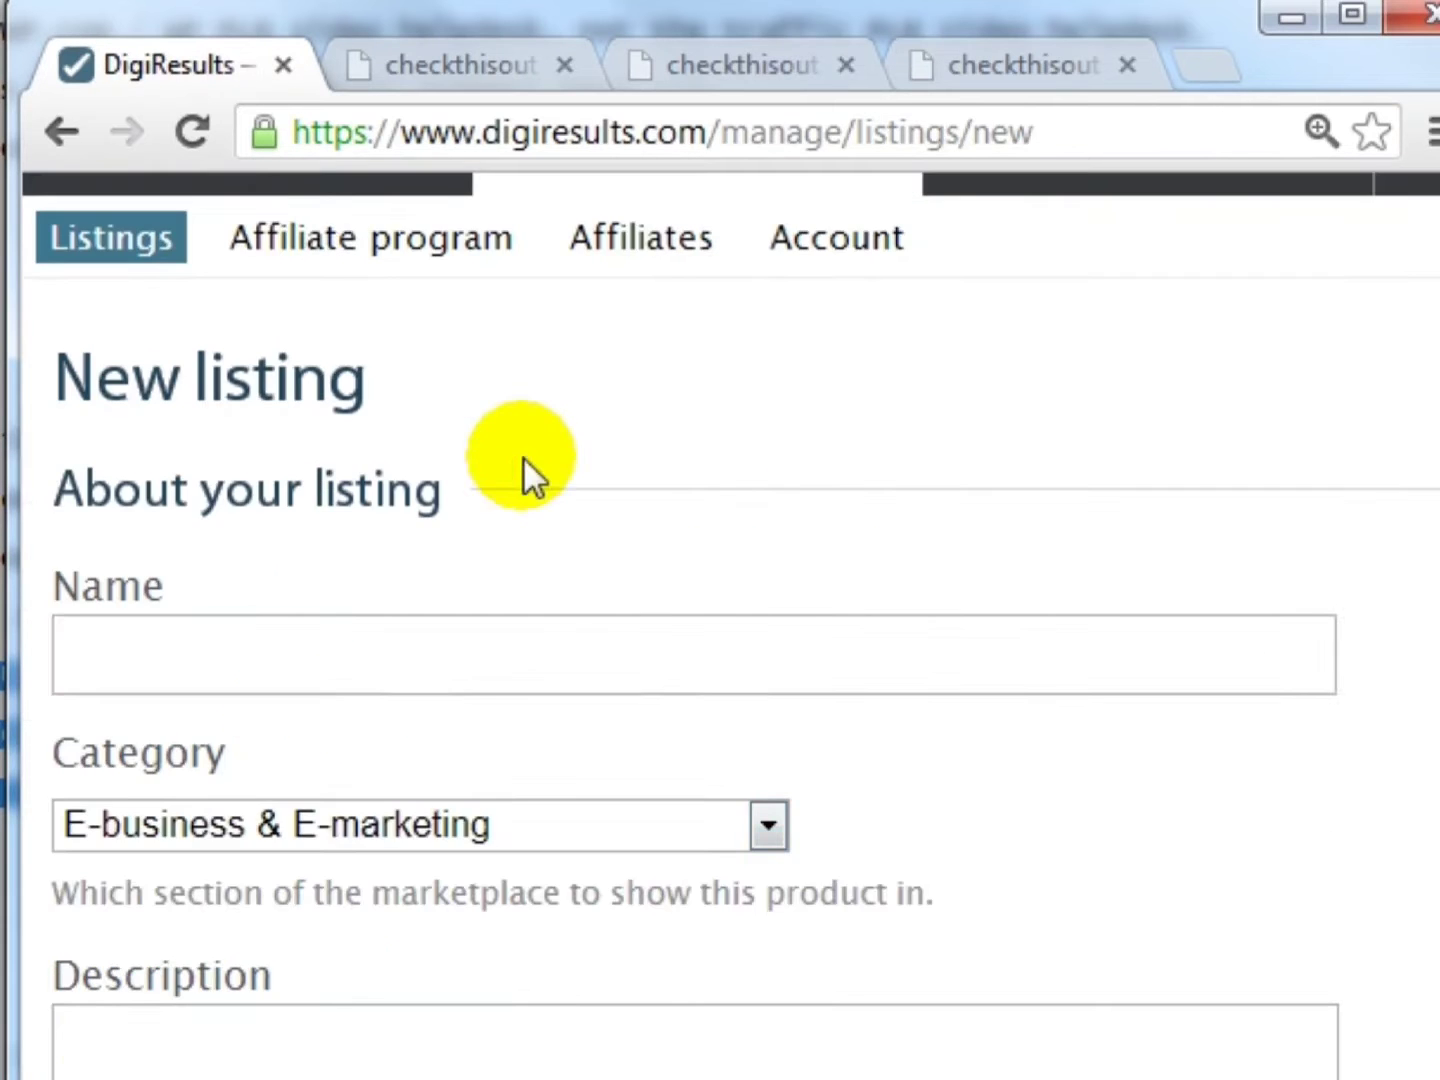
click(319, 659)
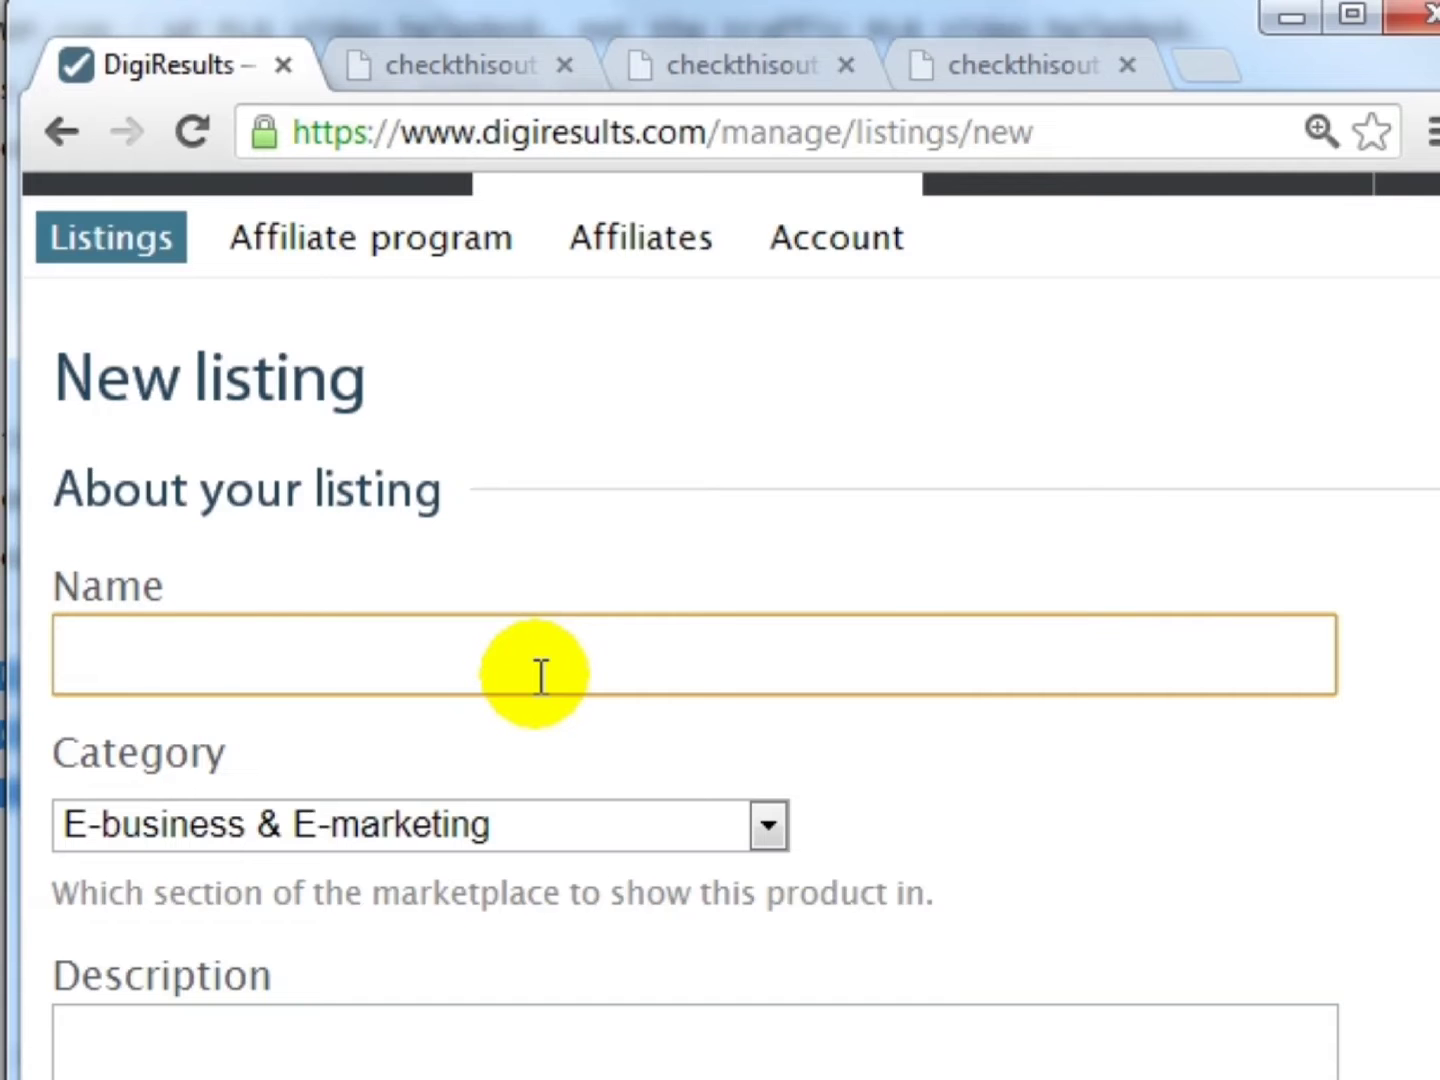
text(Product XYZ)
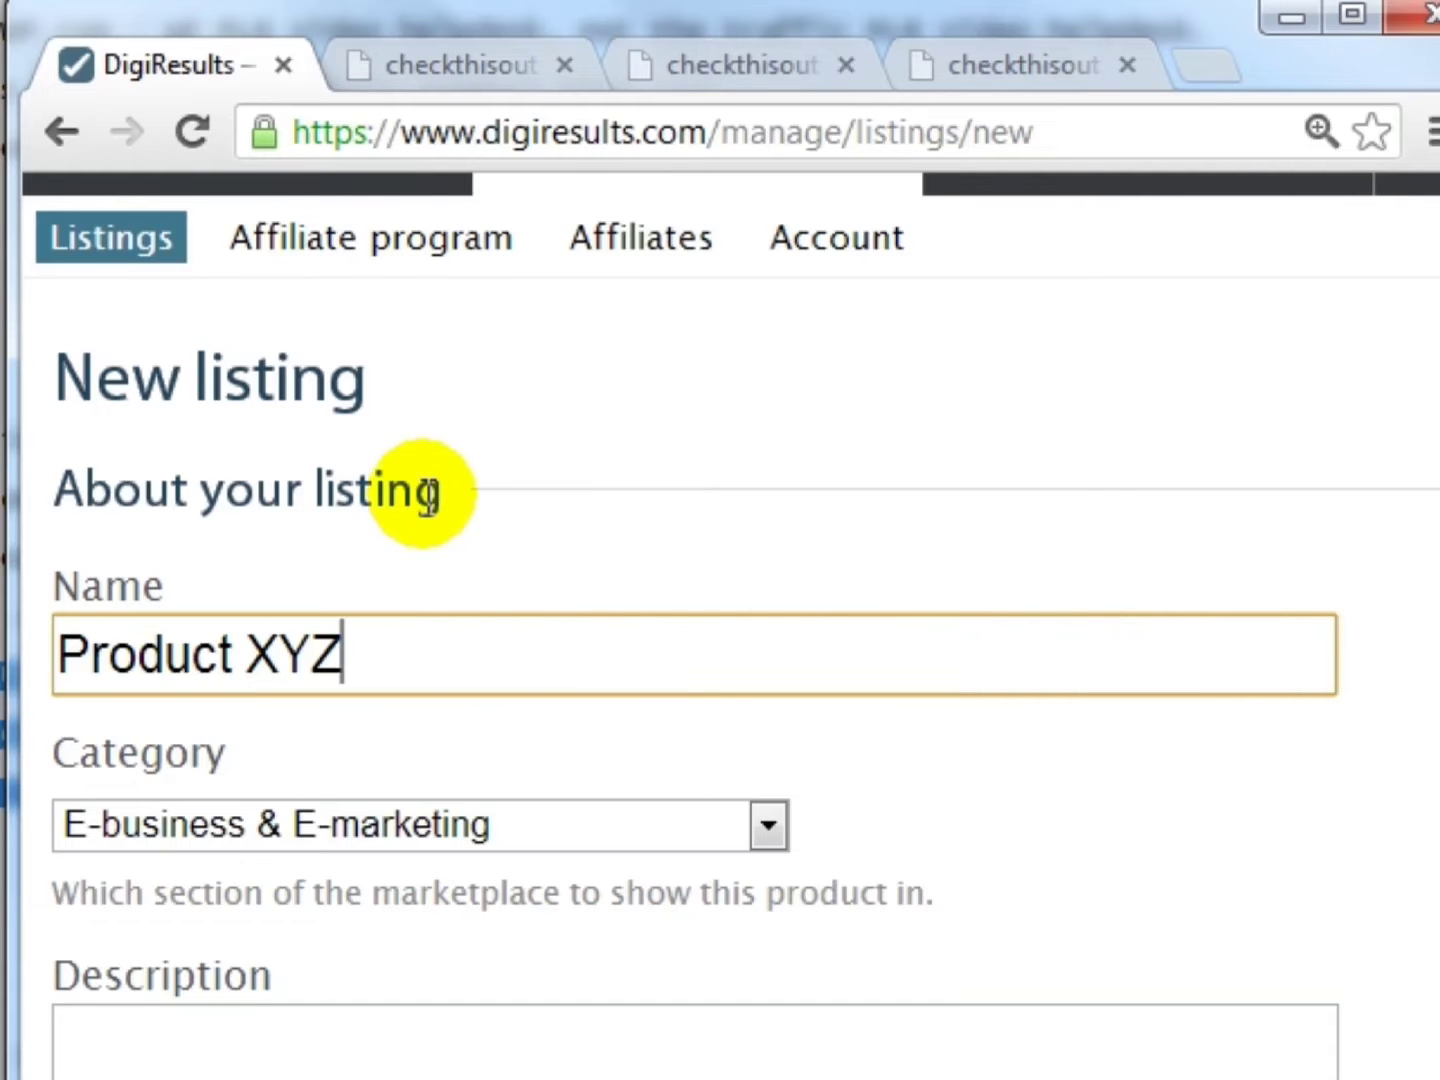
scroll(427, 495, down, 2)
key(ctrl+a)
key(ctrl+c)
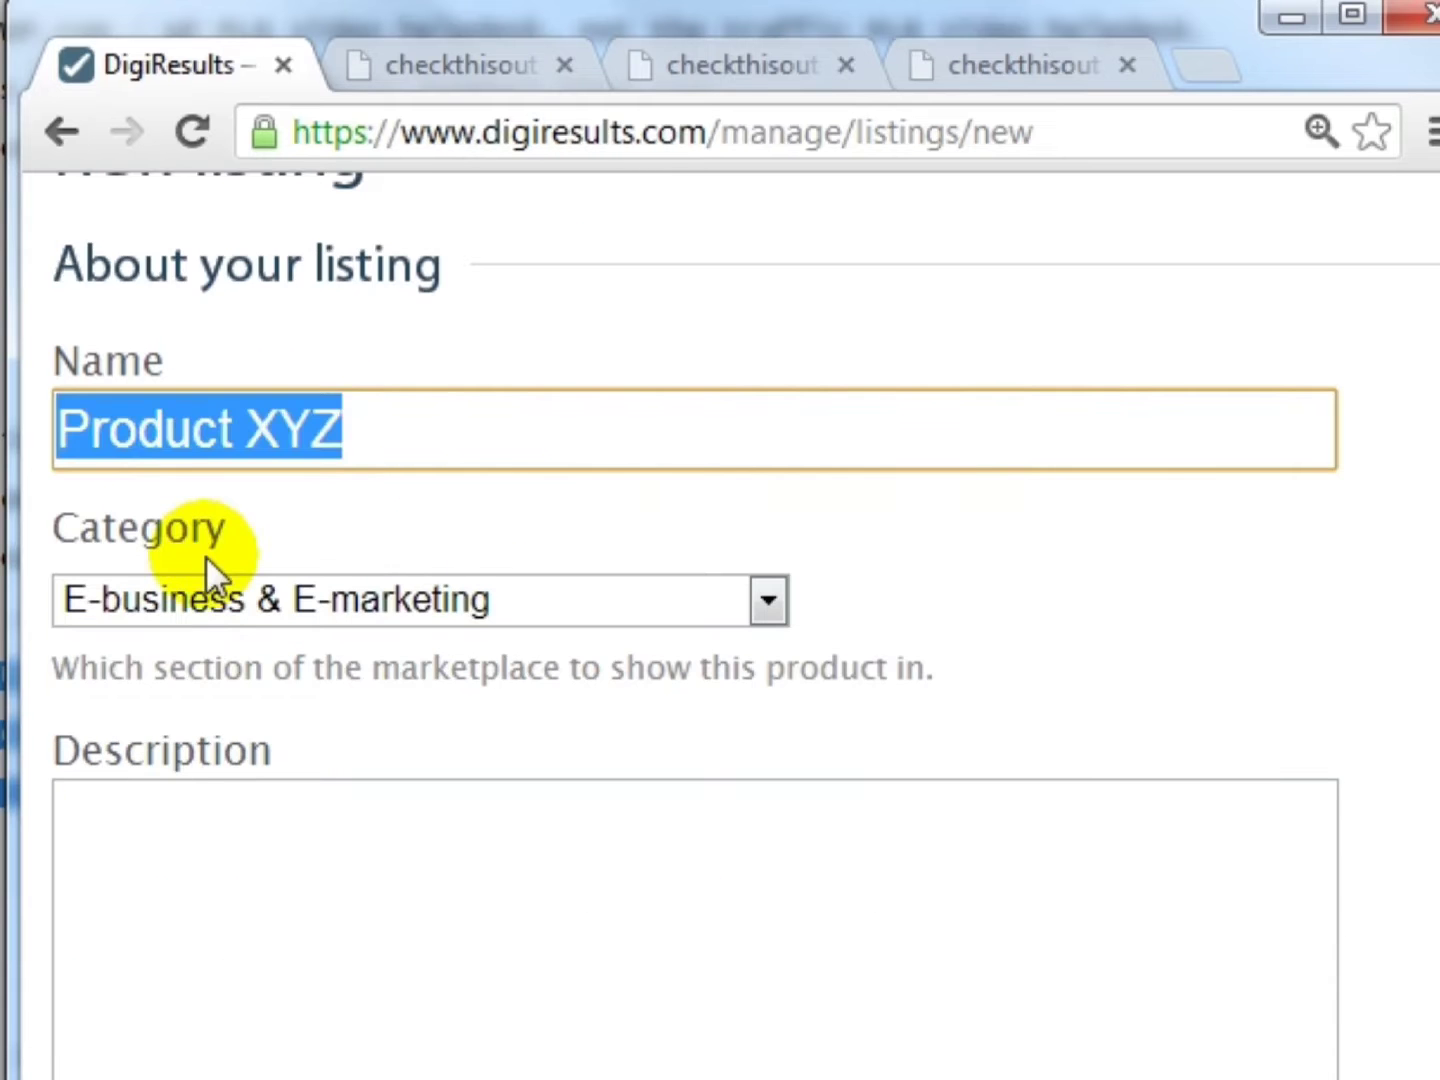
scroll(210, 610, down, 2)
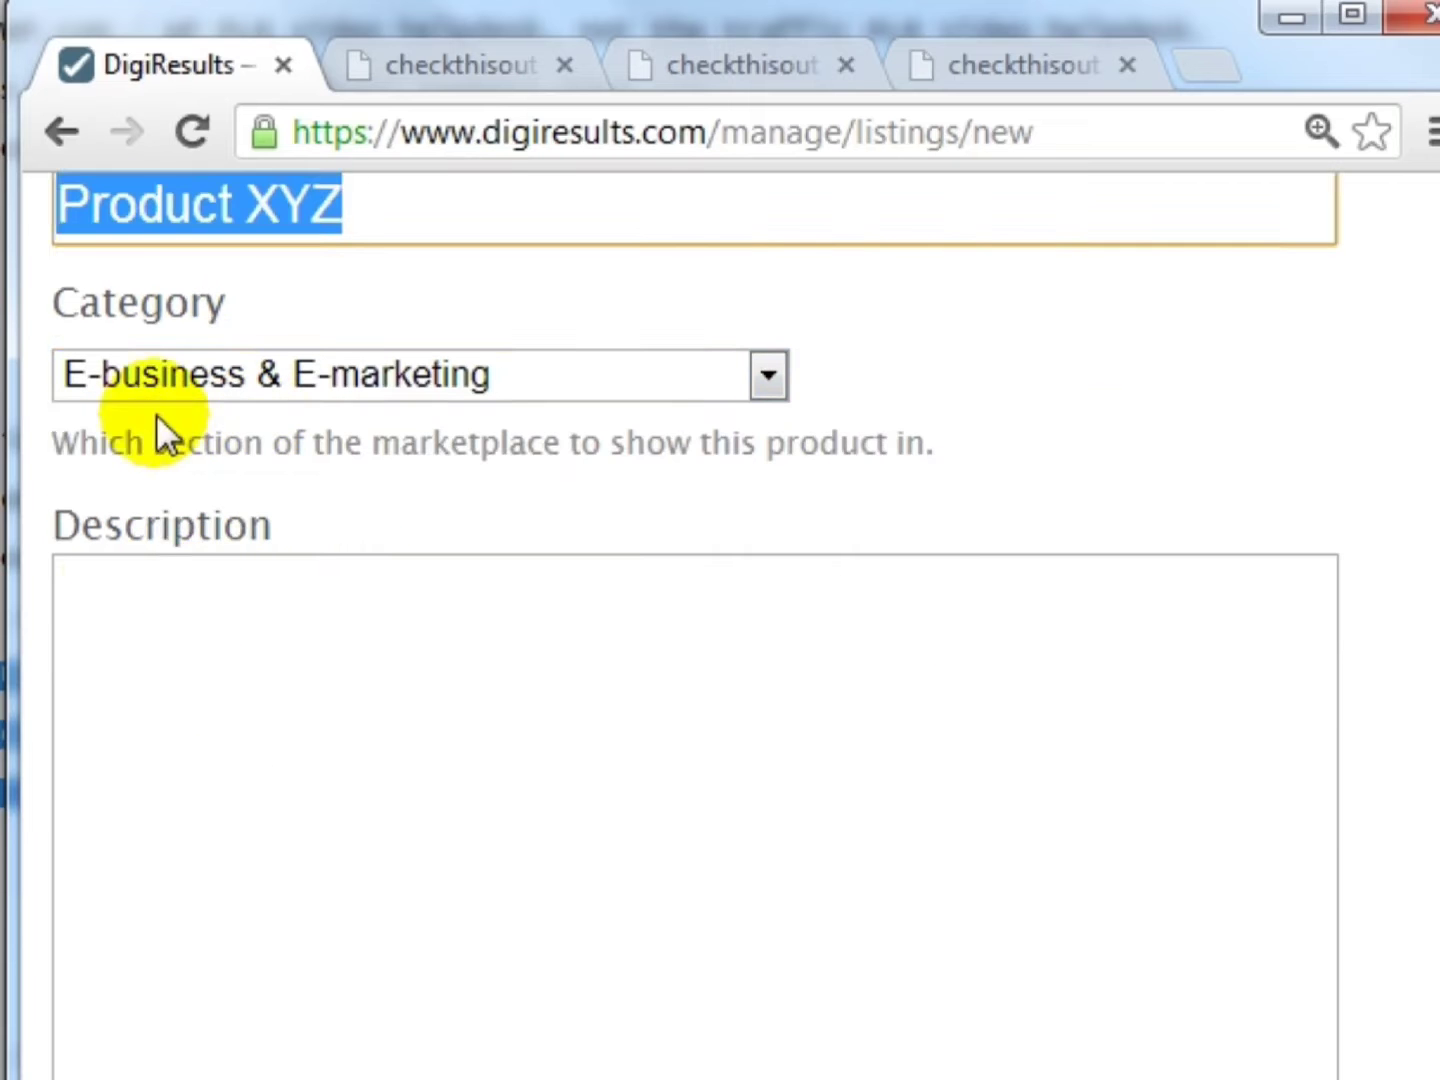
click(157, 391)
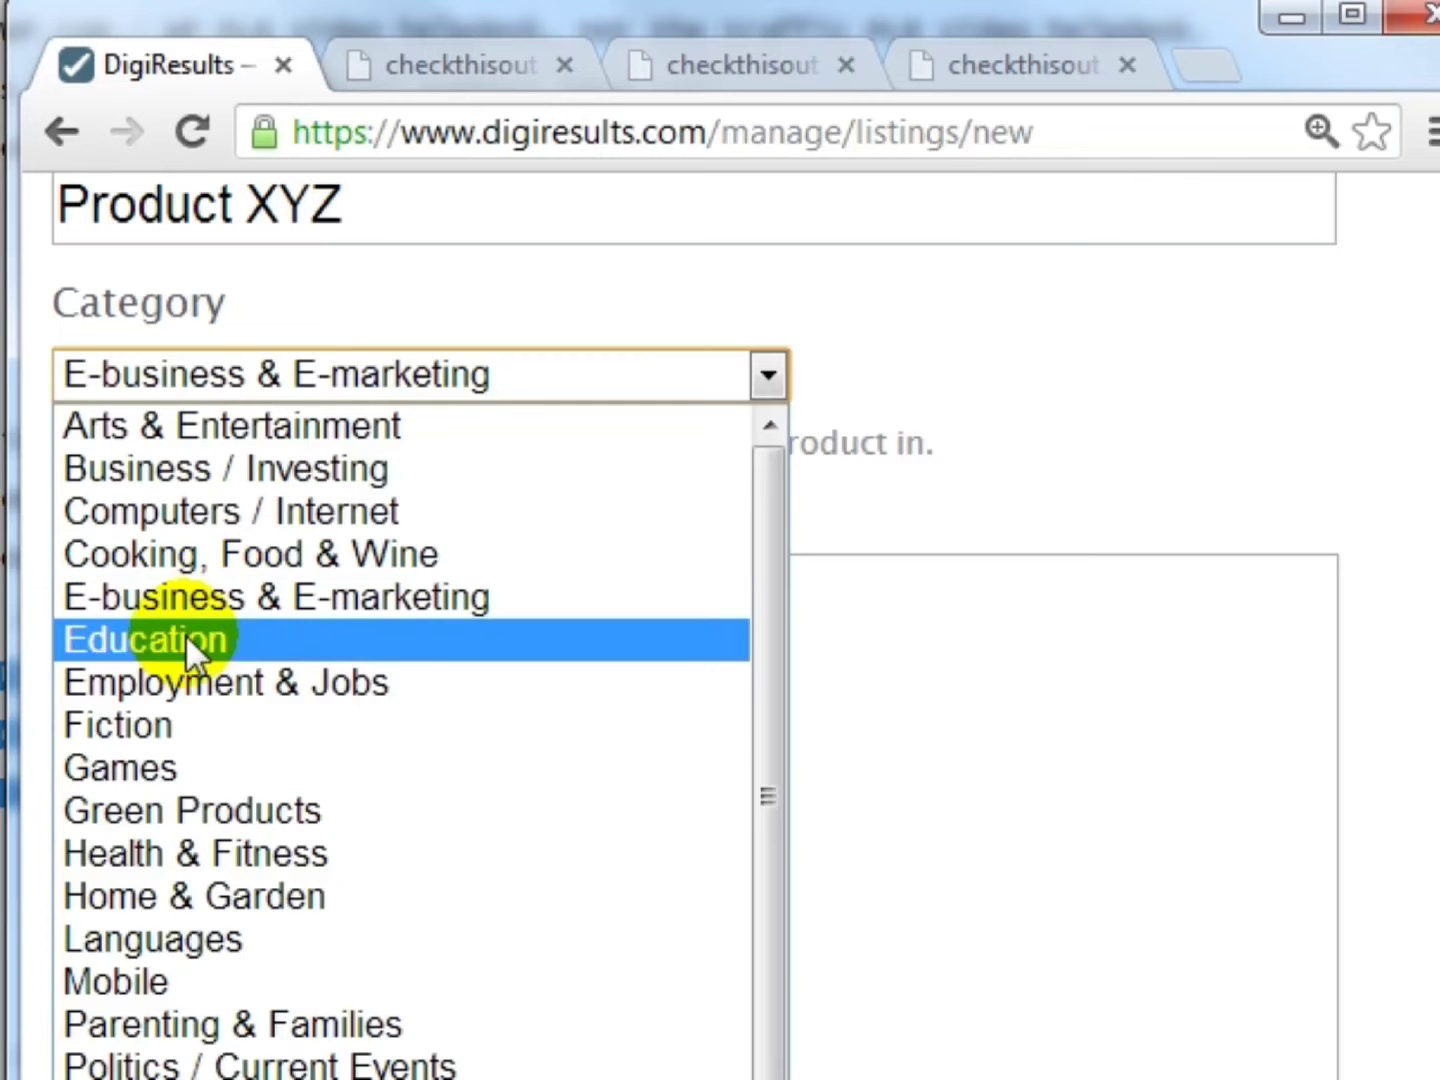
click(192, 605)
- Enter the description 'Short Description About Your Product.' with 'What it is, benefits, etc.' below
click(405, 634)
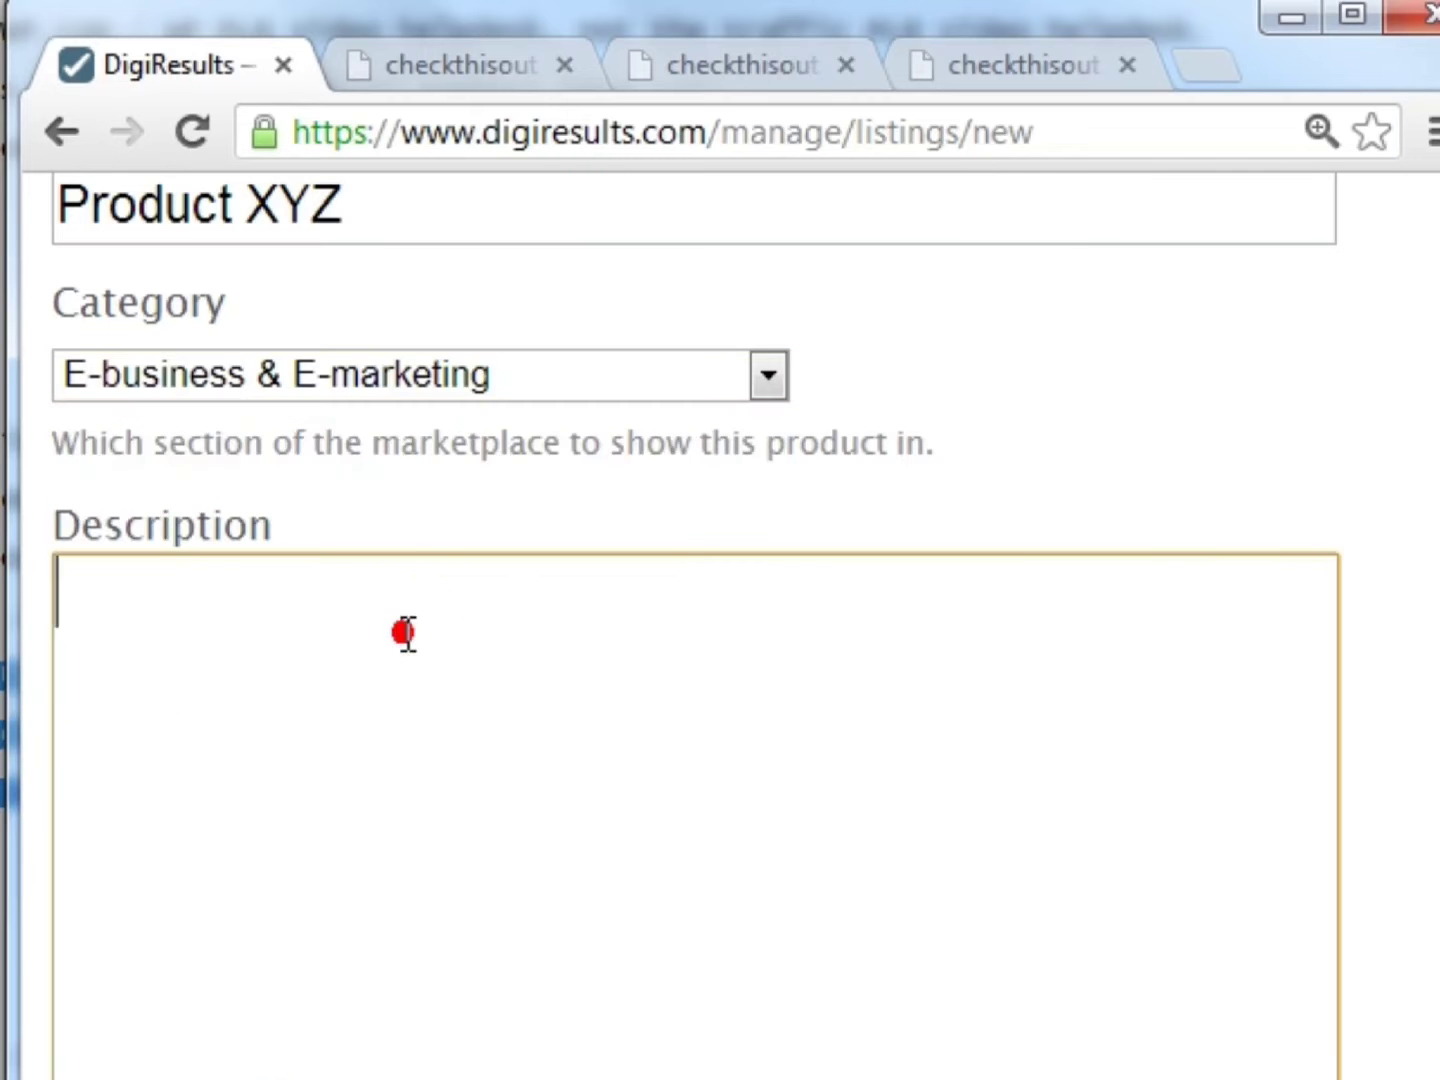
key(ctrl+v)
key(ctrl+a)
text(Description)
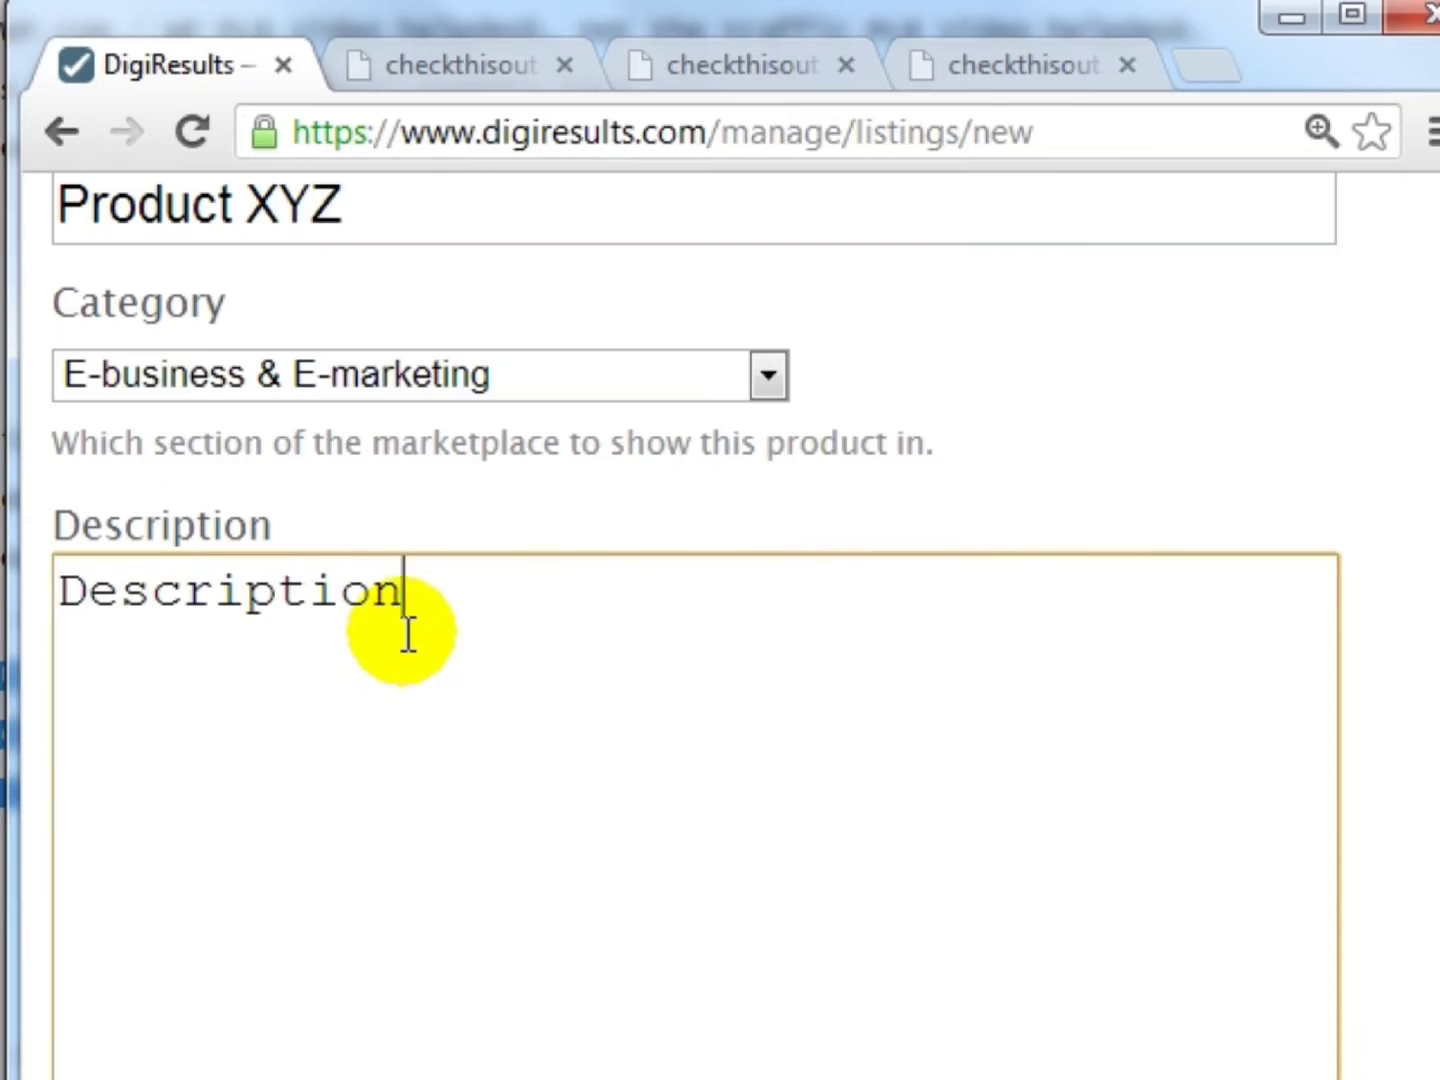
key(Home)
text(Short)
key(End)
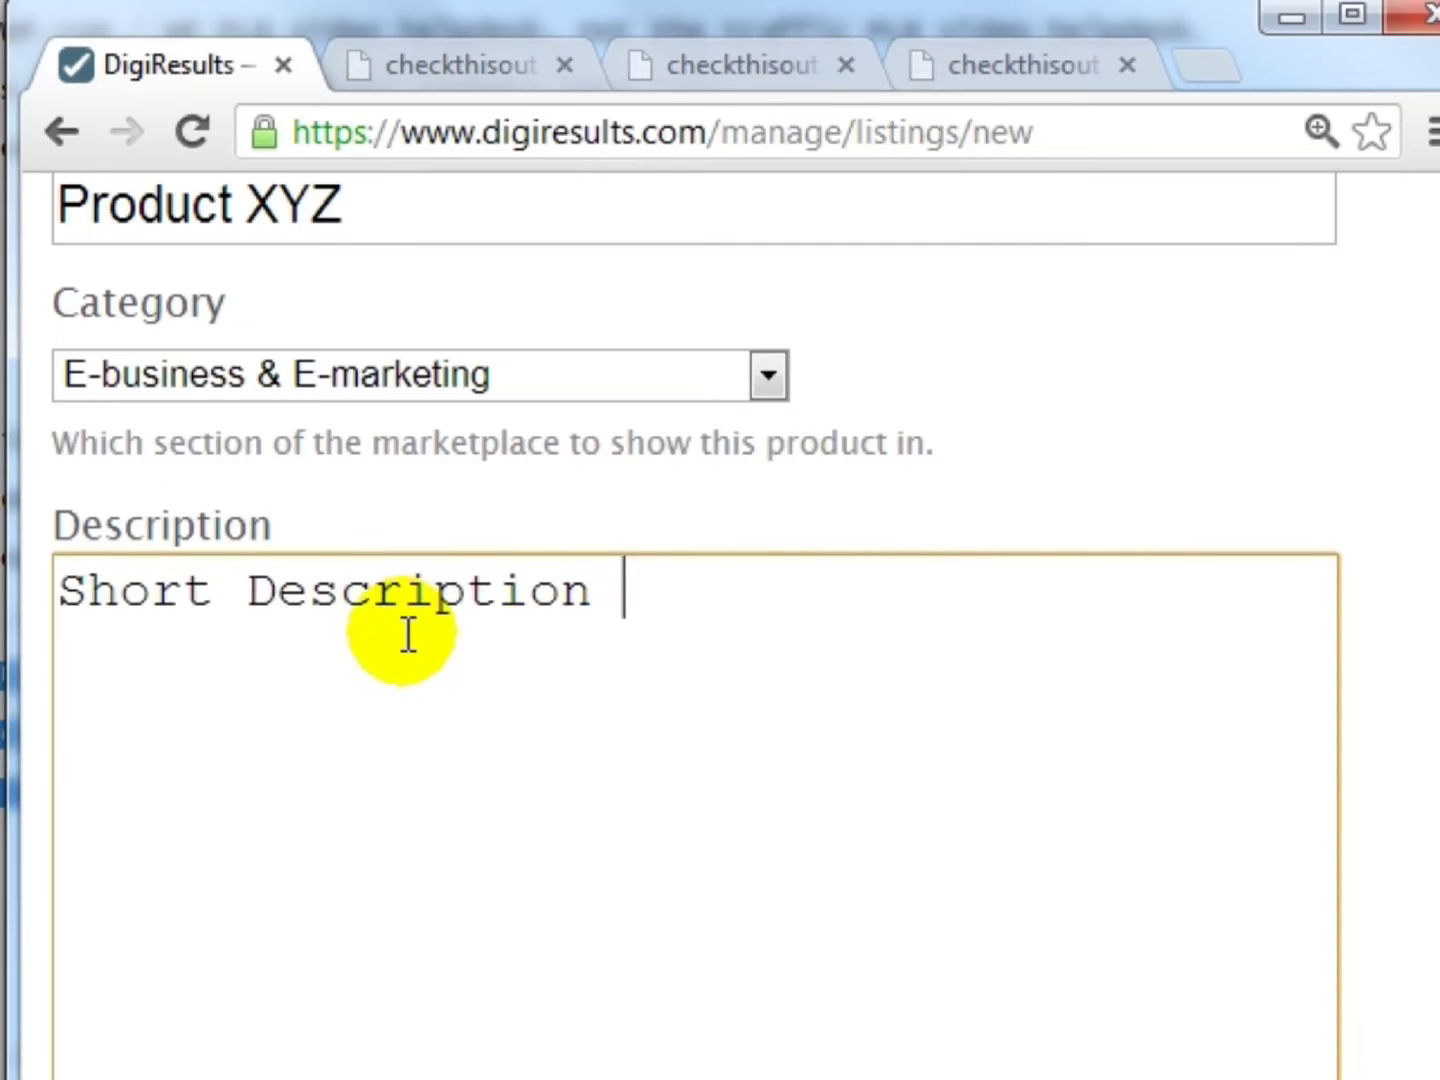
text(About Your Product.)
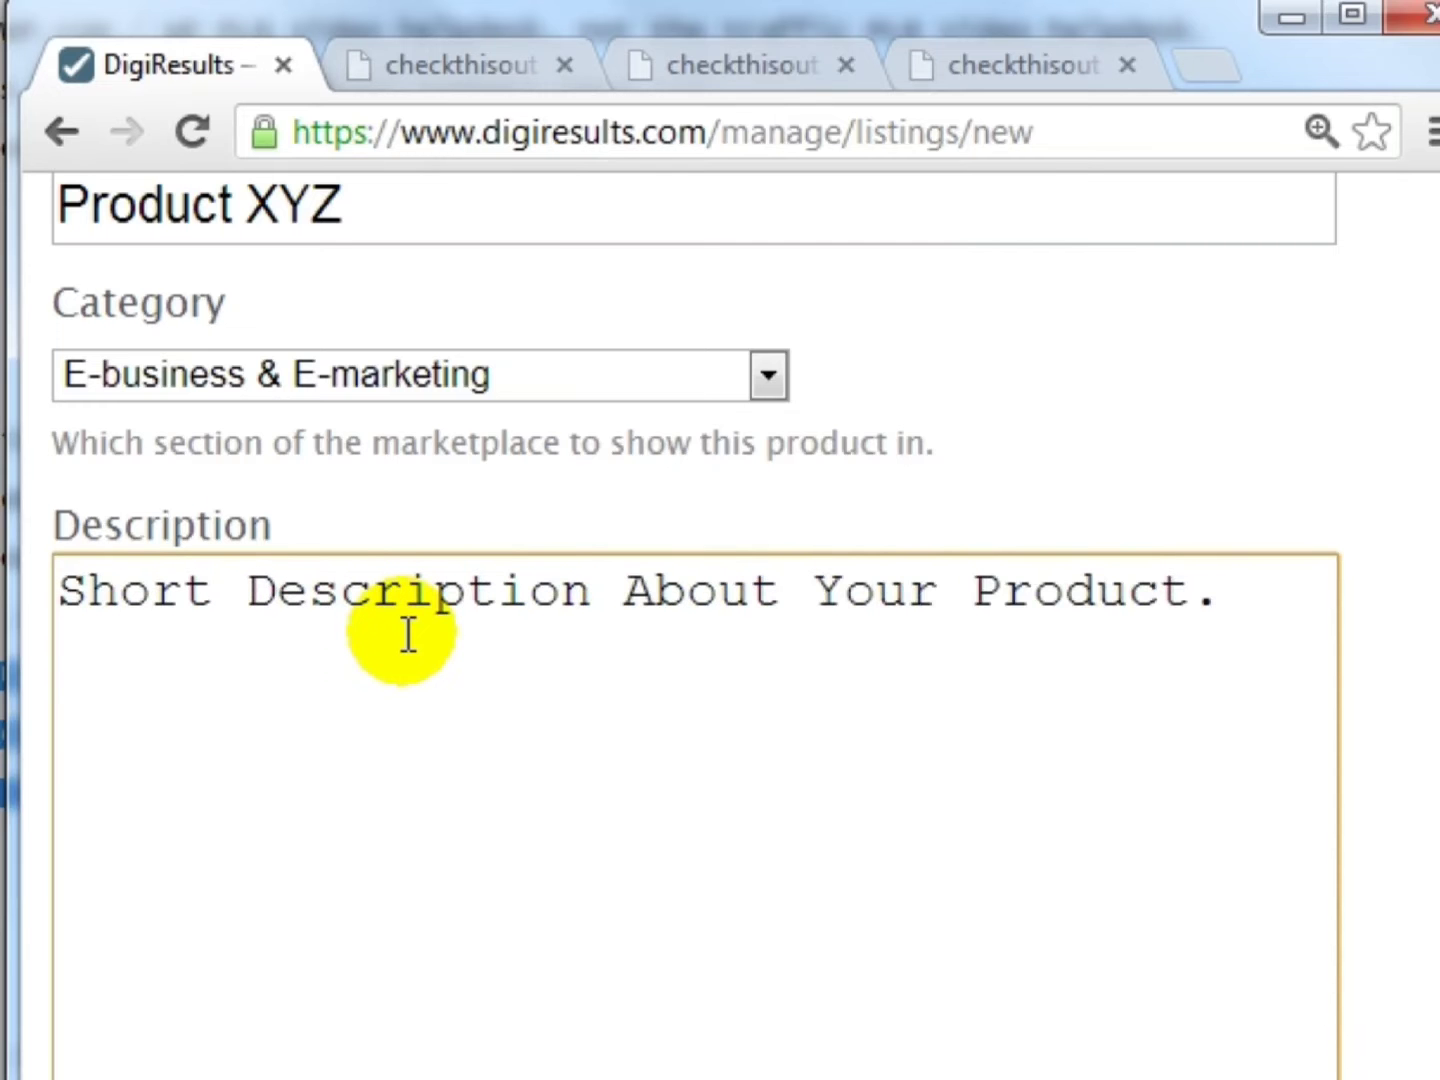
key(Return)
text(What it )
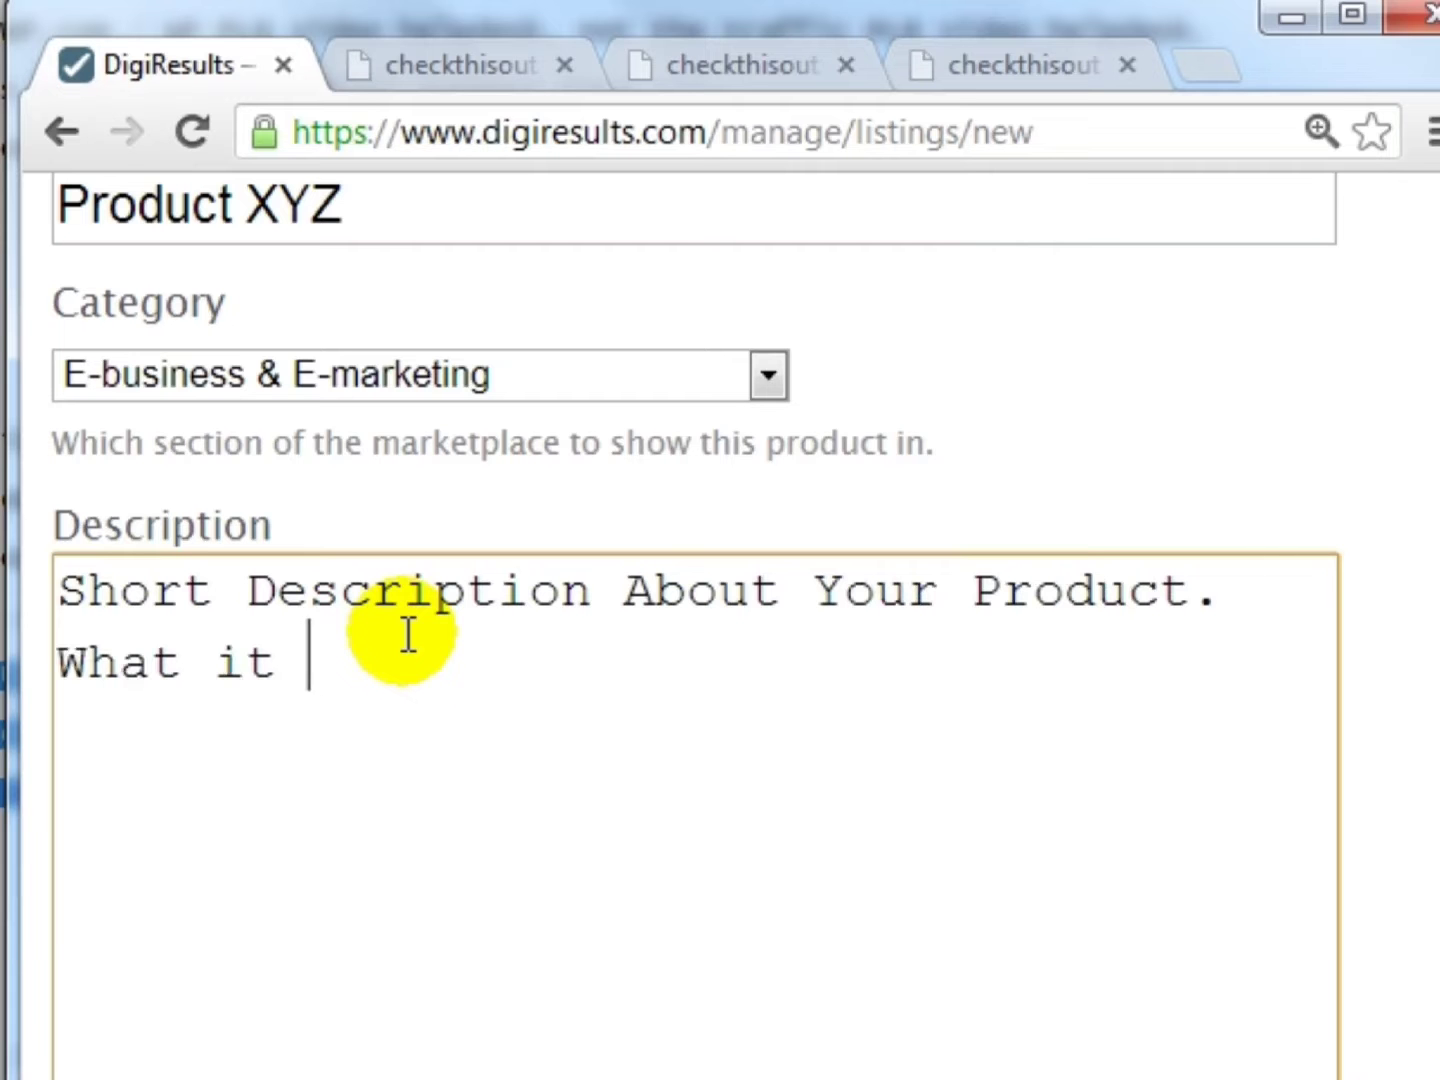
text(is, bene)
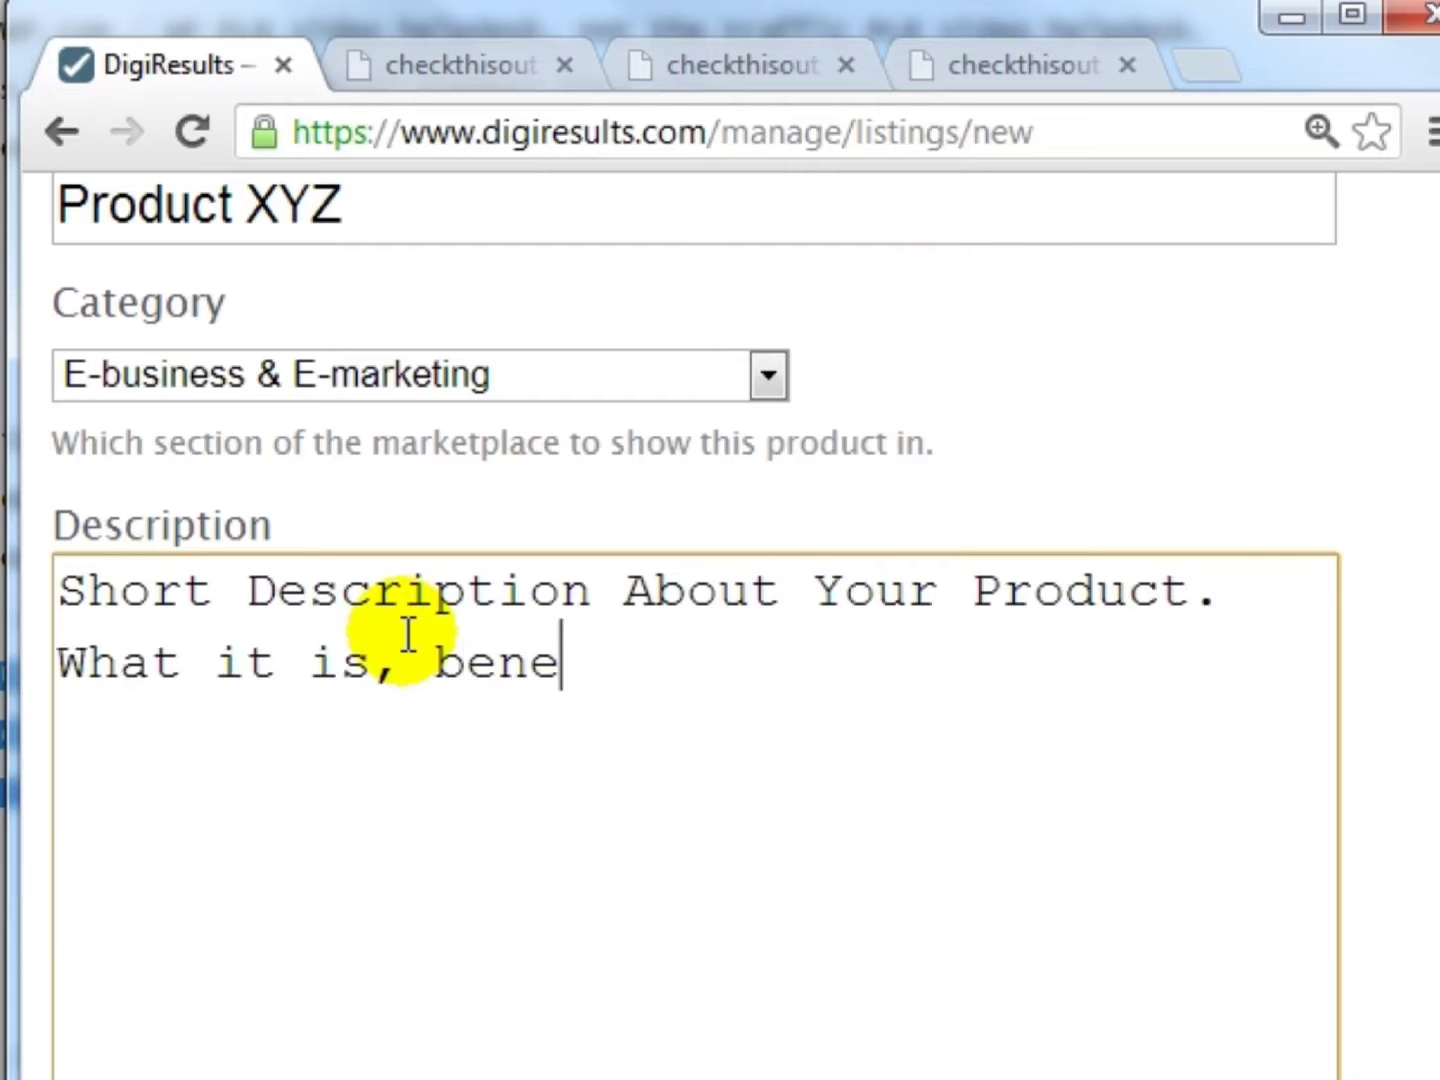
text(fits)
key(BackSpace)
key(Home)
key(End)
text(, etc.)
scroll(230, 815, down, 3)
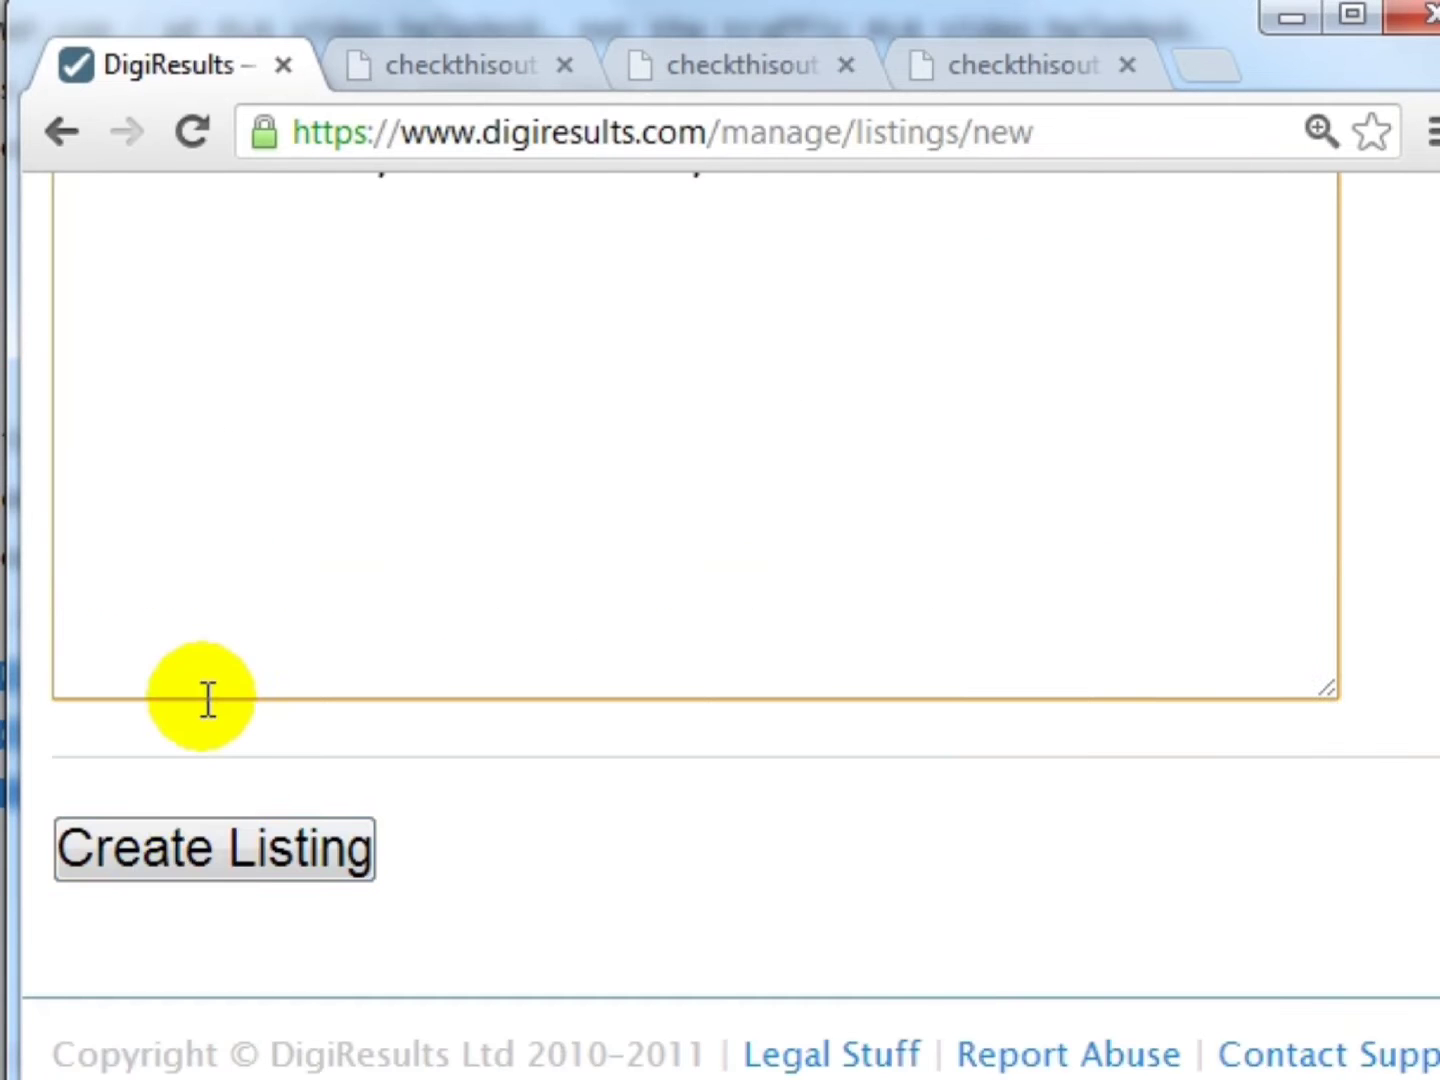
- Create the Product XYZ listing and look over its publishing checklist
click(212, 857)
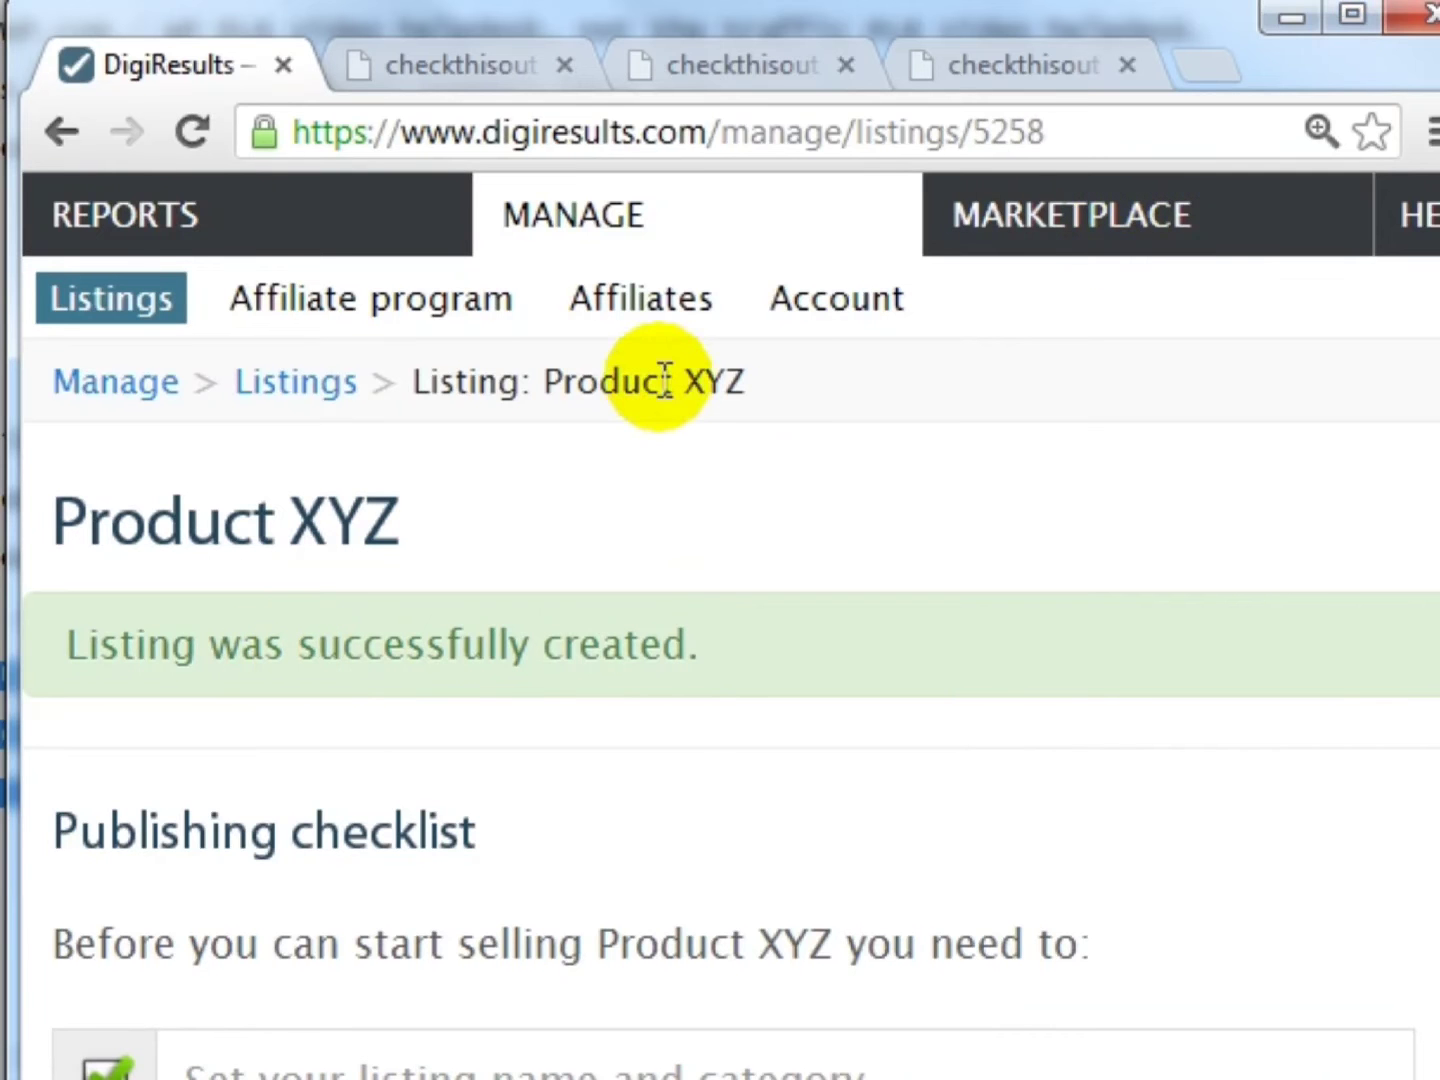
scroll(602, 440, down, 2)
scroll(226, 446, down, 2)
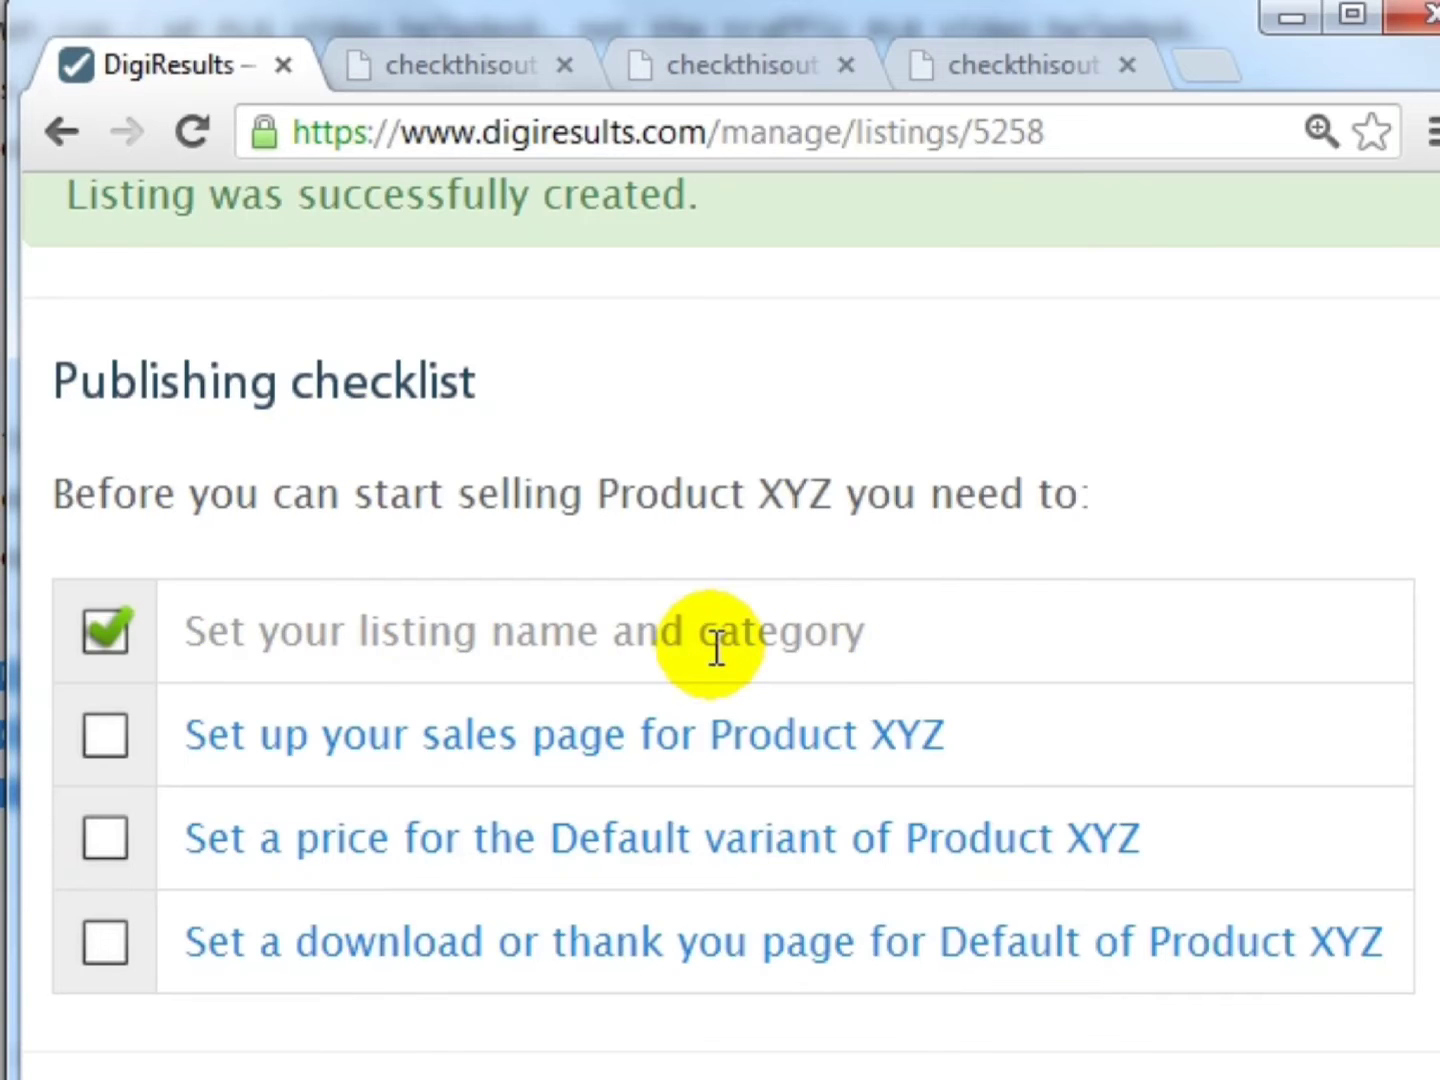
scroll(948, 723, down, 2)
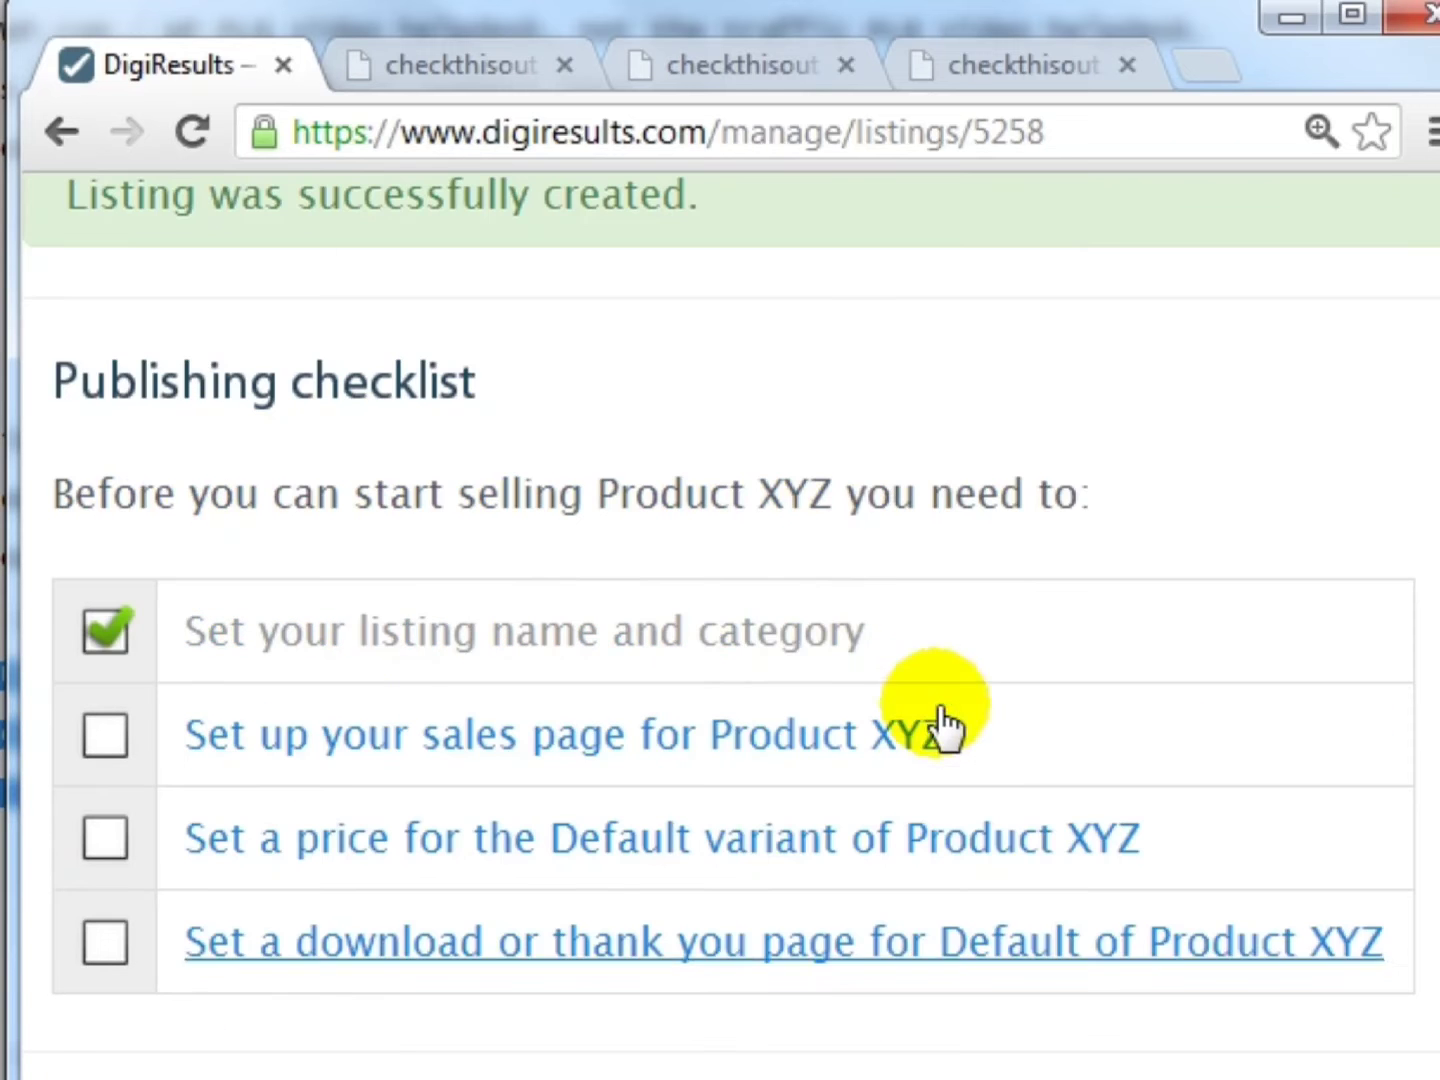
scroll(948, 723, up, 2)
click(335, 741)
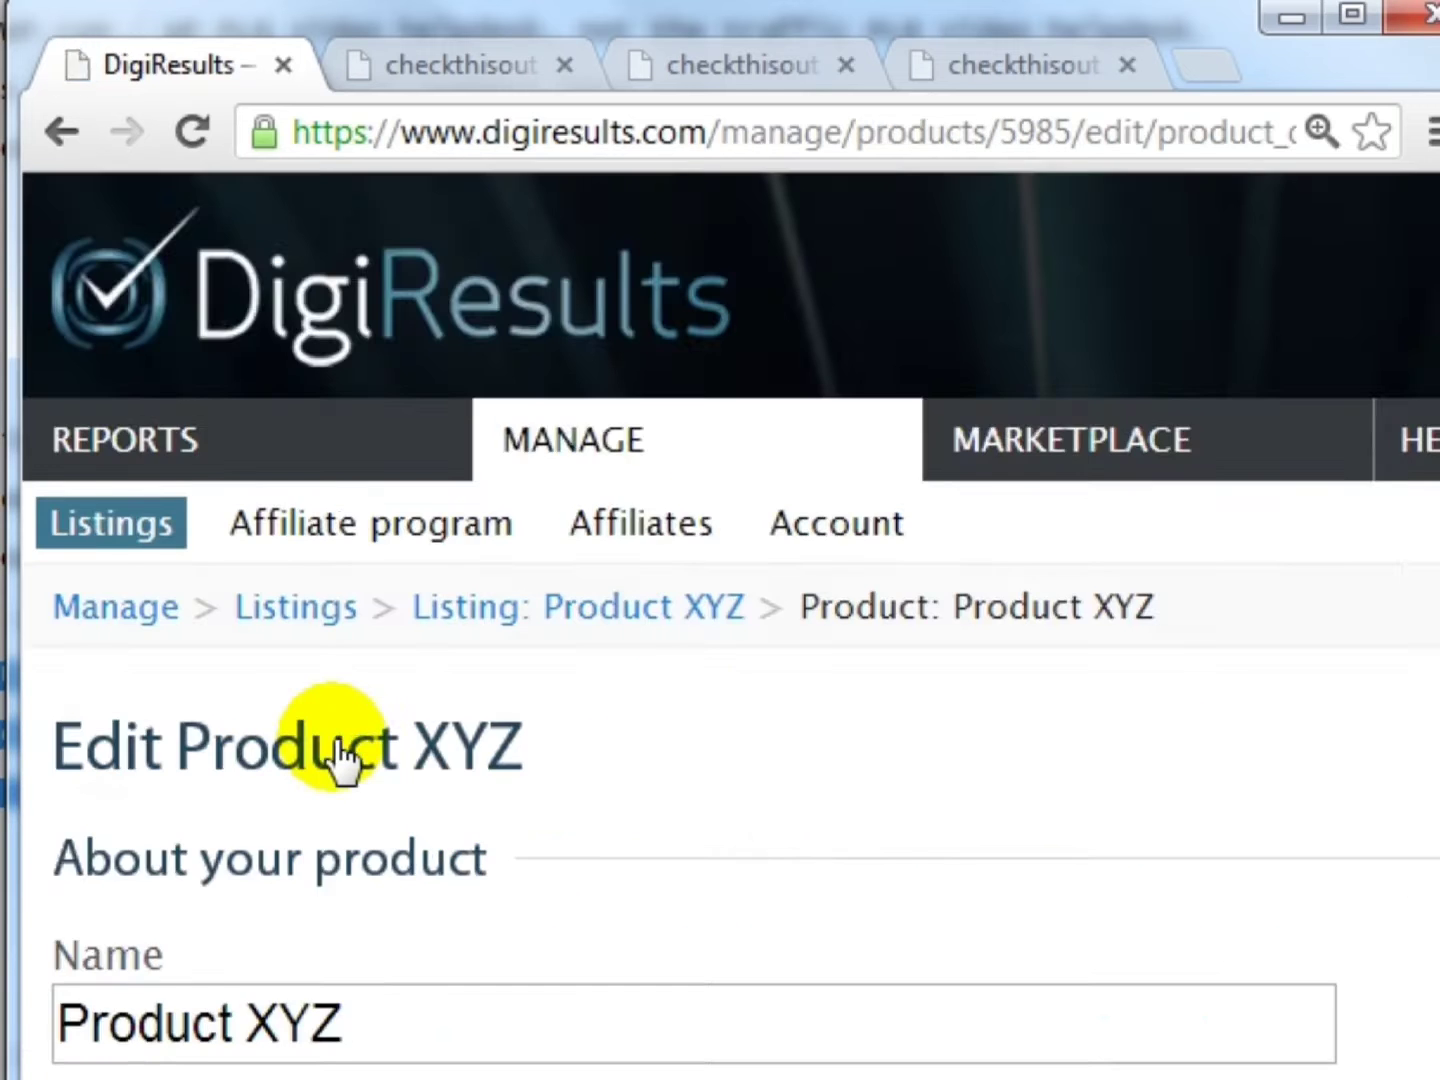
scroll(478, 661, down, 2)
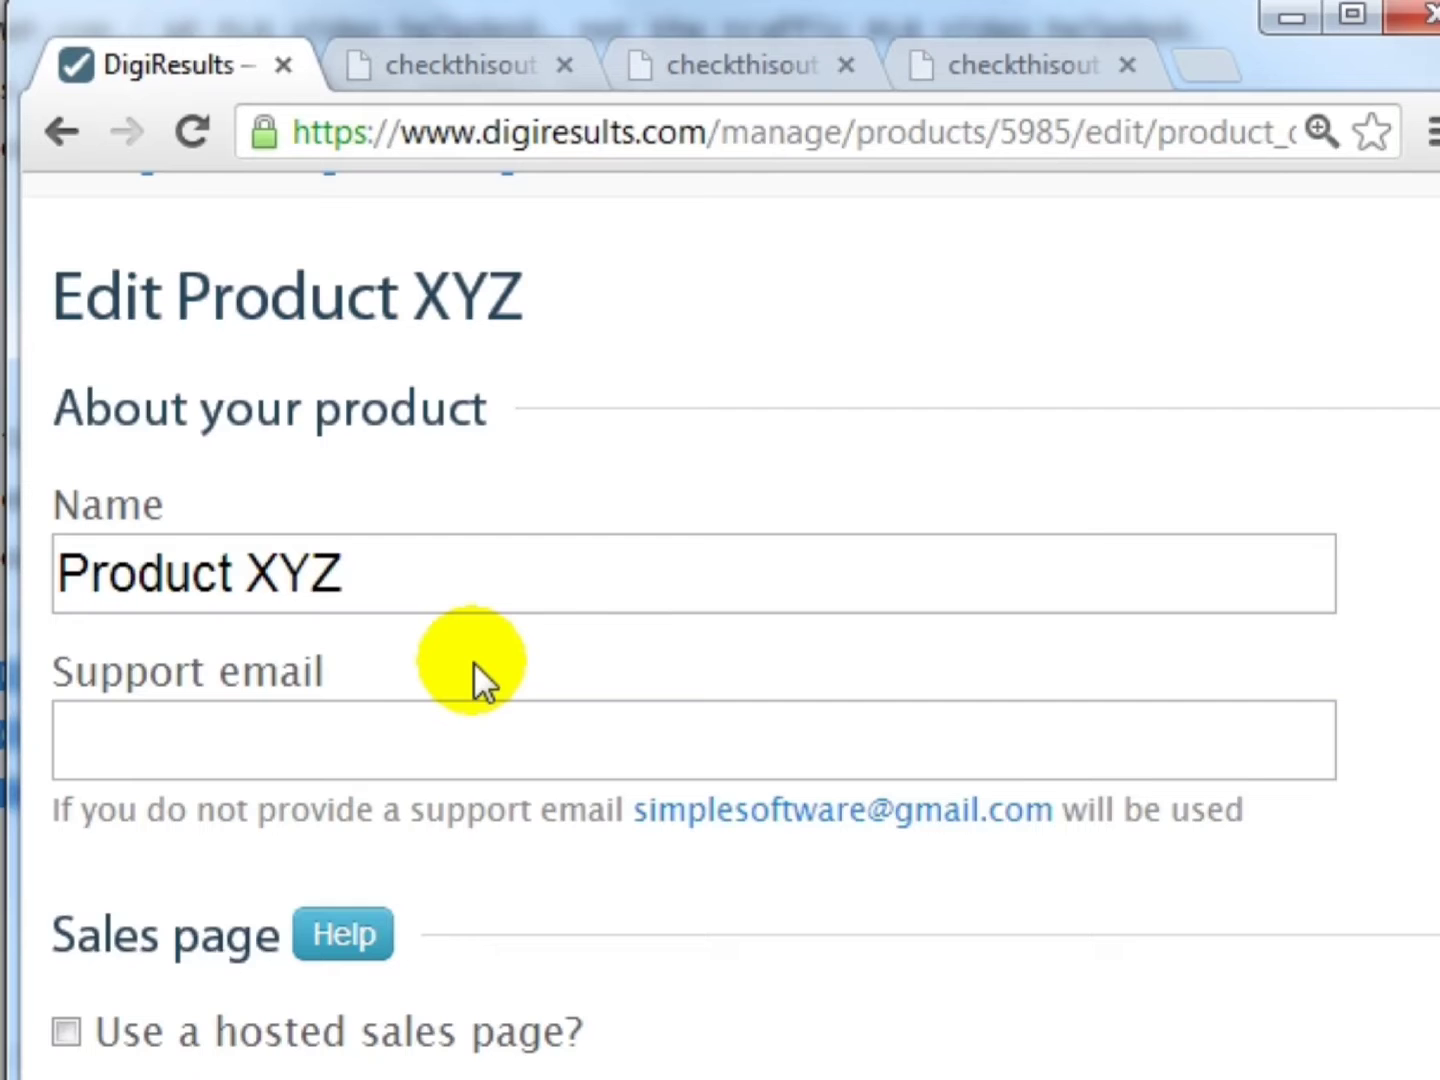
scroll(473, 675, down, 2)
click(400, 512)
scroll(402, 514, down, 2)
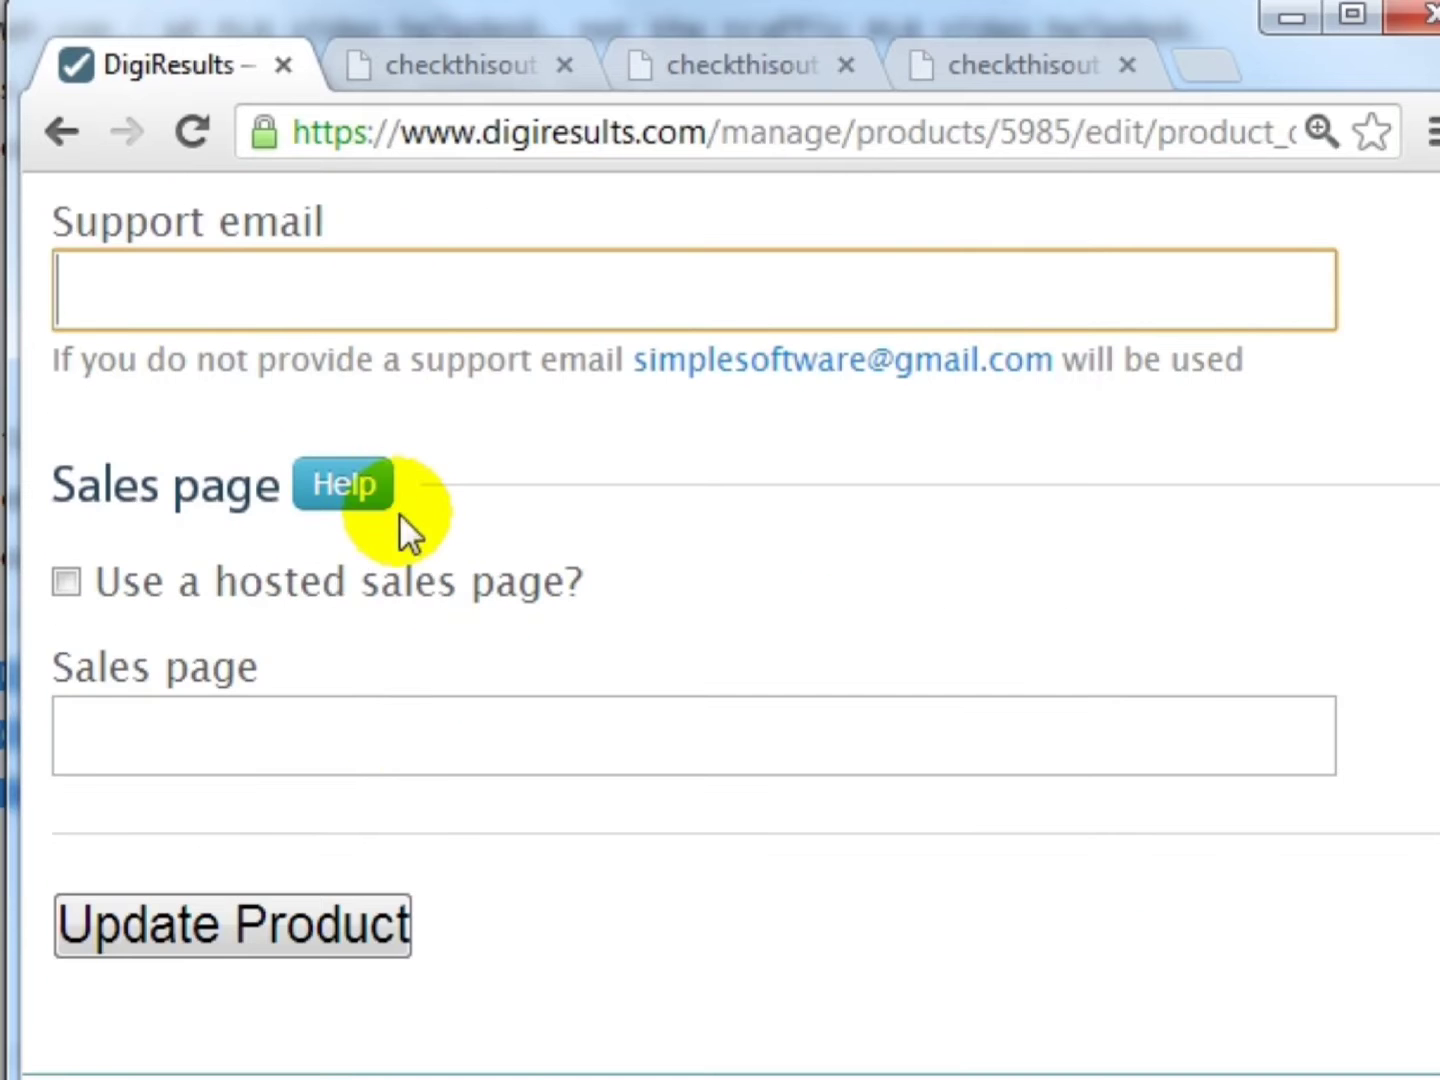
scroll(404, 745, up, 2)
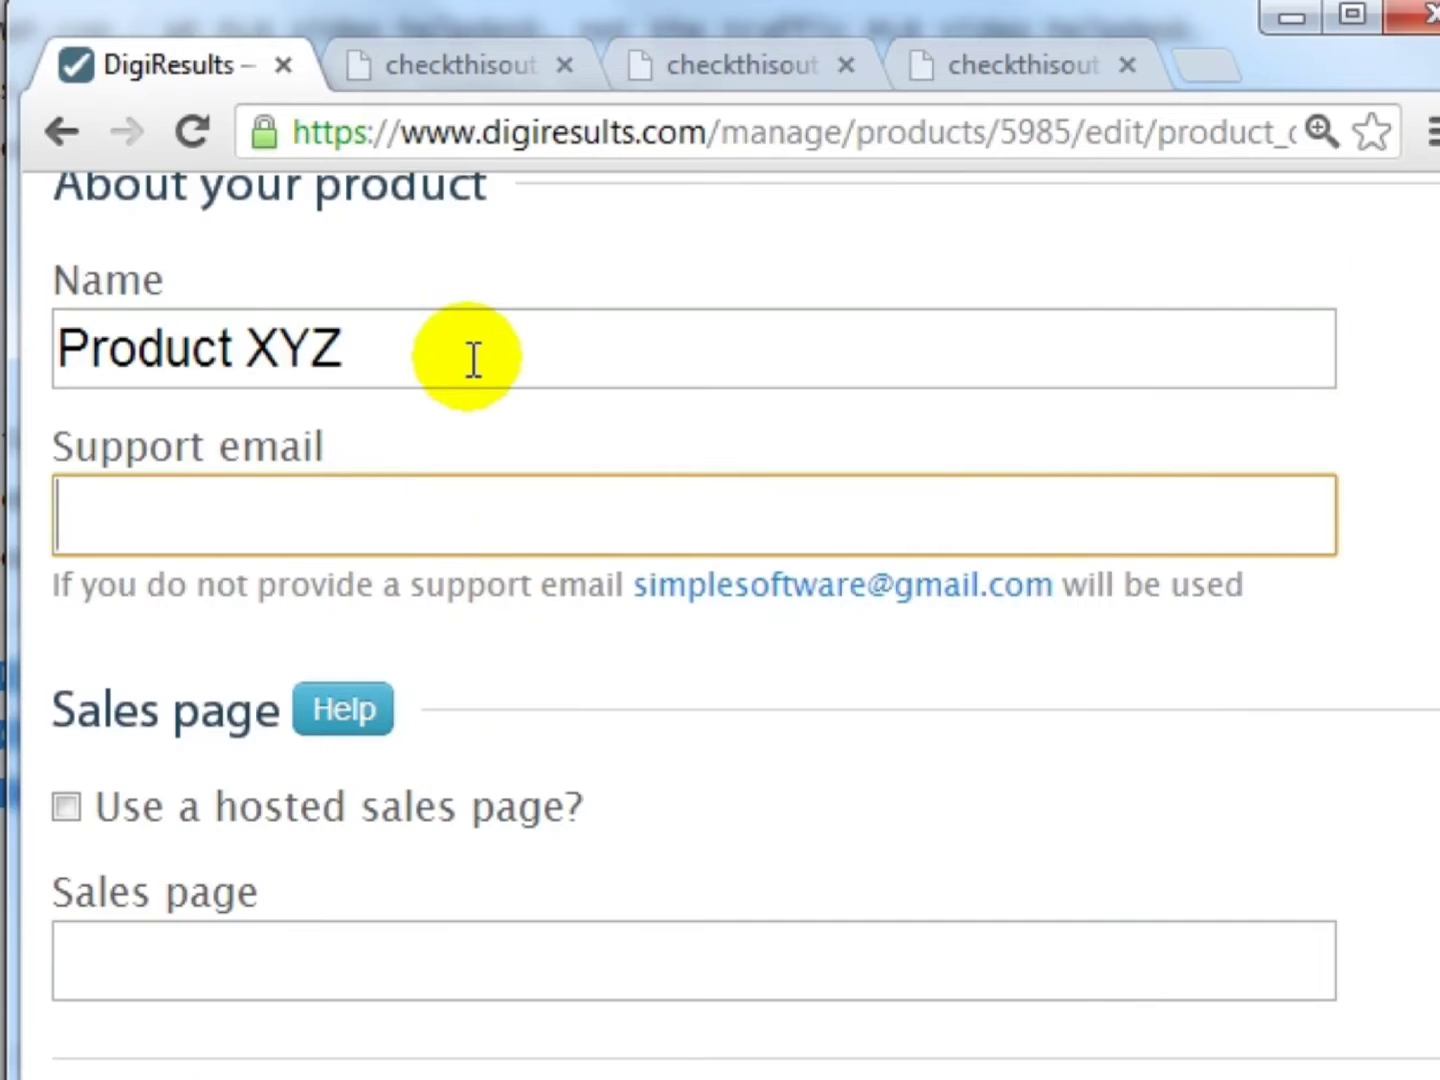
click(495, 67)
click(608, 132)
triple_click(608, 131)
key(ctrl+c)
click(211, 68)
click(287, 548)
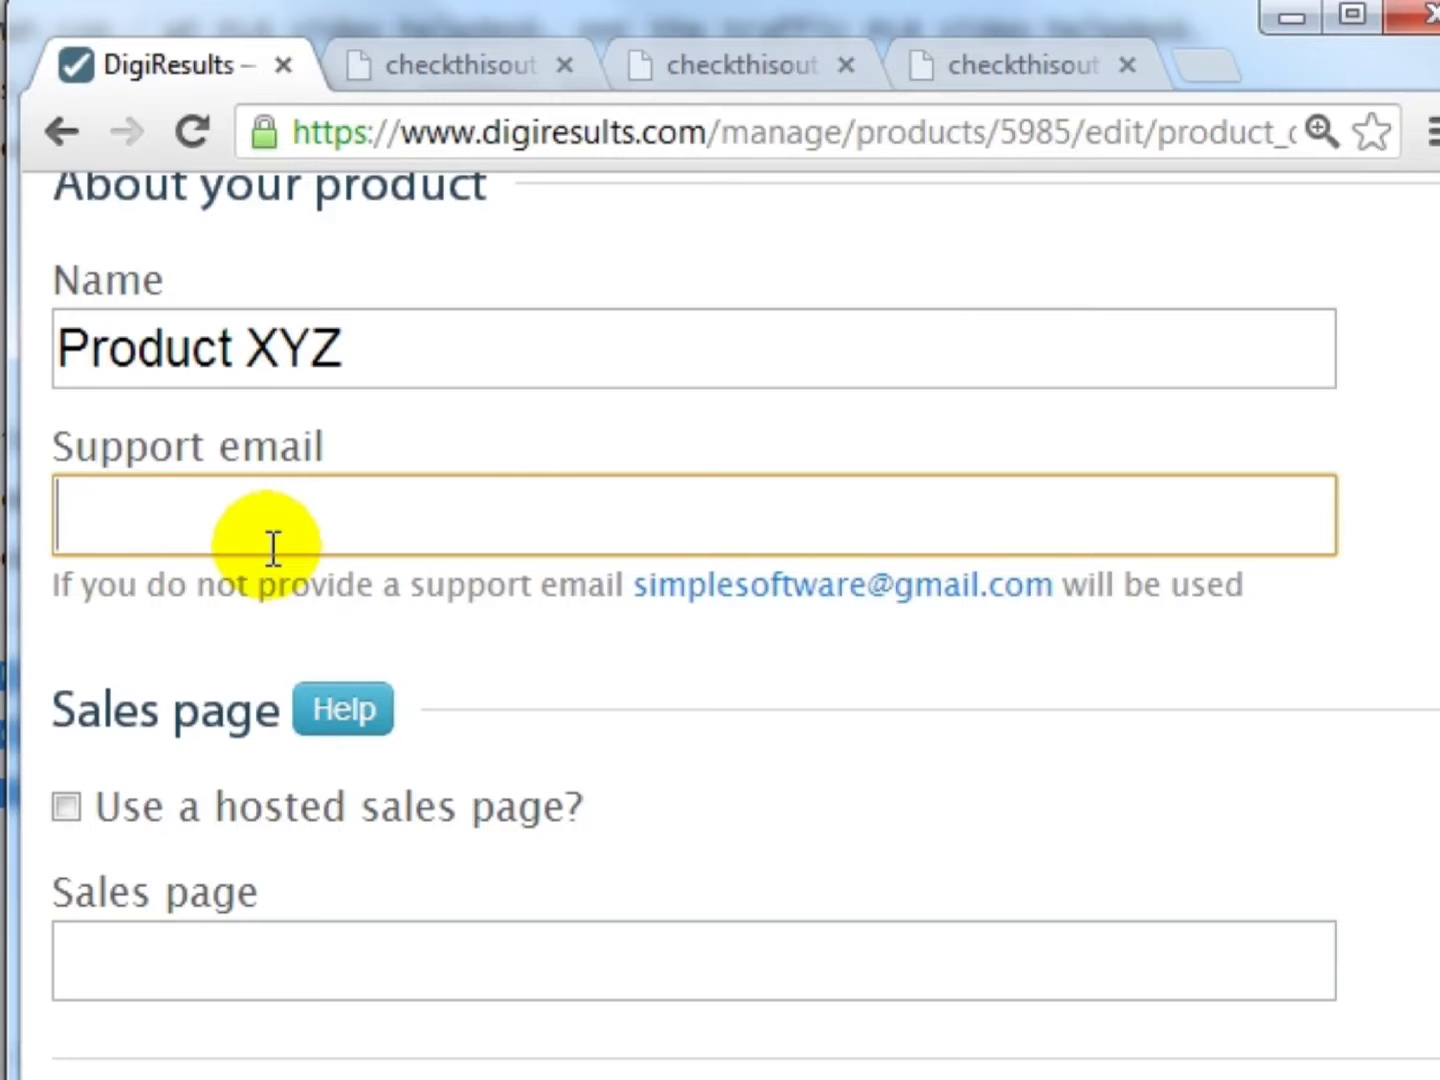
text(supp)
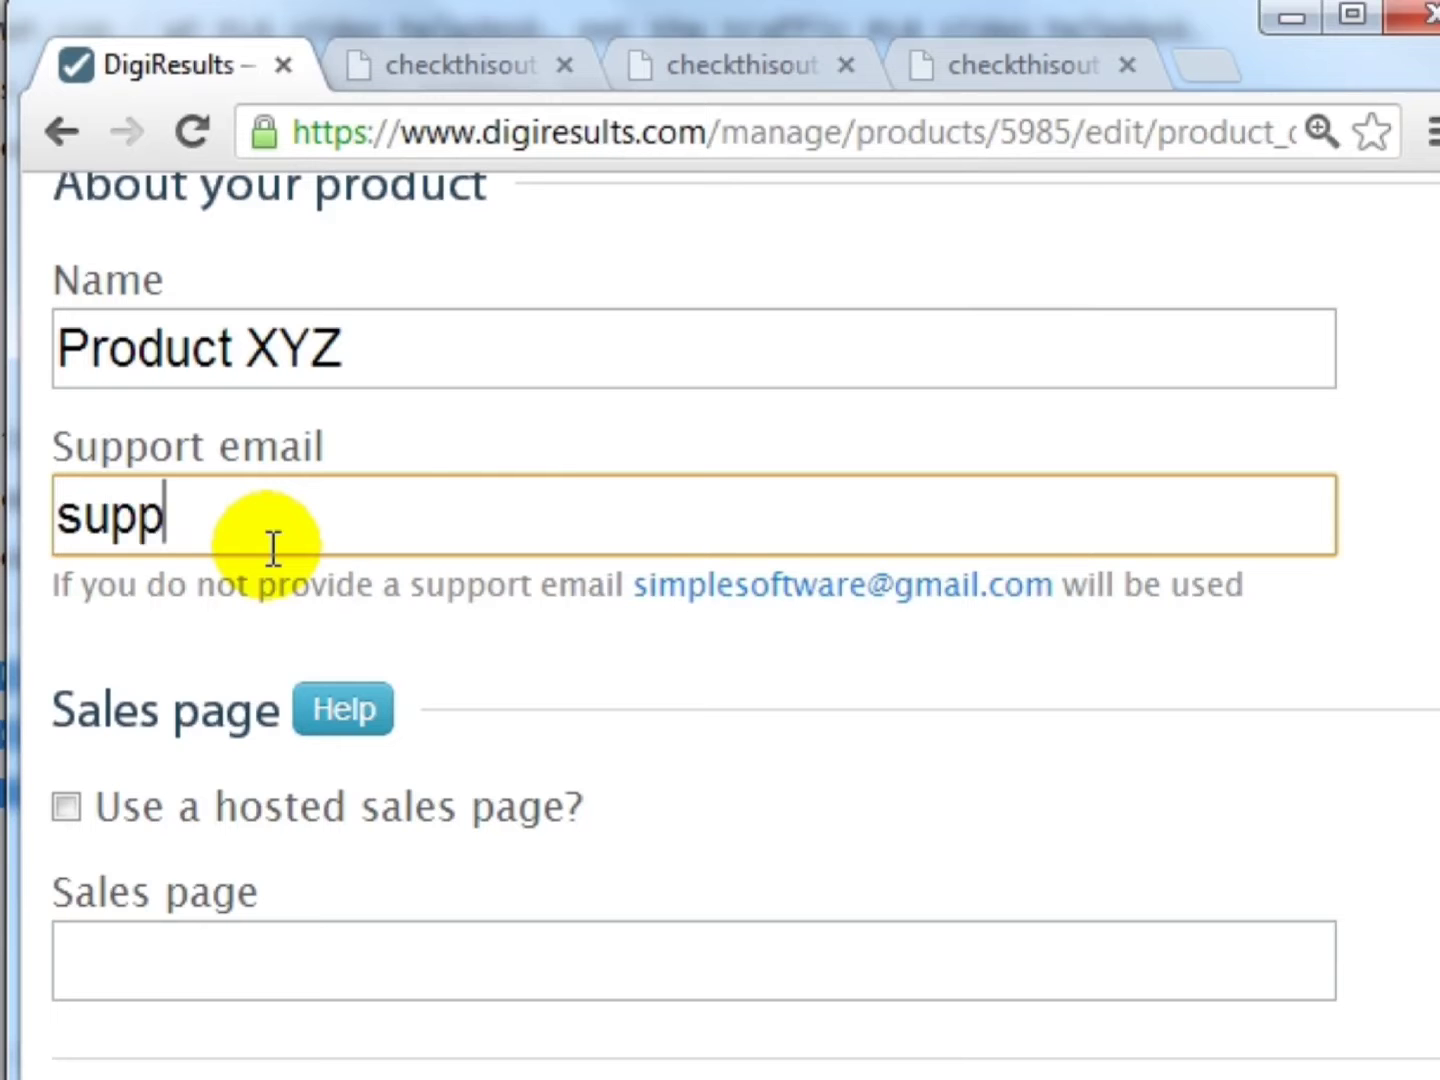
text(ort@yourdomain.com)
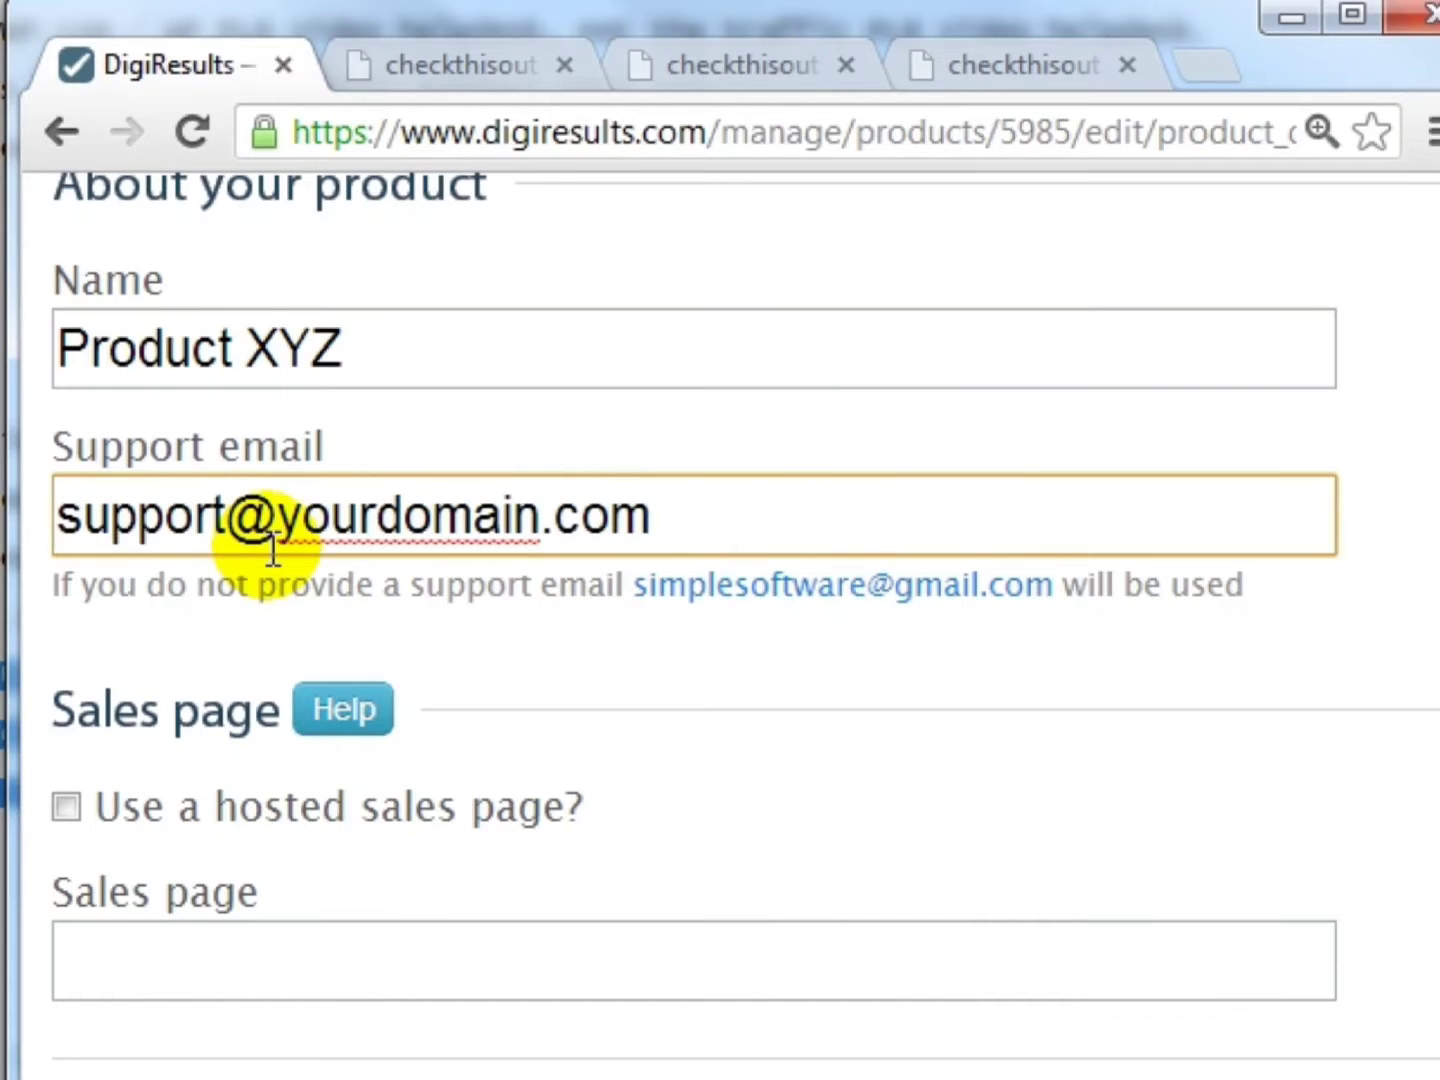
scroll(272, 548, down, 2)
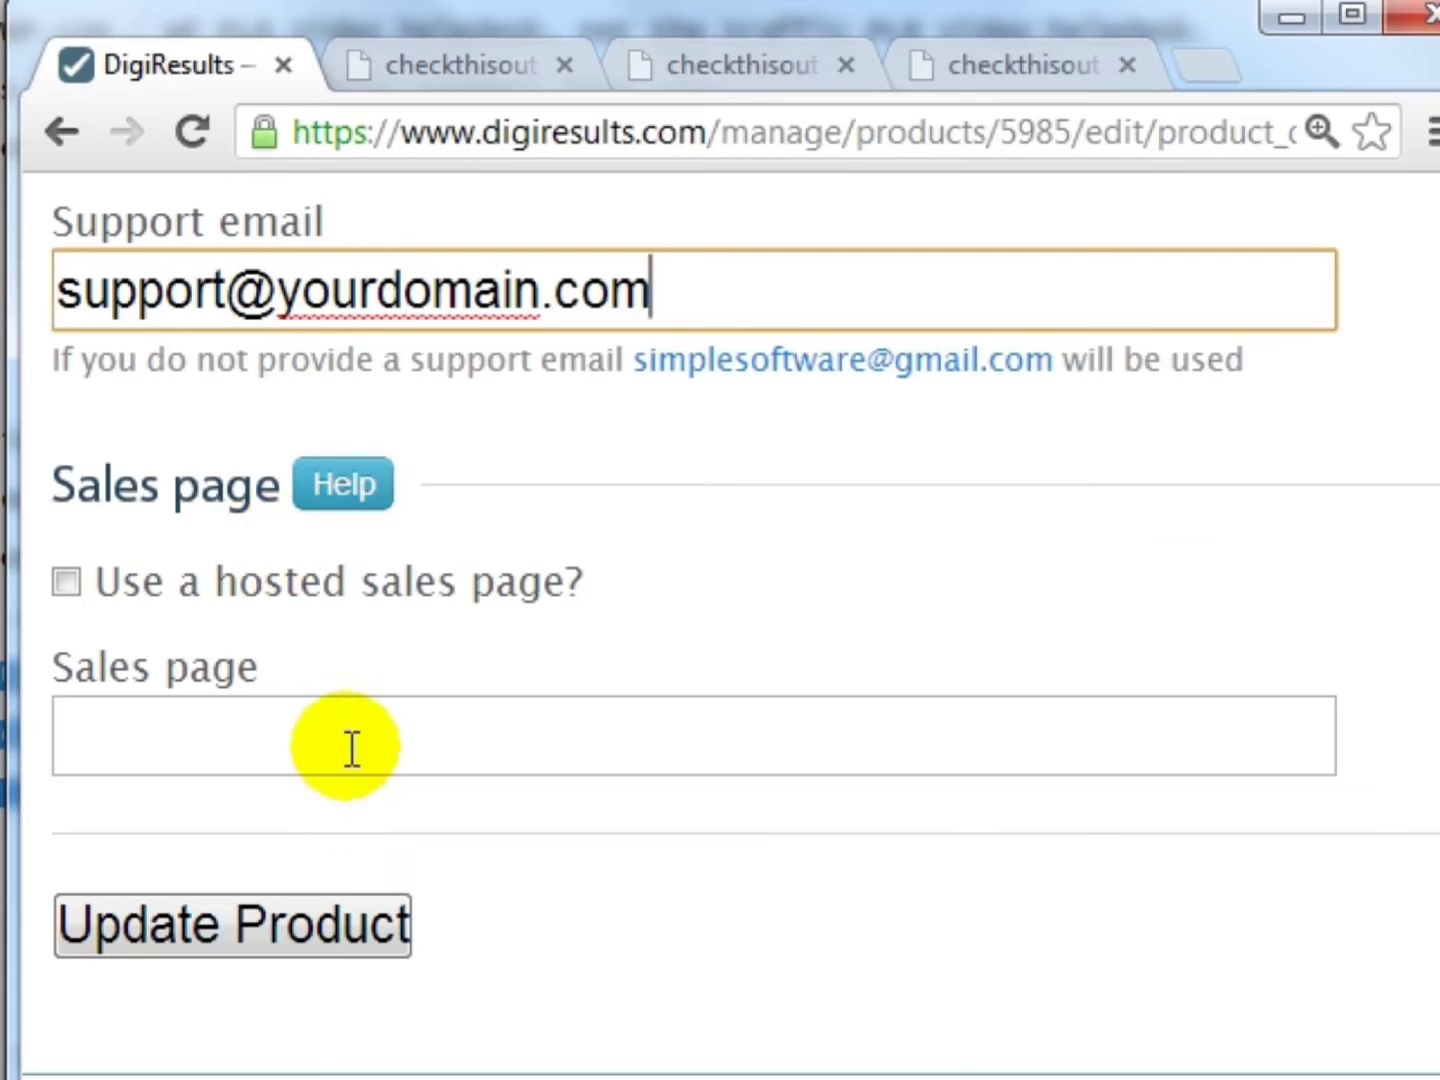
click(346, 750)
key(ctrl+v)
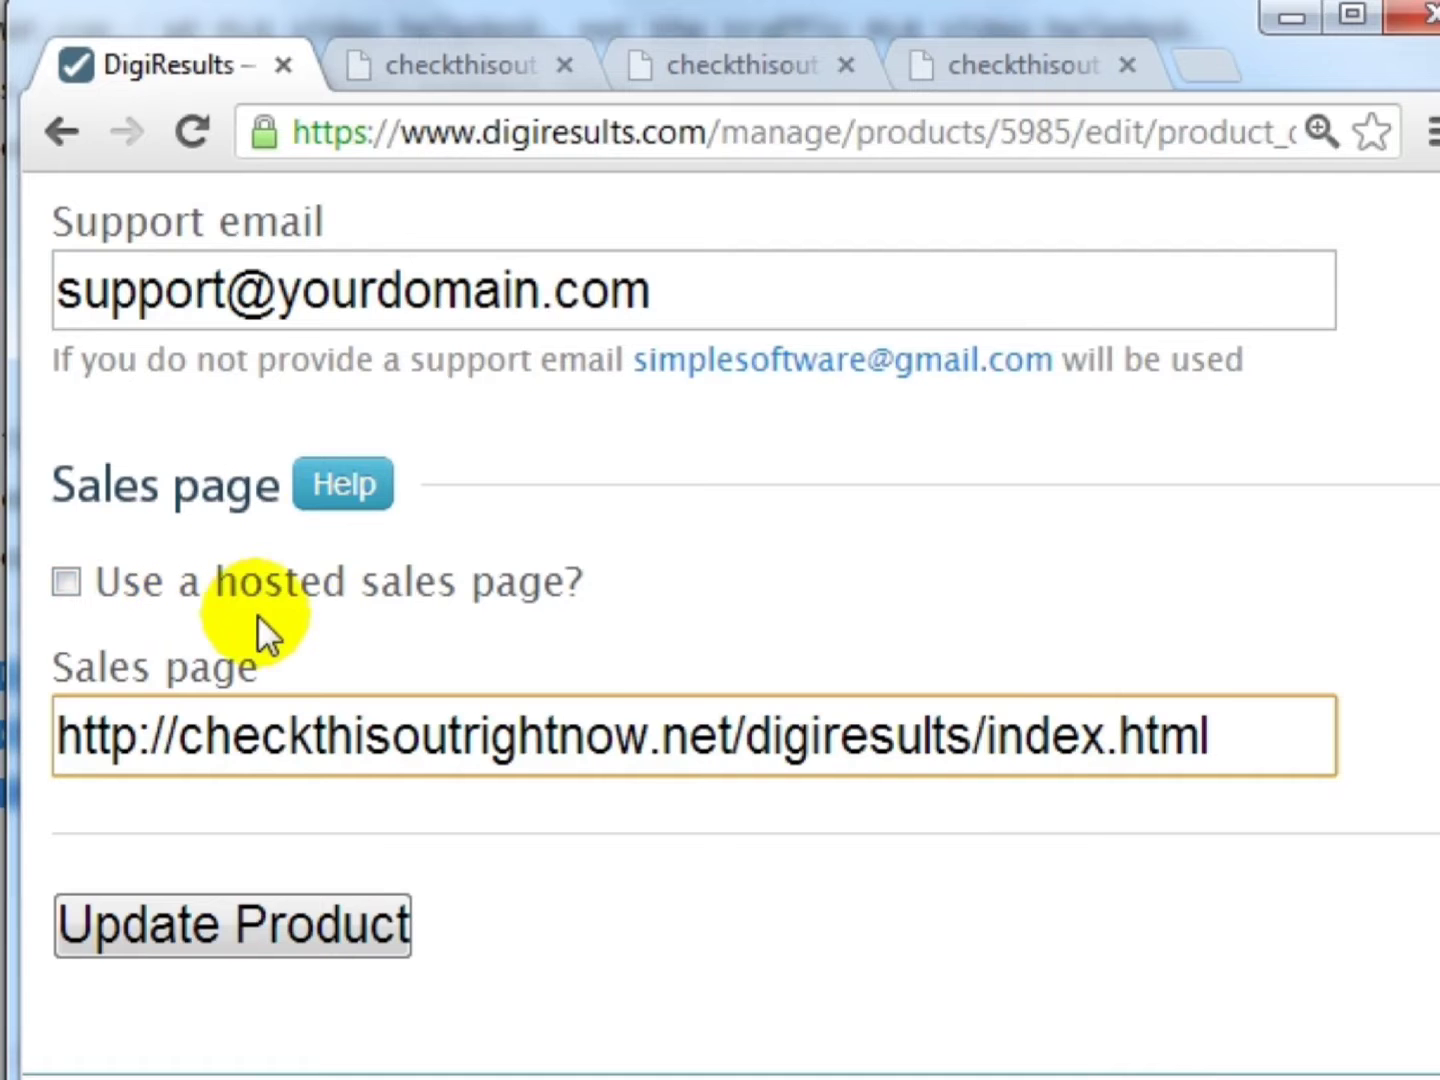
drag(1265, 769, 59, 740)
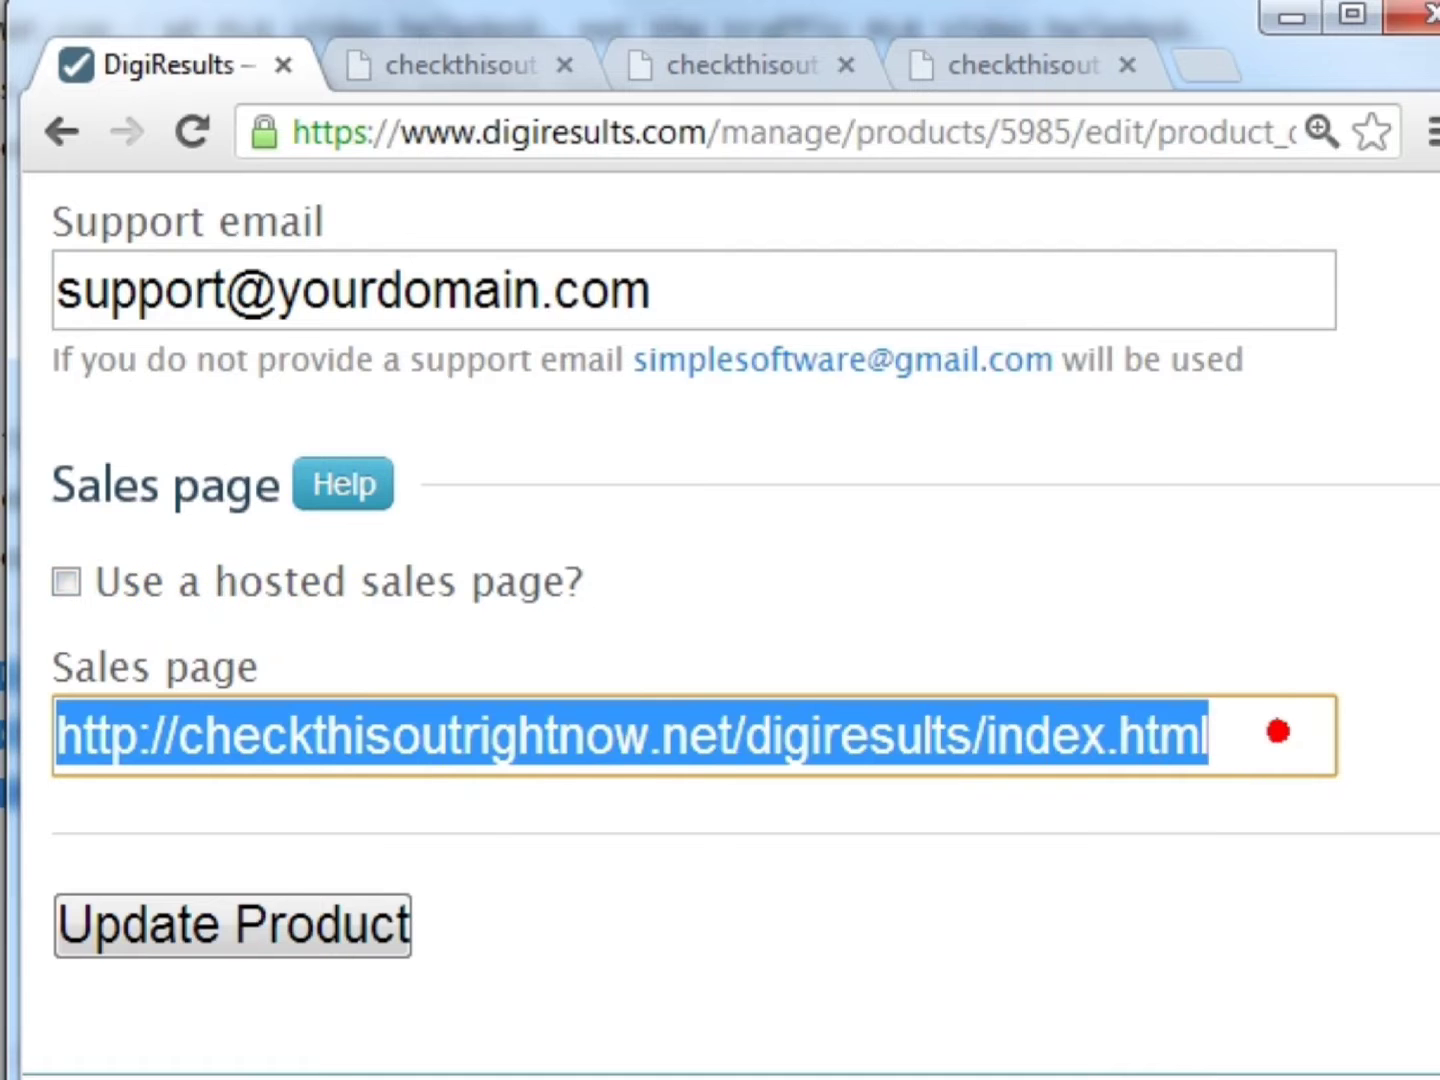
click(247, 913)
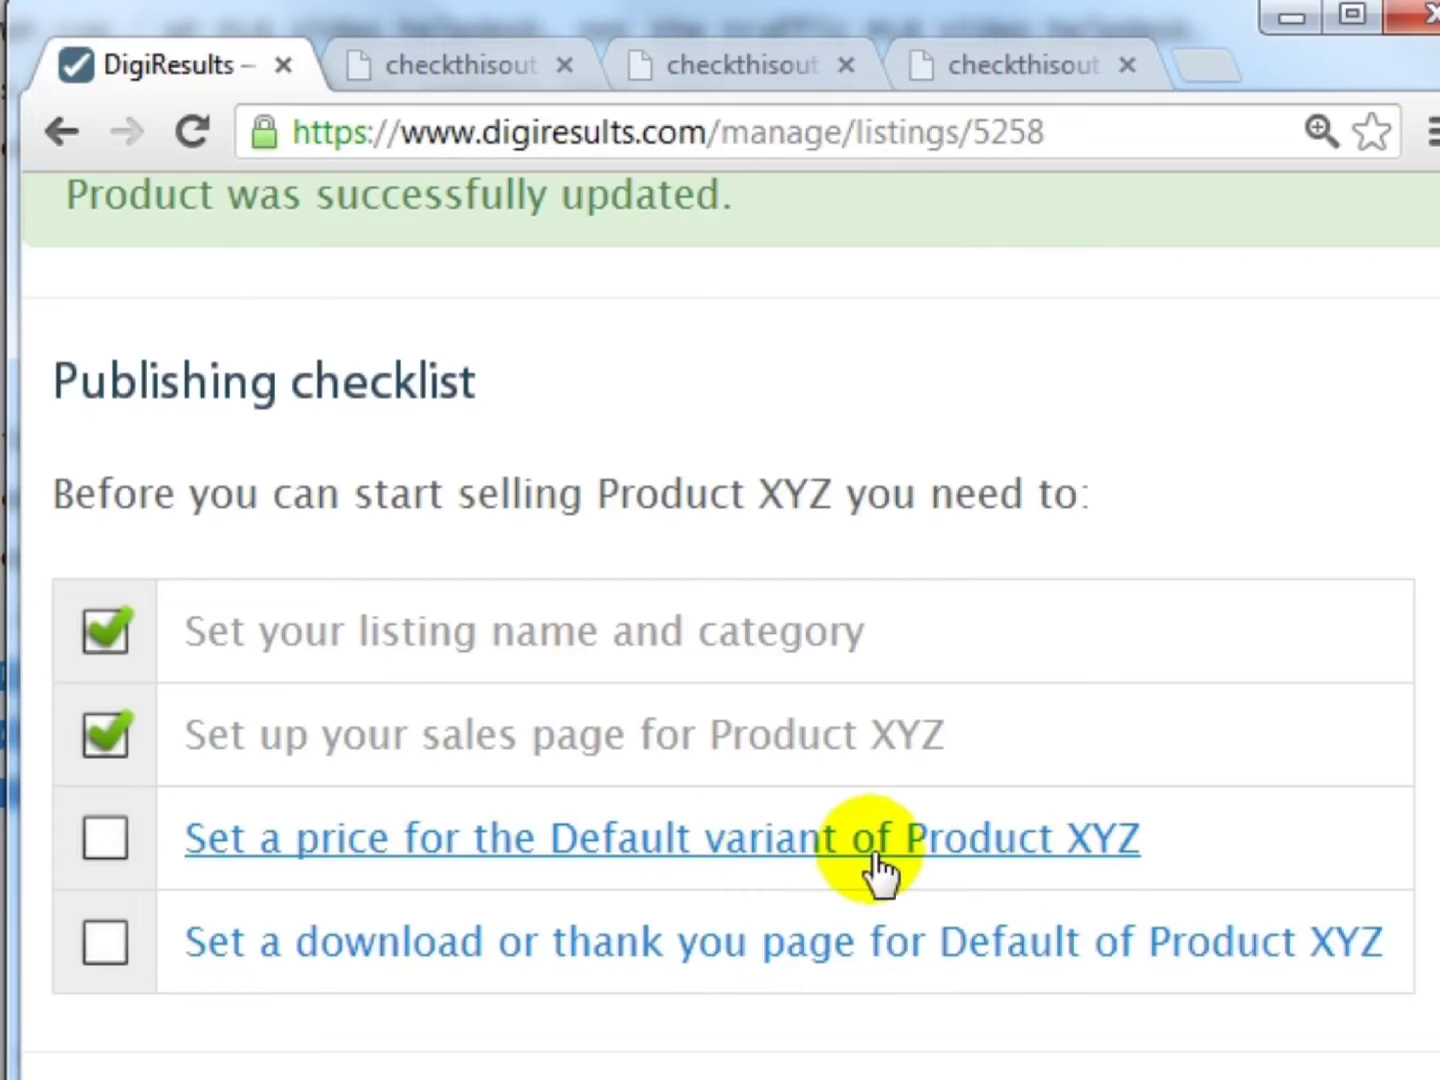
- Open the Edit variant page for Product XYZ's Default variant
click(1066, 842)
scroll(874, 791, down, 4)
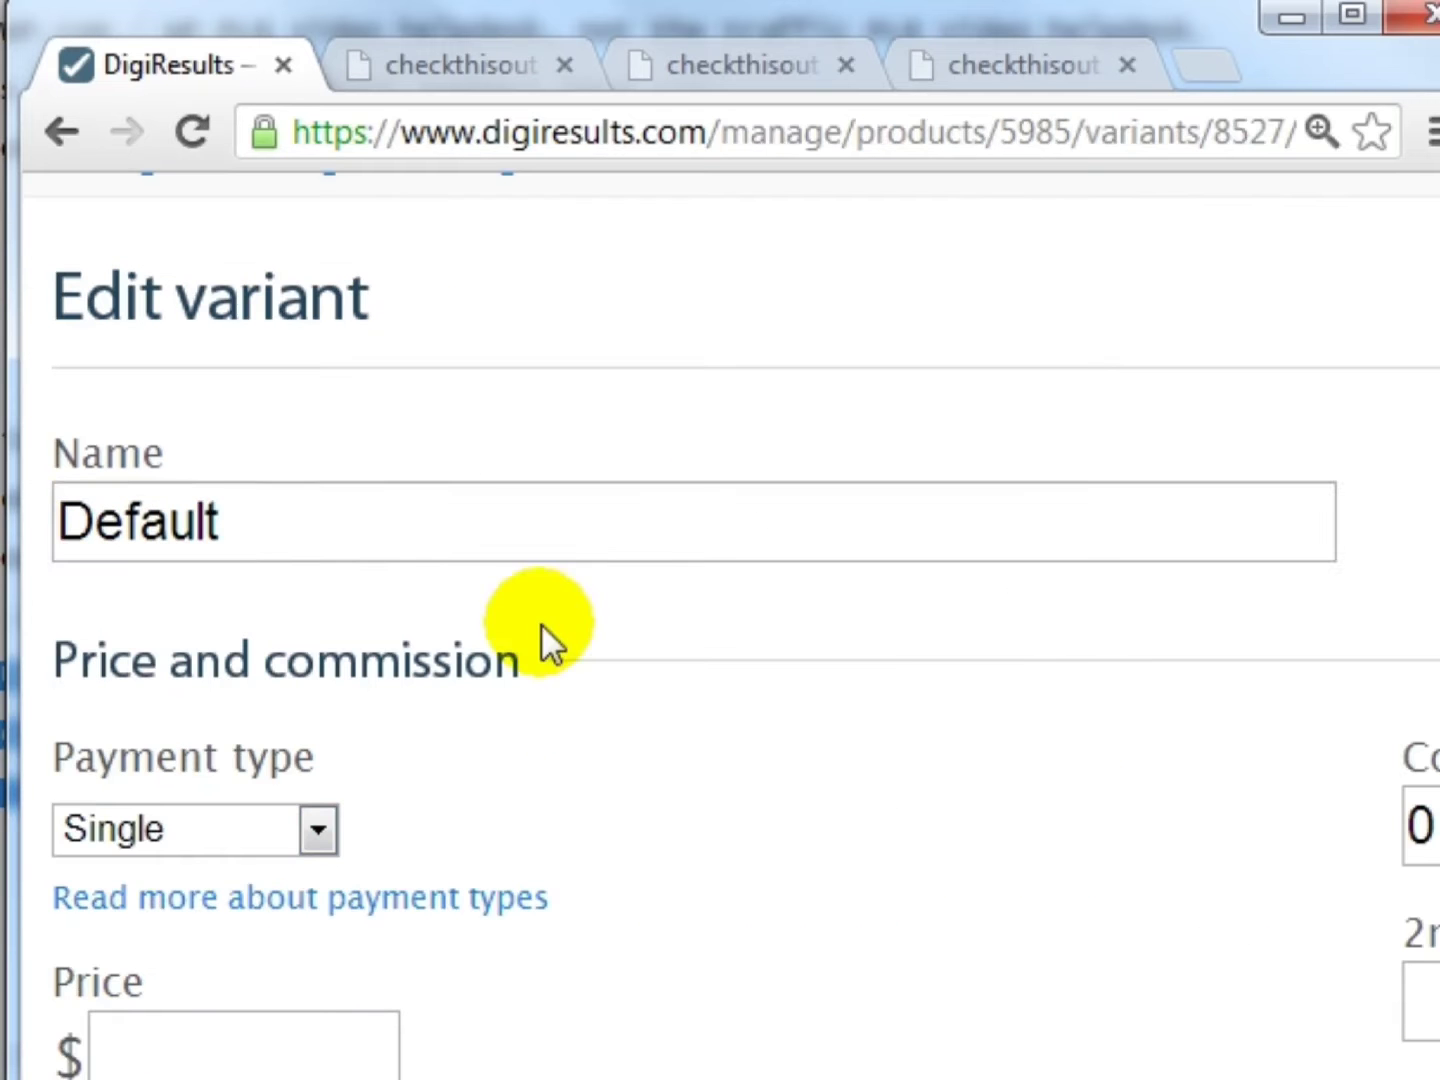
- Leave the variant name as Default and keep Single as the payment type
click(374, 498)
key(ctrl+a)
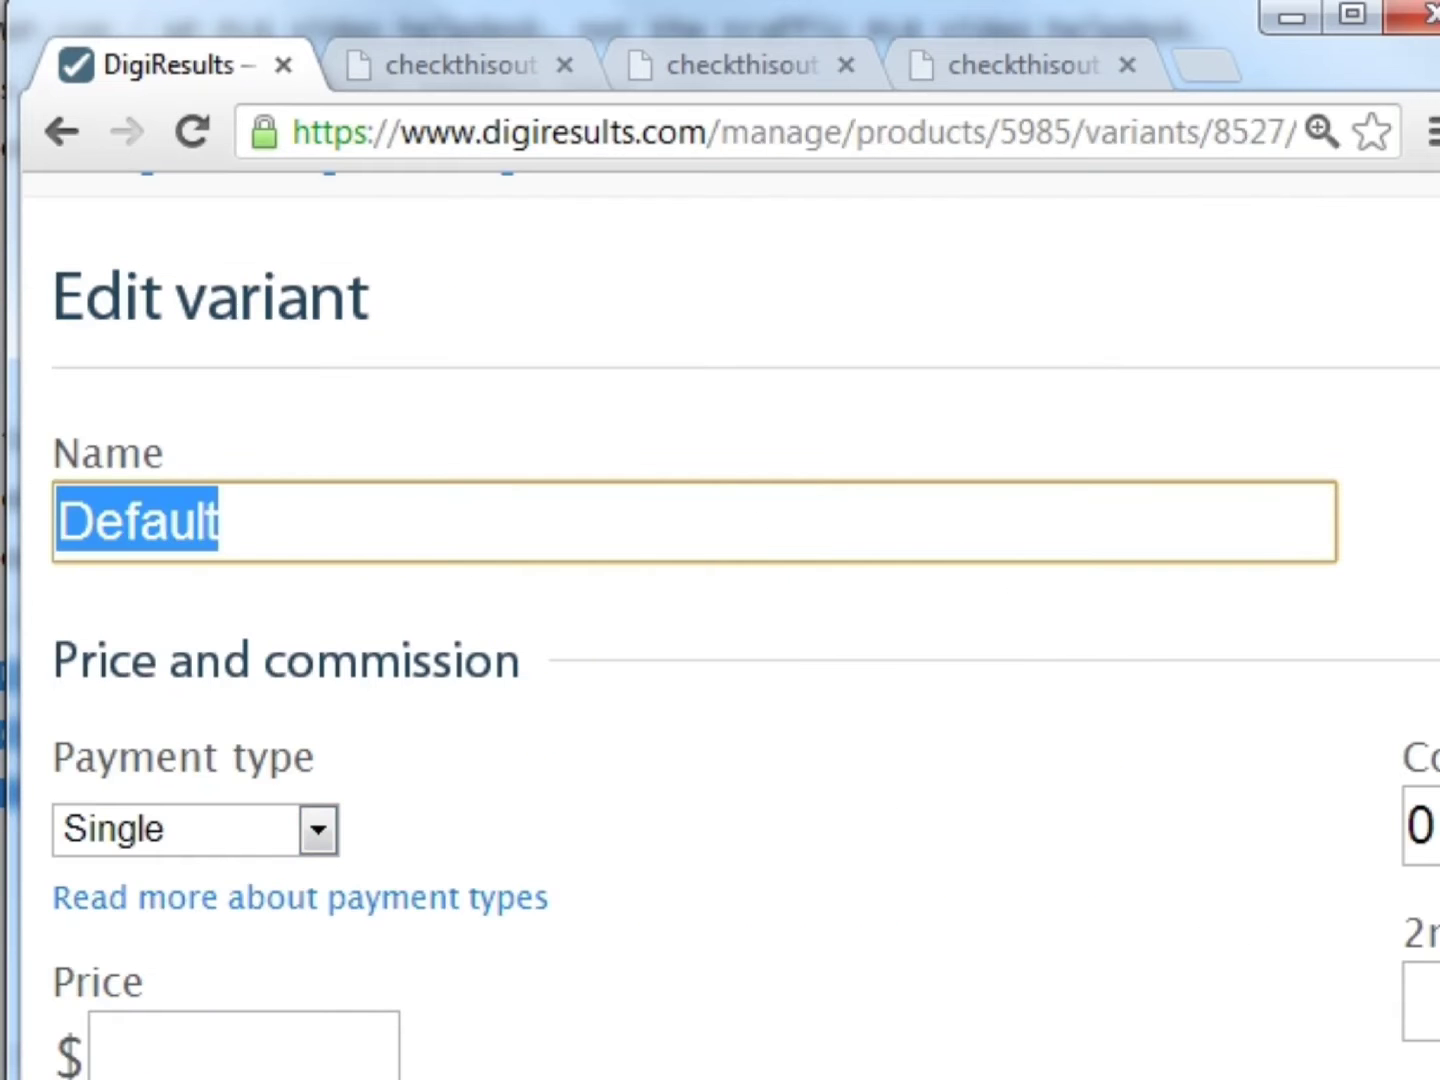
scroll(350, 577, down, 2)
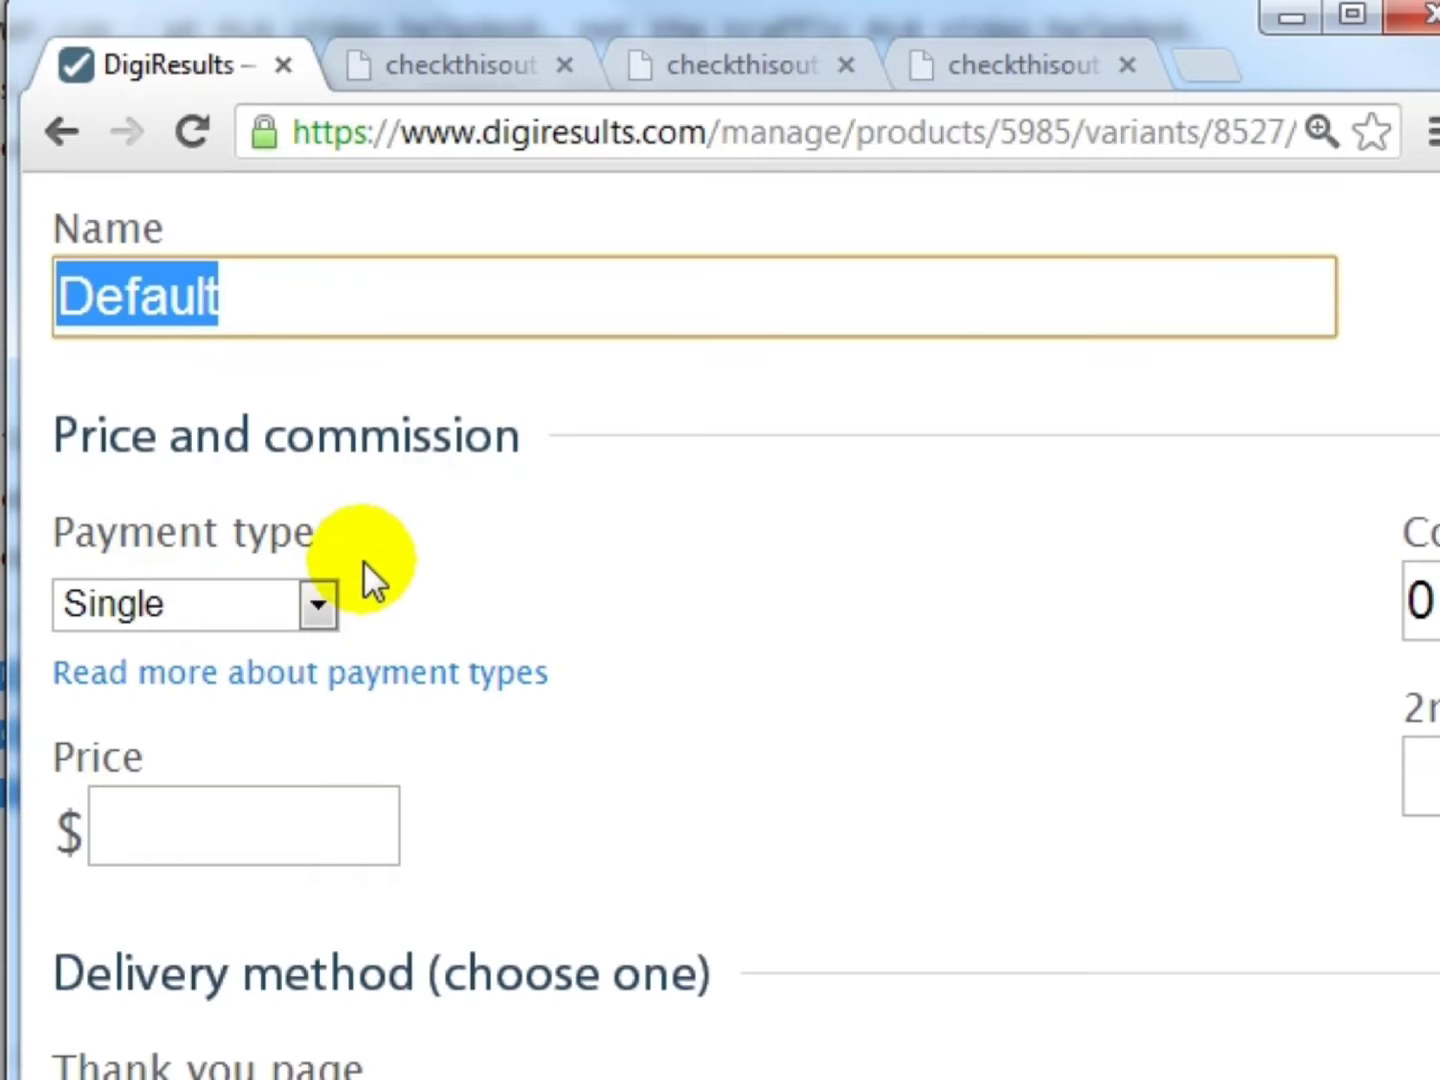
click(411, 438)
scroll(412, 440, down, 2)
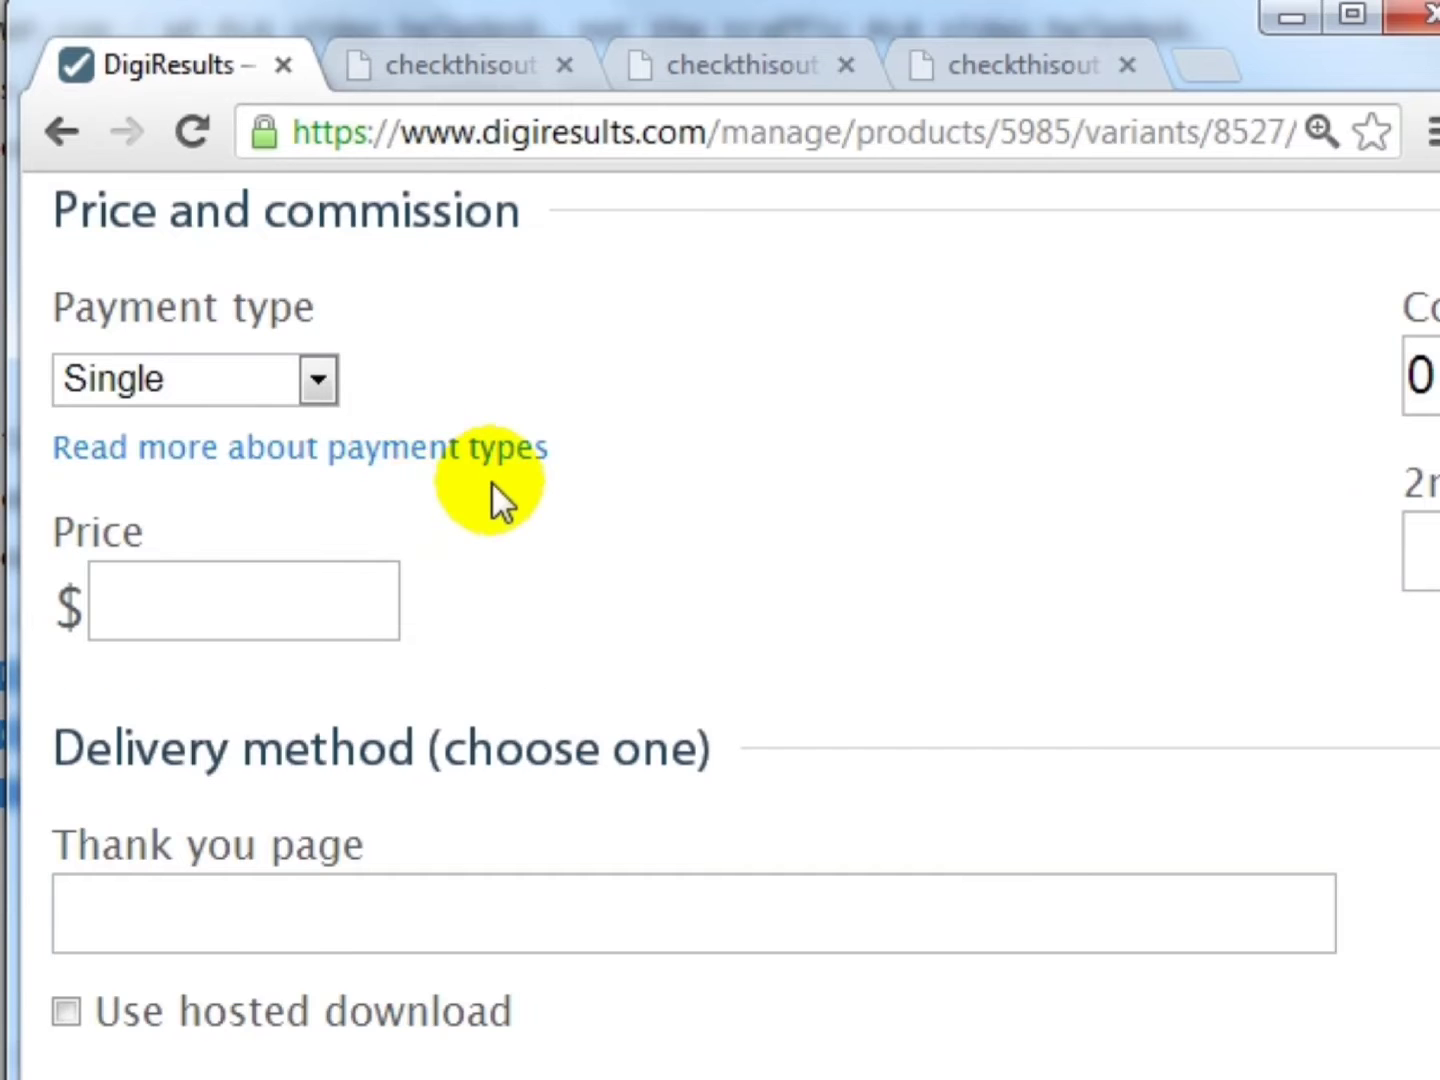
scroll(499, 498, up, 2)
scroll(478, 530, down, 2)
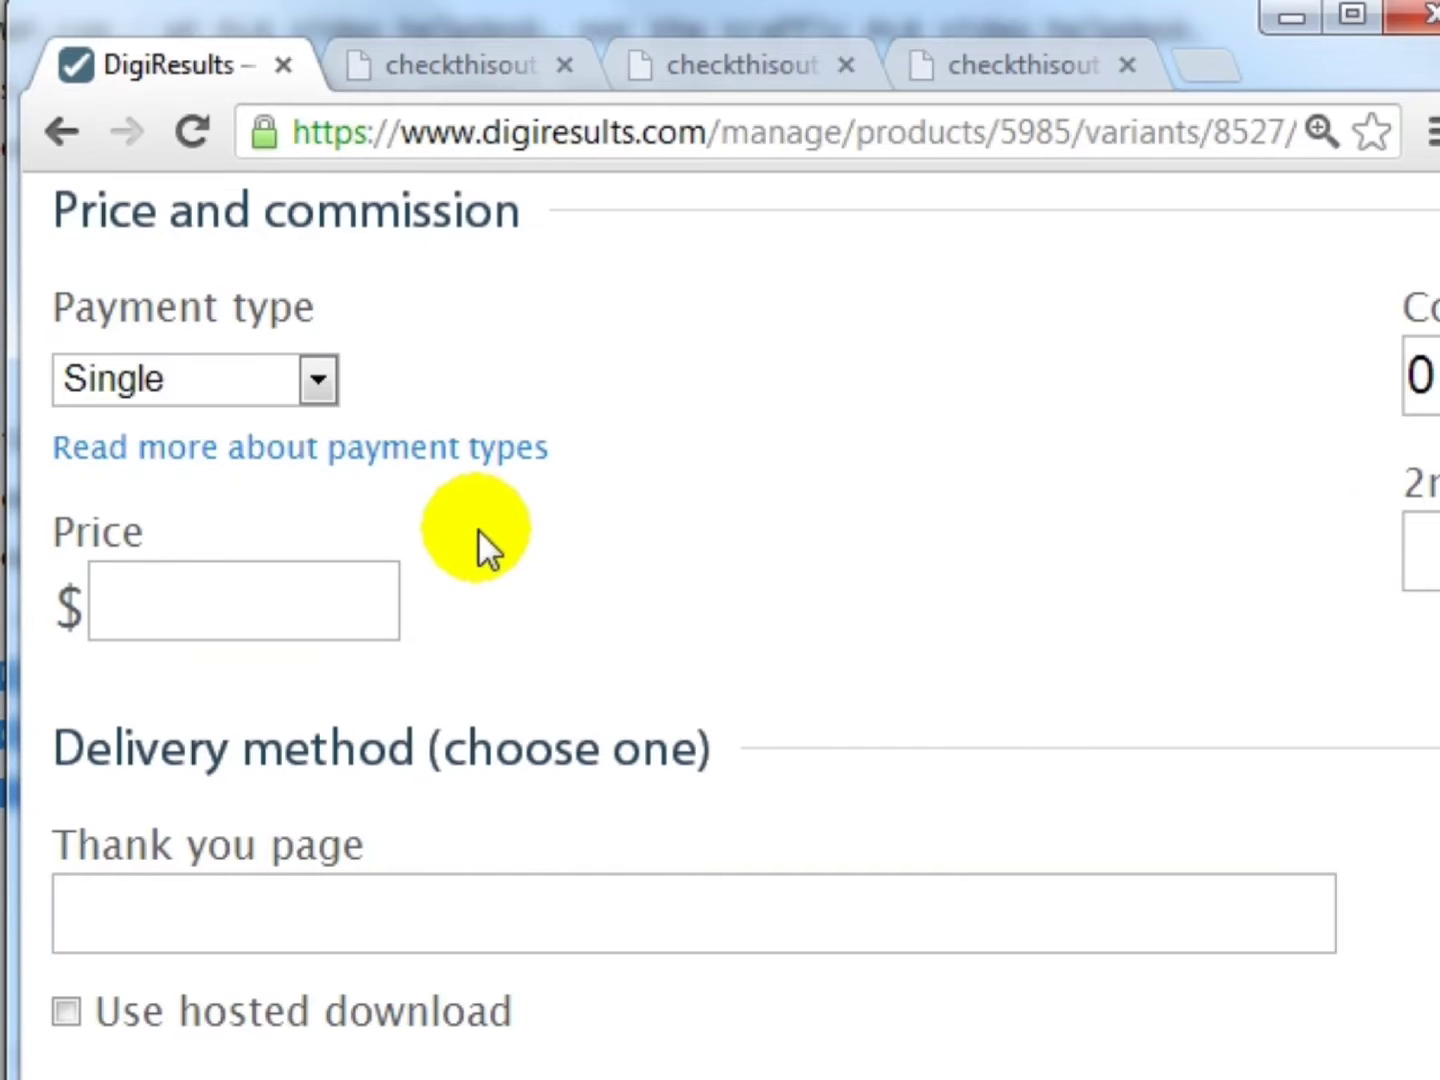
click(298, 391)
click(188, 421)
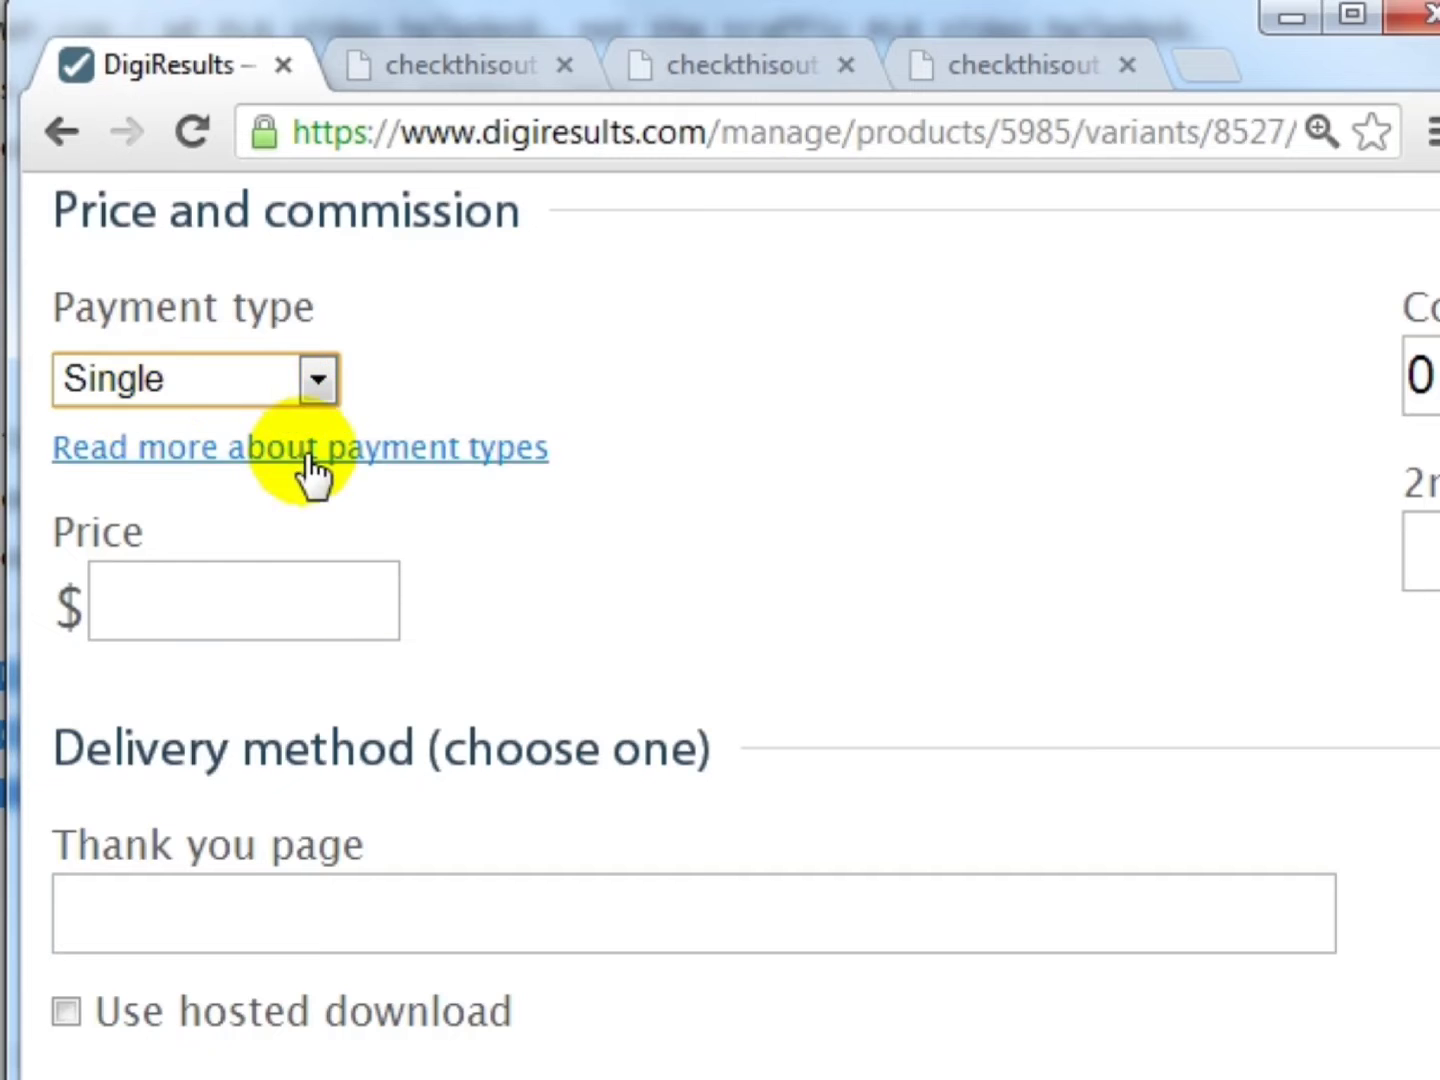
- Set the variant's price to 7 and its commission to 50%
click(215, 599)
text(7)
key(Down)
scroll(720, 626, right, 7)
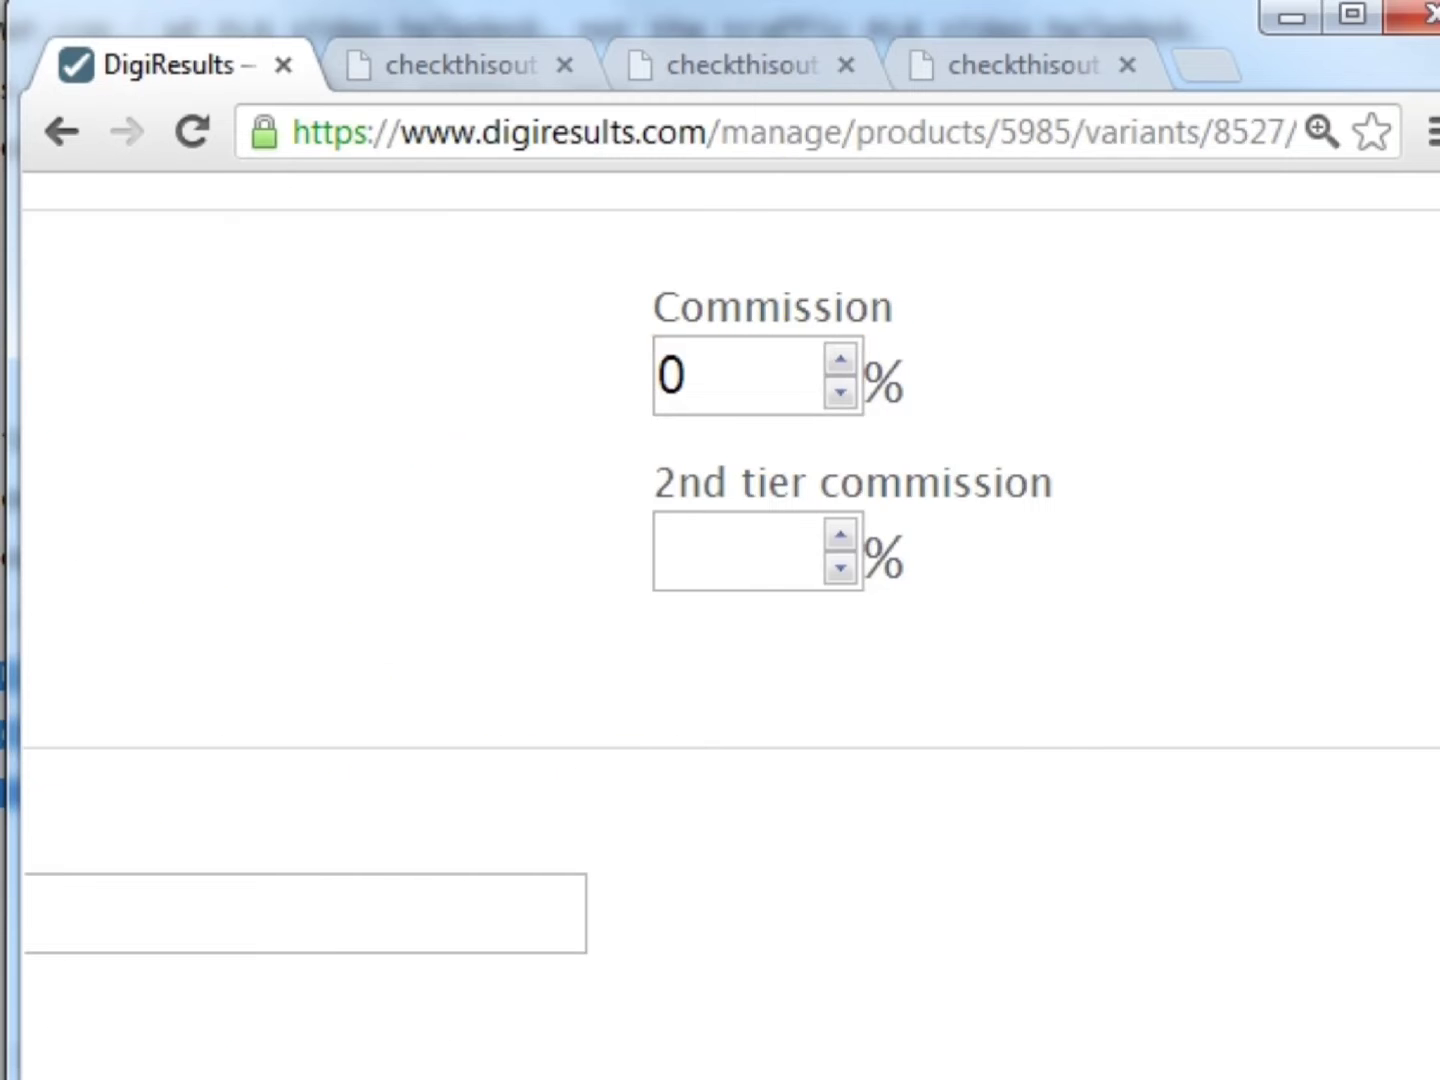
drag(783, 373, 629, 367)
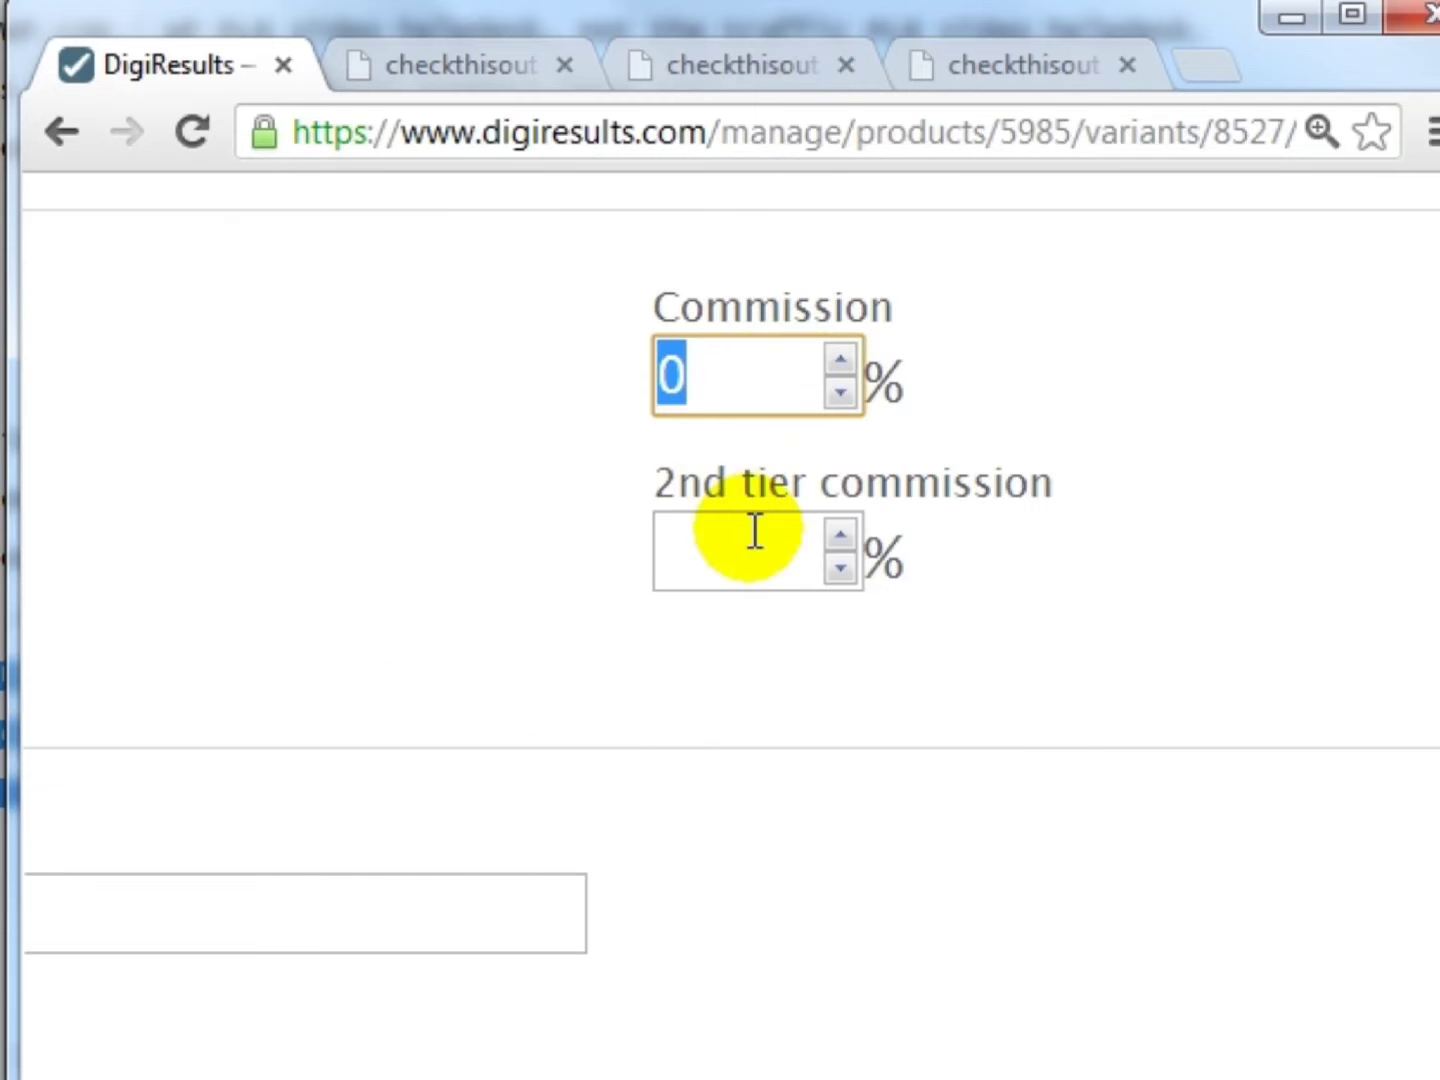
text(50)
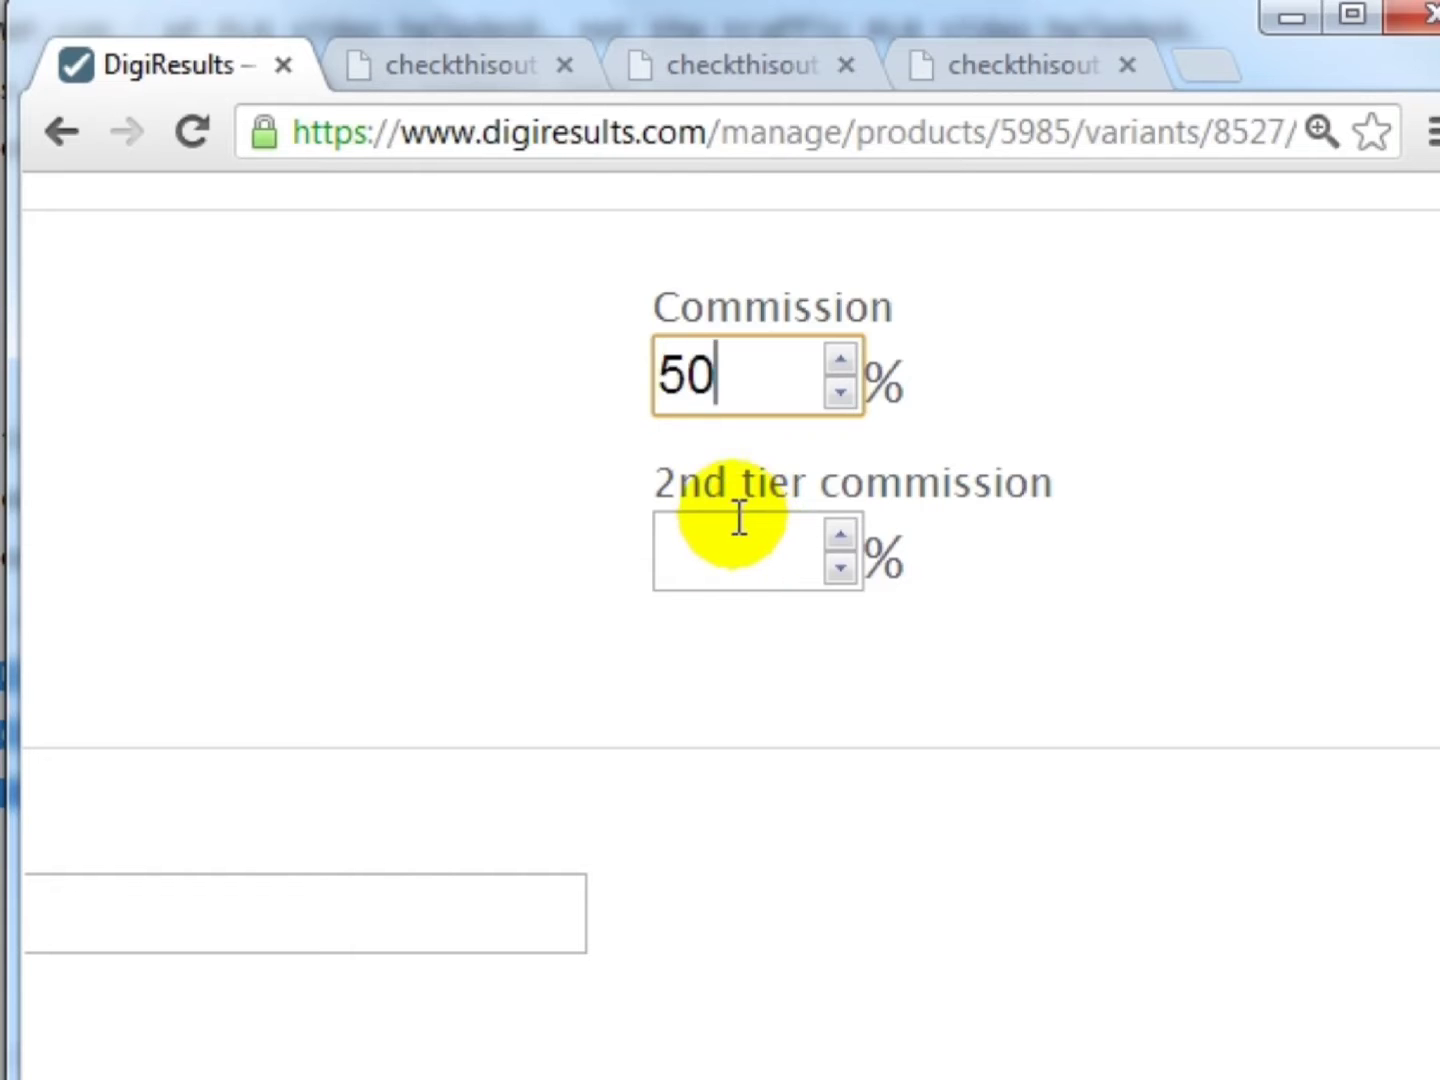
click(737, 541)
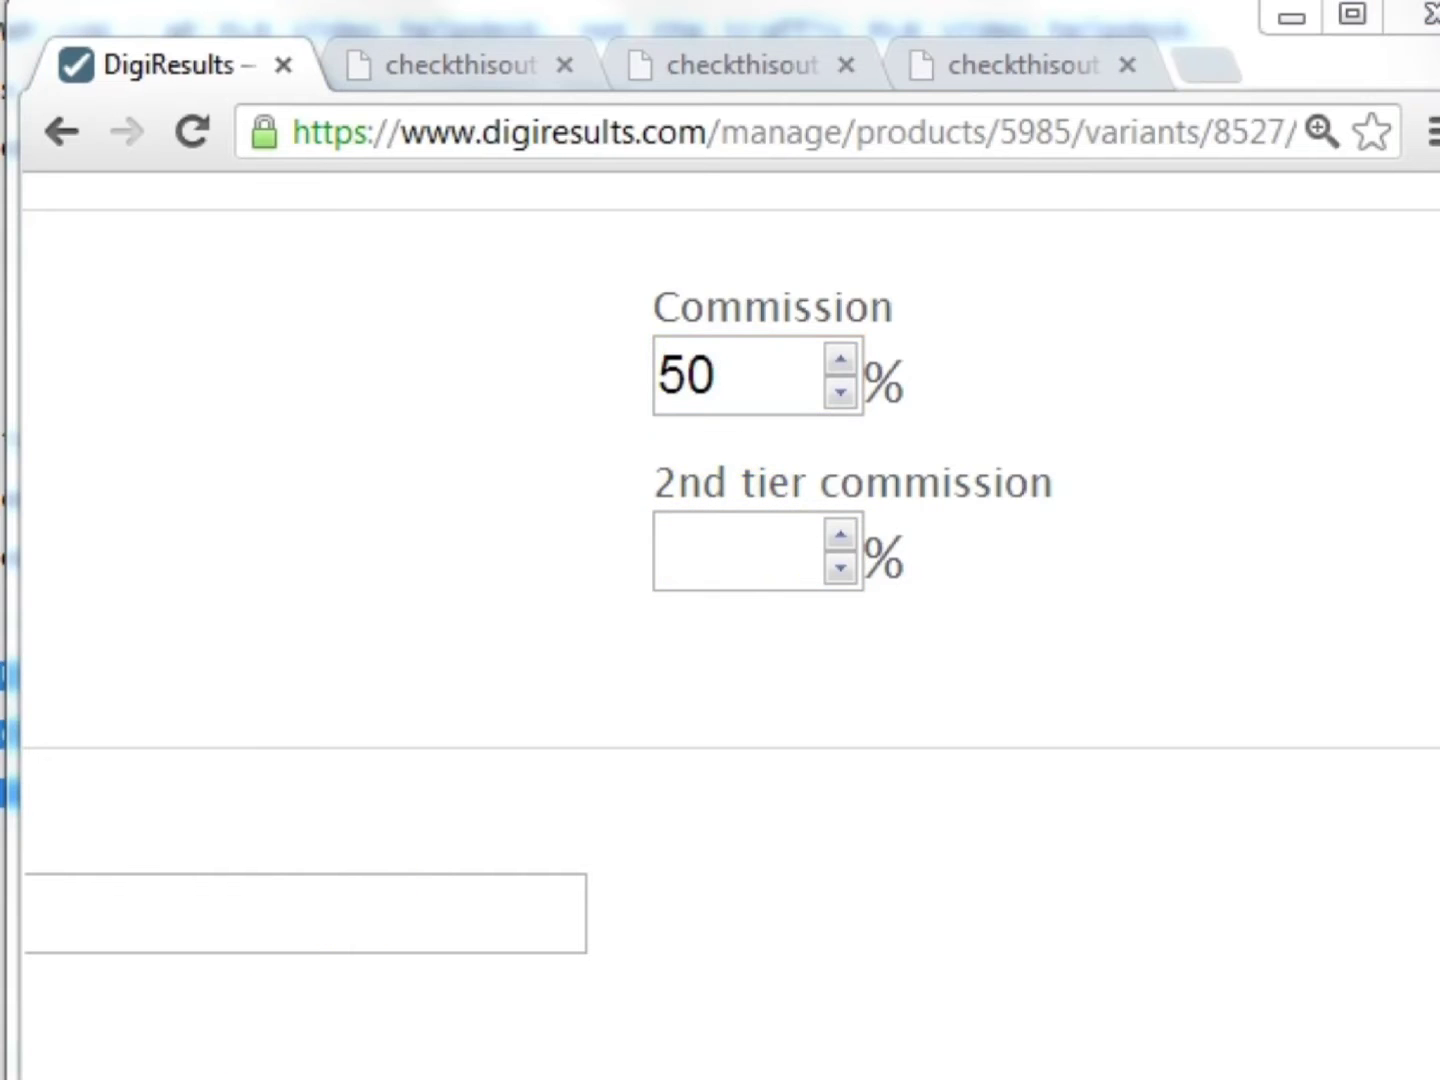
scroll(720, 625, left, 7)
scroll(720, 626, right, 5)
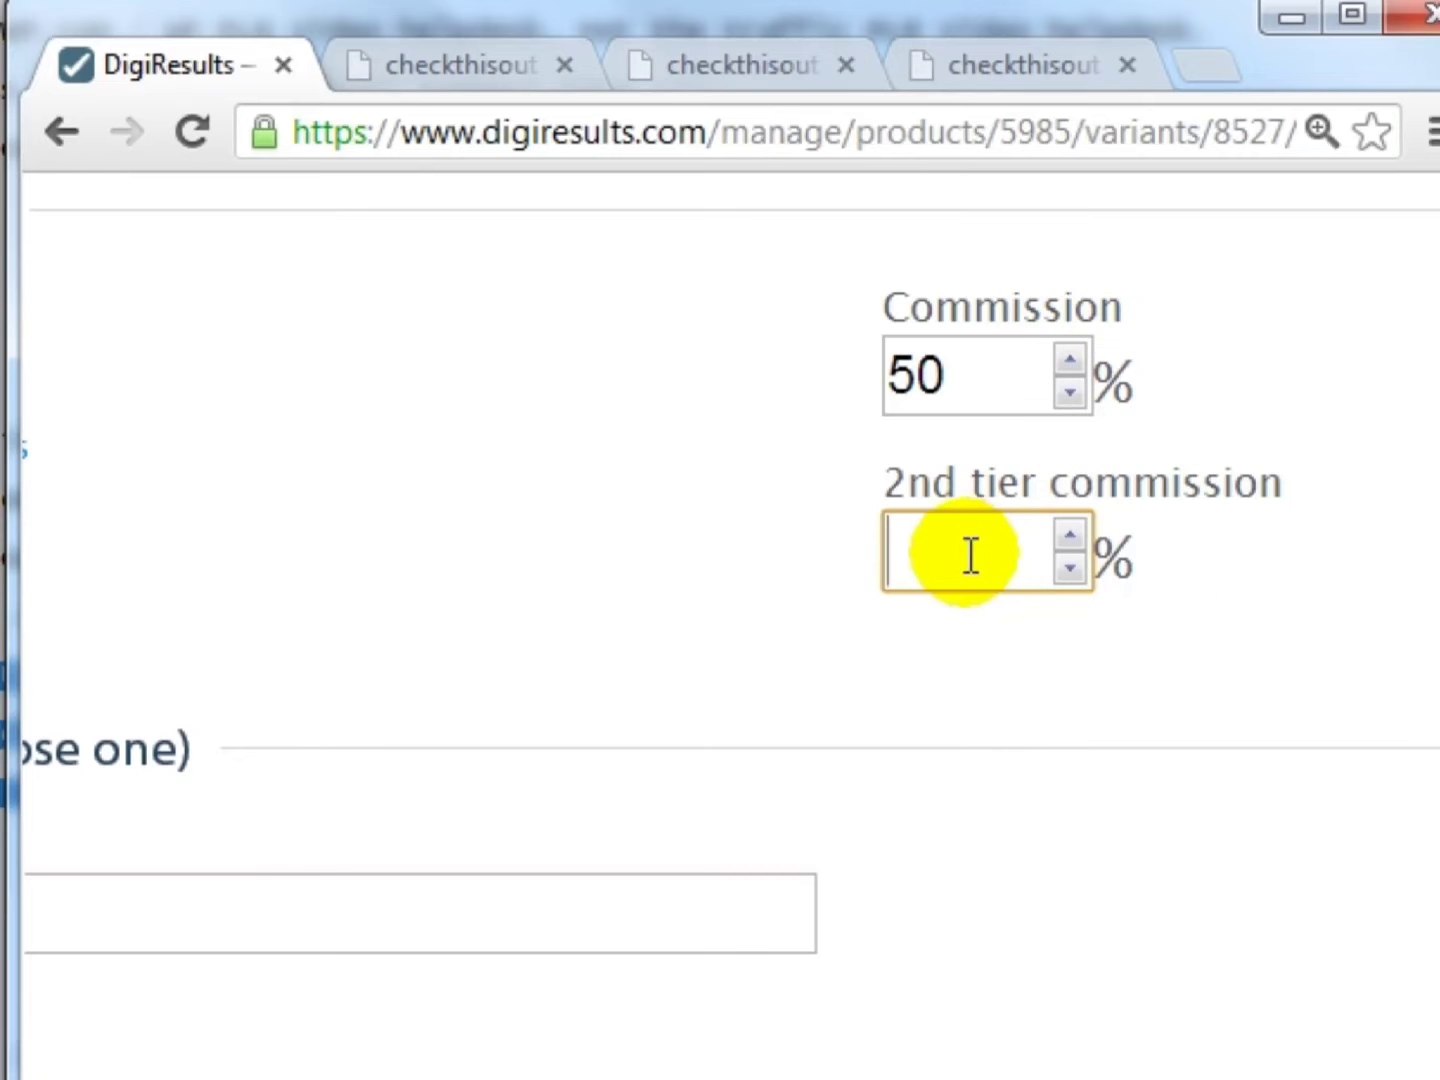
scroll(730, 620, left, 5)
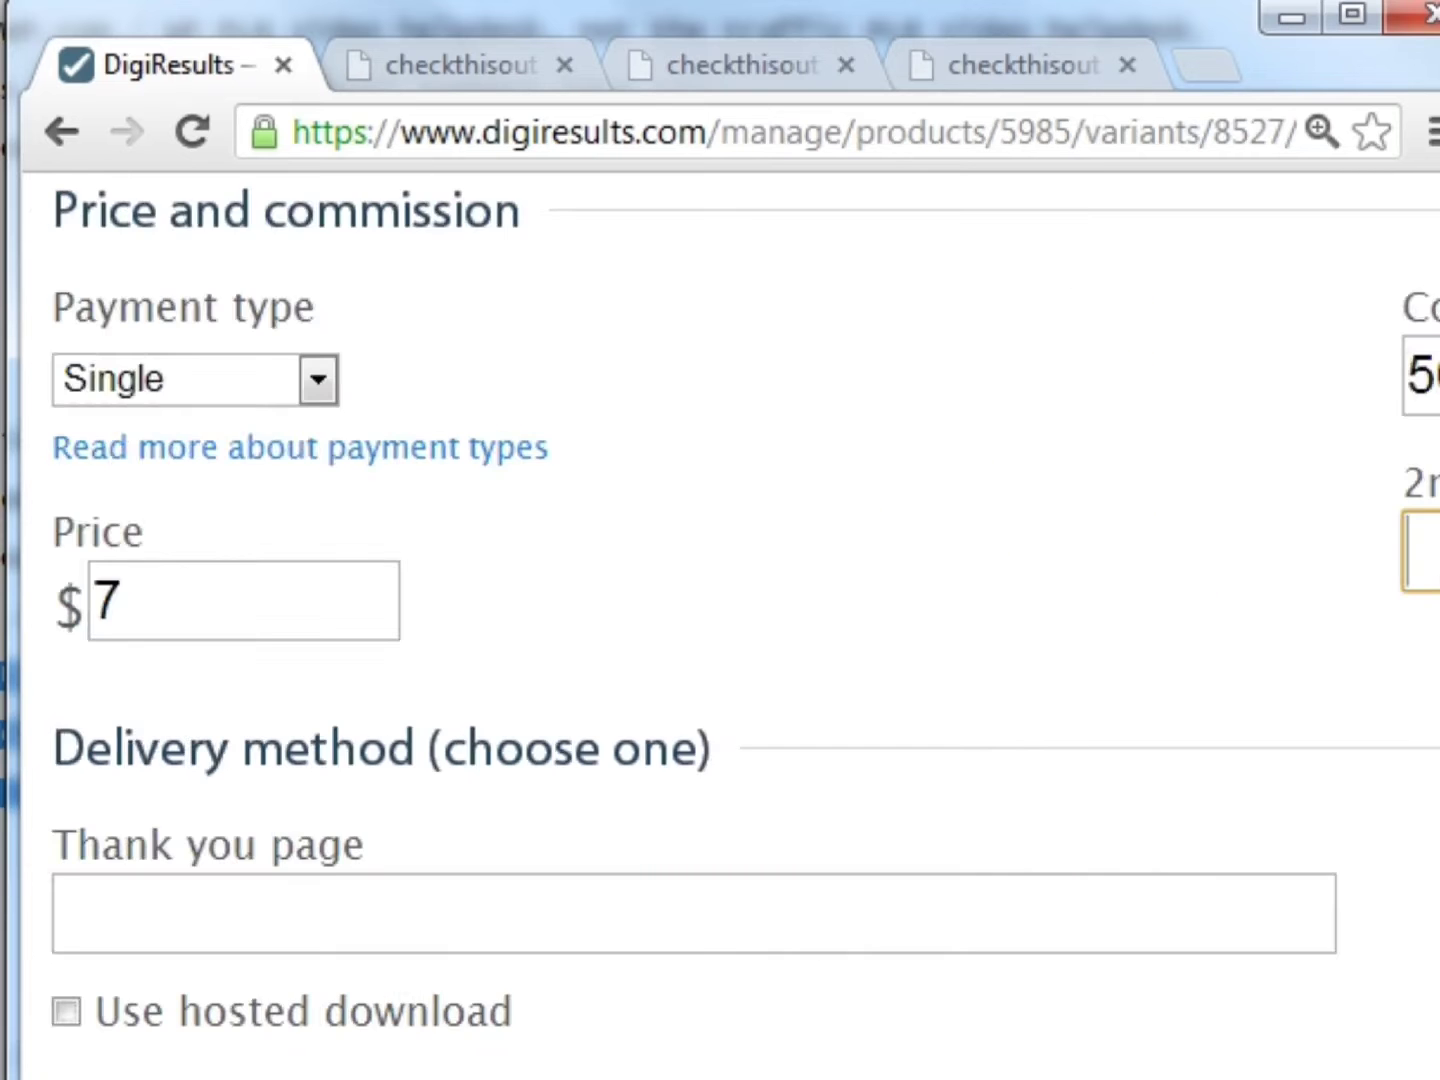
scroll(730, 620, right, 3)
scroll(730, 620, left, 3)
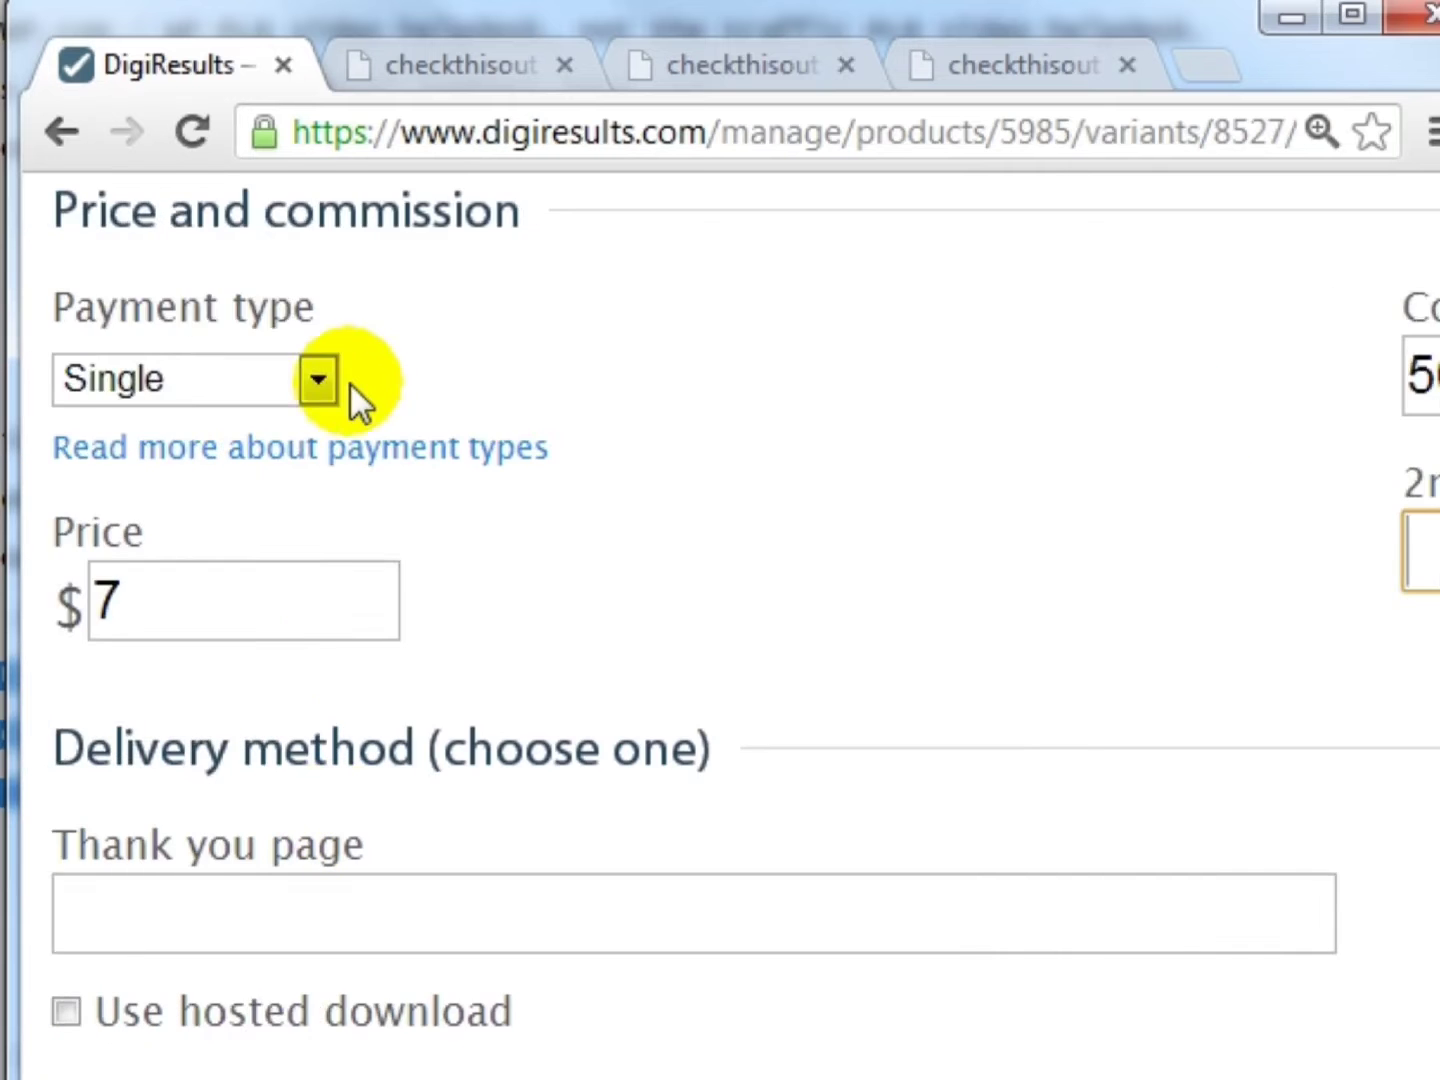
scroll(346, 733, down, 2)
- Copy the live thank-you page address into the Thank you page field and update the variant
click(700, 59)
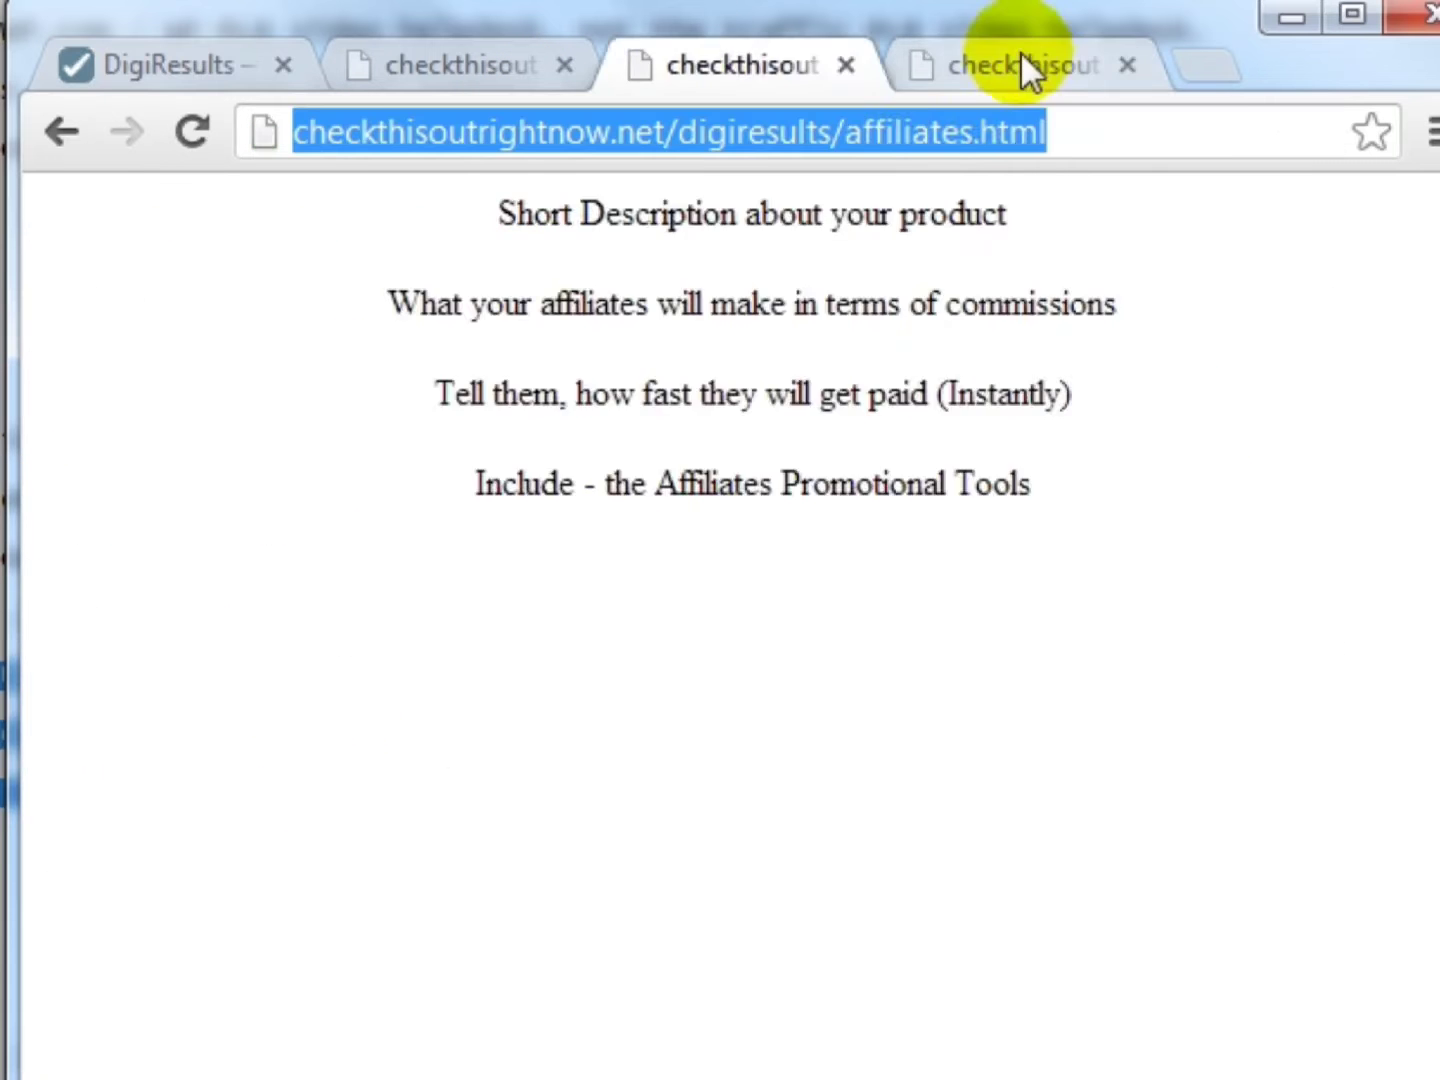
click(1016, 59)
click(869, 127)
key(ctrl+c)
click(190, 61)
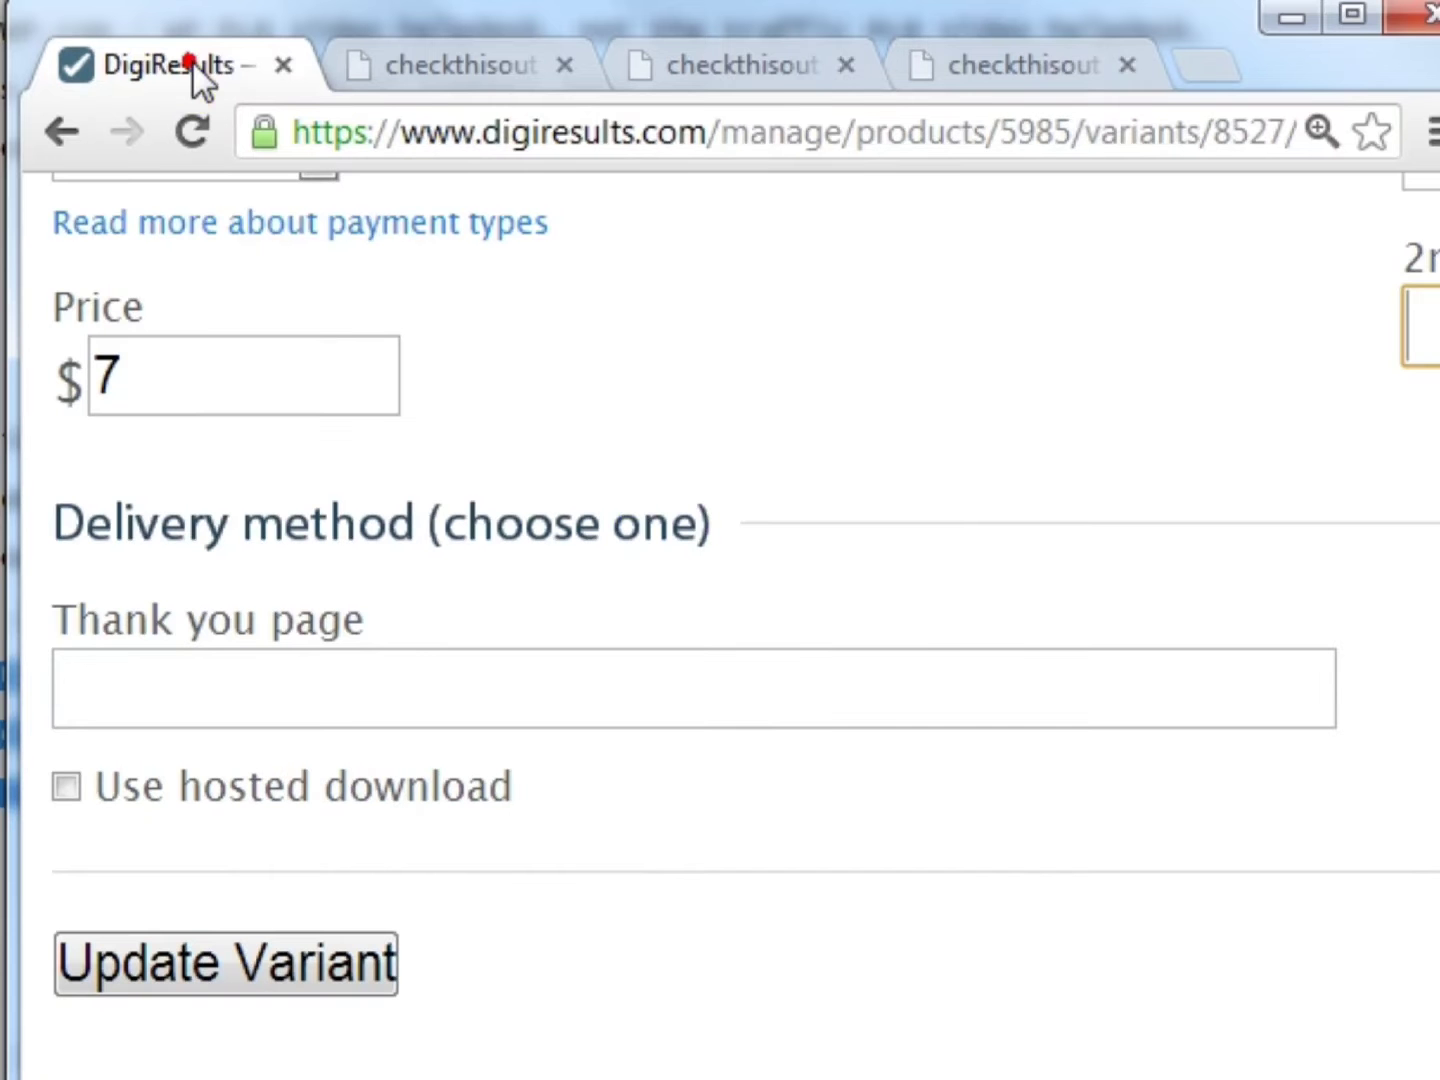
click(322, 685)
key(ctrl+v)
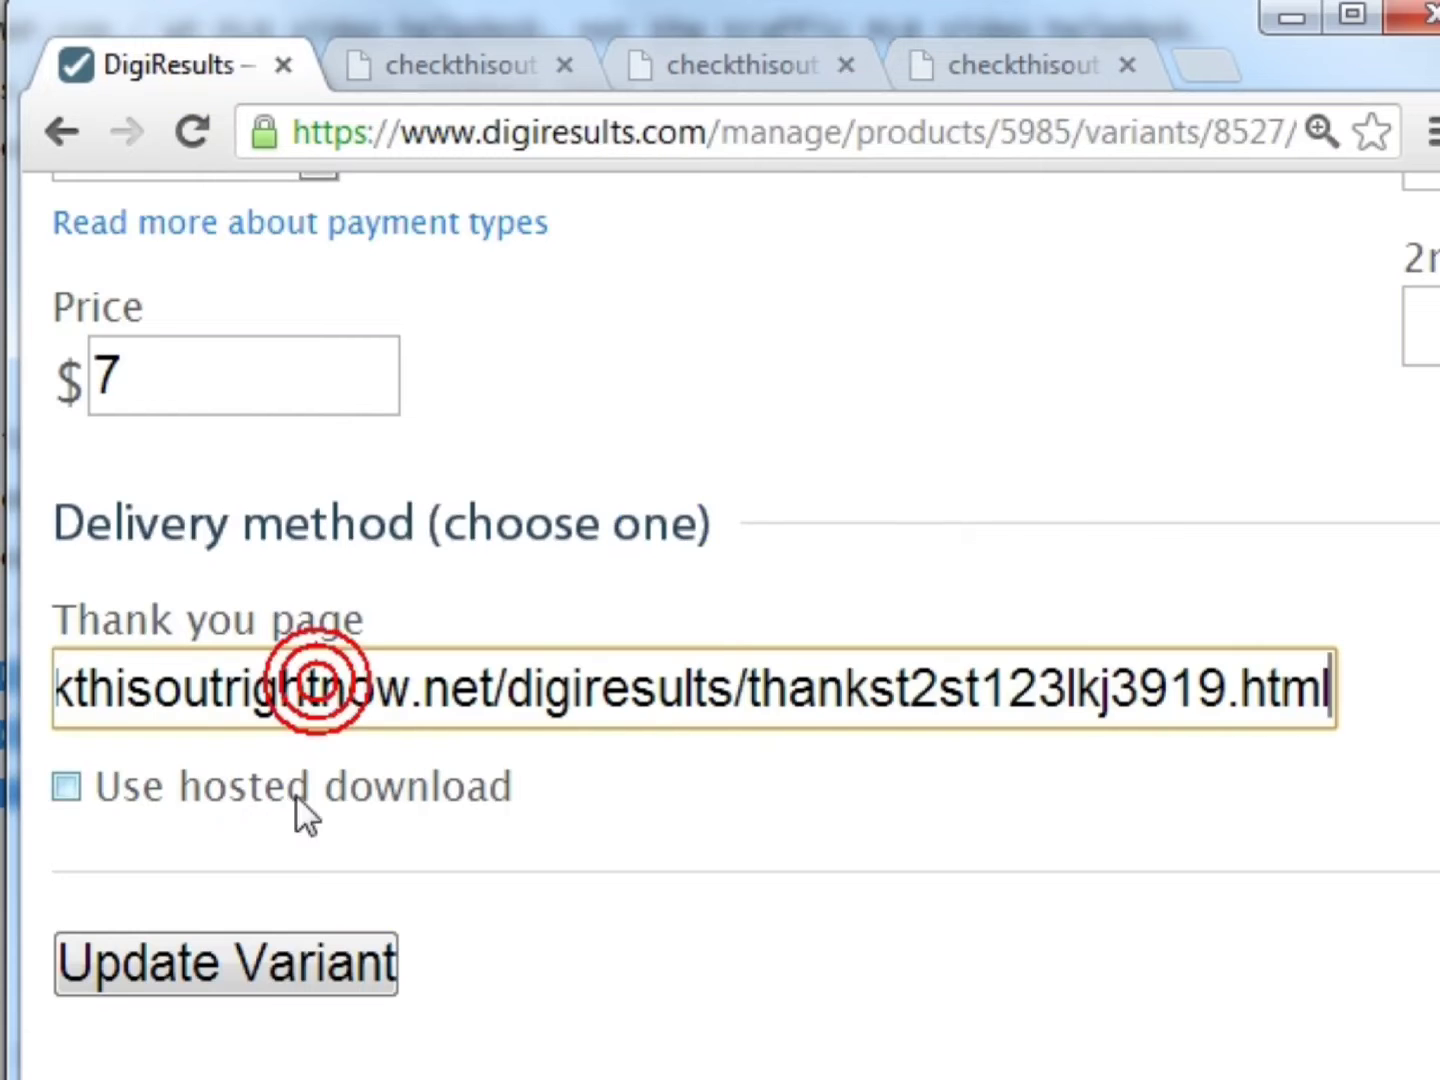
click(275, 944)
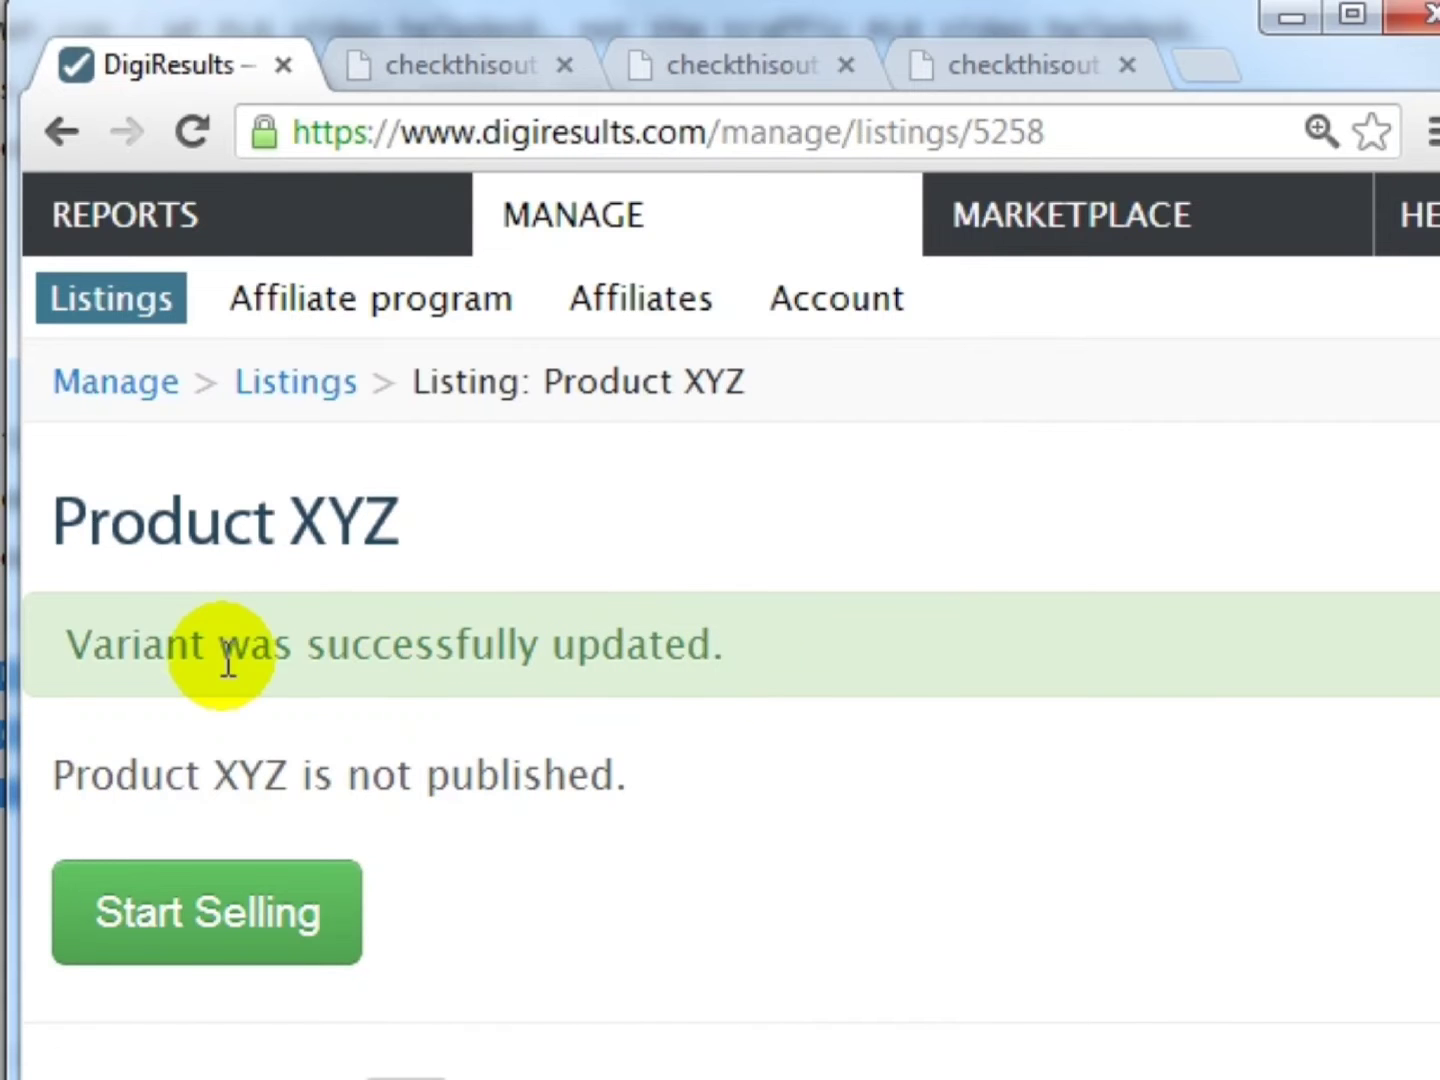
scroll(476, 685, down, 4)
drag(90, 325, 697, 321)
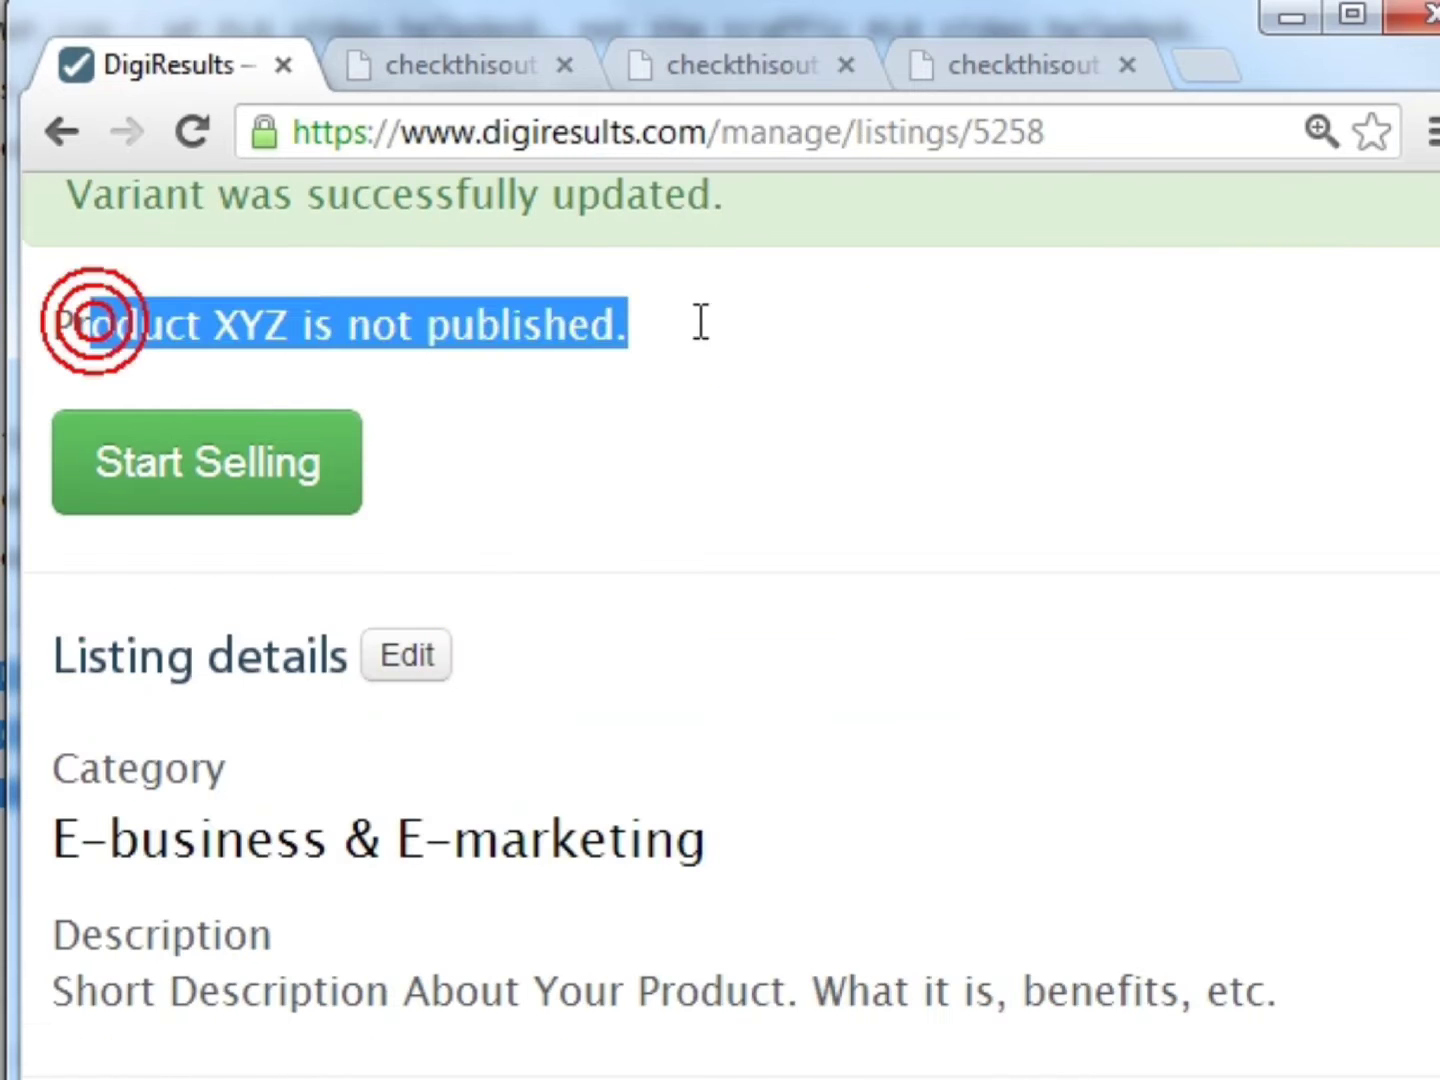
click(697, 330)
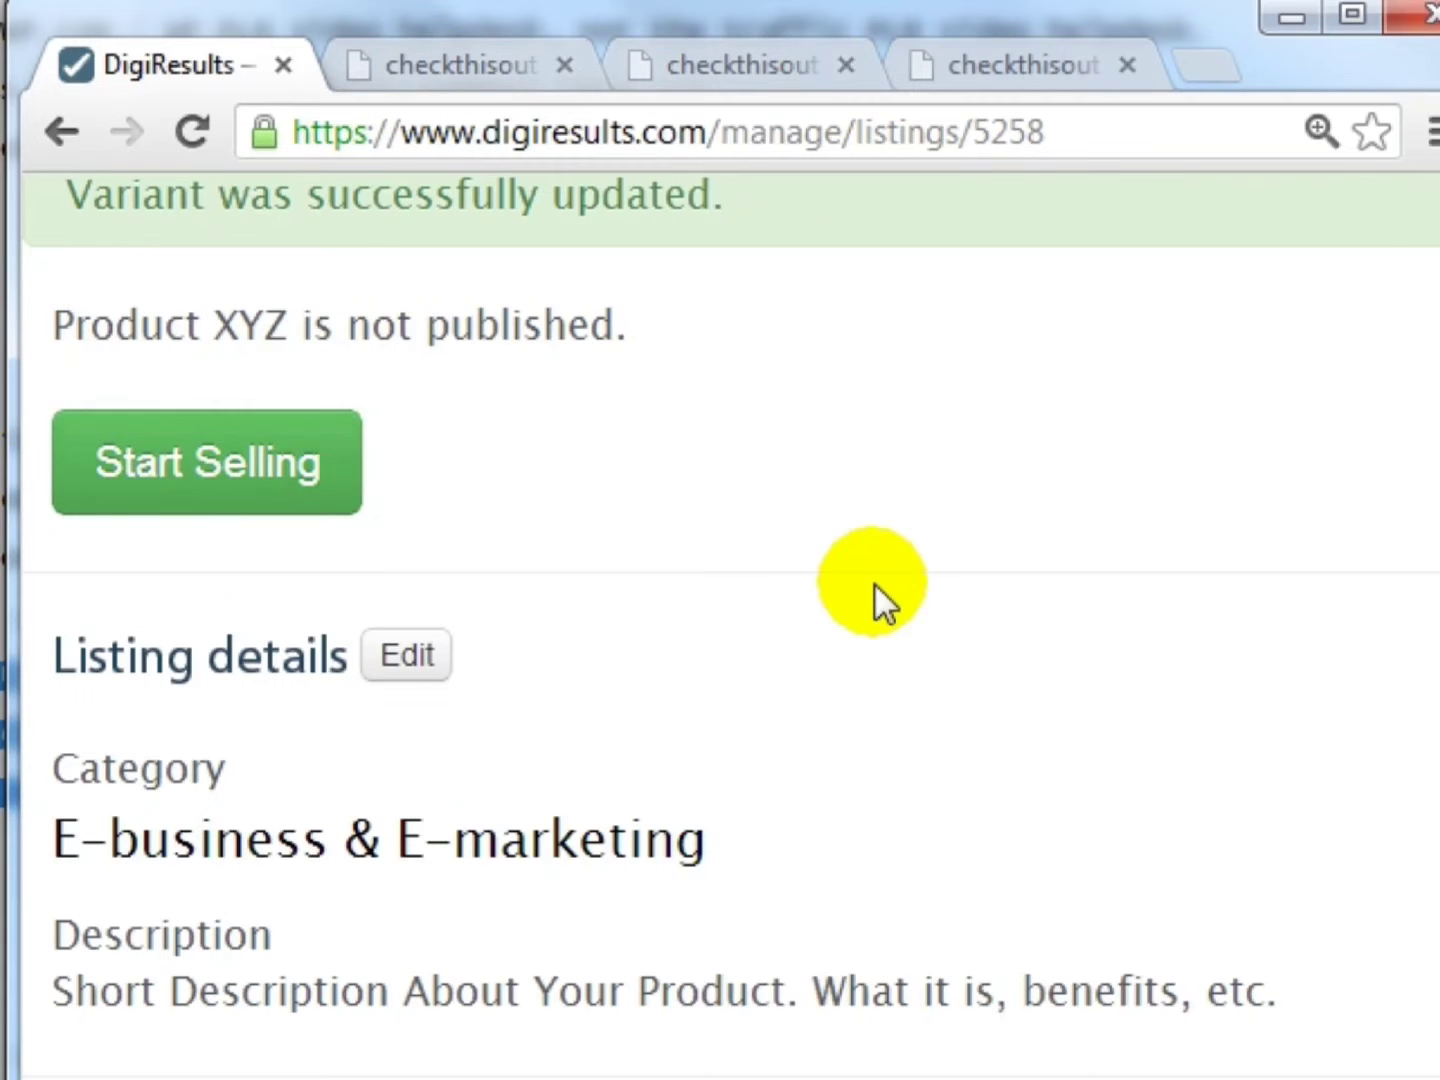
scroll(870, 590, down, 6)
scroll(872, 488, down, 3)
scroll(980, 600, up, 2)
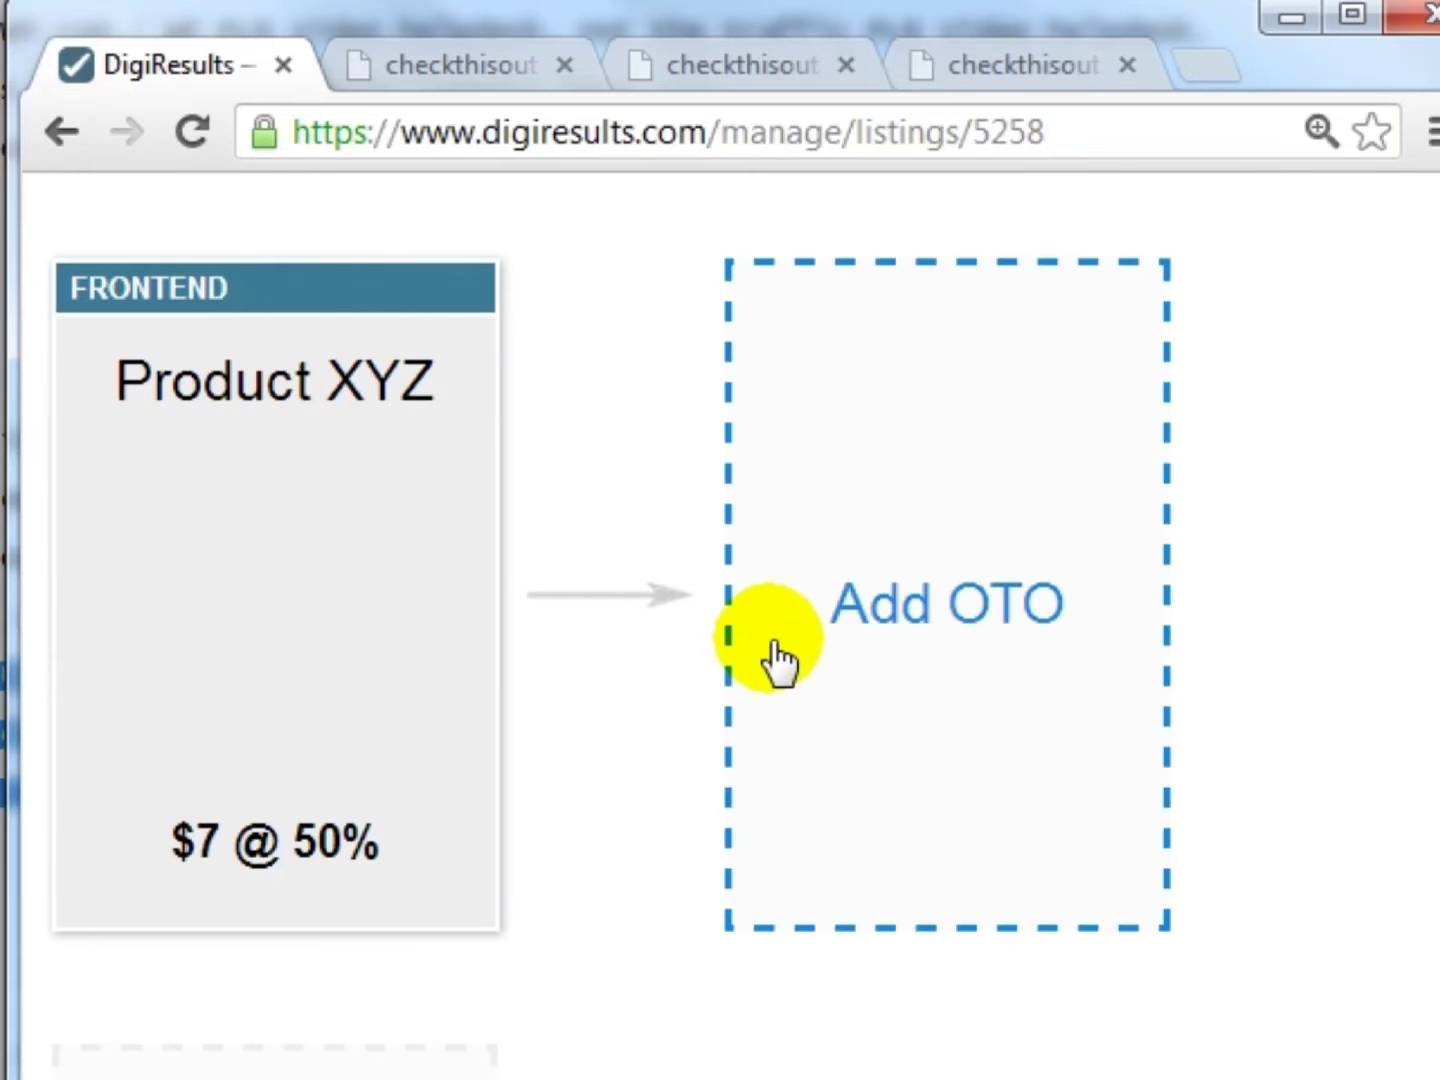
scroll(620, 661, down, 6)
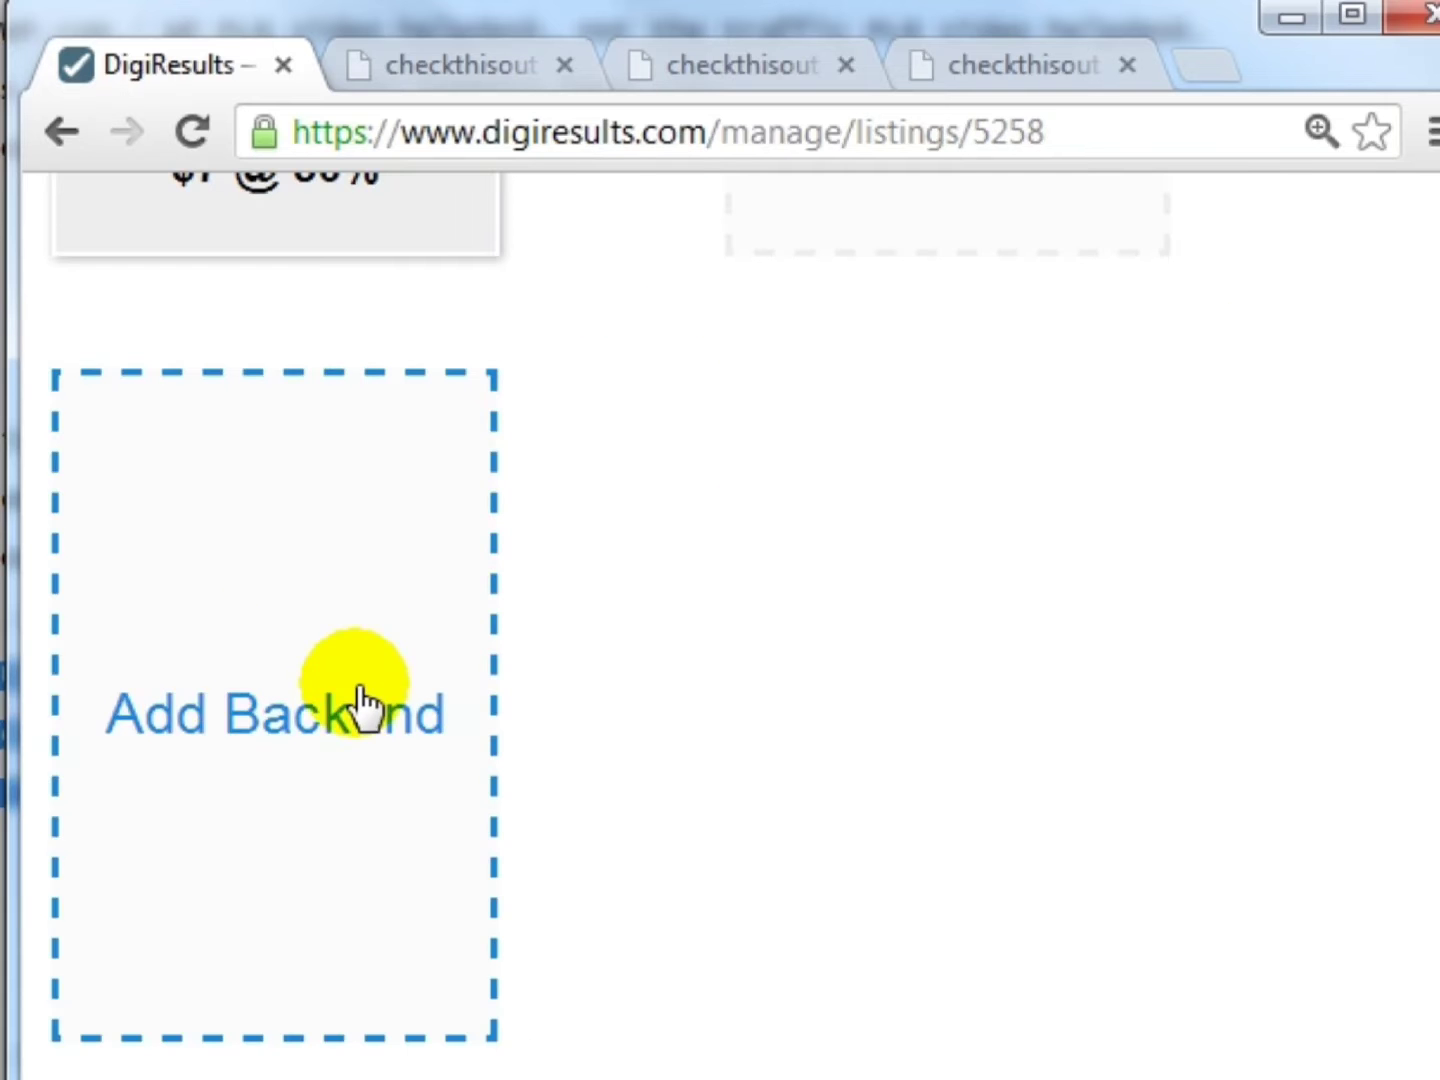
scroll(694, 636, up, 6)
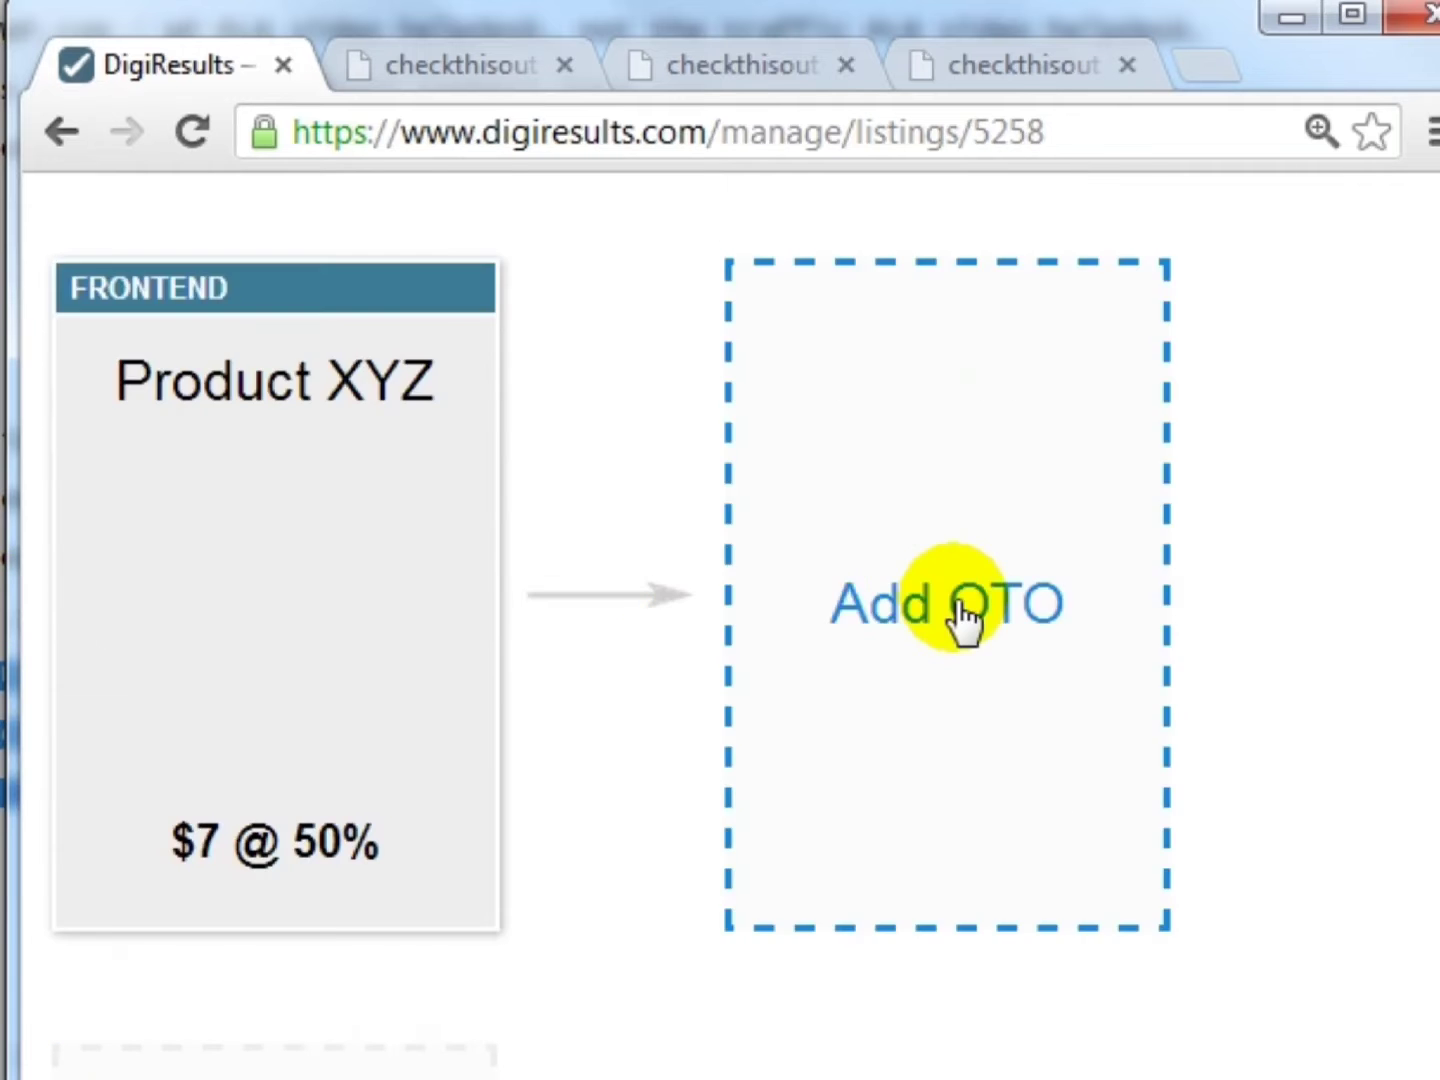
scroll(945, 607, down, 4)
scroll(262, 851, up, 4)
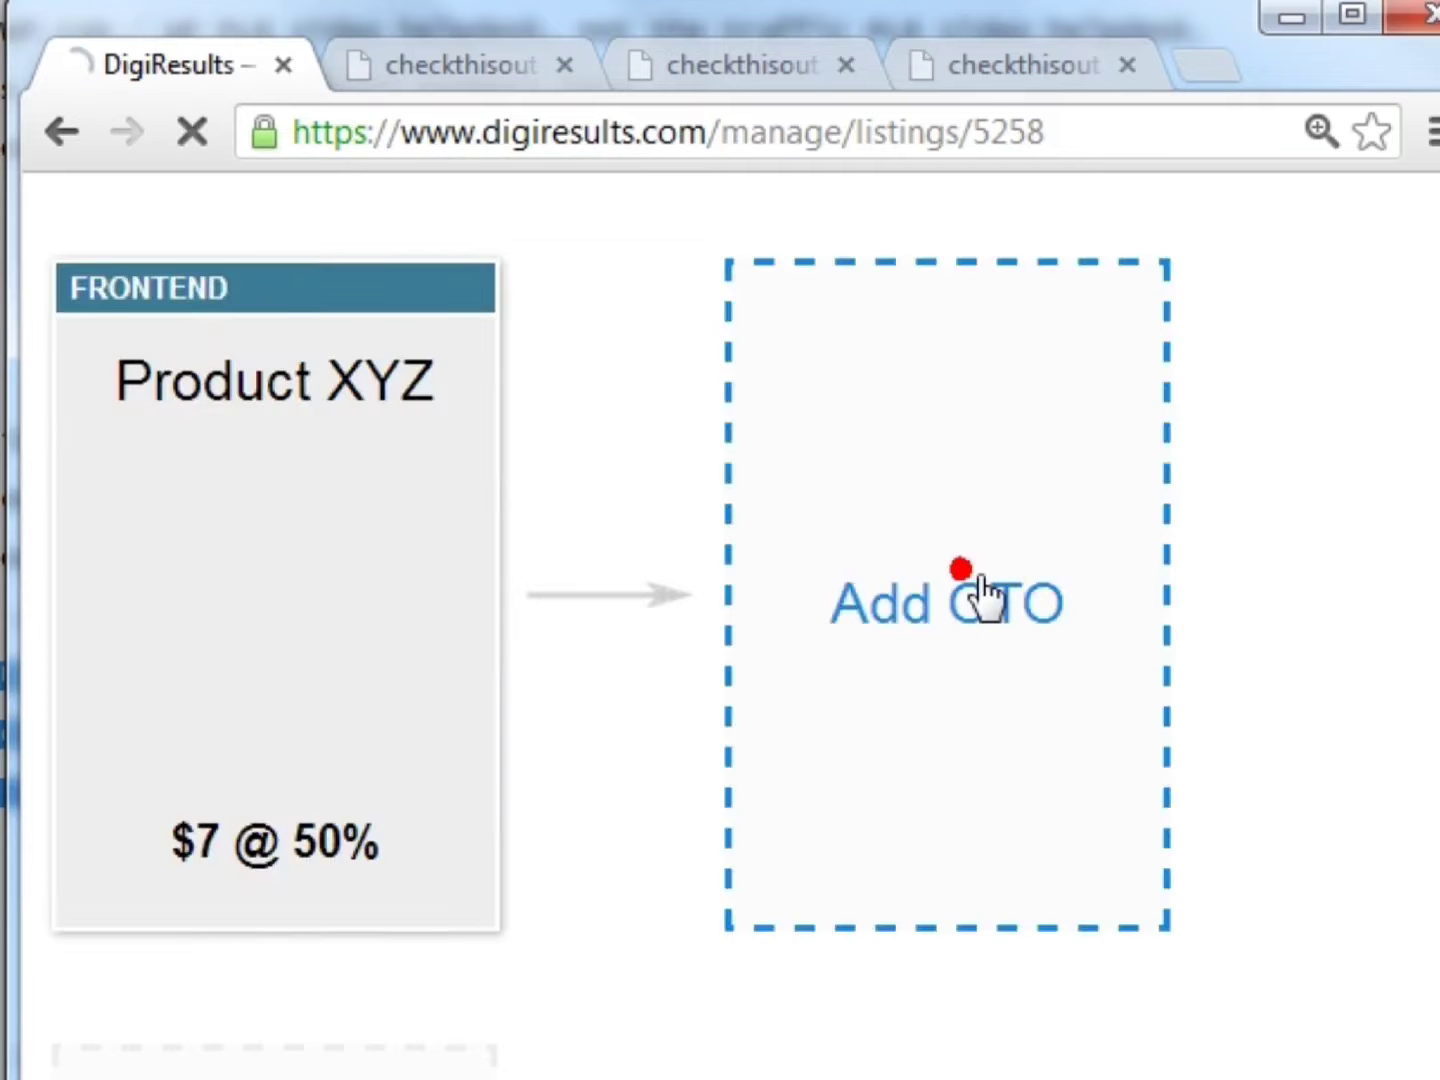
click(972, 590)
scroll(418, 386, down, 6)
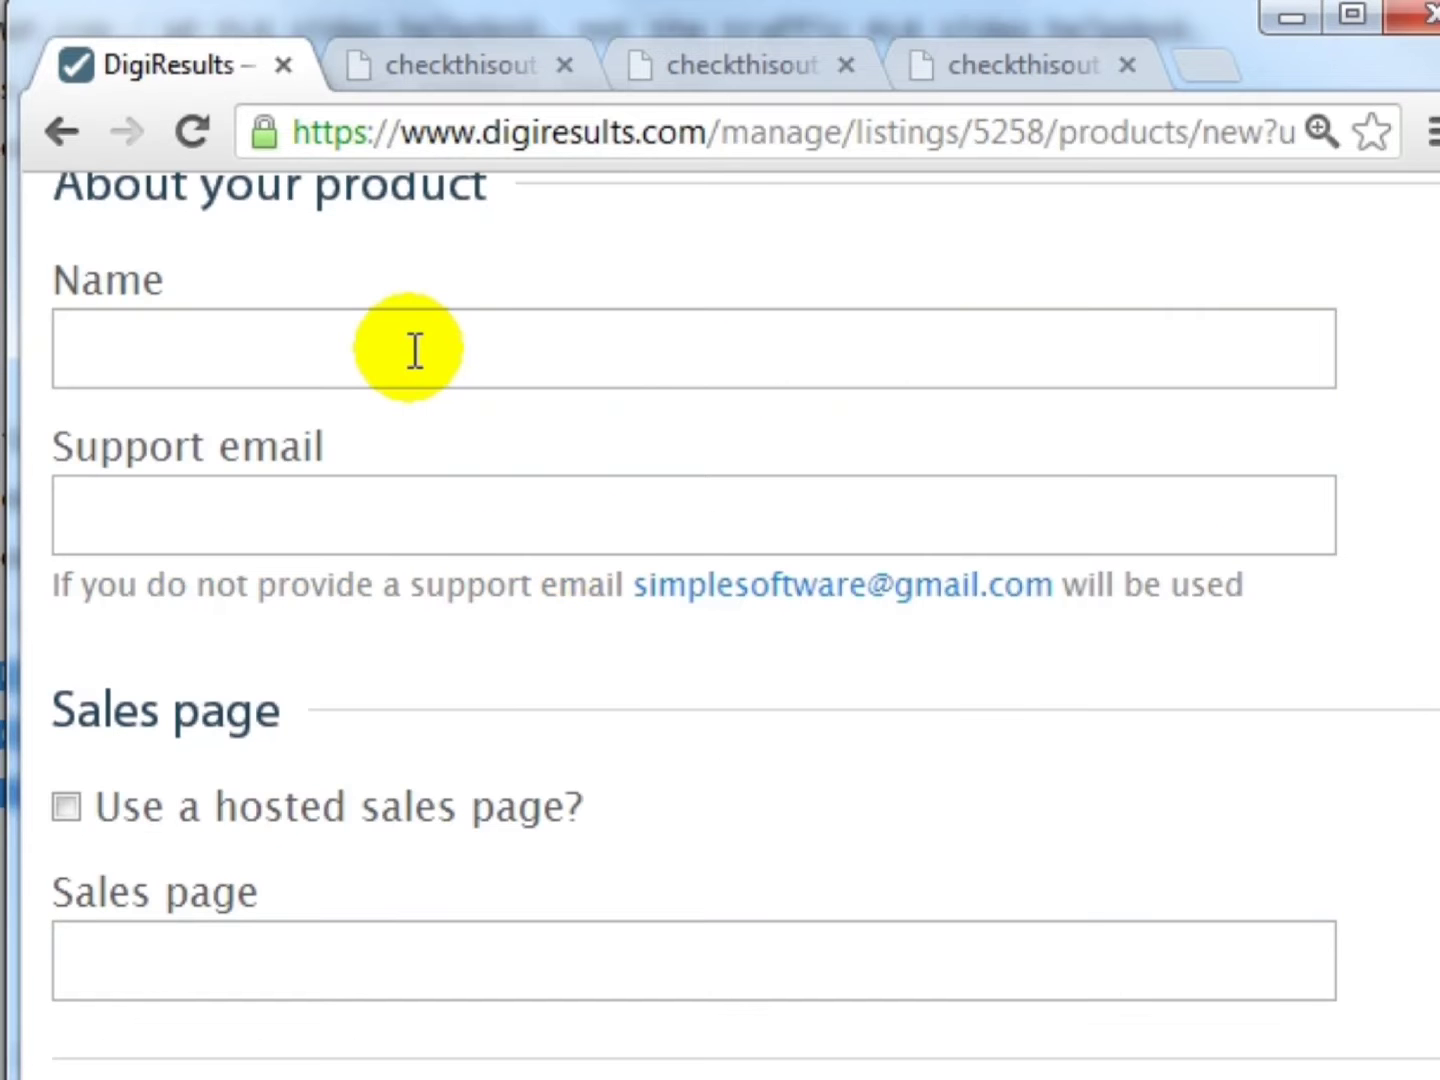
click(415, 350)
click(230, 501)
scroll(487, 604, down, 3)
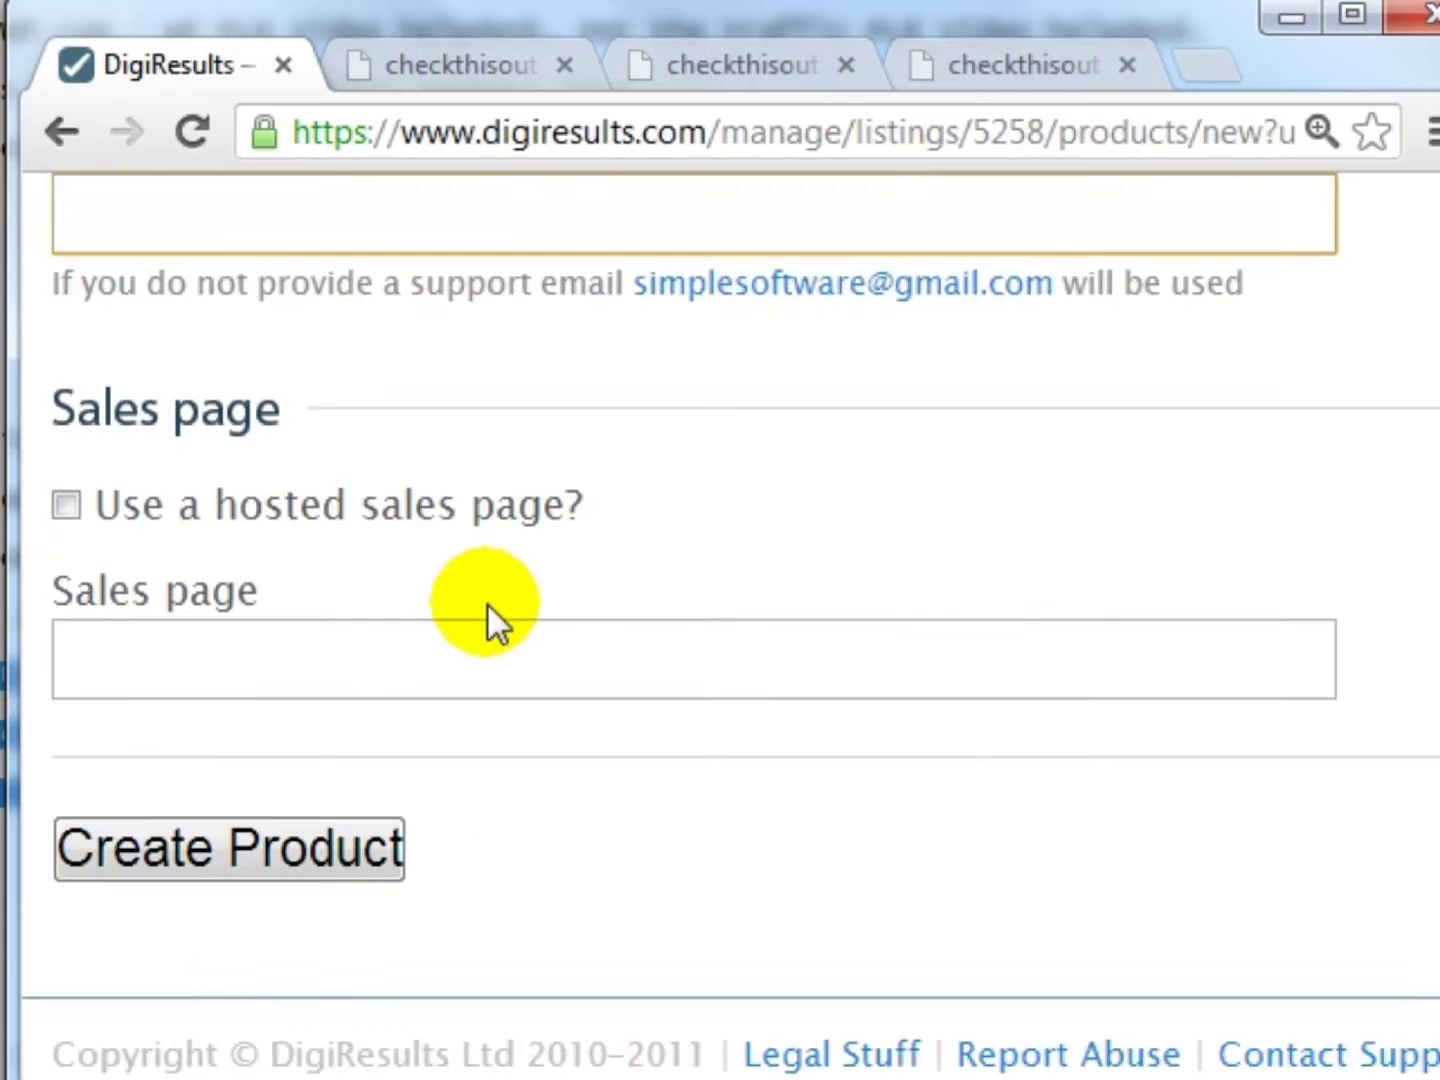
click(375, 656)
scroll(375, 599, up, 6)
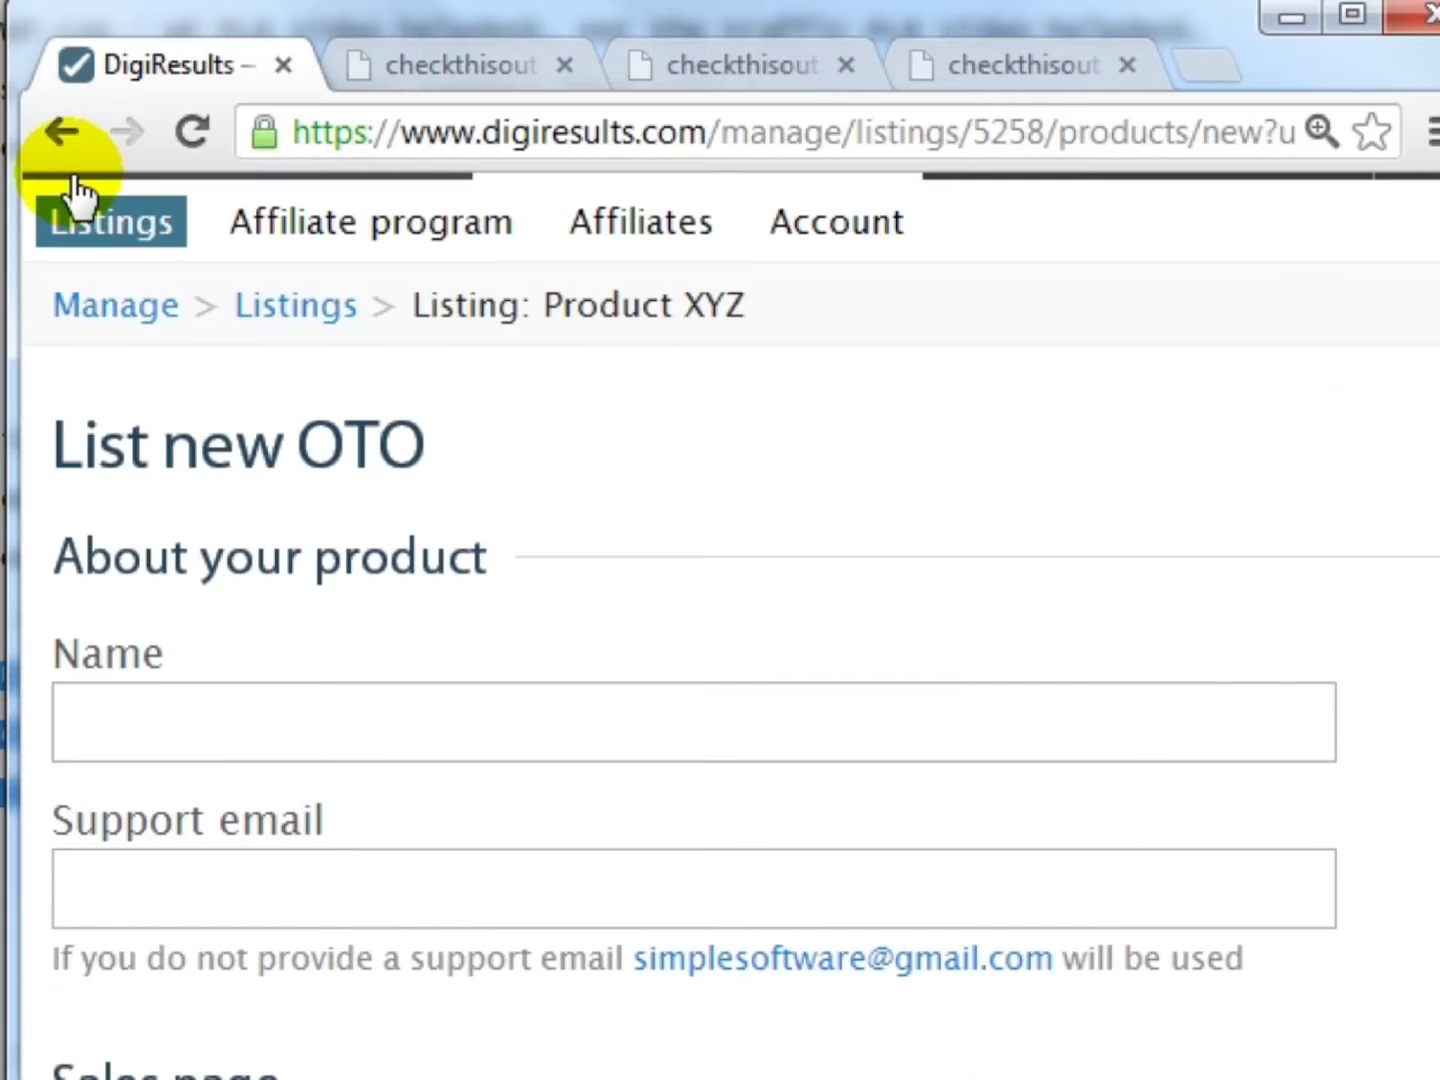
click(57, 131)
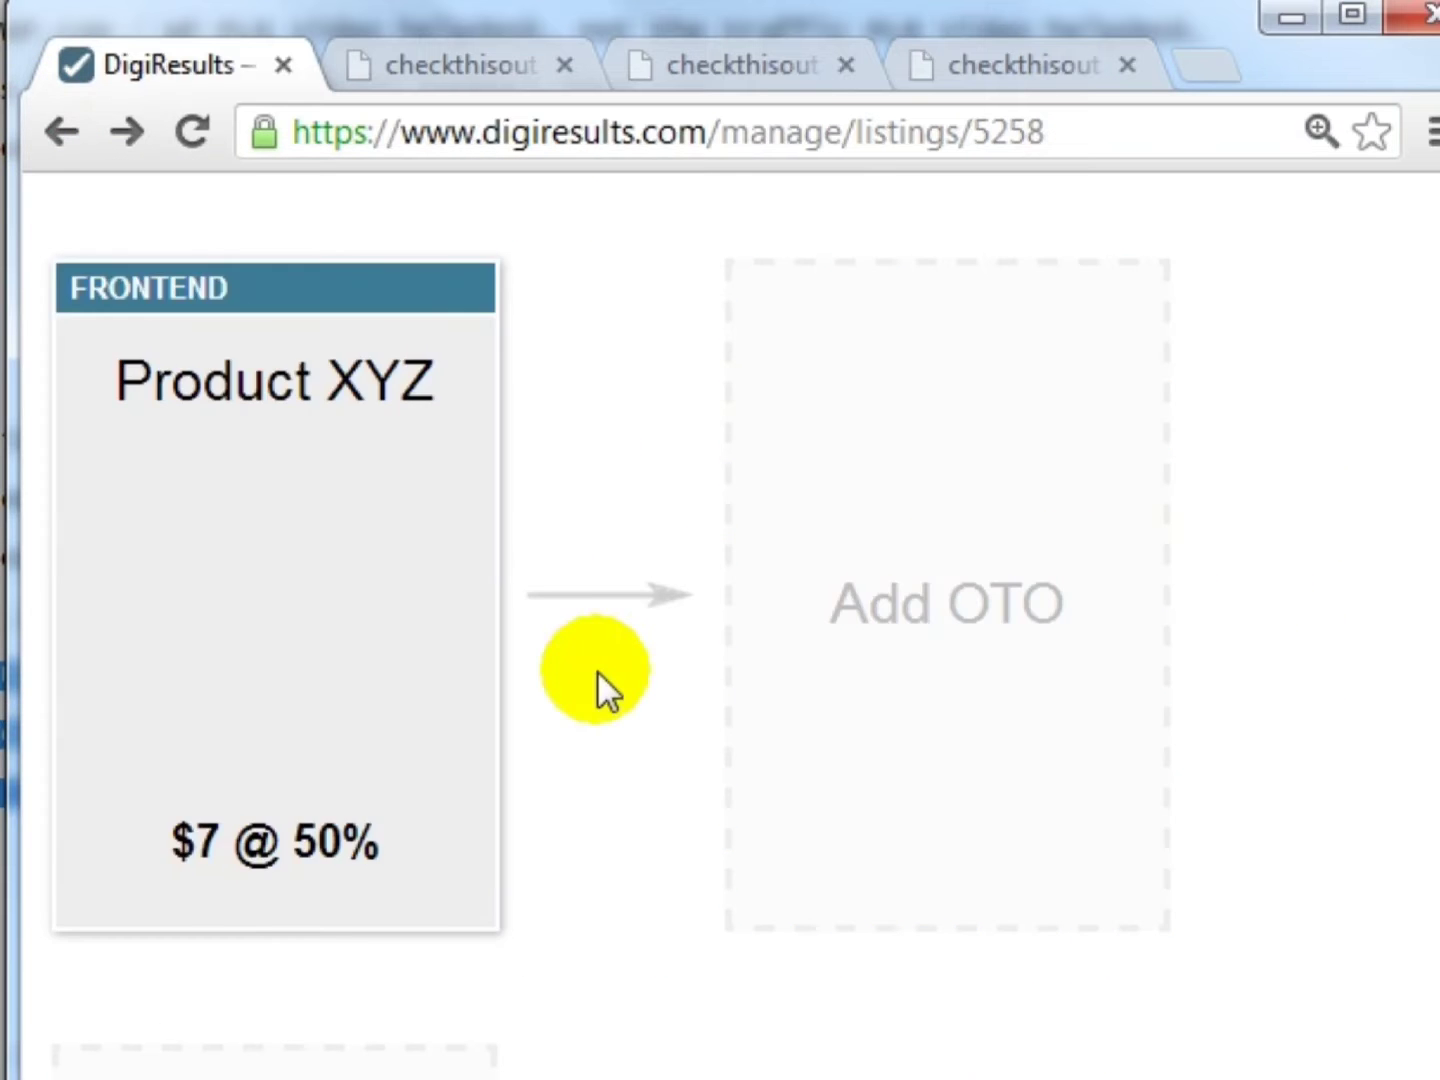
scroll(509, 685, down, 5)
scroll(400, 675, up, 5)
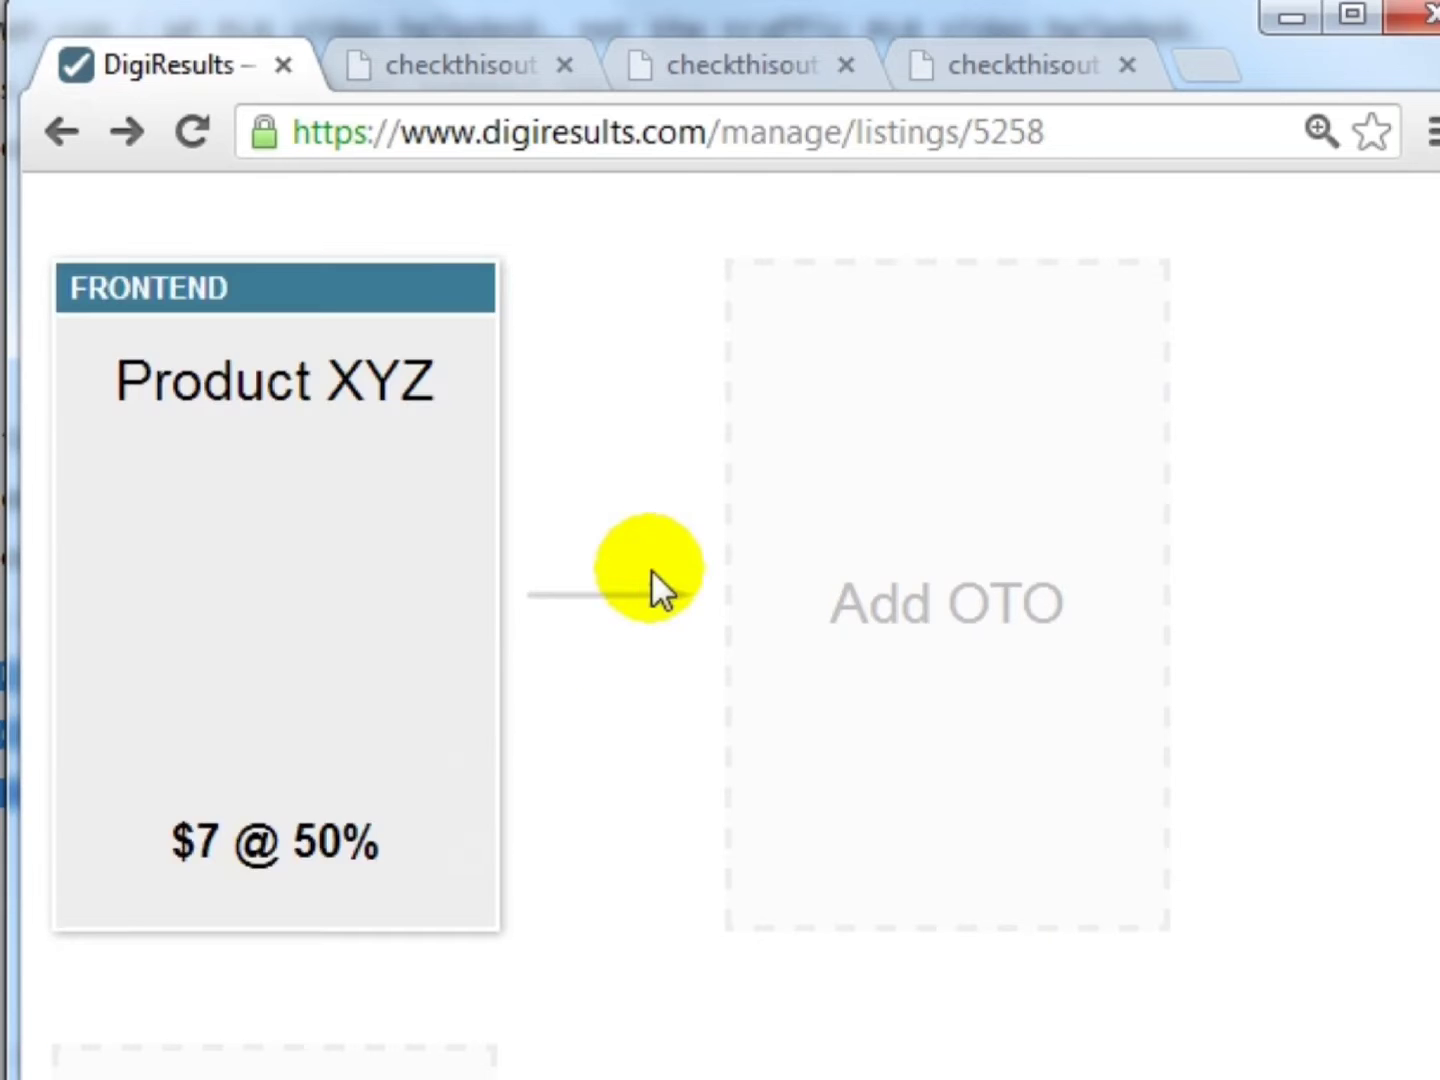
scroll(660, 599, down, 5)
scroll(660, 615, down, 4)
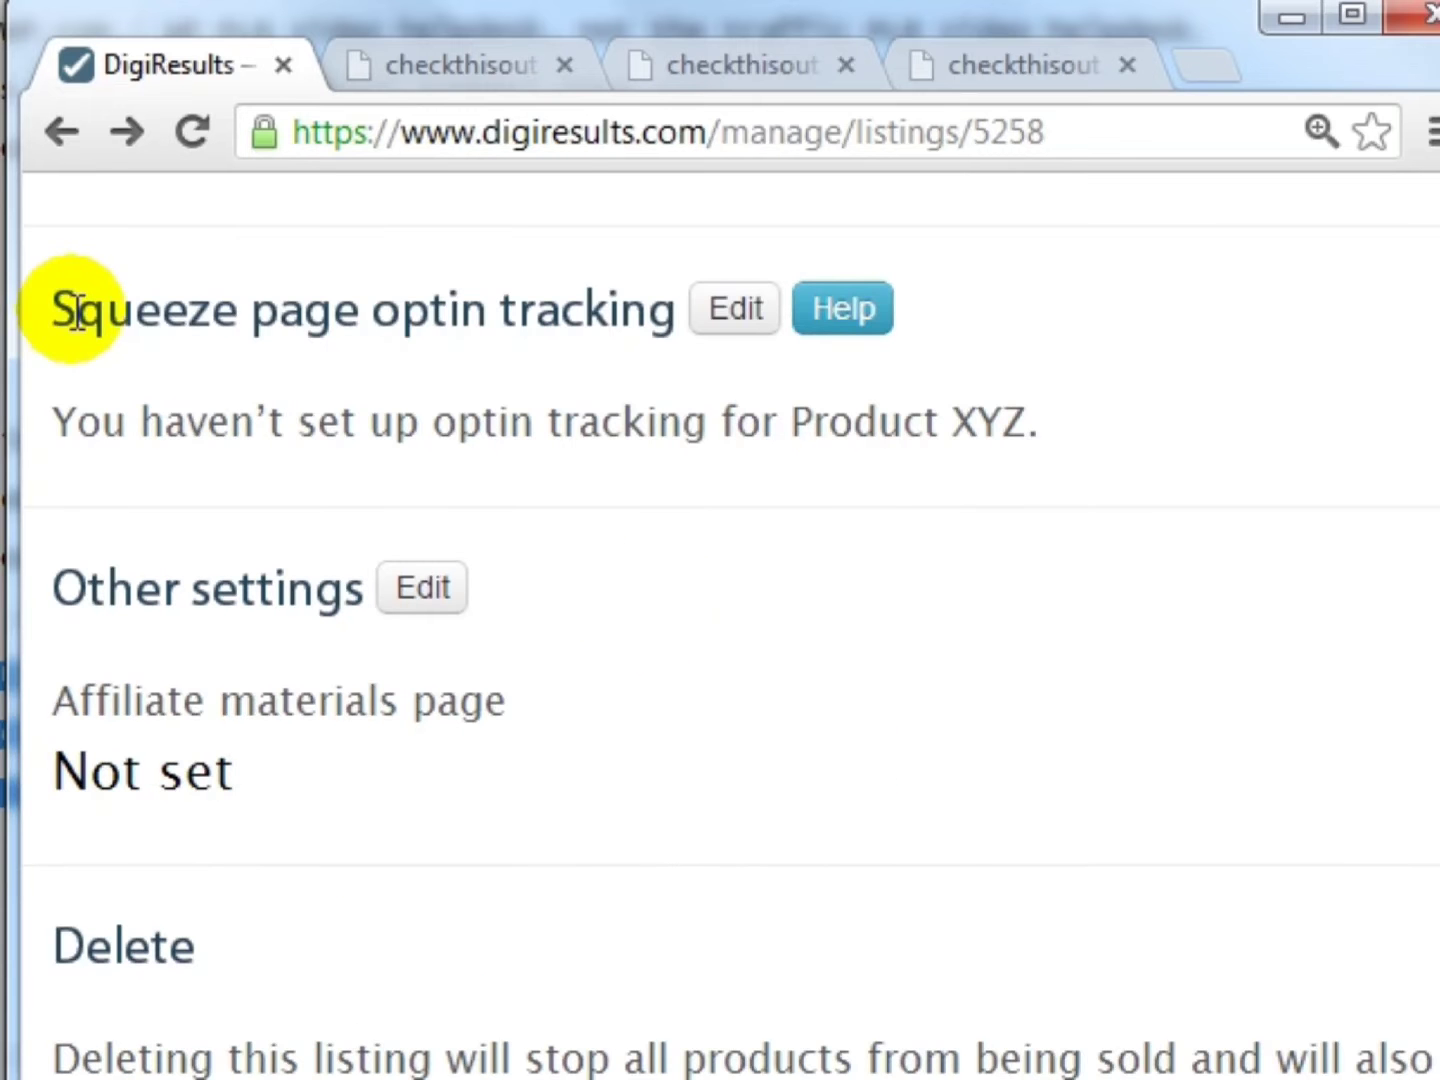
drag(77, 311, 652, 310)
scroll(278, 530, up, 2)
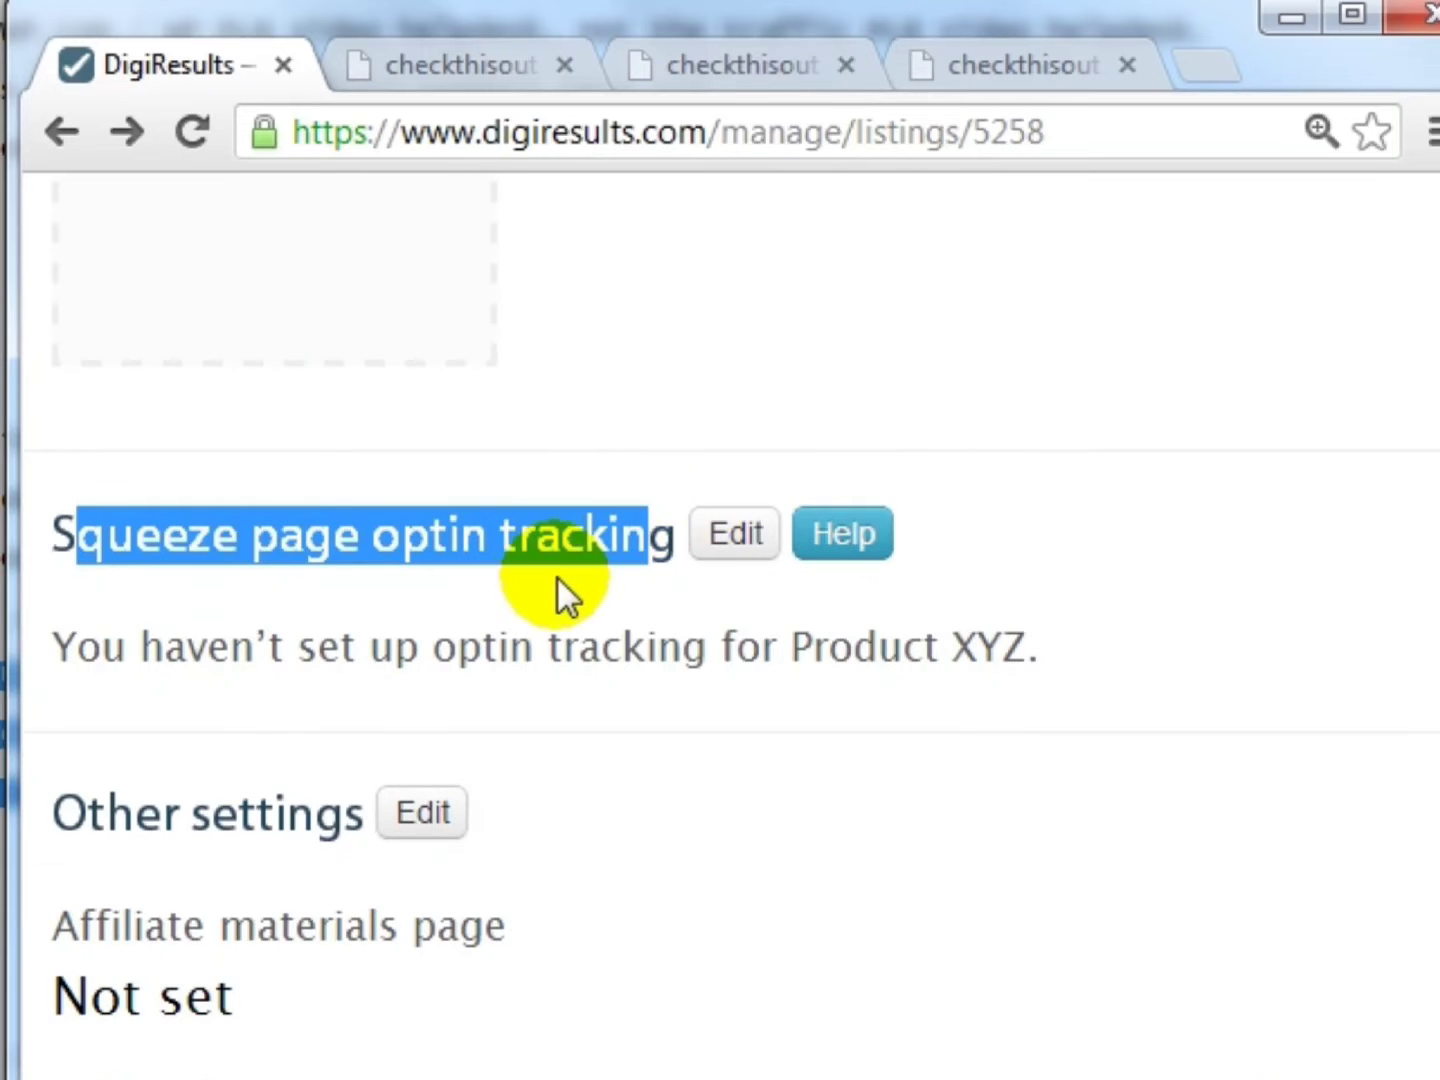
scroll(551, 577, down, 2)
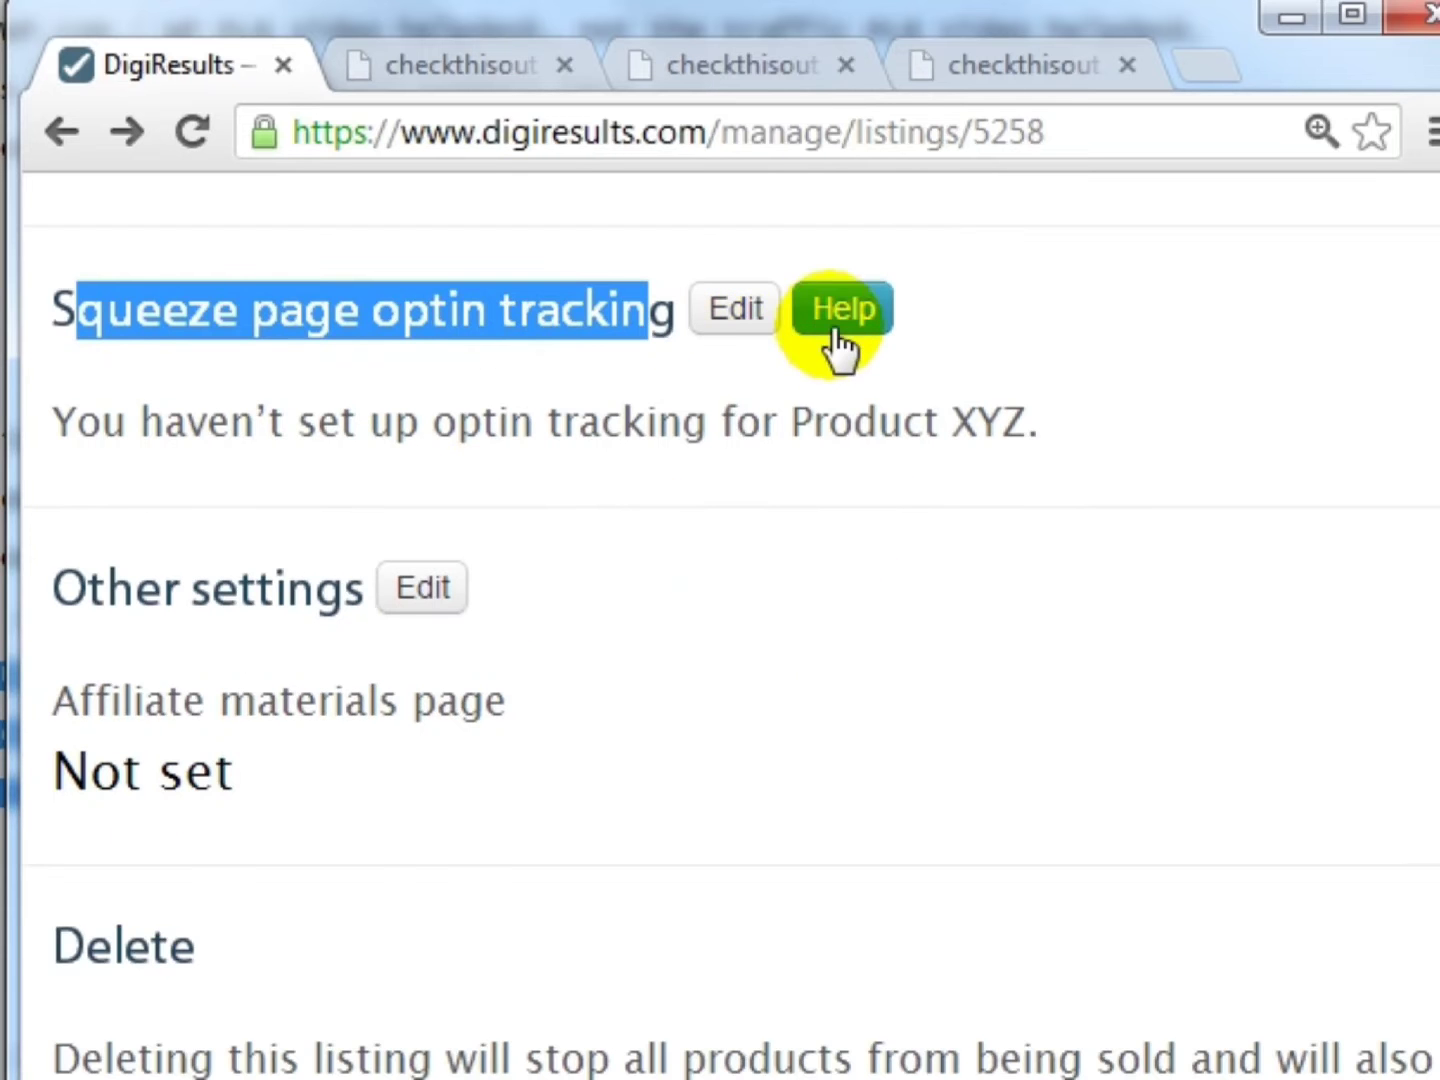
click(96, 588)
scroll(680, 599, down, 2)
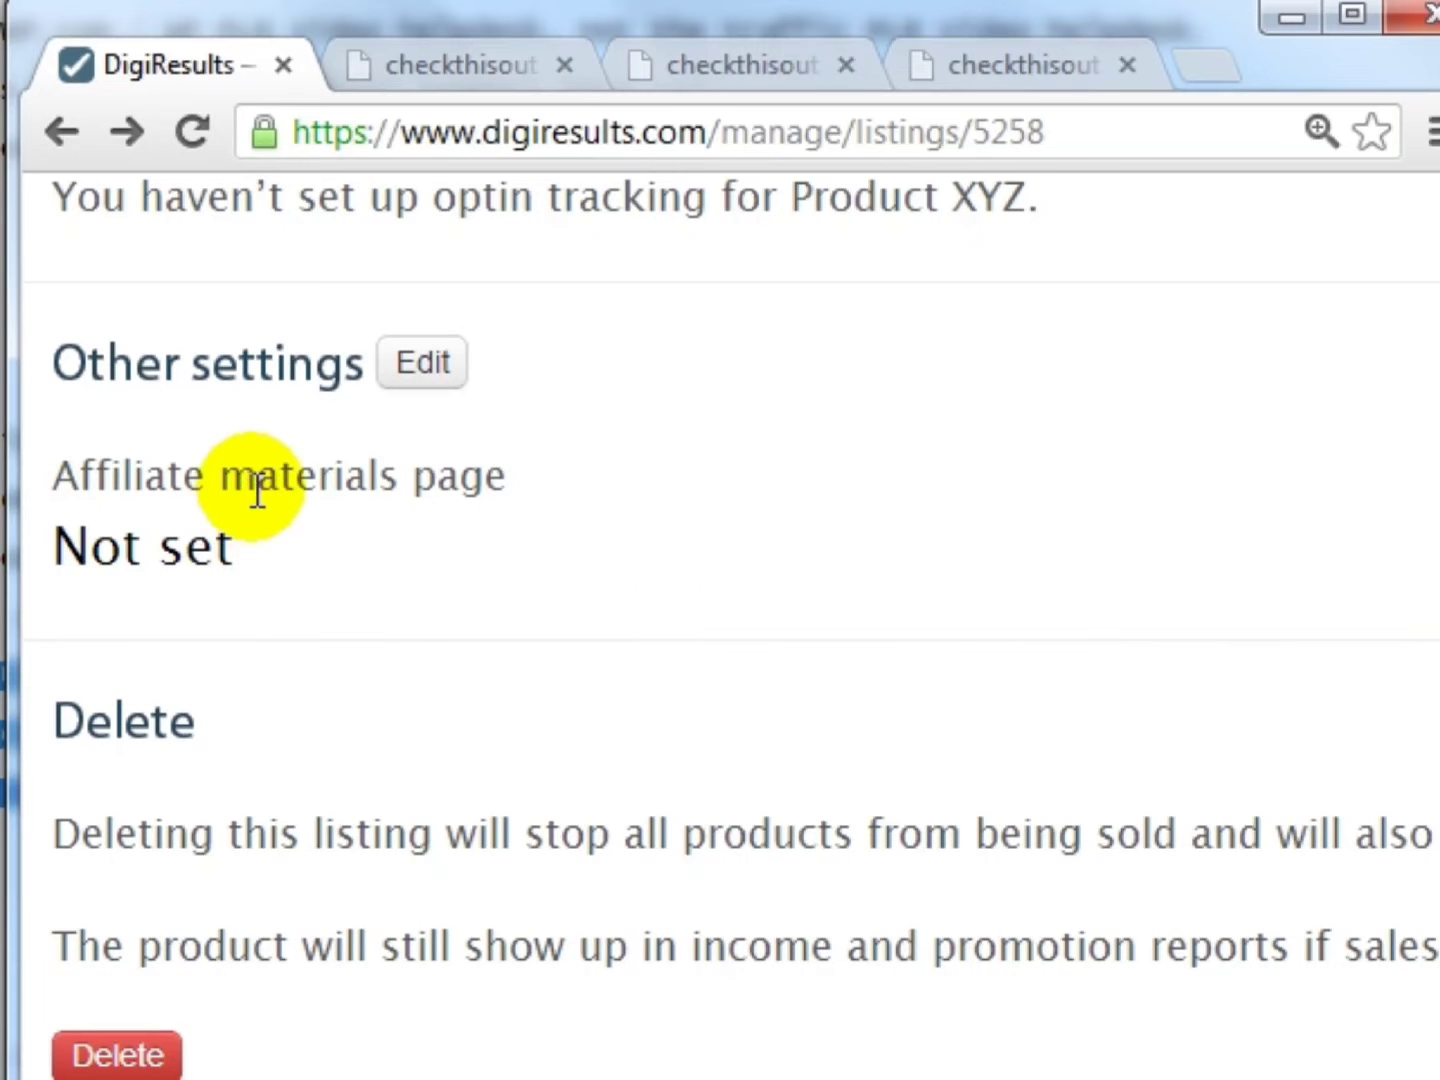
- Copy the affiliates.html address into the listing's Affiliate materials page field under Other settings
click(427, 381)
scroll(604, 633, down, 4)
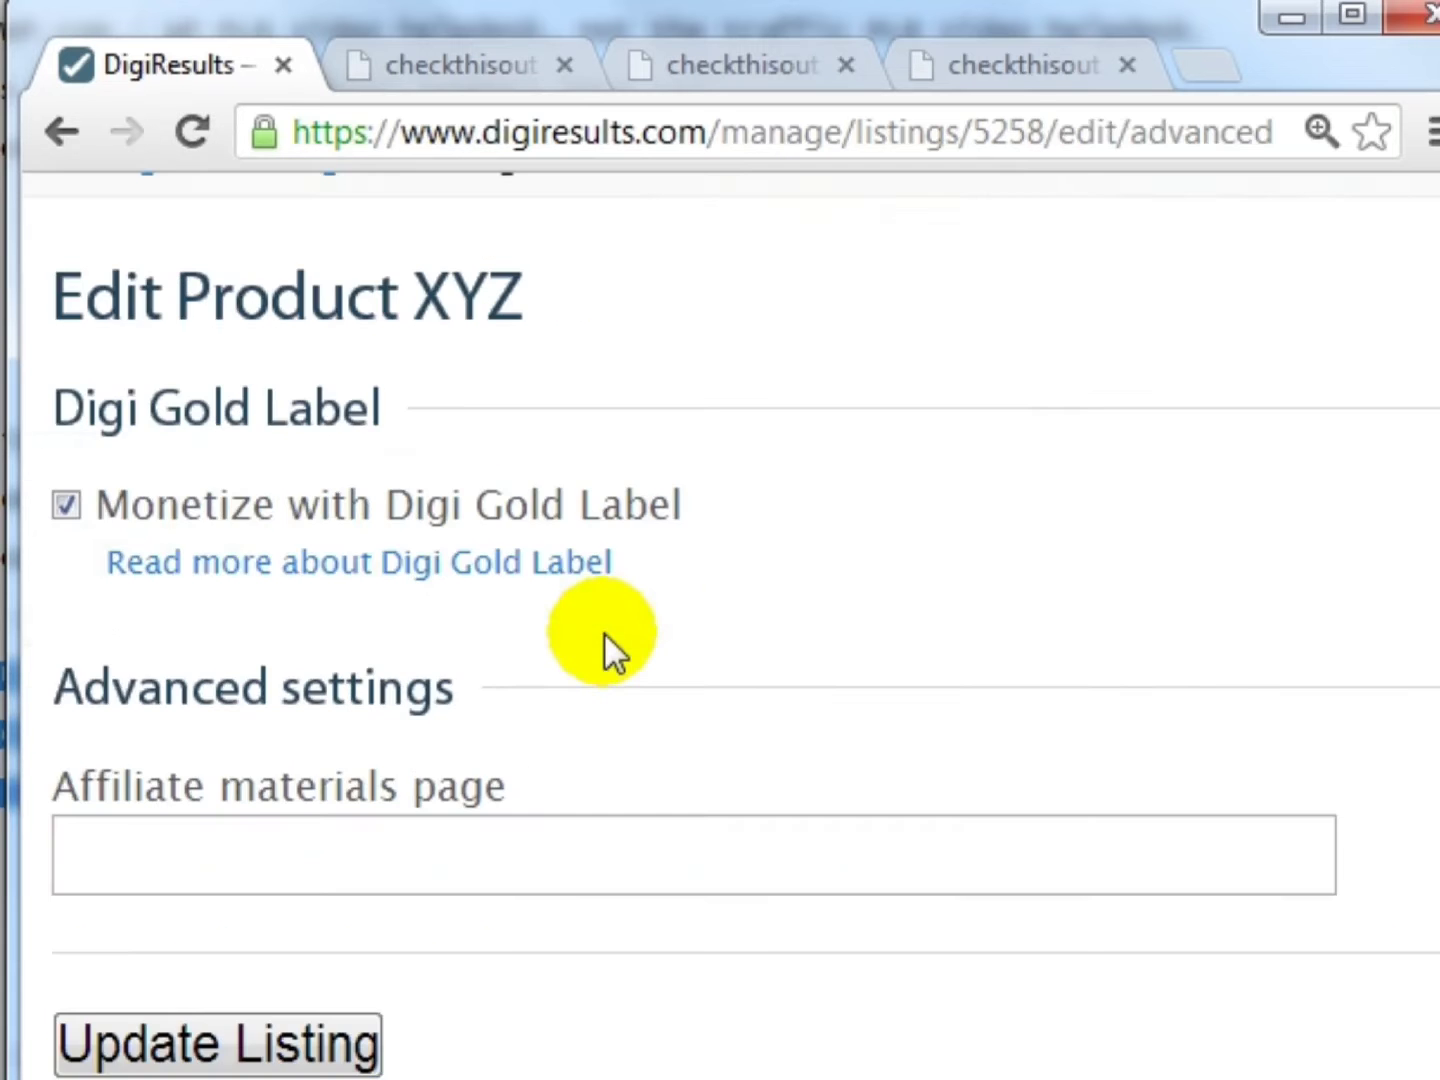
scroll(604, 633, down, 2)
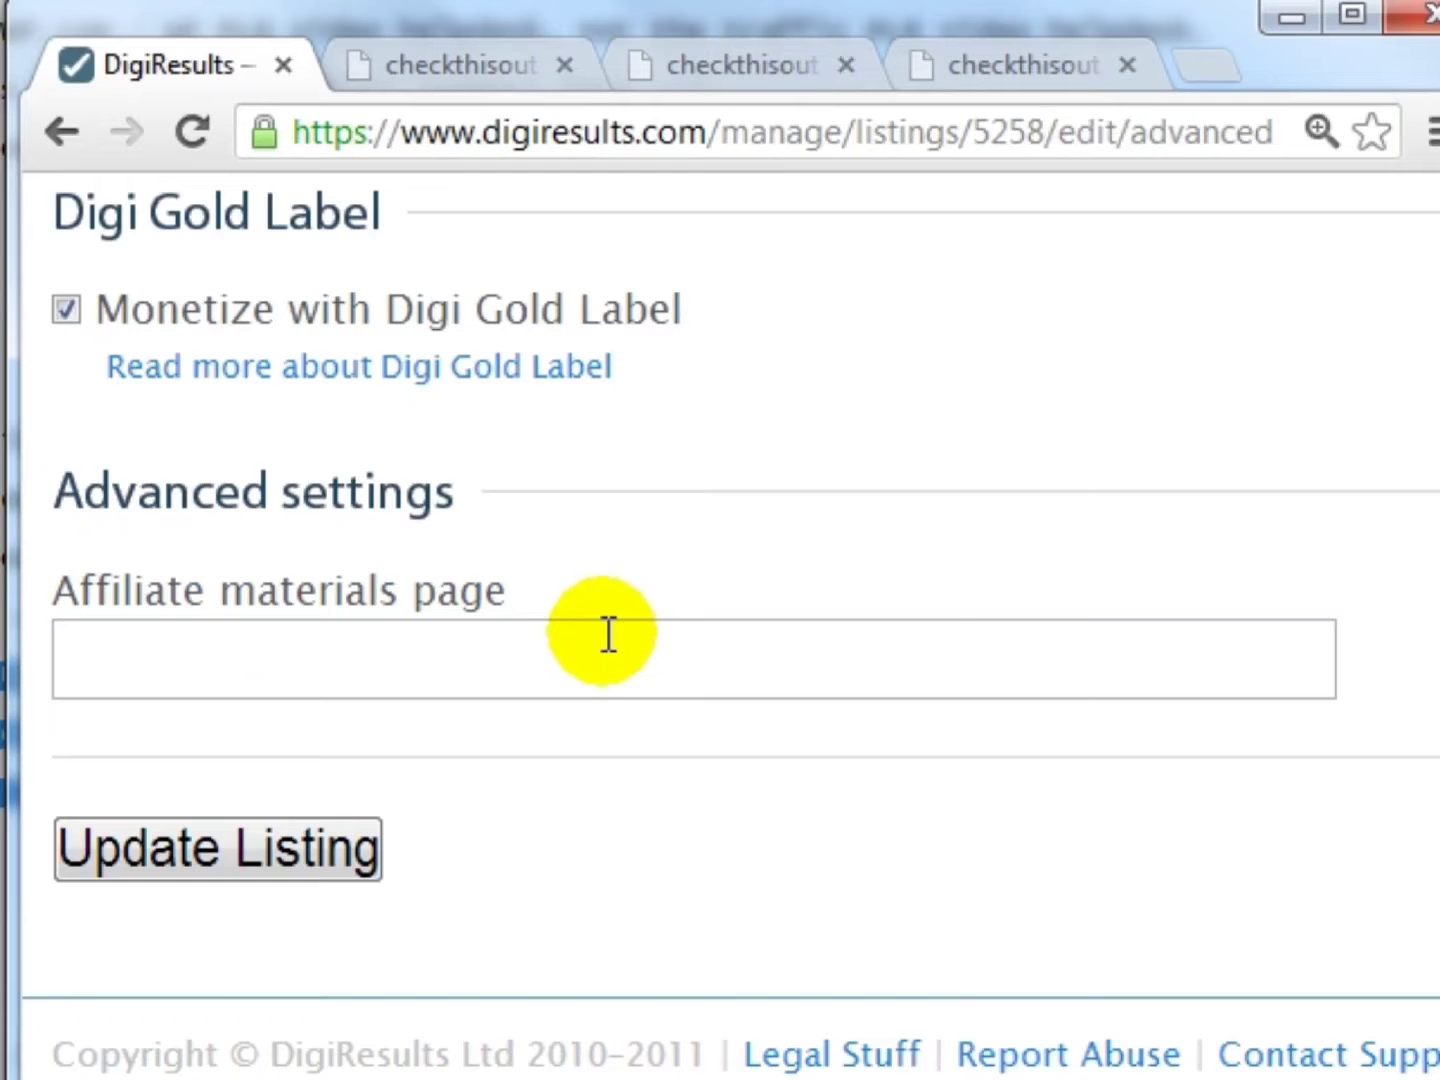
click(779, 78)
triple_click(743, 130)
key(ctrl+c)
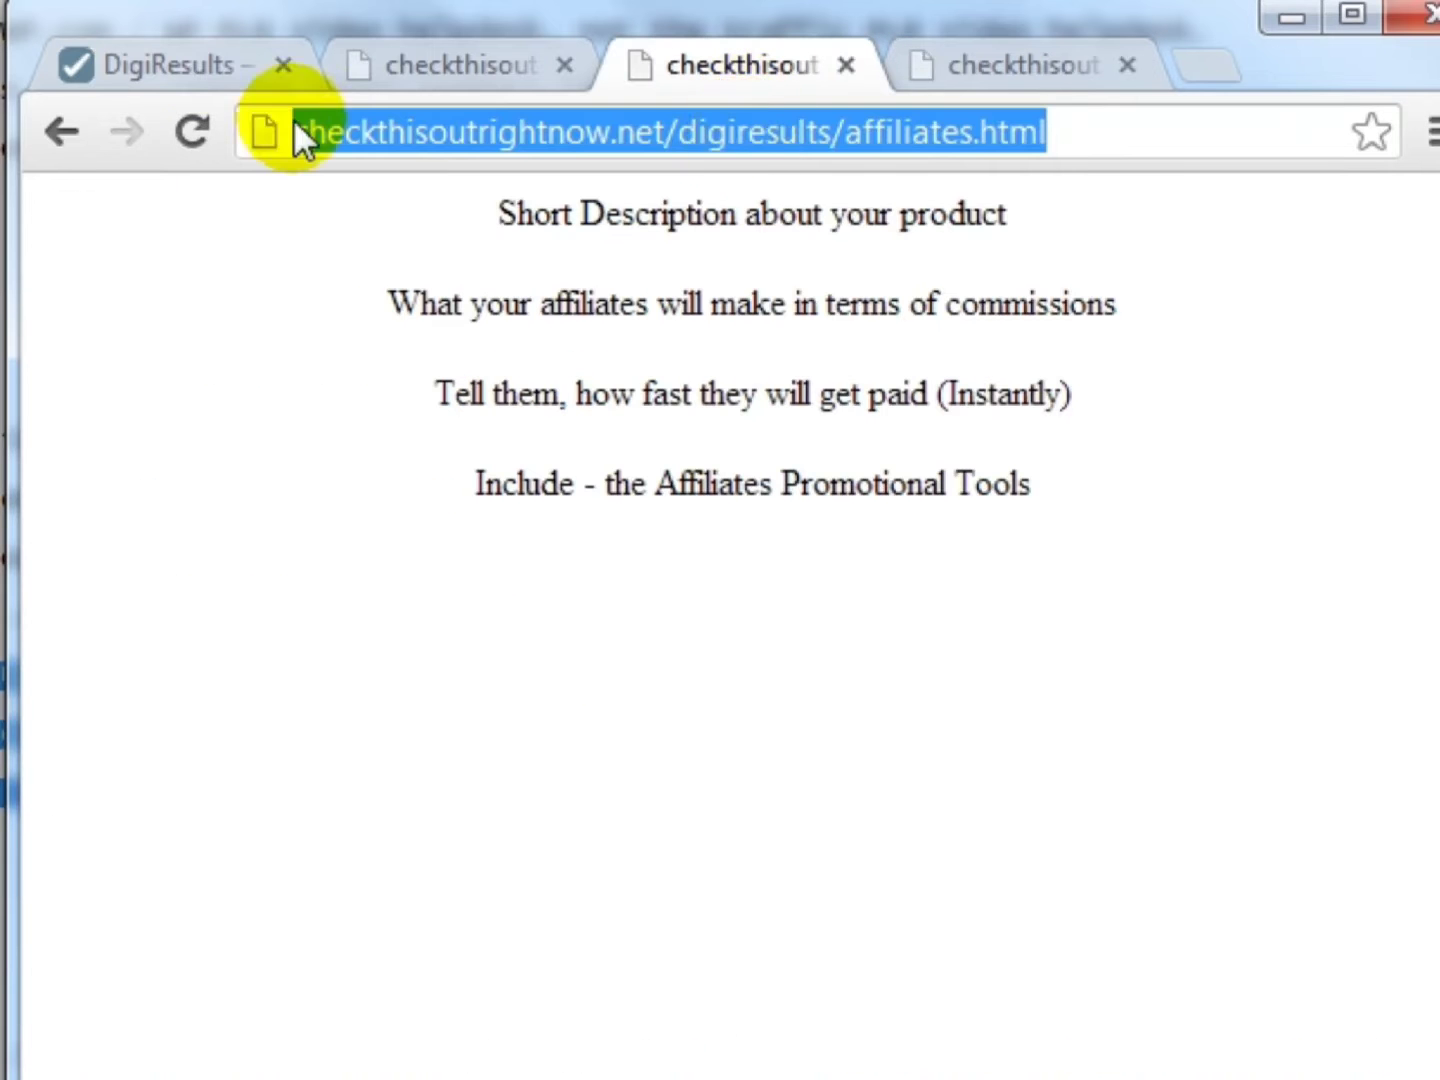
click(214, 60)
click(417, 637)
key(ctrl+v)
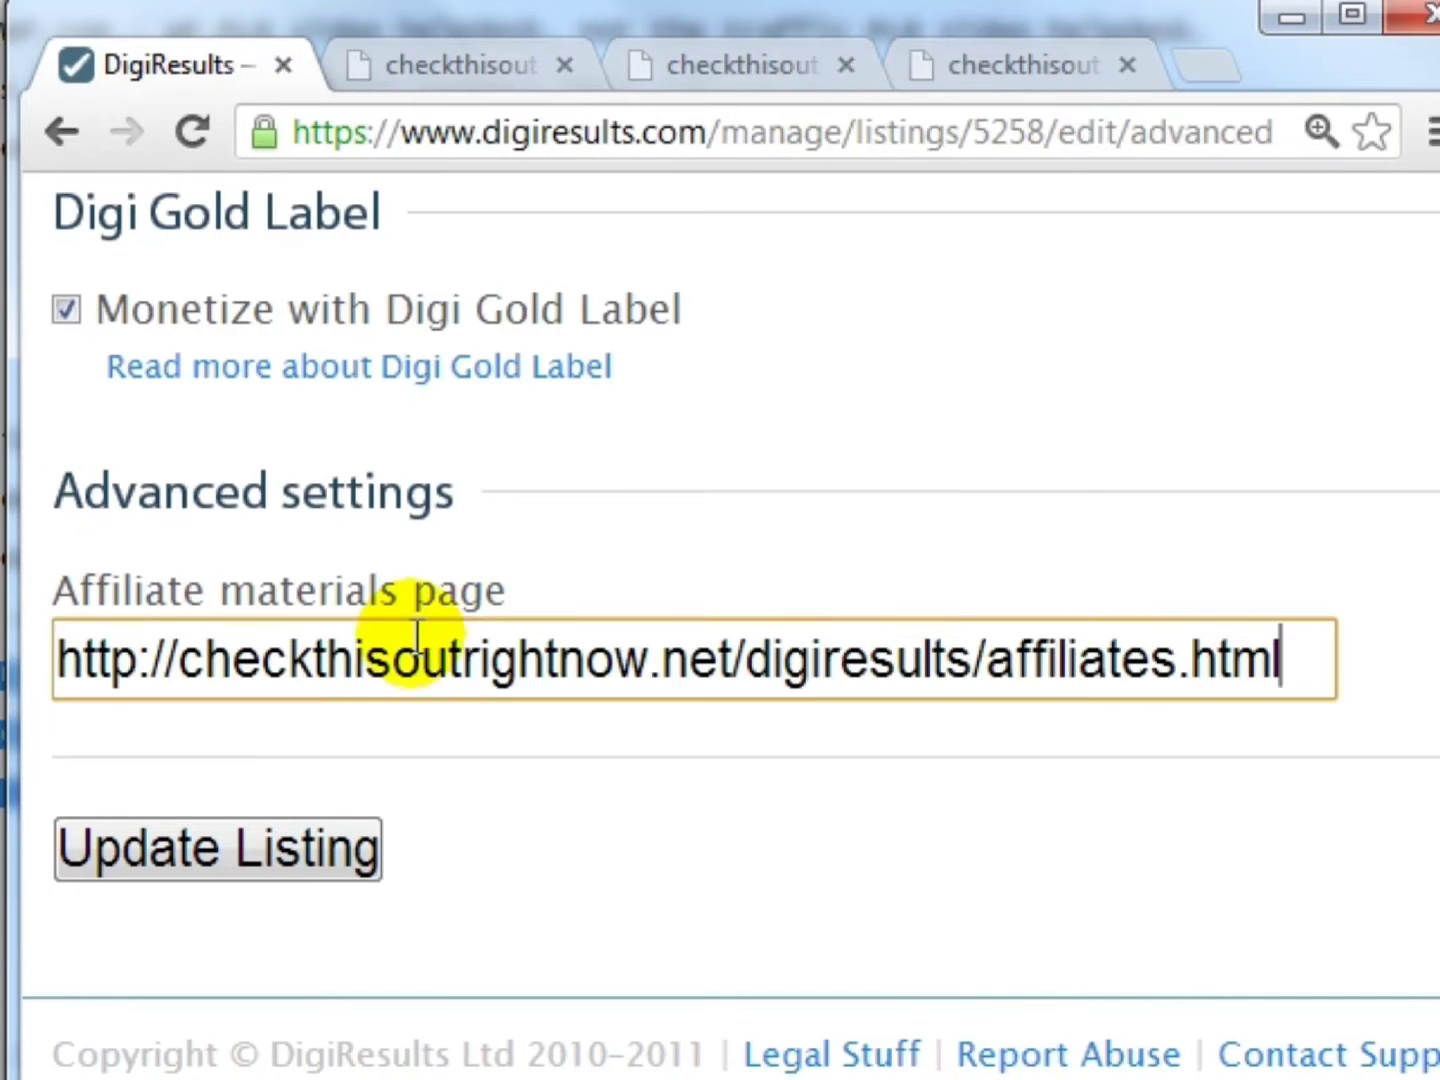
- Update the listing and scroll through to confirm the affiliate materials page was saved
click(272, 862)
scroll(571, 675, down, 5)
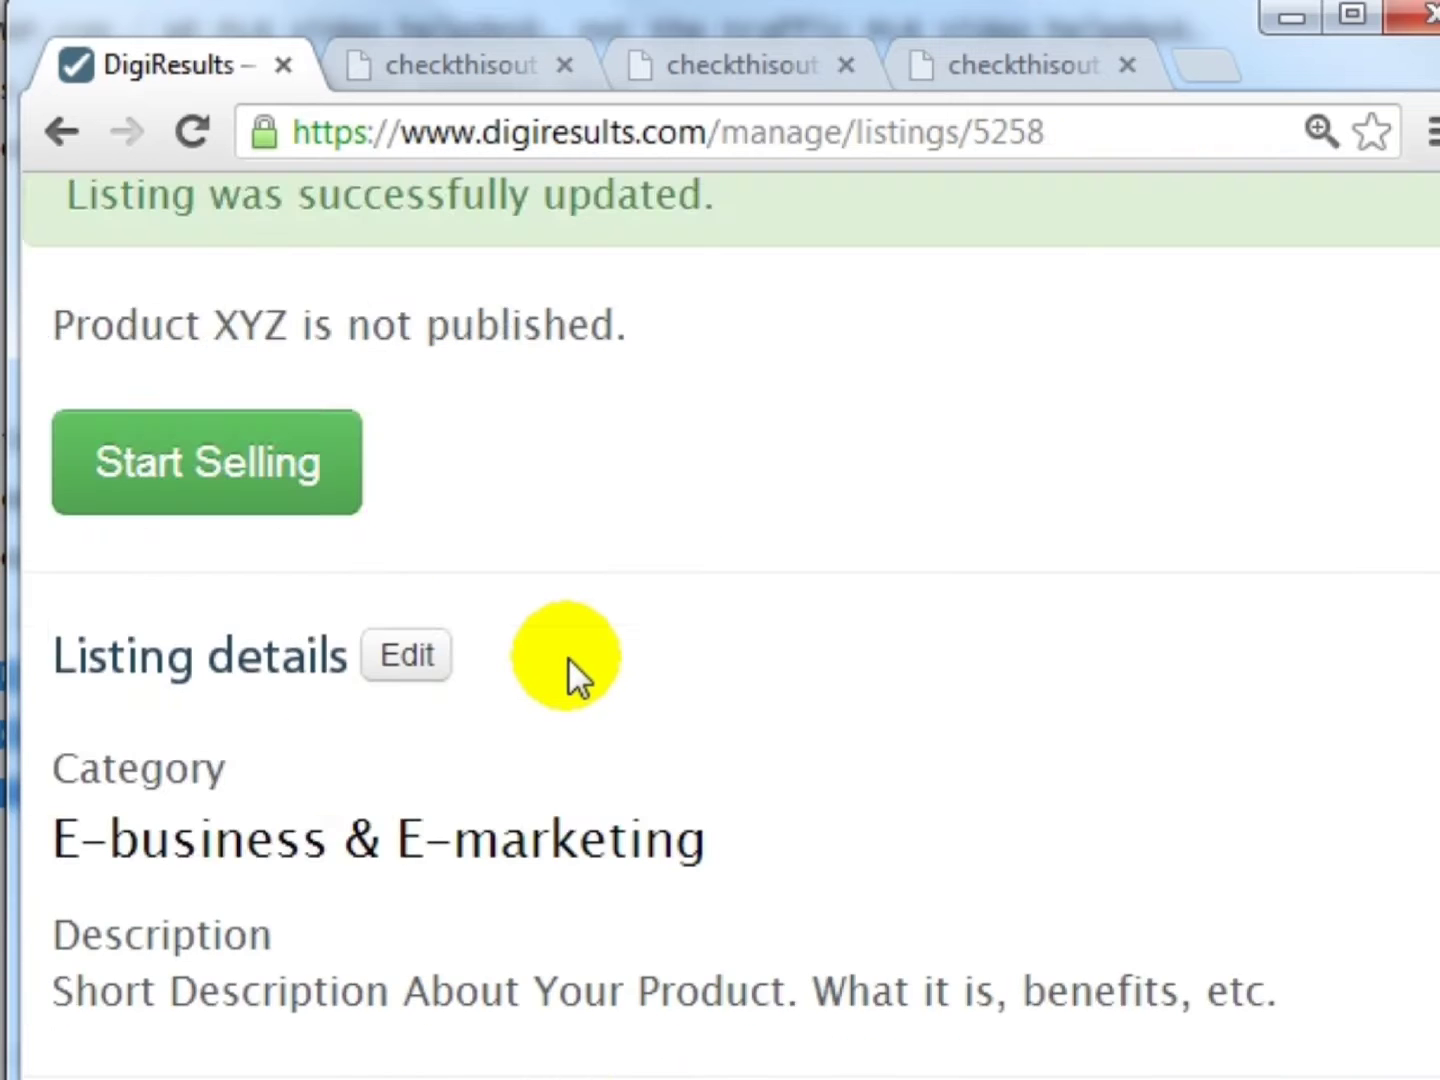
scroll(568, 659, down, 8)
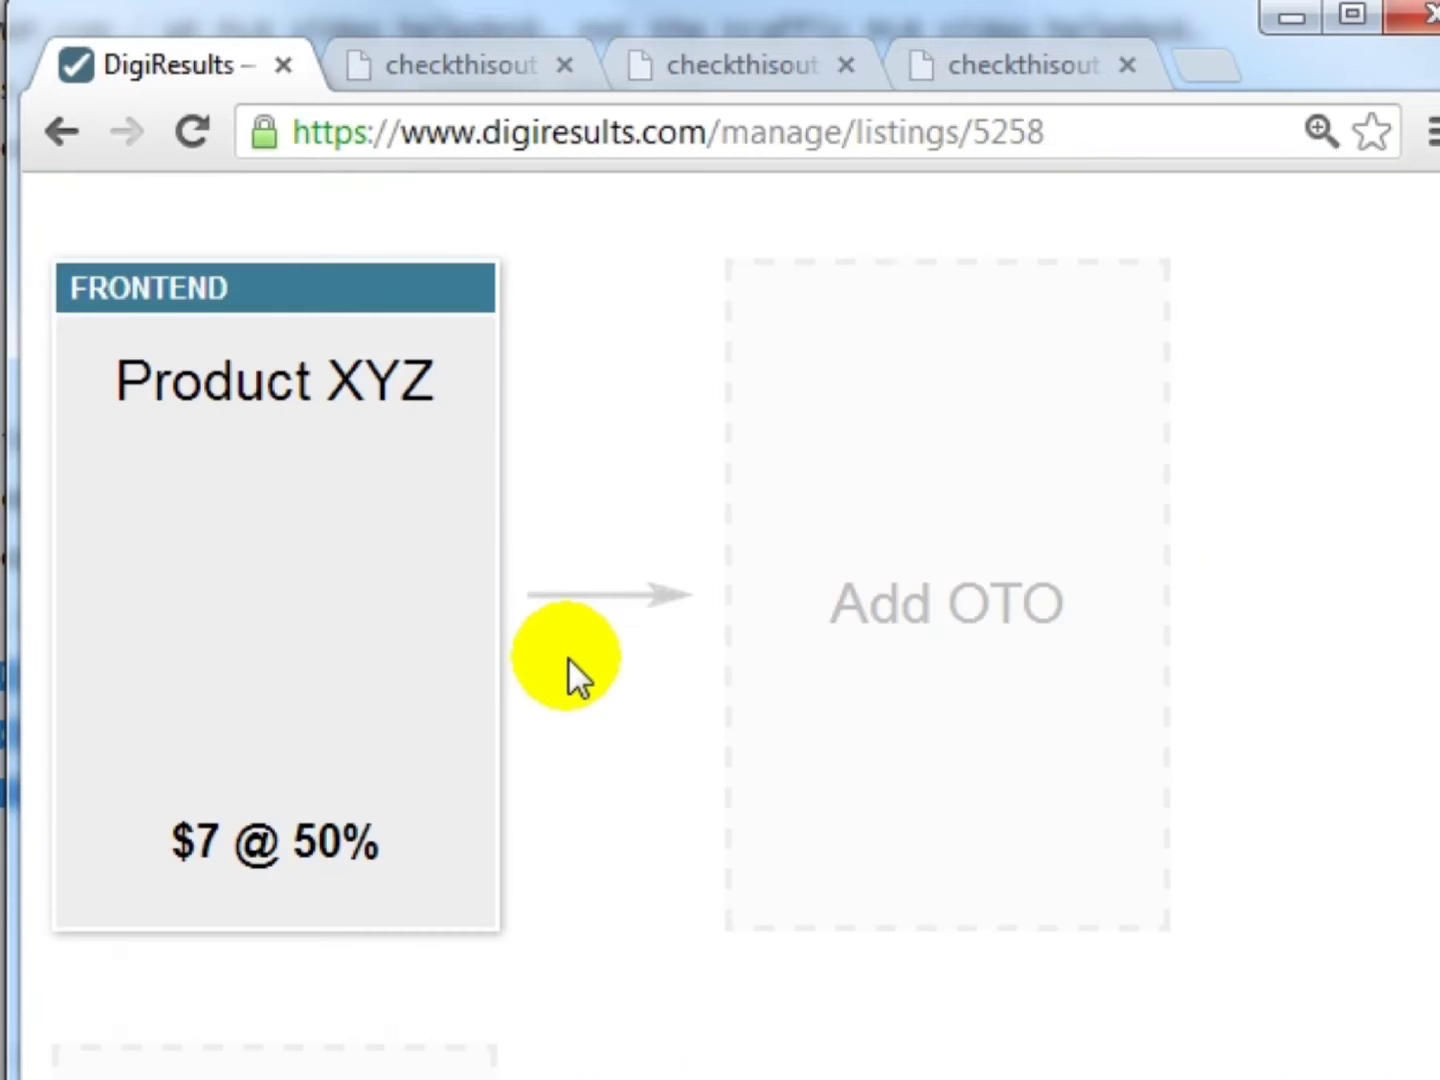
scroll(569, 658, down, 15)
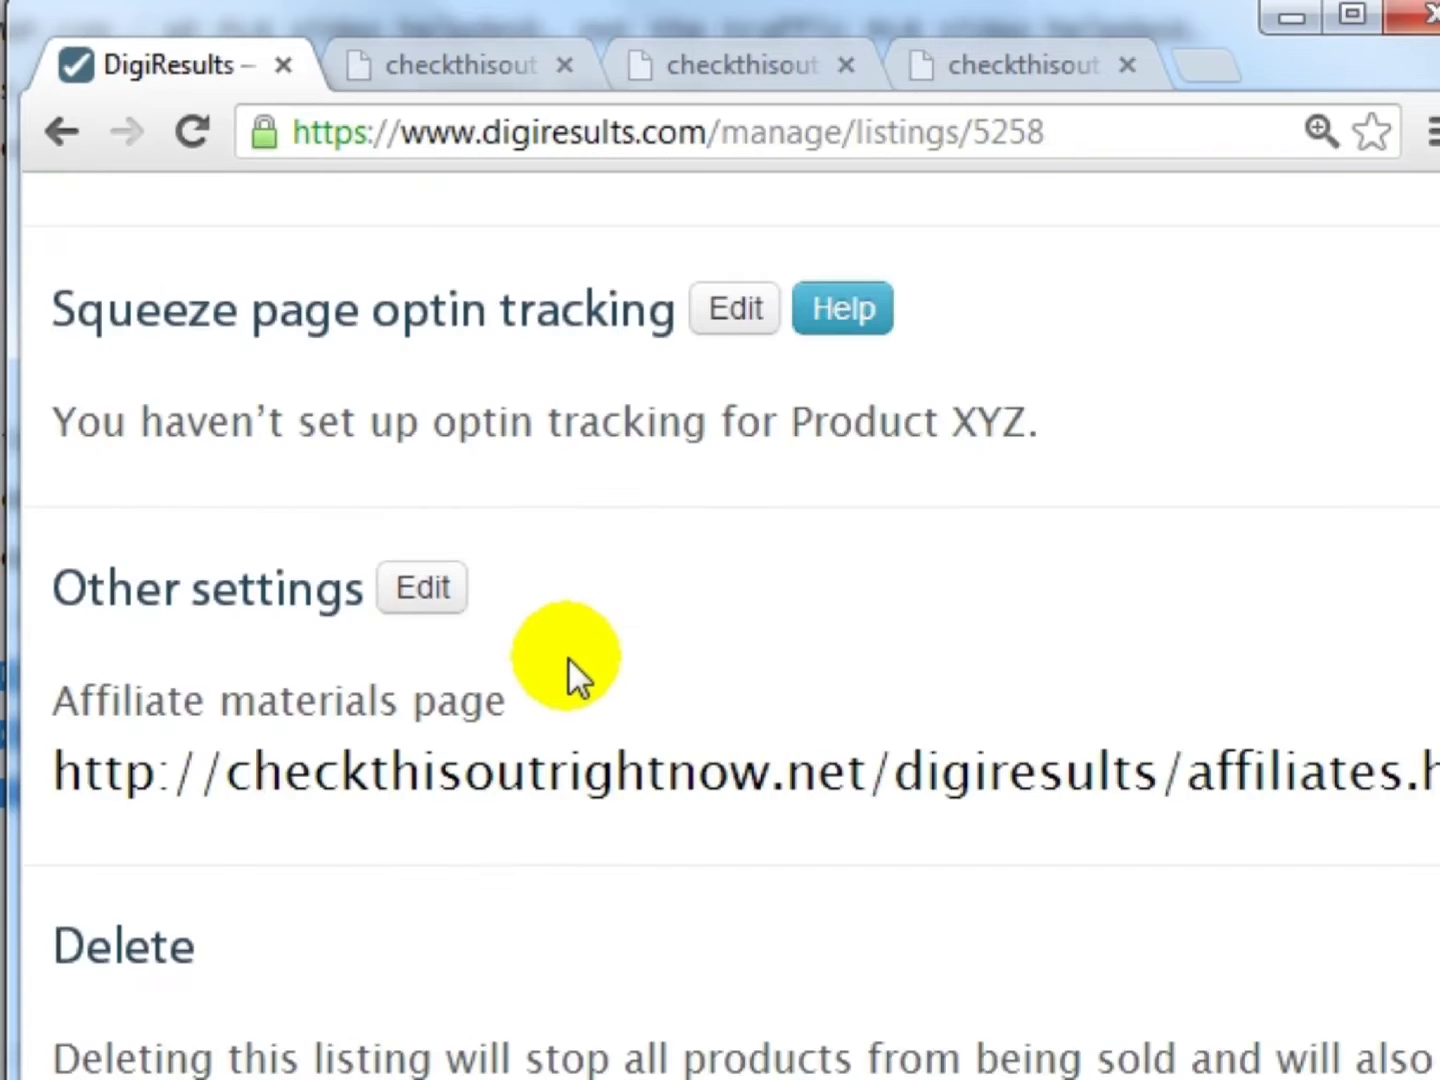
scroll(568, 658, down, 3)
scroll(569, 658, up, 18)
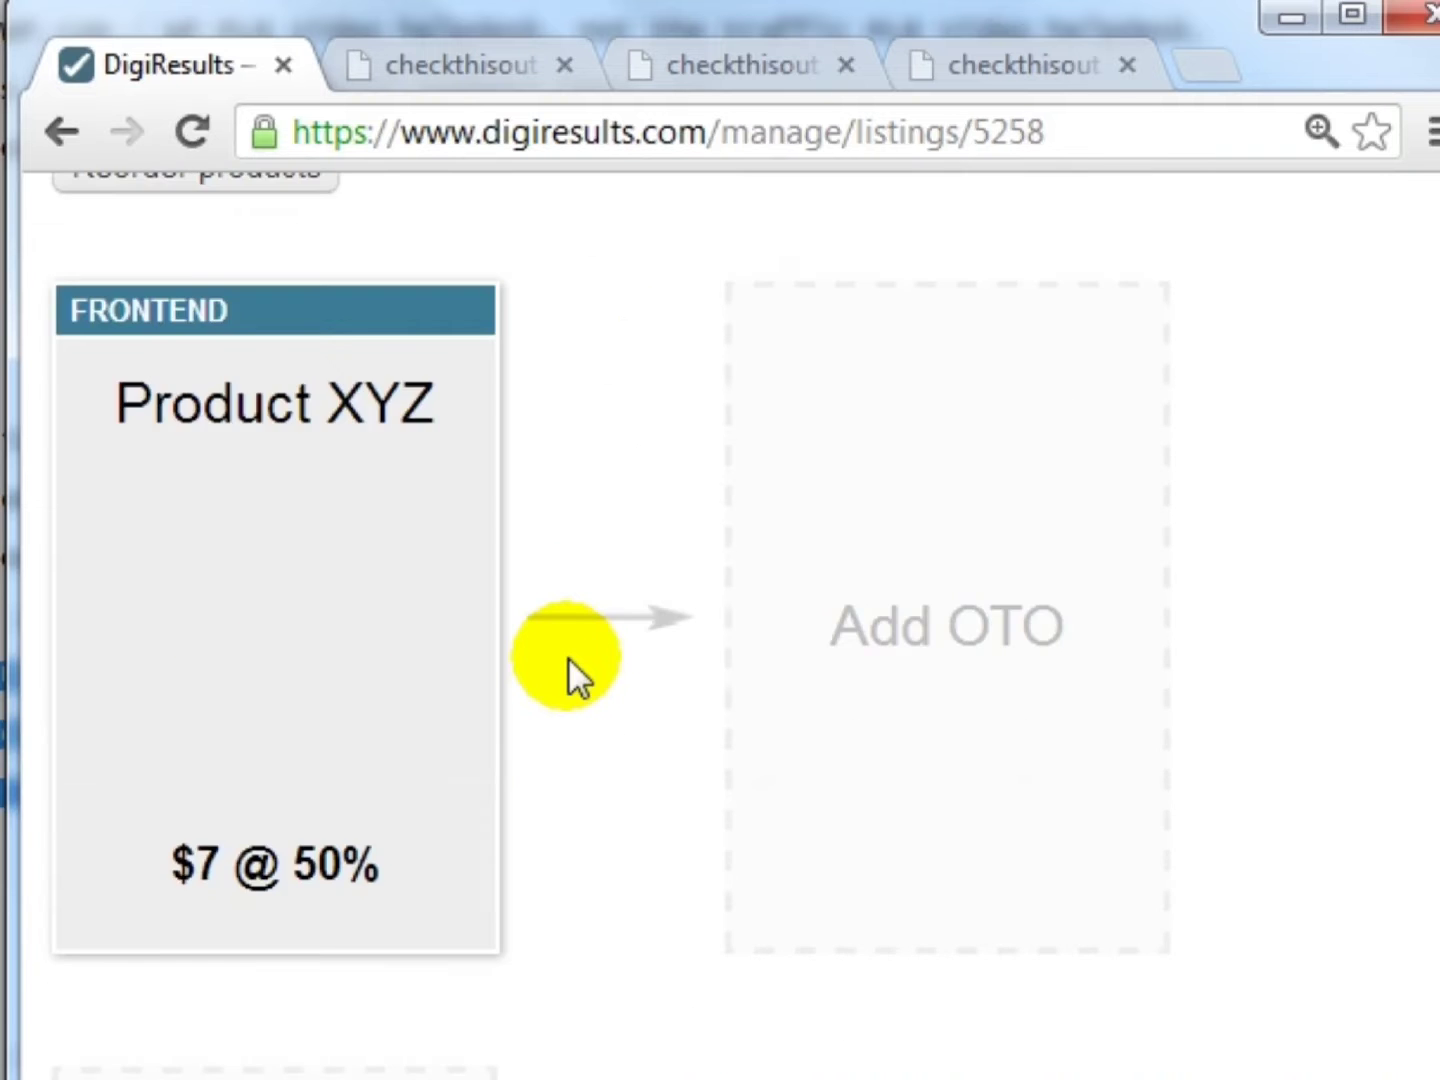
scroll(569, 658, down, 18)
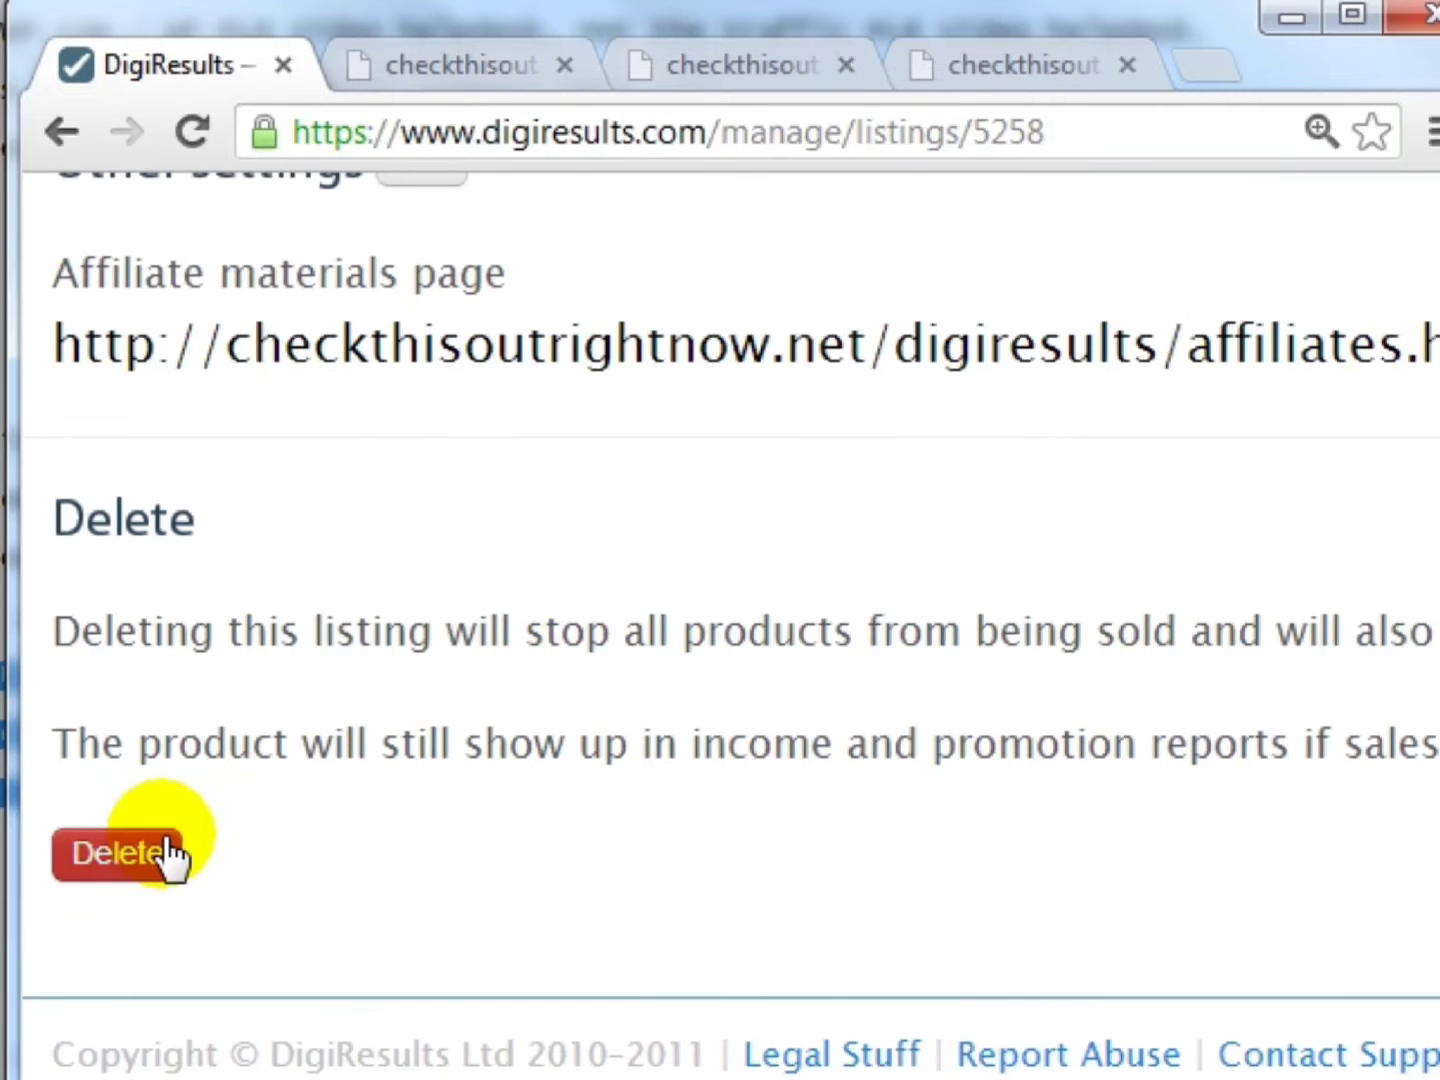
scroll(347, 732, up, 15)
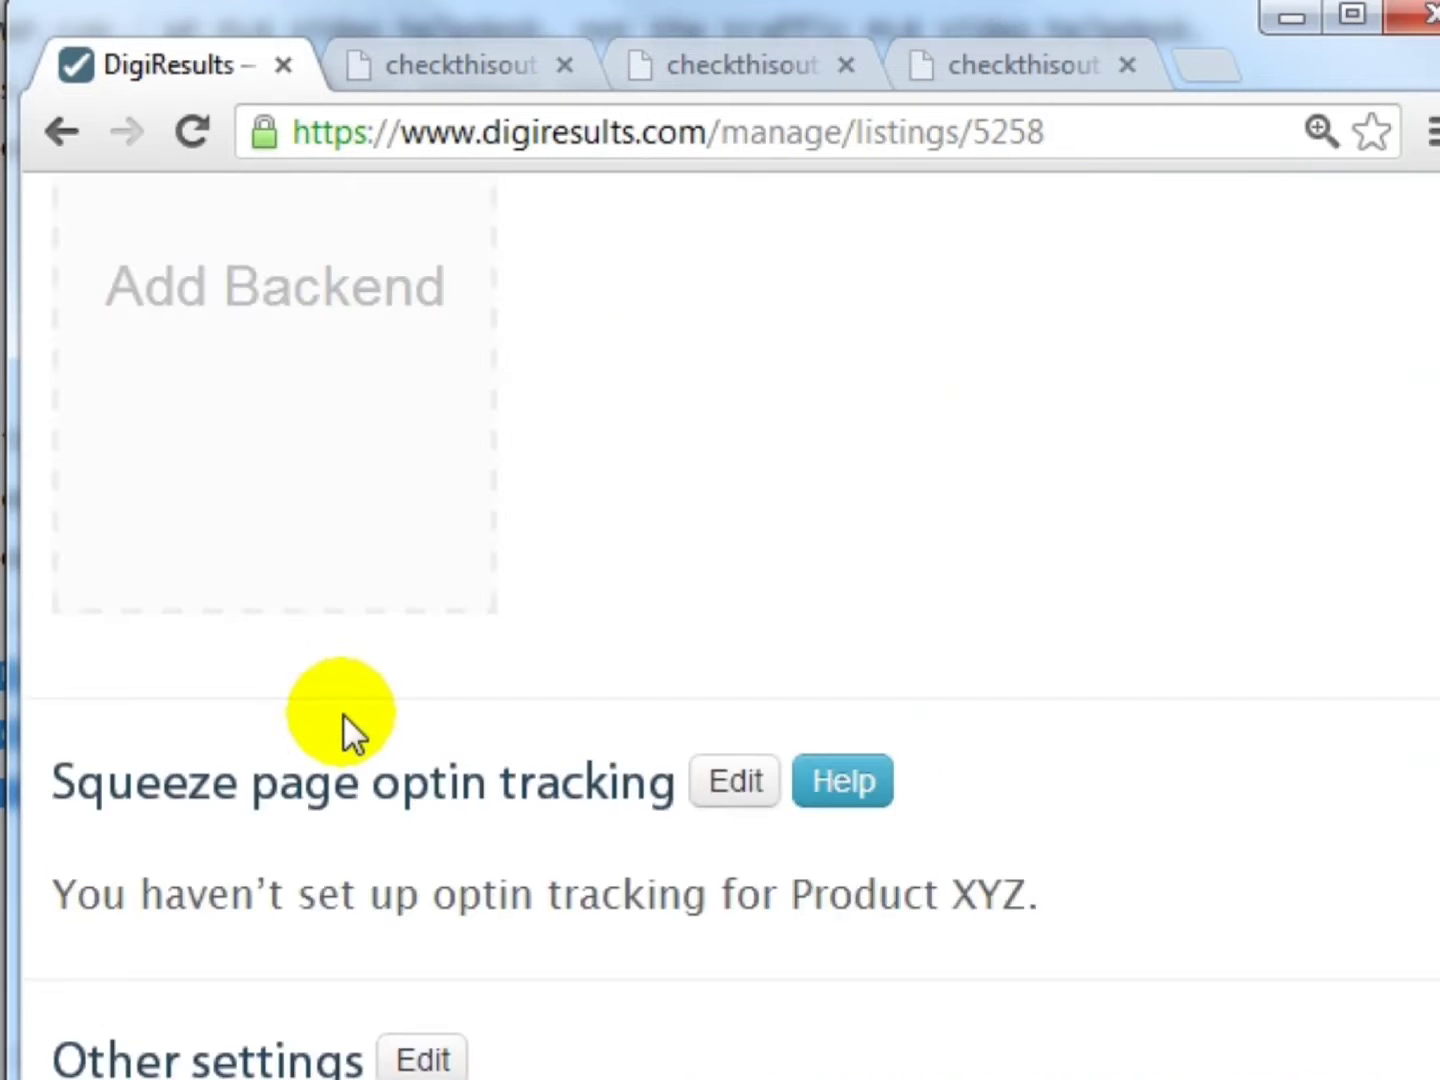
scroll(350, 720, up, 5)
scroll(590, 723, down, 4)
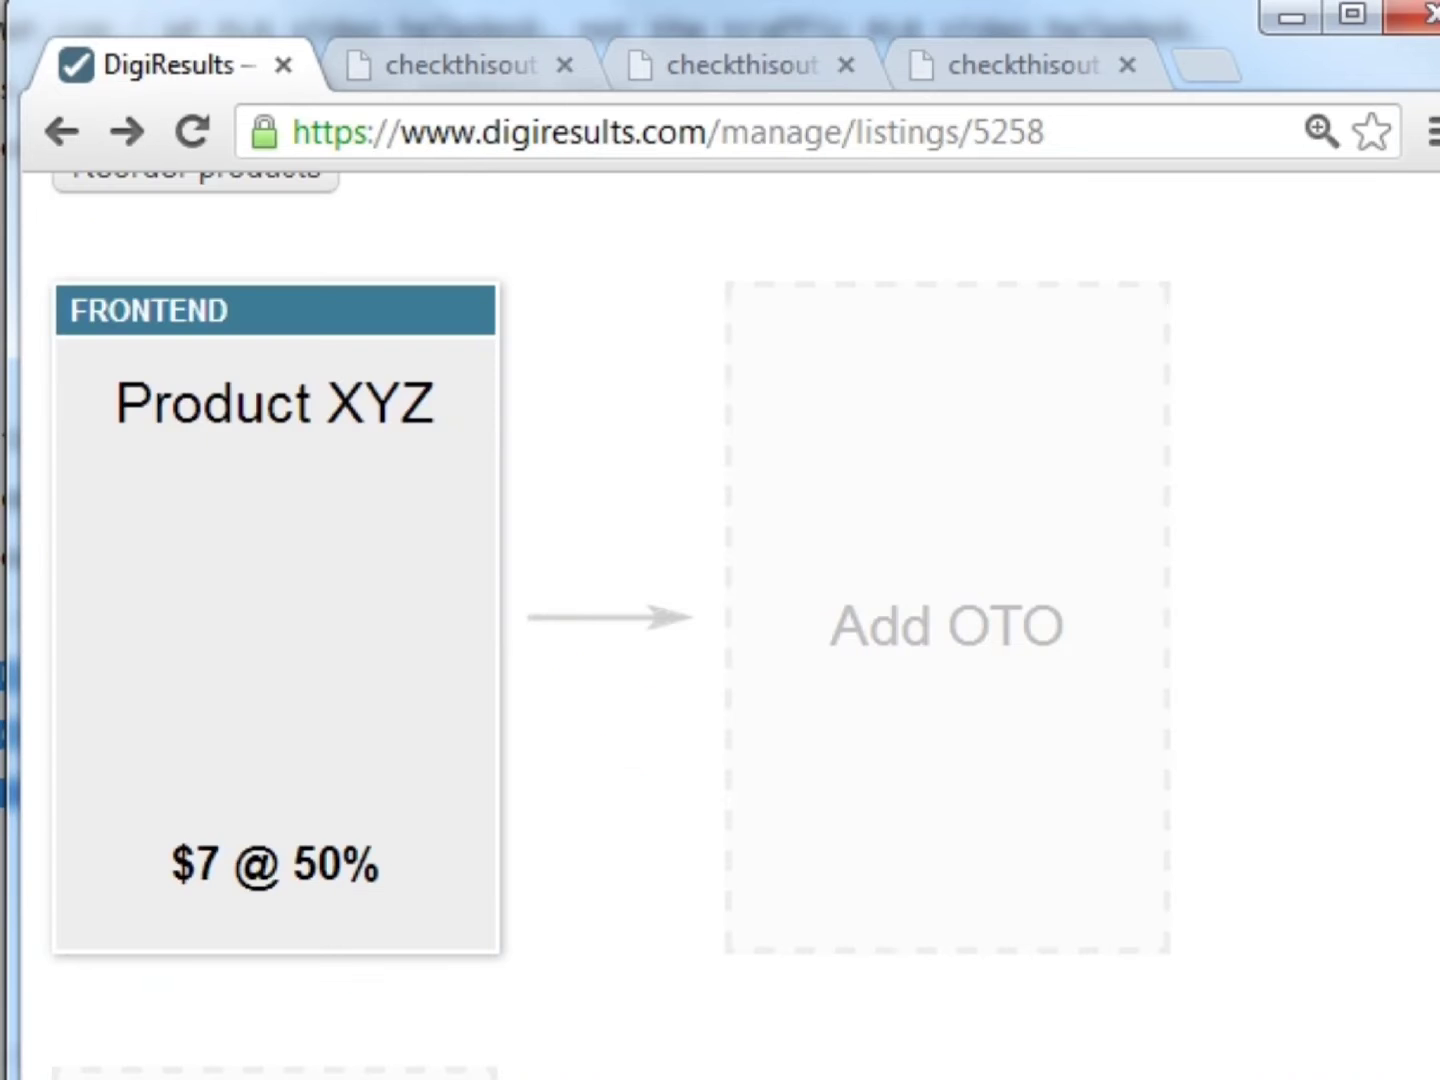
mouse_move(325, 598)
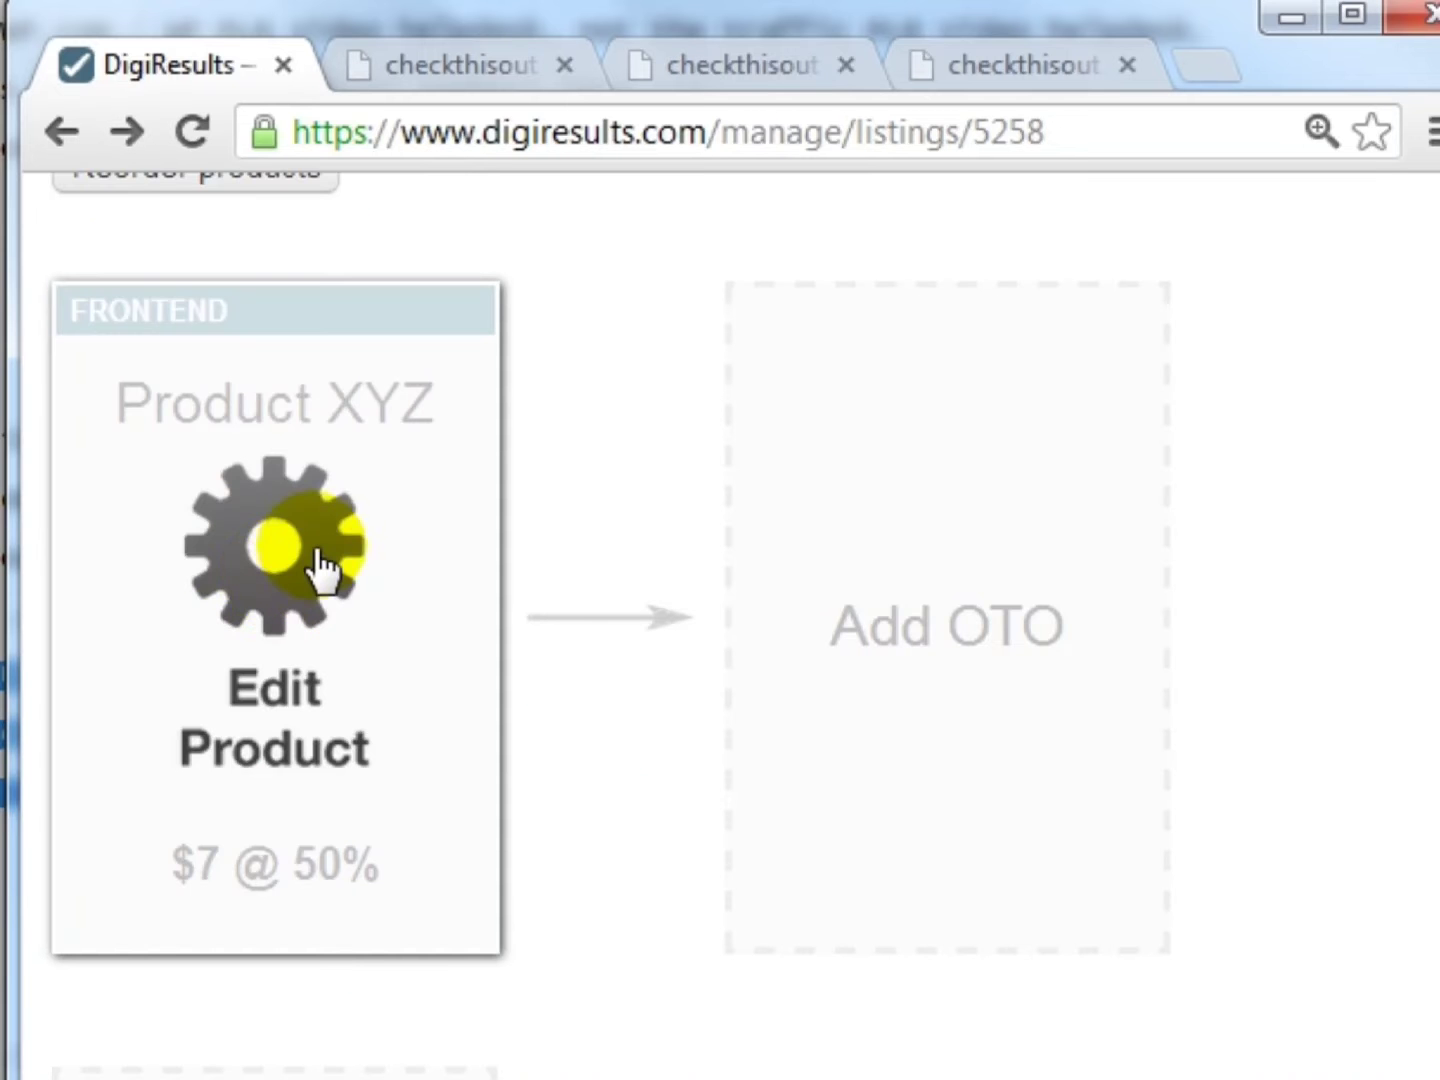
click(274, 578)
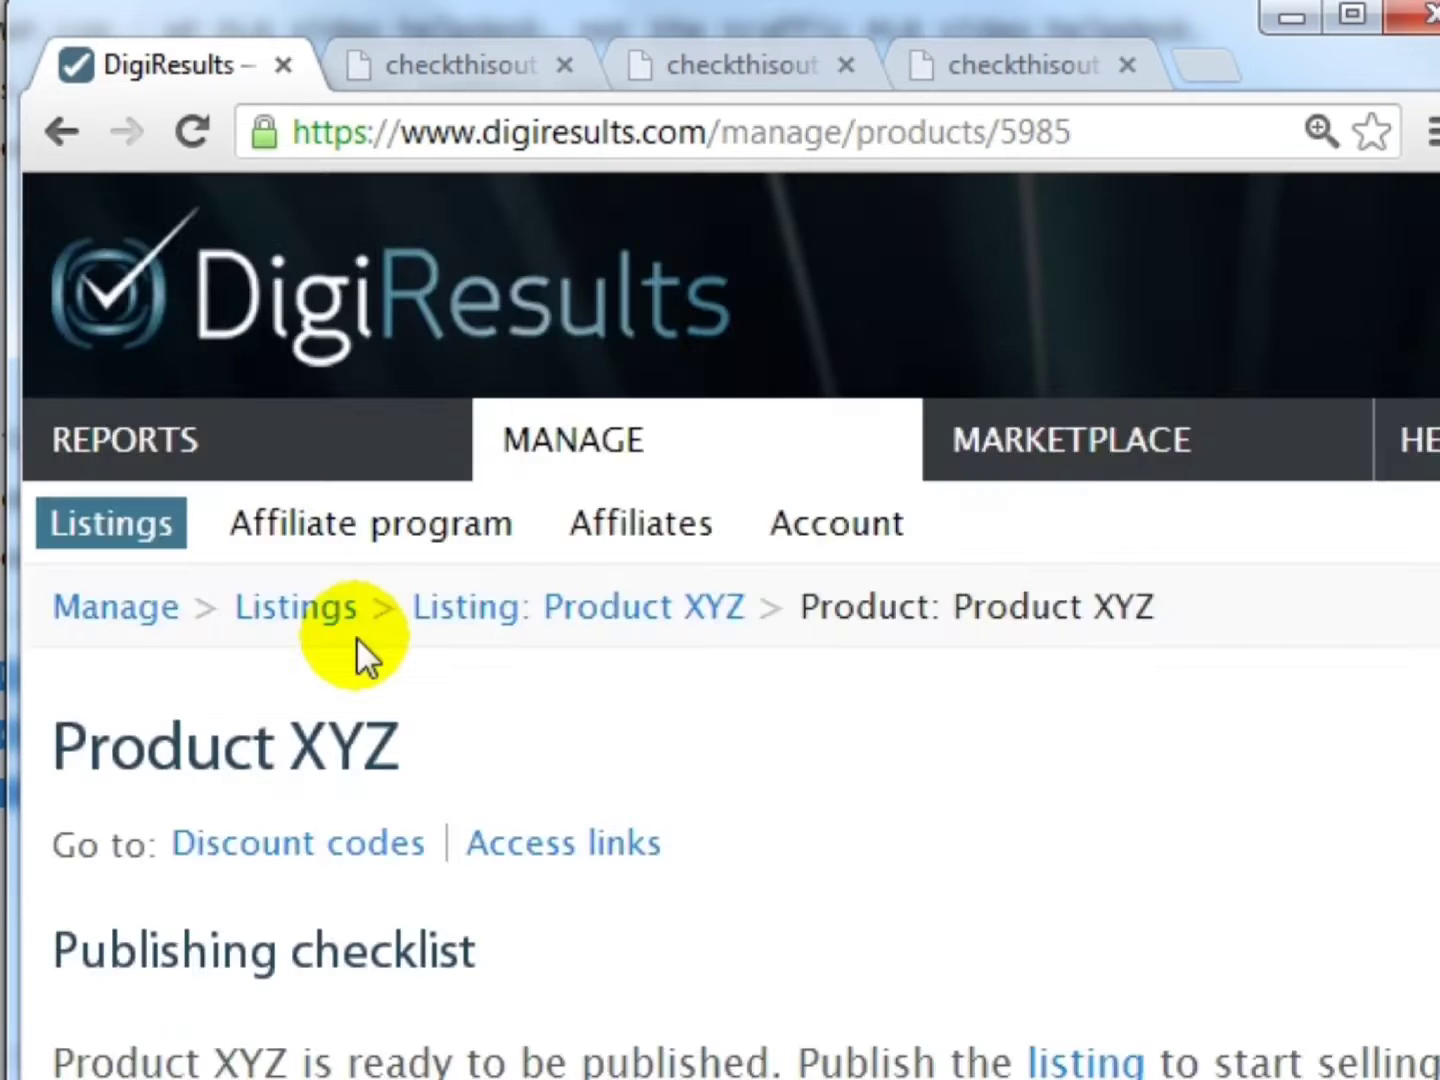
scroll(356, 641, down, 5)
scroll(360, 640, down, 10)
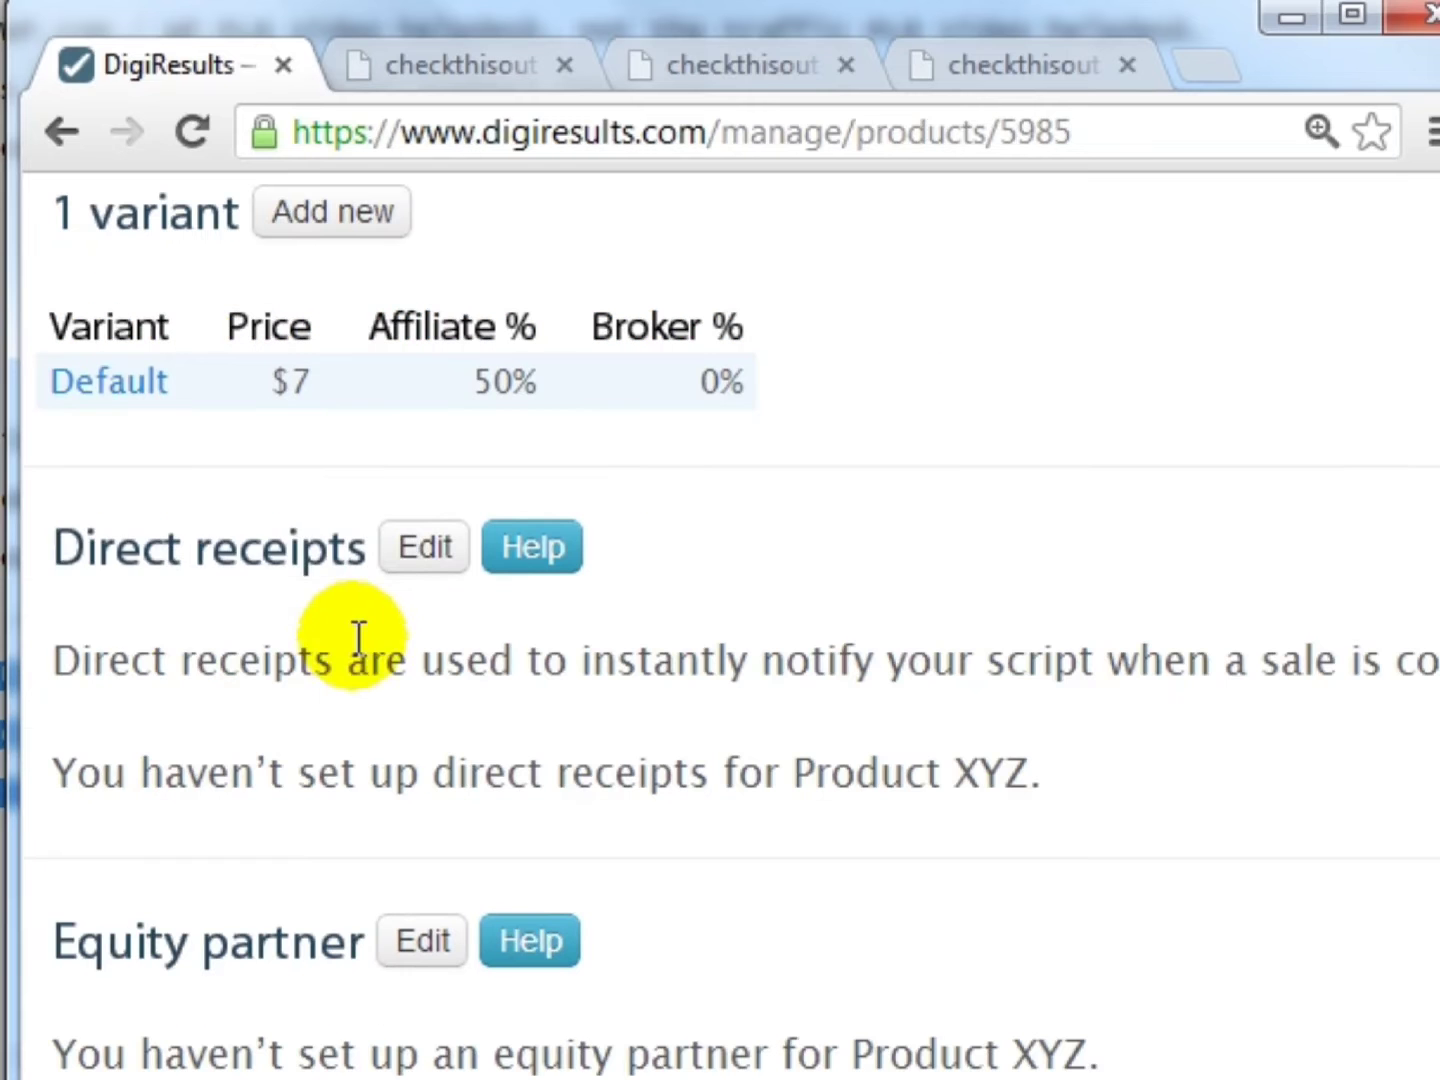
drag(58, 543, 360, 540)
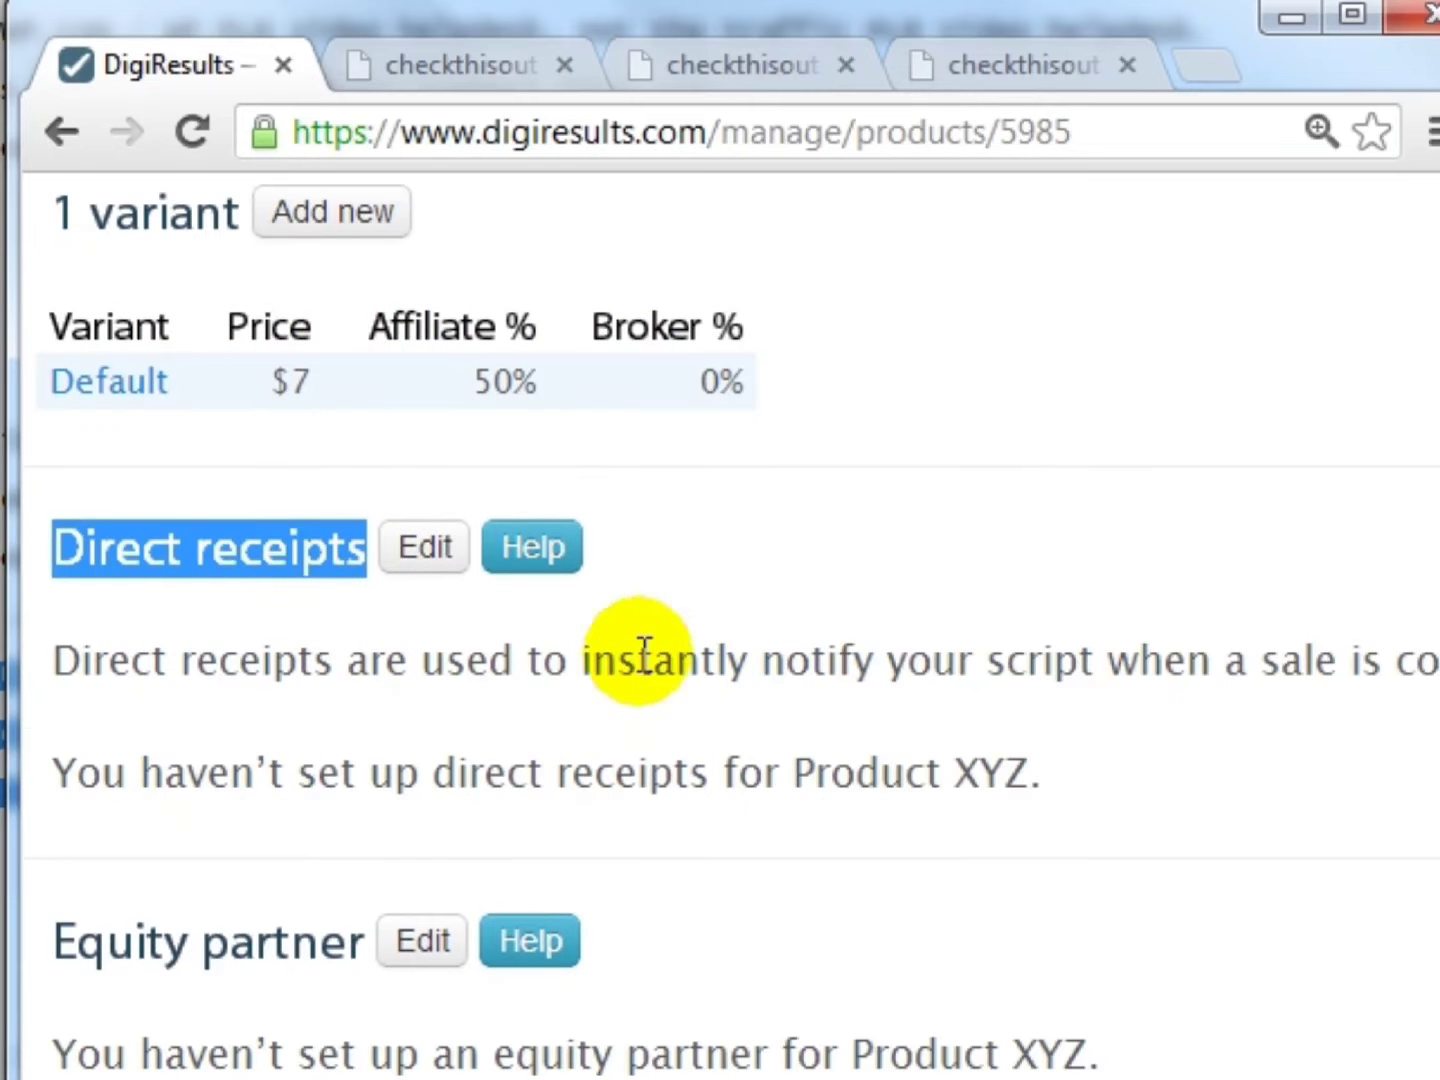
scroll(868, 779, down, 6)
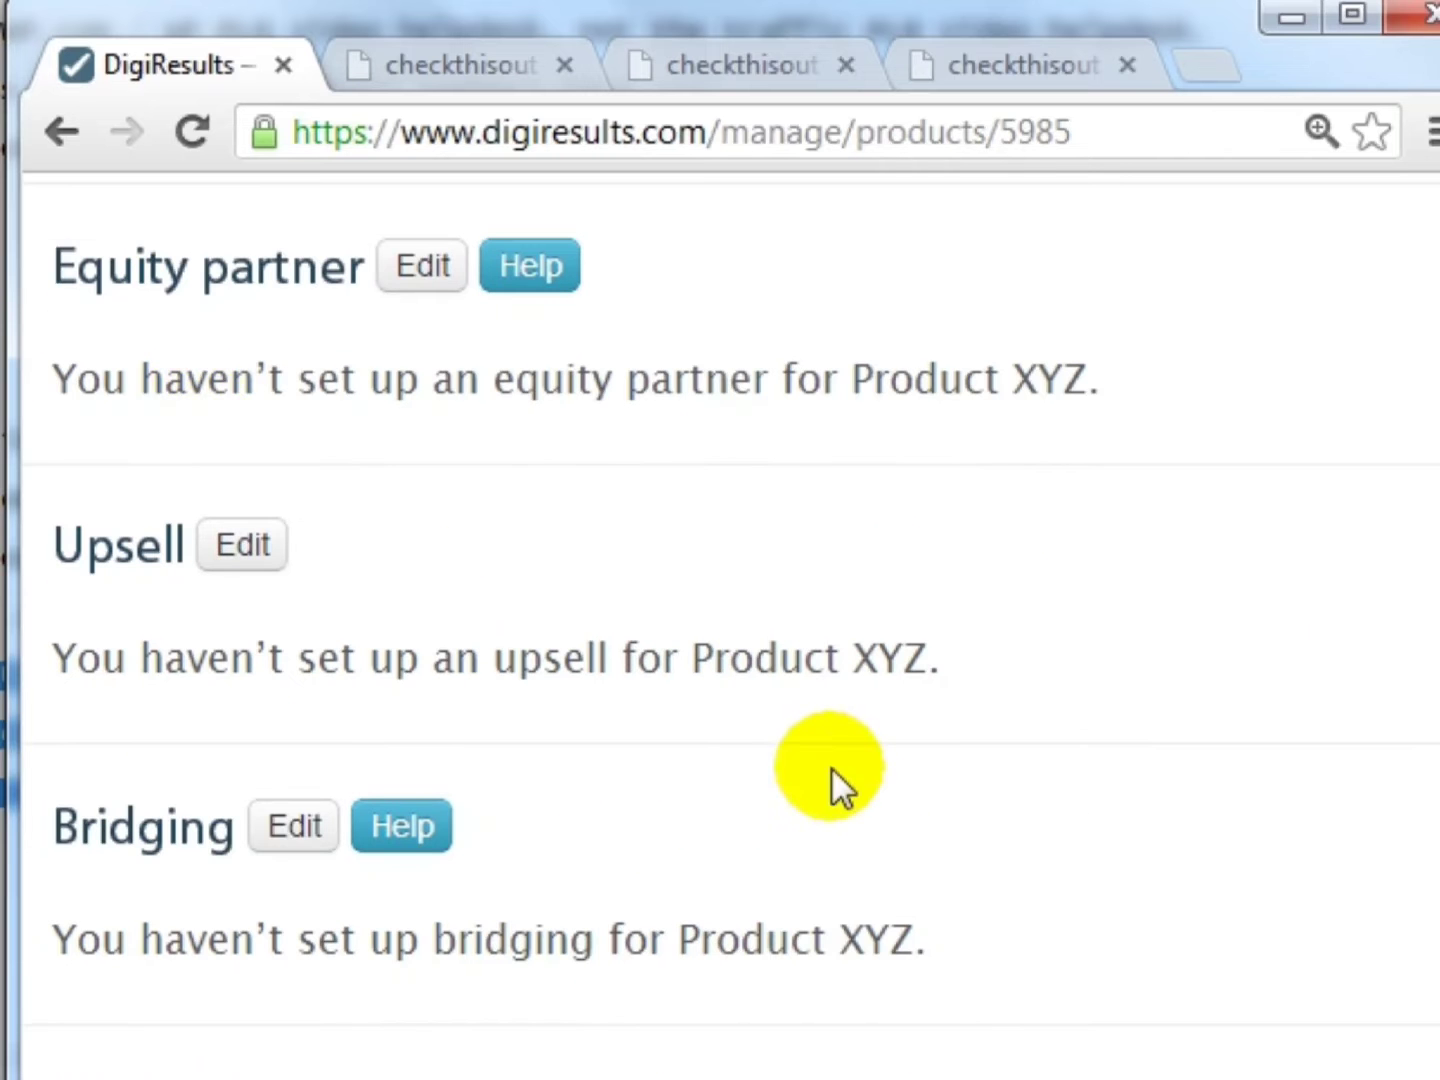
drag(57, 268, 360, 273)
scroll(503, 404, up, 2)
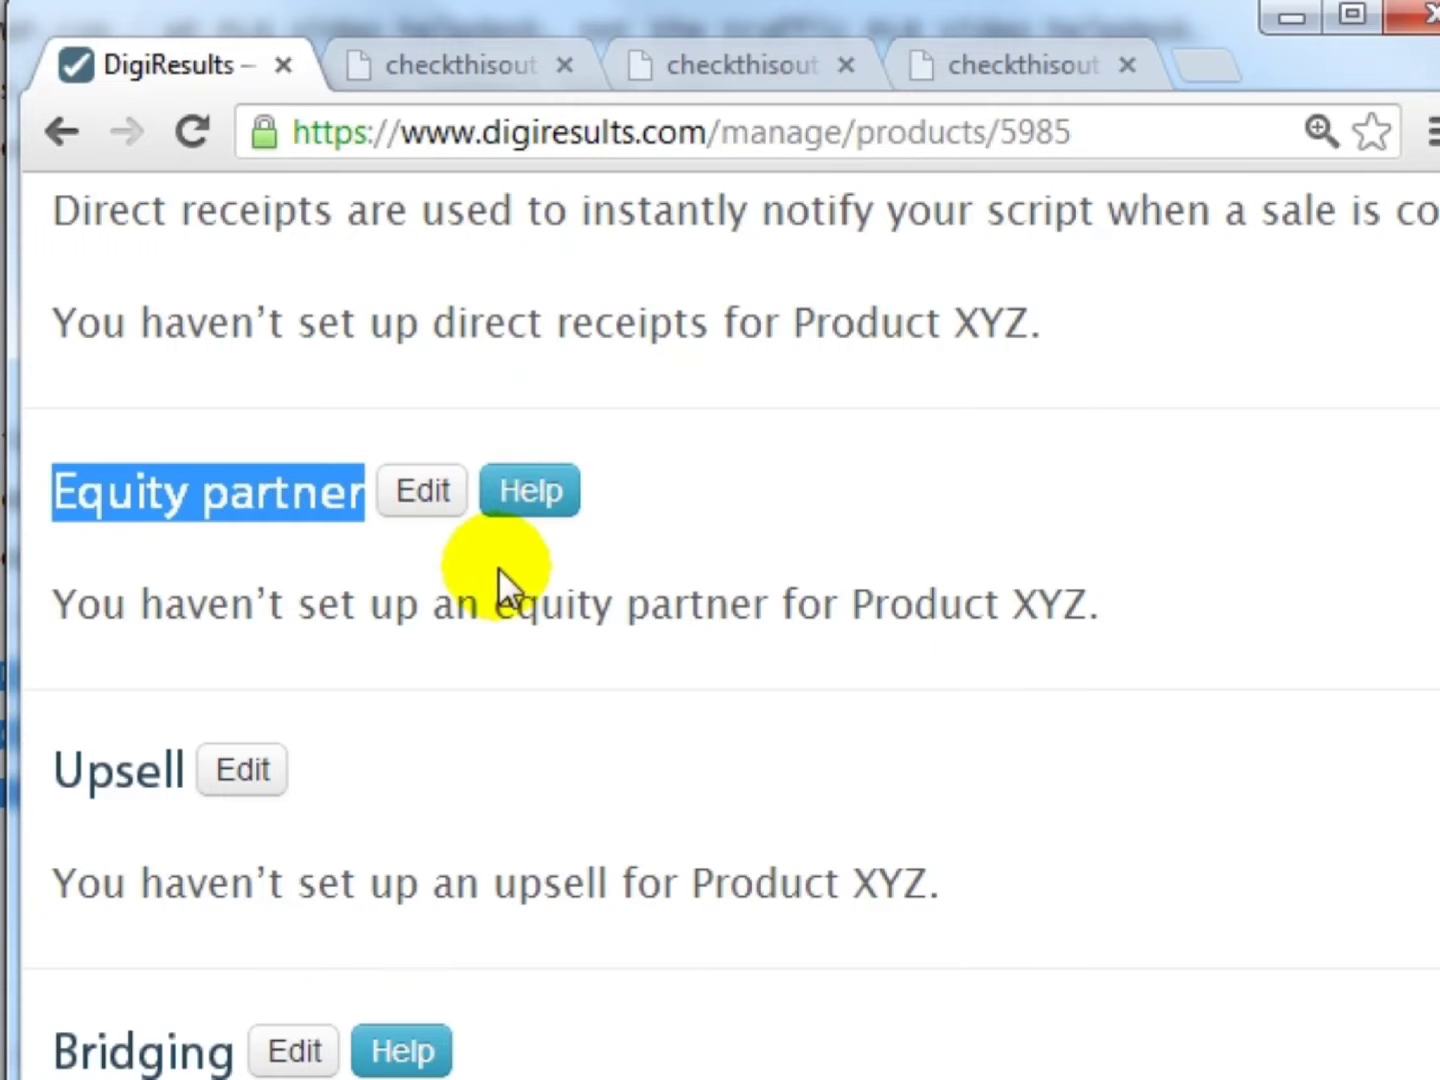
click(422, 492)
scroll(534, 712, down, 5)
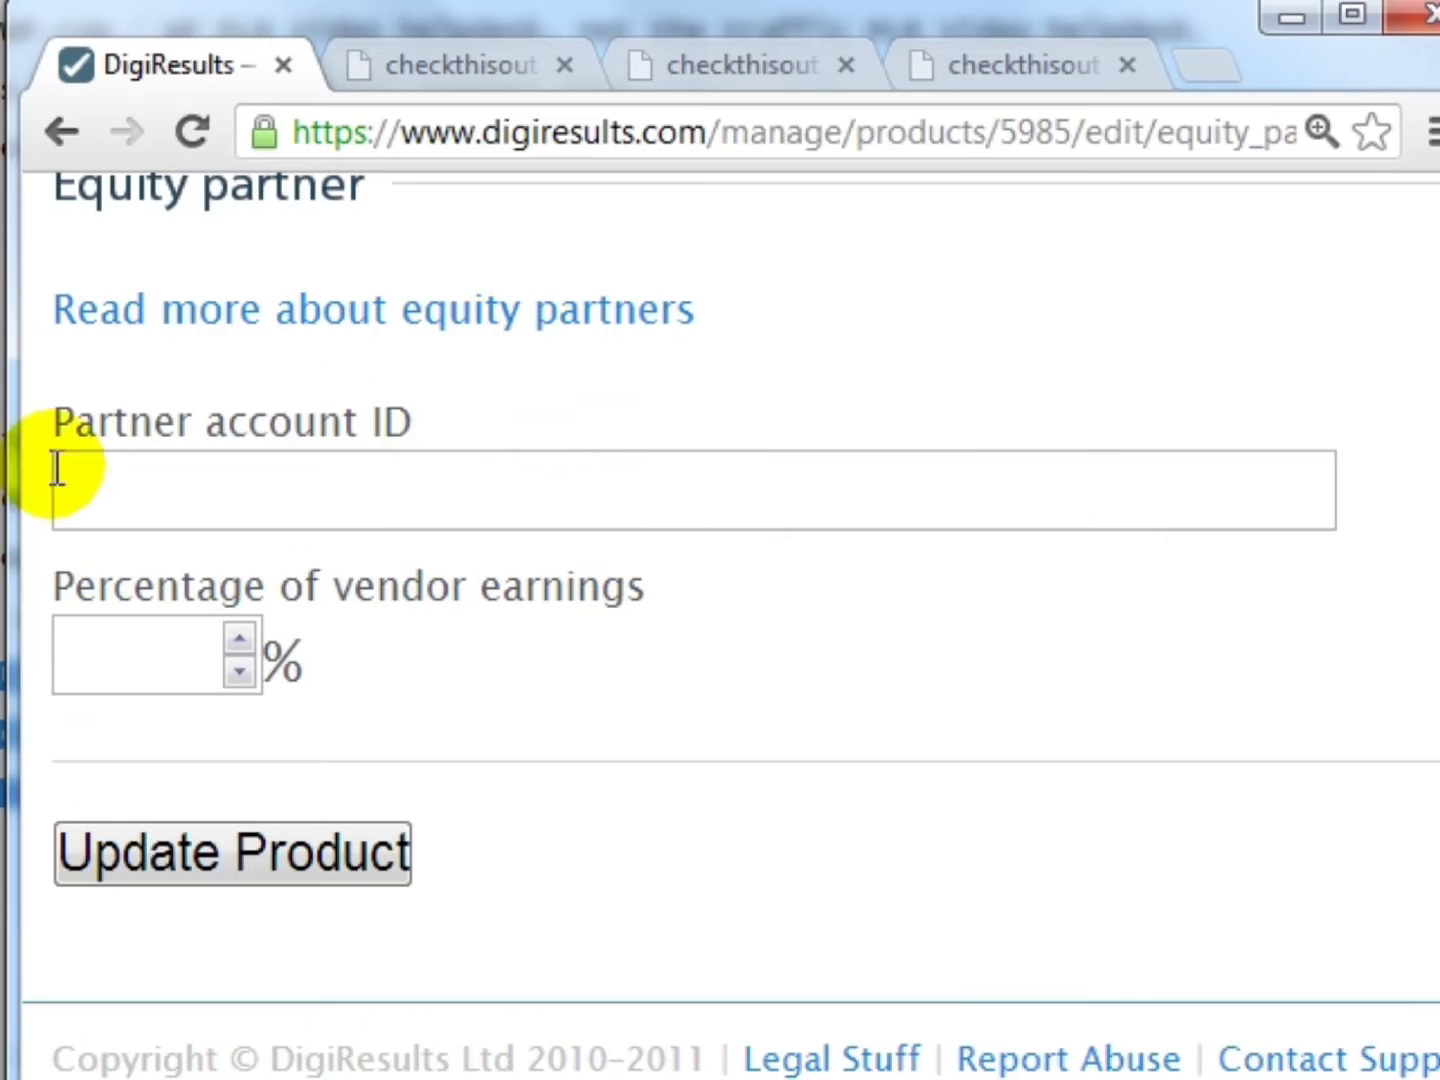
click(90, 490)
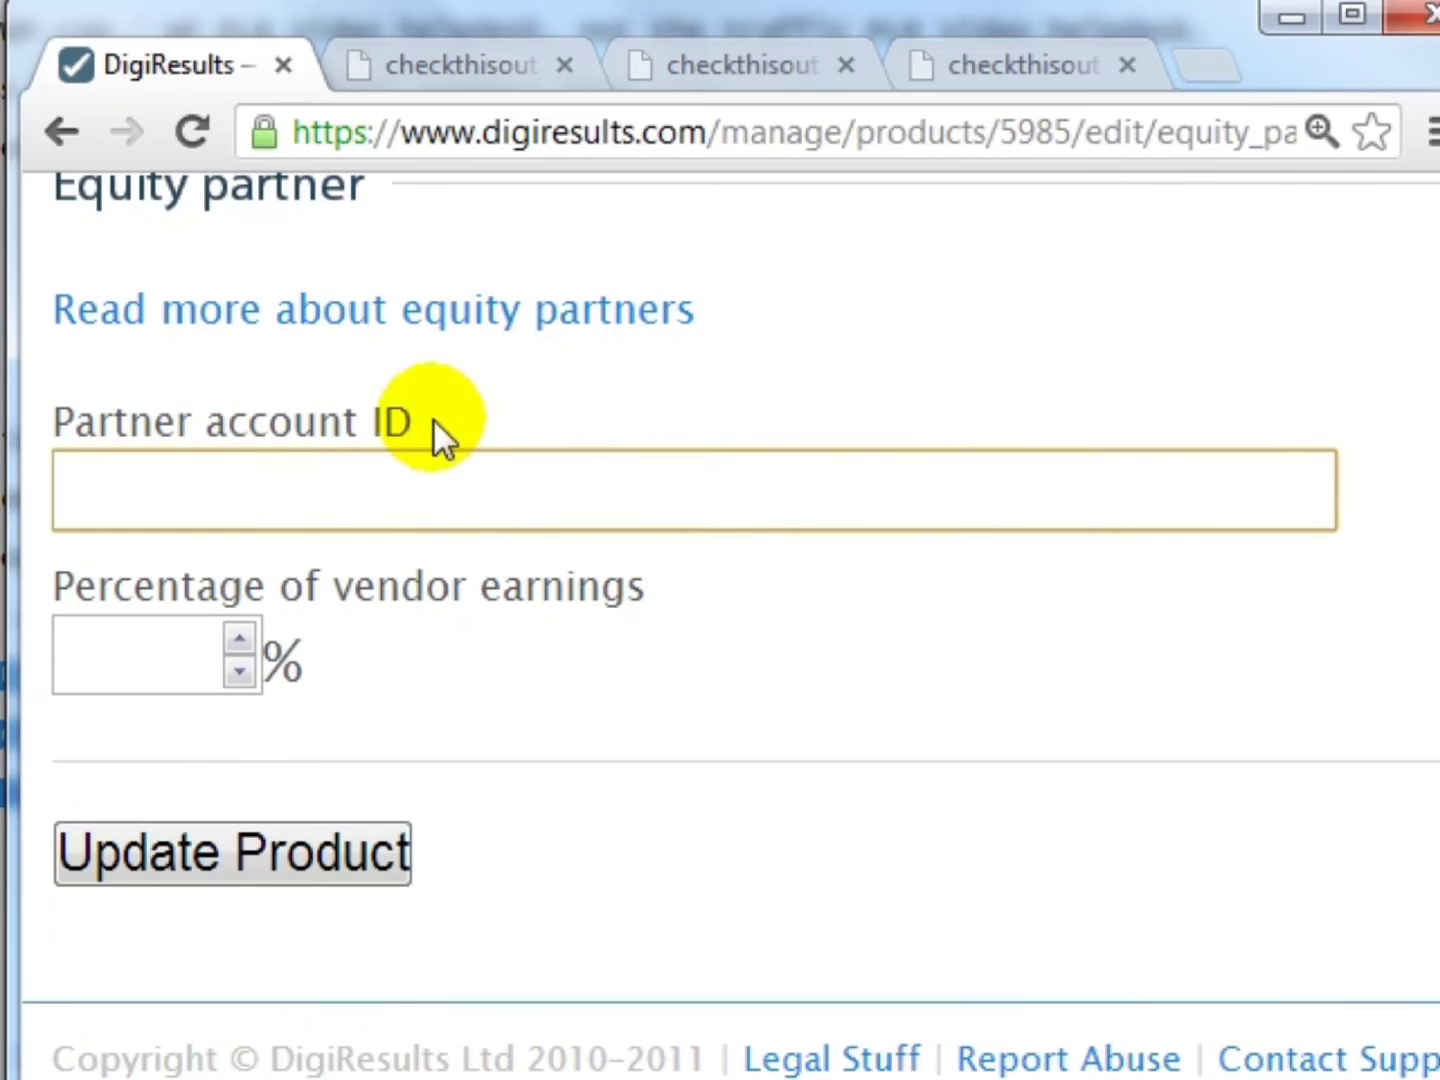
click(190, 640)
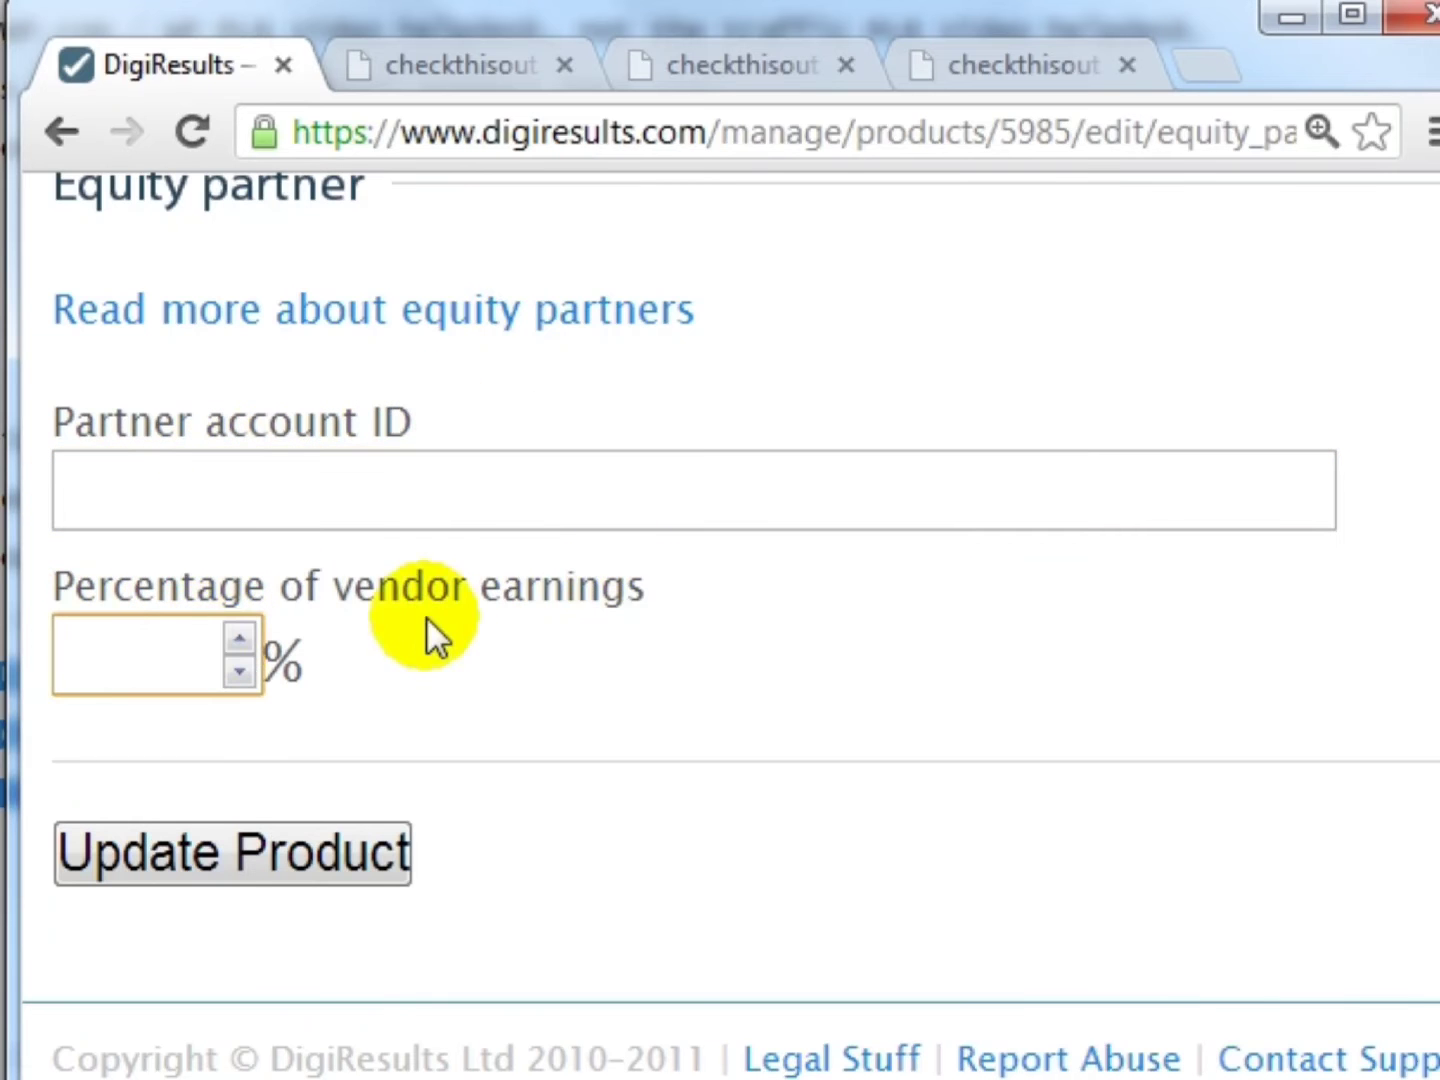
scroll(242, 205, up, 2)
click(72, 123)
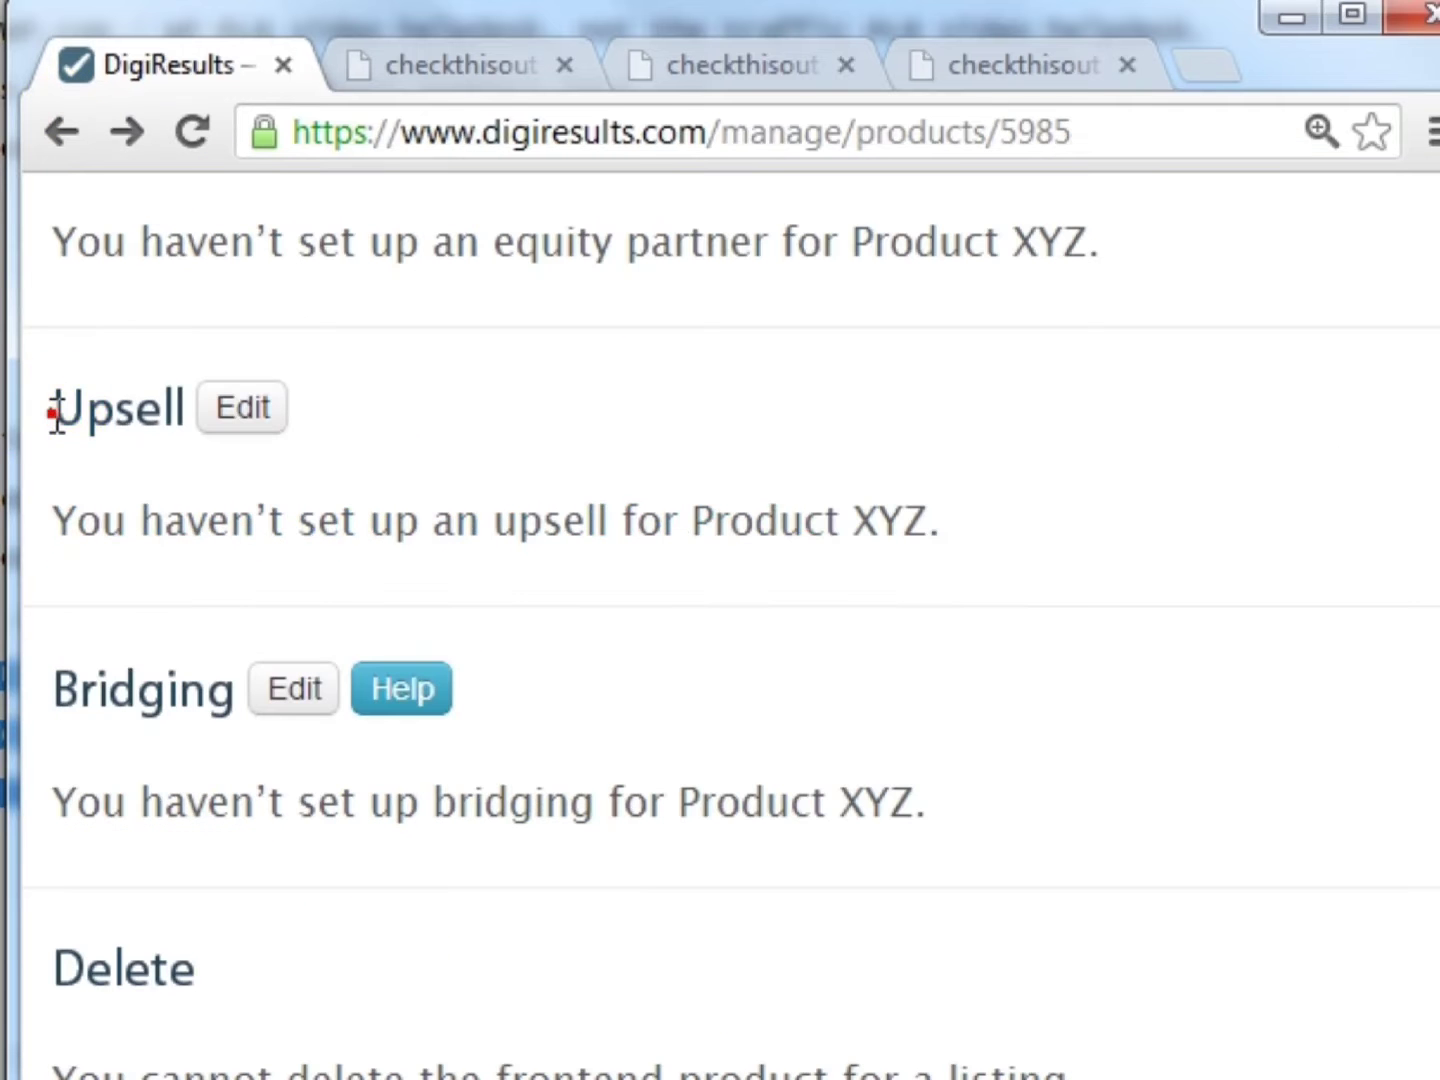
drag(162, 409, 48, 410)
click(715, 525)
scroll(715, 525, down, 2)
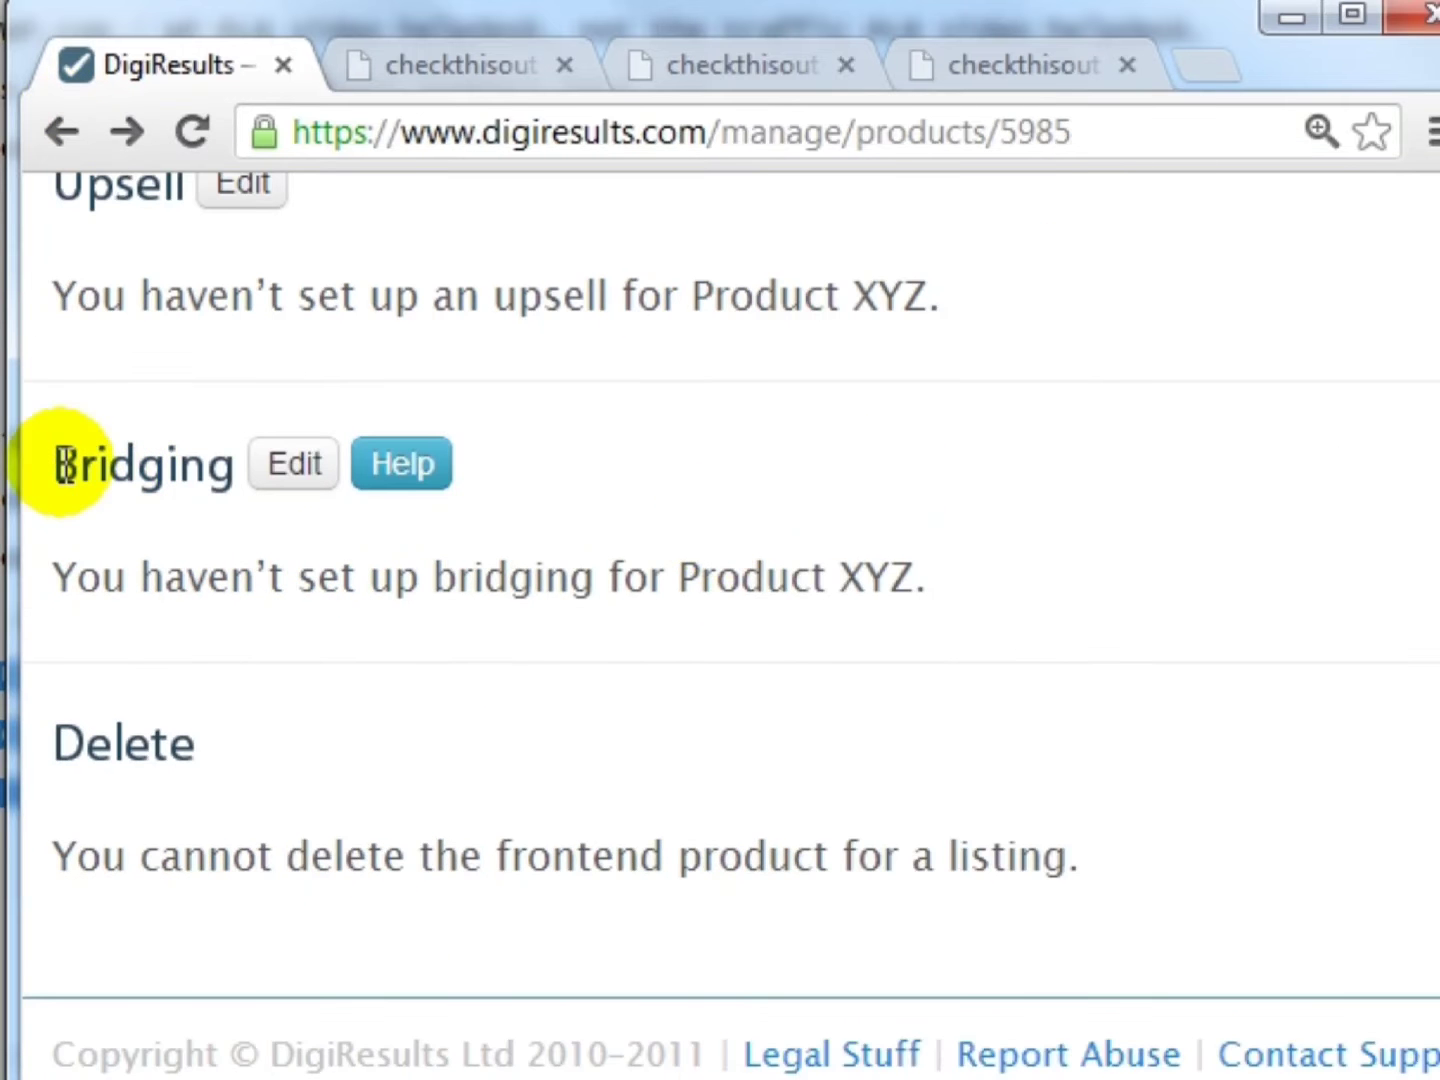
drag(57, 464, 229, 465)
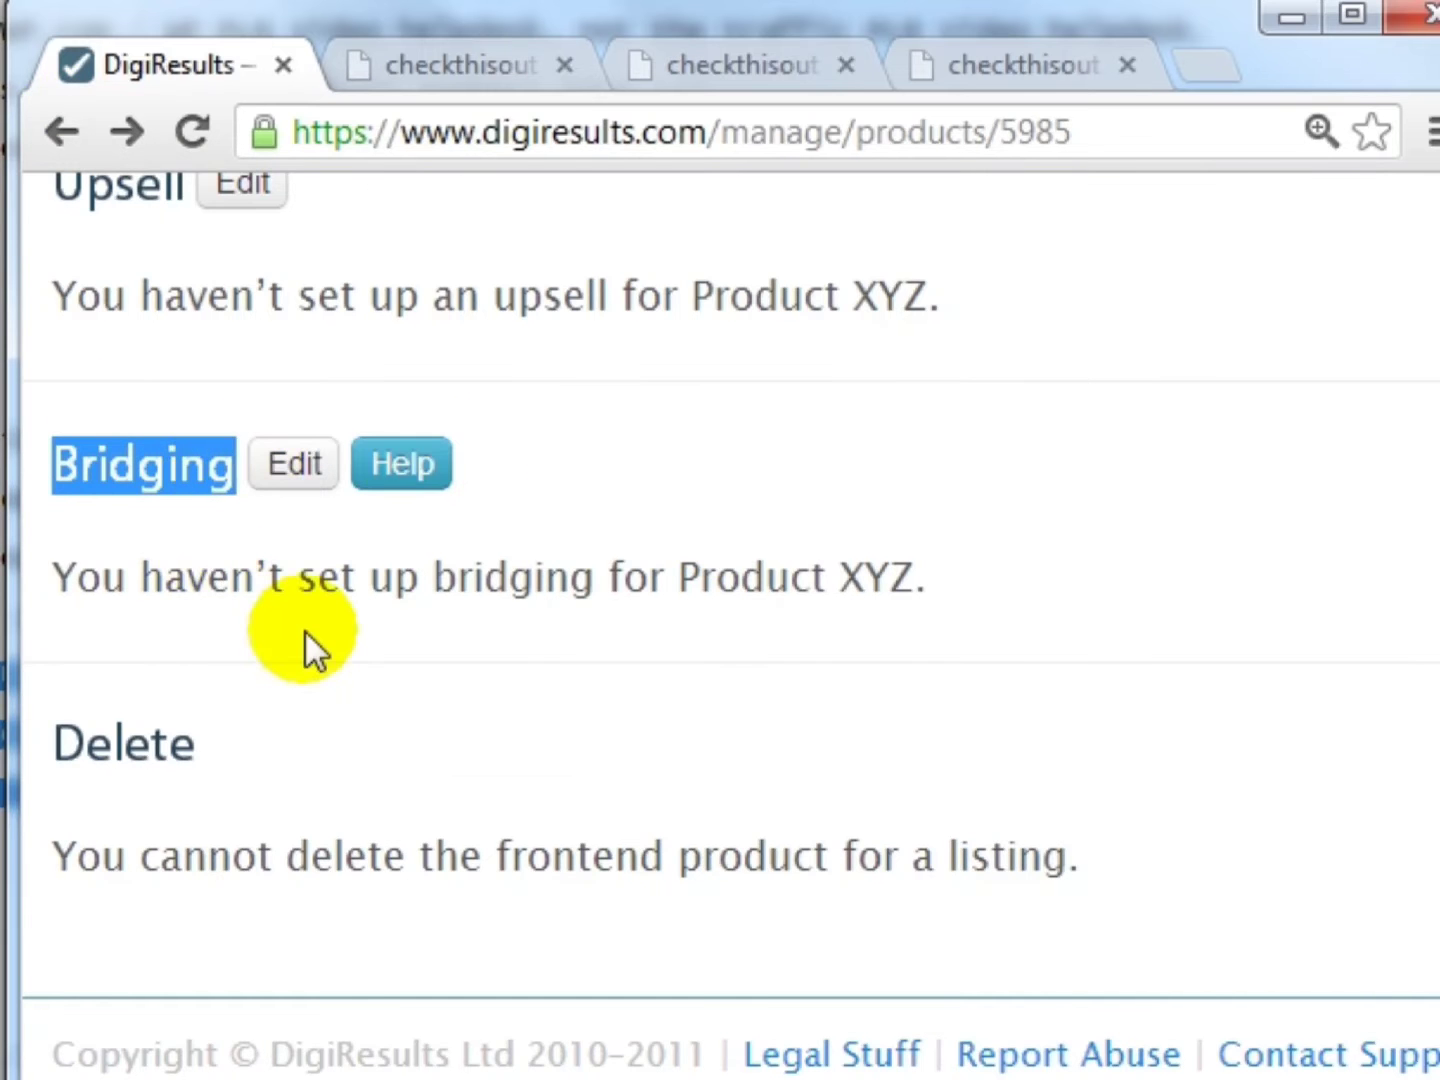
scroll(309, 643, up, 10)
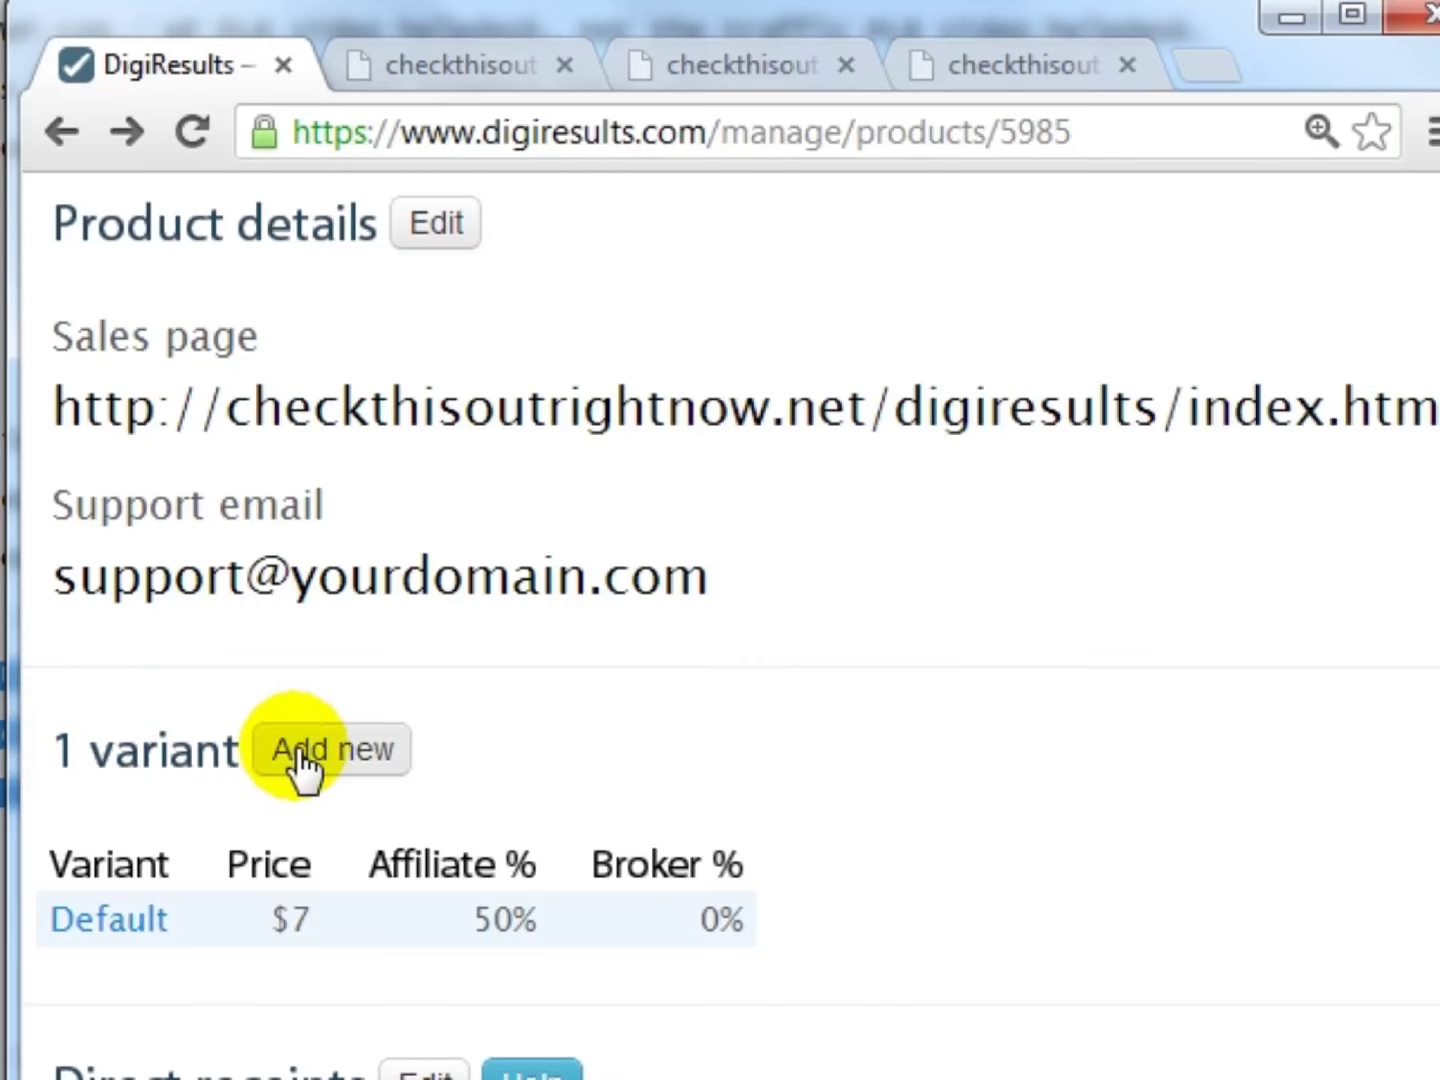
scroll(530, 665, down, 2)
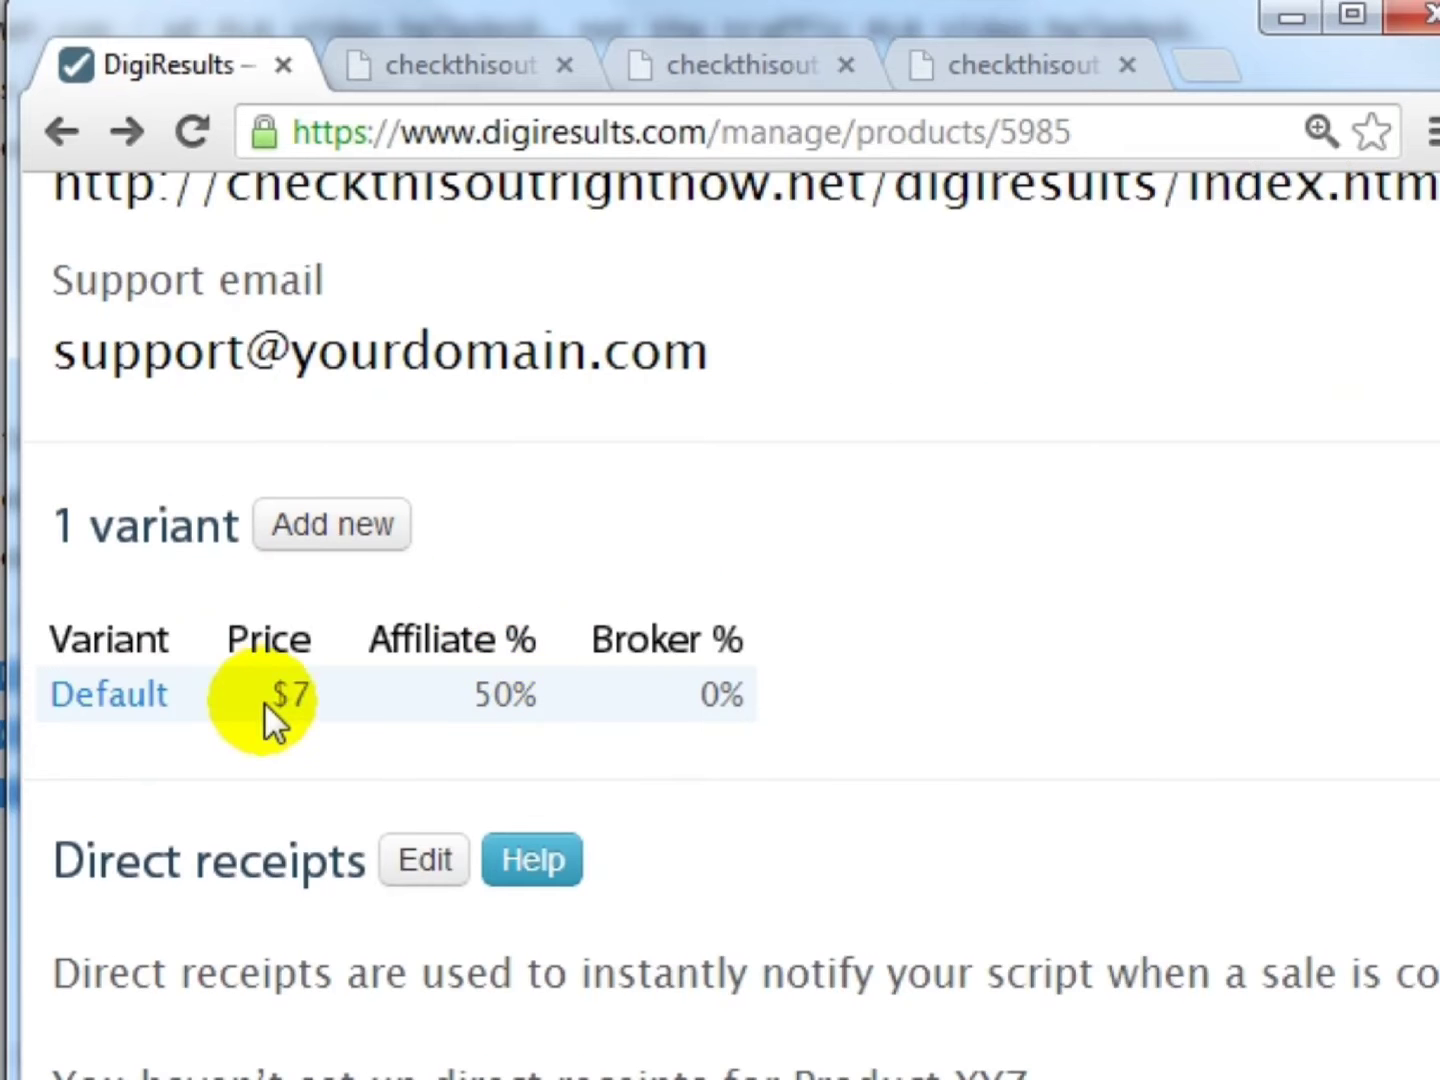
- Edit the Default variant and try switching its payment type to Subscription
click(140, 710)
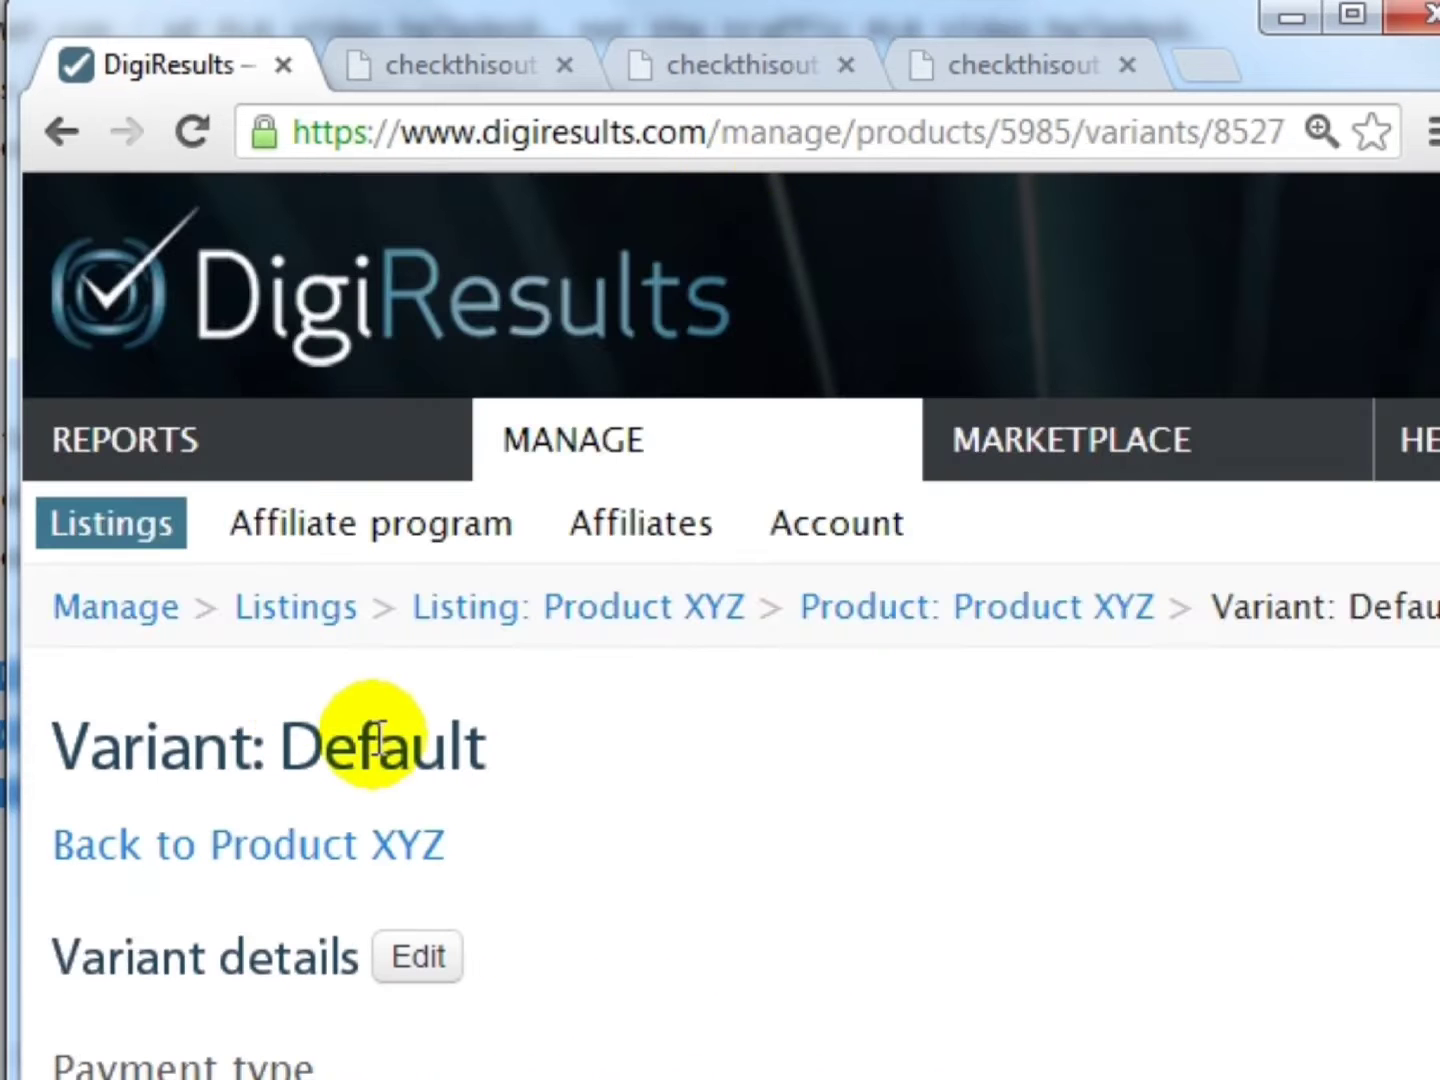
scroll(375, 741, down, 4)
click(410, 506)
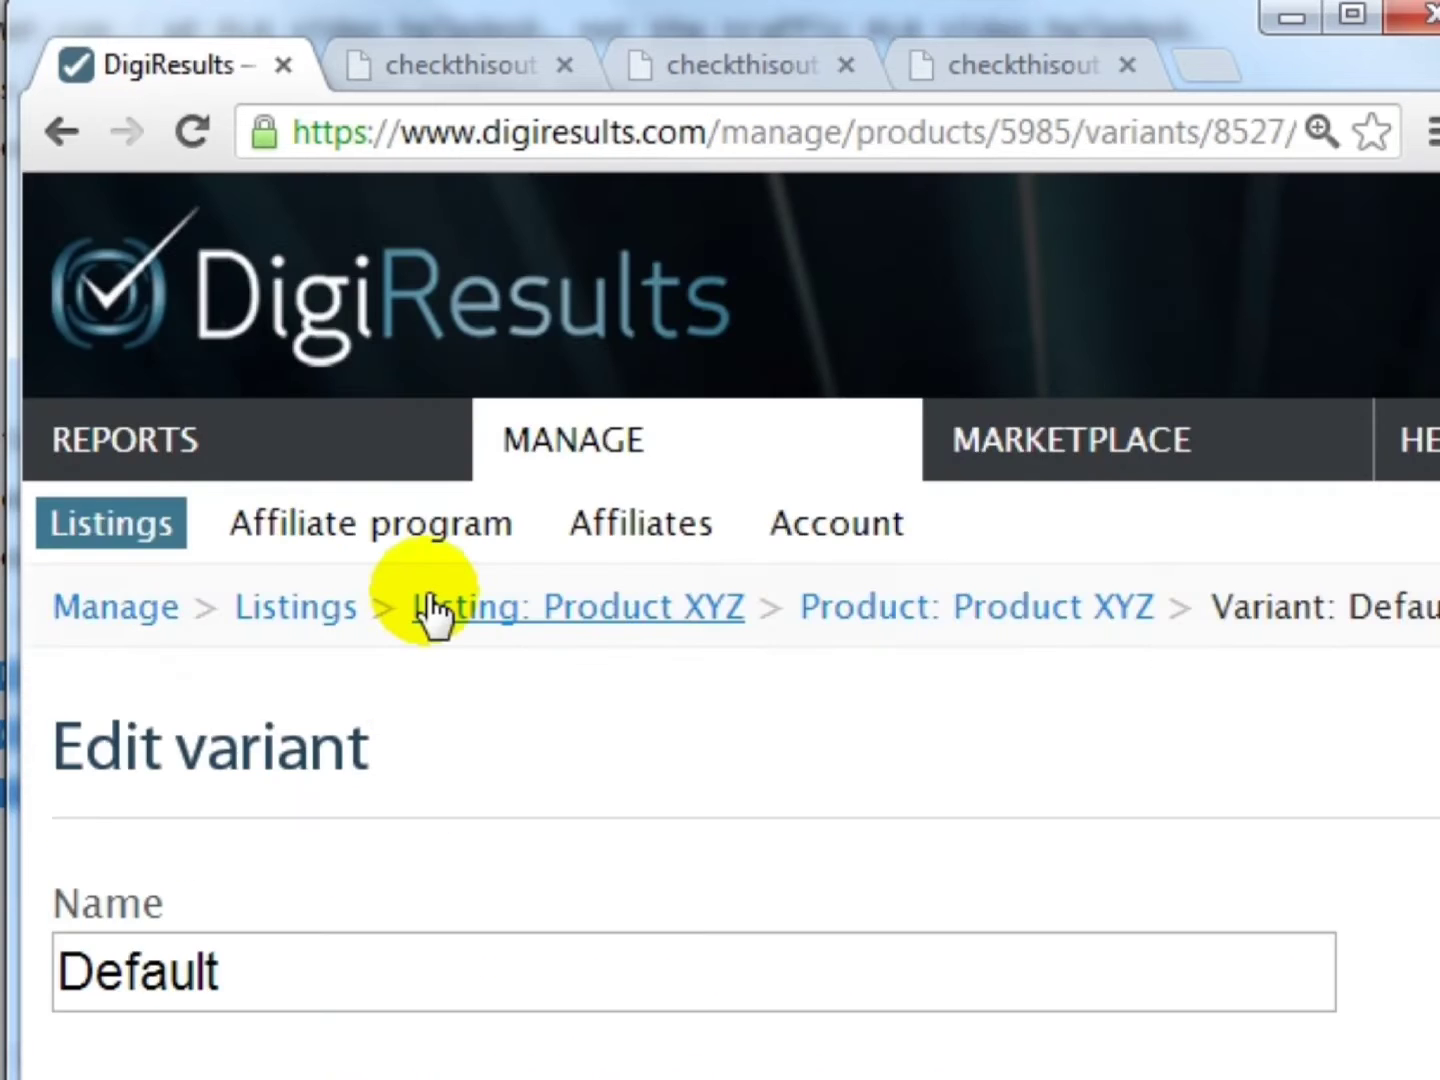
scroll(691, 726, down, 4)
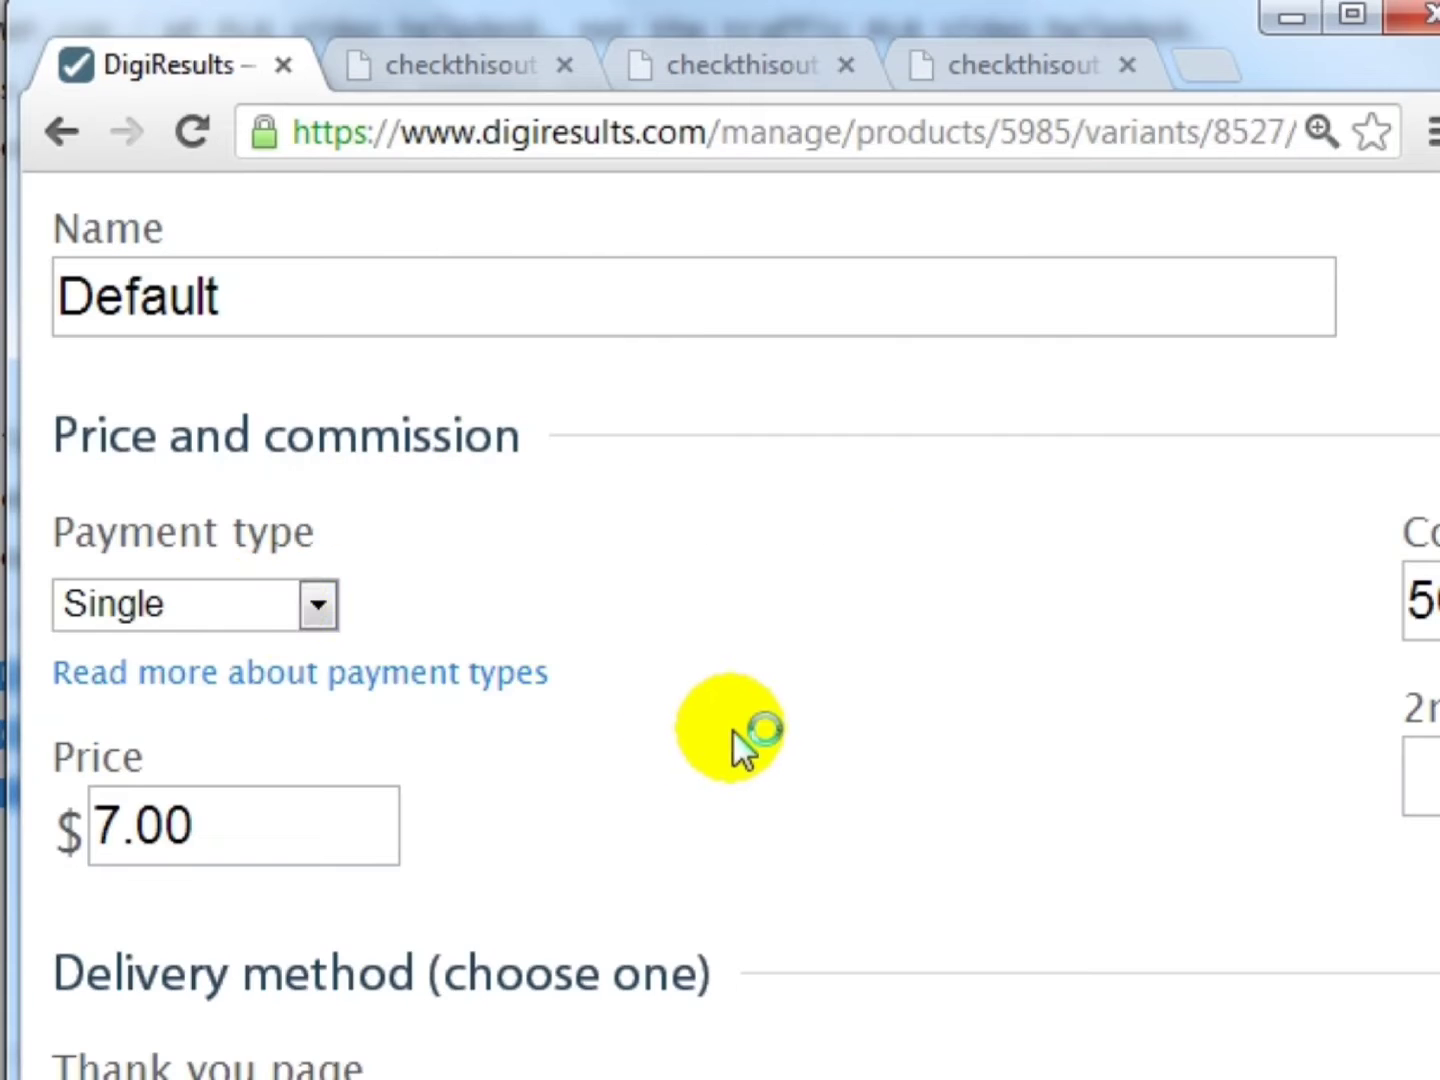
click(265, 600)
click(250, 695)
scroll(589, 675, down, 2)
scroll(579, 662, up, 2)
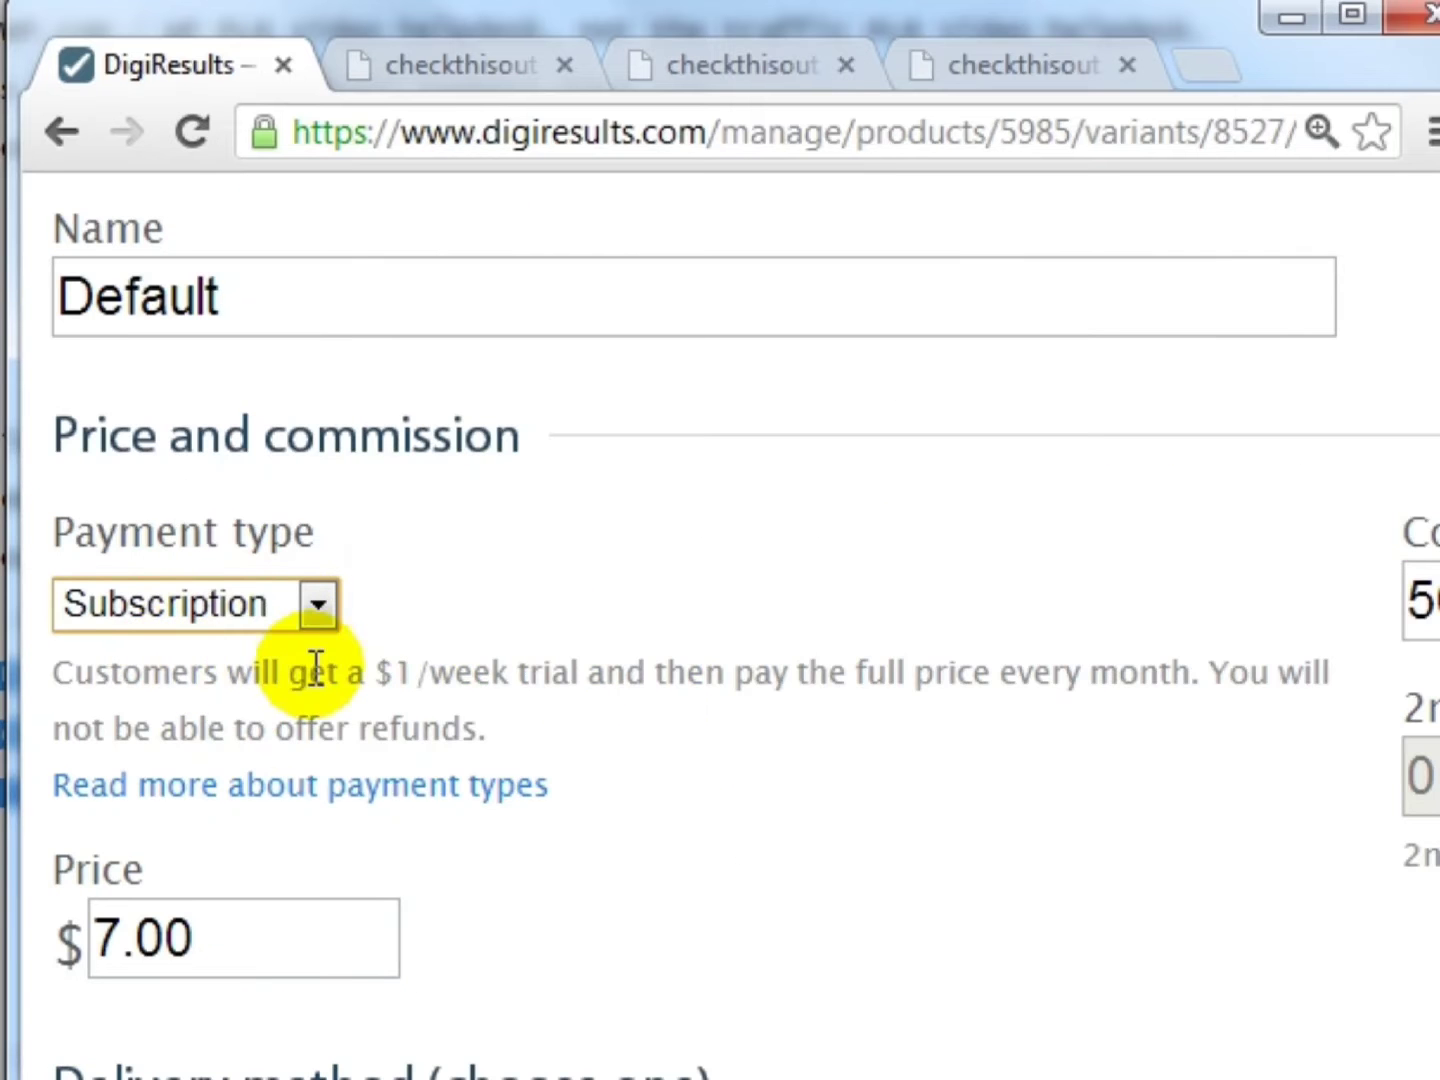
click(395, 671)
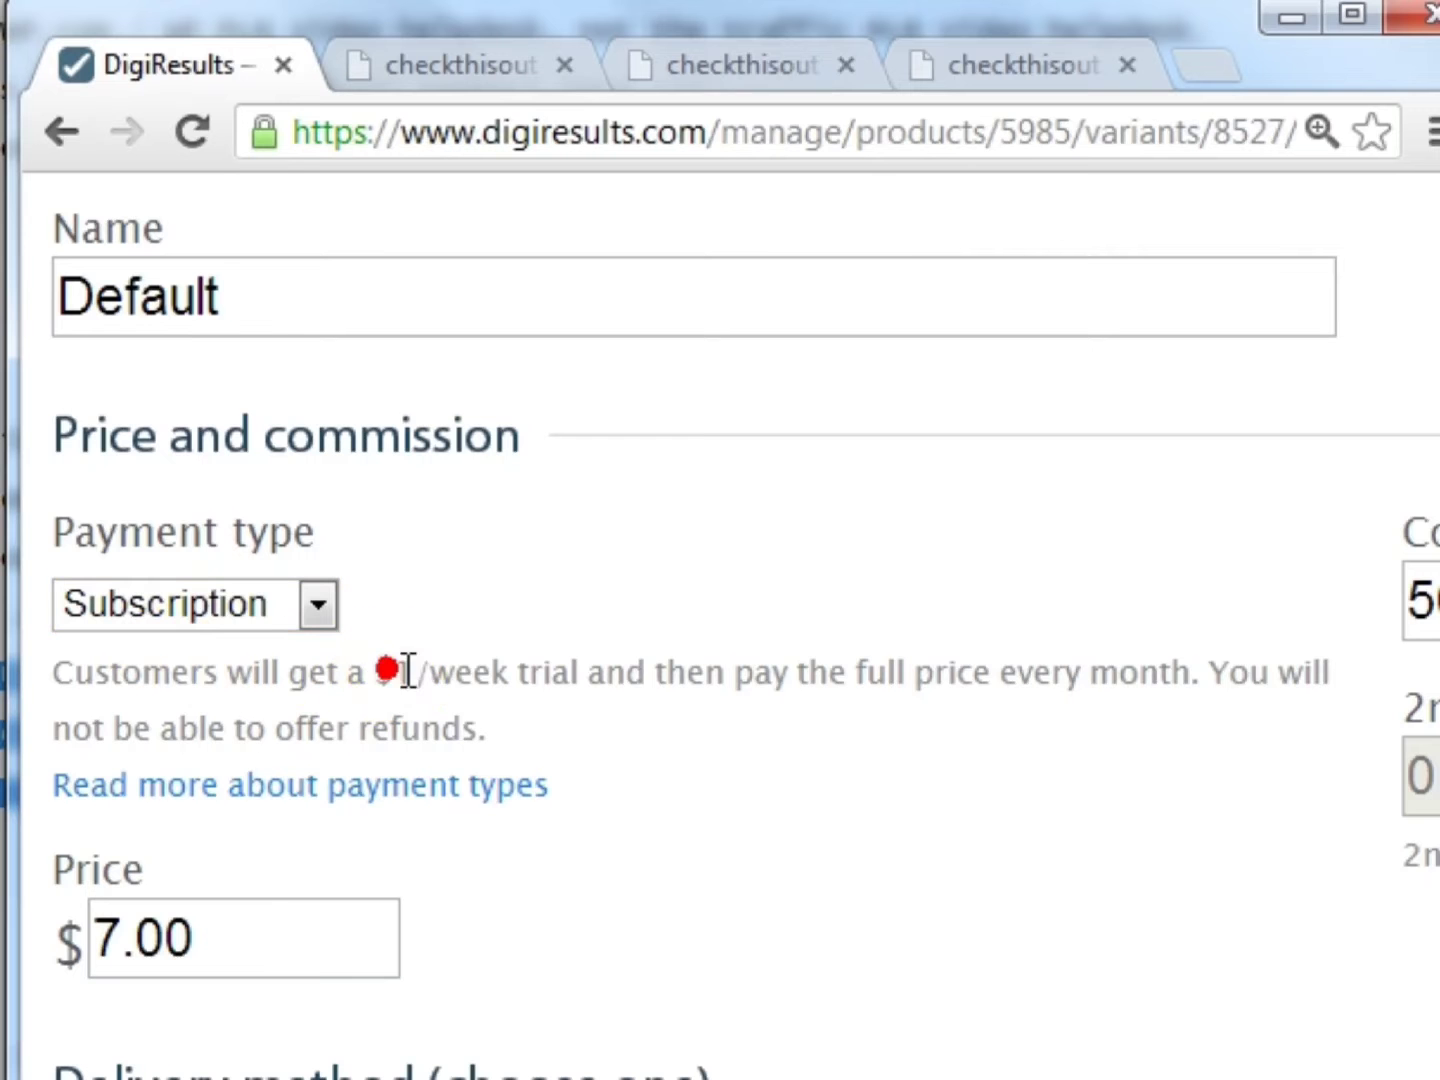
- Review the subscription wording ($1 /week trial, monthly full price) and the 7.00 price field
drag(408, 672, 553, 666)
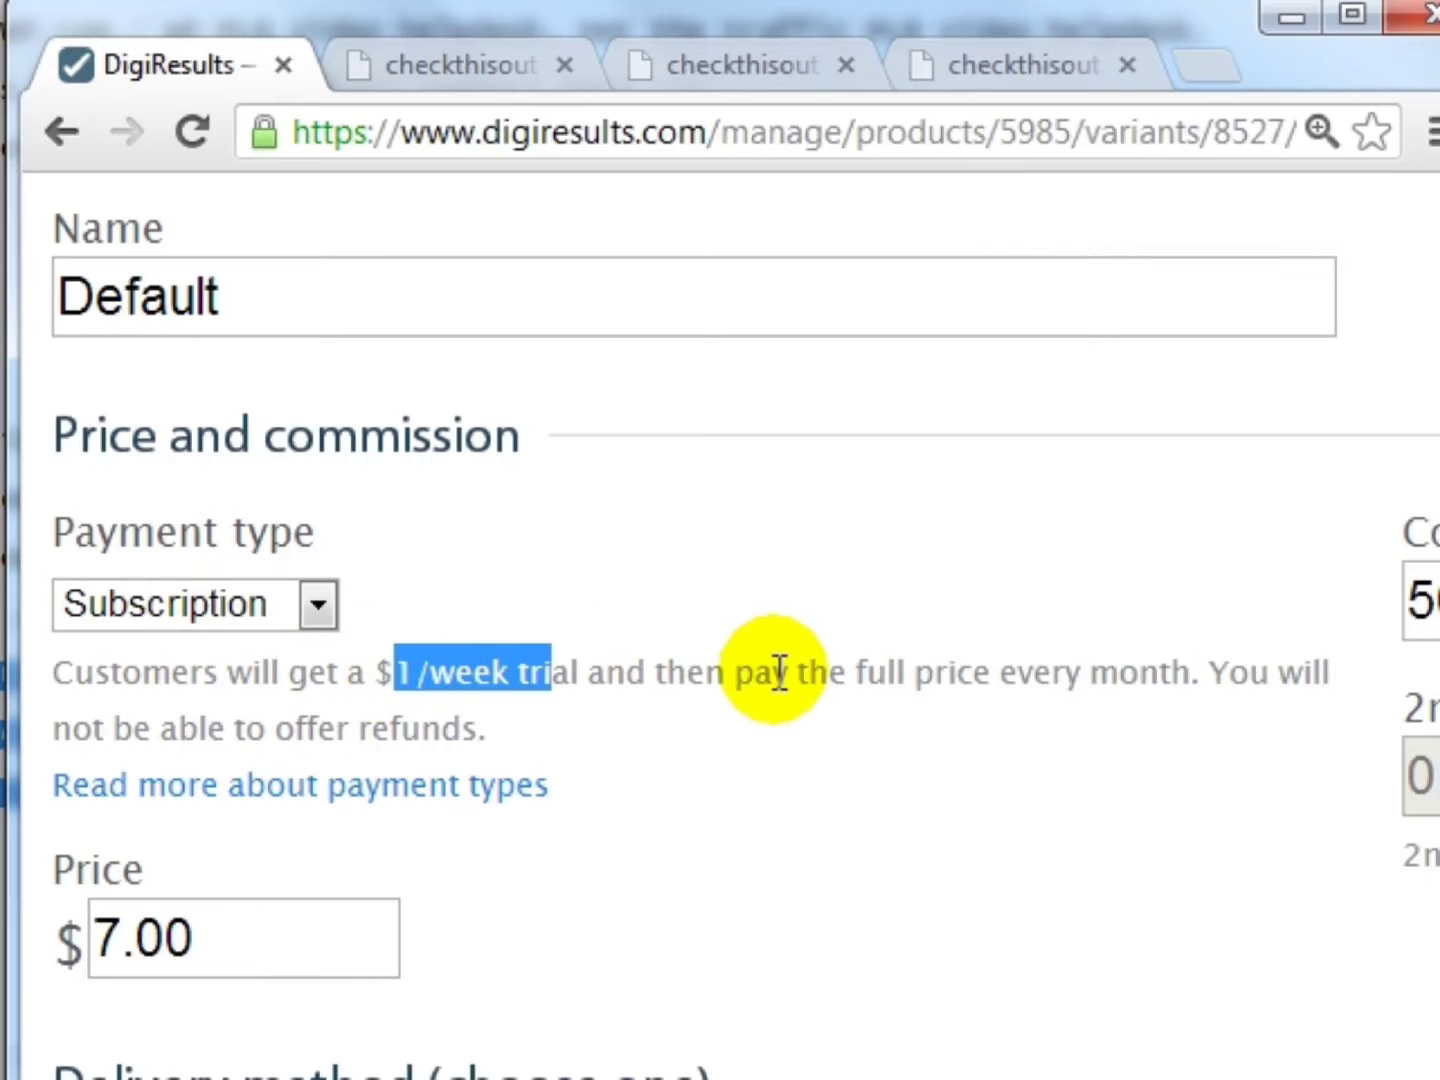
drag(737, 675, 1274, 672)
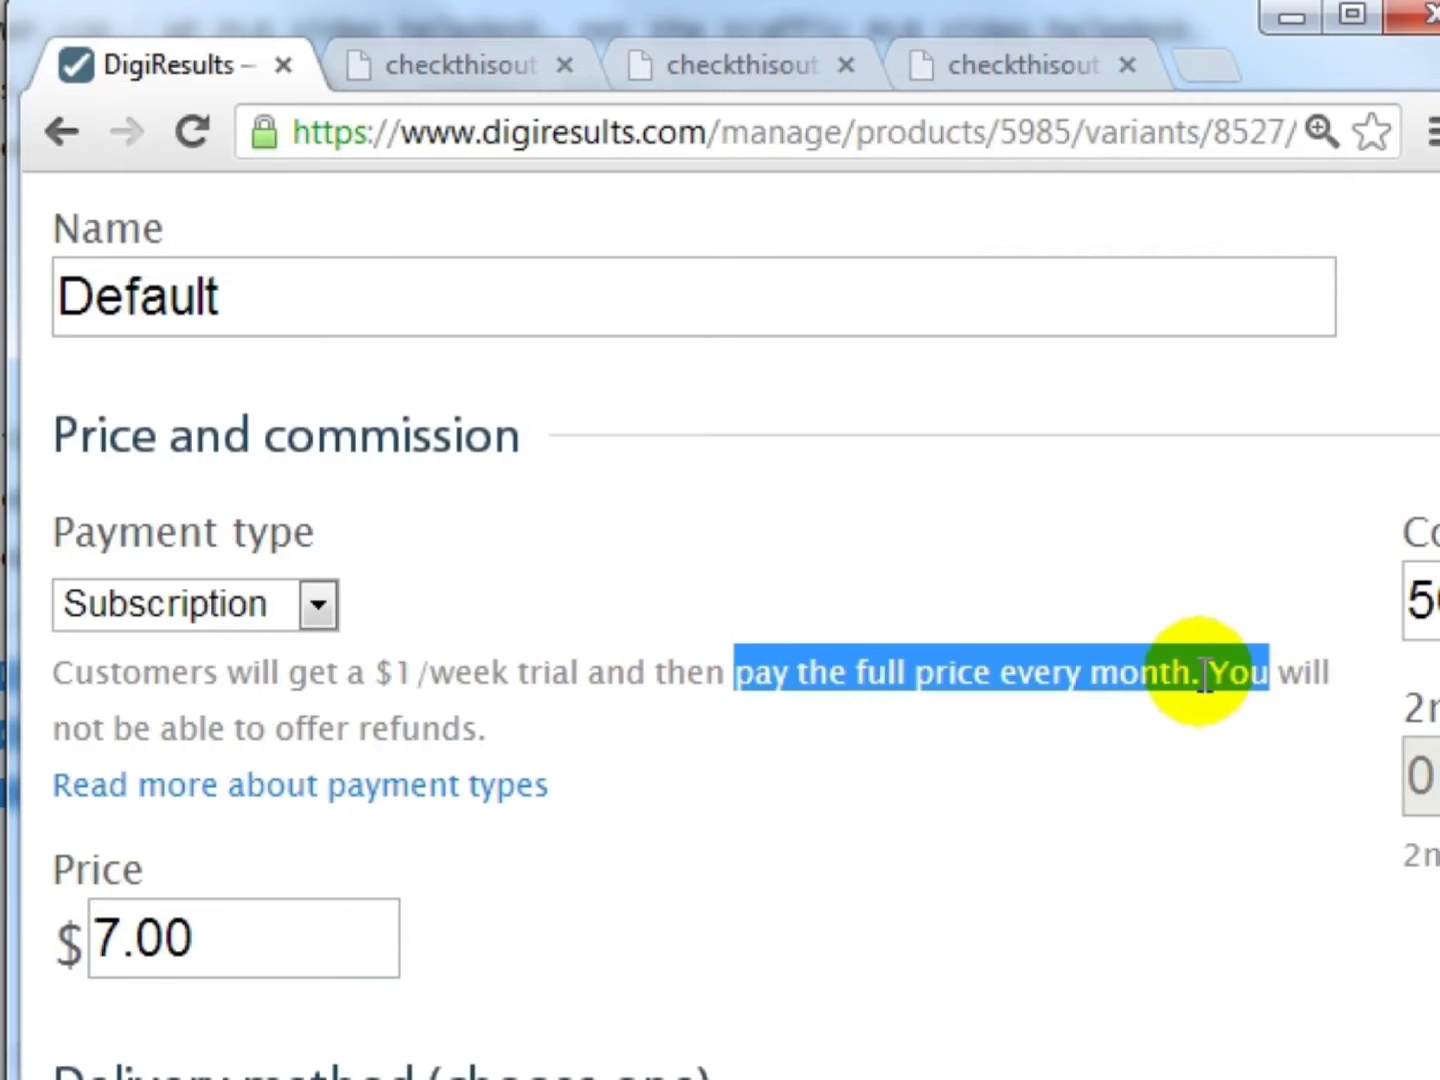
scroll(849, 604, down, 1)
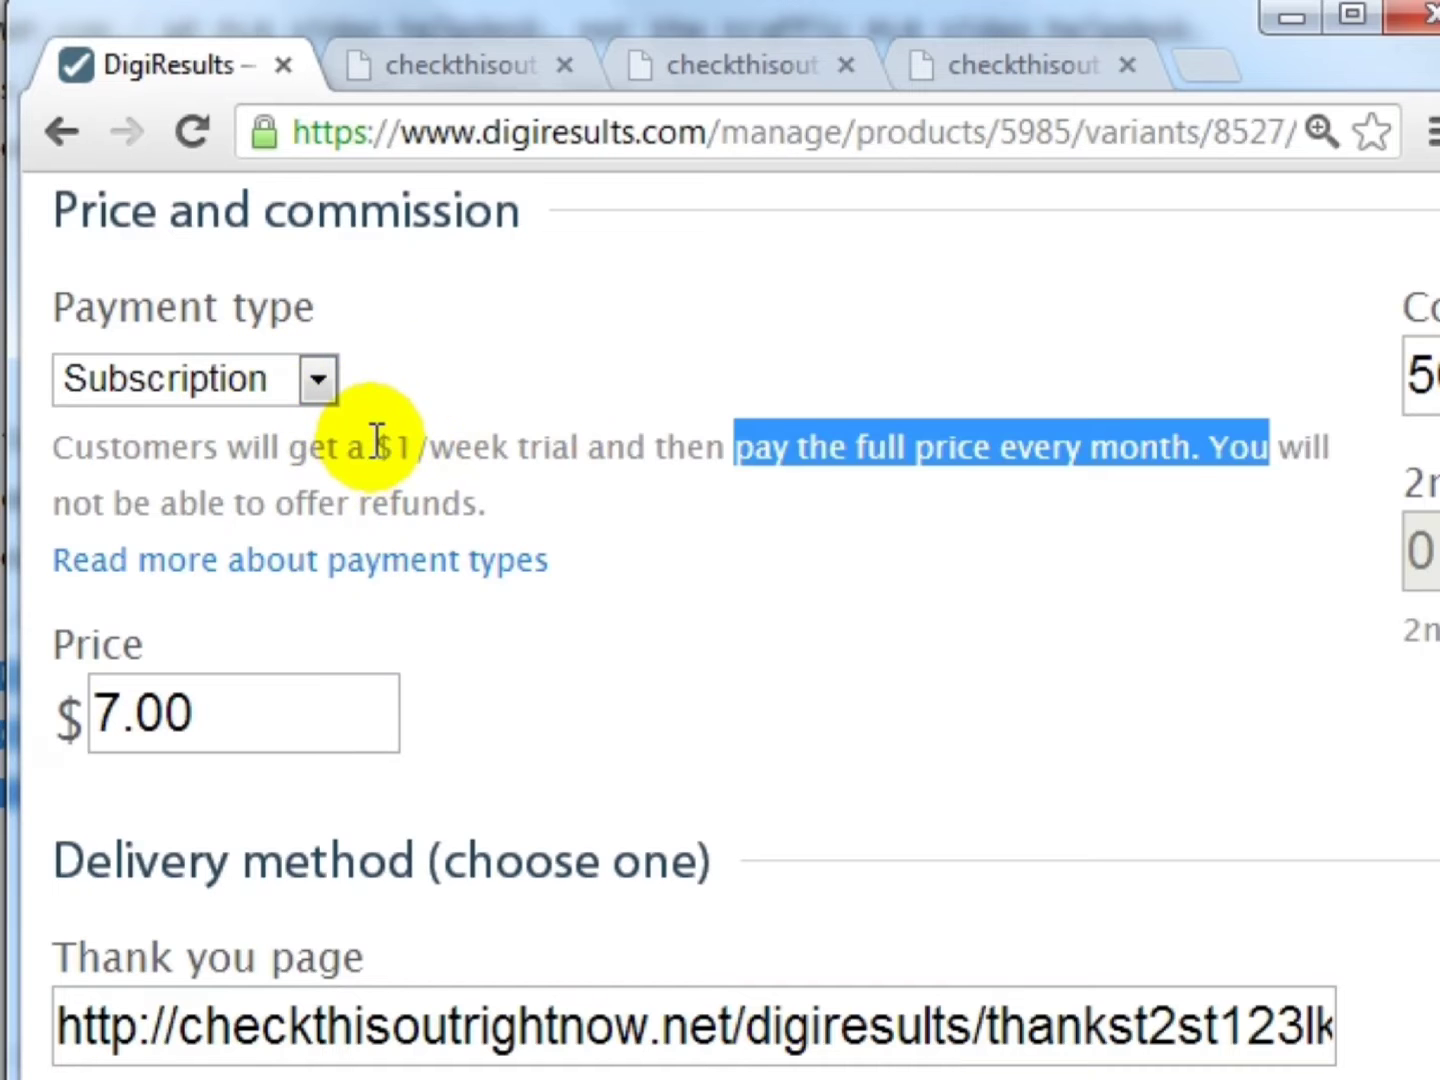
drag(375, 446, 592, 446)
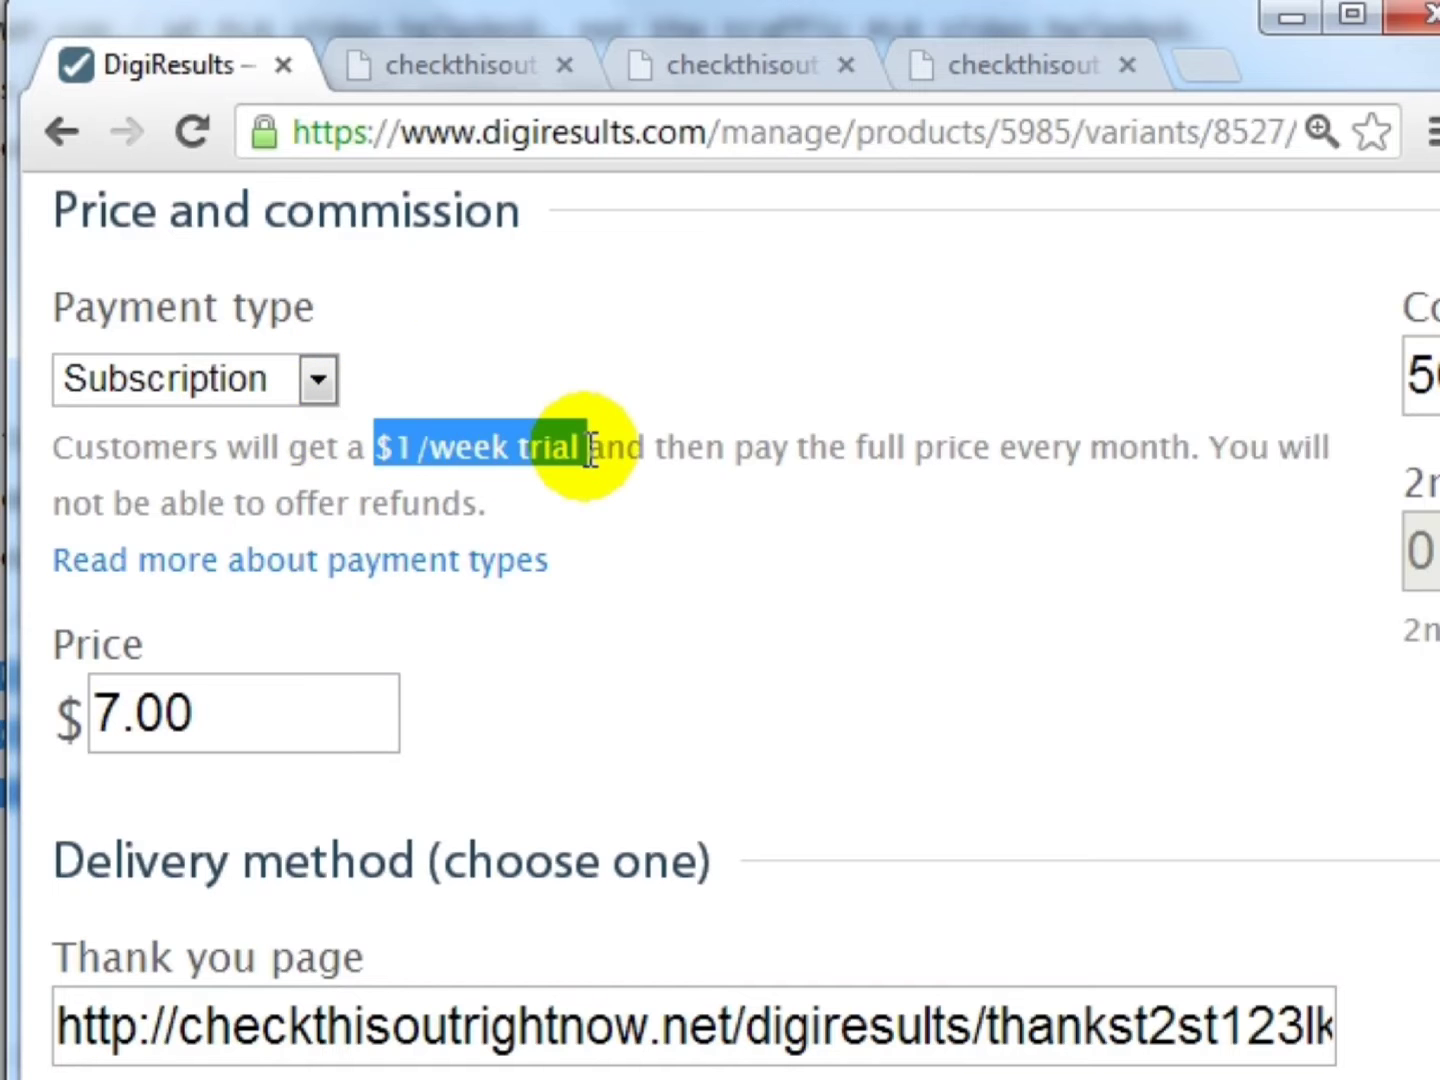
click(251, 724)
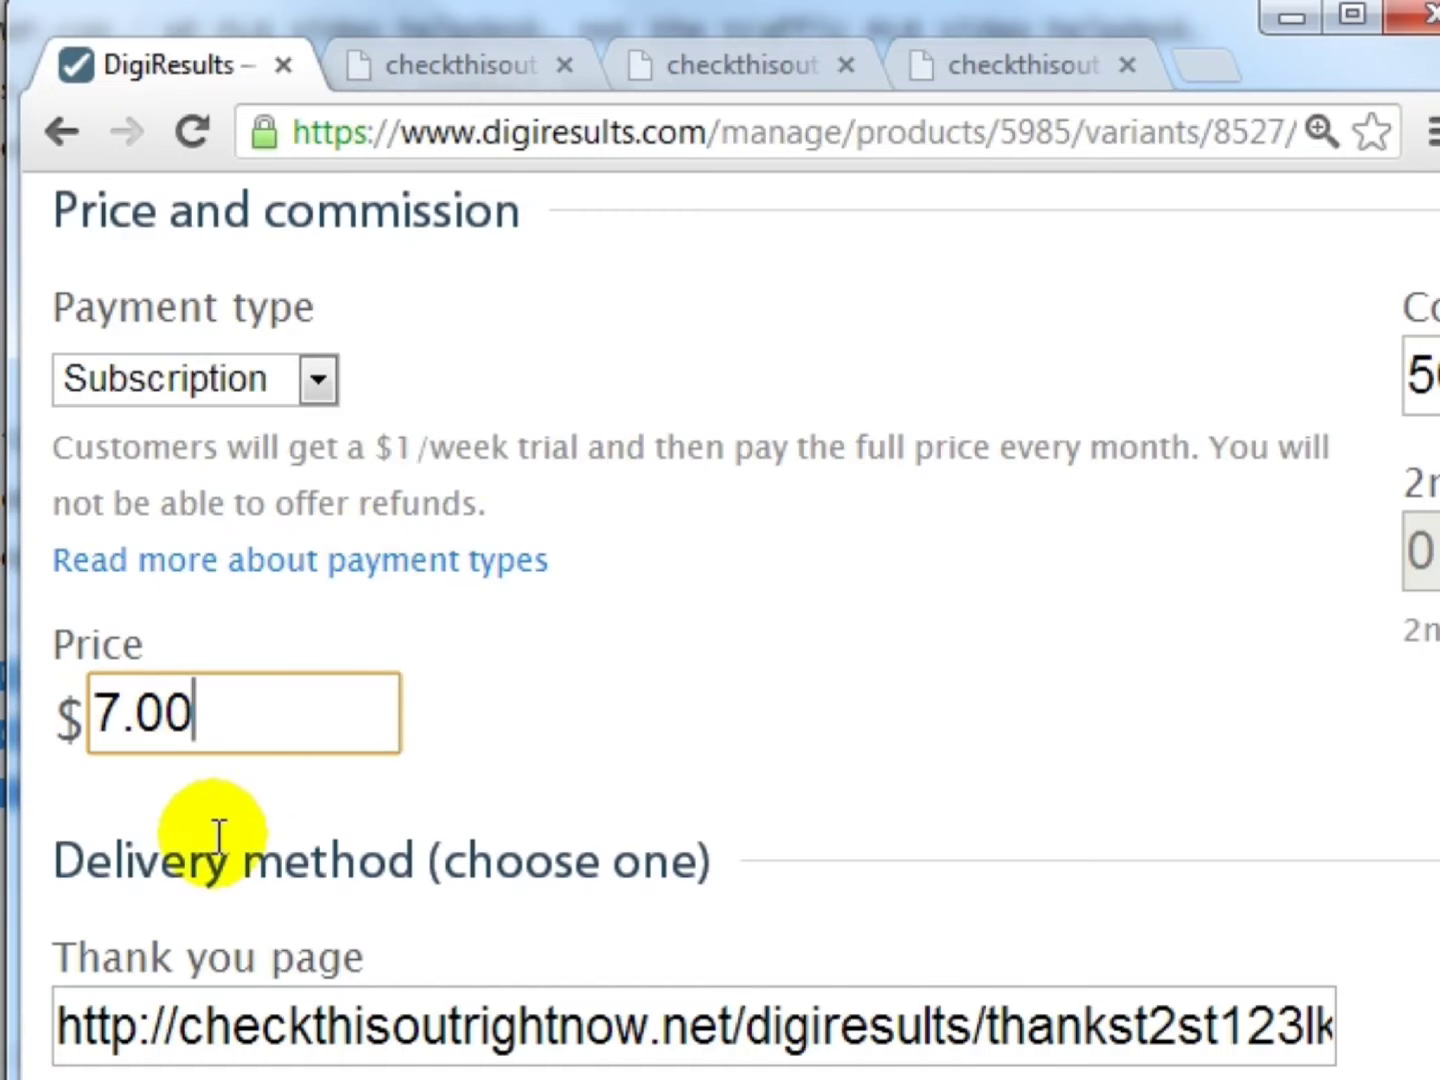
scroll(536, 861, down, 3)
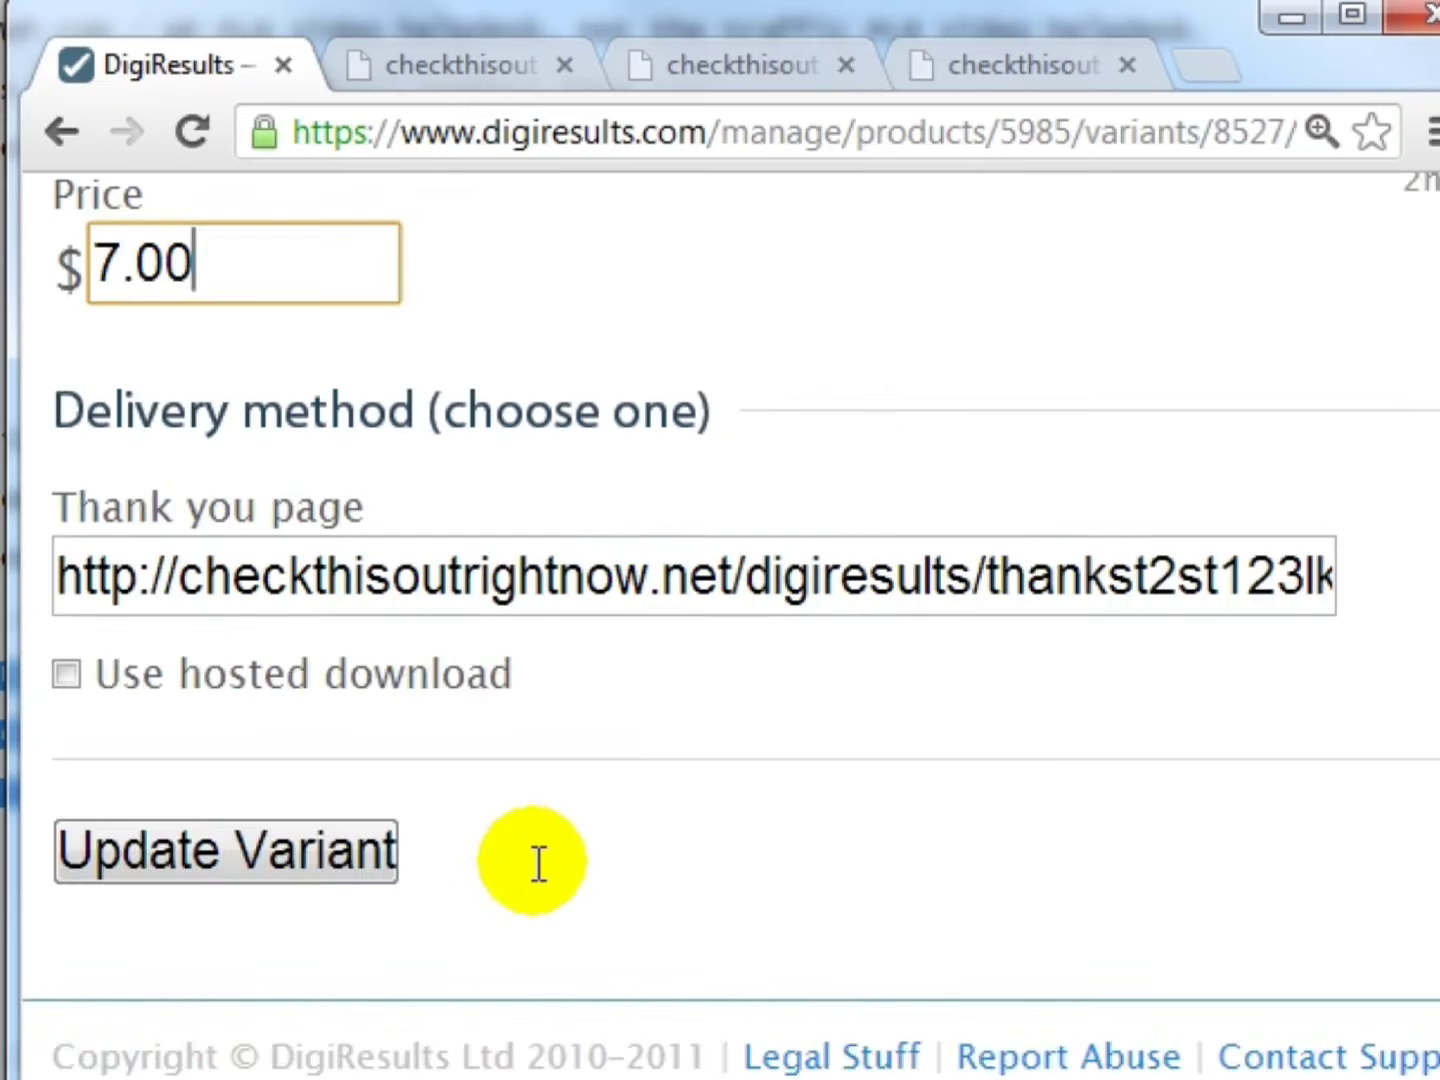
scroll(536, 864, up, 5)
scroll(538, 865, up, 4)
- Discard the variant edit, keeping Single at $7, and return to the Product XYZ listing page
key(alt+Left)
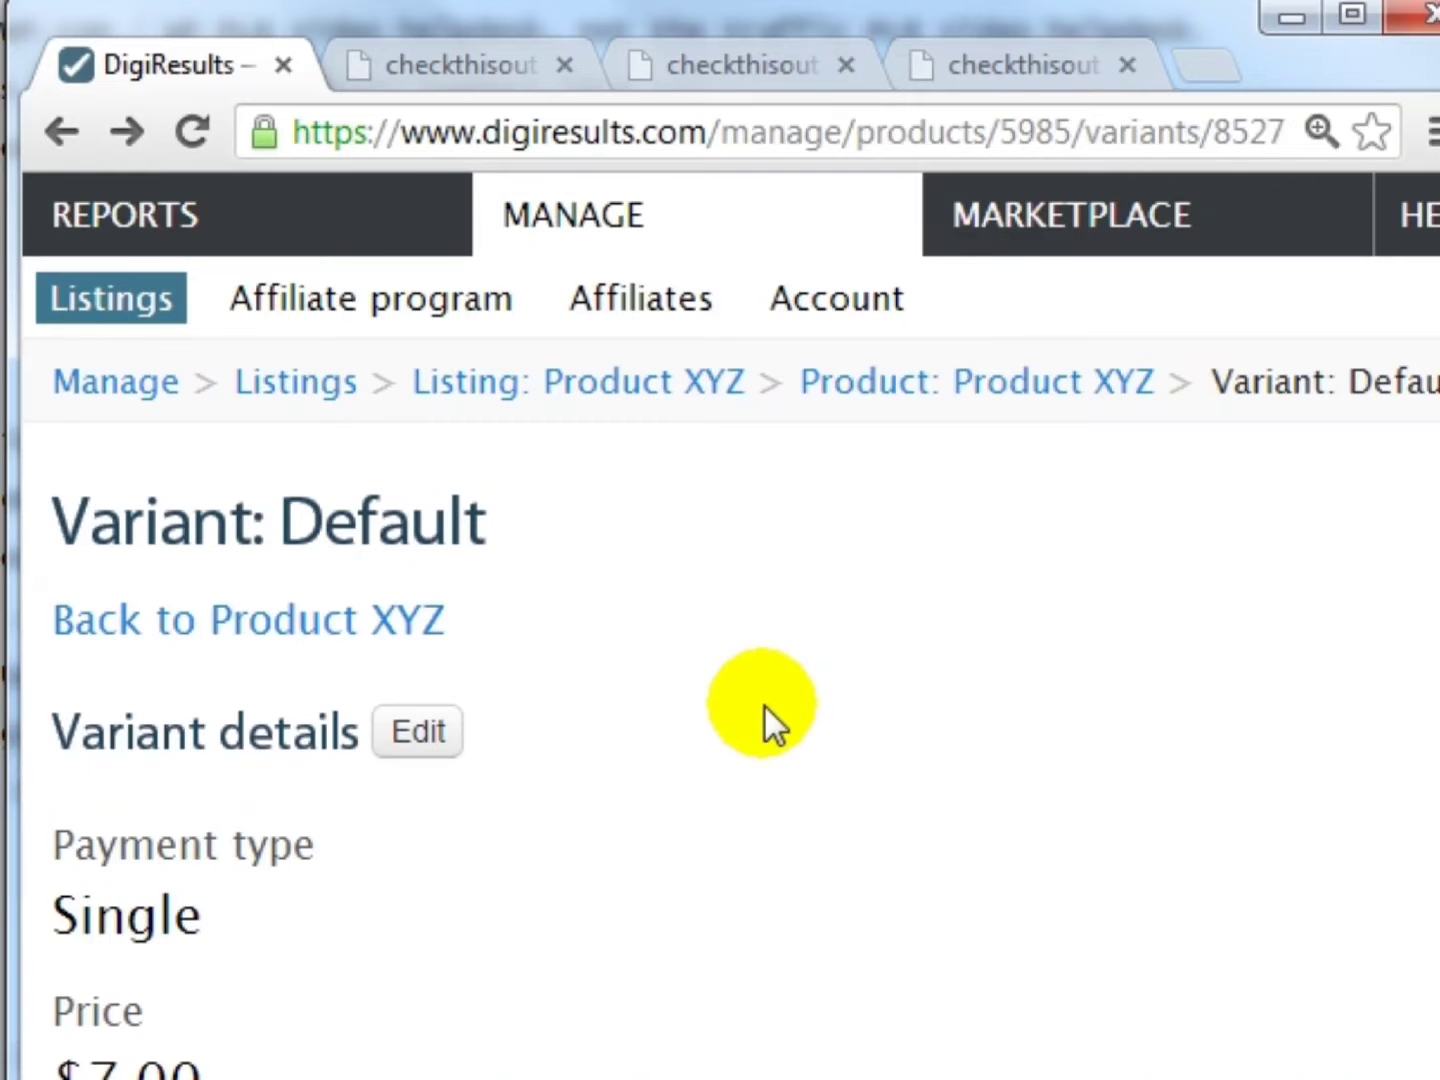
scroll(758, 706, up, 3)
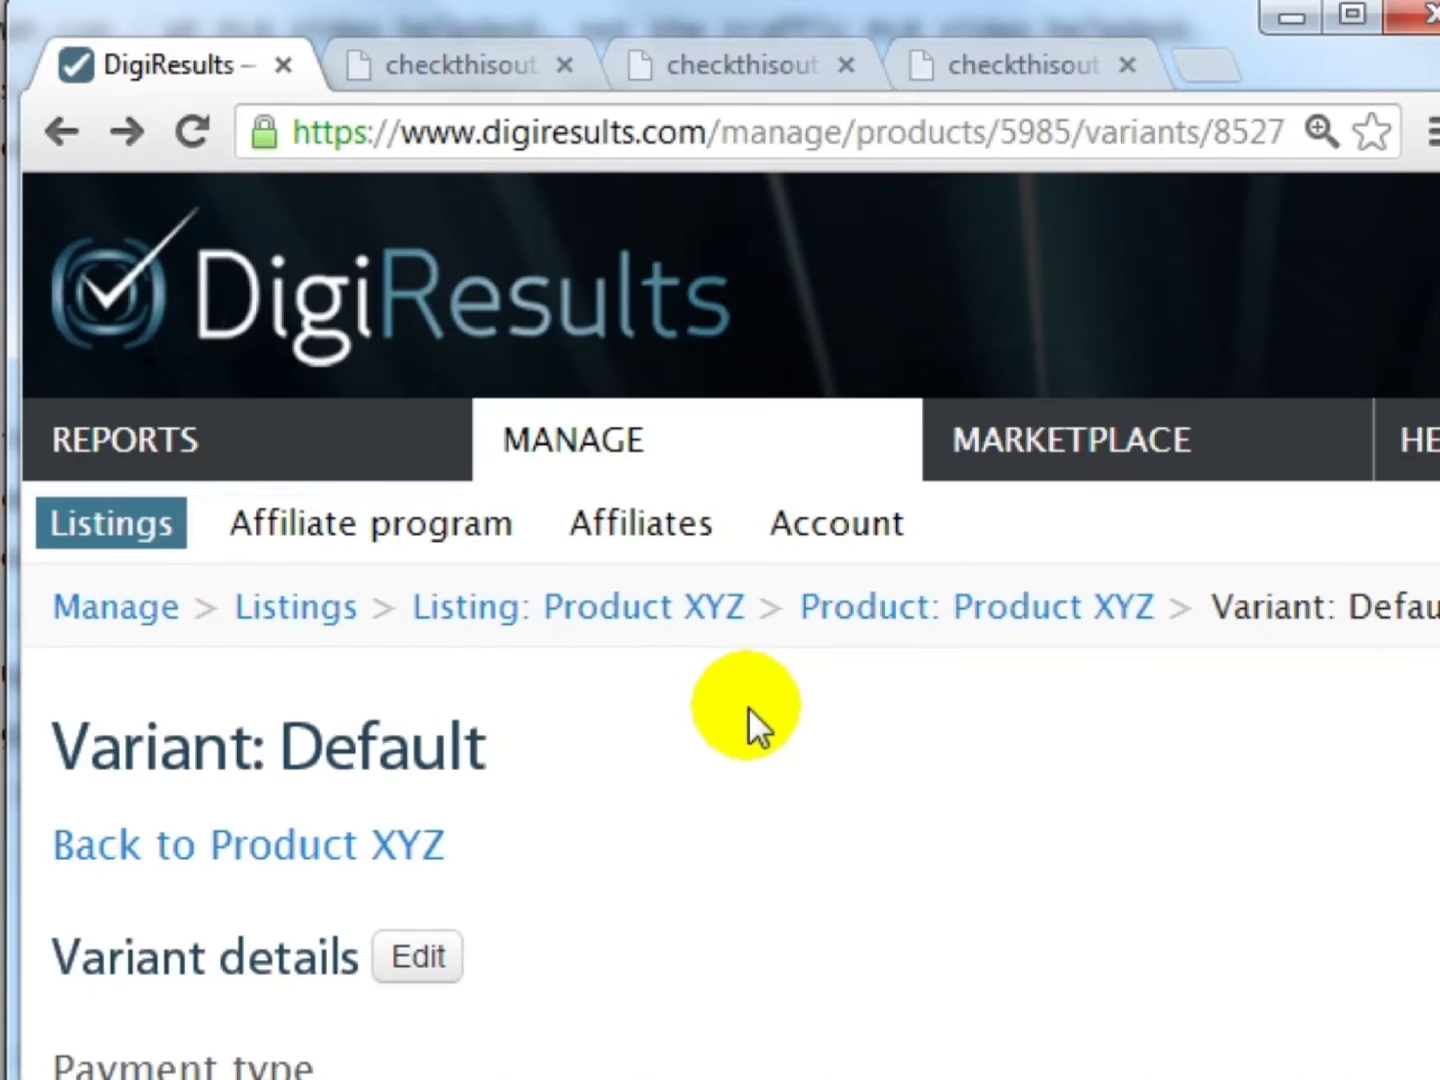
click(479, 604)
scroll(876, 543, down, 3)
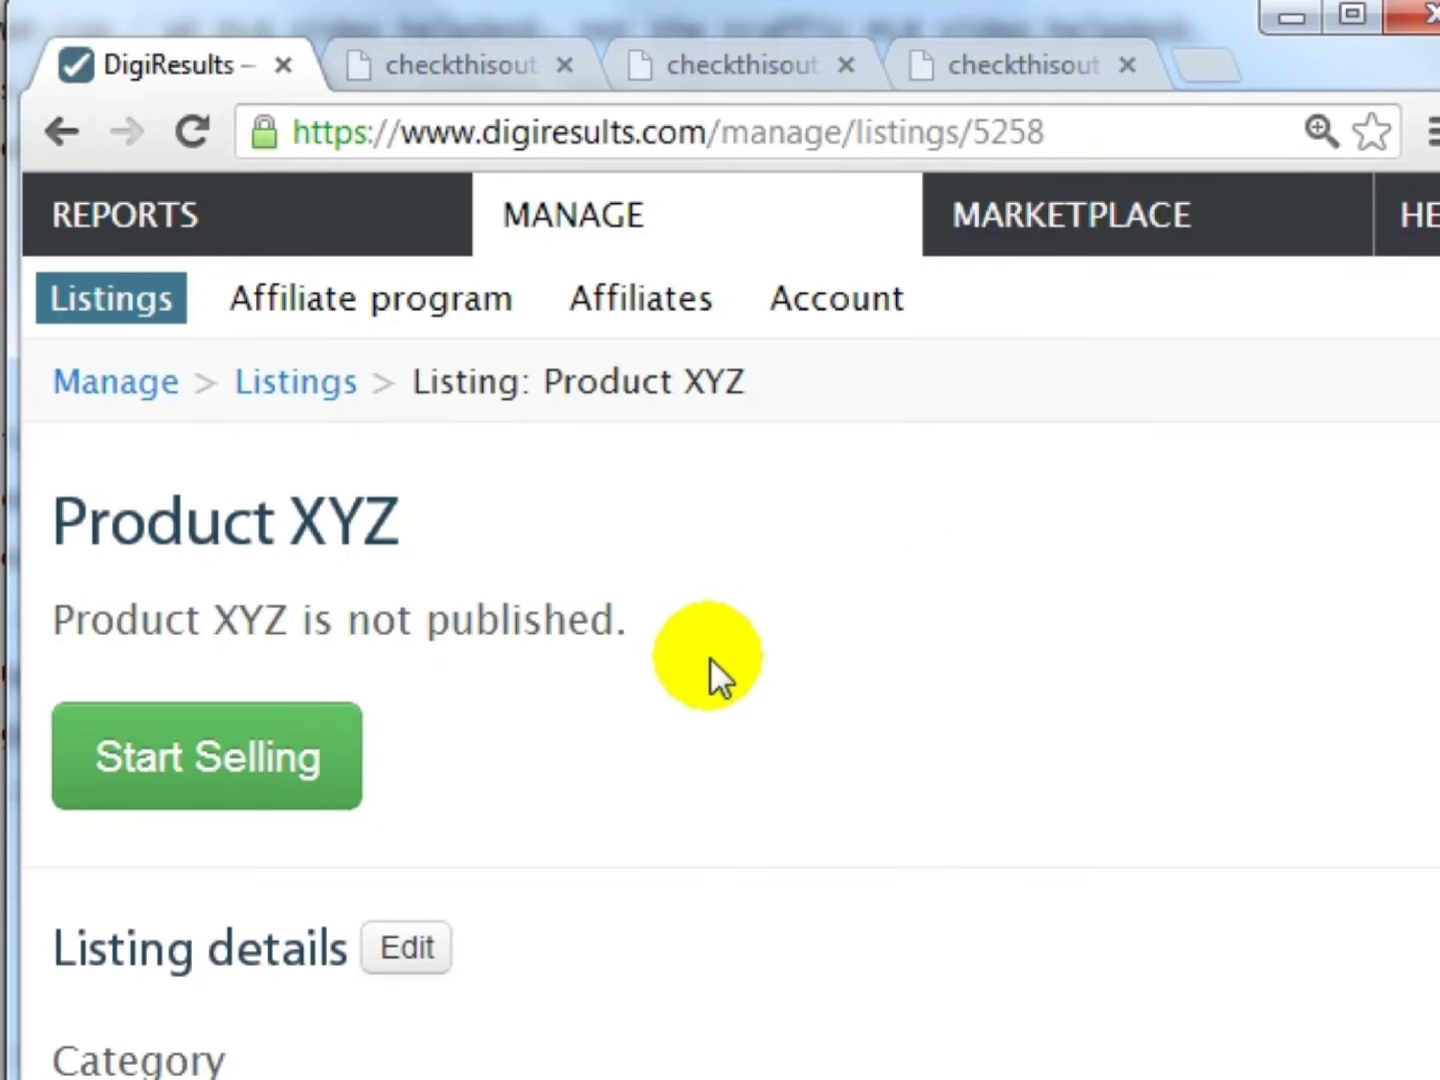
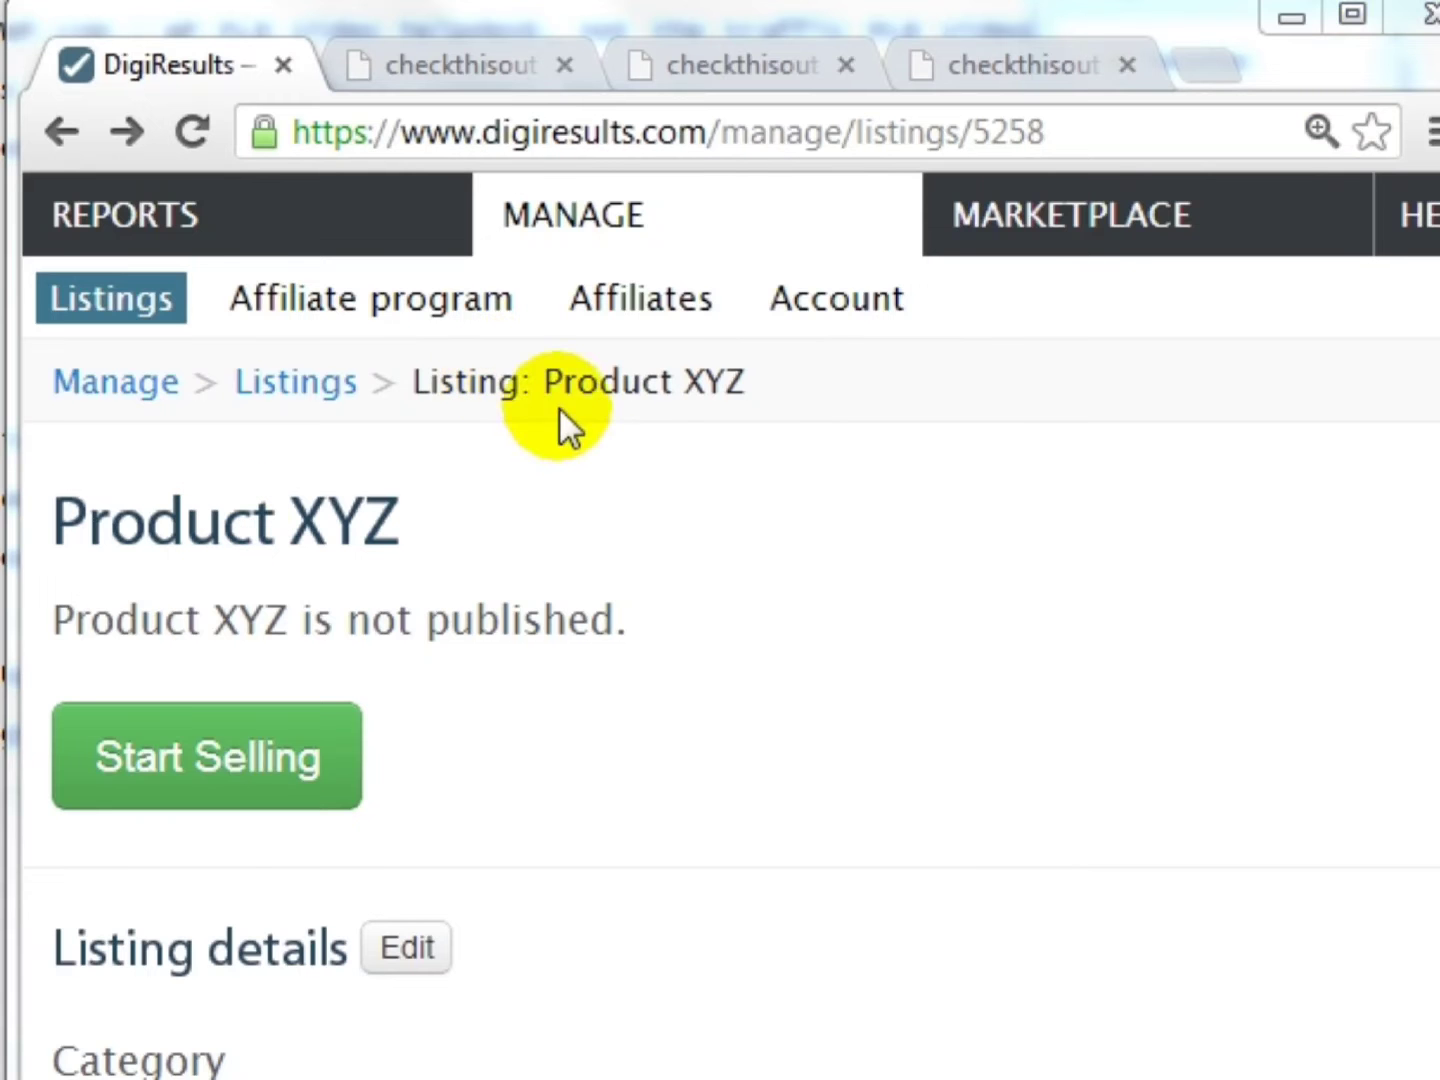
- Open the Product XYZ frontend card's Edit Product page and review its publishing checklist
drag(447, 382, 536, 704)
scroll(535, 689, down, 8)
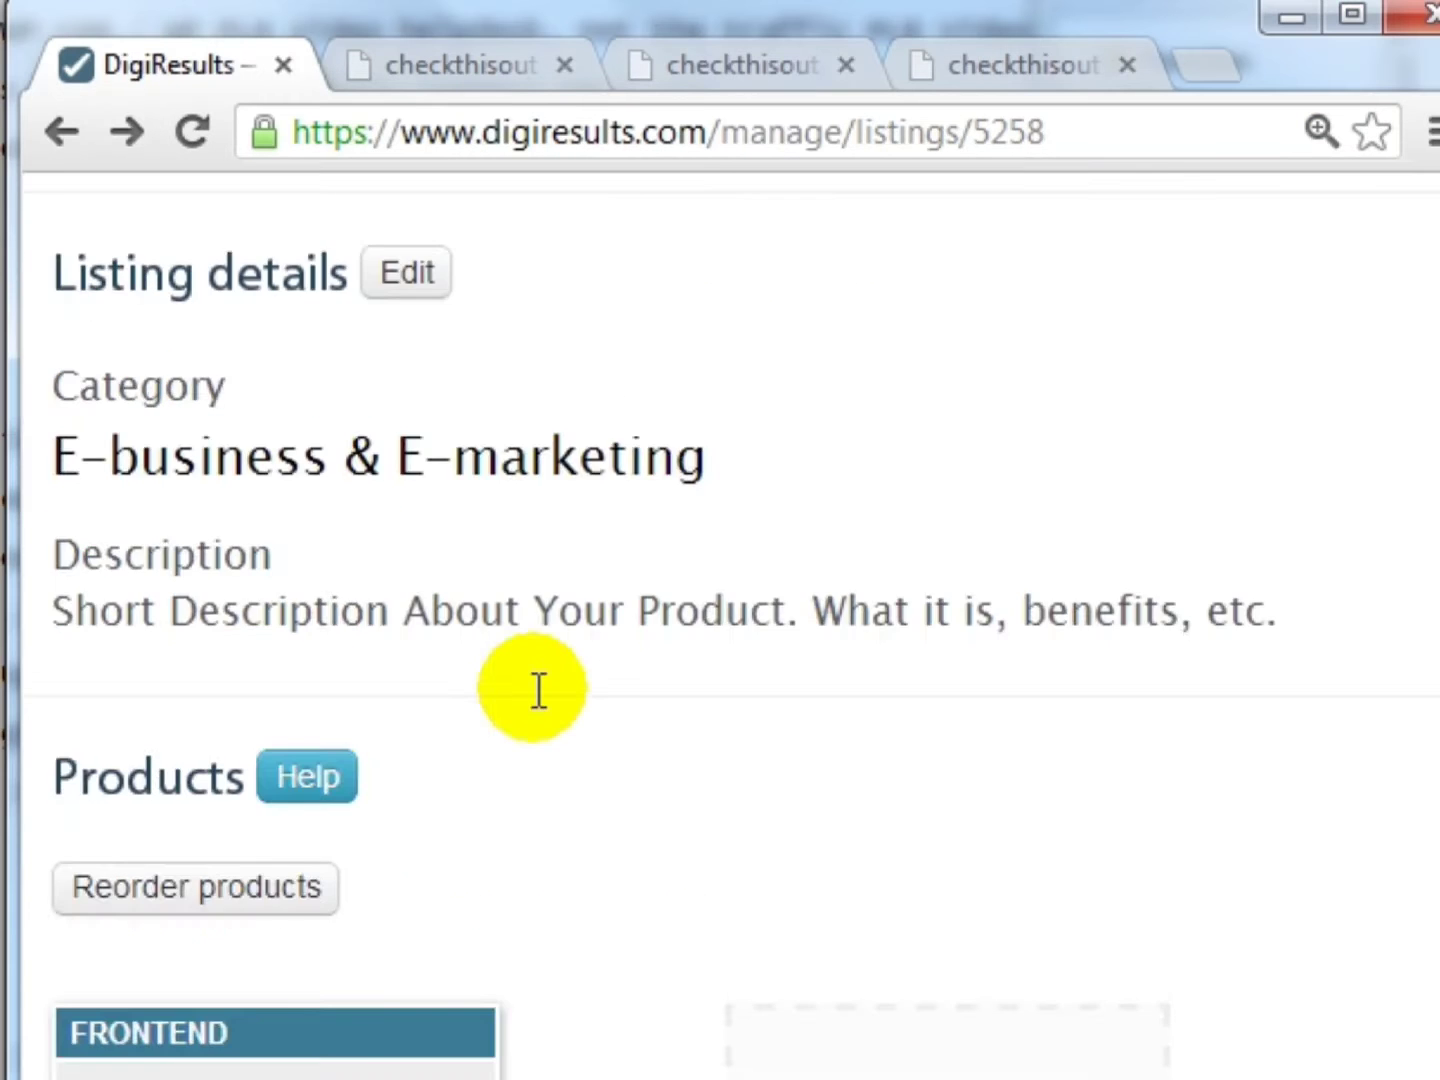
scroll(535, 688, down, 2)
mouse_move(161, 572)
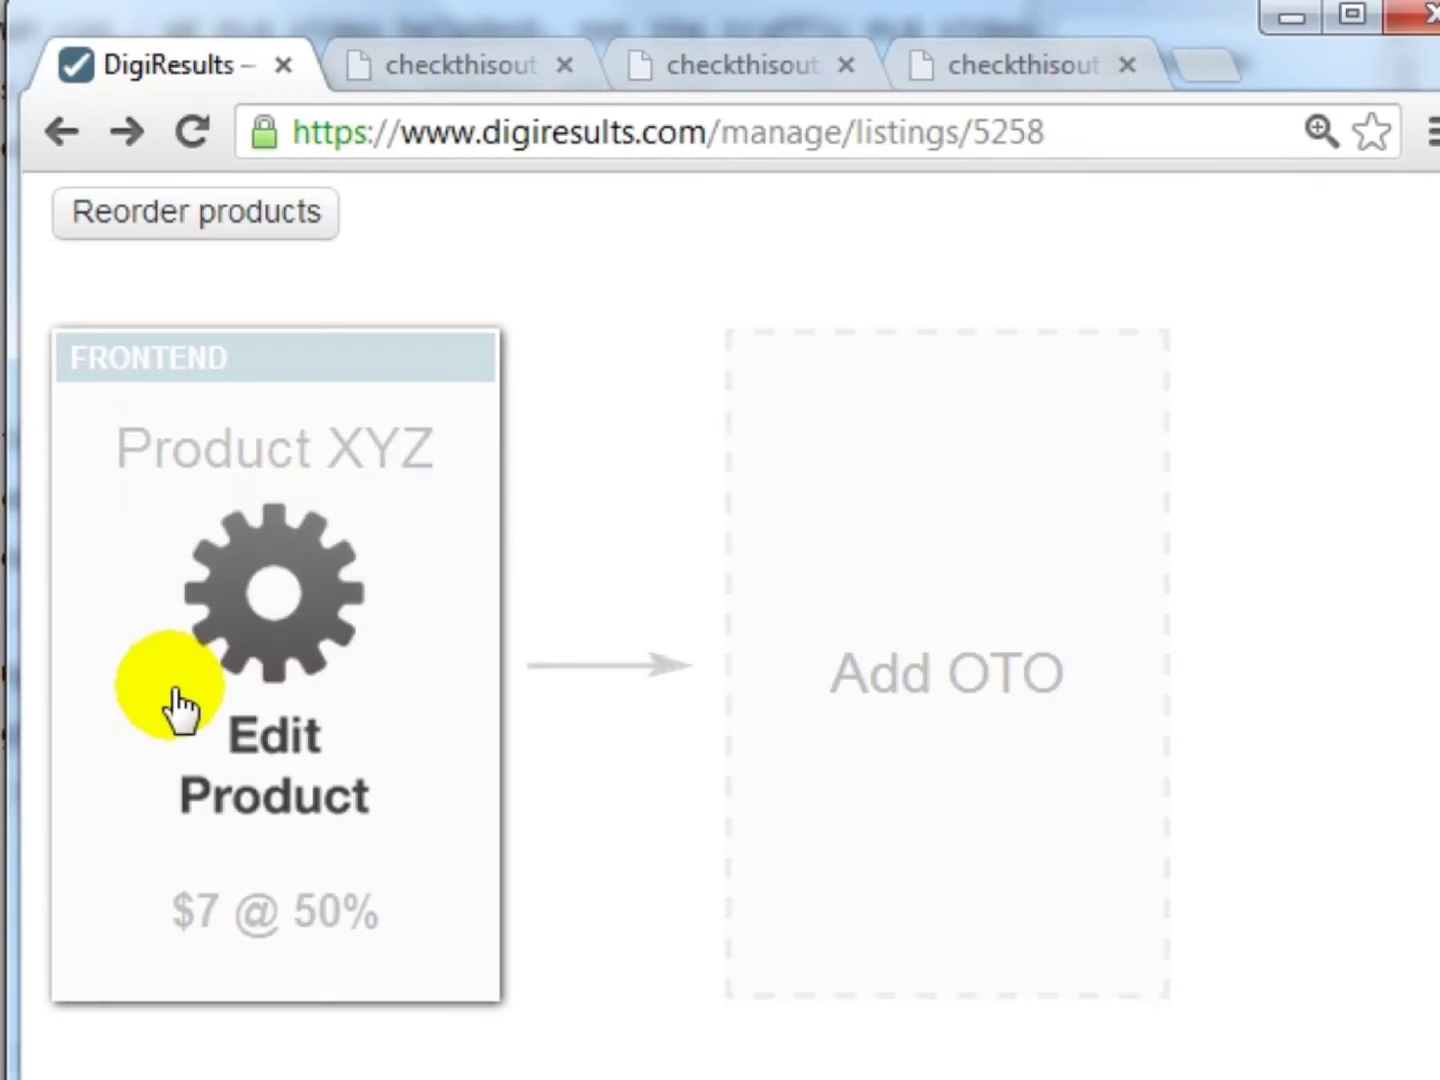
scroll(256, 583, down, 2)
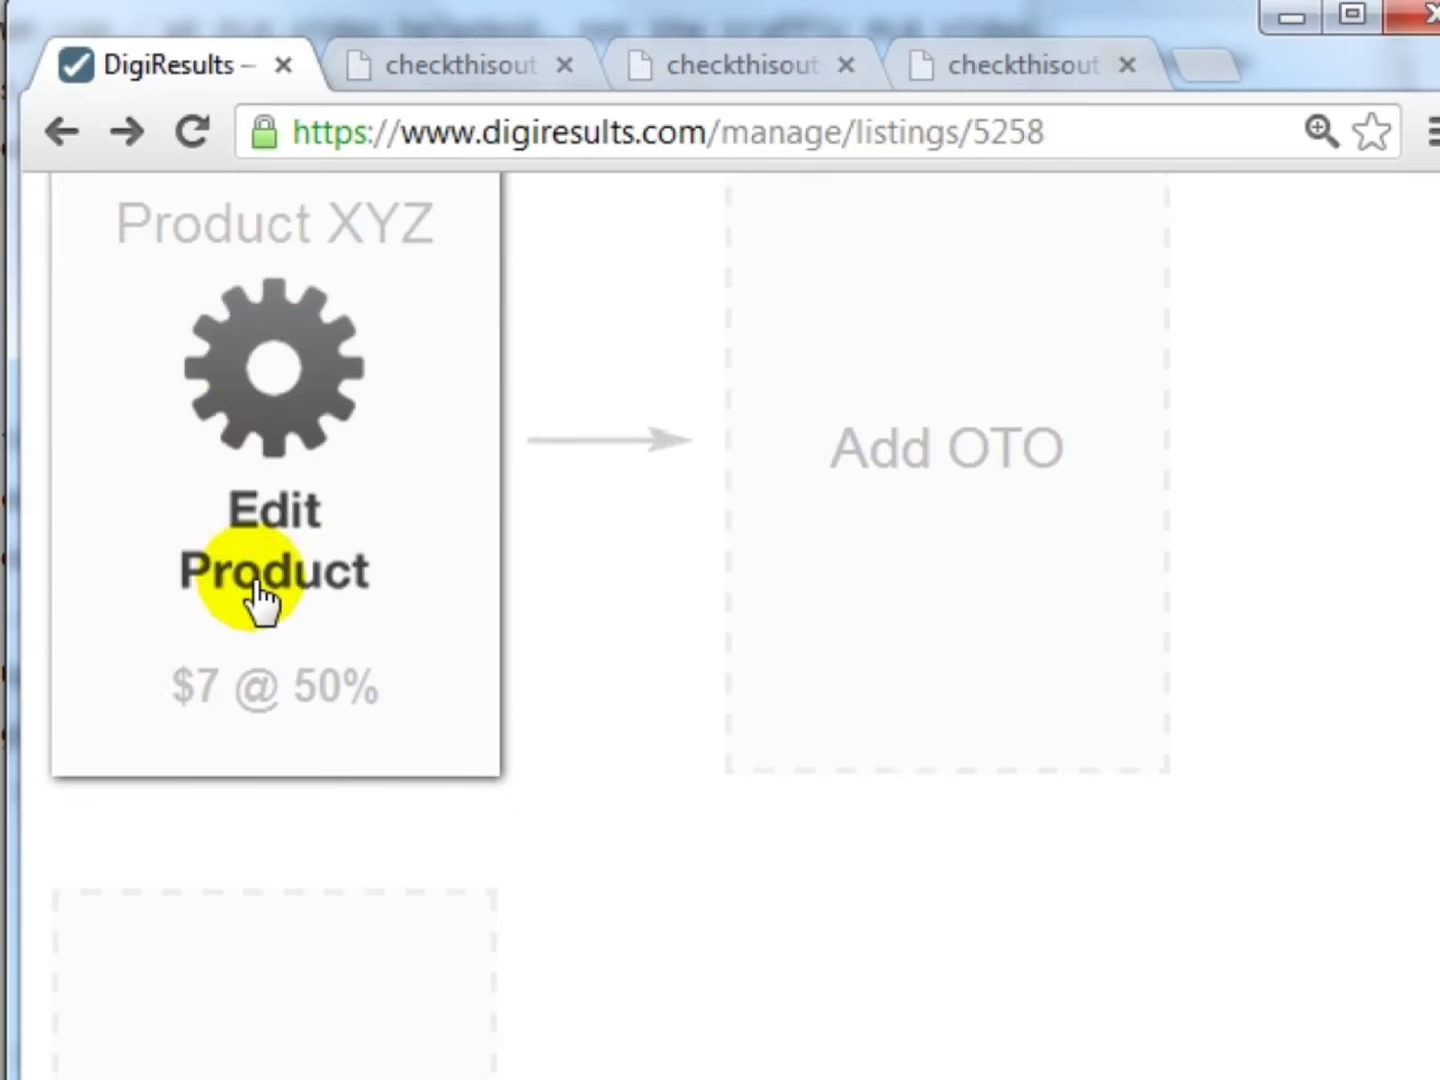
scroll(300, 530, up, 2)
scroll(391, 620, down, 4)
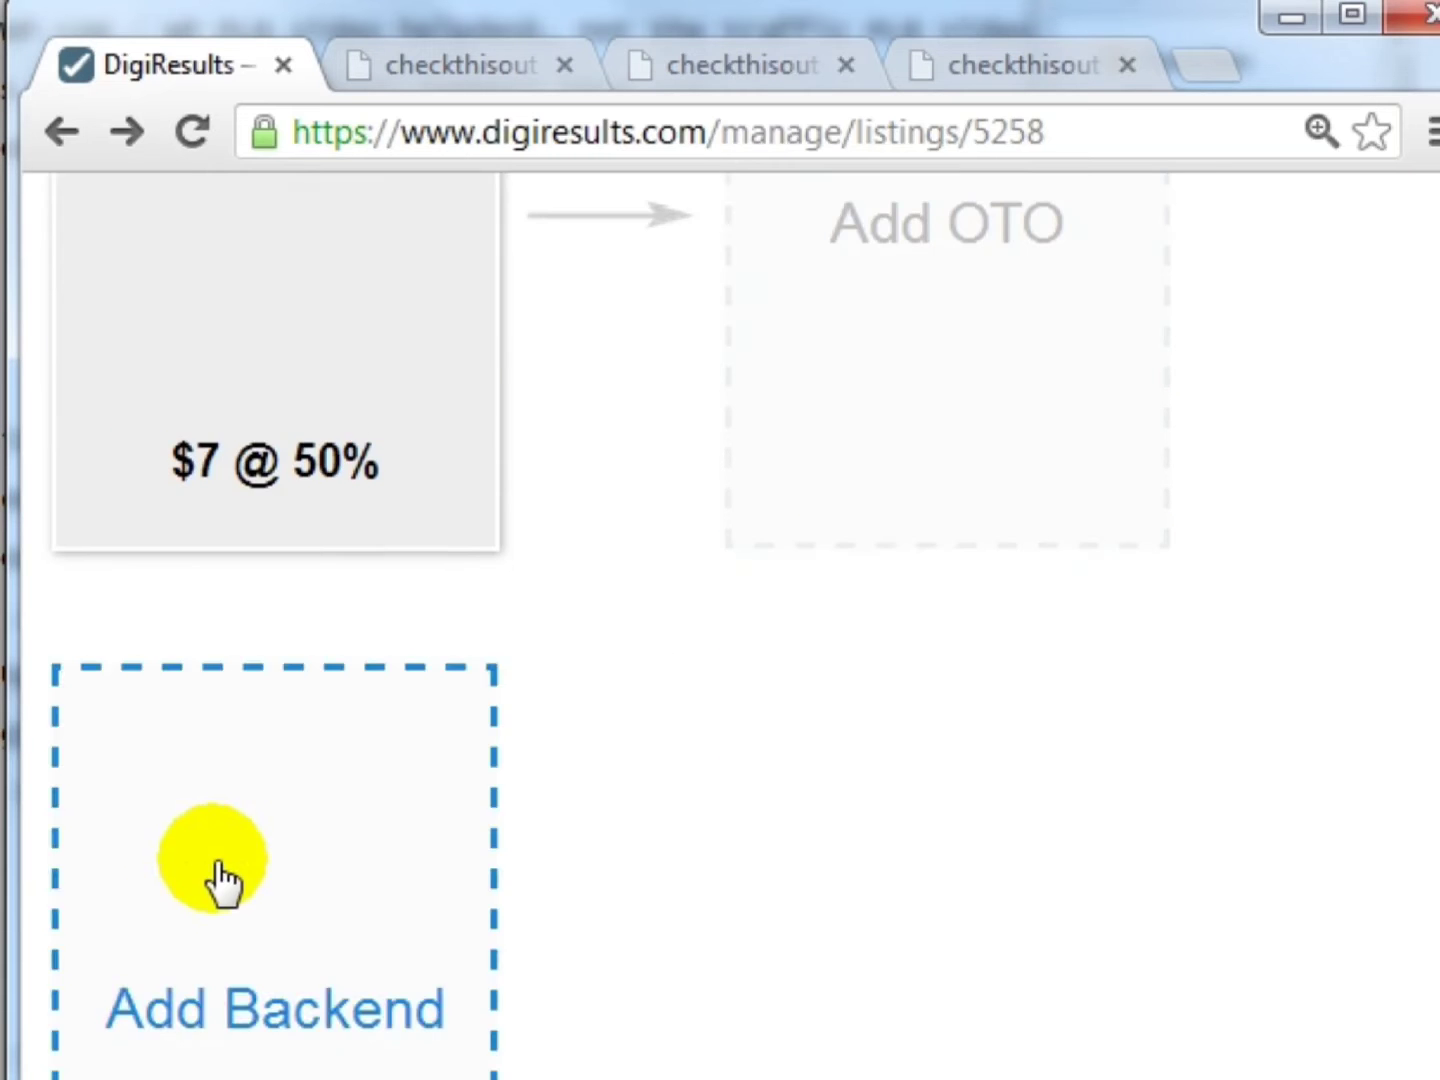
scroll(220, 877, up, 4)
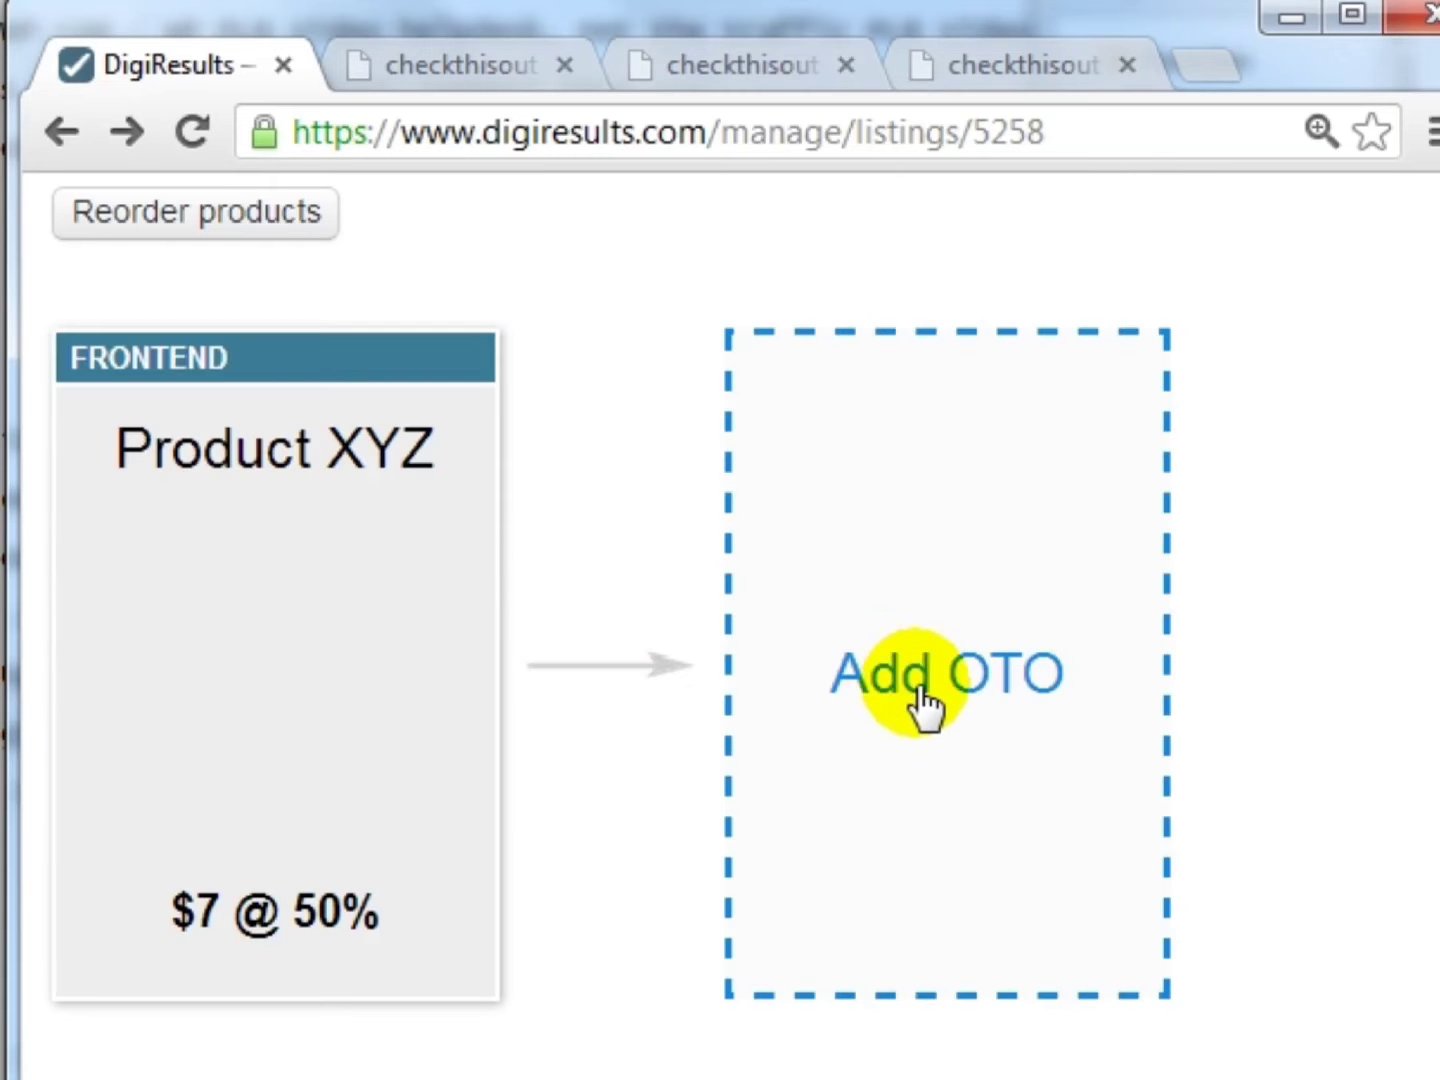
mouse_move(78, 575)
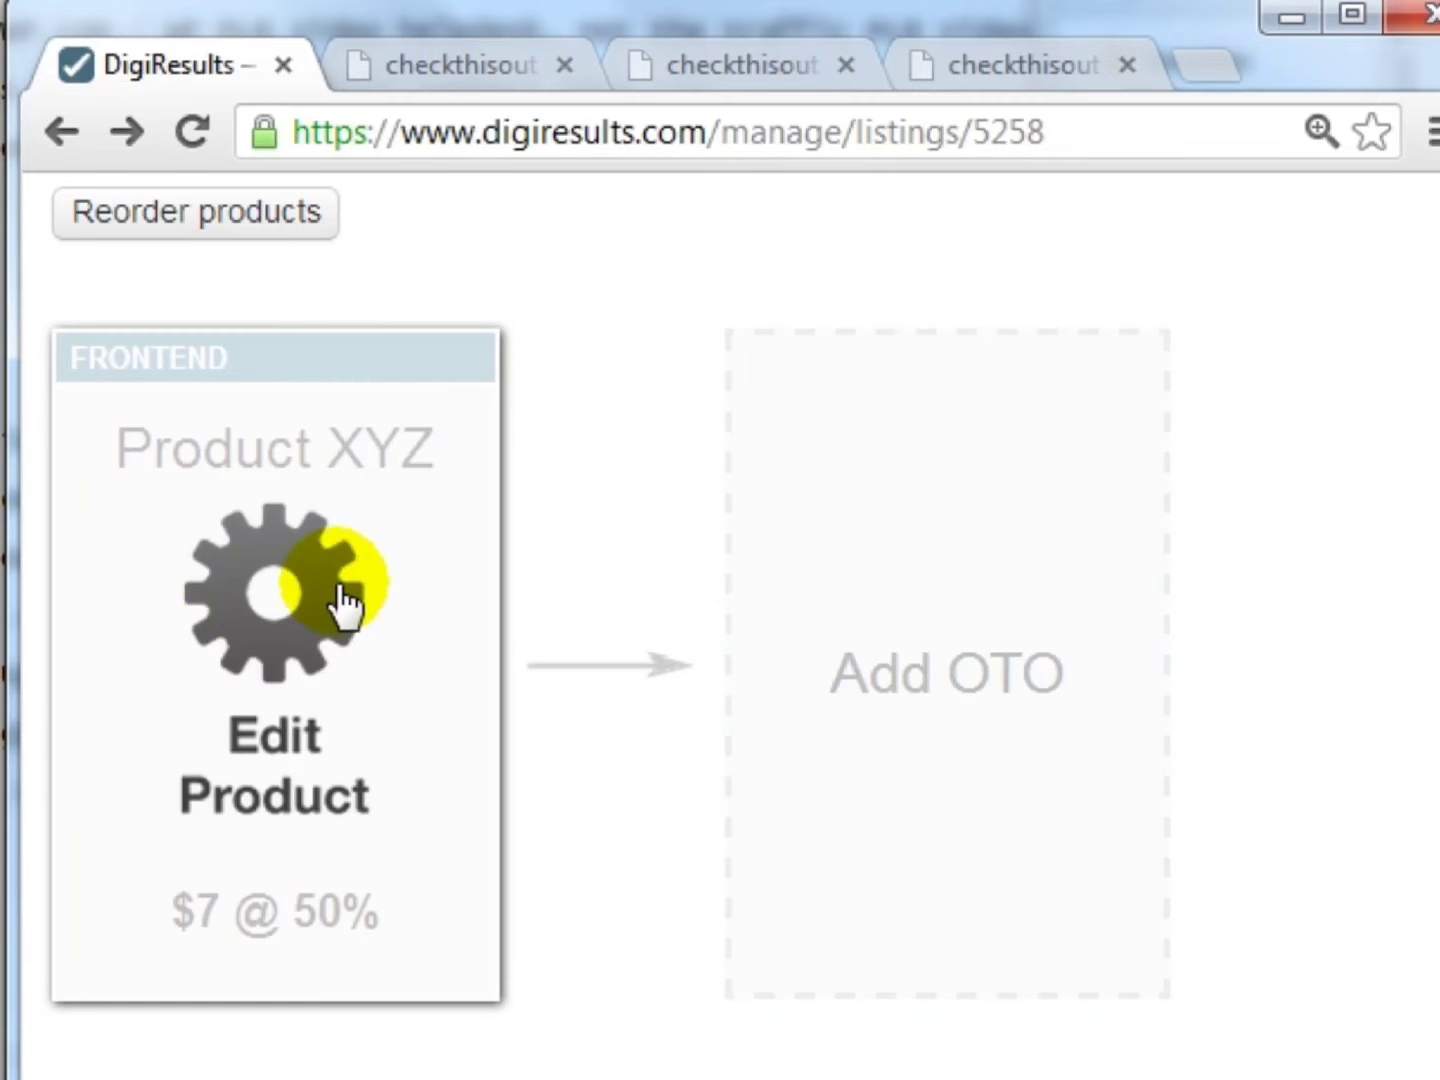
click(284, 592)
scroll(382, 611, down, 3)
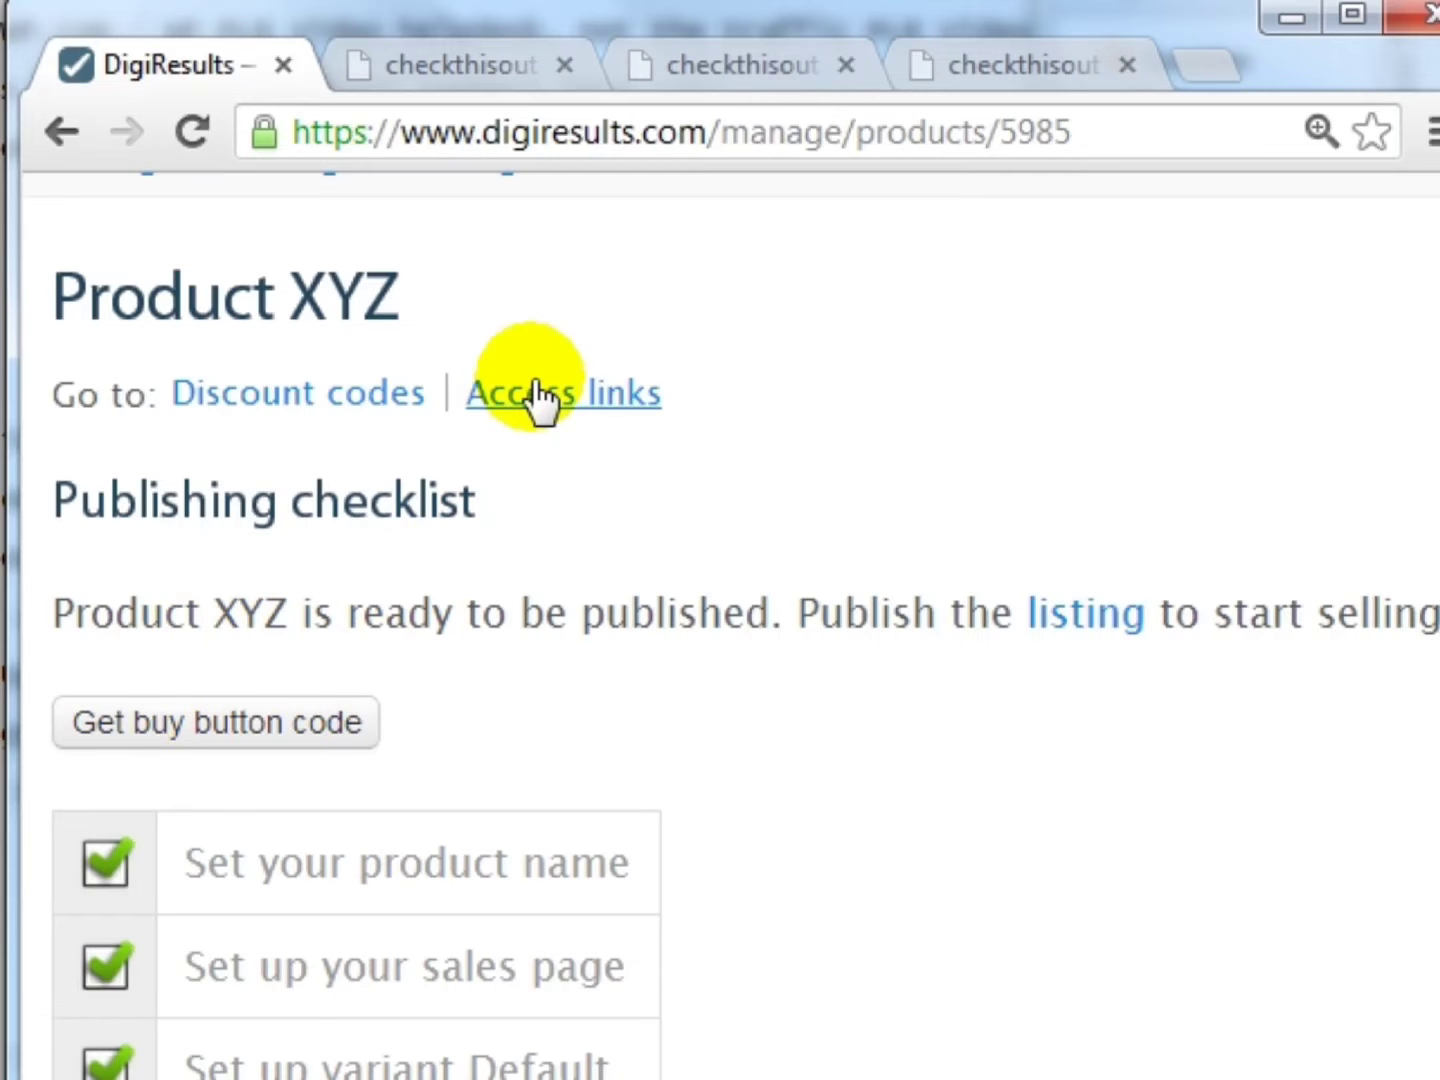
- Open Product XYZ's Discount codes page in a separate tab
middle_click(296, 400)
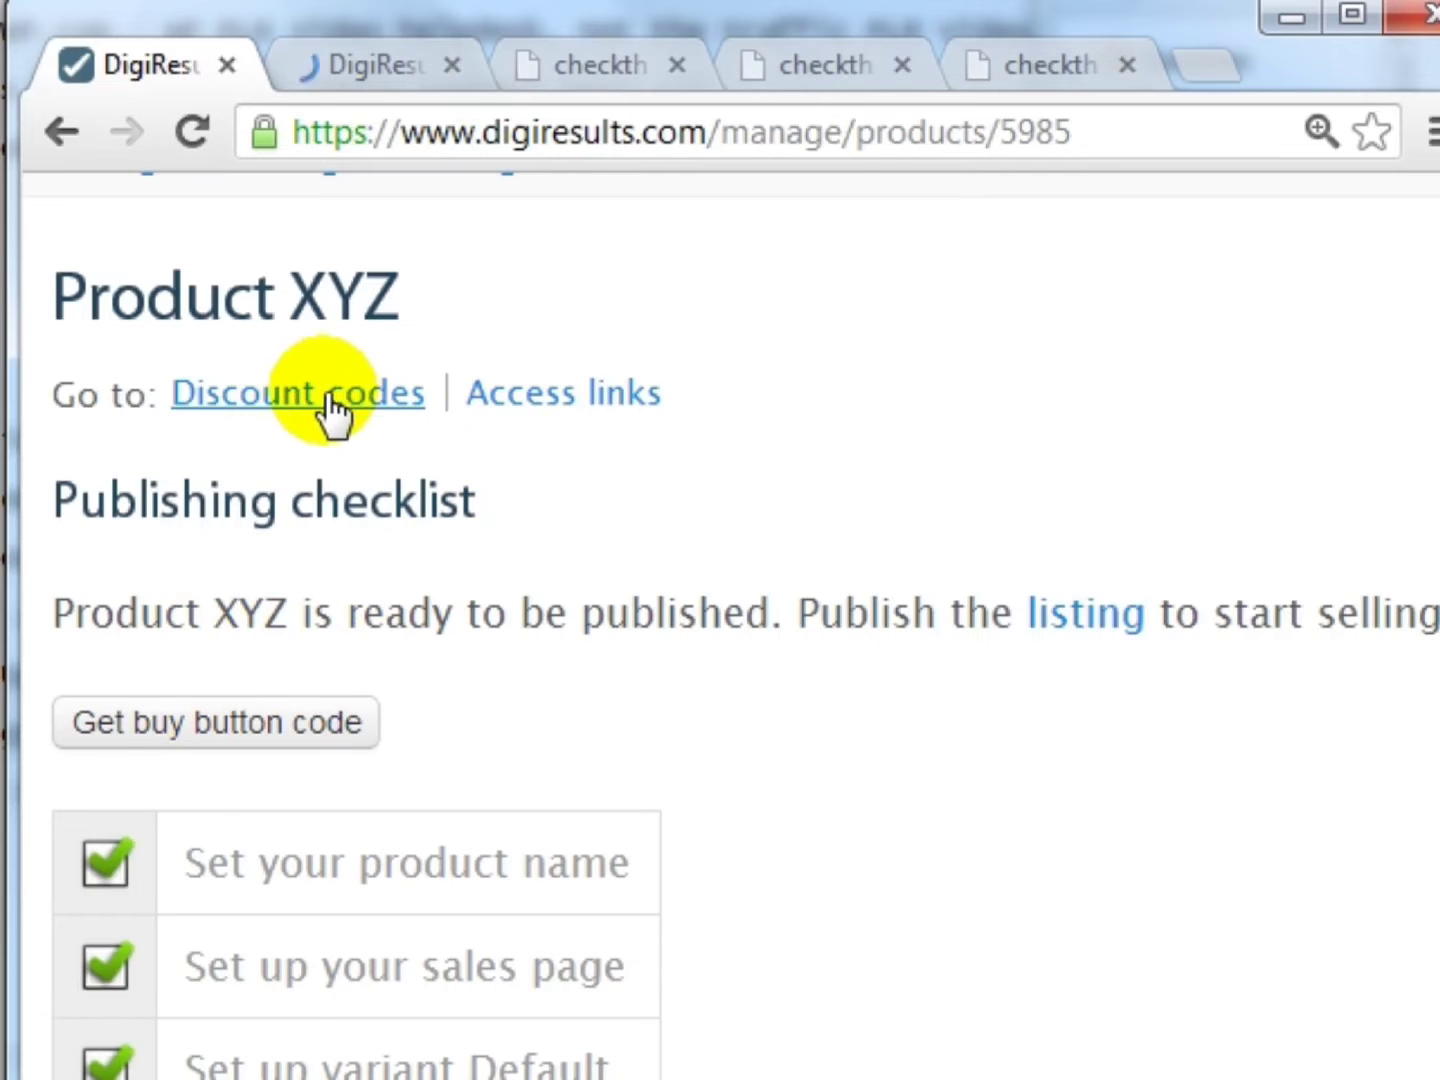
click(375, 64)
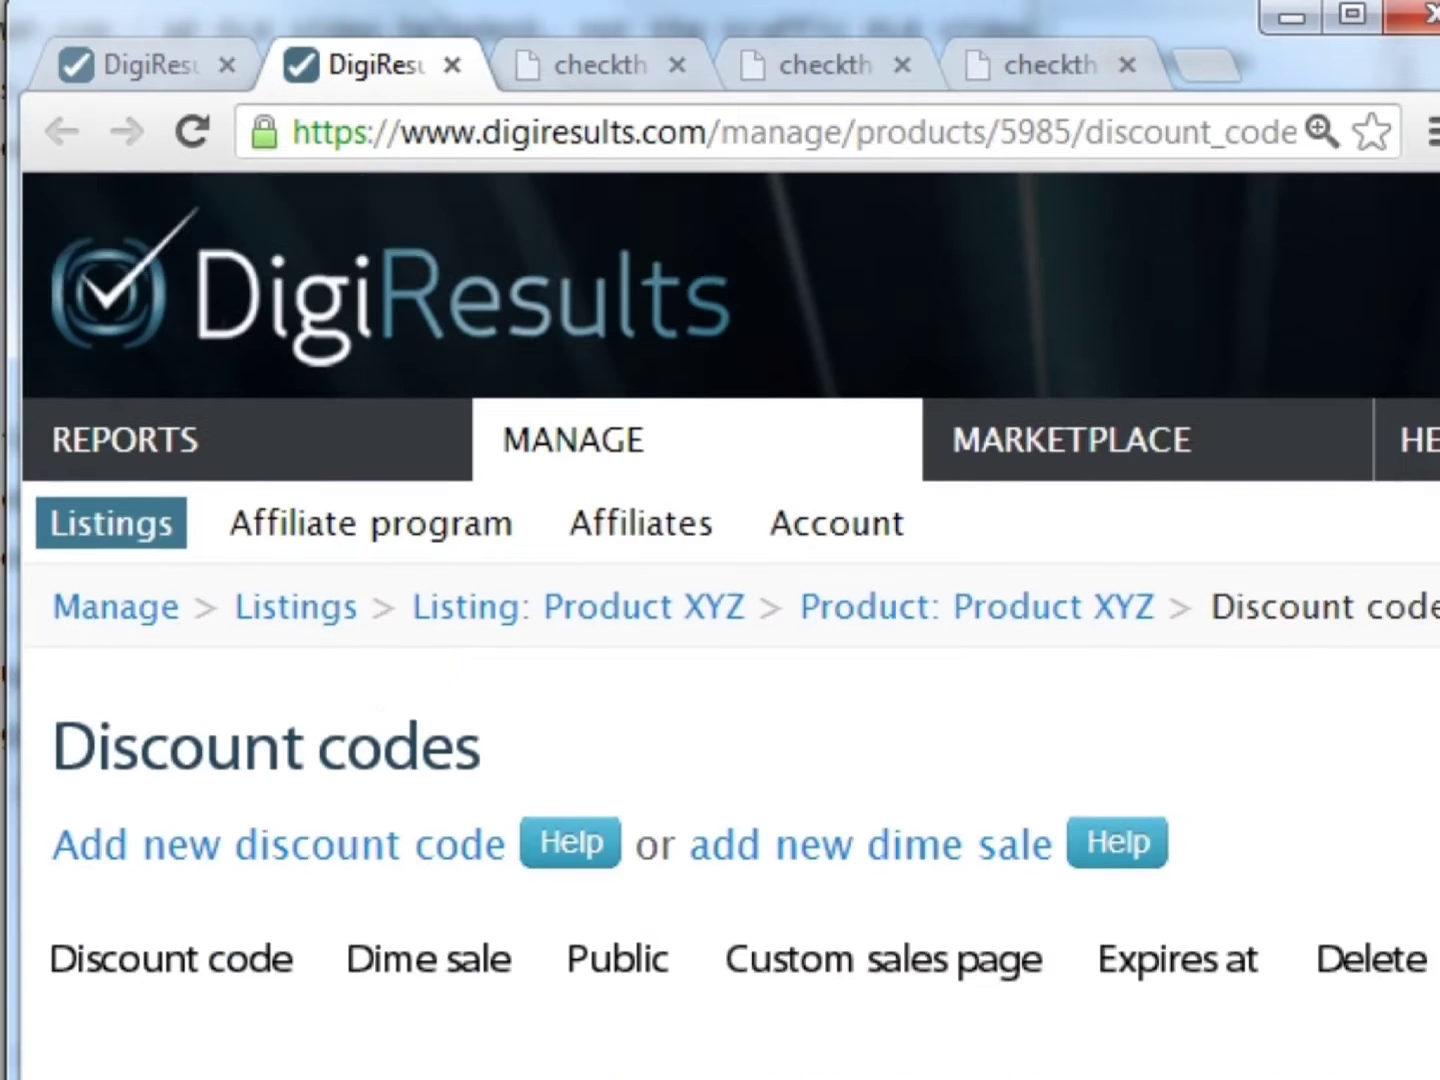
scroll(575, 425, down, 1)
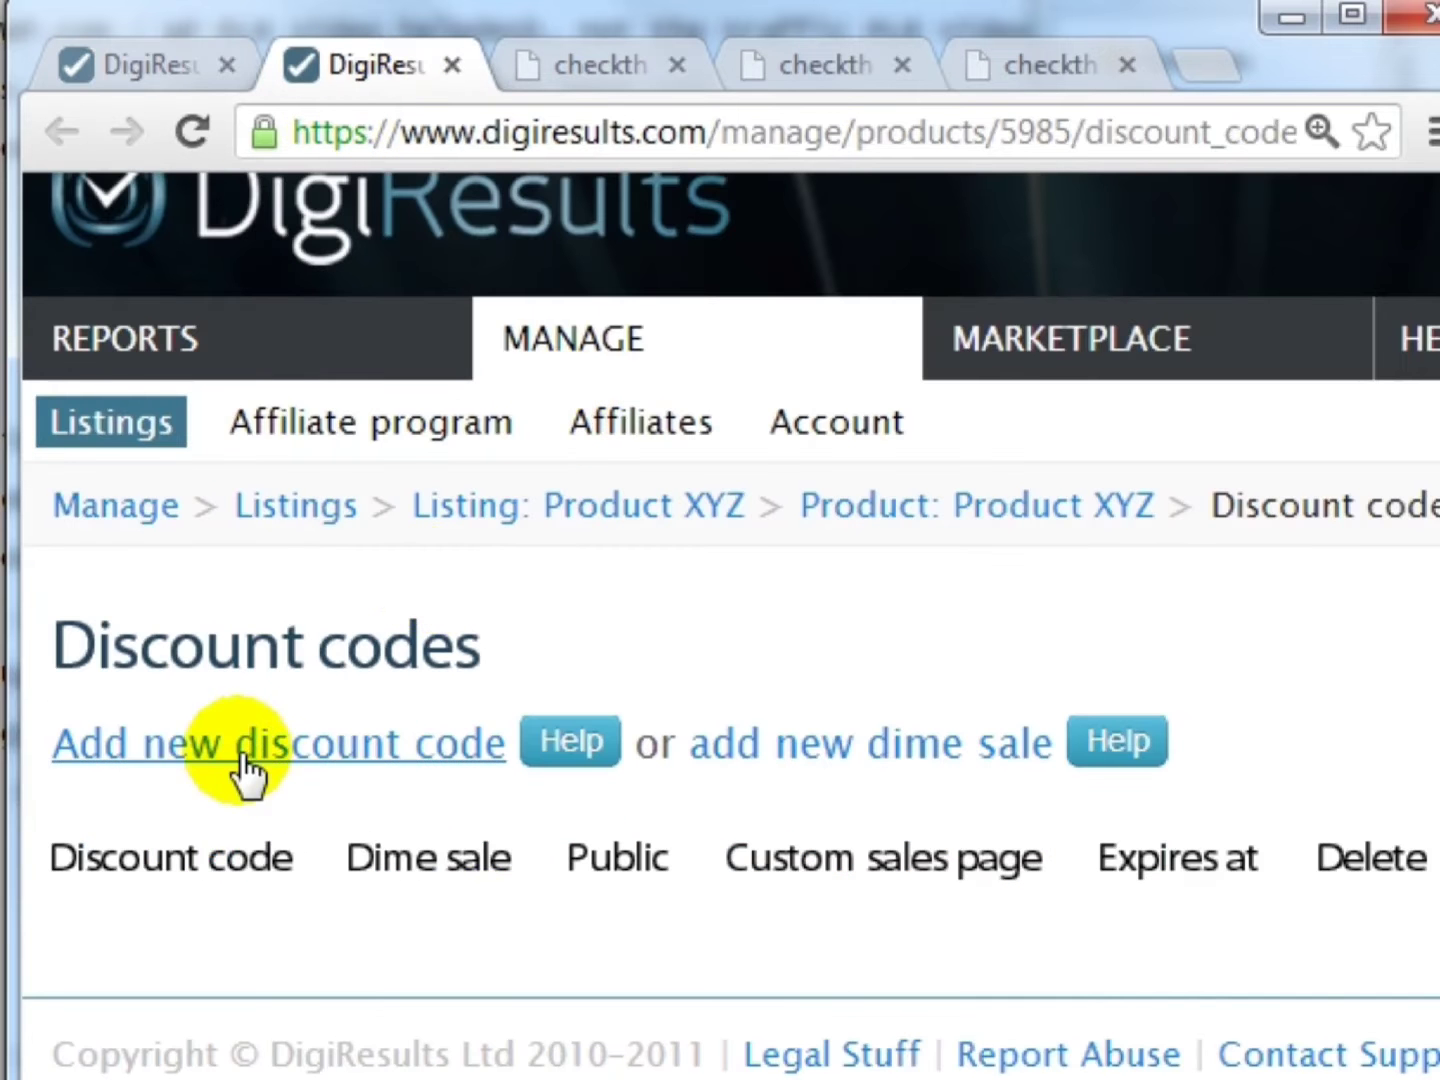
- Preview the new discount code form's Code, Default price and Sales page fields, then go back
click(415, 744)
scroll(410, 600, down, 5)
click(401, 363)
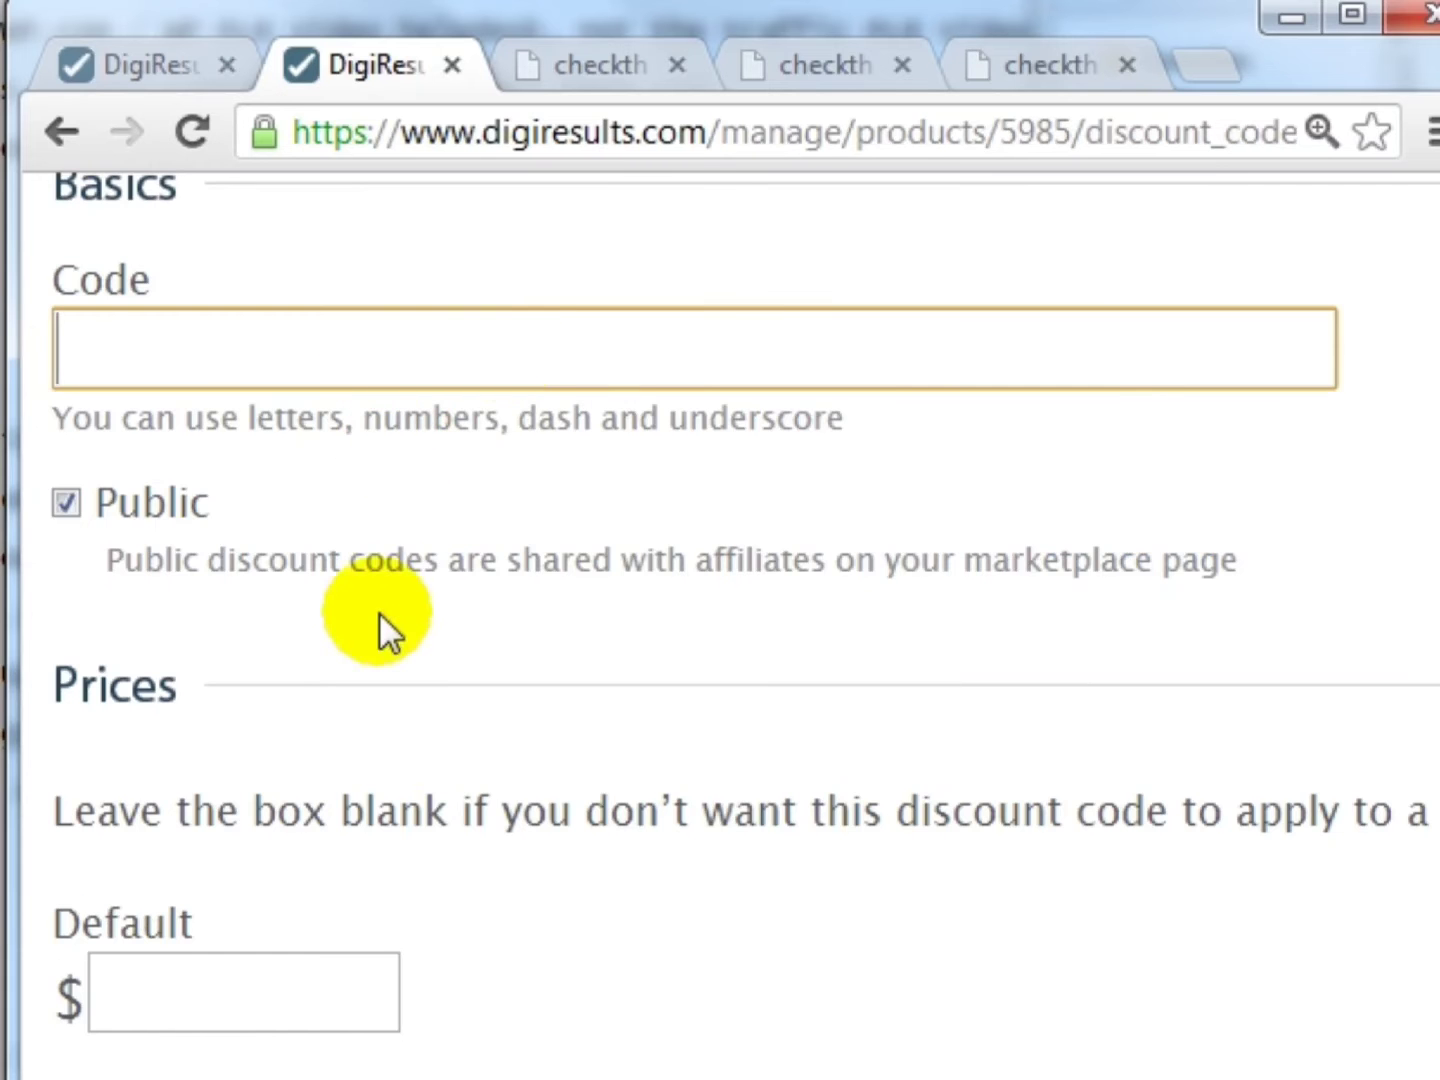
scroll(379, 626, down, 5)
scroll(284, 620, up, 2)
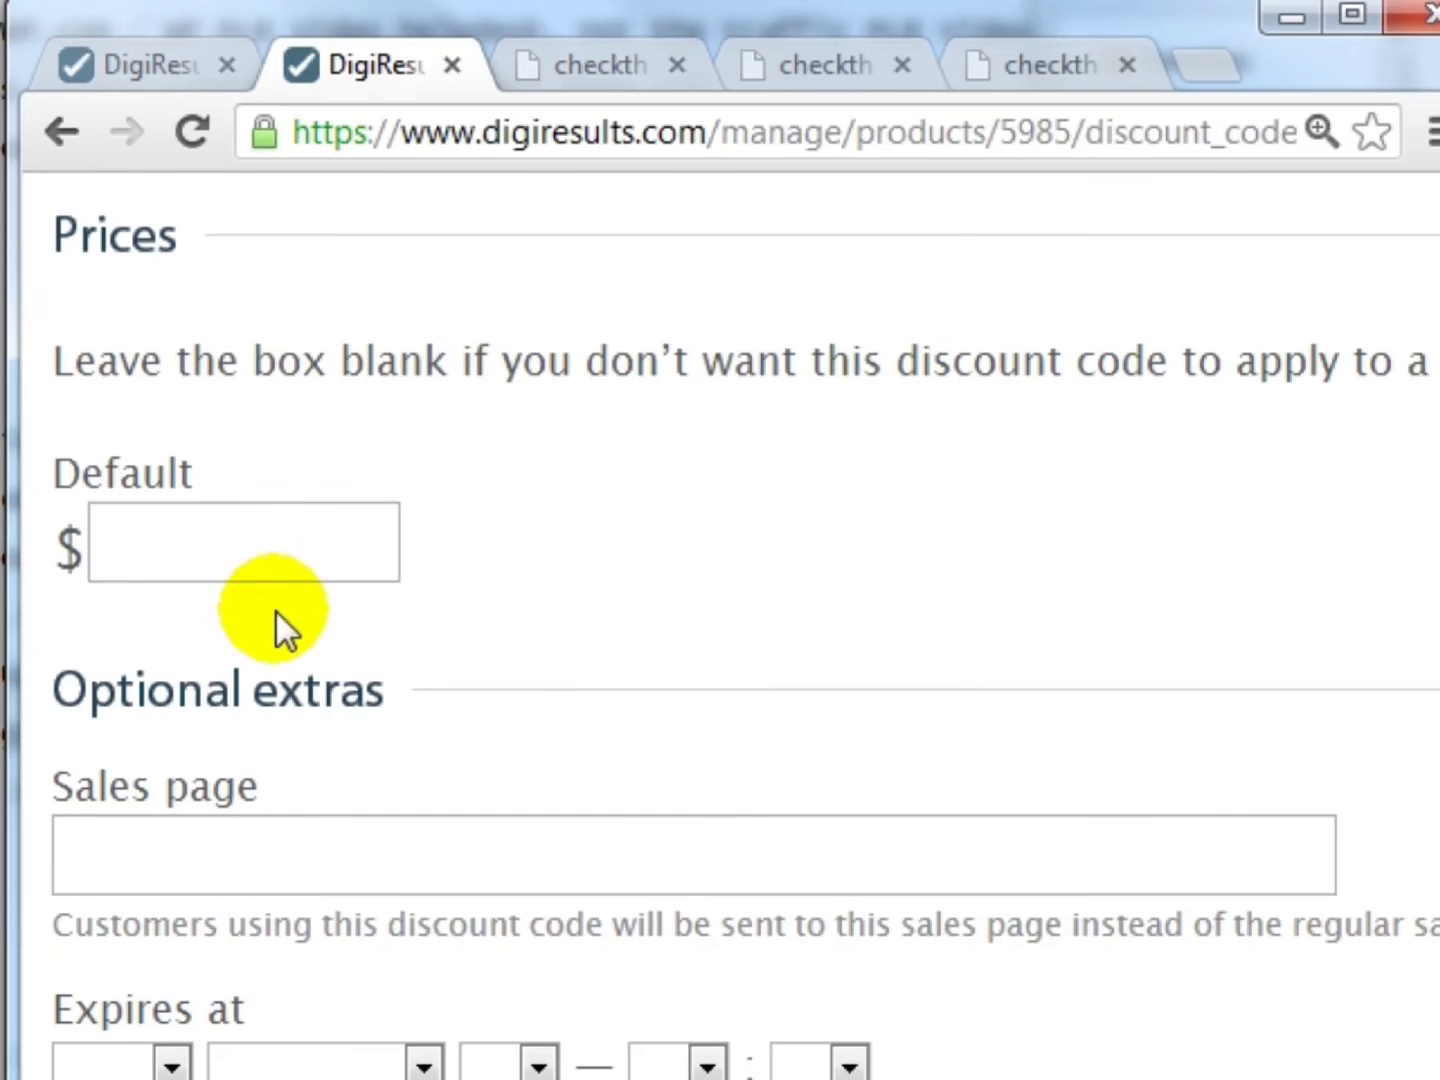
click(289, 578)
scroll(514, 651, down, 2)
click(521, 657)
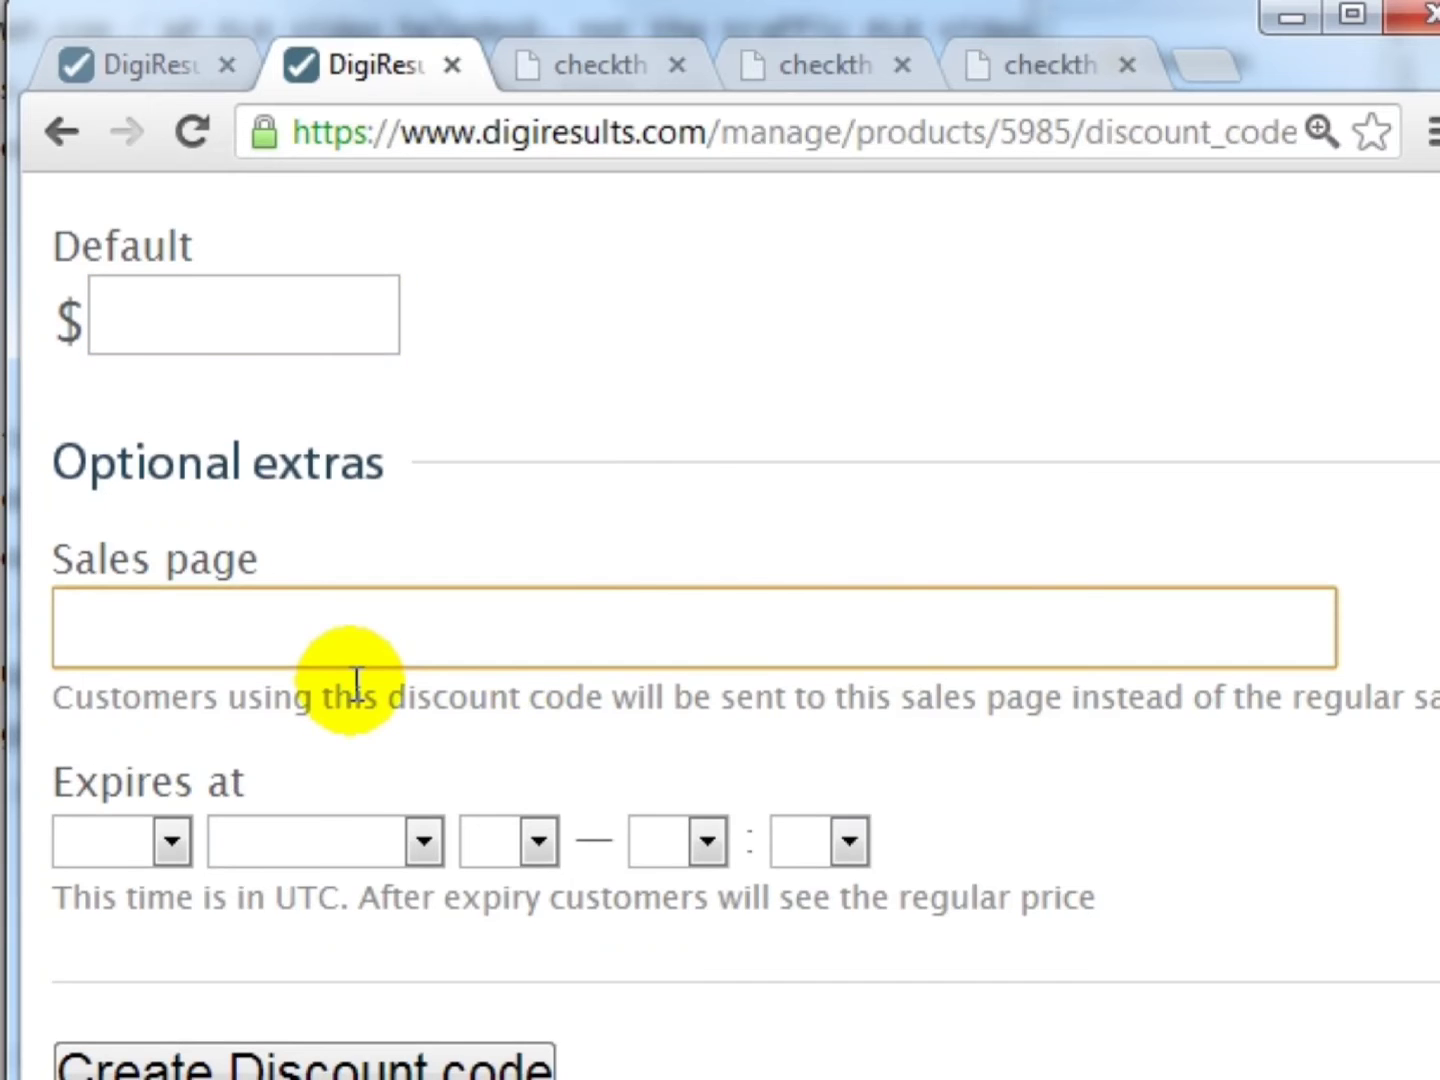
scroll(354, 680, up, 8)
click(61, 130)
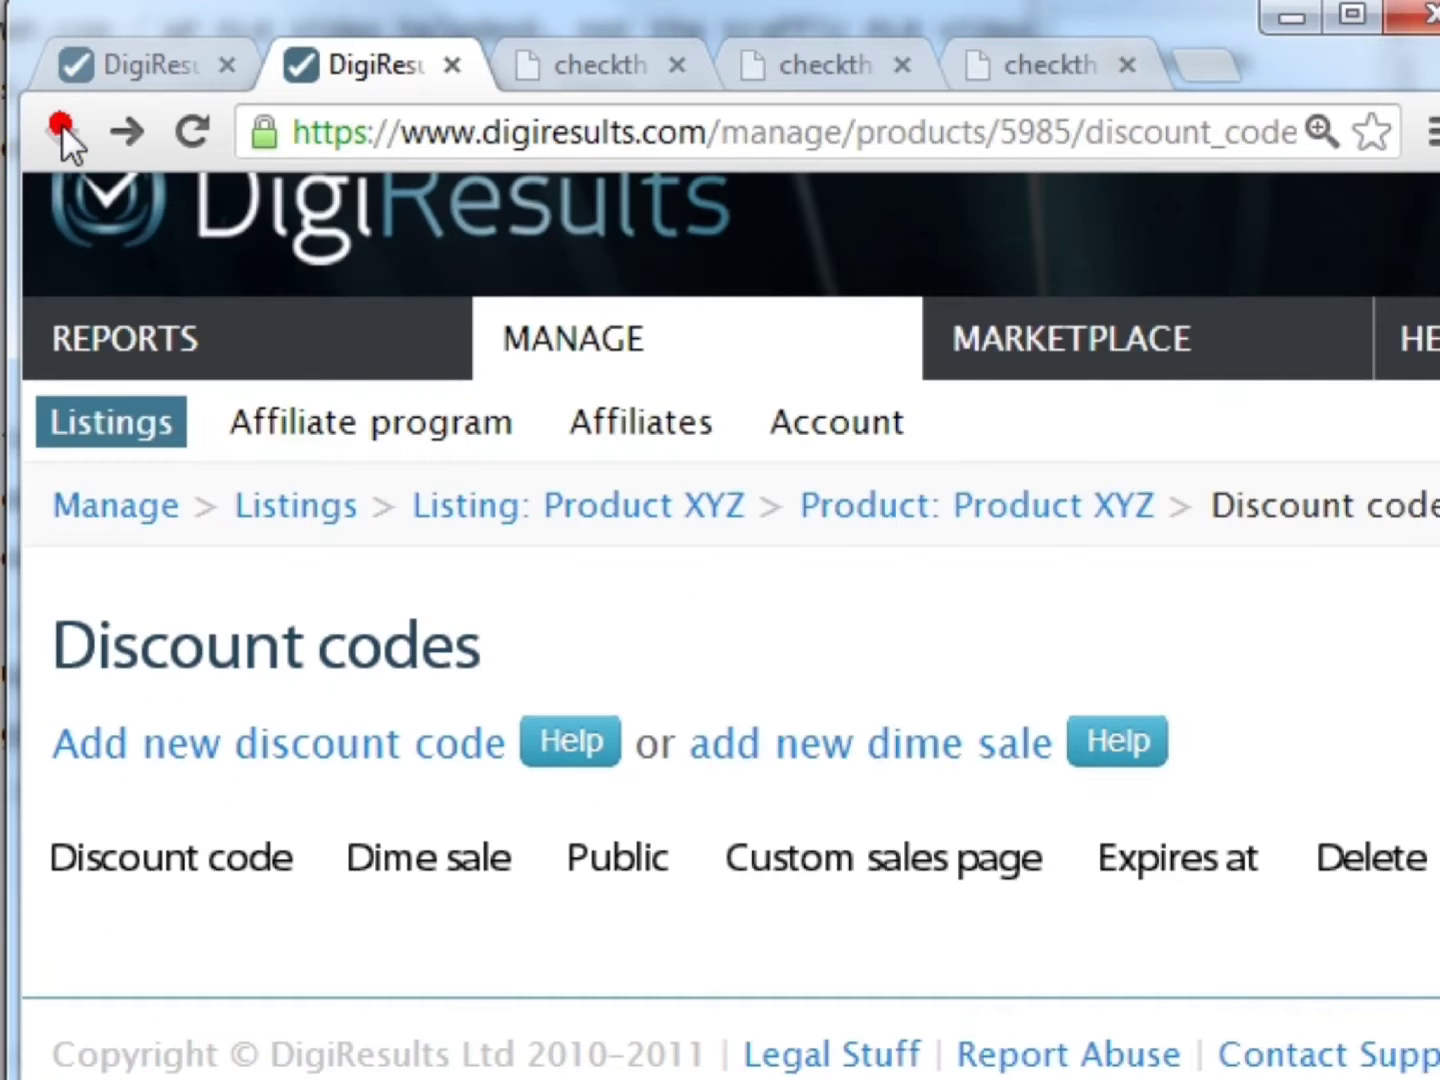
click(835, 751)
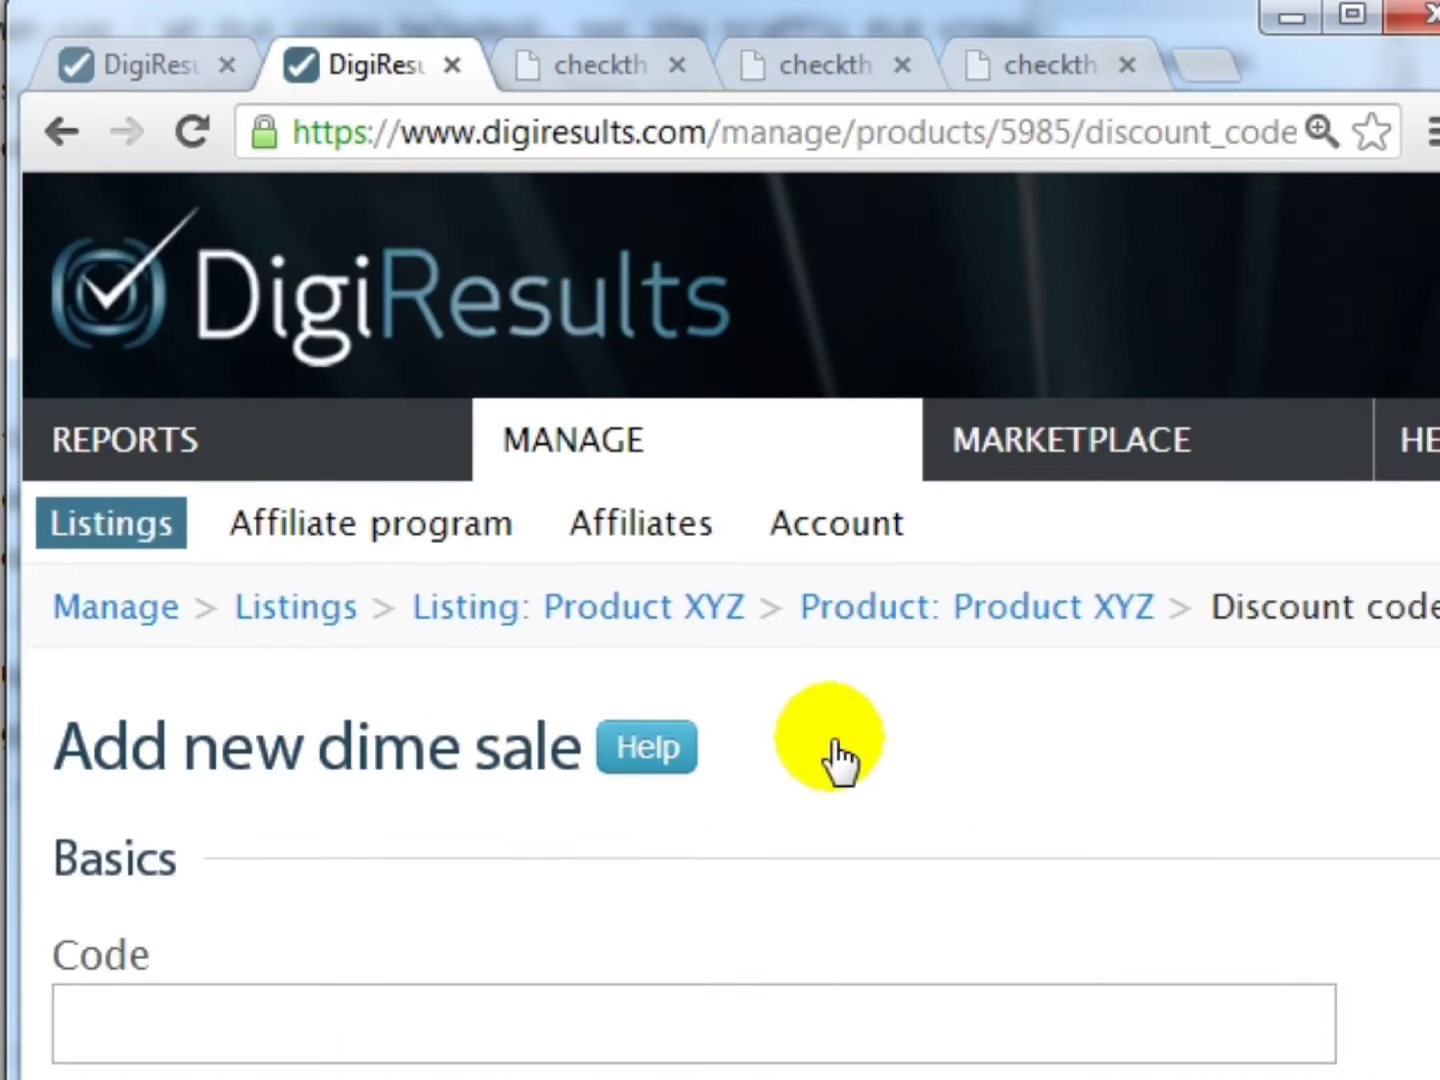
scroll(800, 758, down, 4)
click(382, 585)
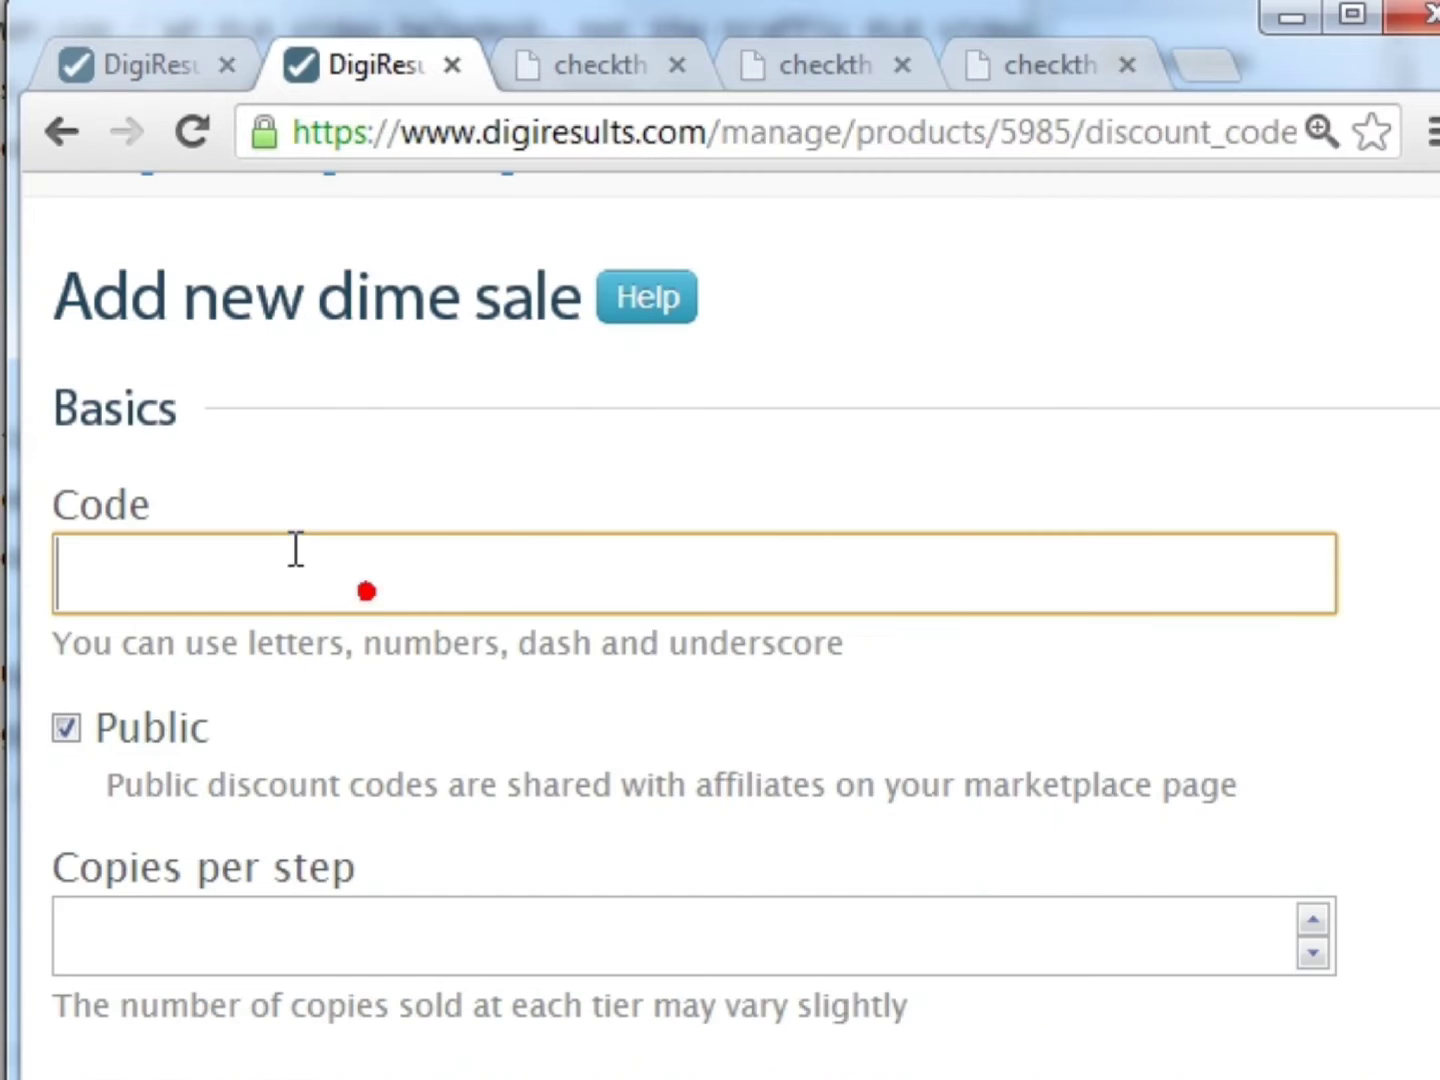
scroll(591, 543, down, 3)
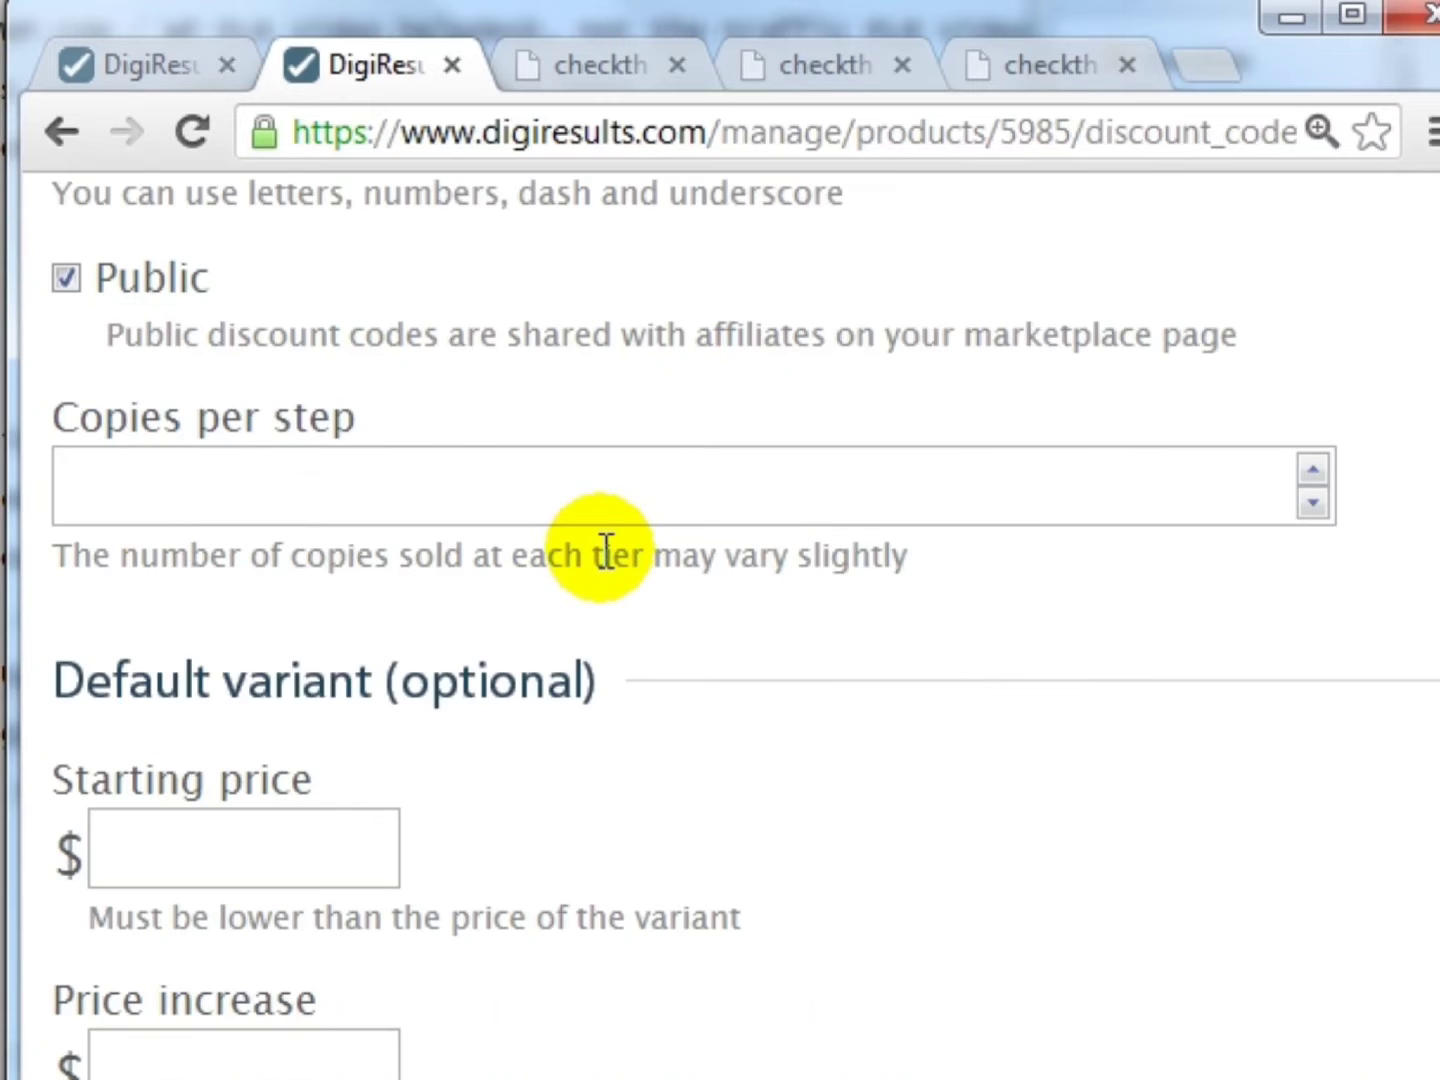
scroll(604, 548, down, 2)
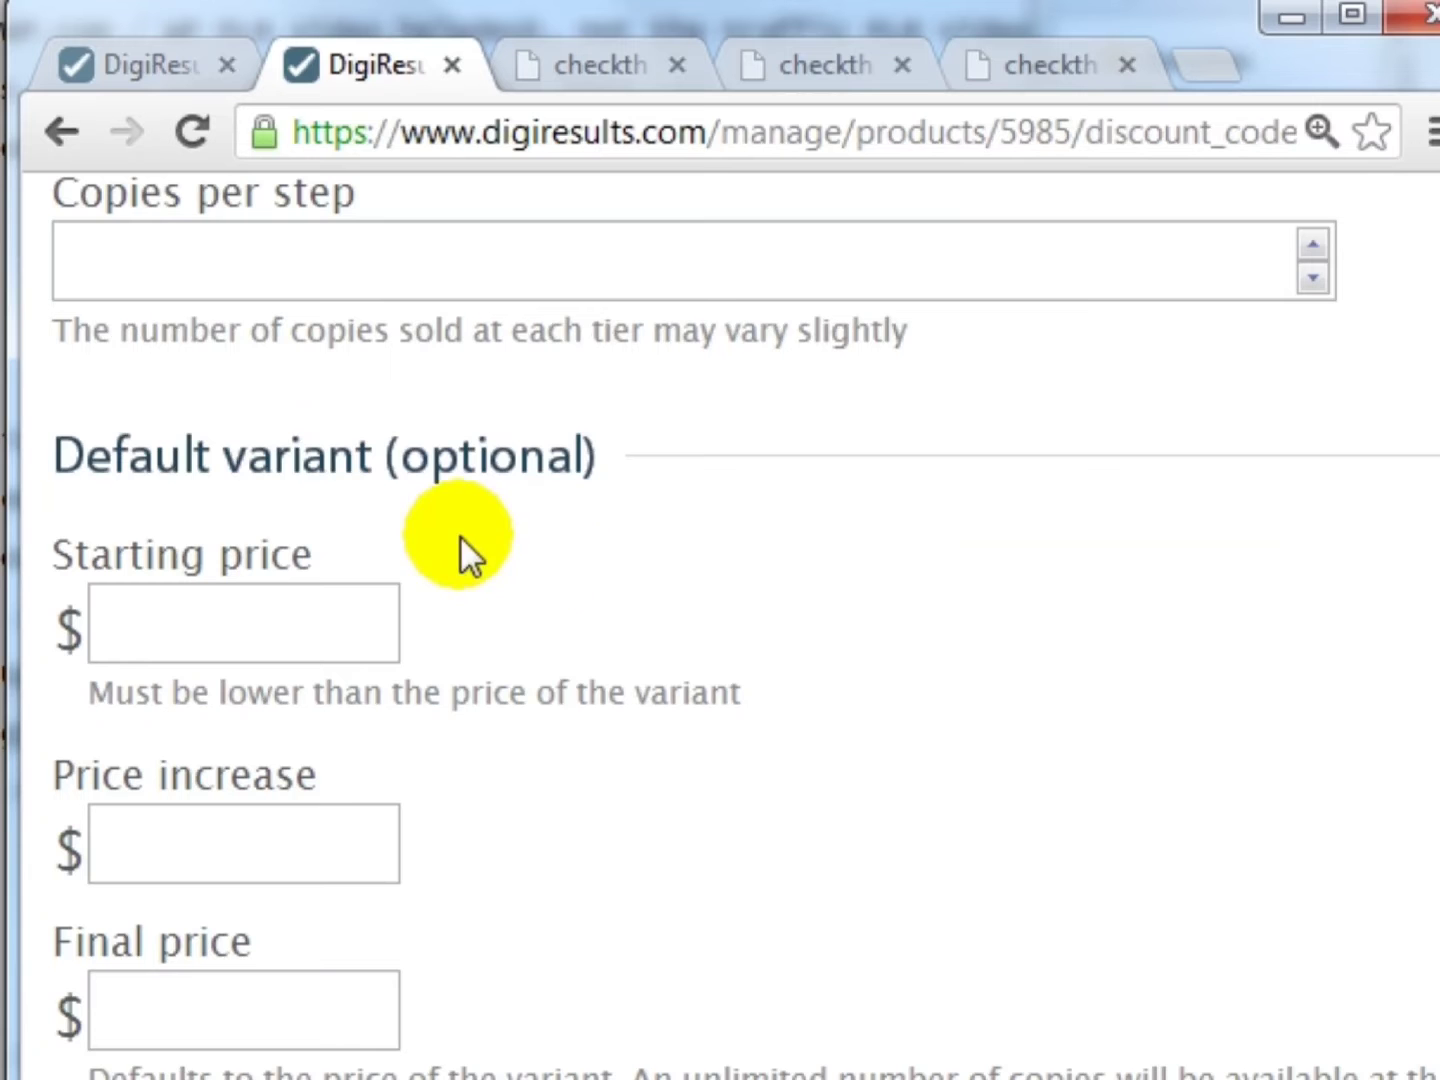
click(248, 624)
scroll(247, 619, down, 2)
click(242, 620)
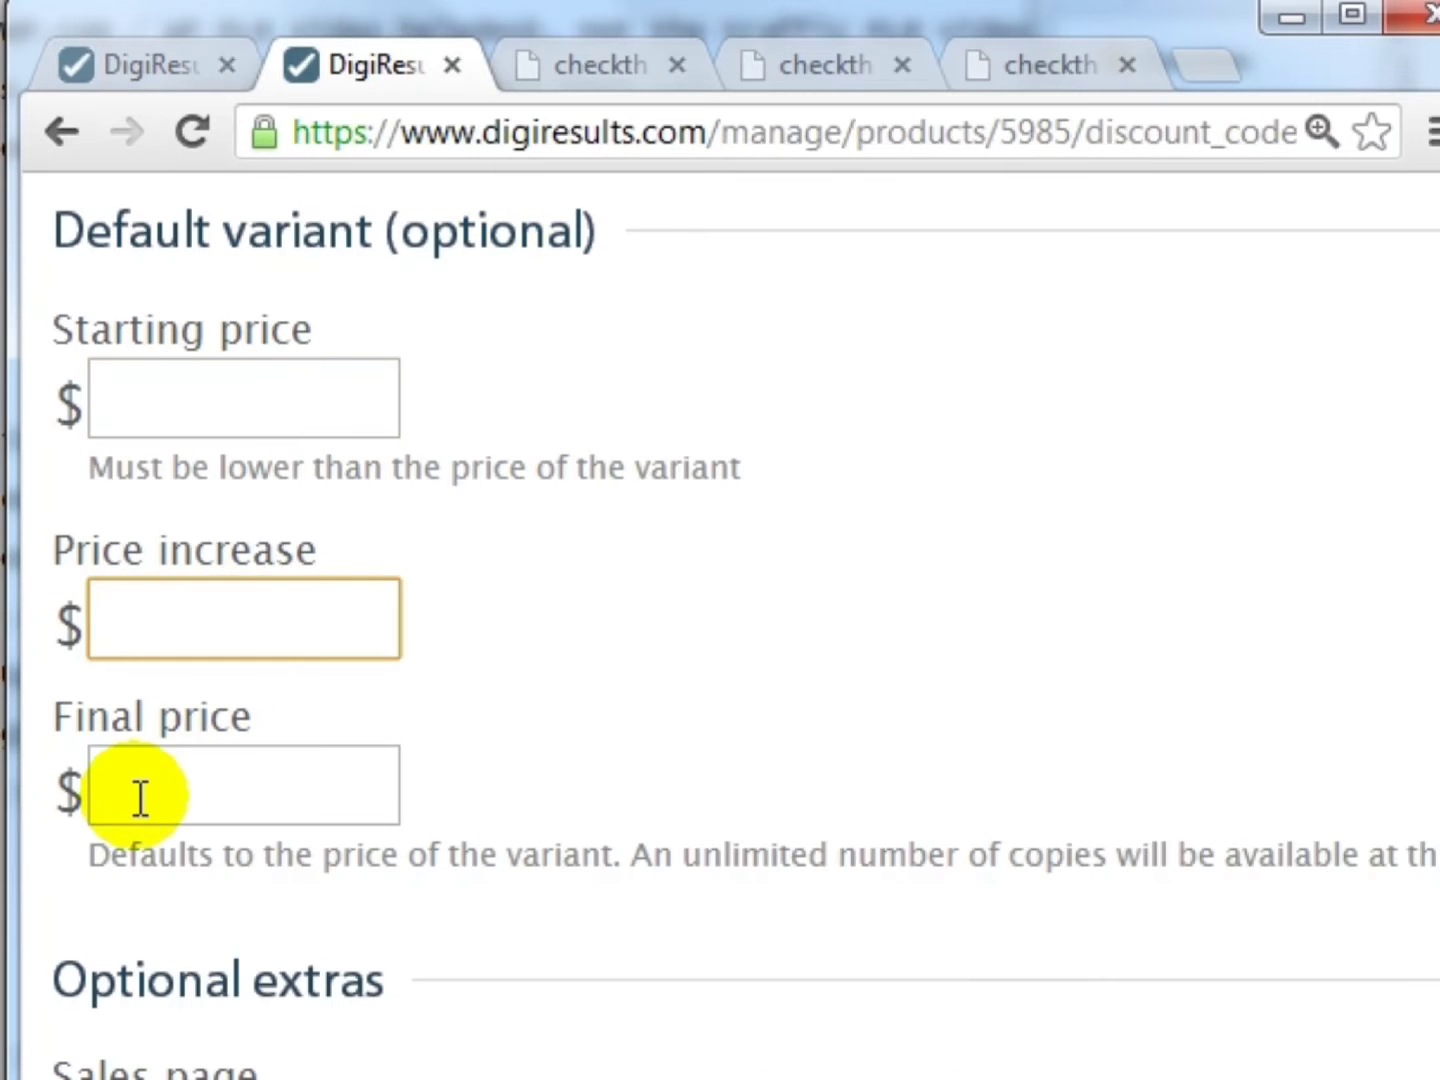
scroll(419, 675, down, 5)
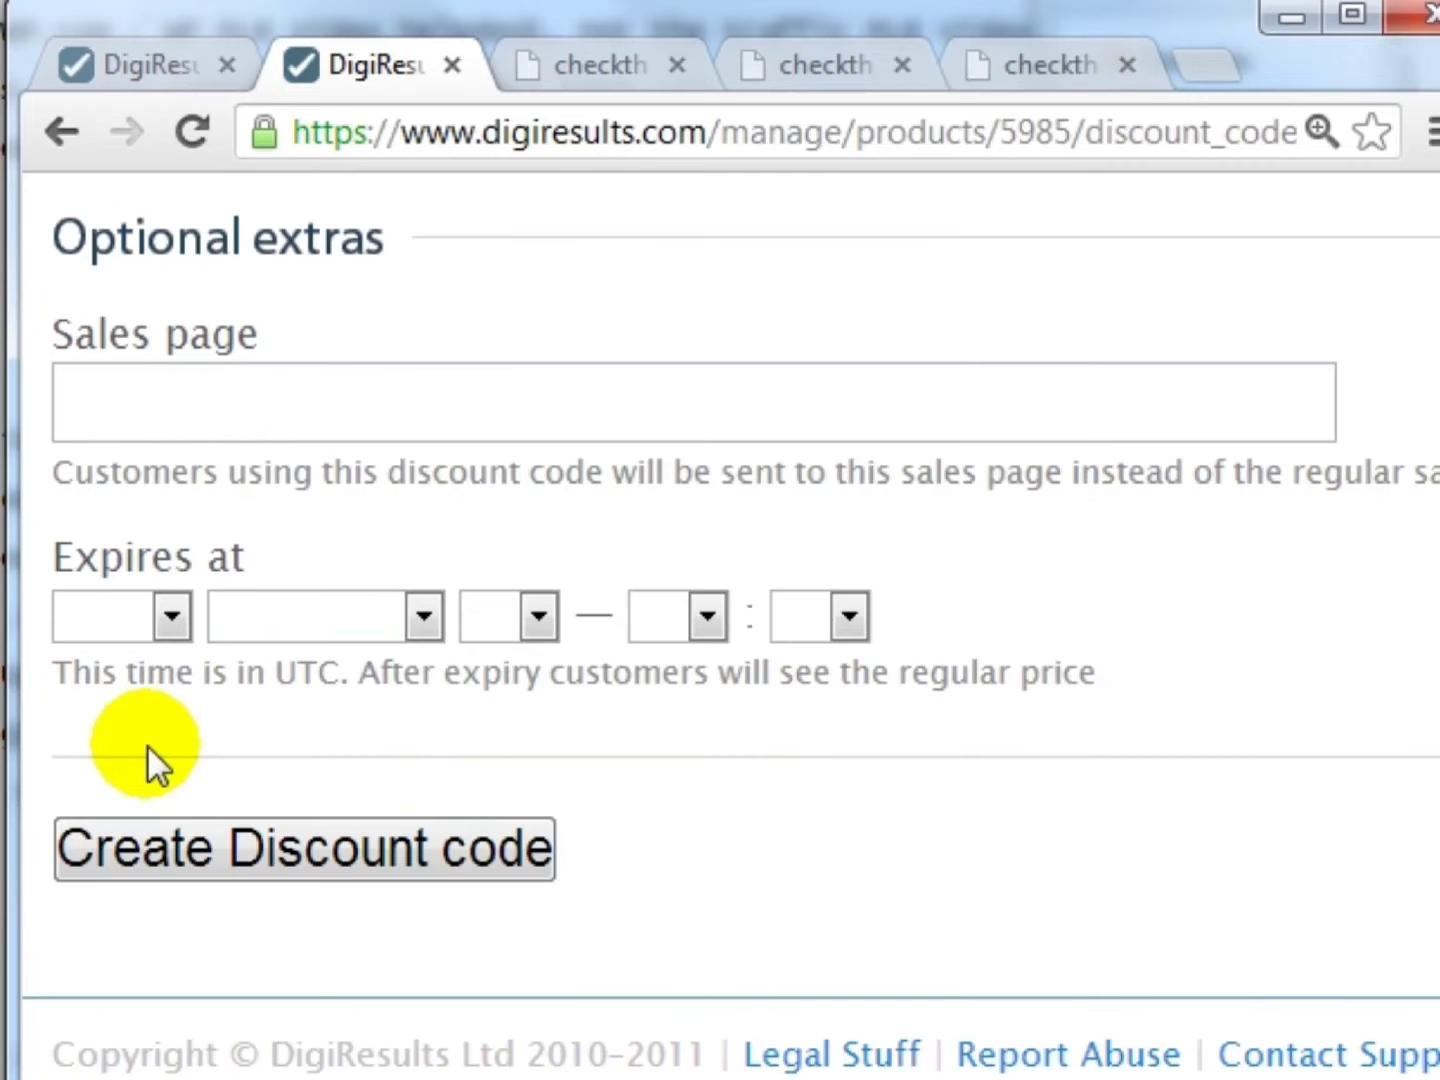
scroll(147, 743, up, 5)
click(63, 131)
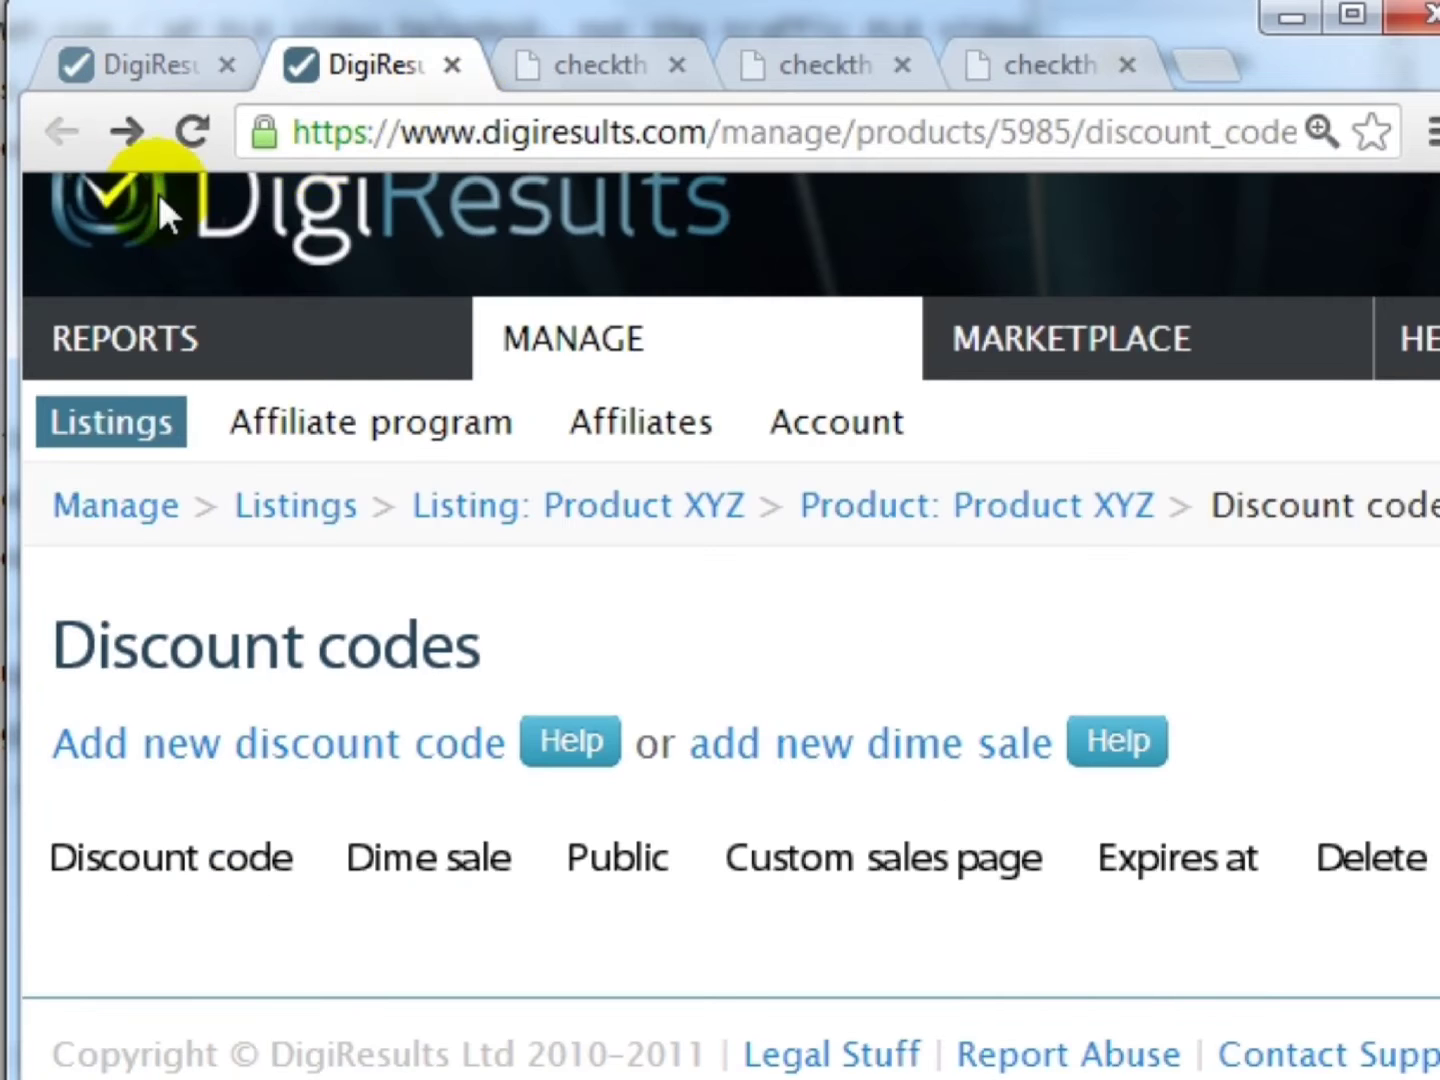
- Close the discount codes tab and generate Product XYZ's buy button, reviewing its forum code and plain link
key(ctrl+w)
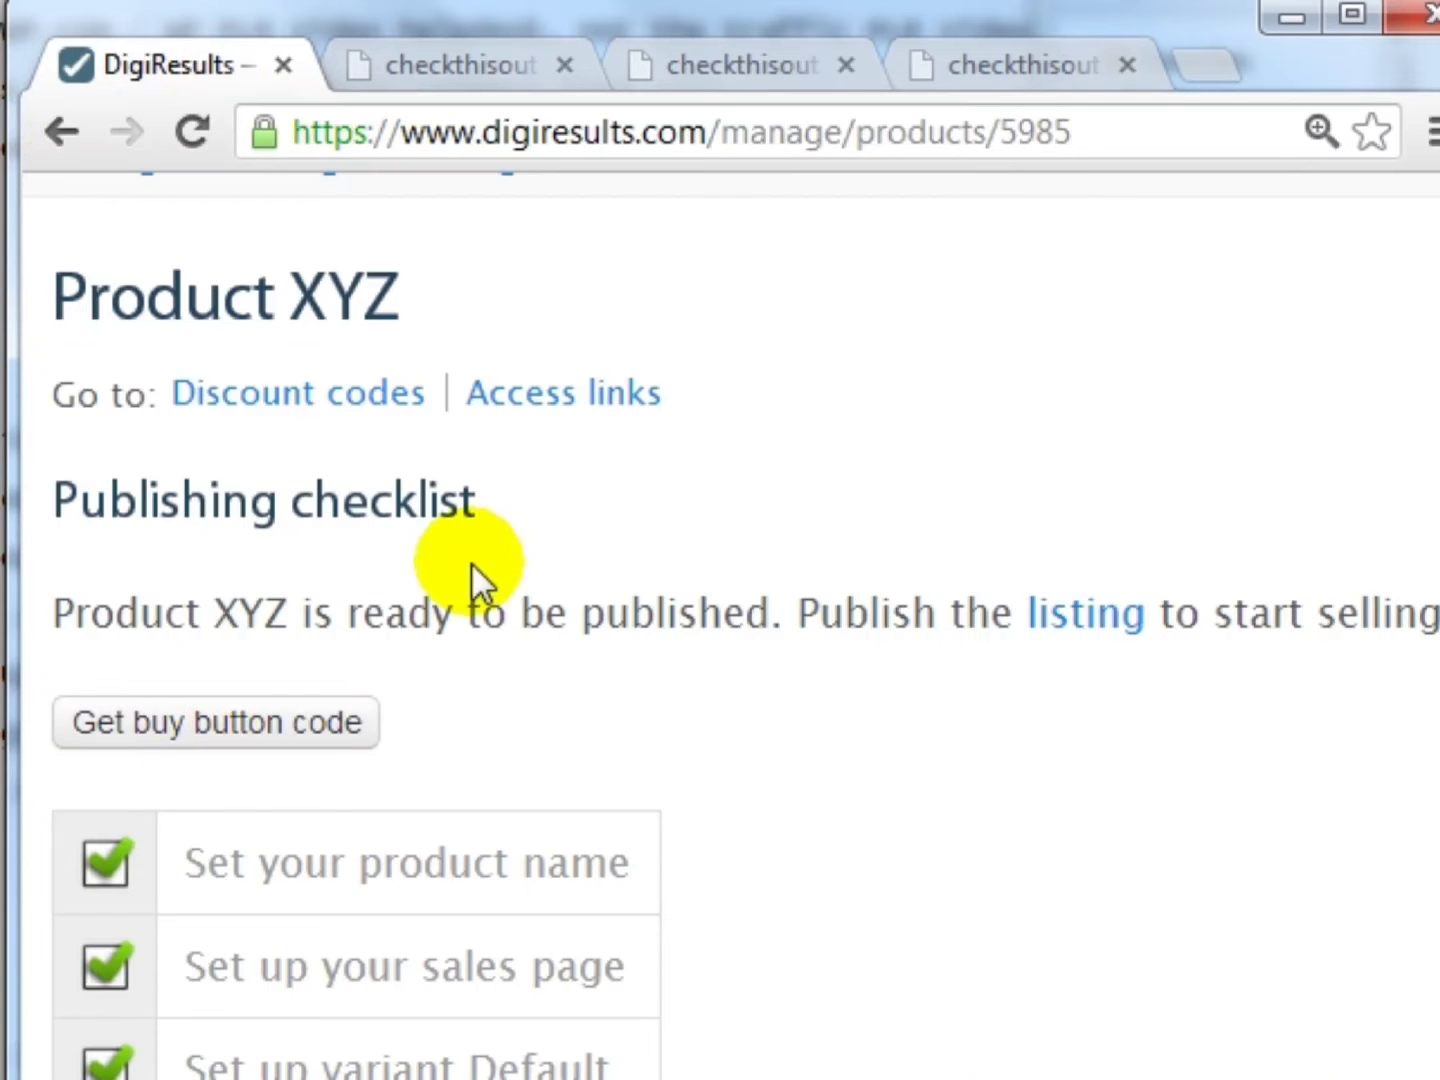
click(248, 725)
scroll(421, 652, down, 3)
scroll(422, 652, up, 2)
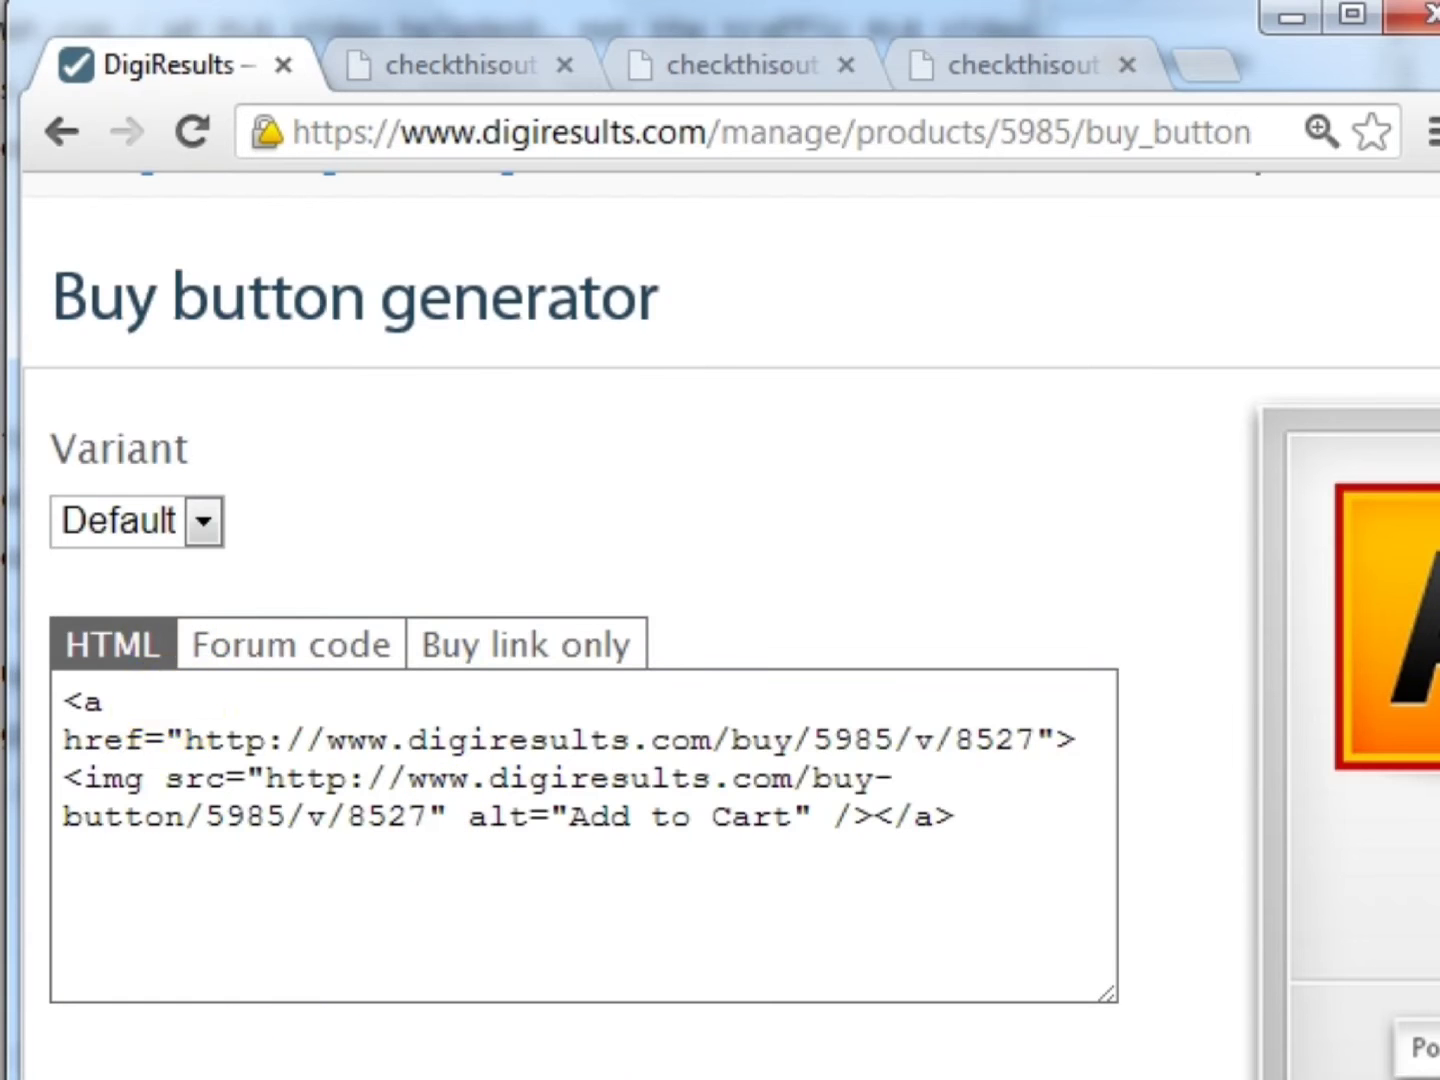
scroll(720, 720, right, 10)
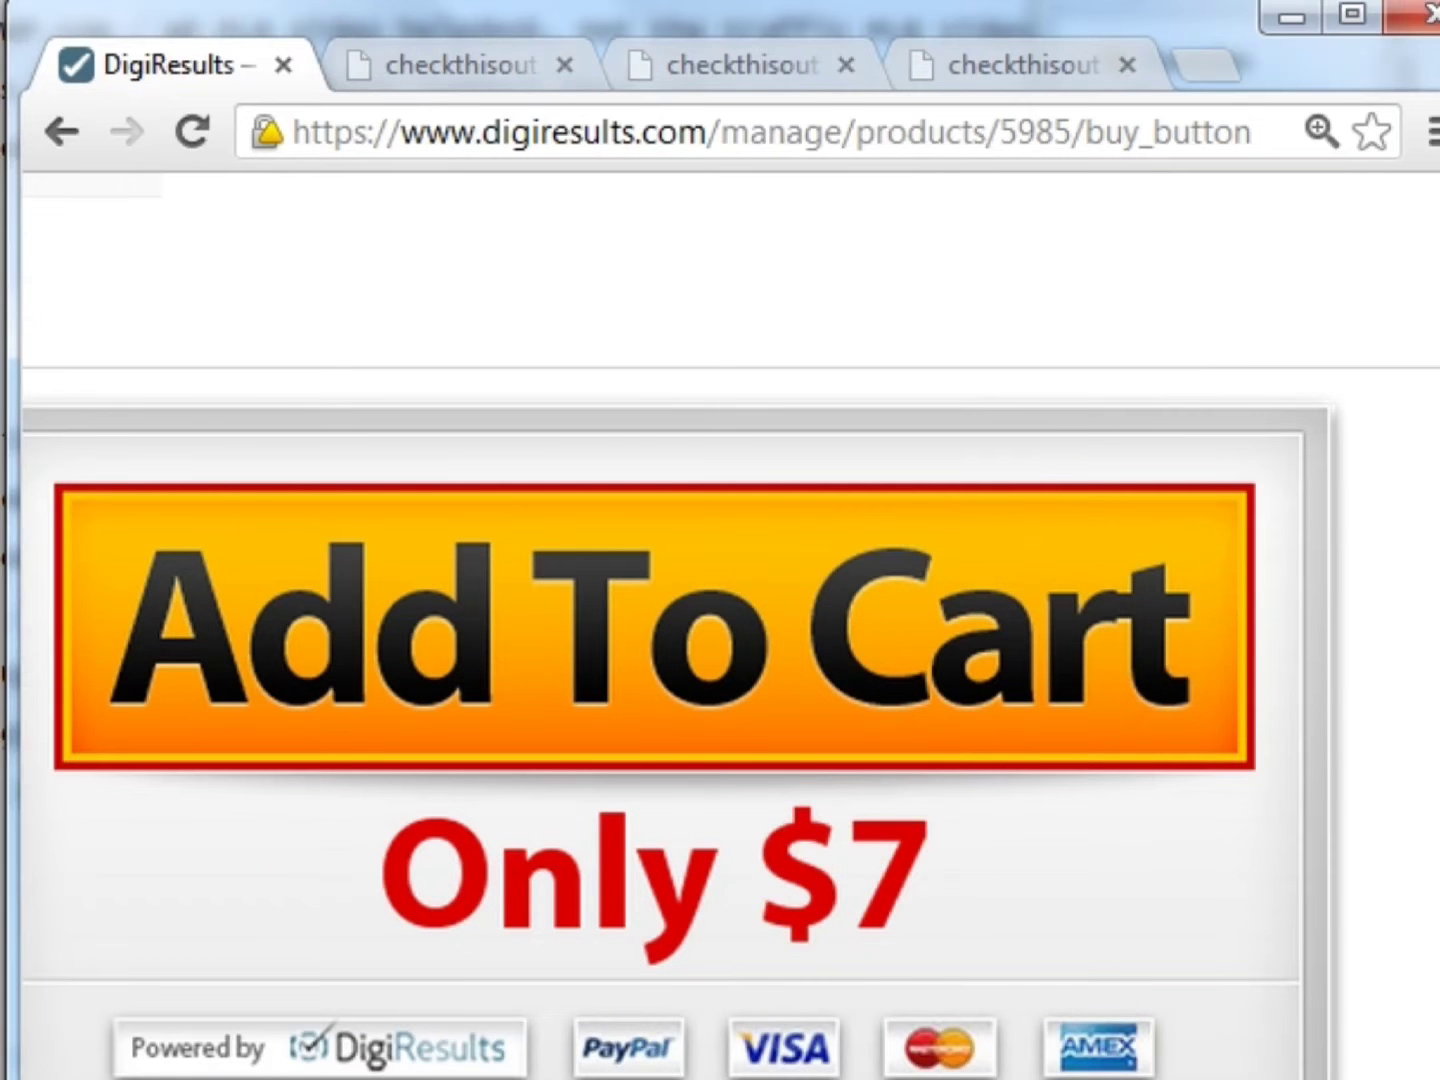
scroll(720, 640, left, 10)
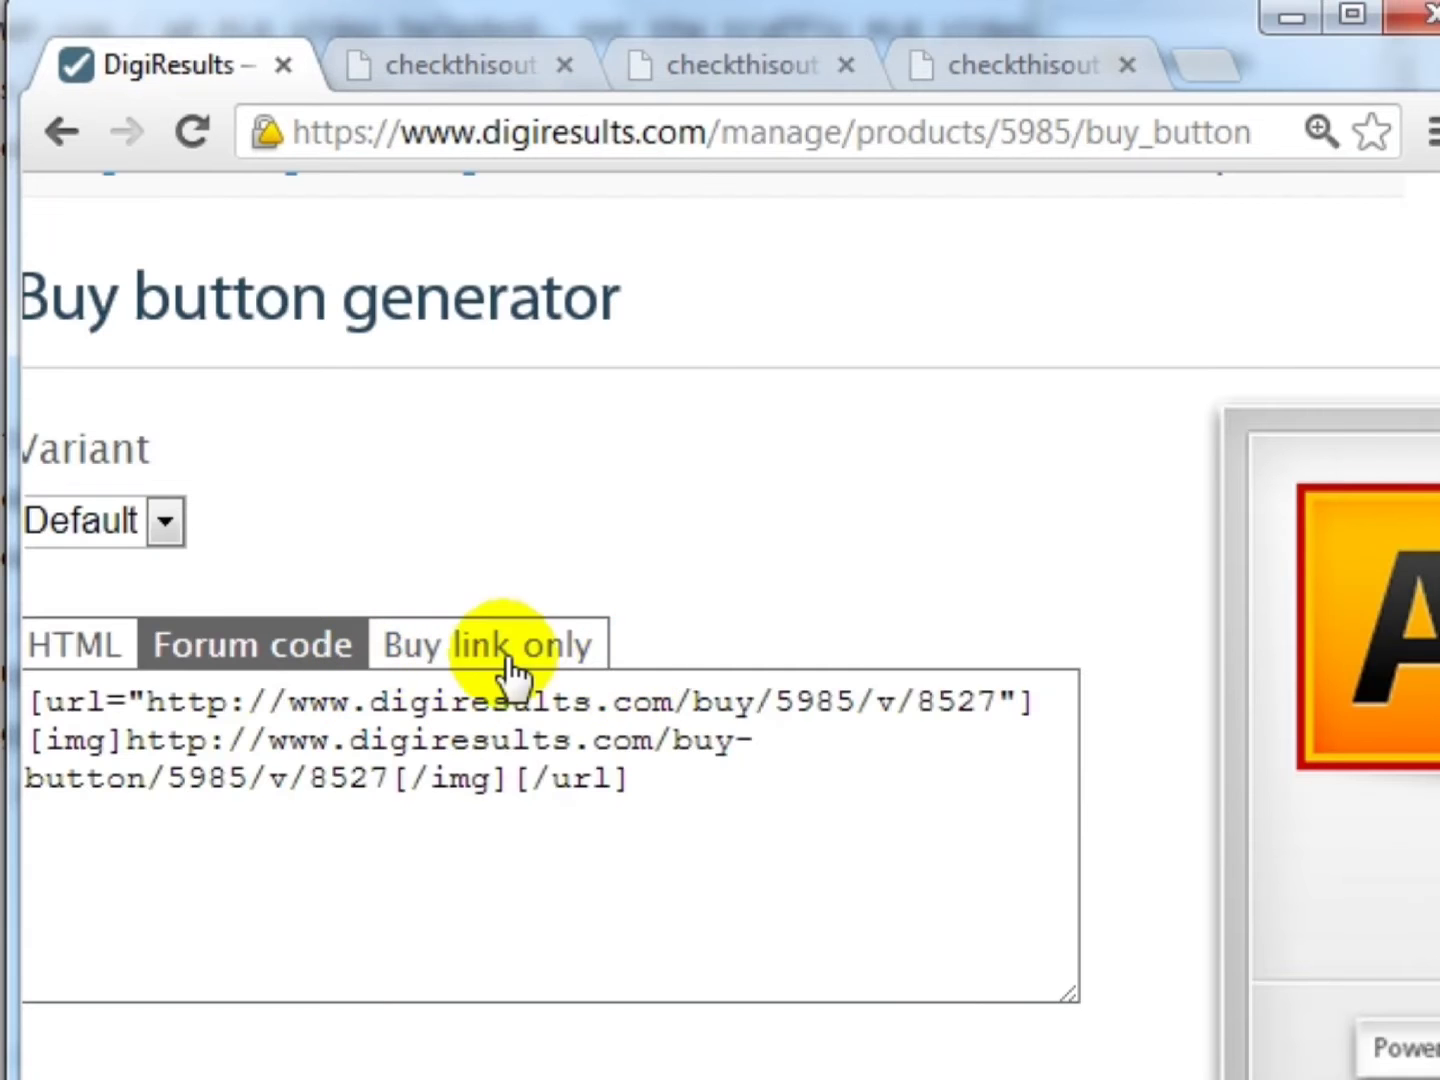
click(127, 705)
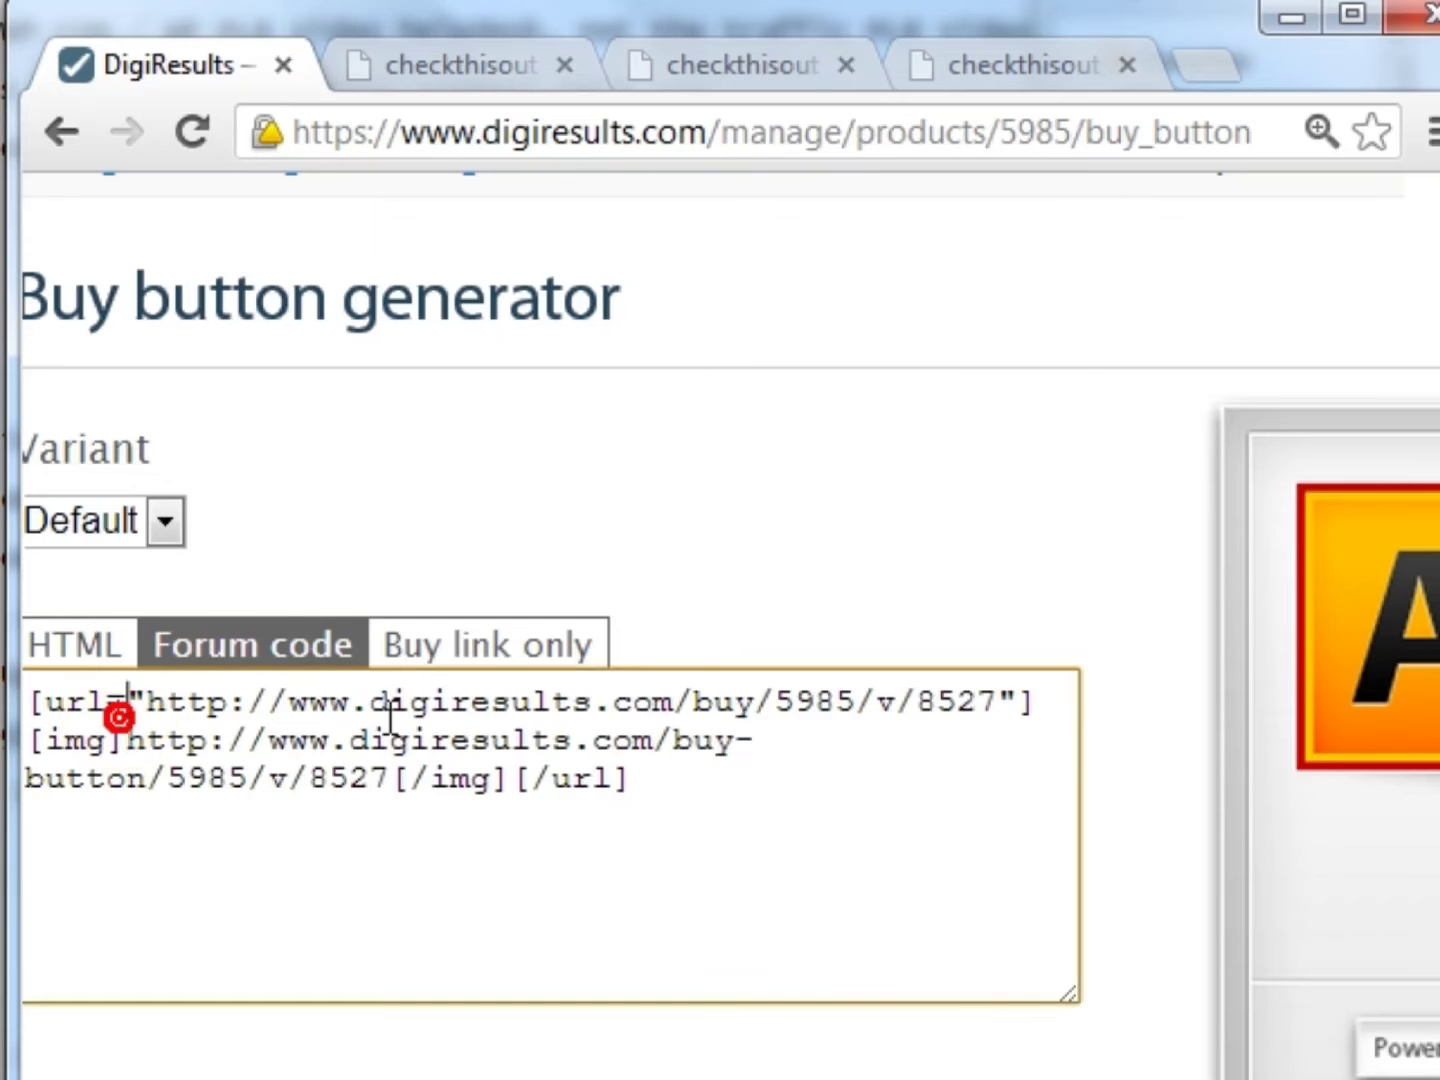
click(571, 661)
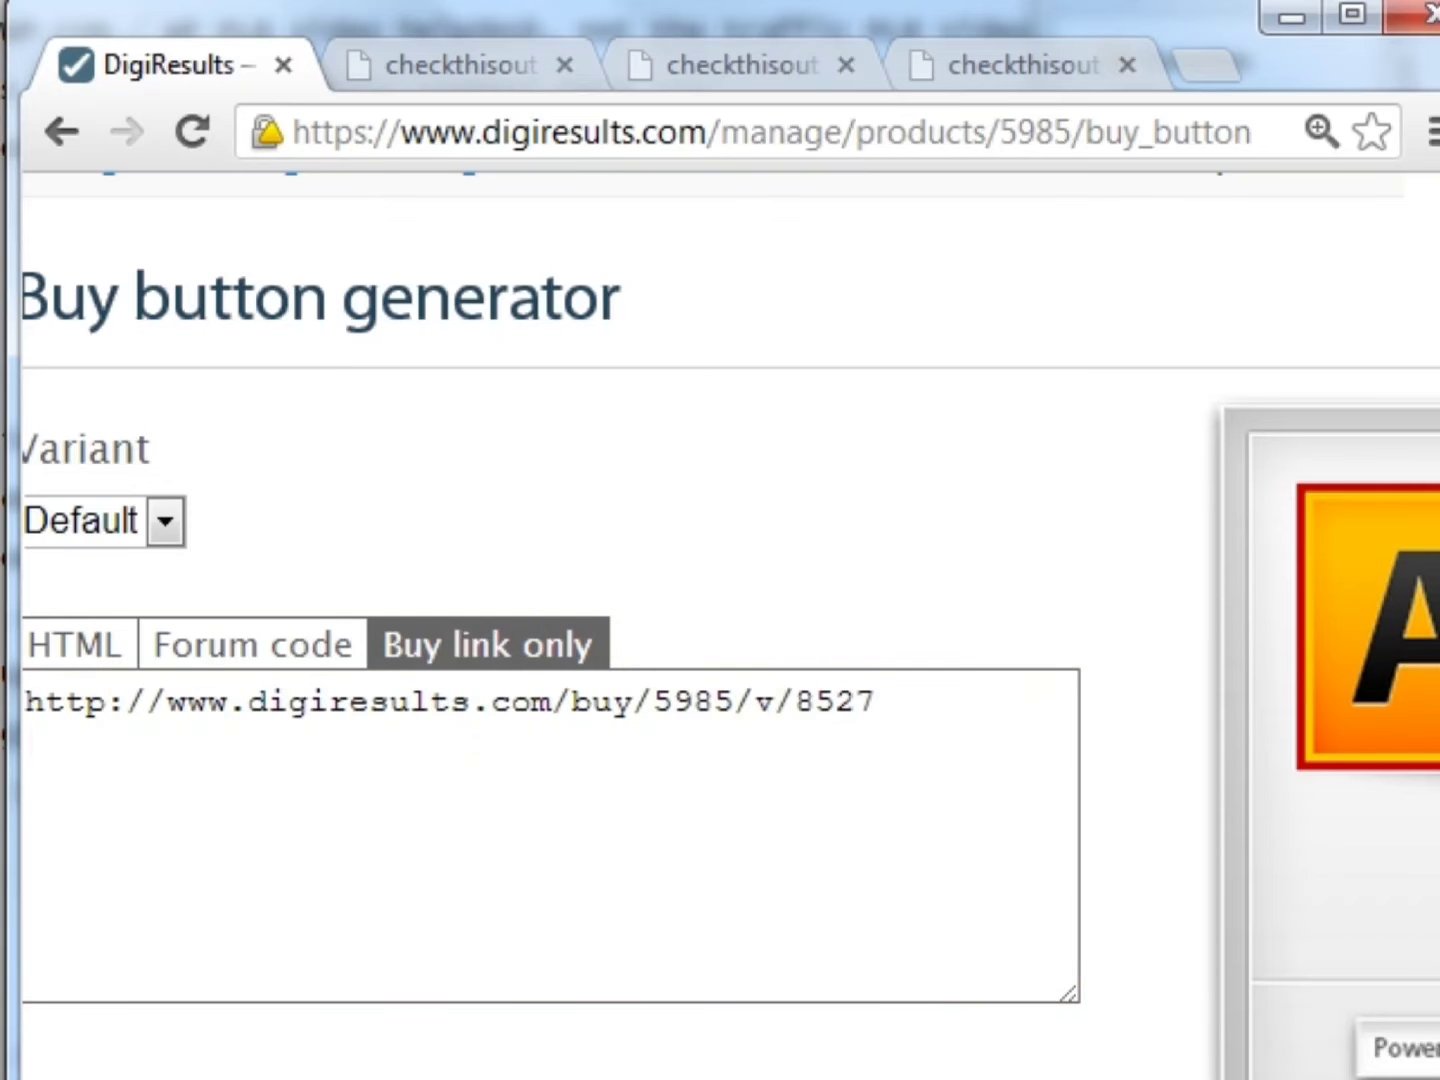
scroll(720, 740, right, 10)
scroll(720, 740, right, 3)
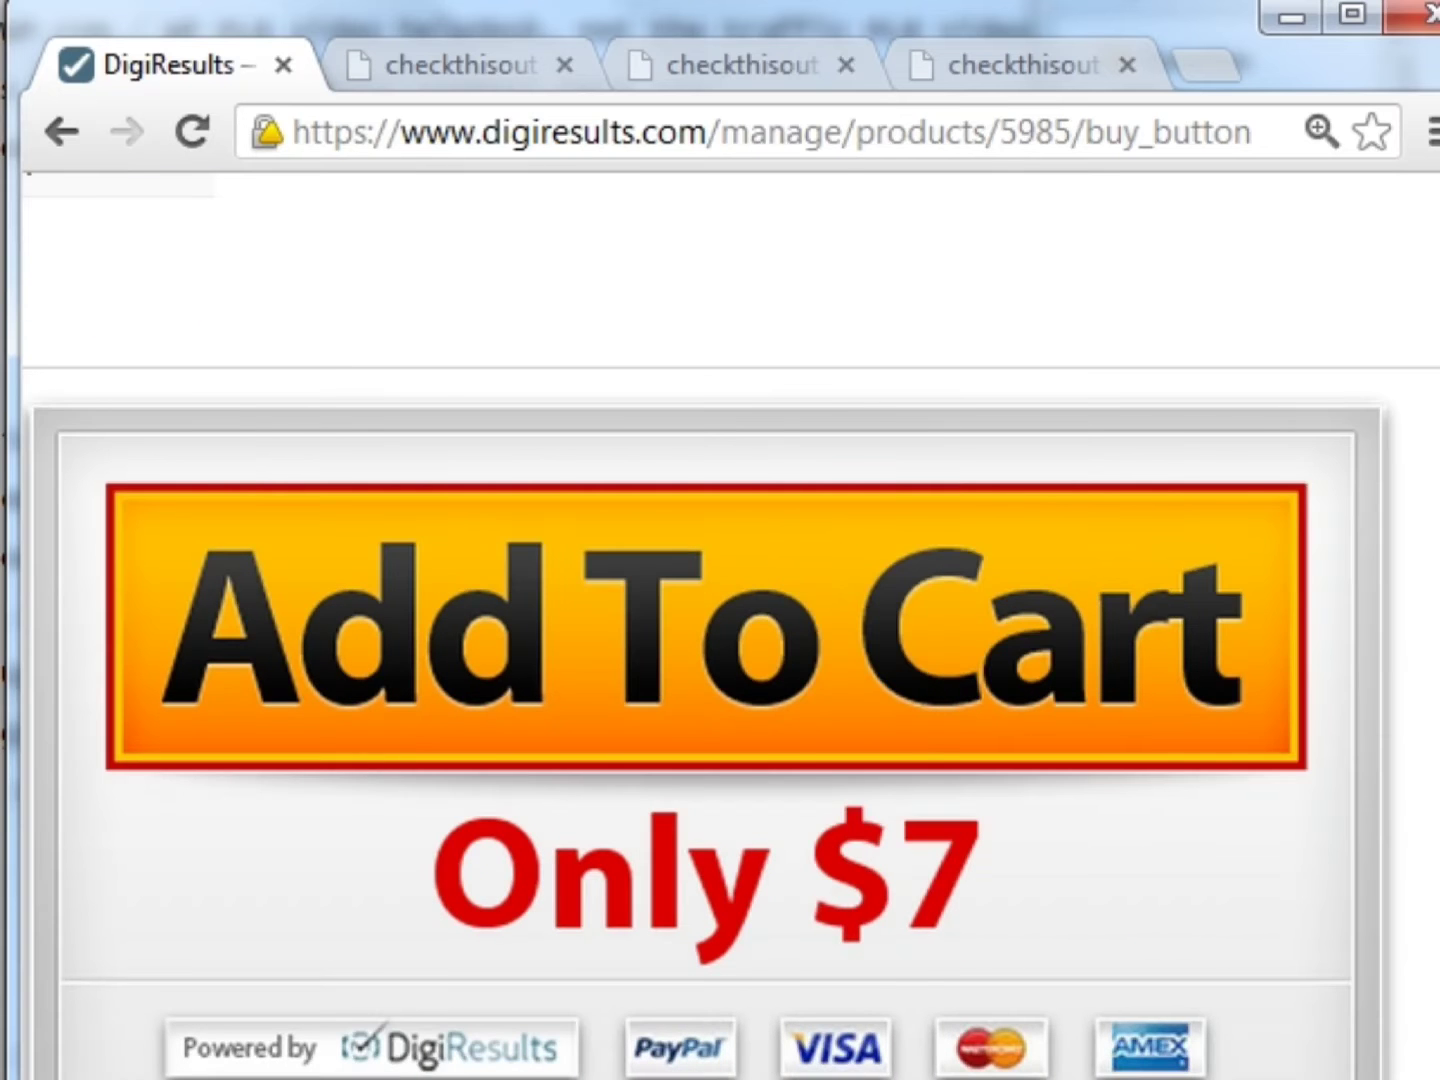
scroll(720, 740, left, 12)
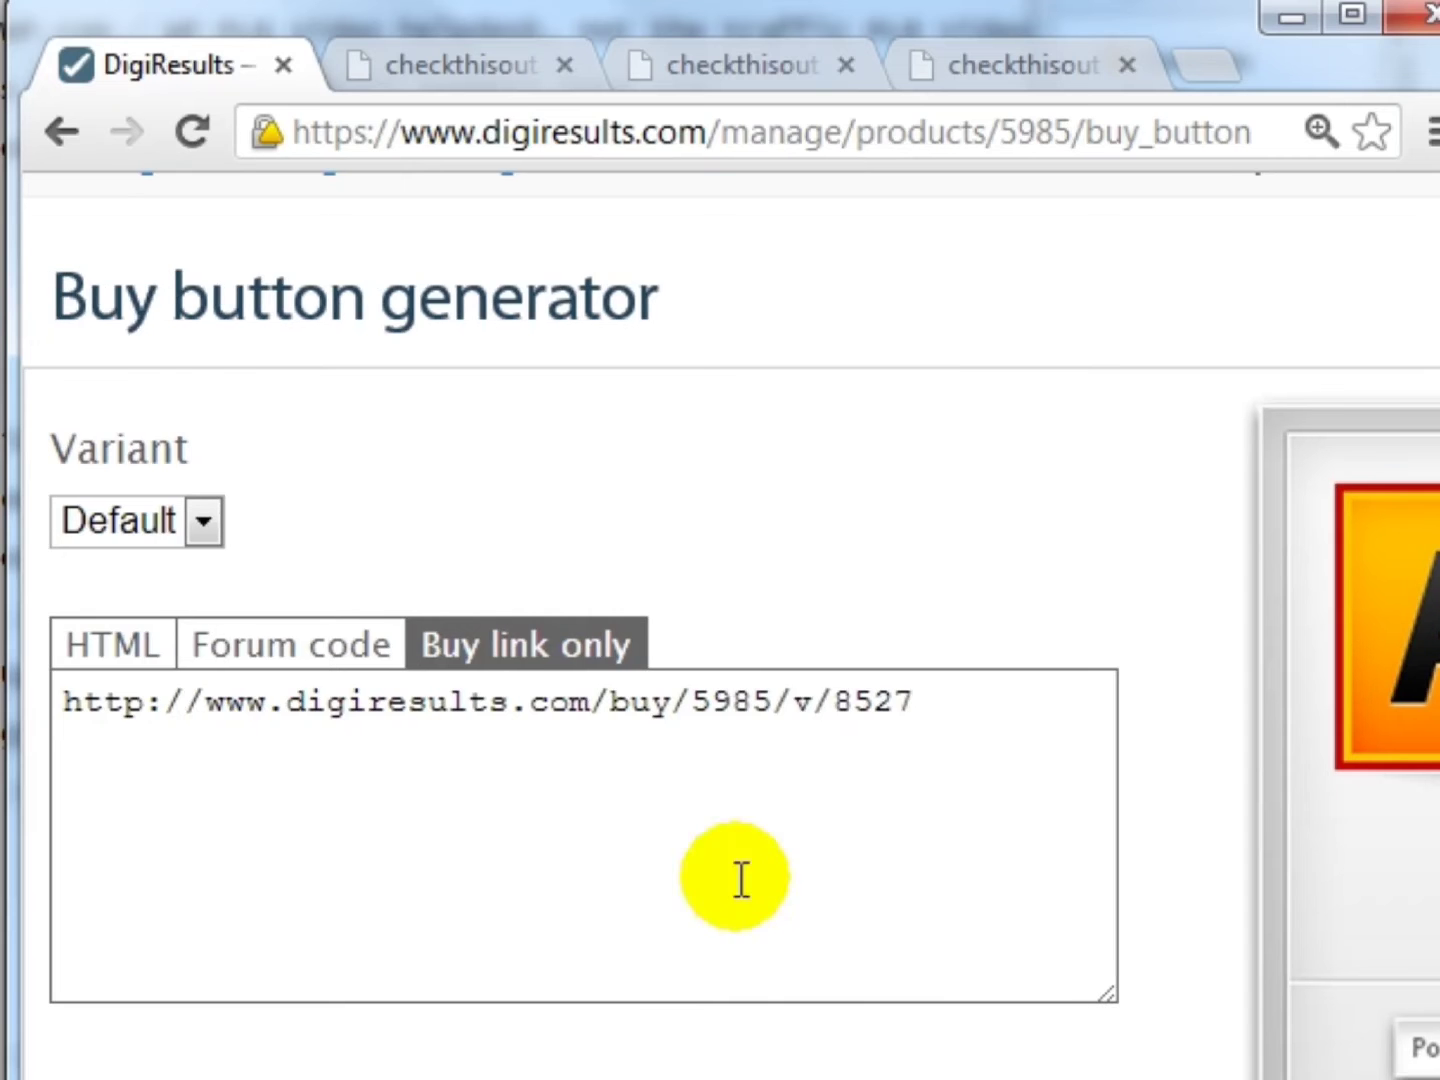
drag(920, 702, 37, 677)
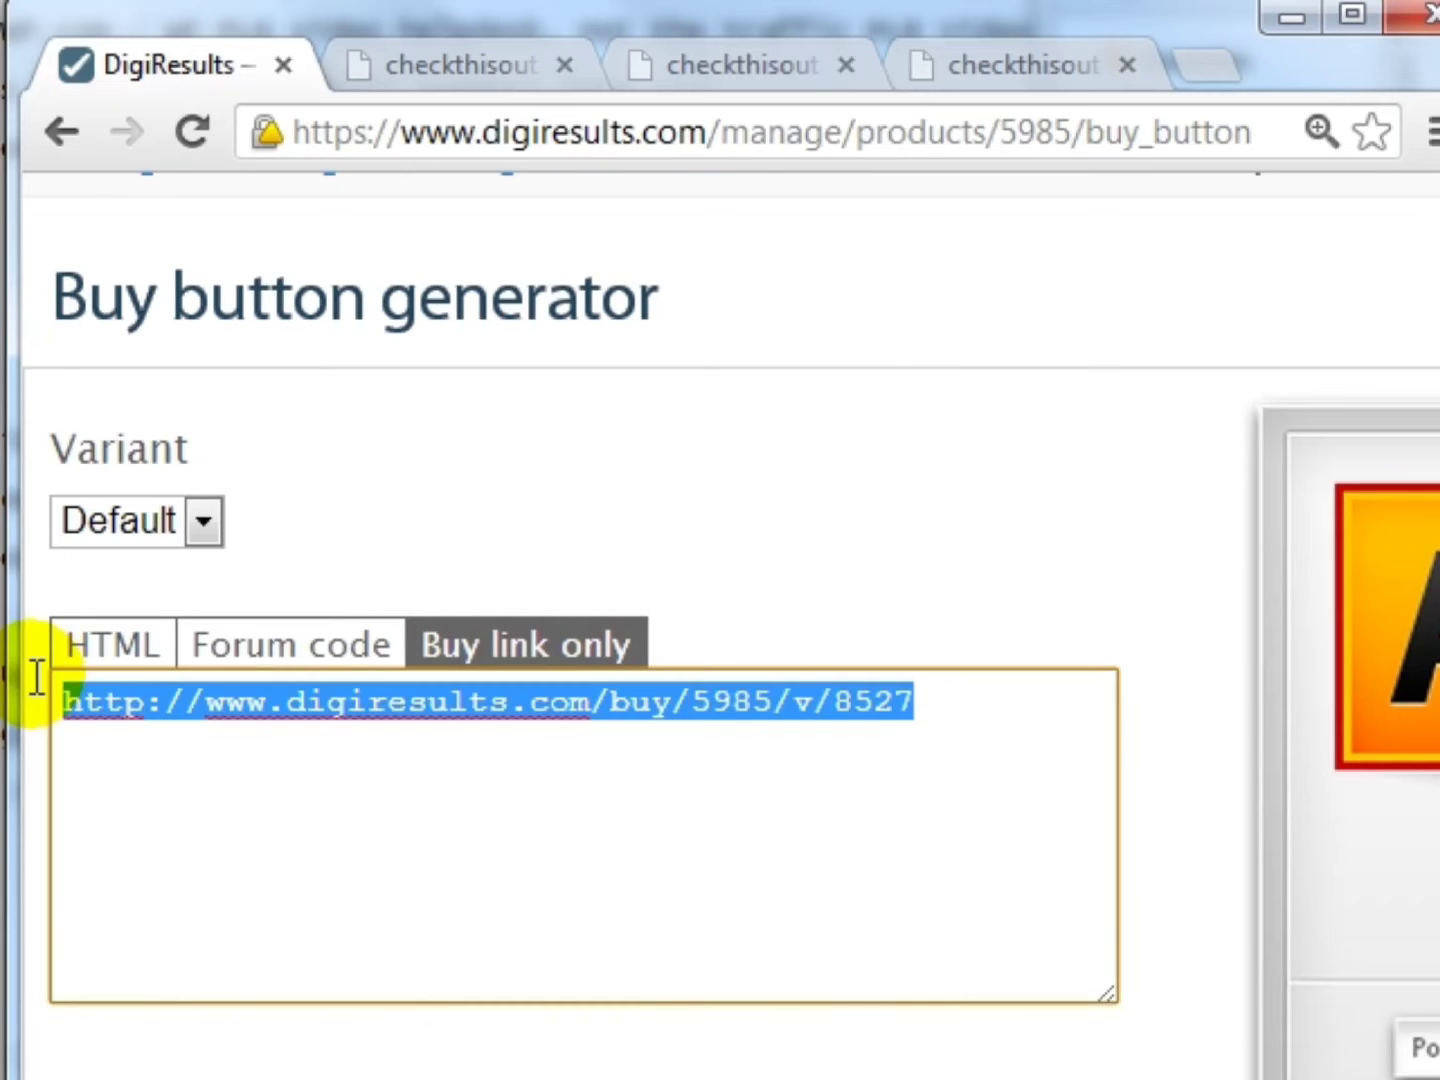
- Select and copy the full HTML code for the $7 Add to Cart button
click(127, 661)
drag(991, 815, 23, 689)
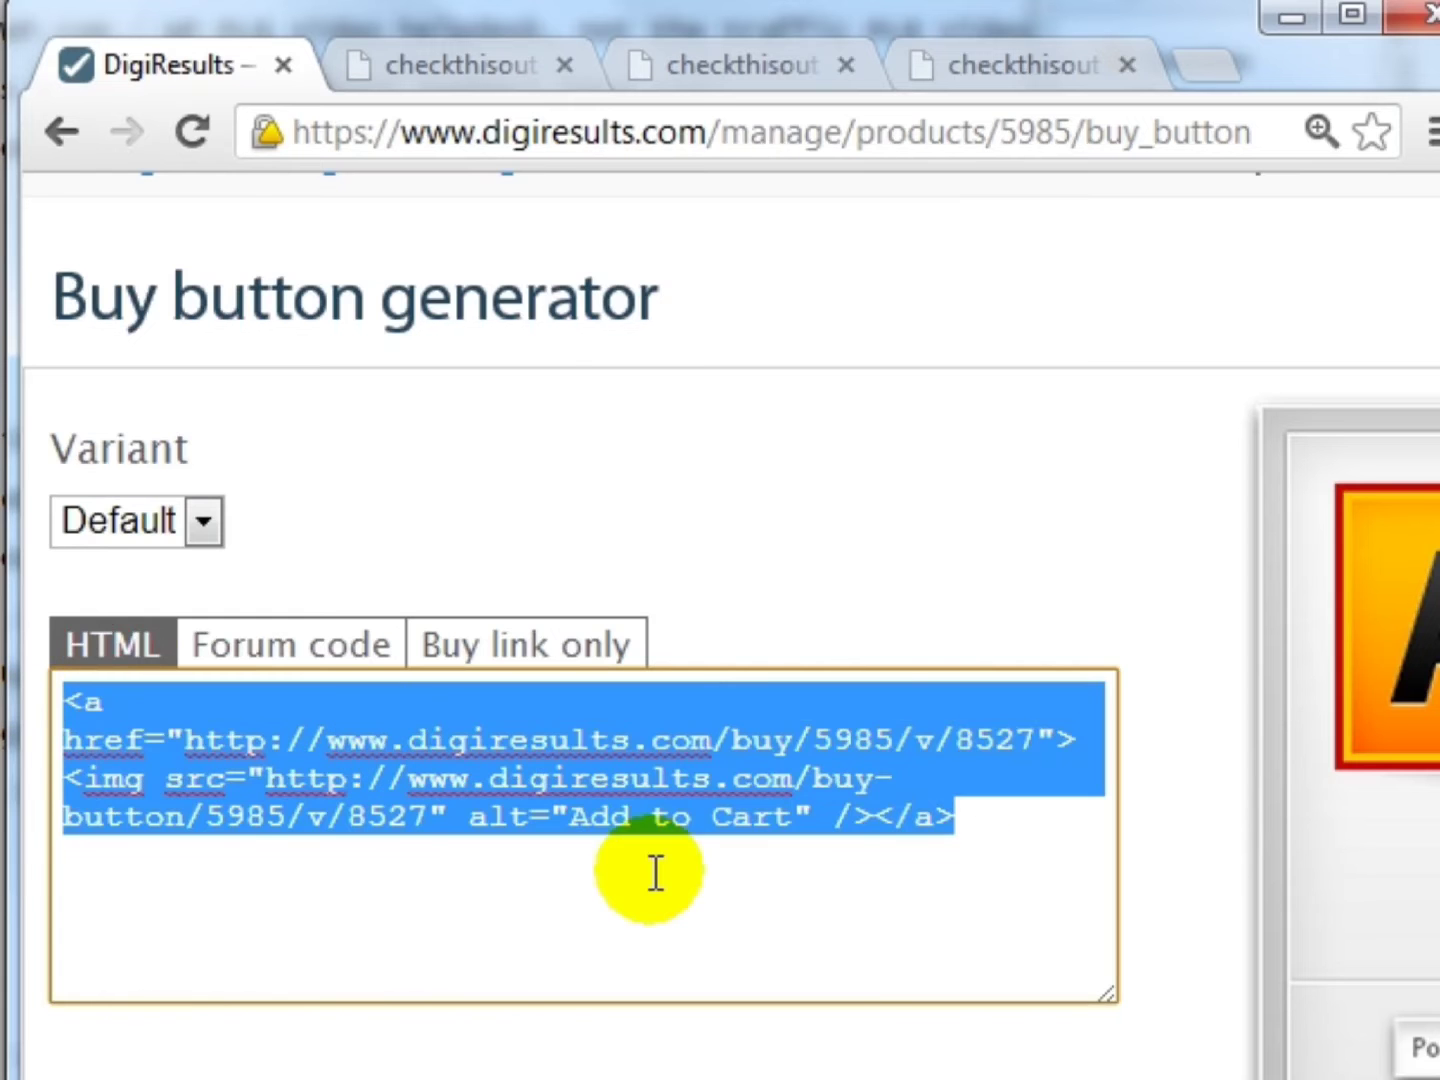
scroll(1294, 518, right, 9)
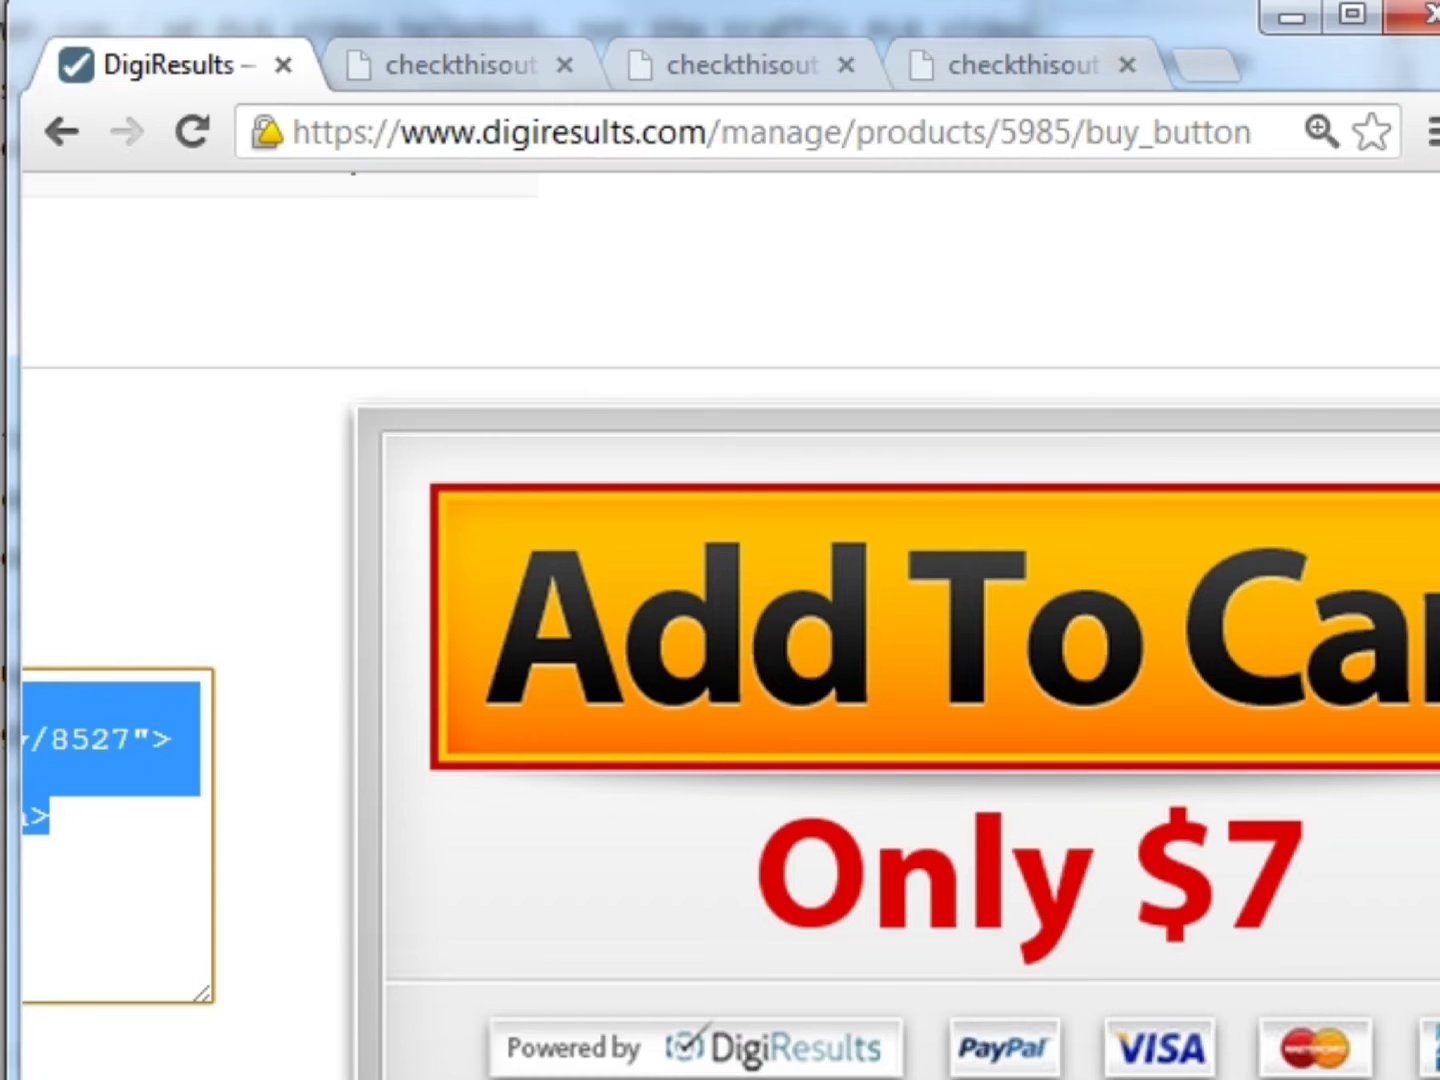
scroll(730, 625, left, 9)
key(alt+Tab)
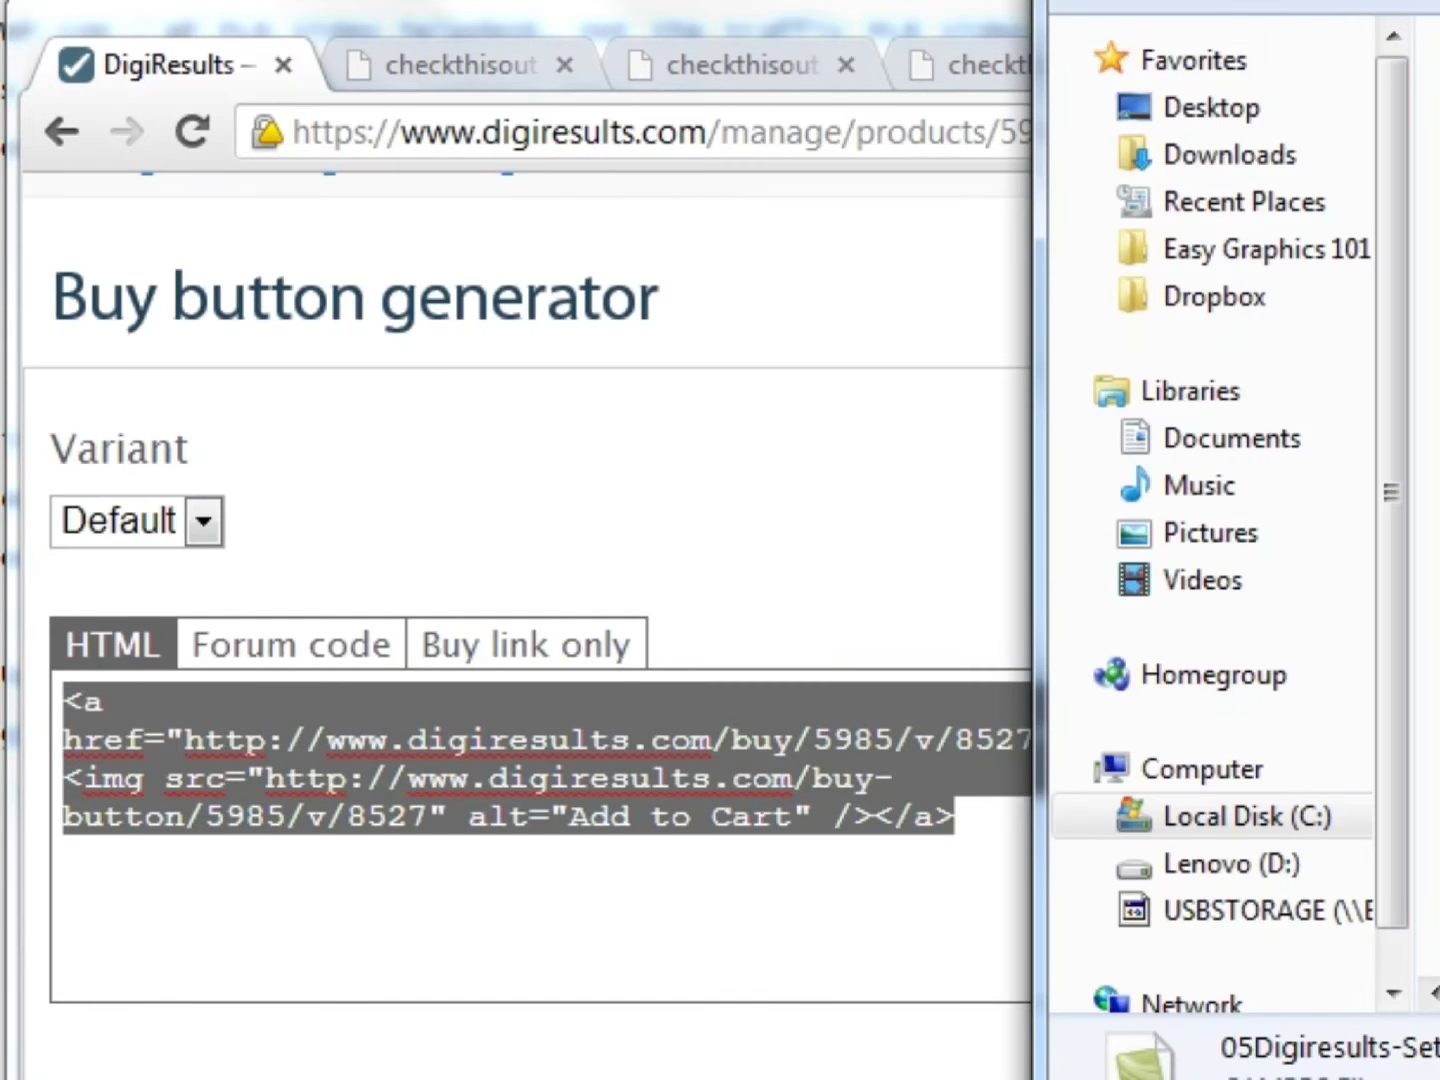
- Open index.html from the Product Files folder with Composer (KompoZer)
double_click(1439, 110)
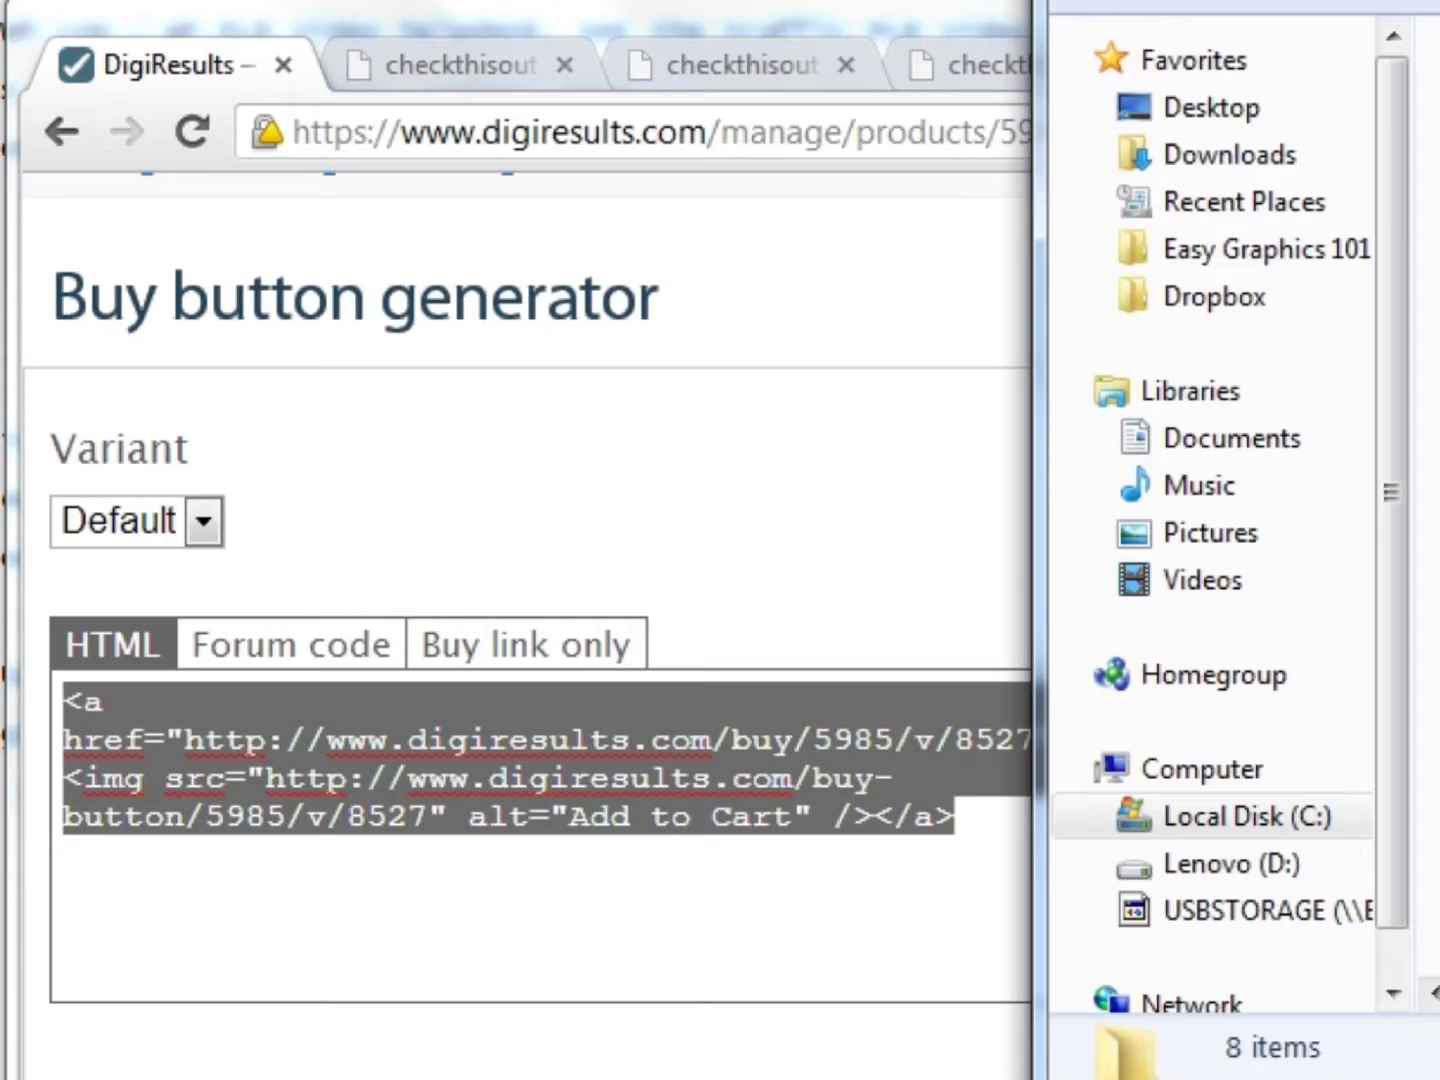
drag(1439, 1, 397, 14)
click(575, 202)
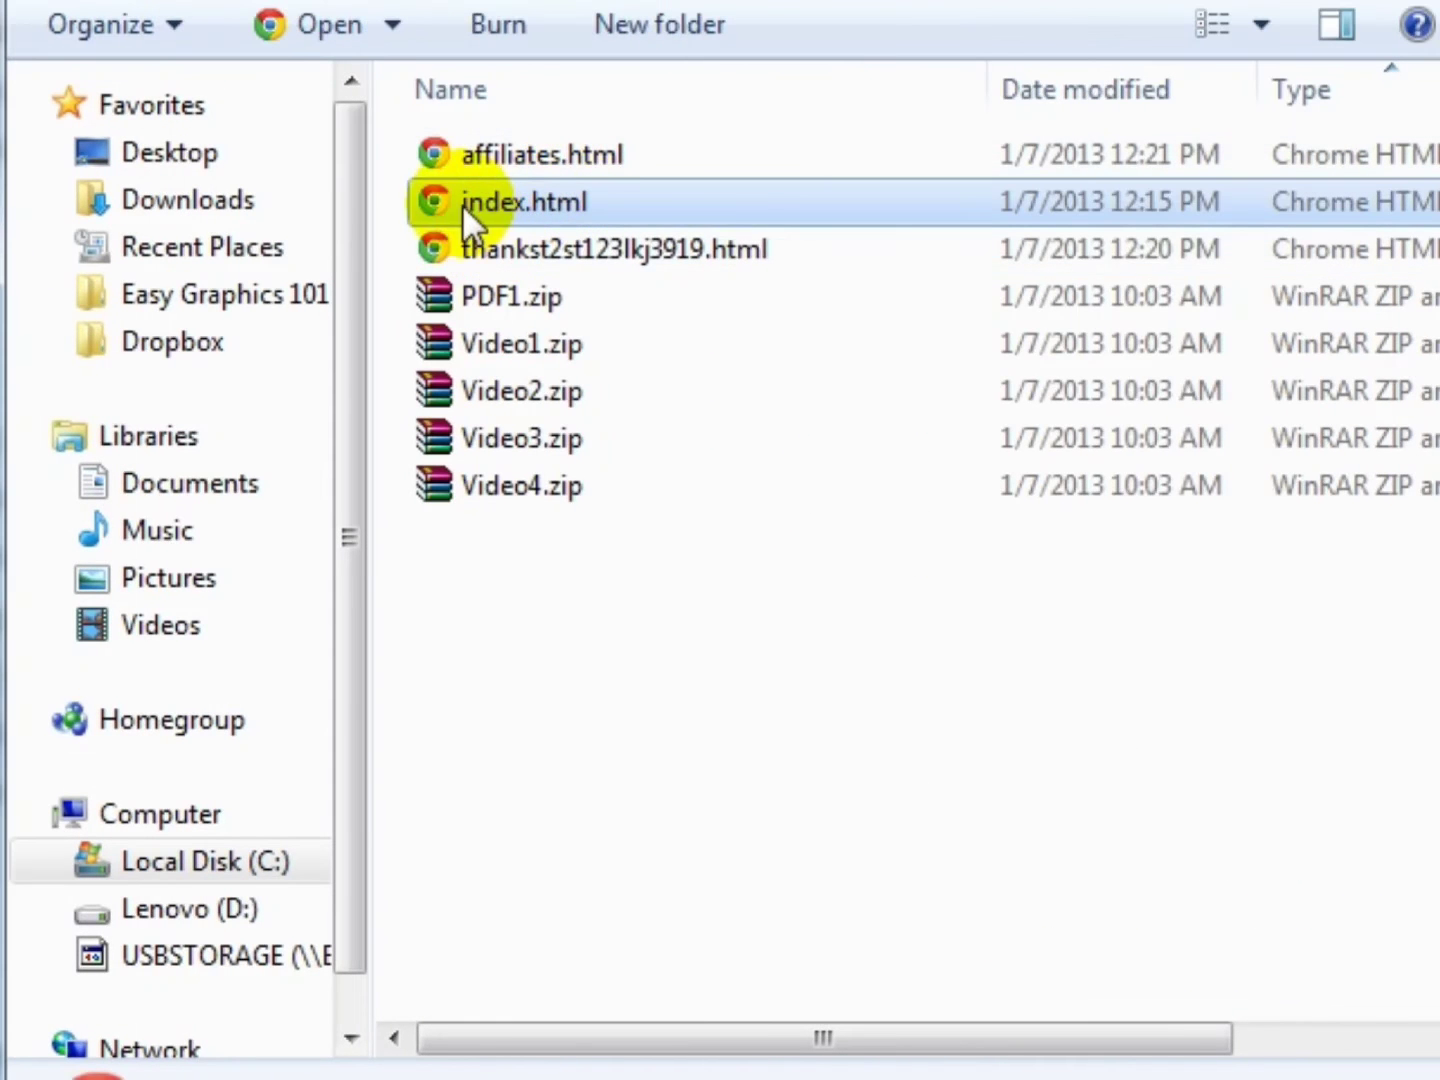
right_click(414, 200)
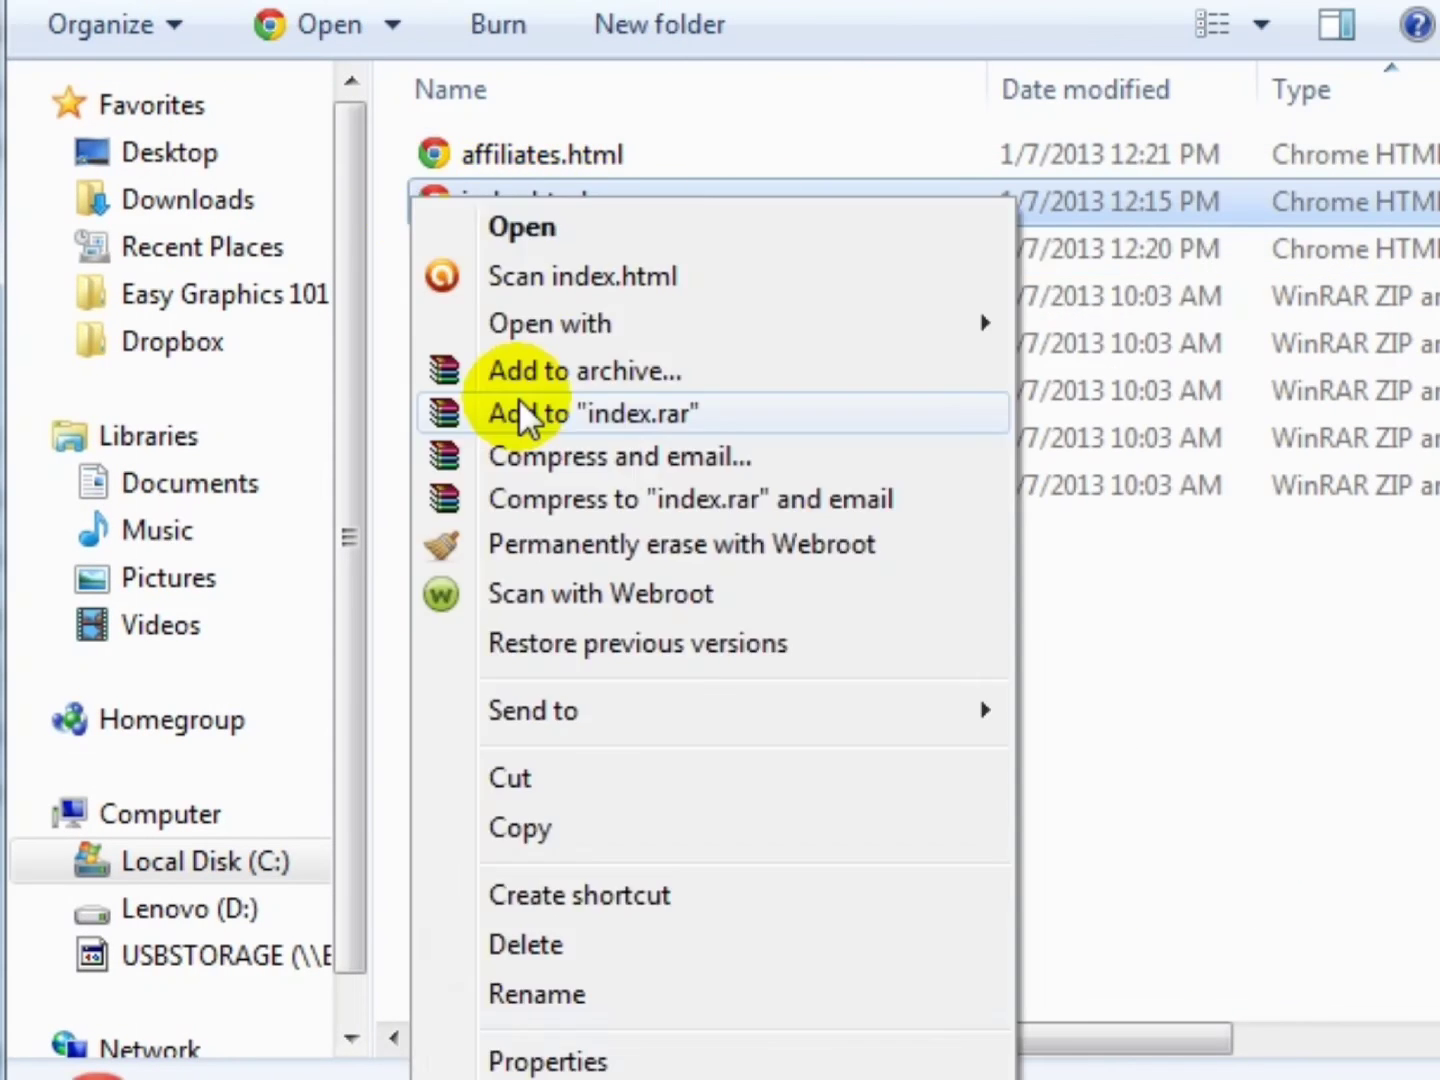
mouse_move(535, 341)
click(1050, 322)
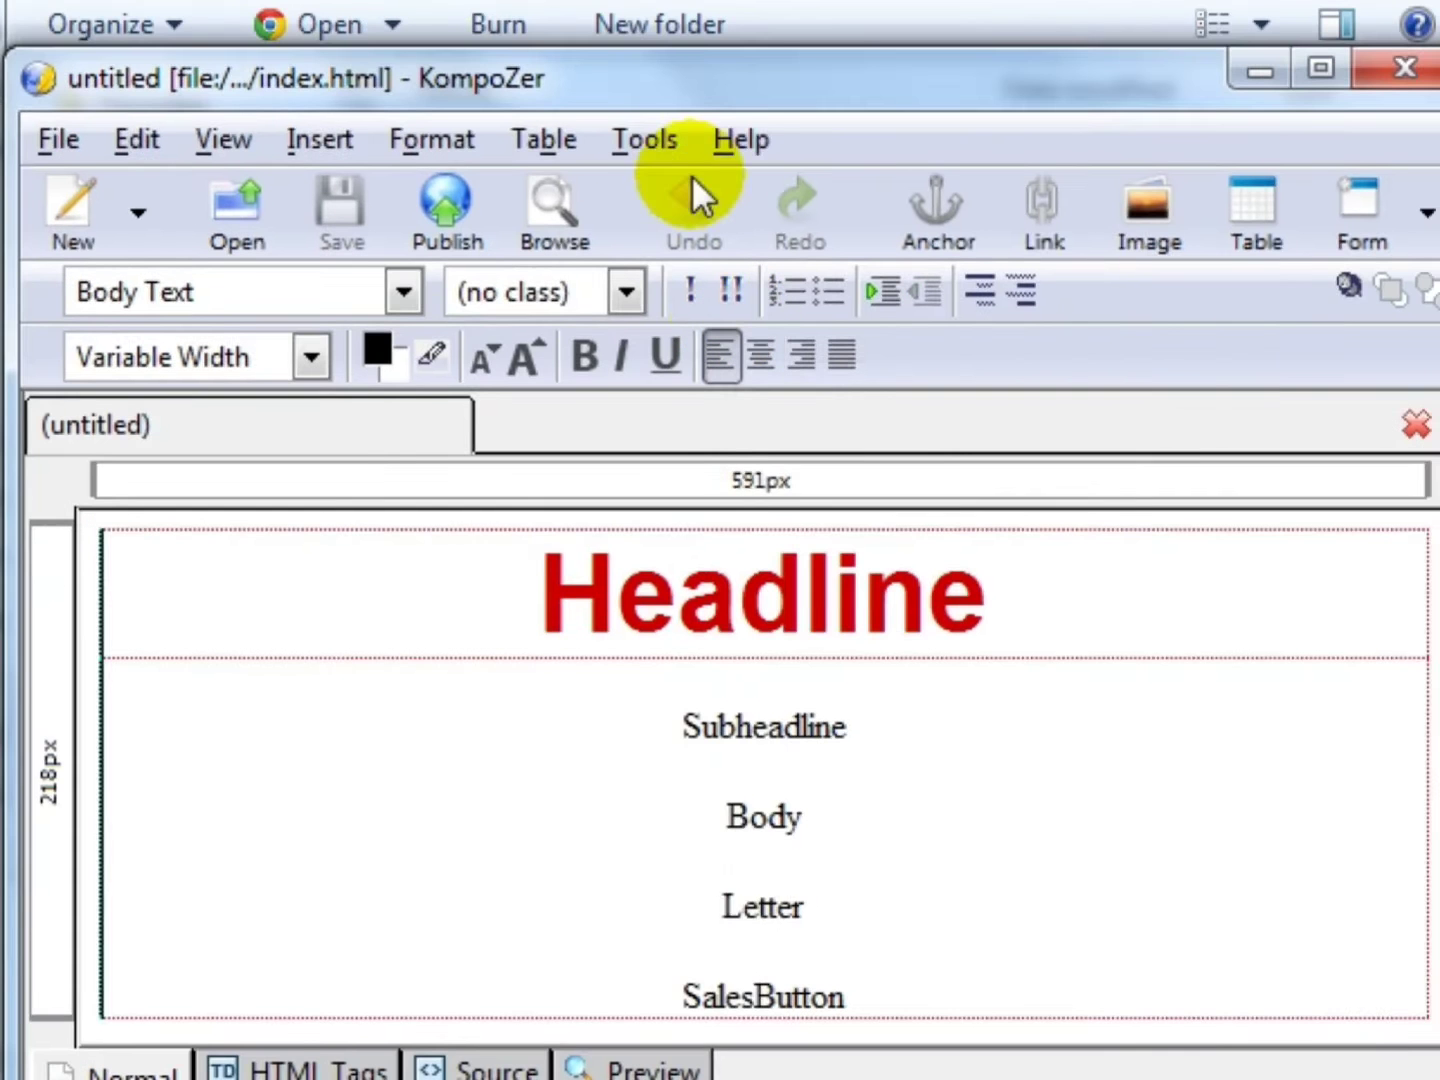
- Replace SalesButton in the page's HTML source with the pasted Add To Cart code and save
click(767, 137)
click(879, 948)
double_click(641, 949)
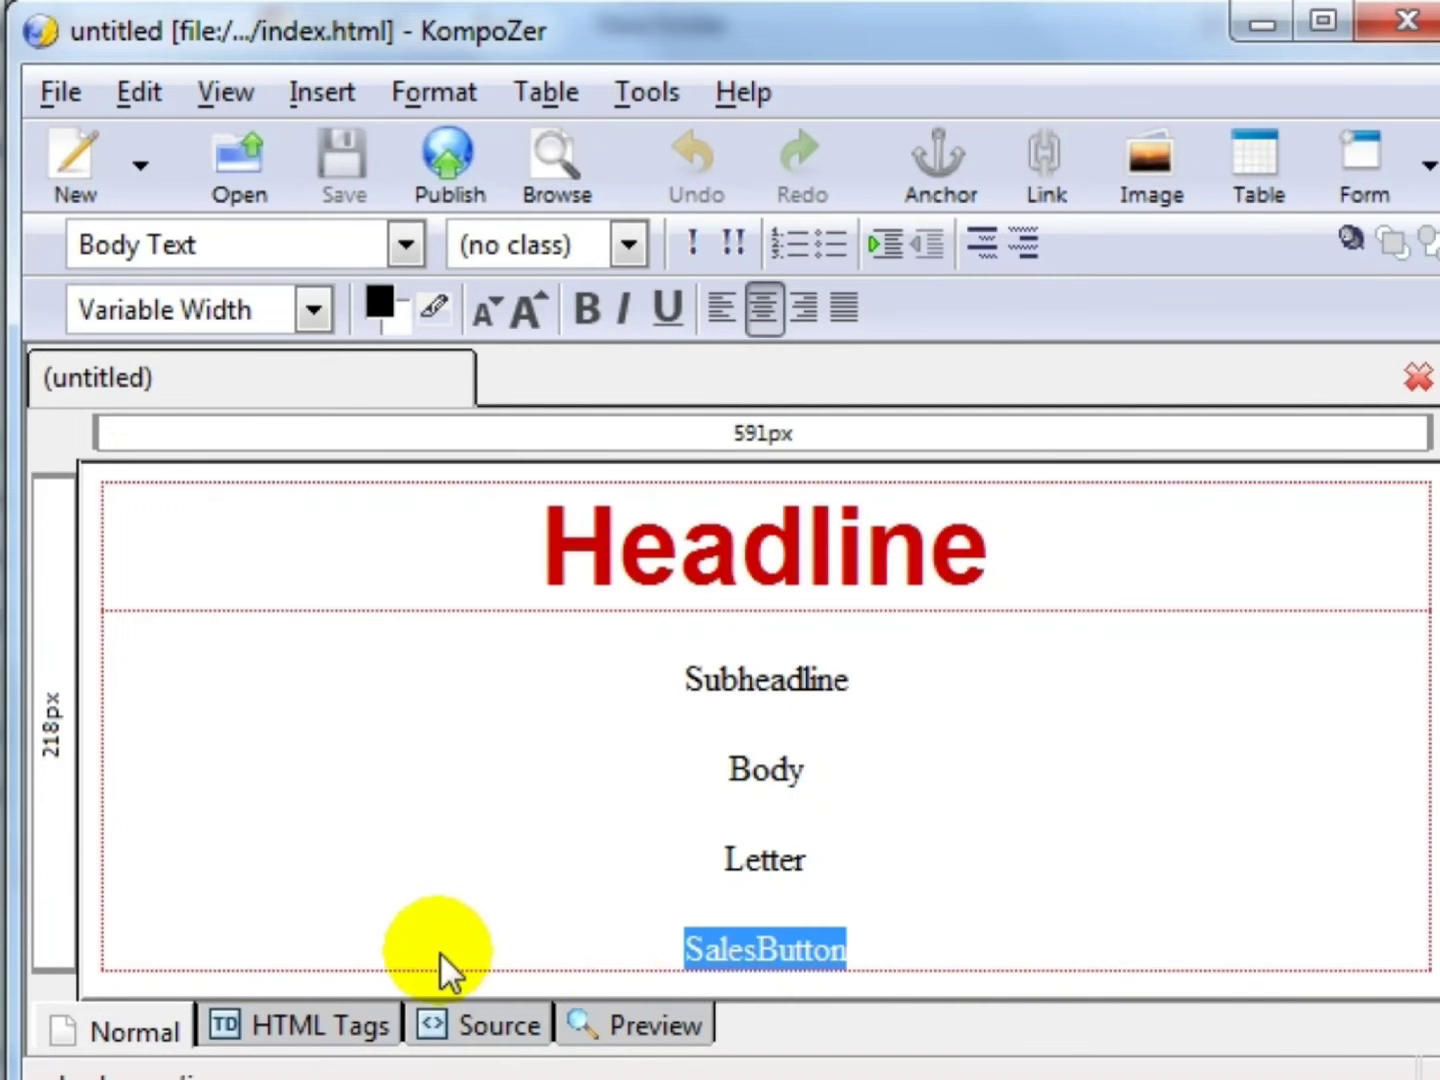
click(836, 950)
click(856, 965)
click(444, 1016)
scroll(410, 780, down, 1)
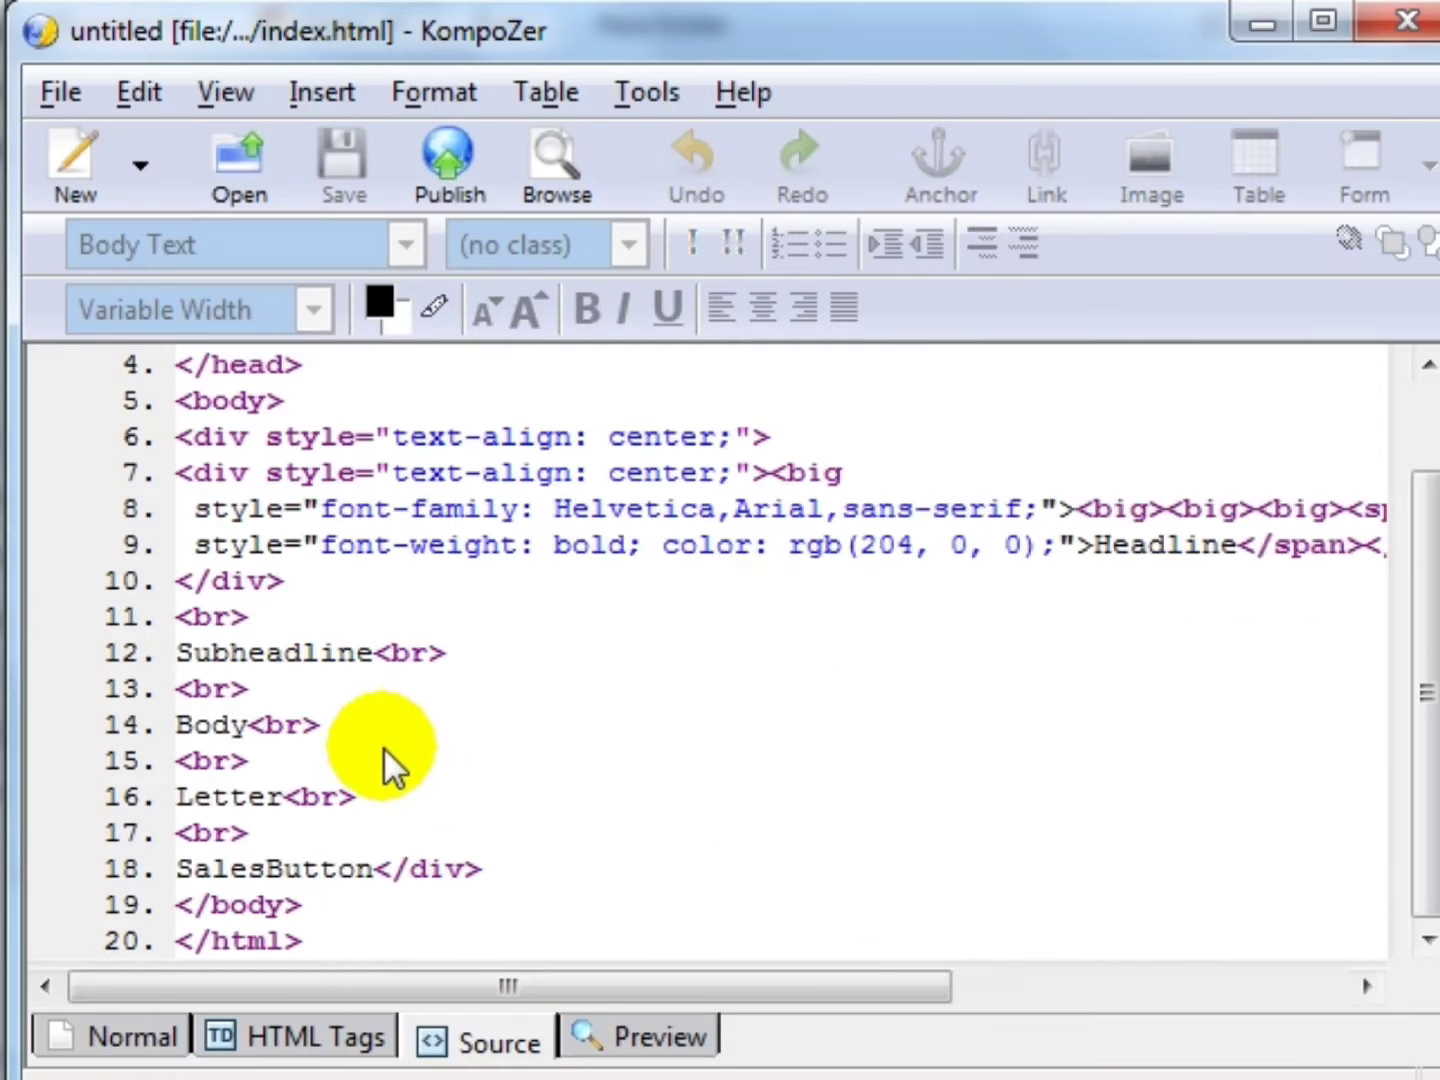
double_click(376, 862)
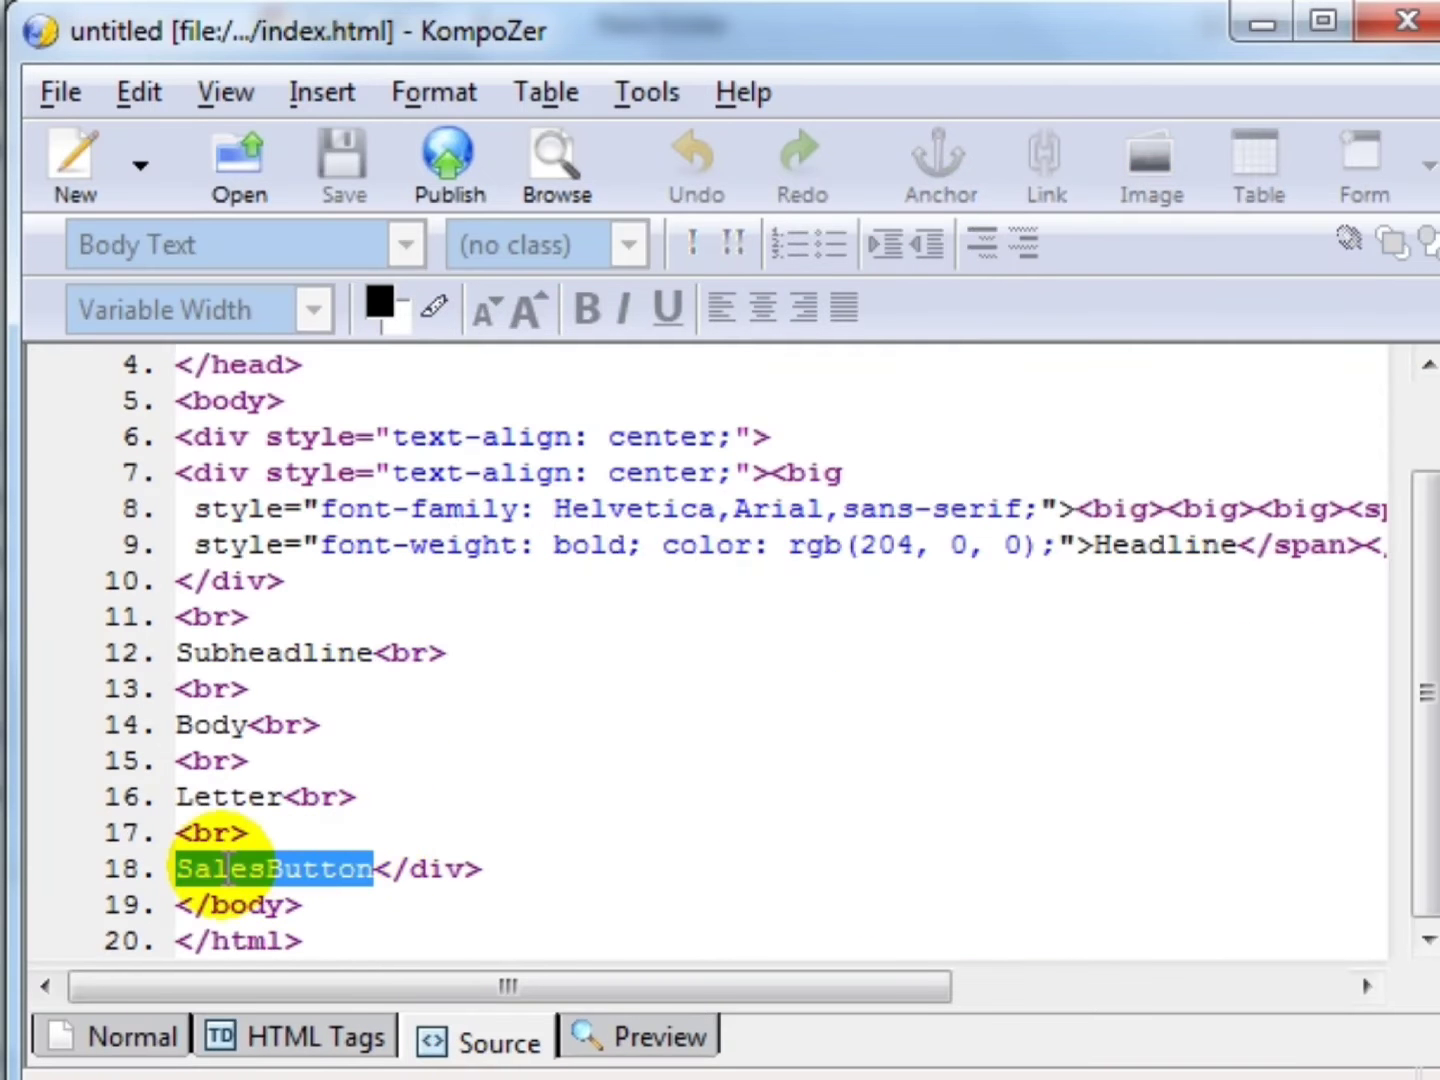
key(ctrl+v)
click(329, 160)
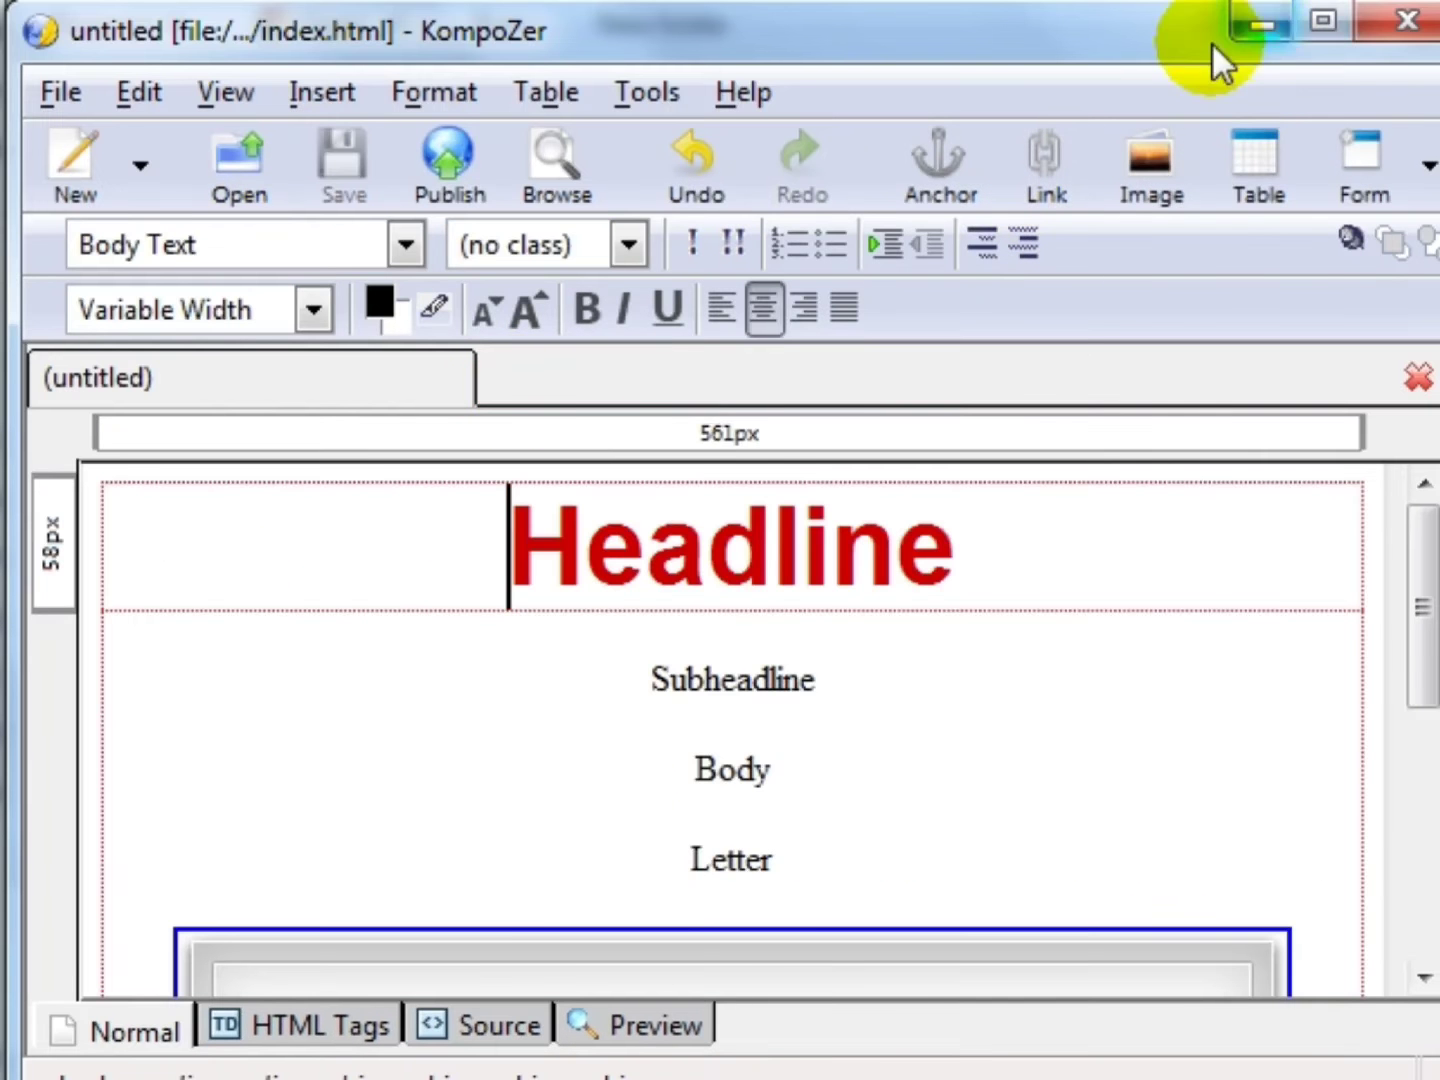
scroll(620, 797, down, 4)
- Replace the Add To Cart image below Letter with the text 'Click Here to purchase'
click(616, 785)
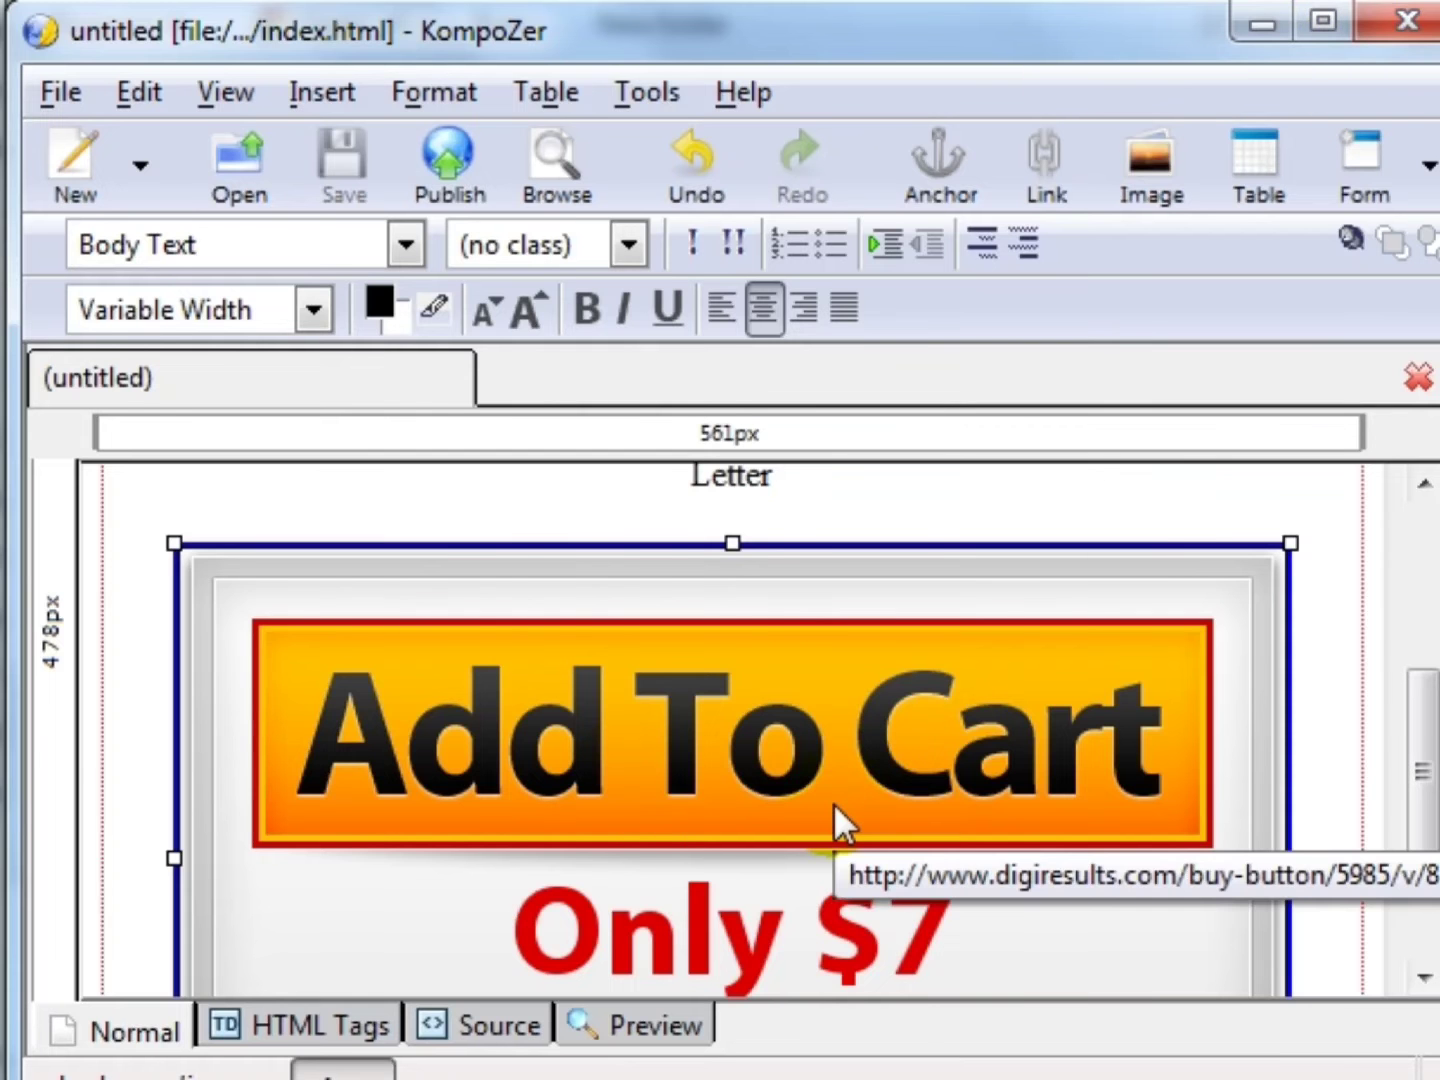
key(Delete)
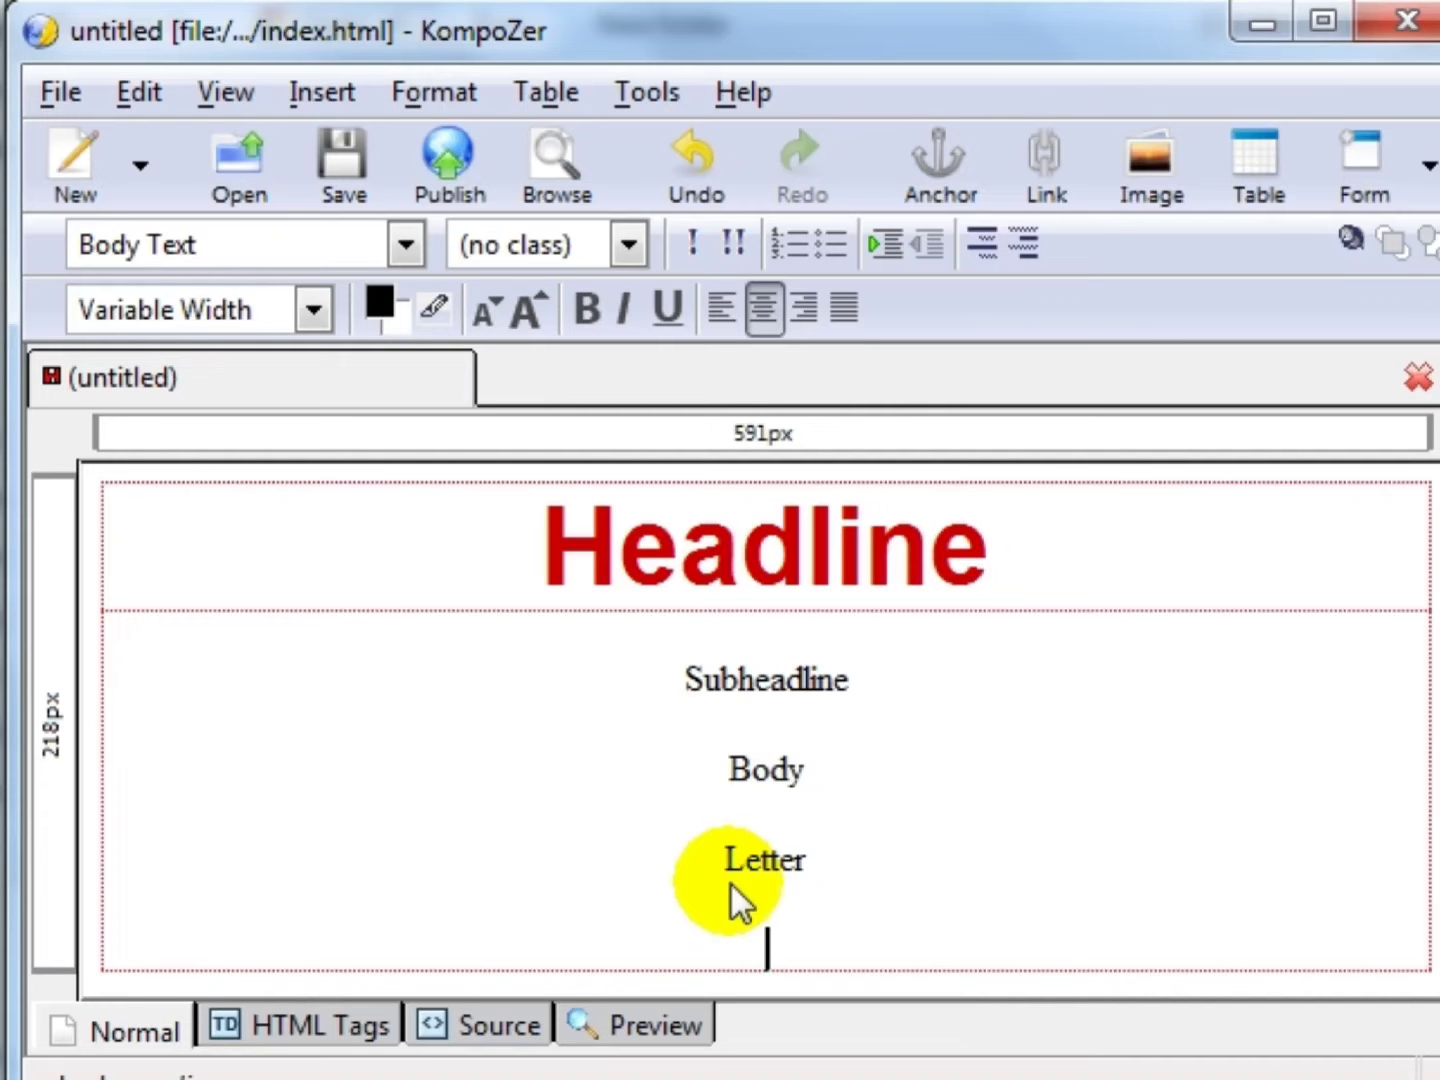
text(B)
key(BackSpace)
text(Click Here to purchase)
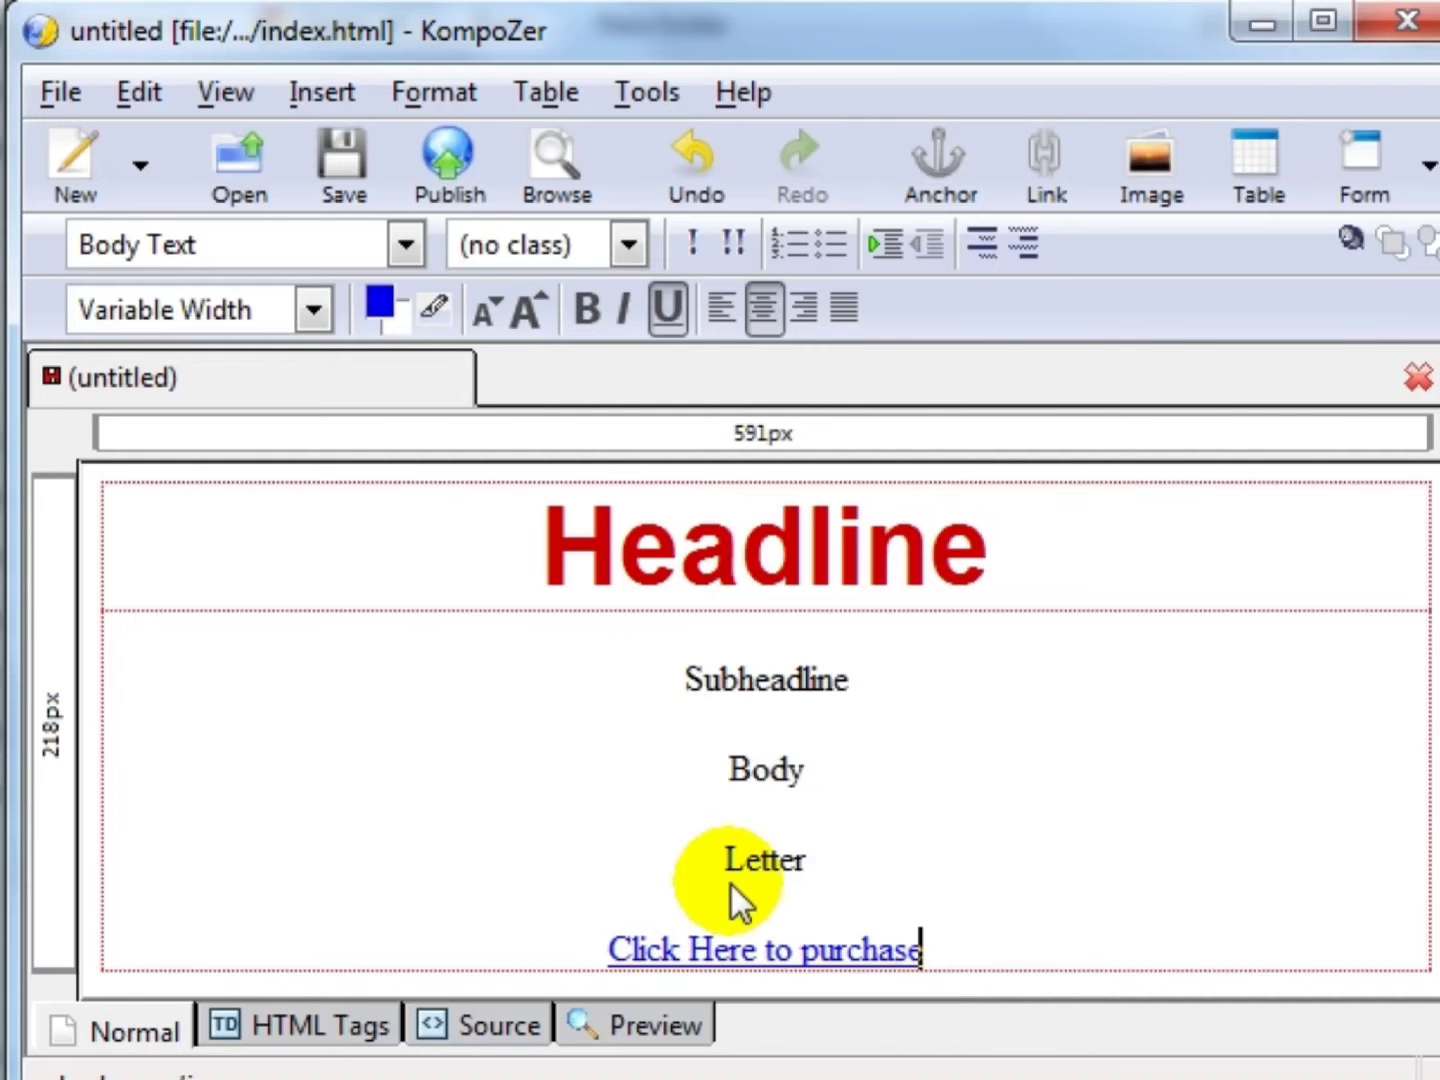
key(shift+Home)
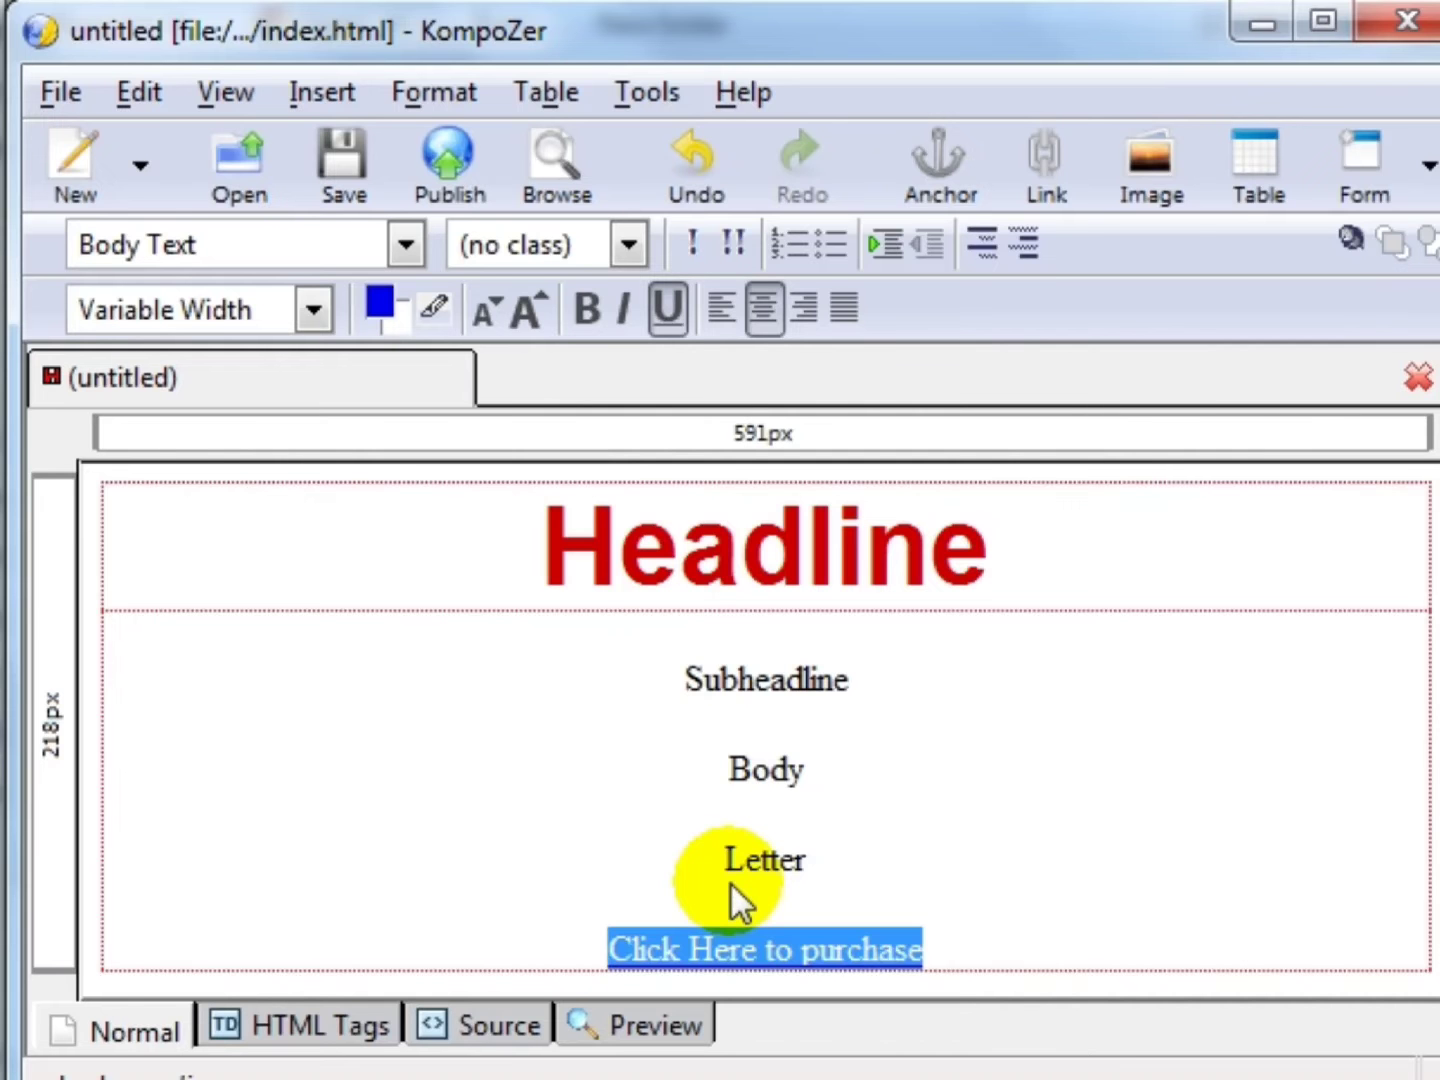
- Check the purchase text's link settings without changes and add a new line below it
click(1048, 190)
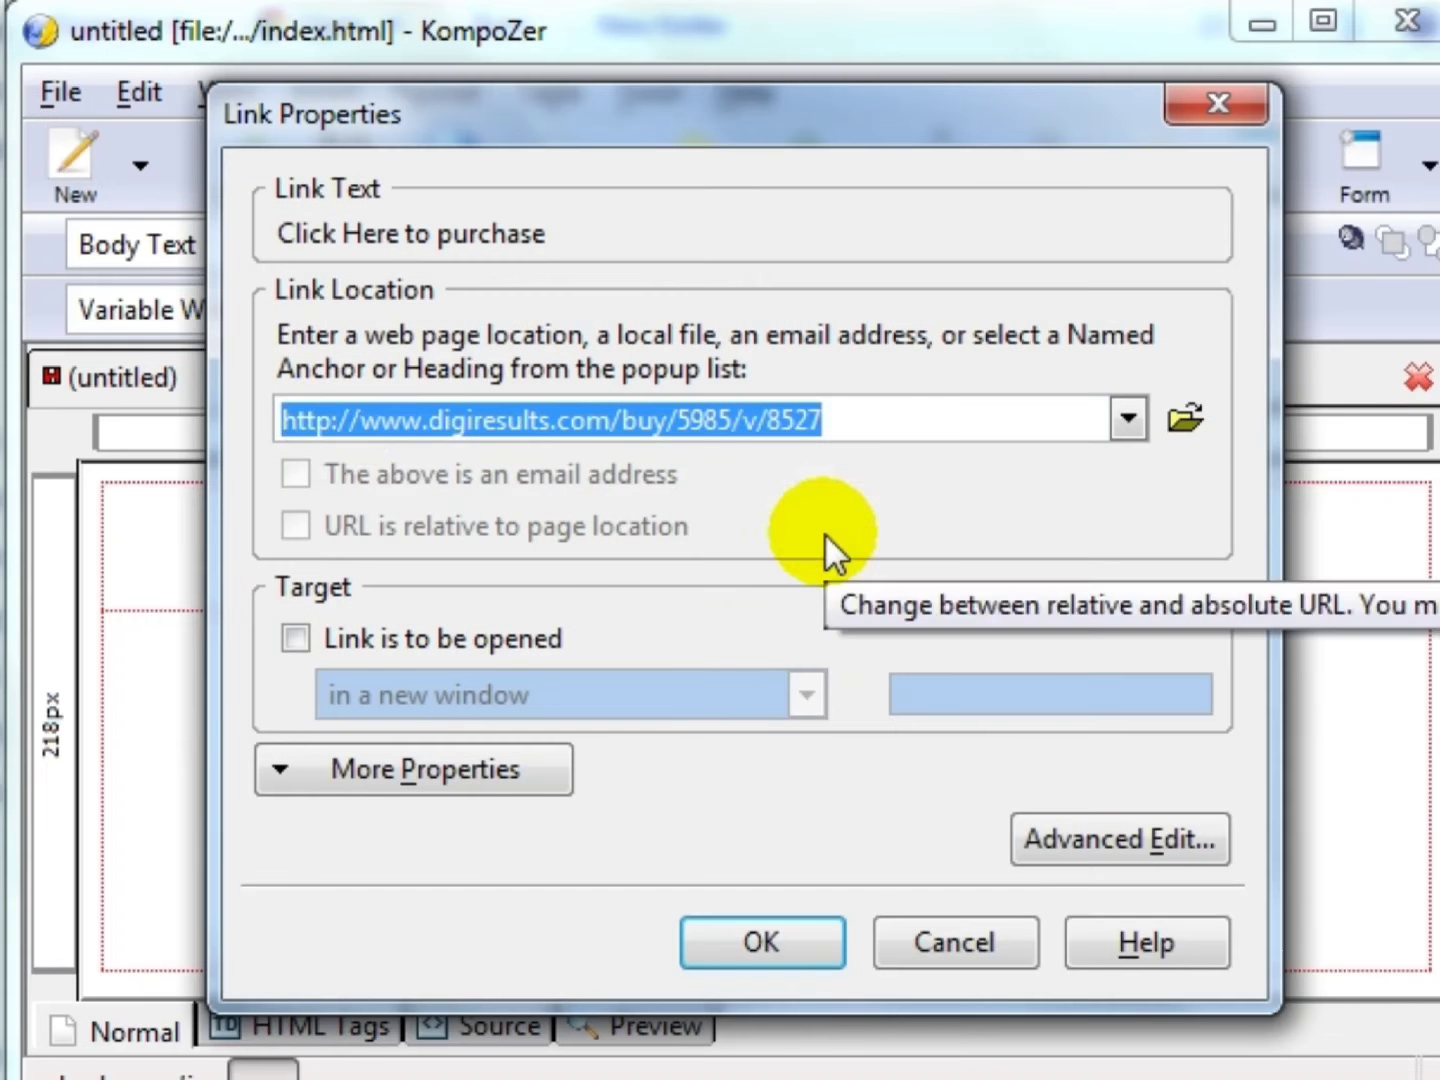
click(345, 420)
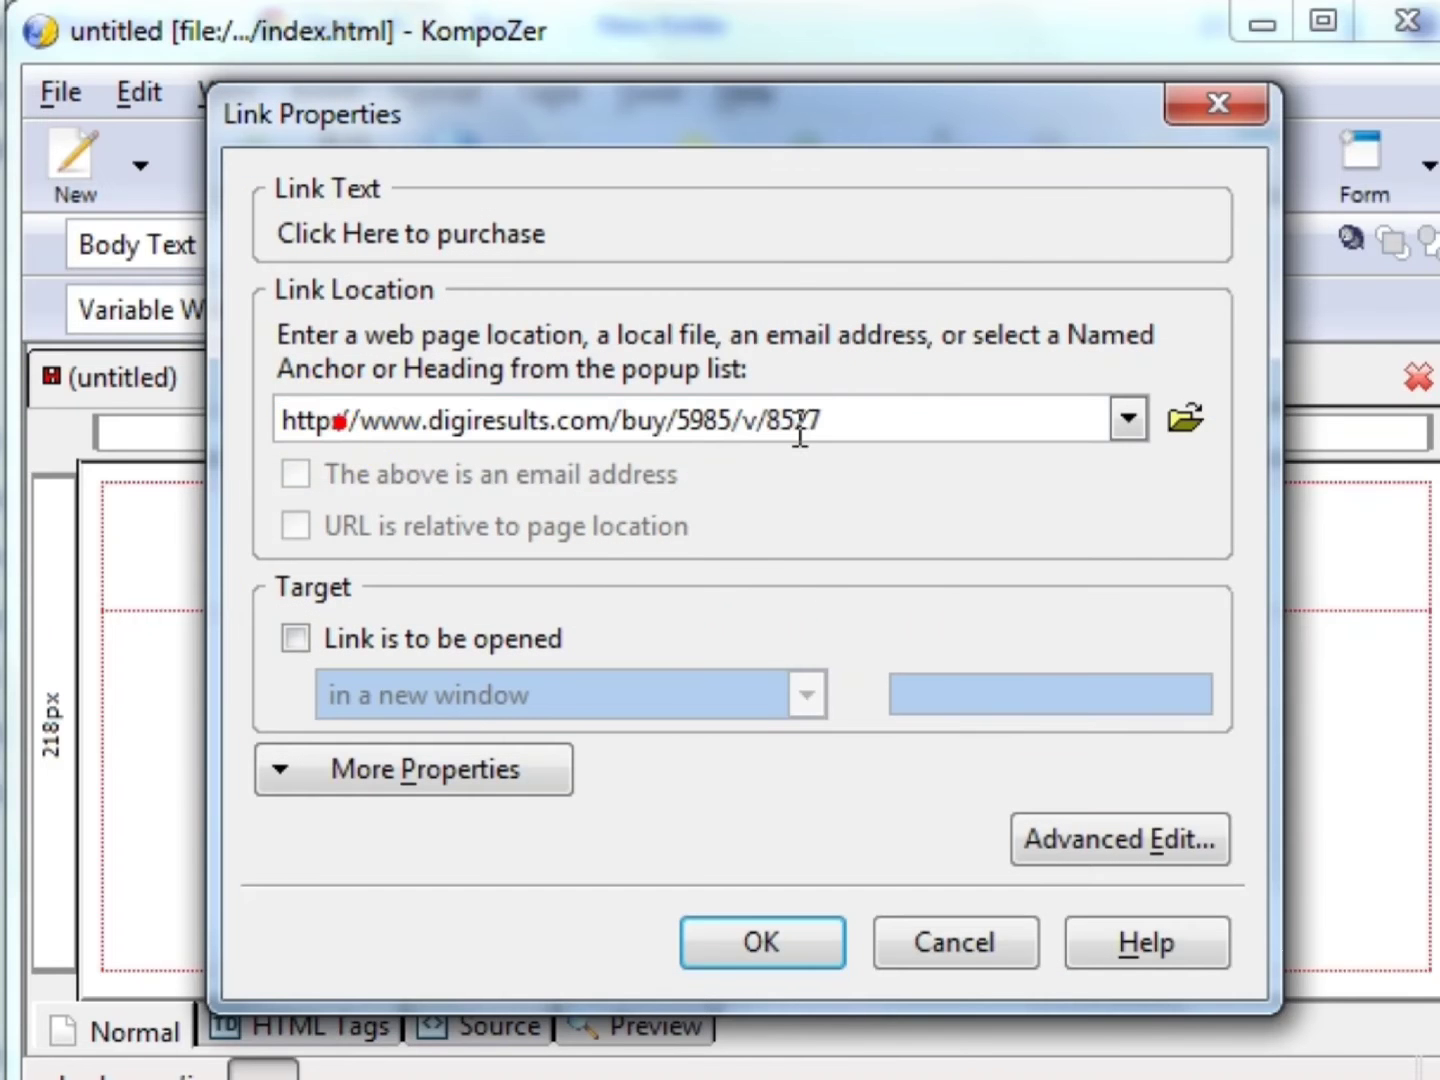
click(983, 969)
click(955, 942)
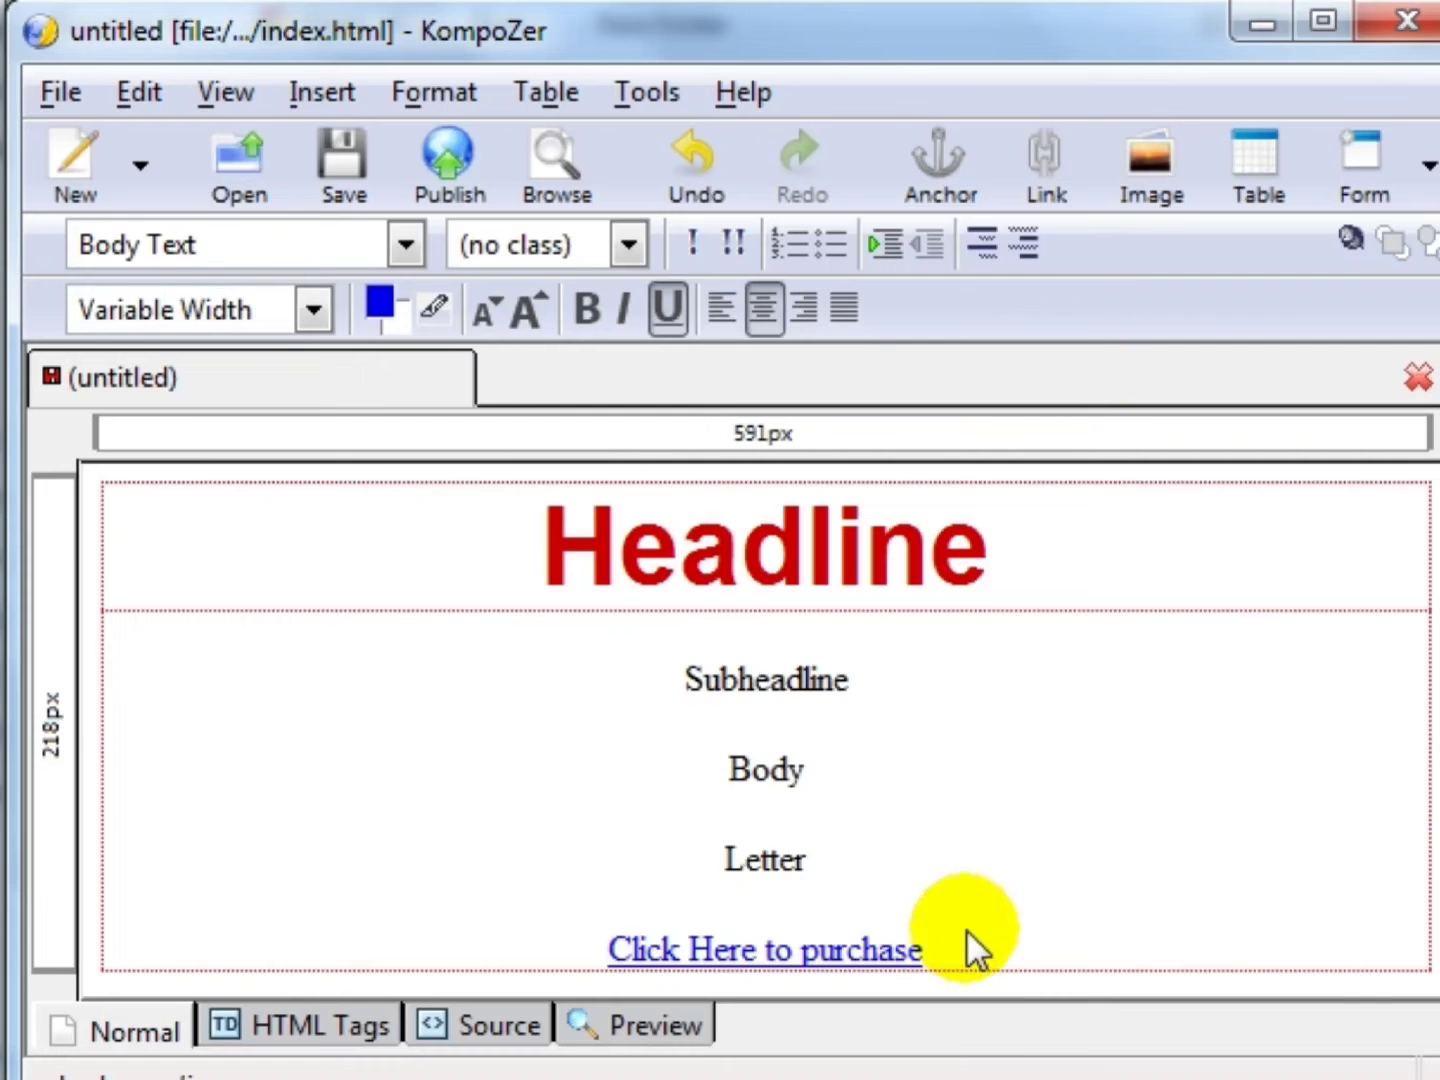
key(Return)
- Try inserting an image linked to the copied code, then cancel Image Properties
click(1166, 196)
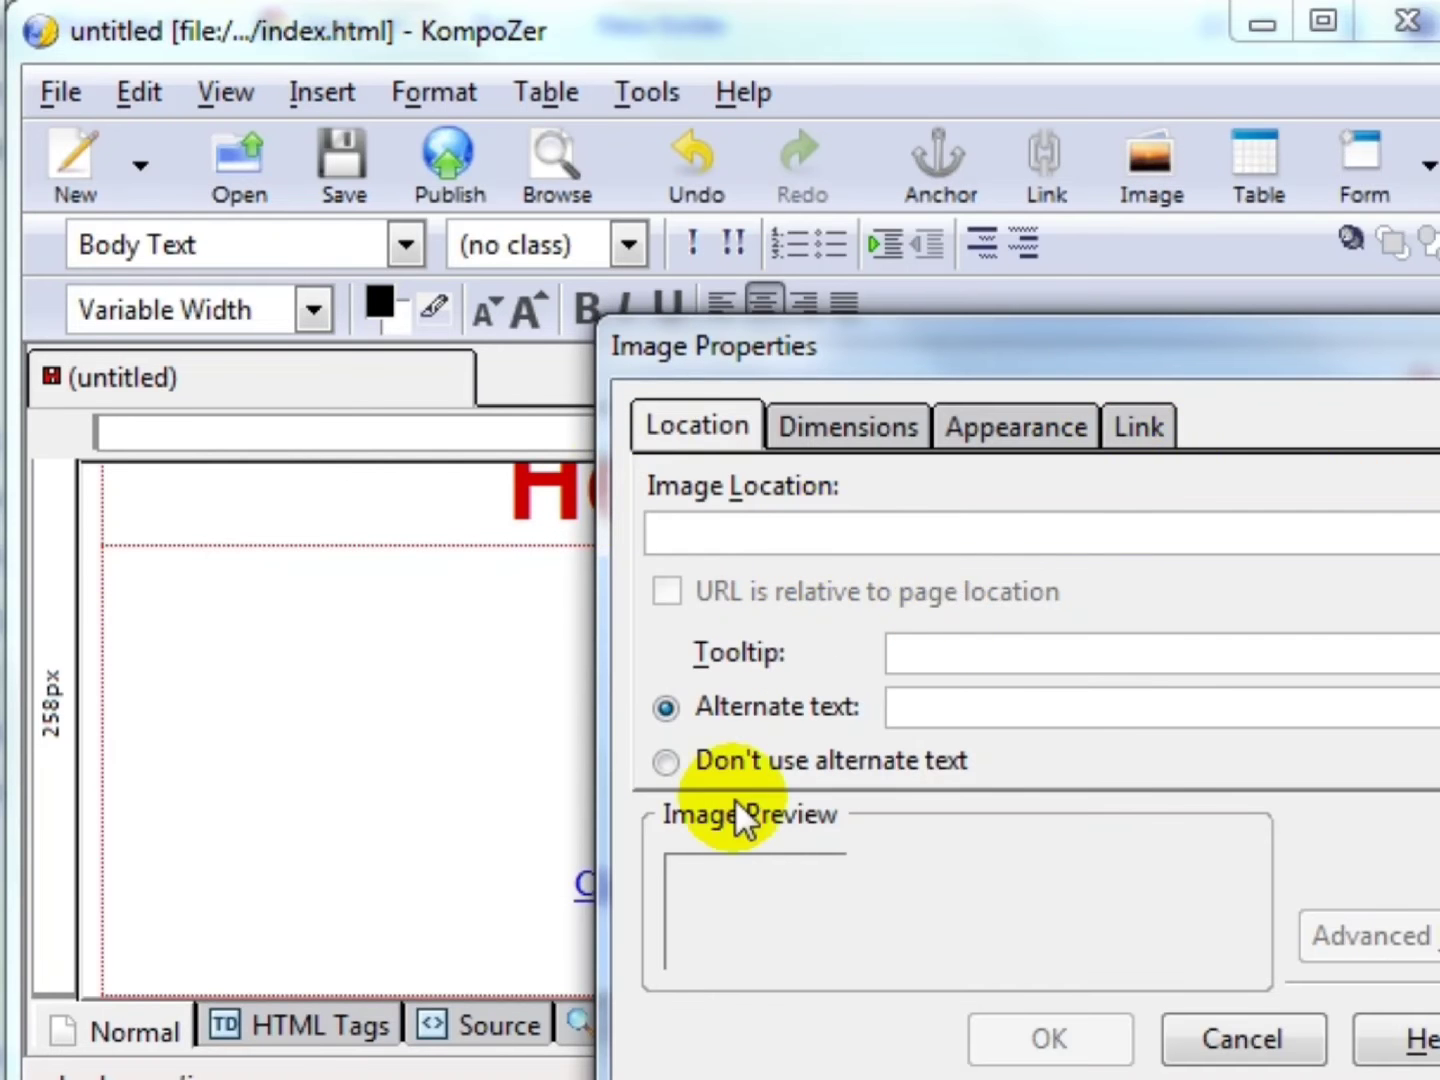
click(1111, 428)
click(1055, 566)
key(ctrl+v)
key(ctrl+z)
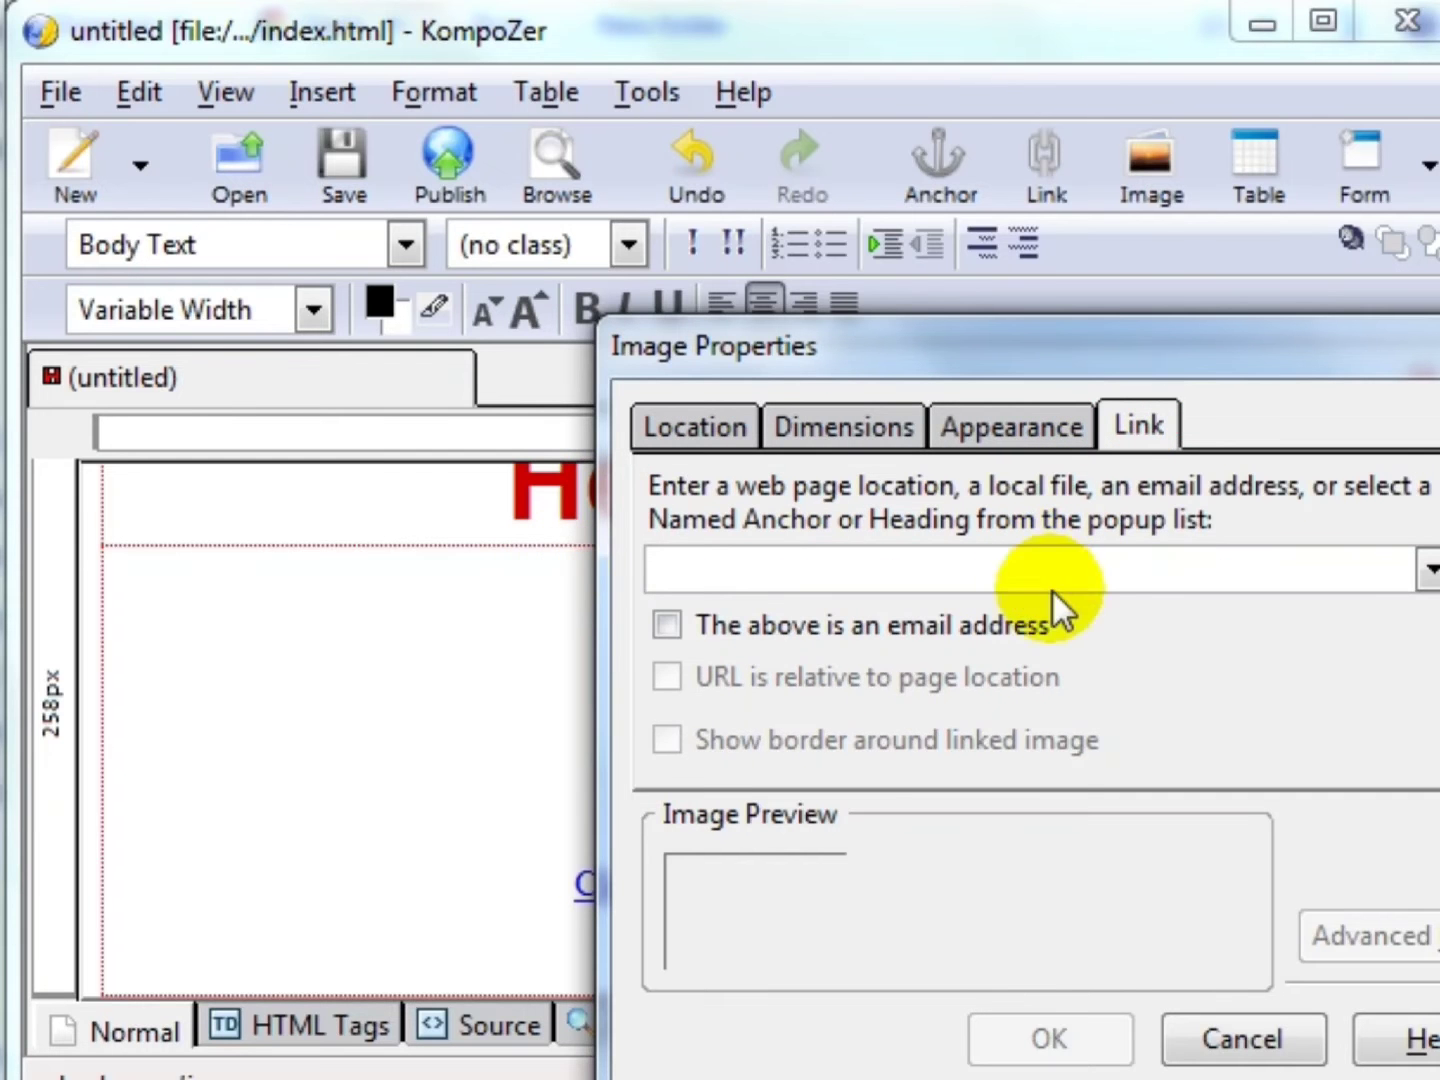
click(1242, 1042)
- Undo the purchase-link edits so the Add To Cart image returns under Letter
click(932, 782)
key(ctrl+z)
key(ctrl+z)
key(ctrl+z)
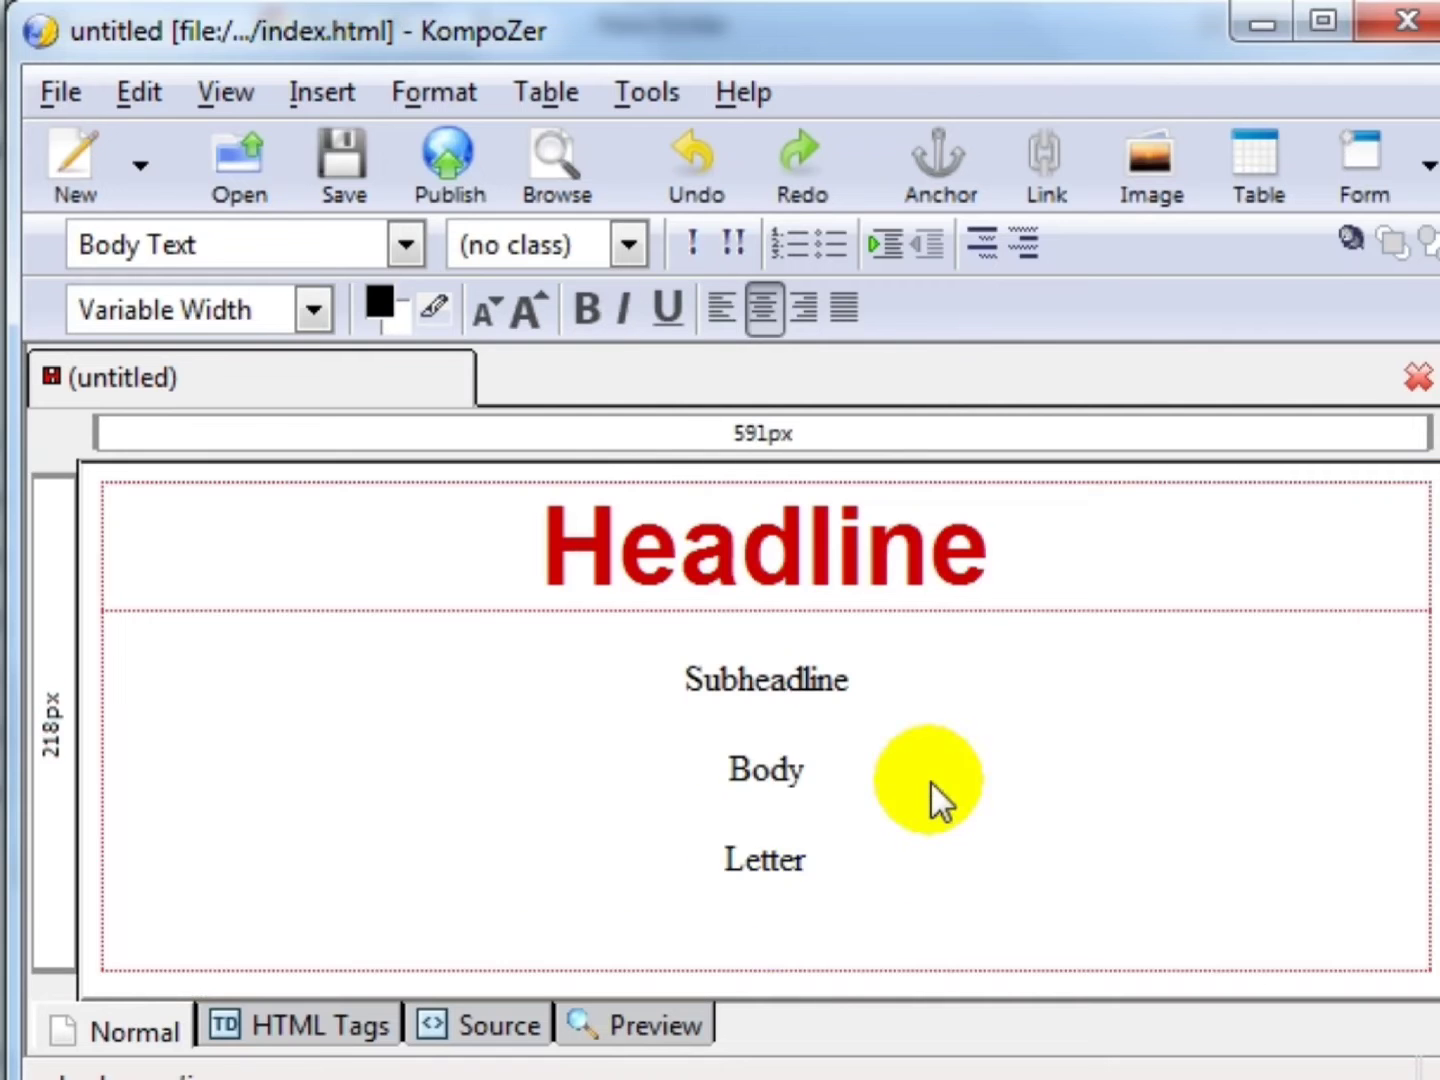
key(ctrl+z)
scroll(932, 782, down, 3)
click(714, 751)
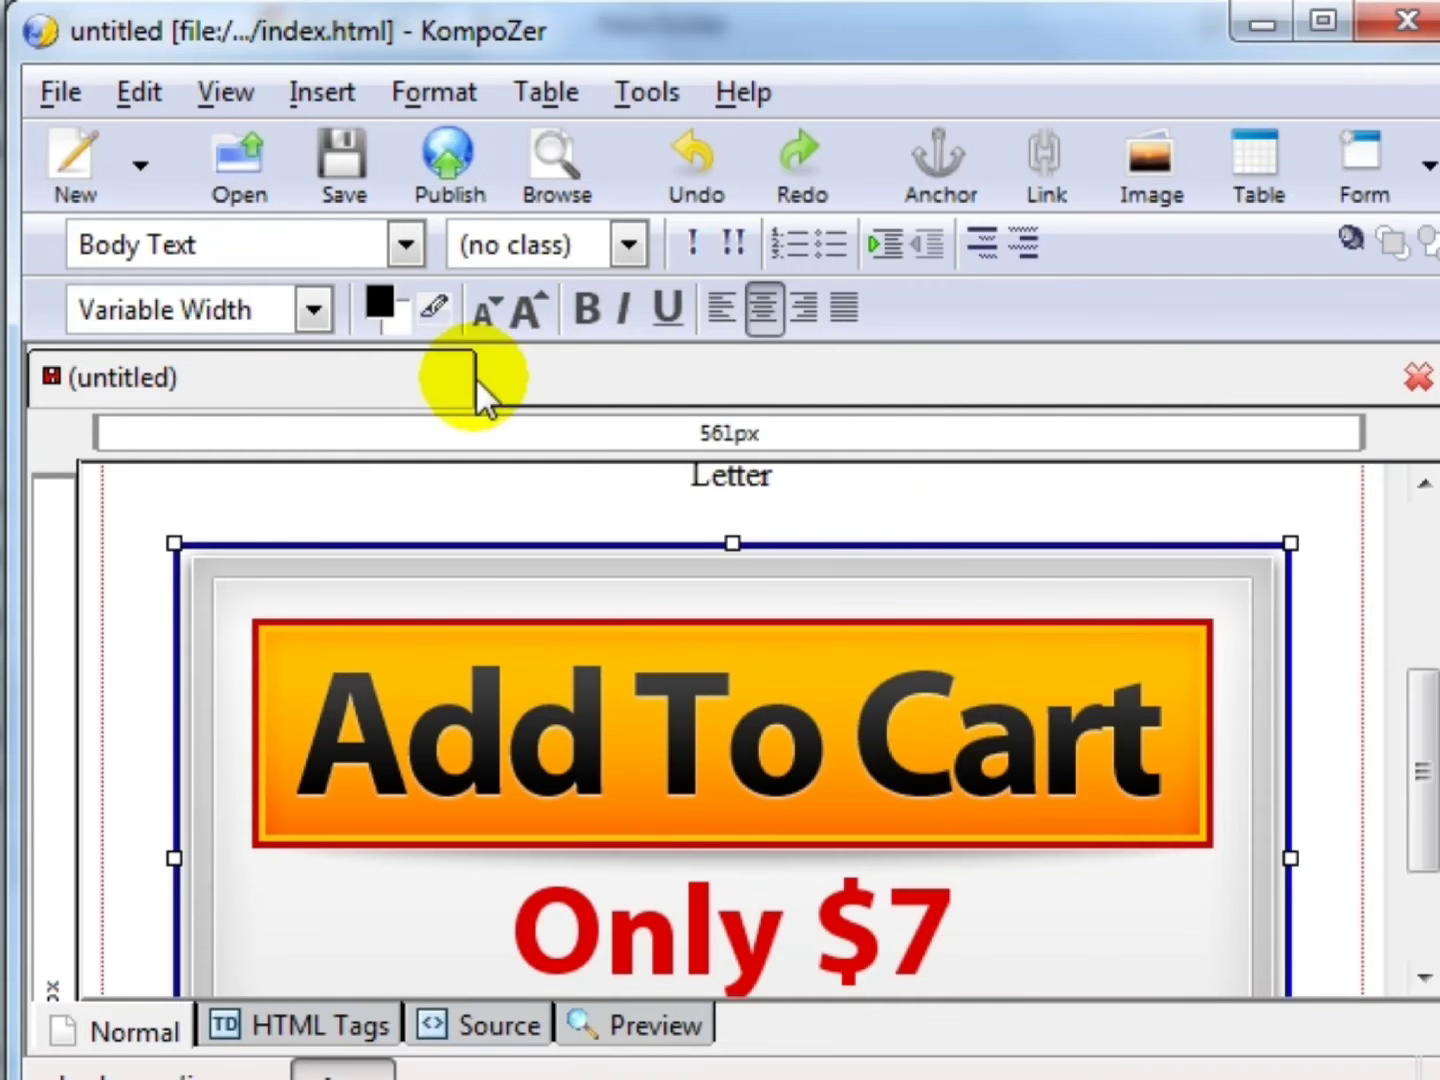
- Save the sales page and upload index.html to the remote digiresults folder, overwriting the old copy
click(335, 139)
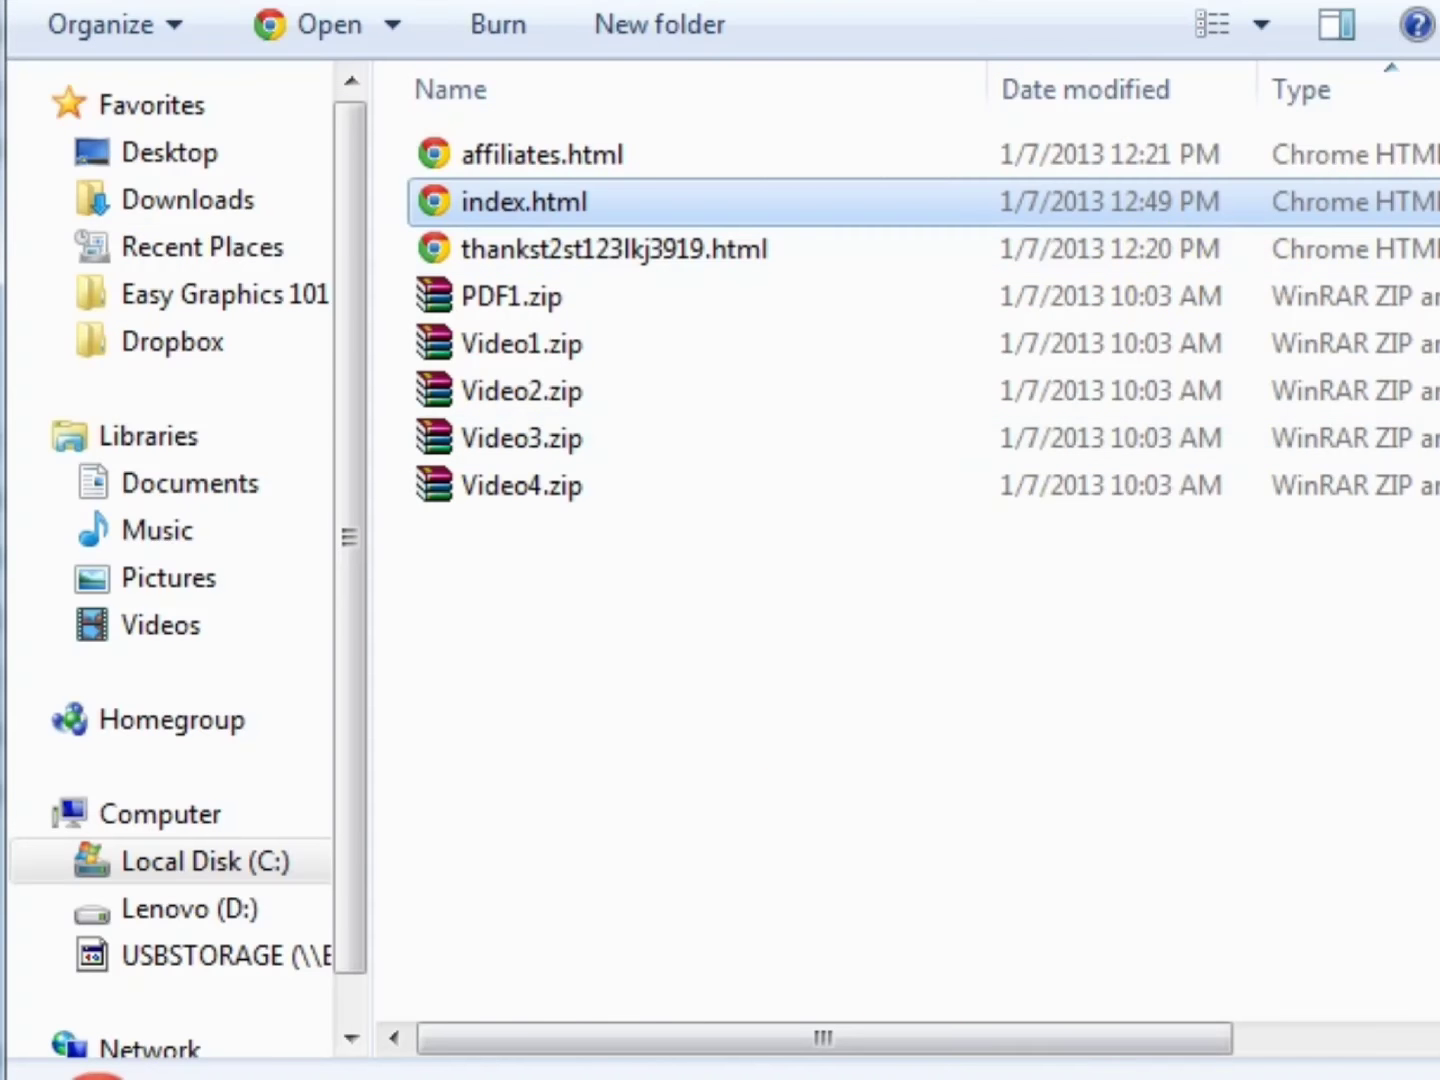
key(alt+Tab)
drag(1079, 63, 1342, 0)
click(1235, 628)
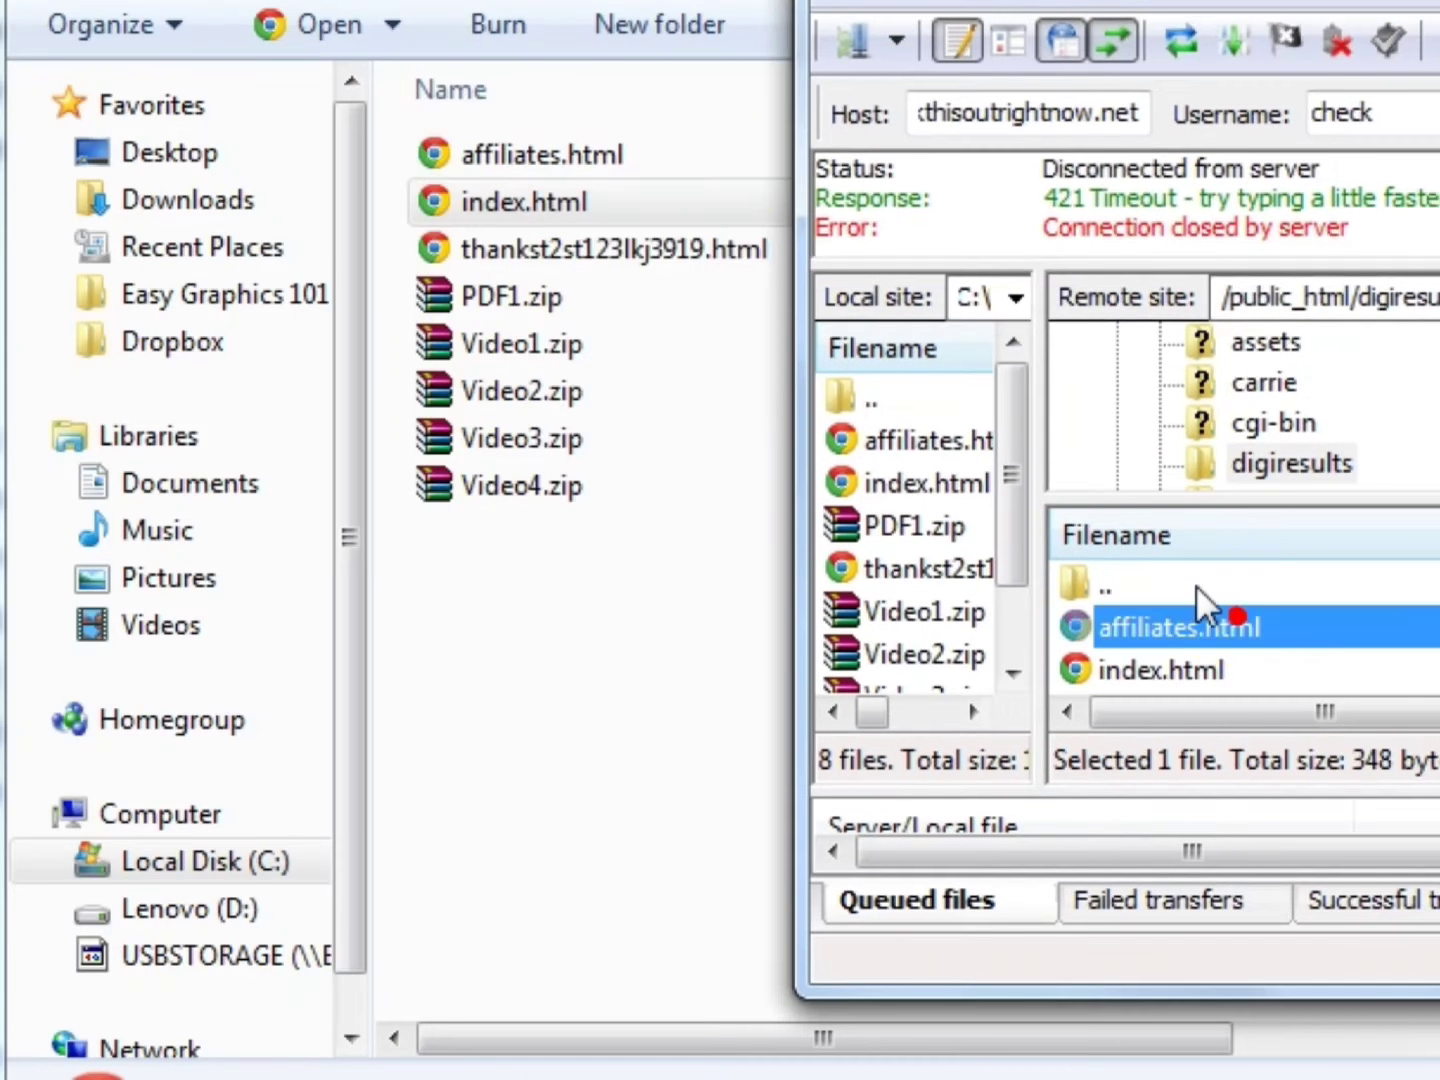
drag(678, 202, 1265, 638)
click(1410, 735)
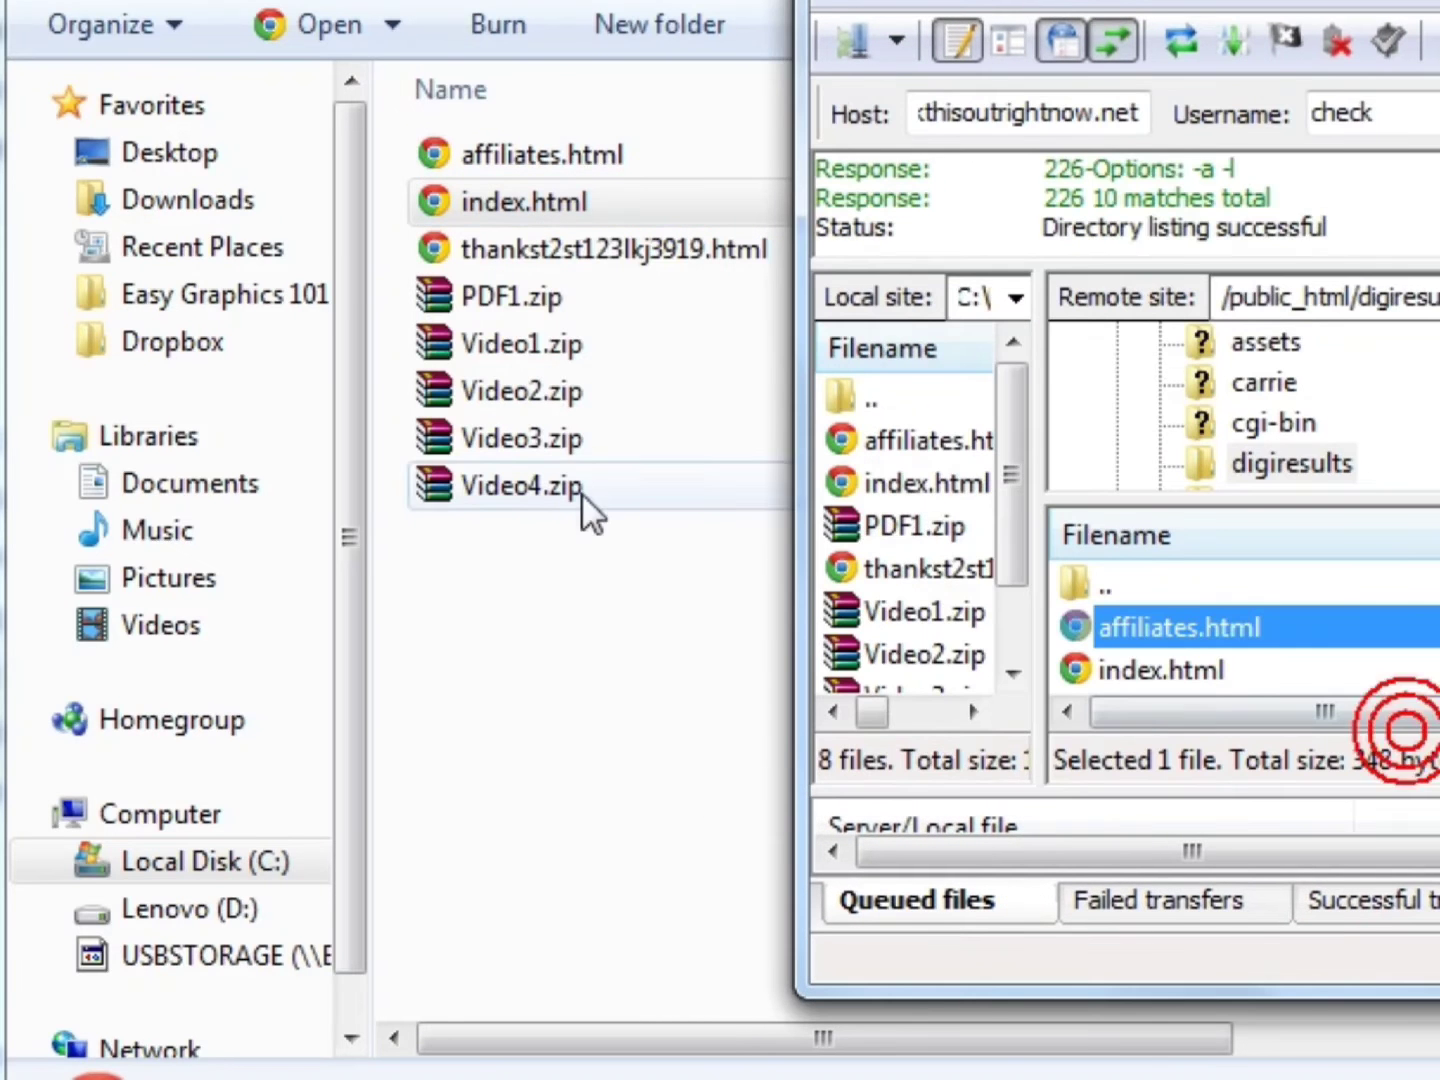
click(590, 654)
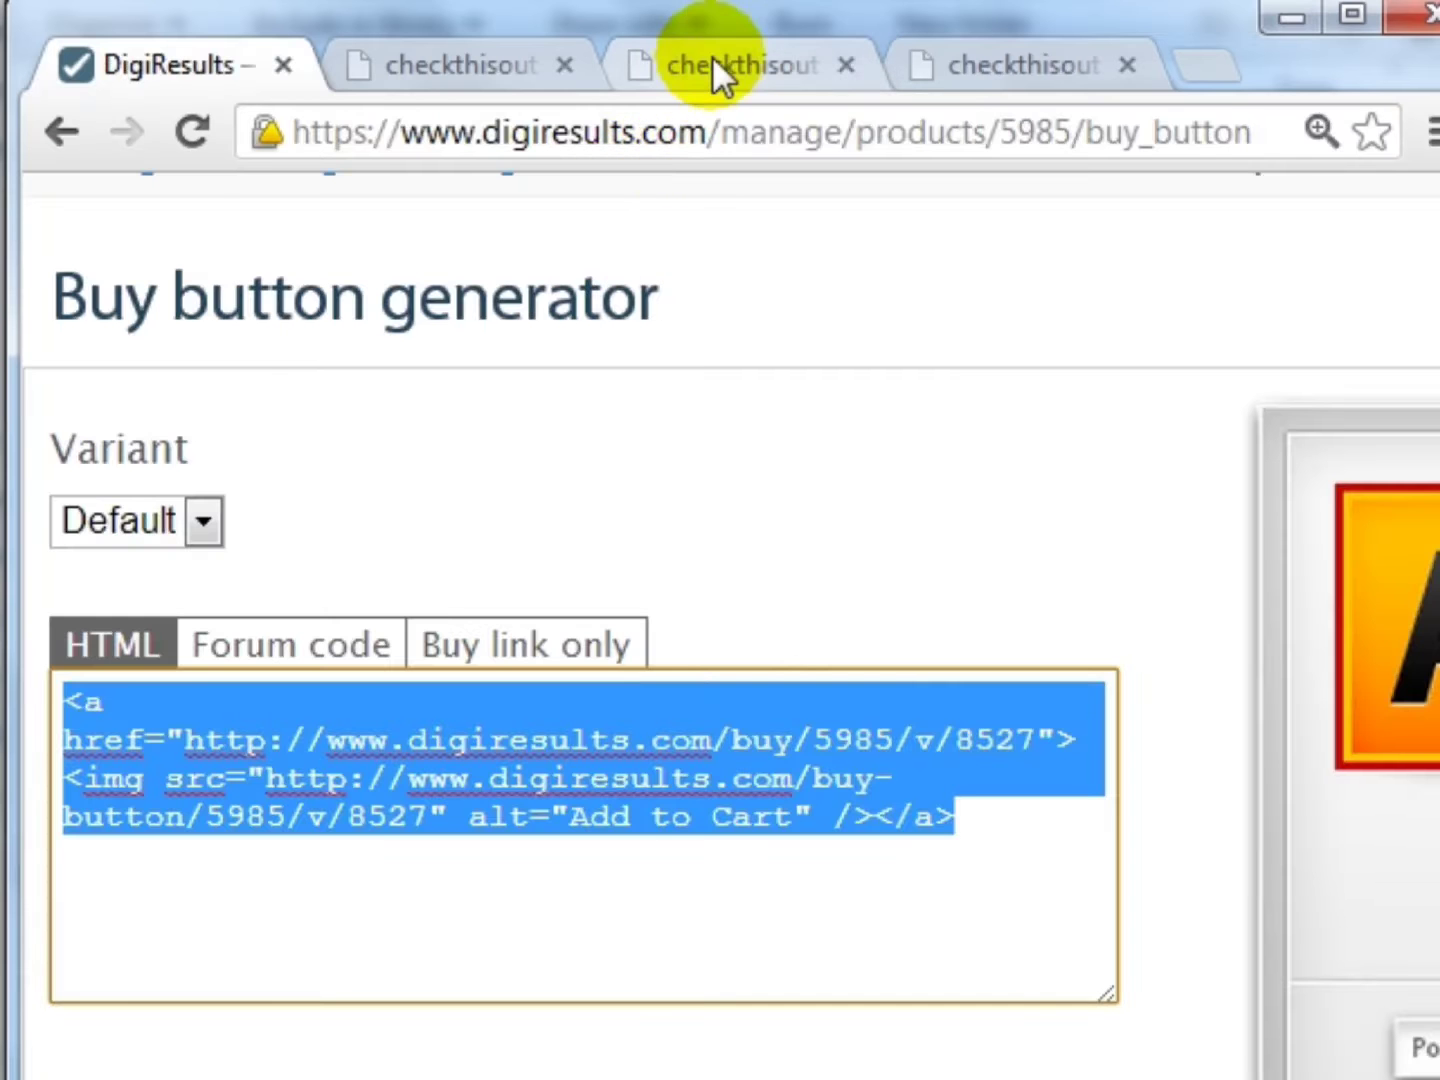
- Reload the live sales page and test Add To Cart, which shows 'Product No Longer Available'
click(712, 62)
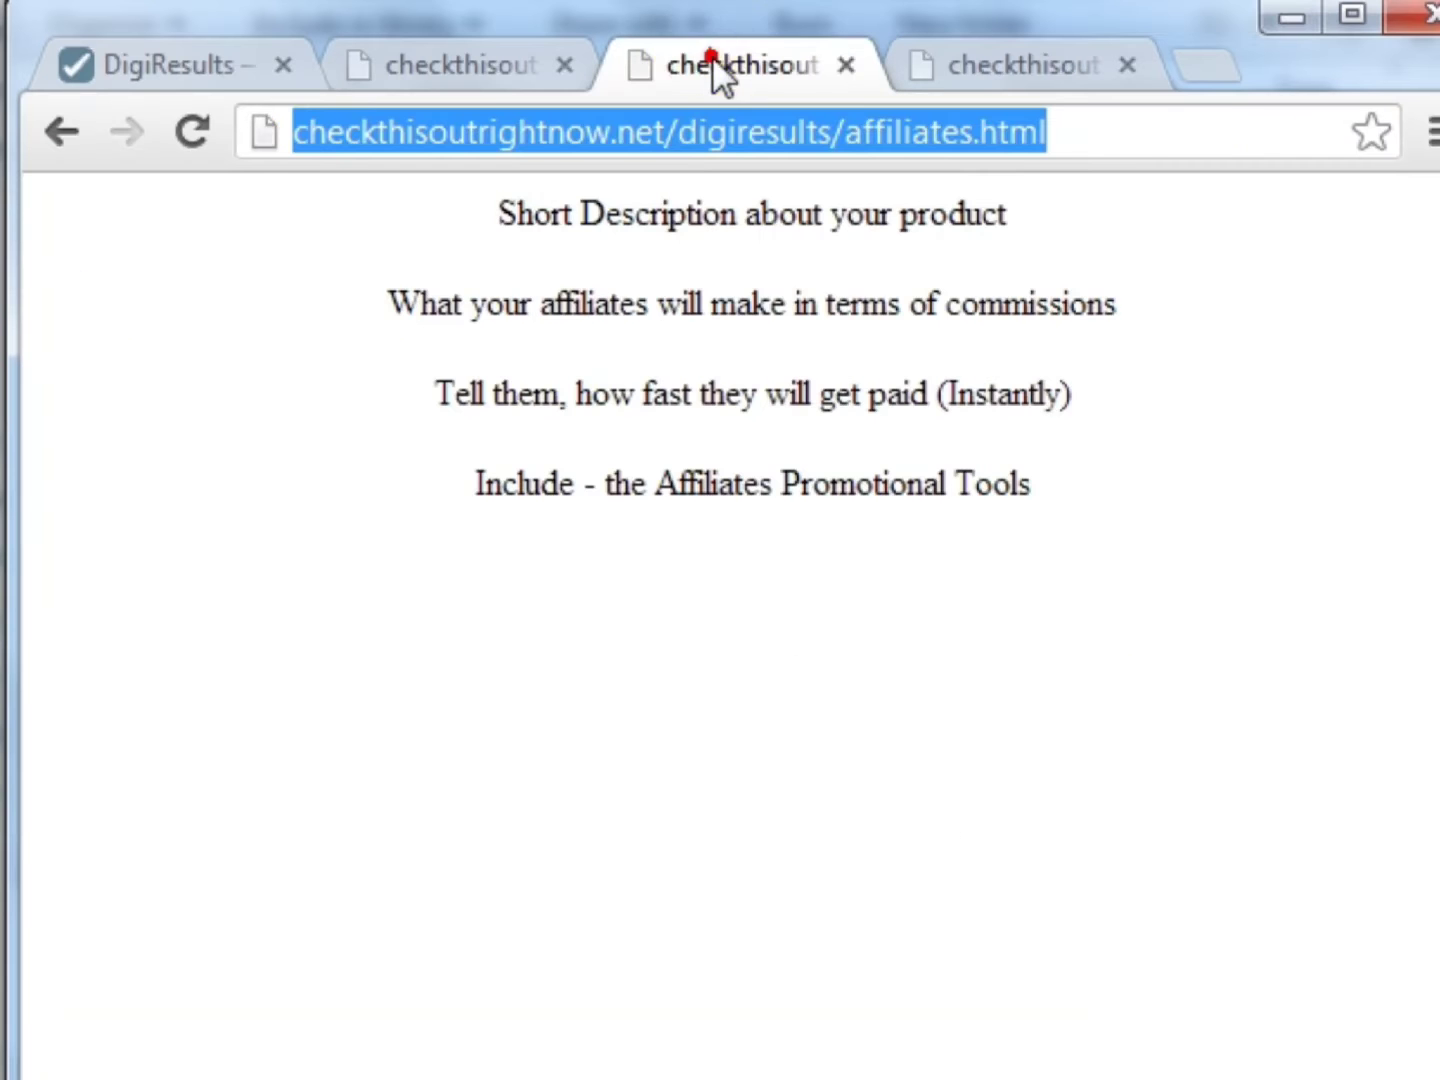
click(466, 62)
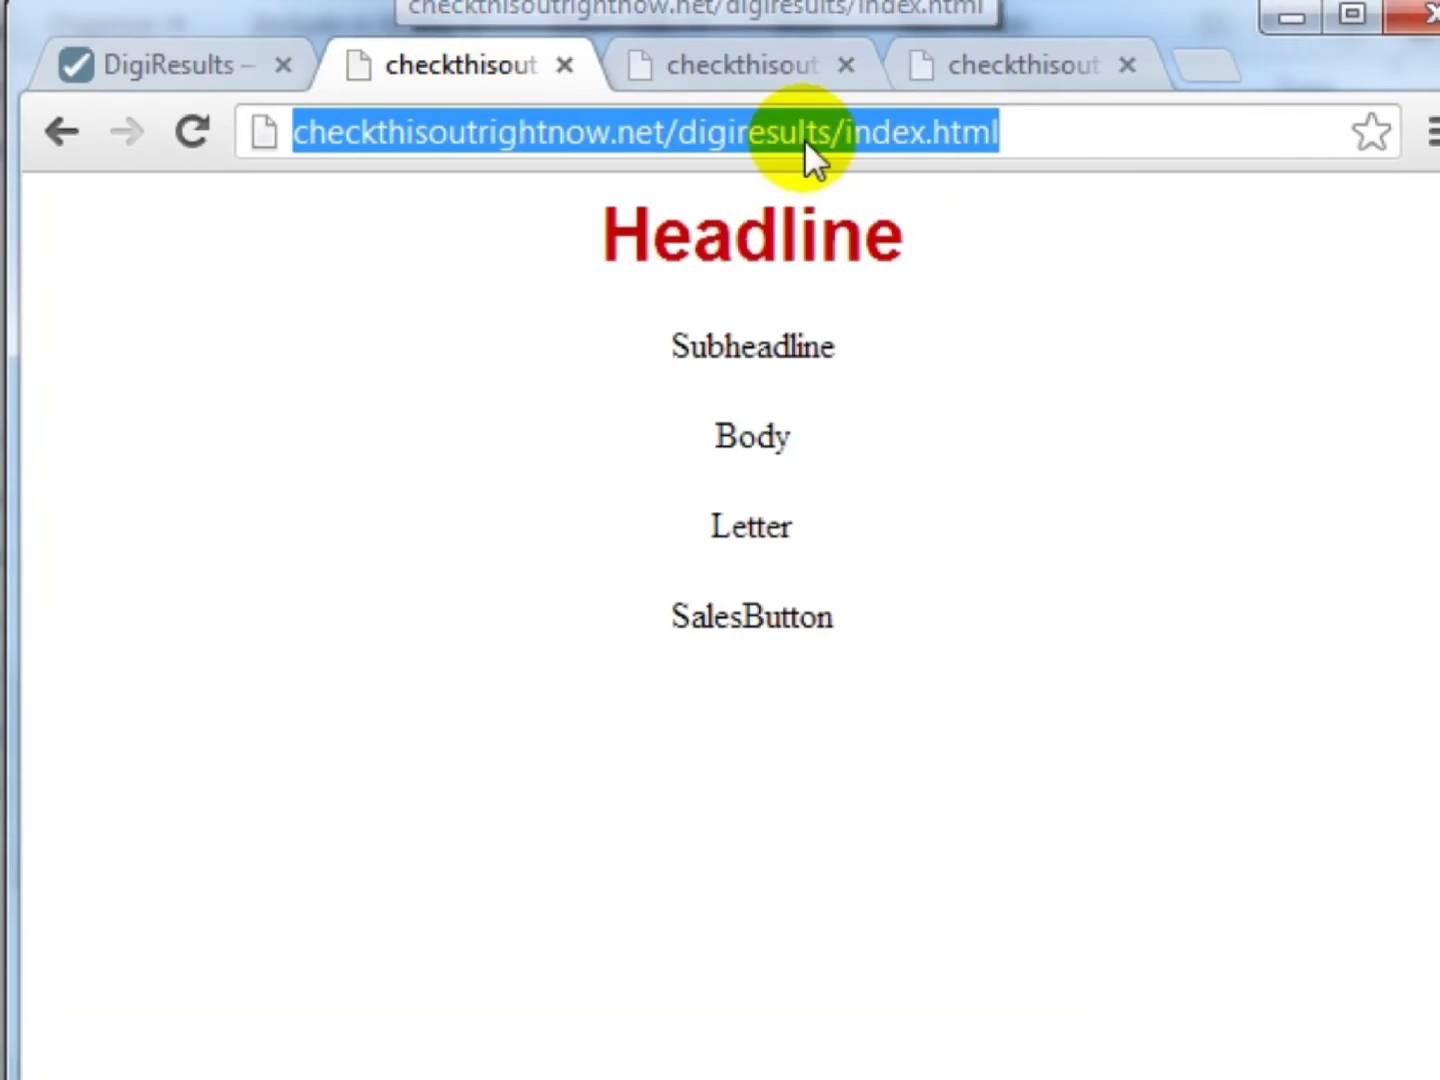
click(195, 130)
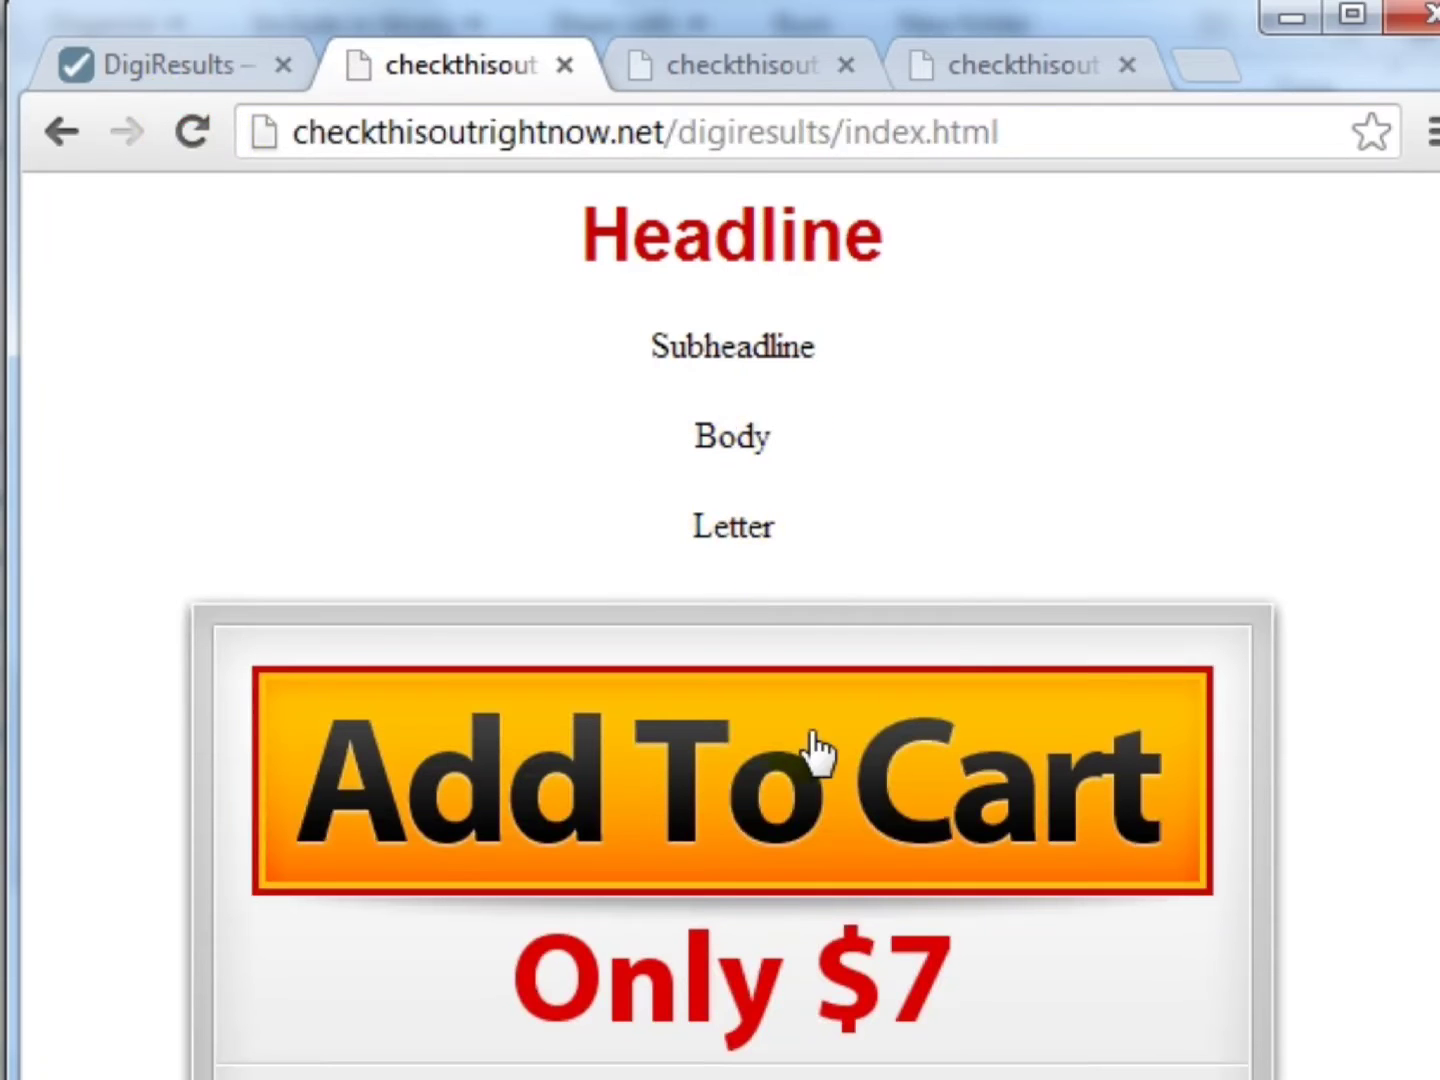
scroll(814, 740, down, 1)
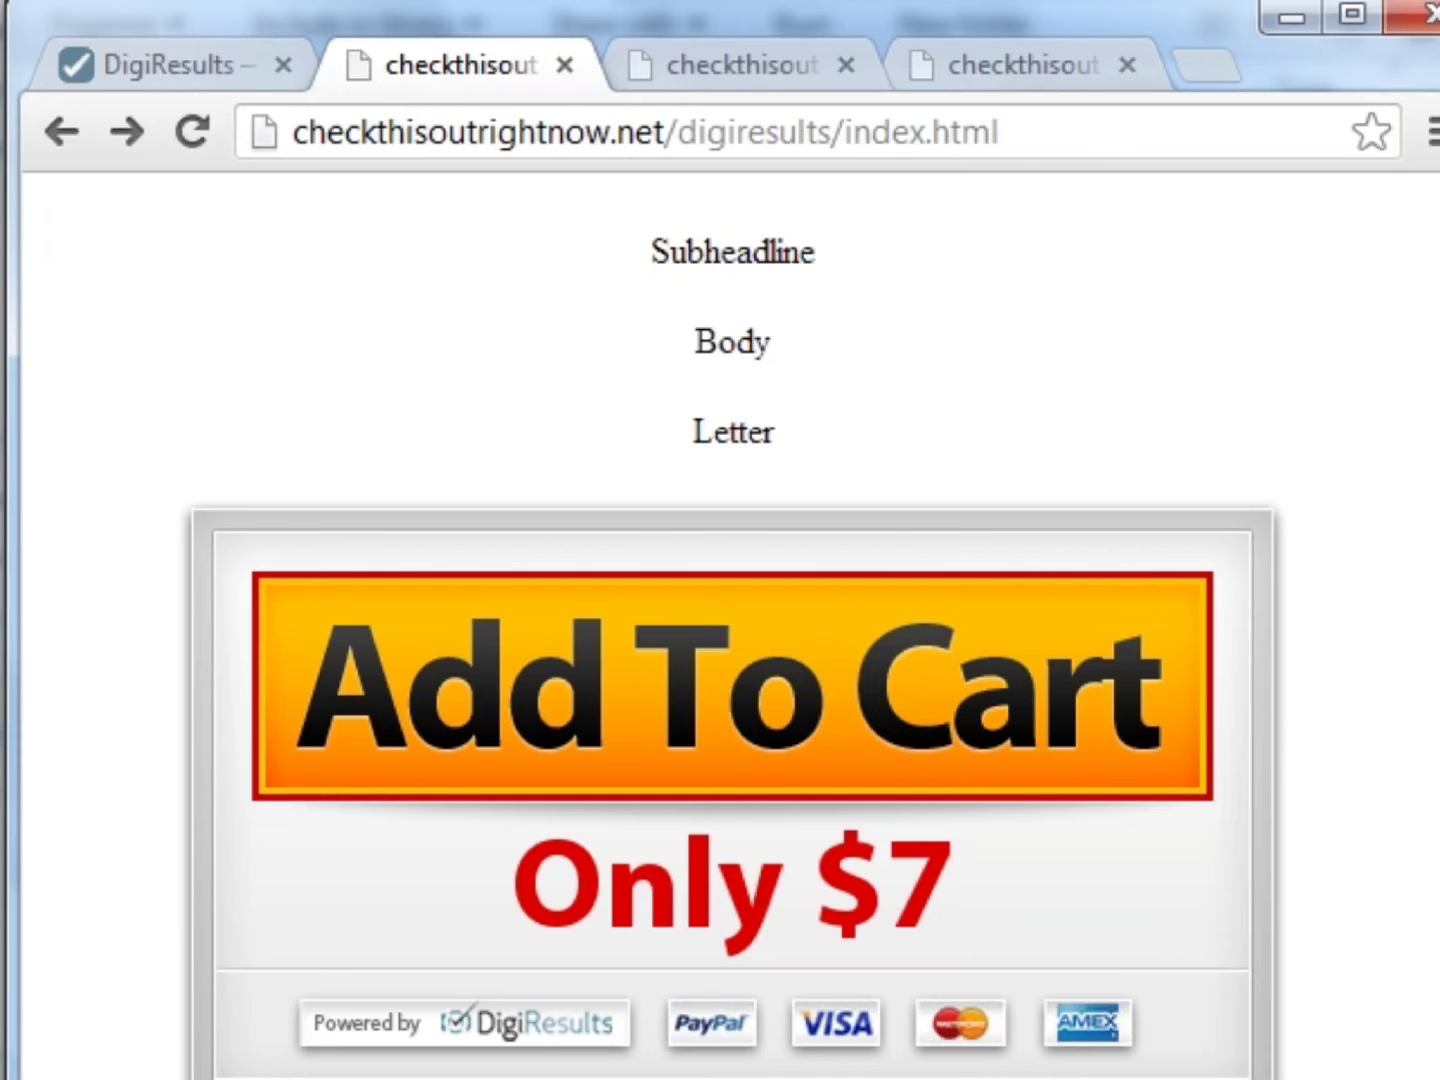
click(739, 861)
drag(222, 325, 1282, 338)
click(1283, 339)
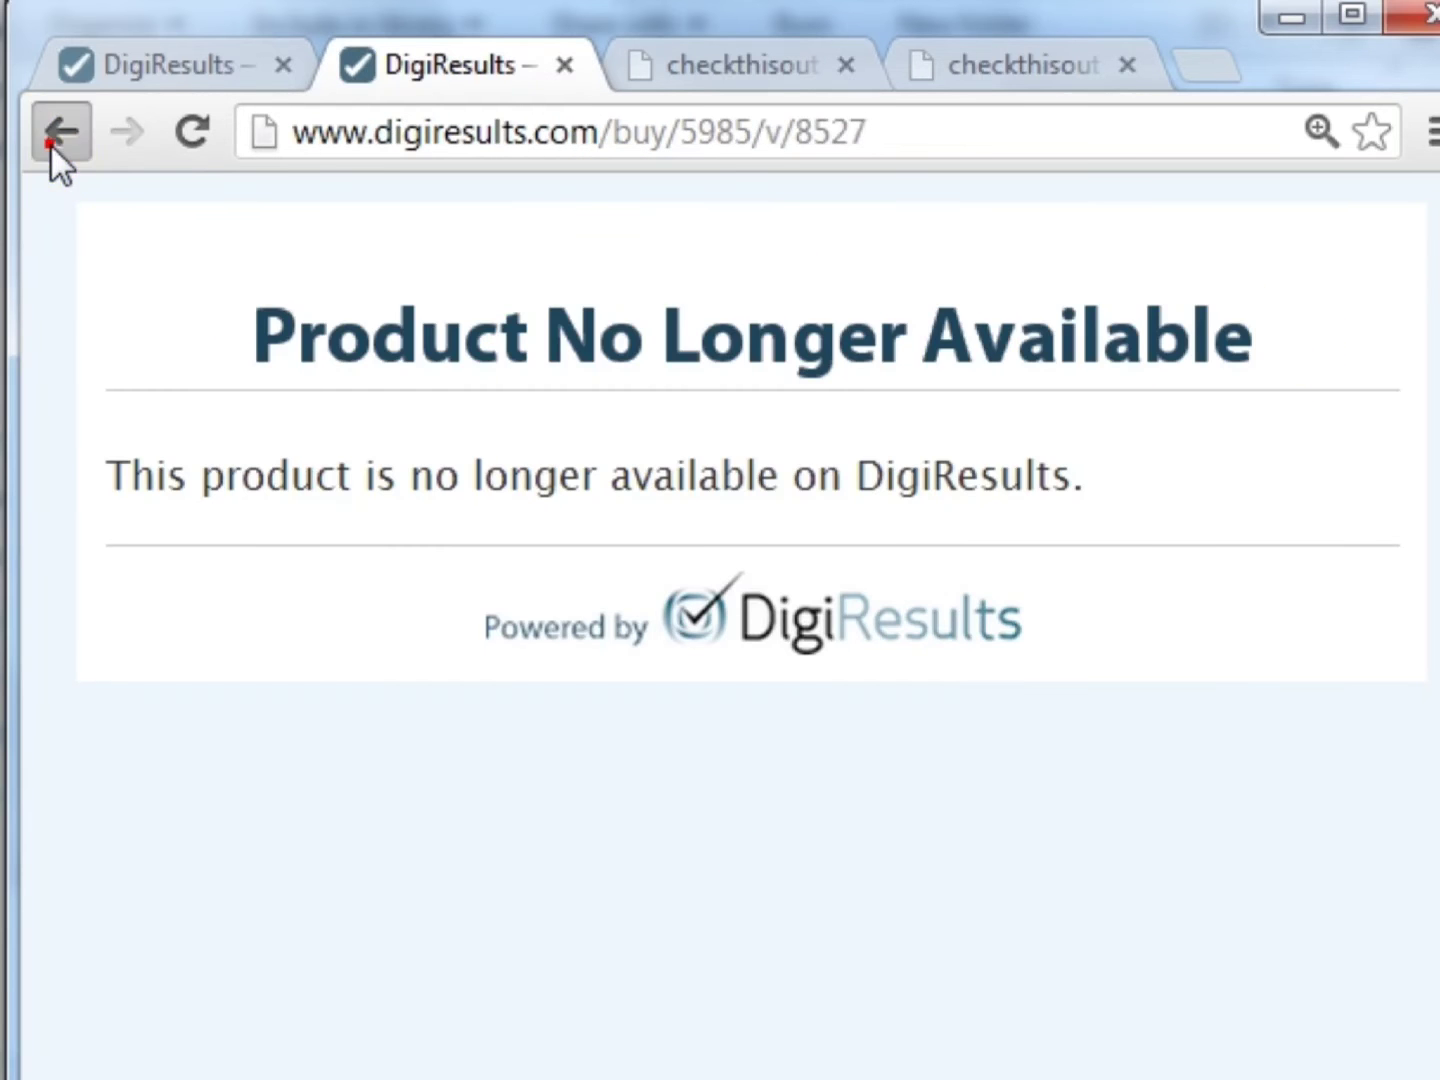
- Start selling Product XYZ from its DigiResults listing page, then return to the sales page
click(39, 150)
click(160, 64)
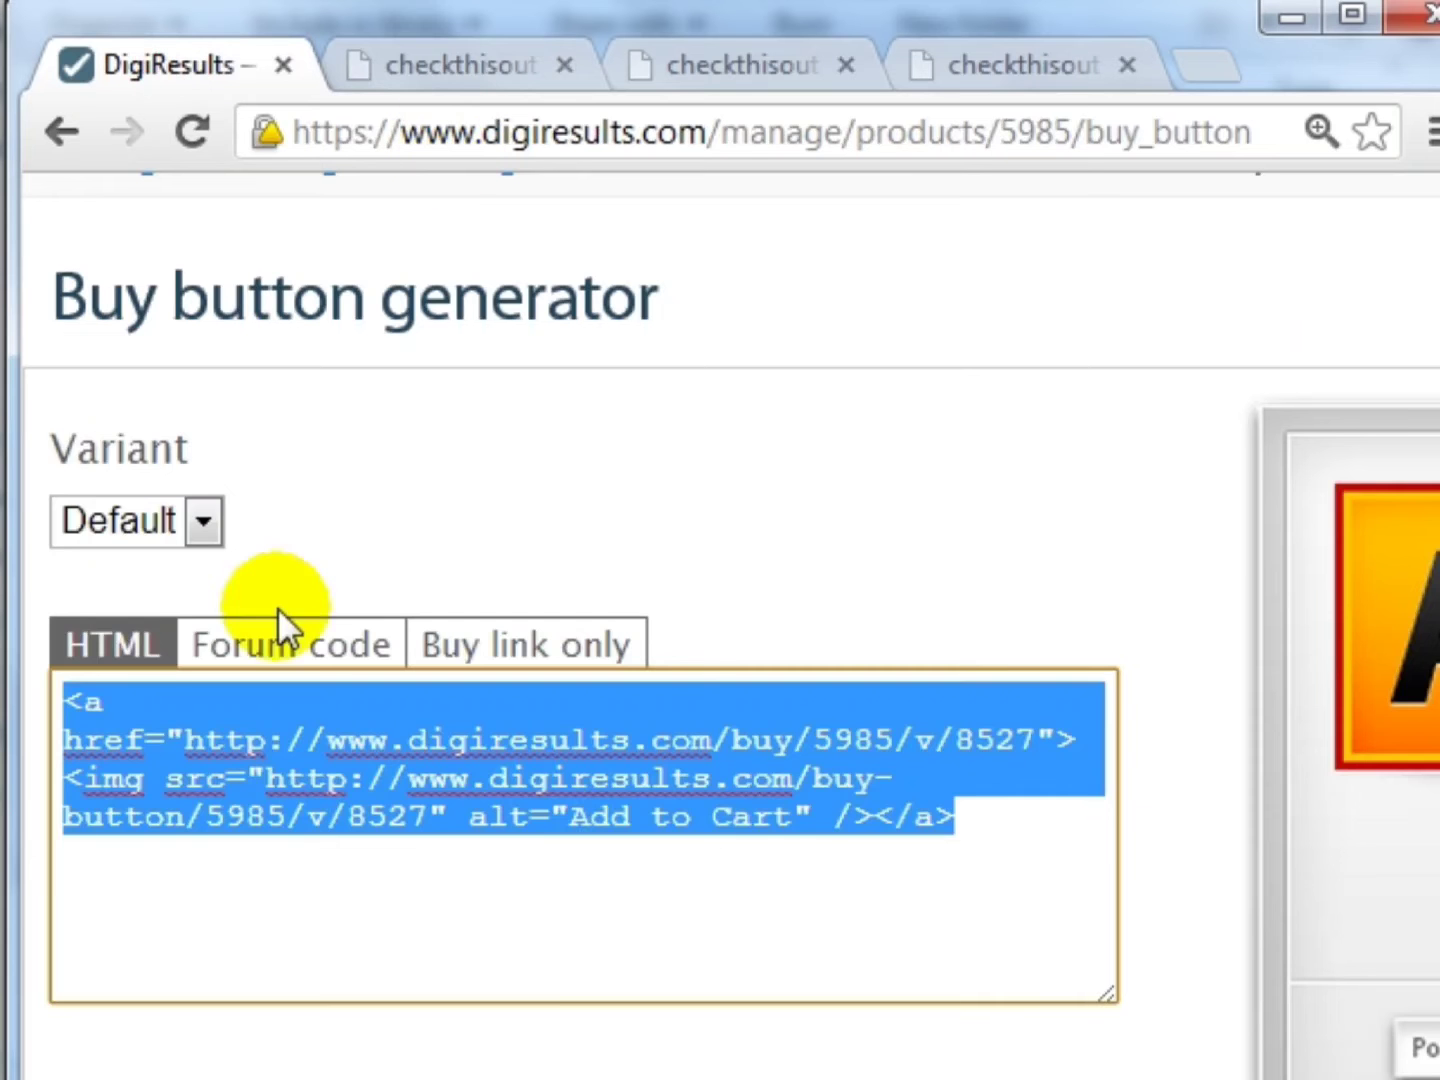
scroll(279, 616, up, 3)
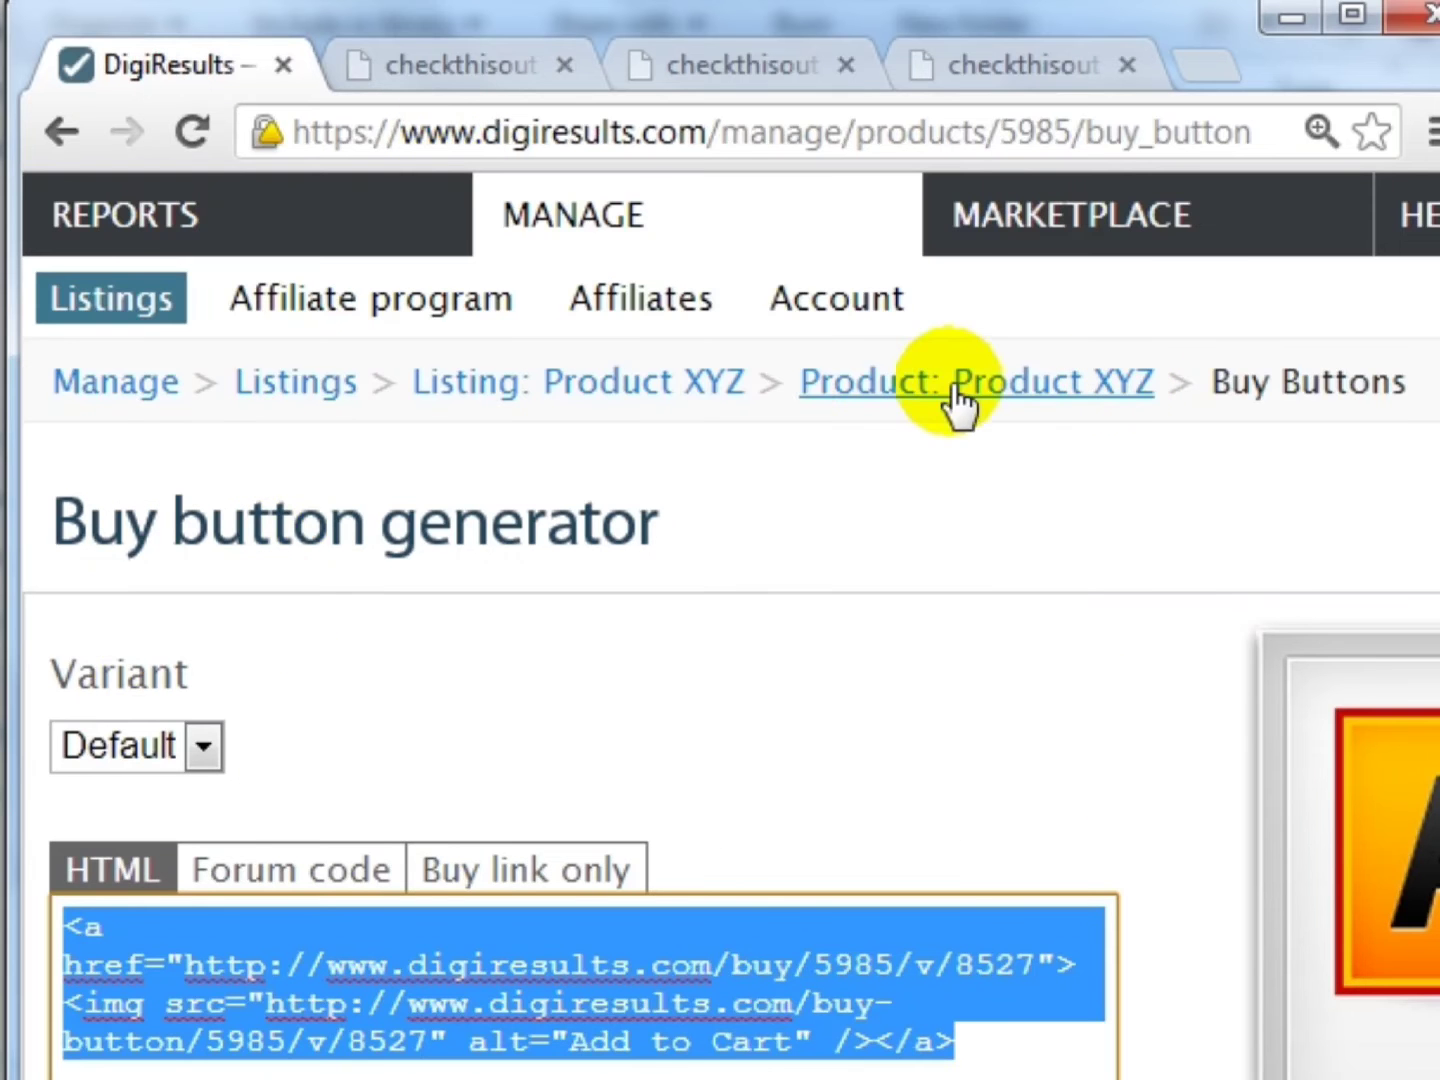
click(690, 385)
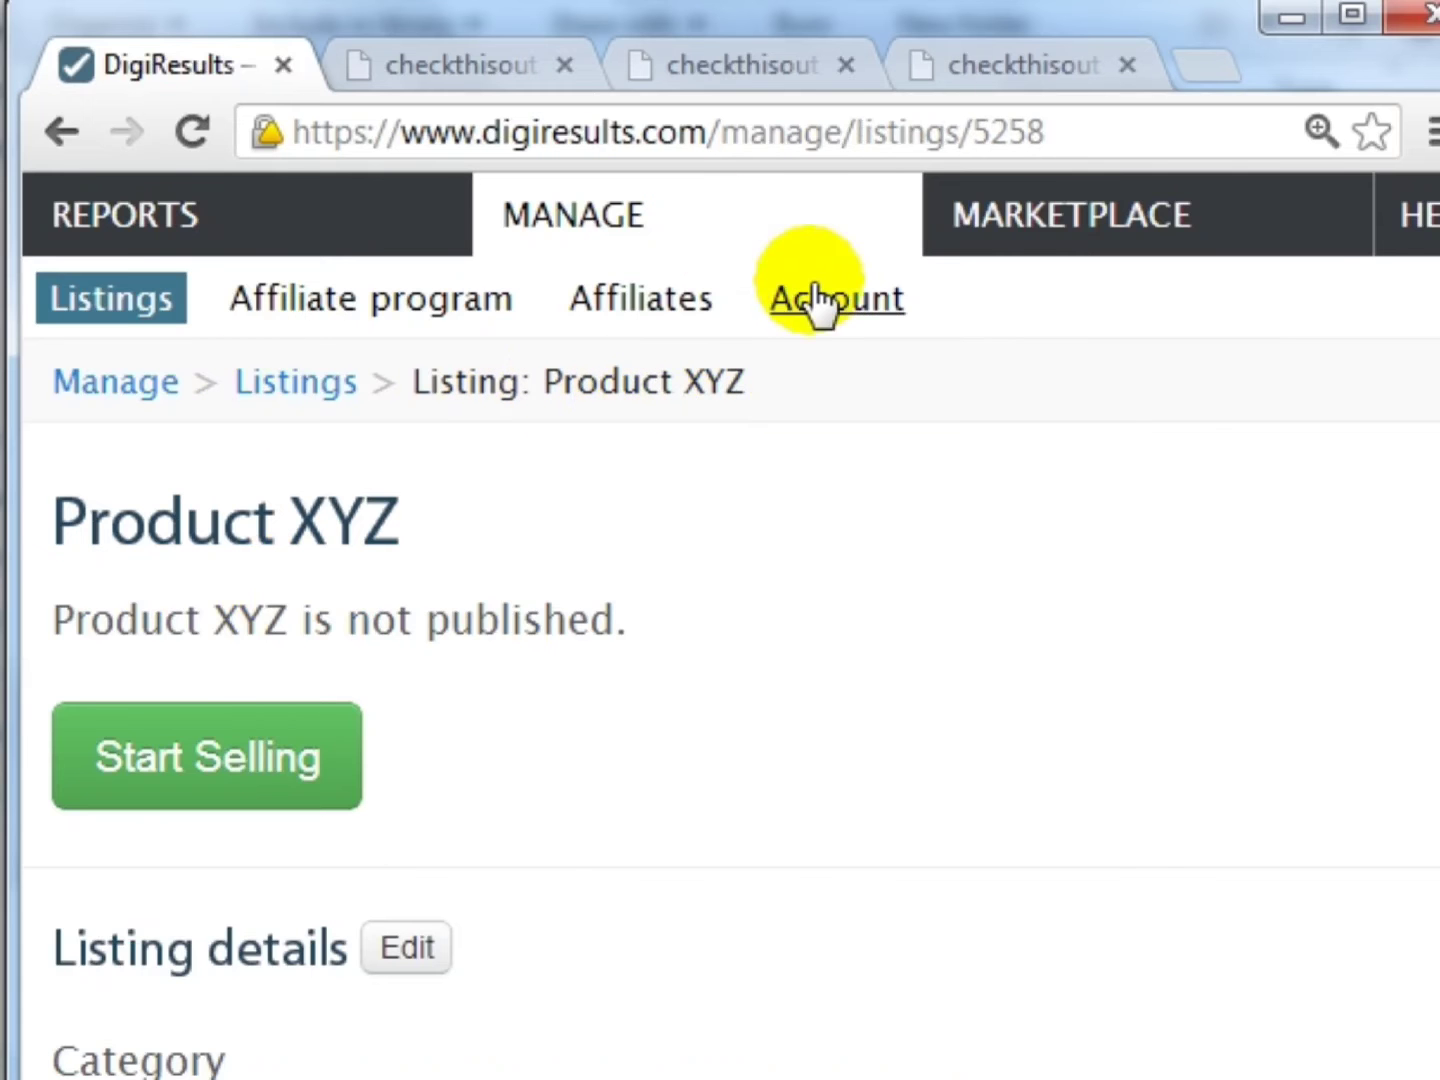
click(190, 766)
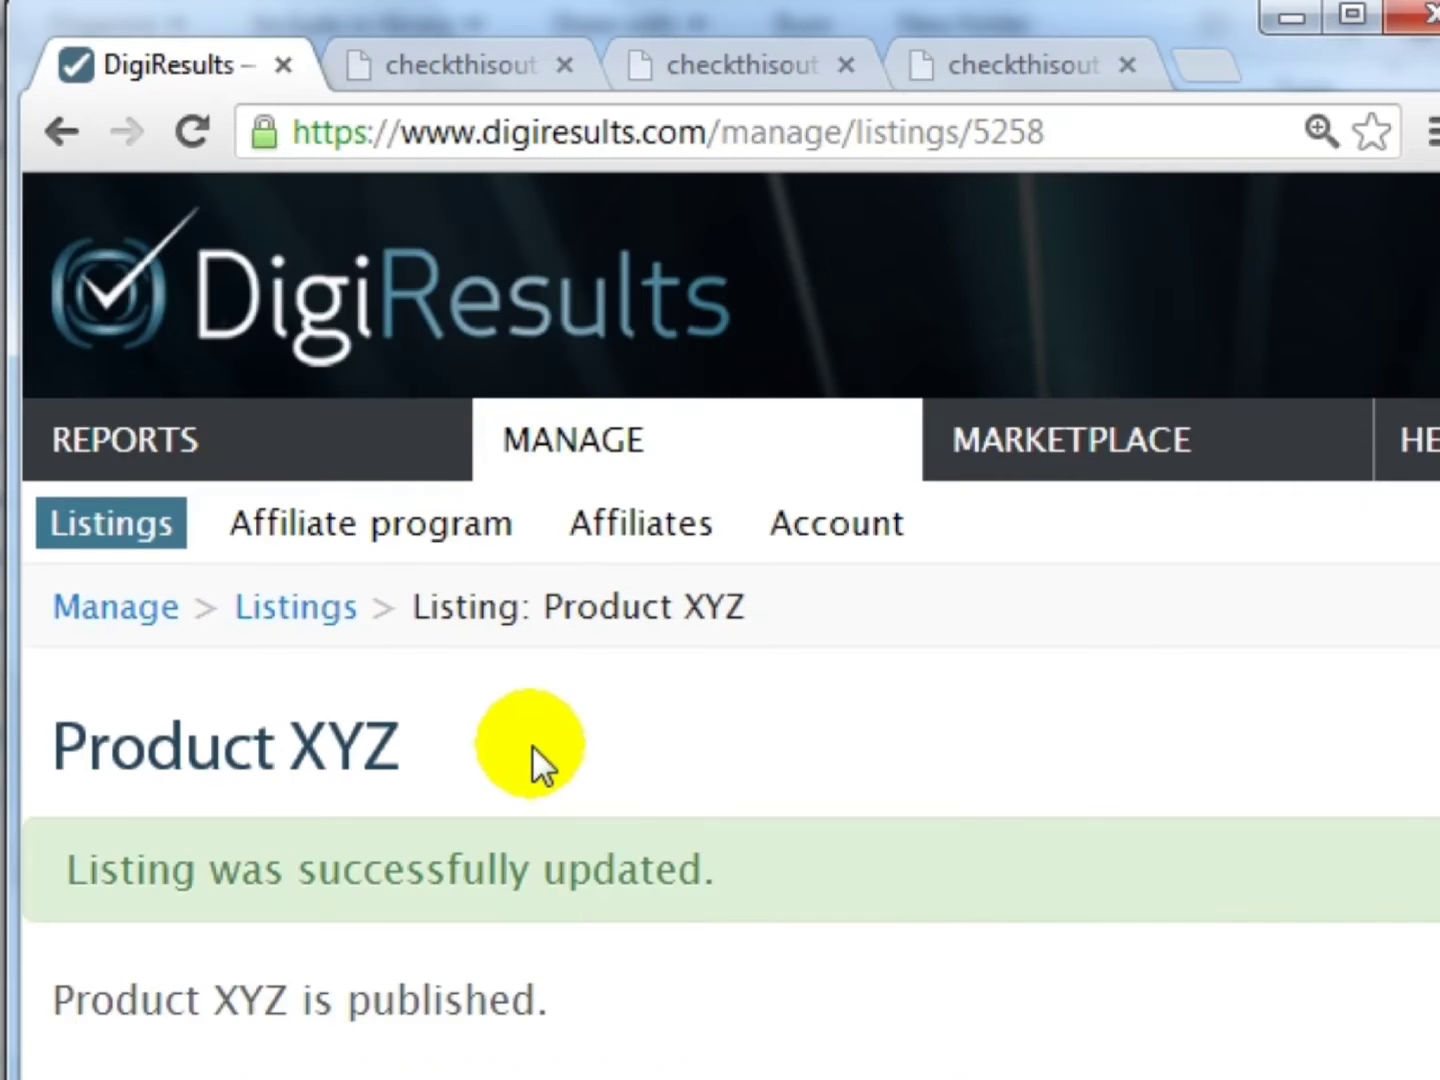
scroll(532, 745, down, 3)
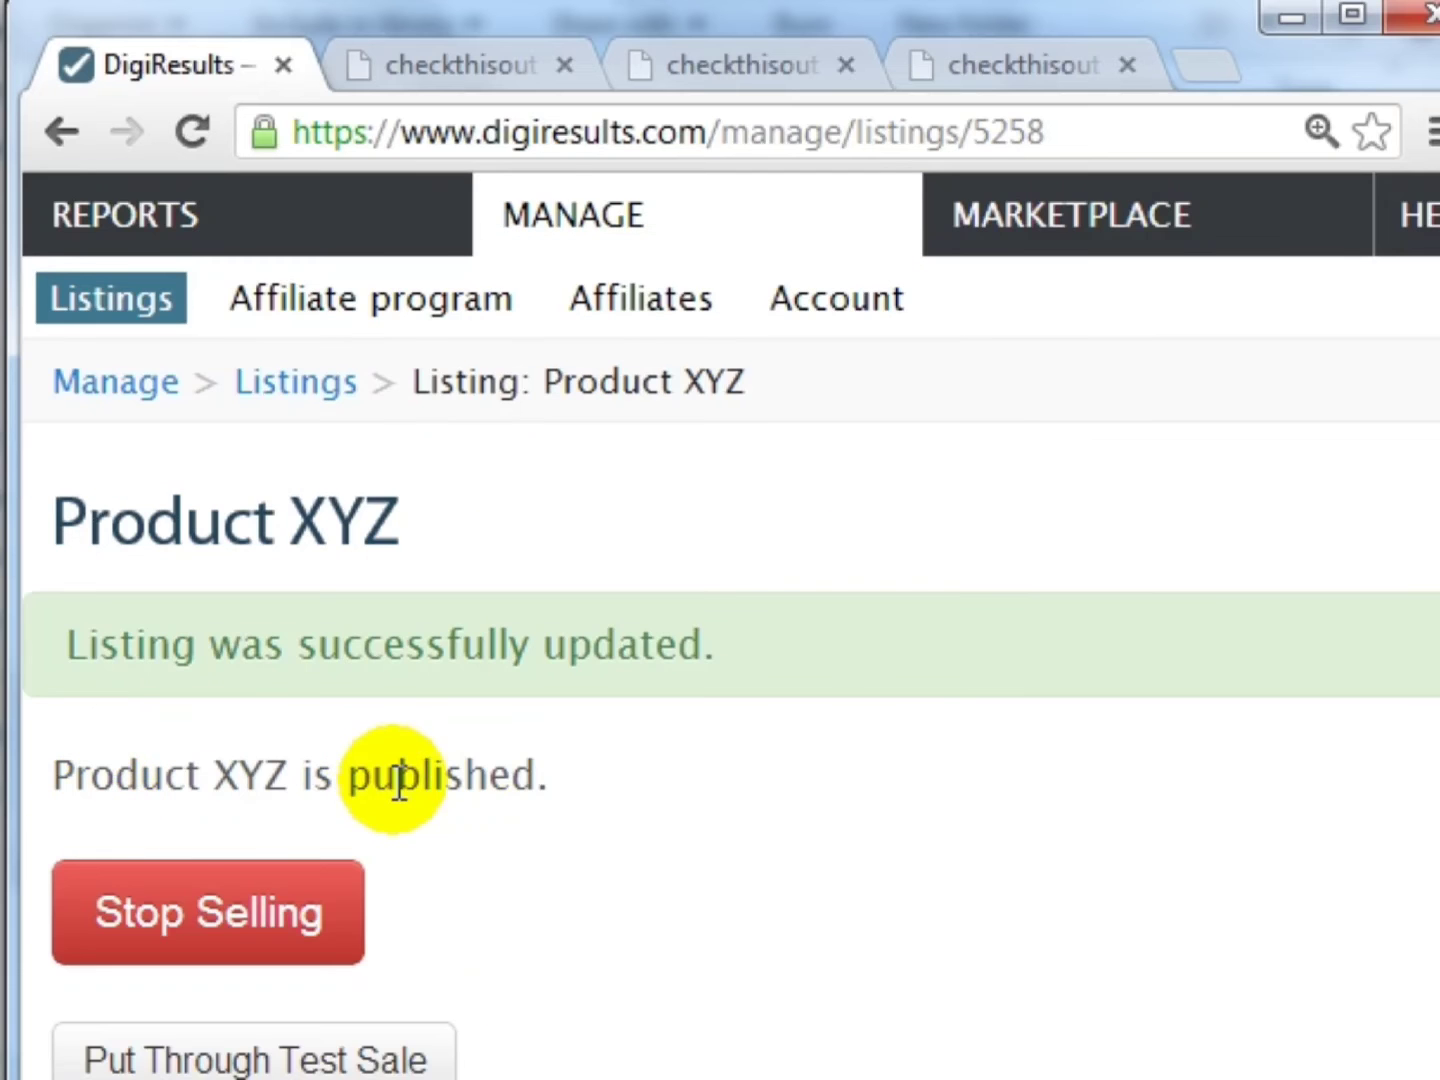
click(520, 70)
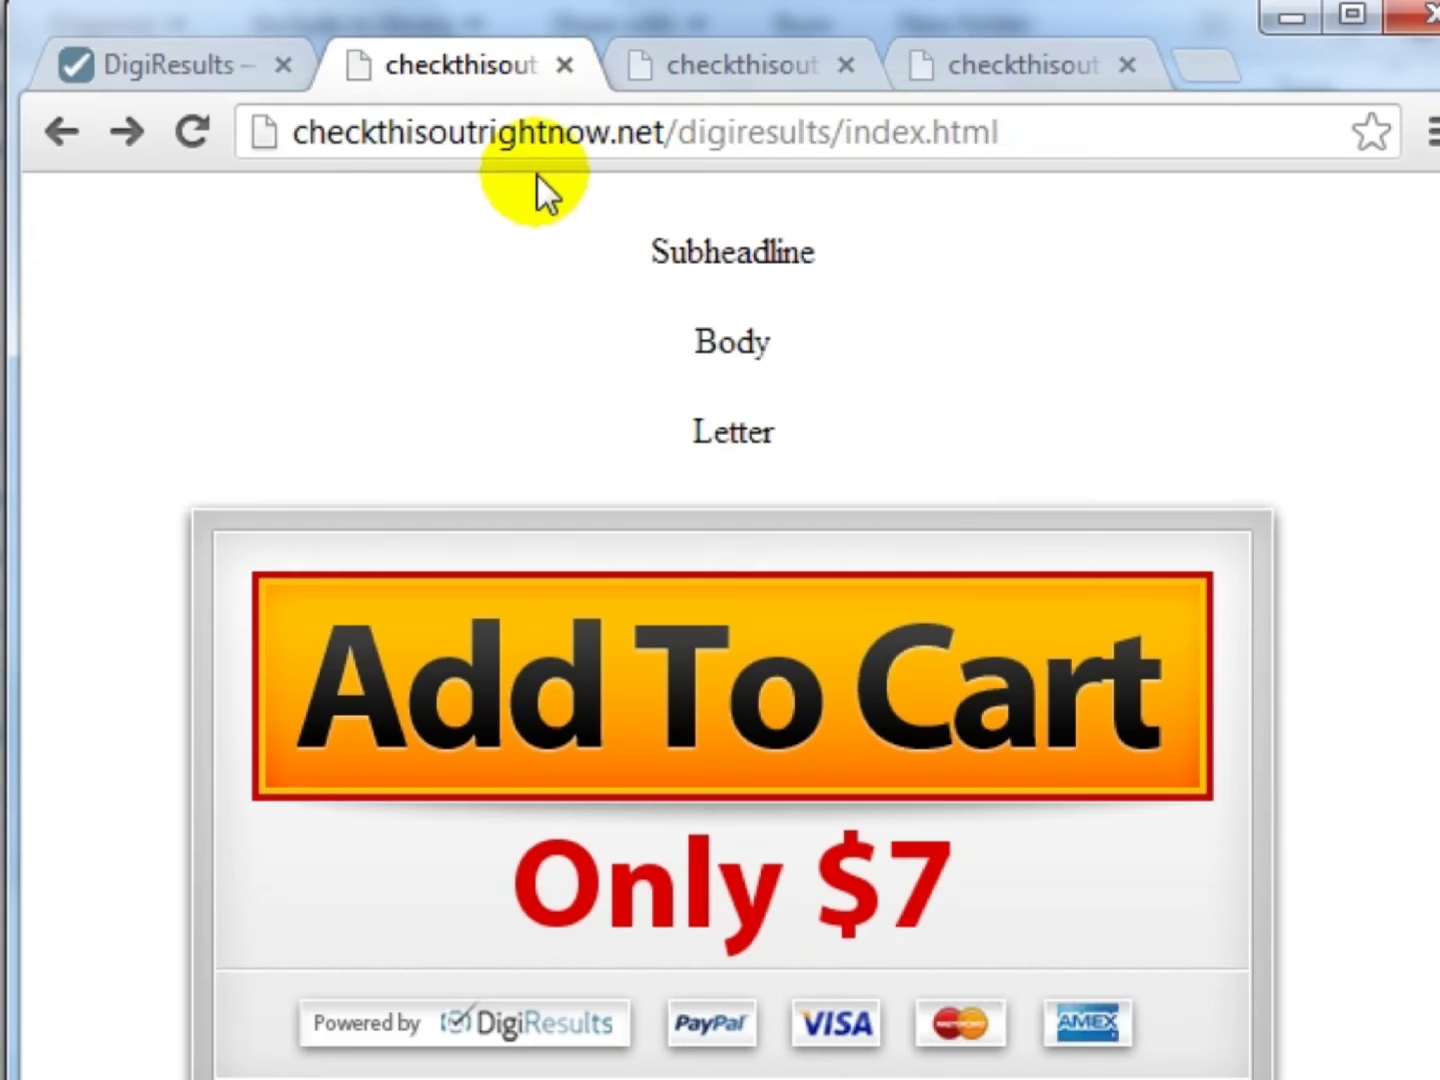
- Verify Add To Cart on the reloaded sales page opens a $7.00 USD PayPal checkout for Product XYZ
click(734, 305)
click(178, 135)
click(649, 409)
click(742, 671)
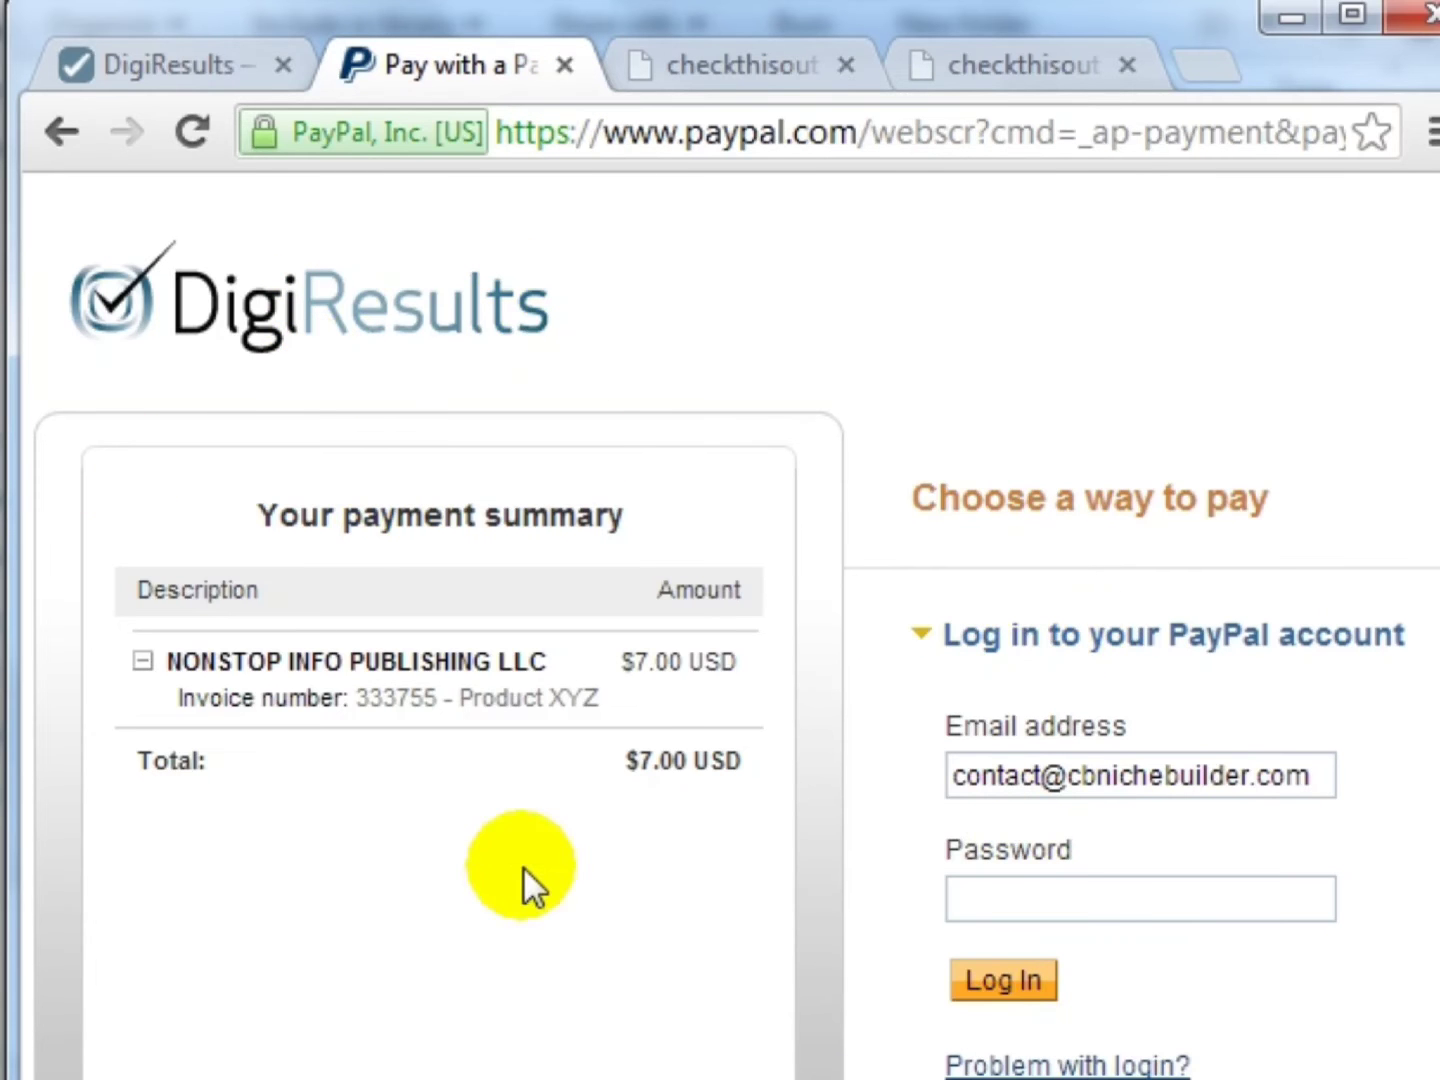
click(219, 72)
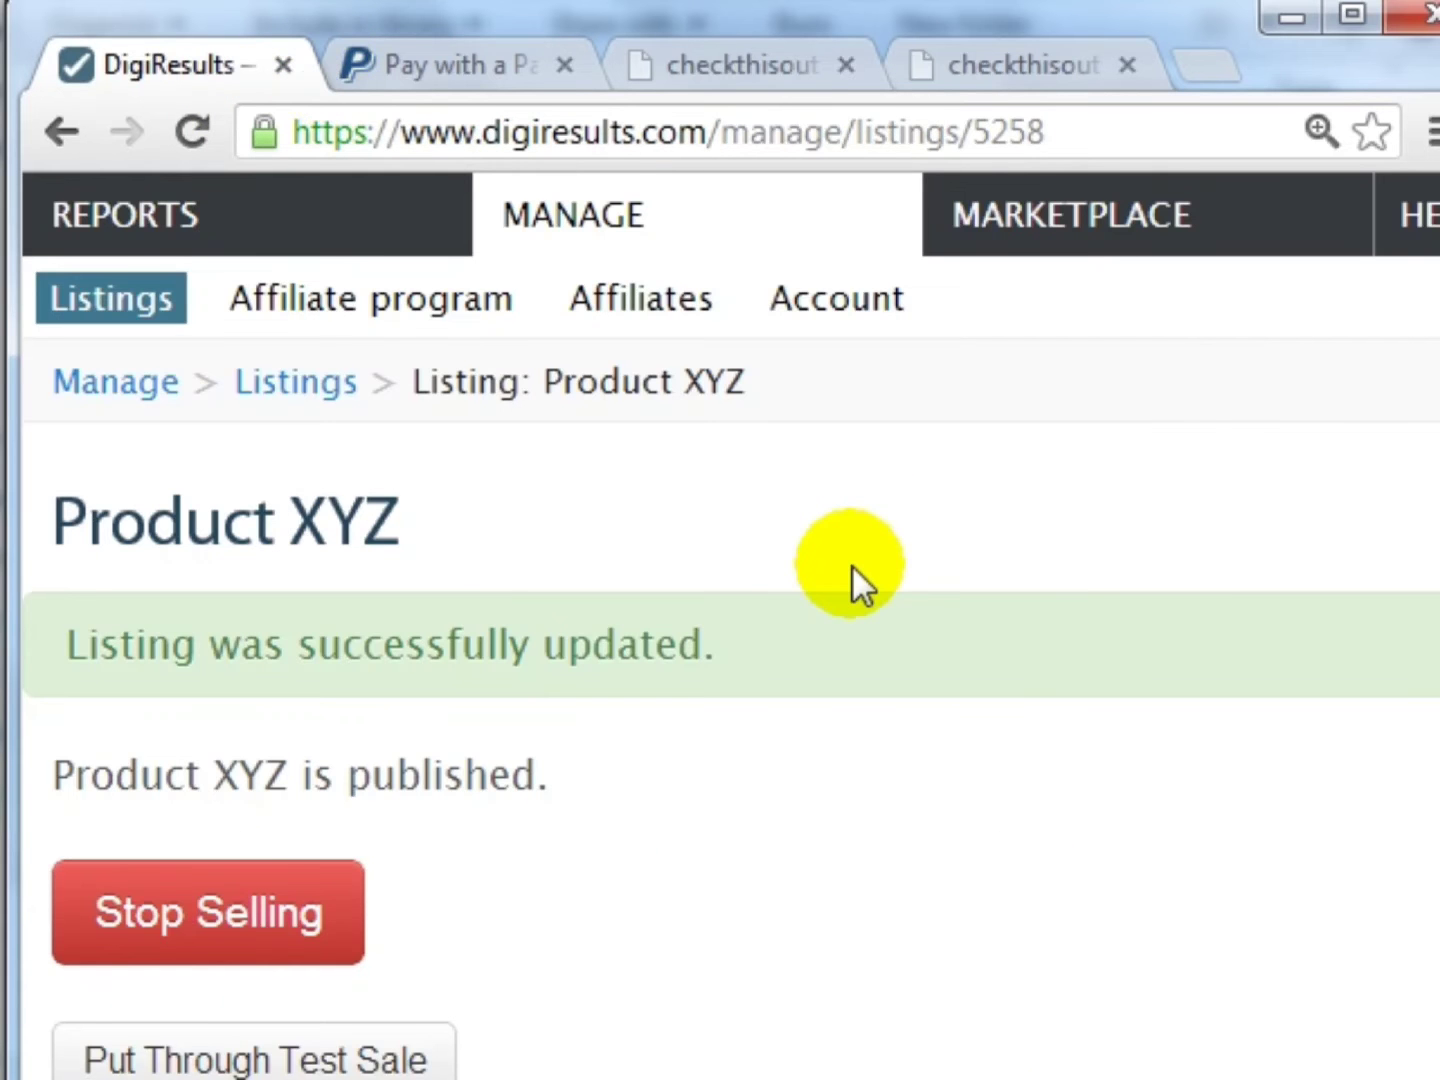
scroll(852, 566, down, 2)
scroll(539, 546, up, 1)
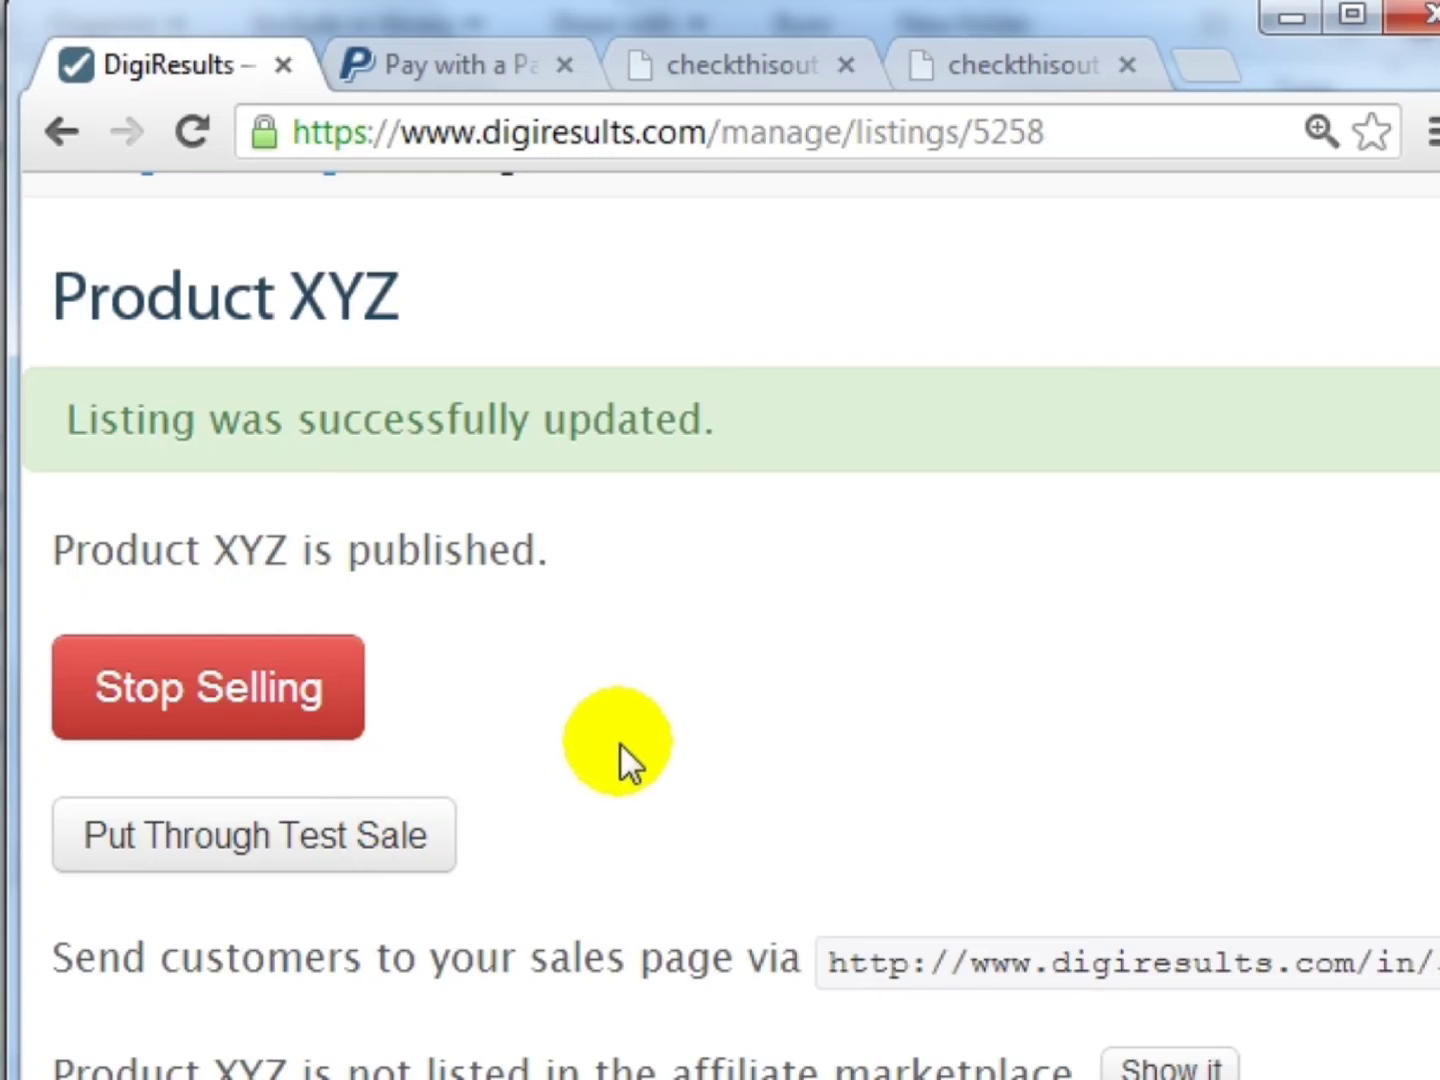
scroll(622, 751, down, 2)
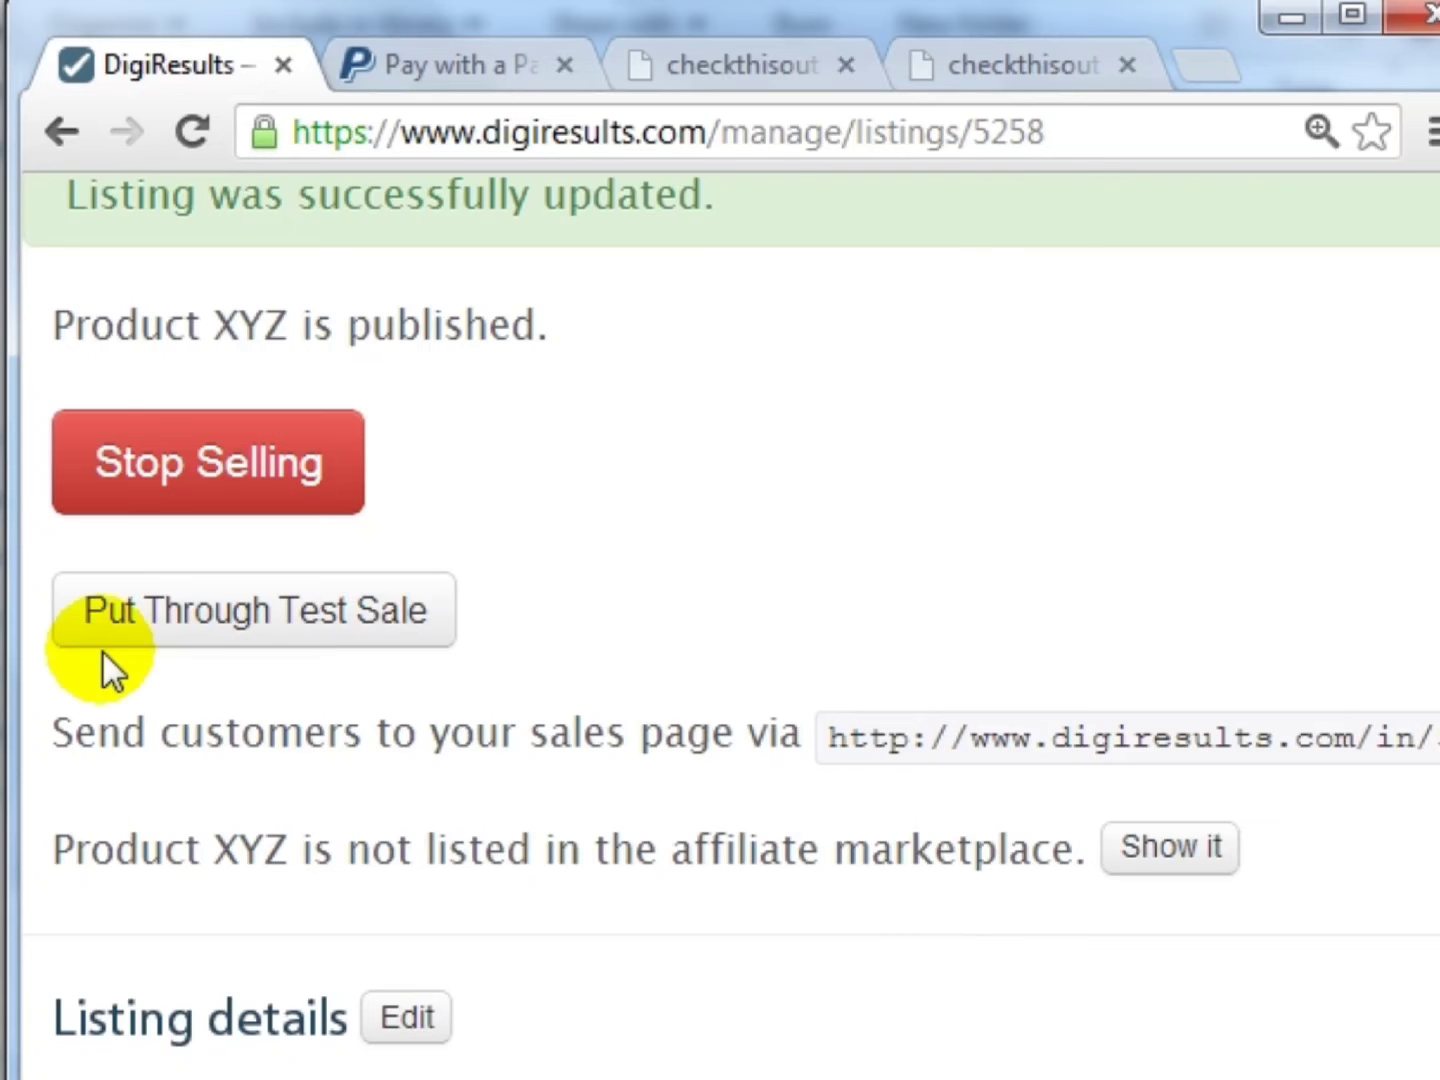
drag(73, 849, 395, 849)
click(612, 836)
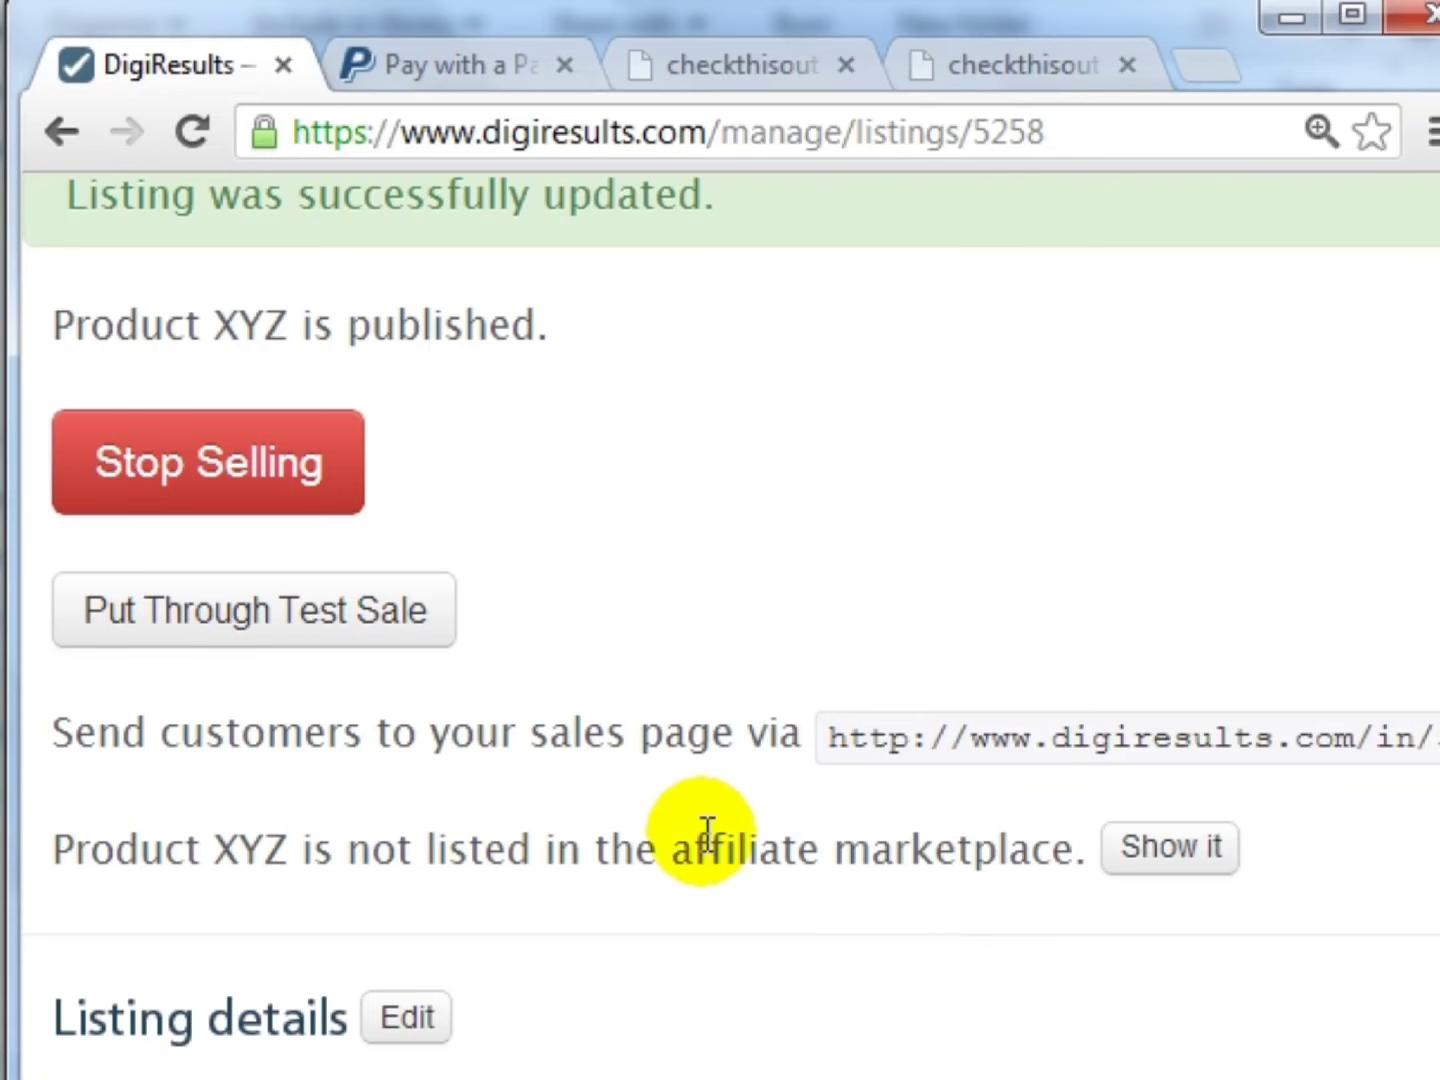